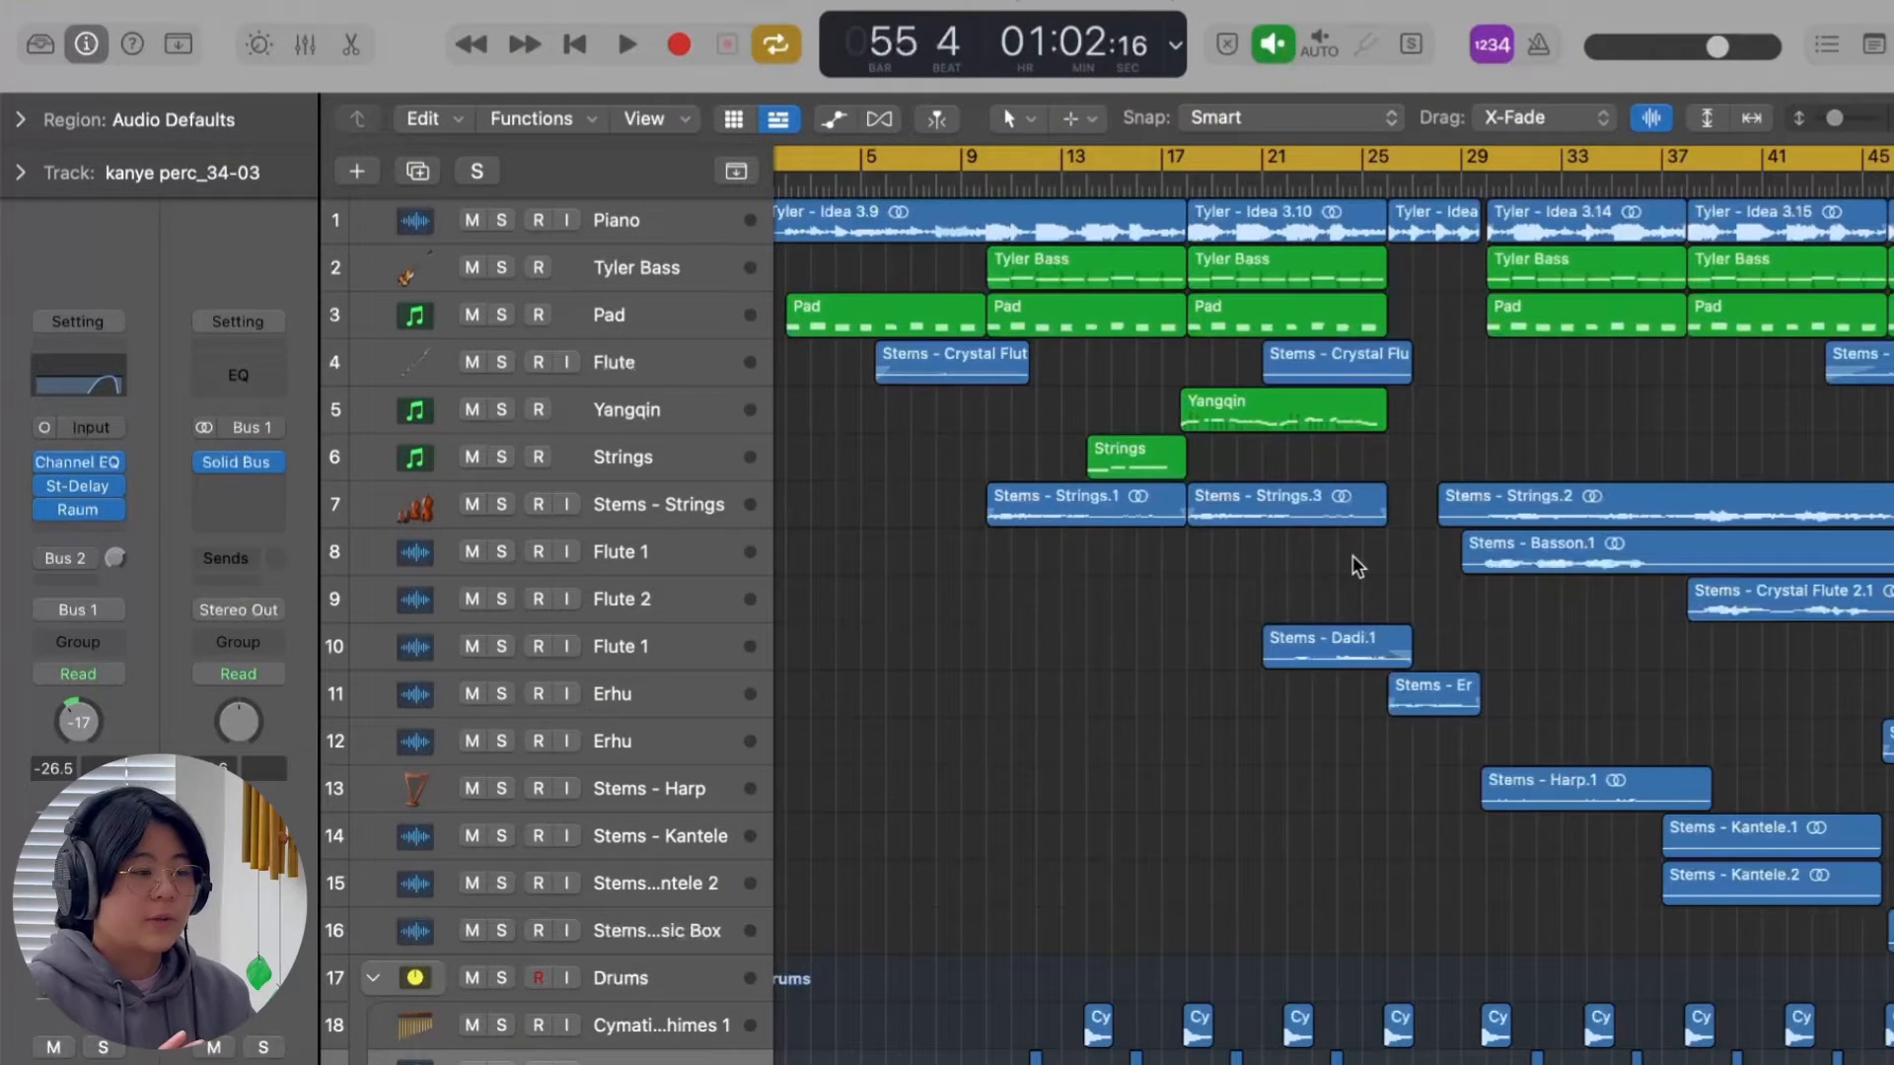
Look over the song arrangement from bar 1 to the end, from the Piano track down to the Drums stack.
{"action": "scroll", "coordinate": [1353, 554], "scroll_direction": "left", "scroll_amount": 2}
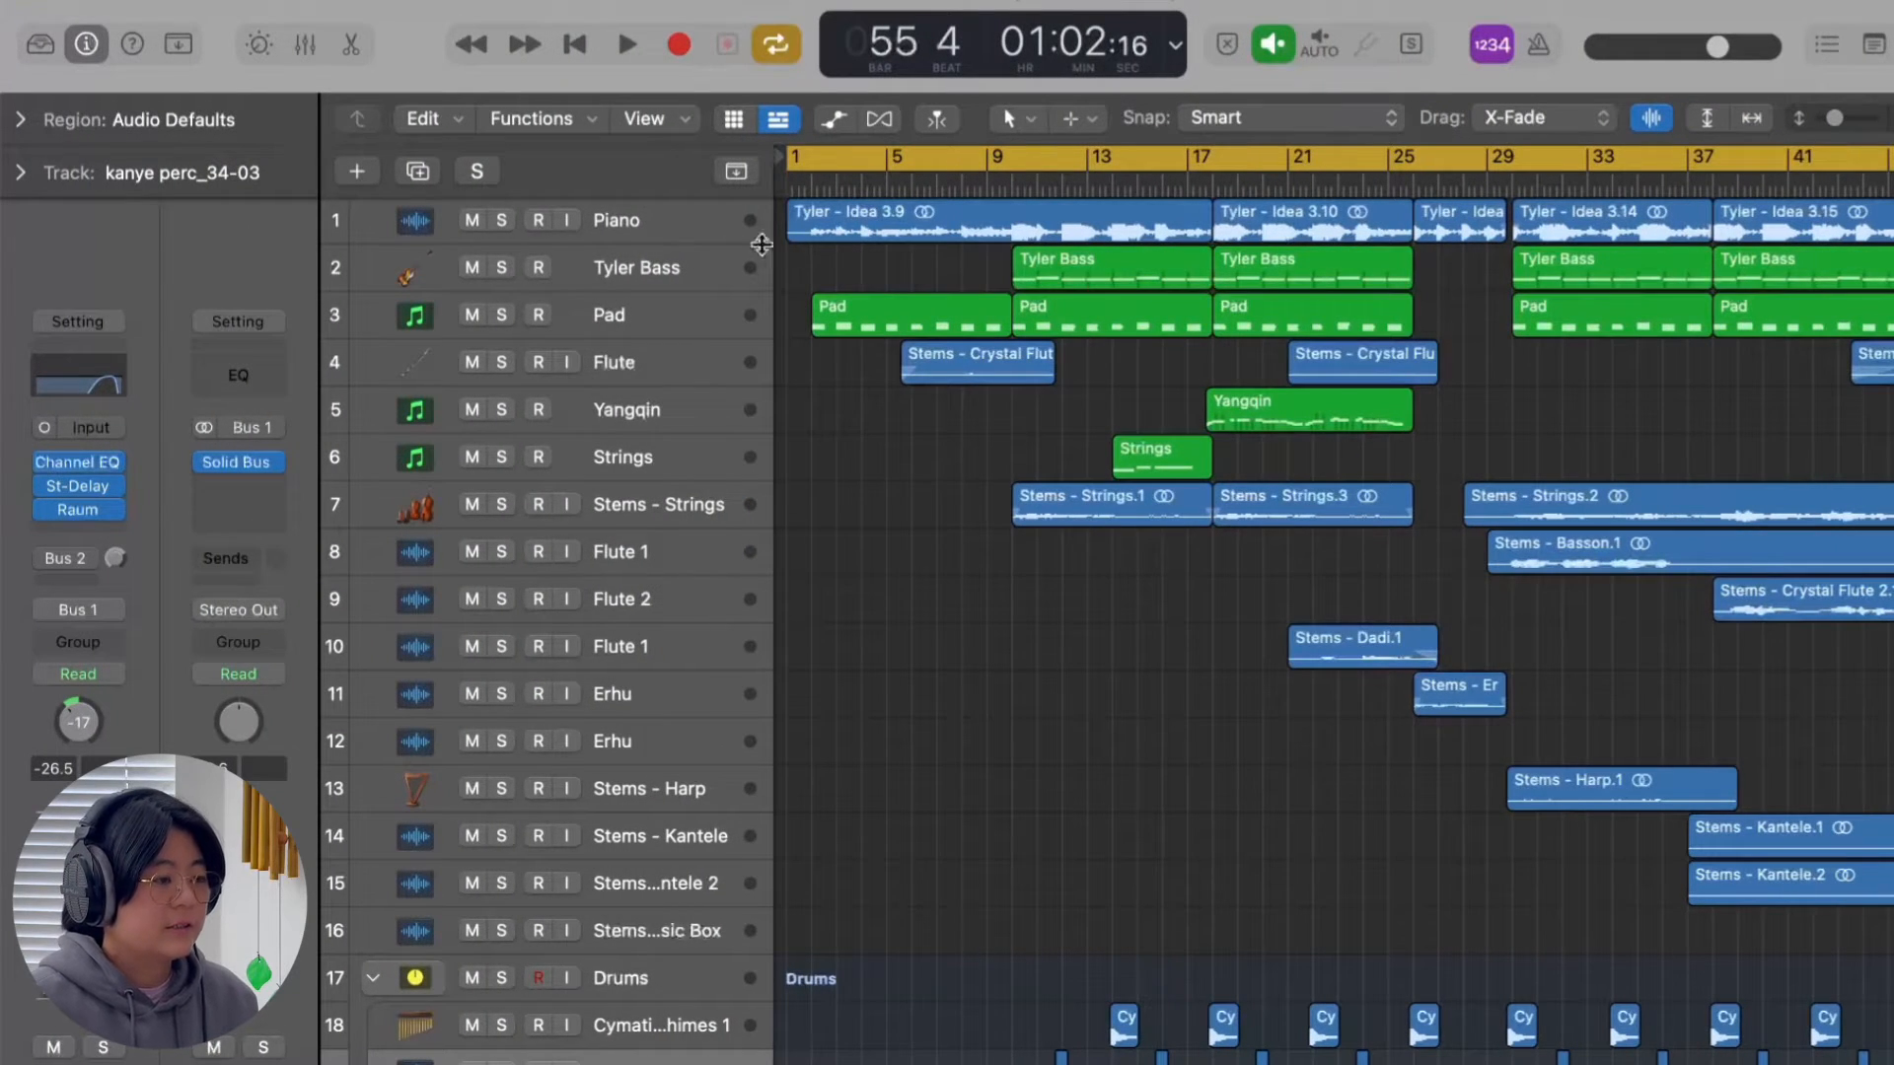
{"action": "left_click", "coordinate": [712, 233]}
{"action": "scroll", "coordinate": [961, 263], "scroll_direction": "right", "scroll_amount": 3}
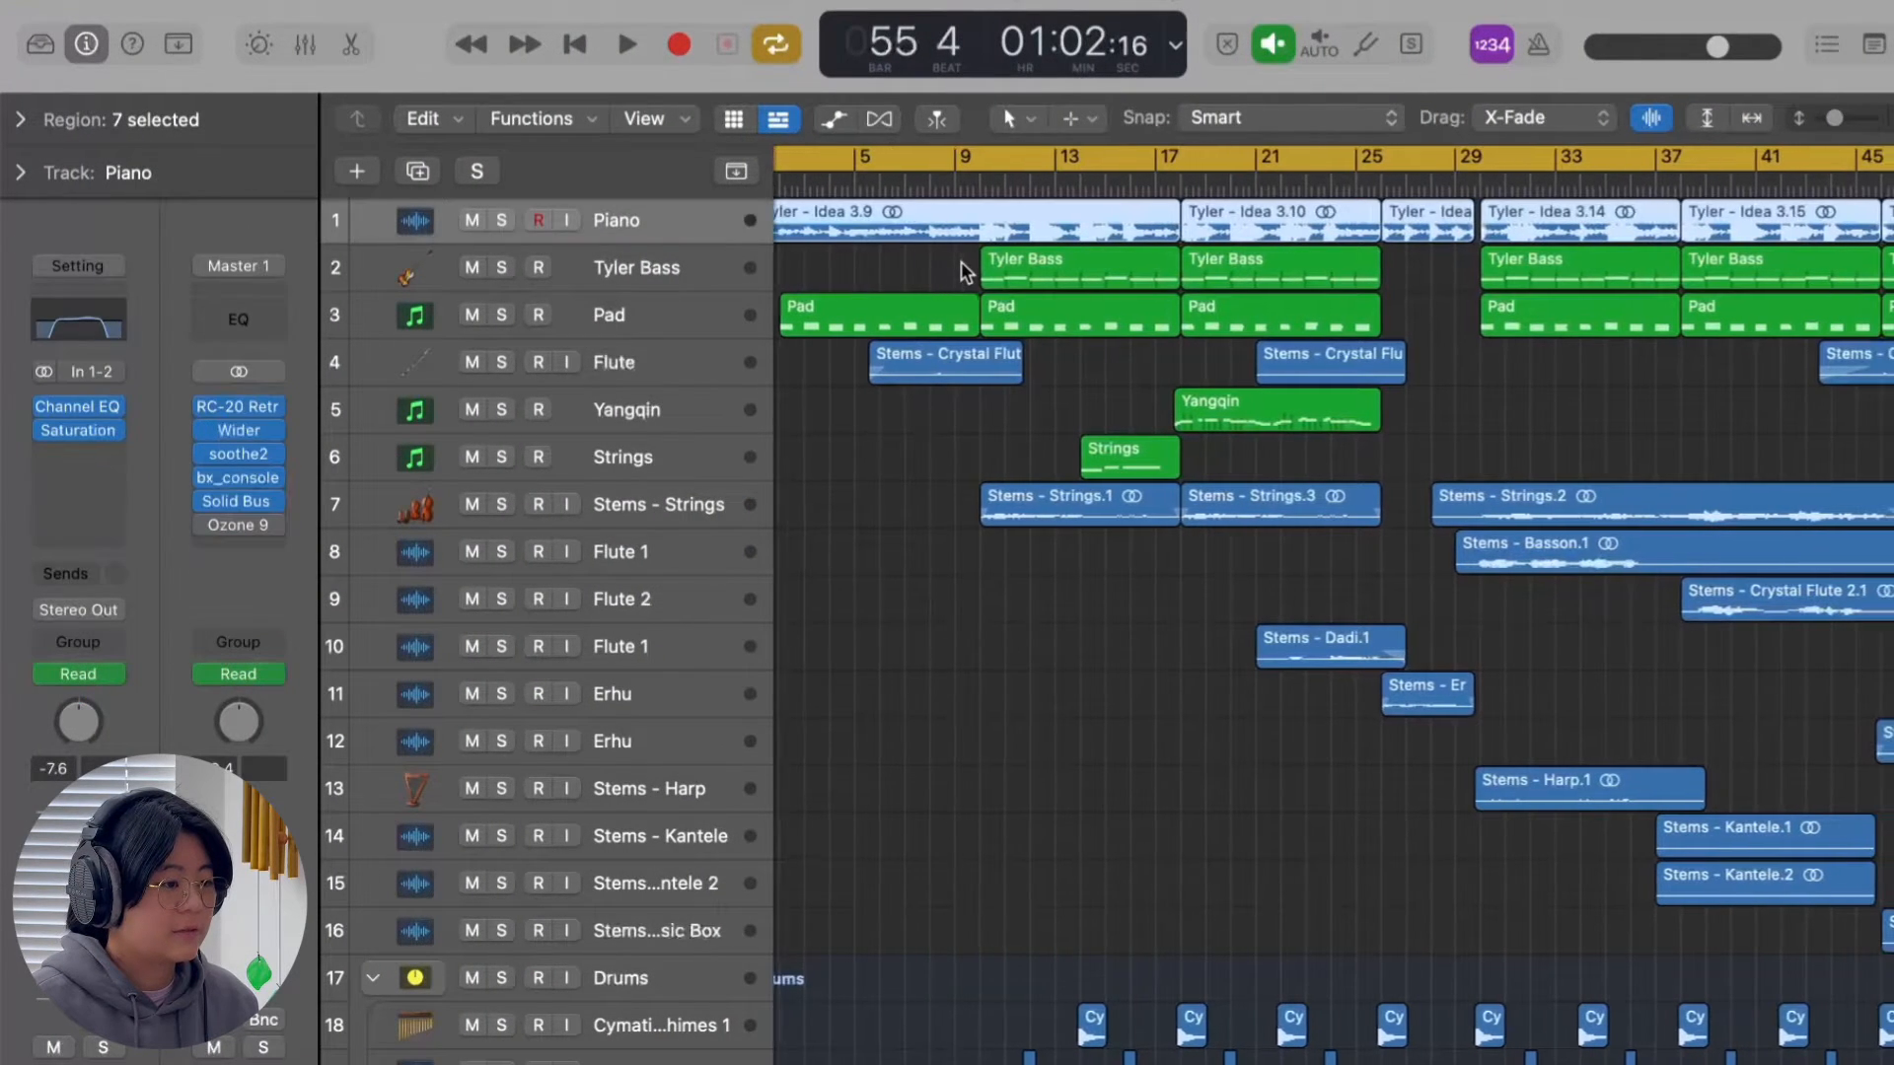
{"action": "left_click", "coordinate": [1495, 399]}
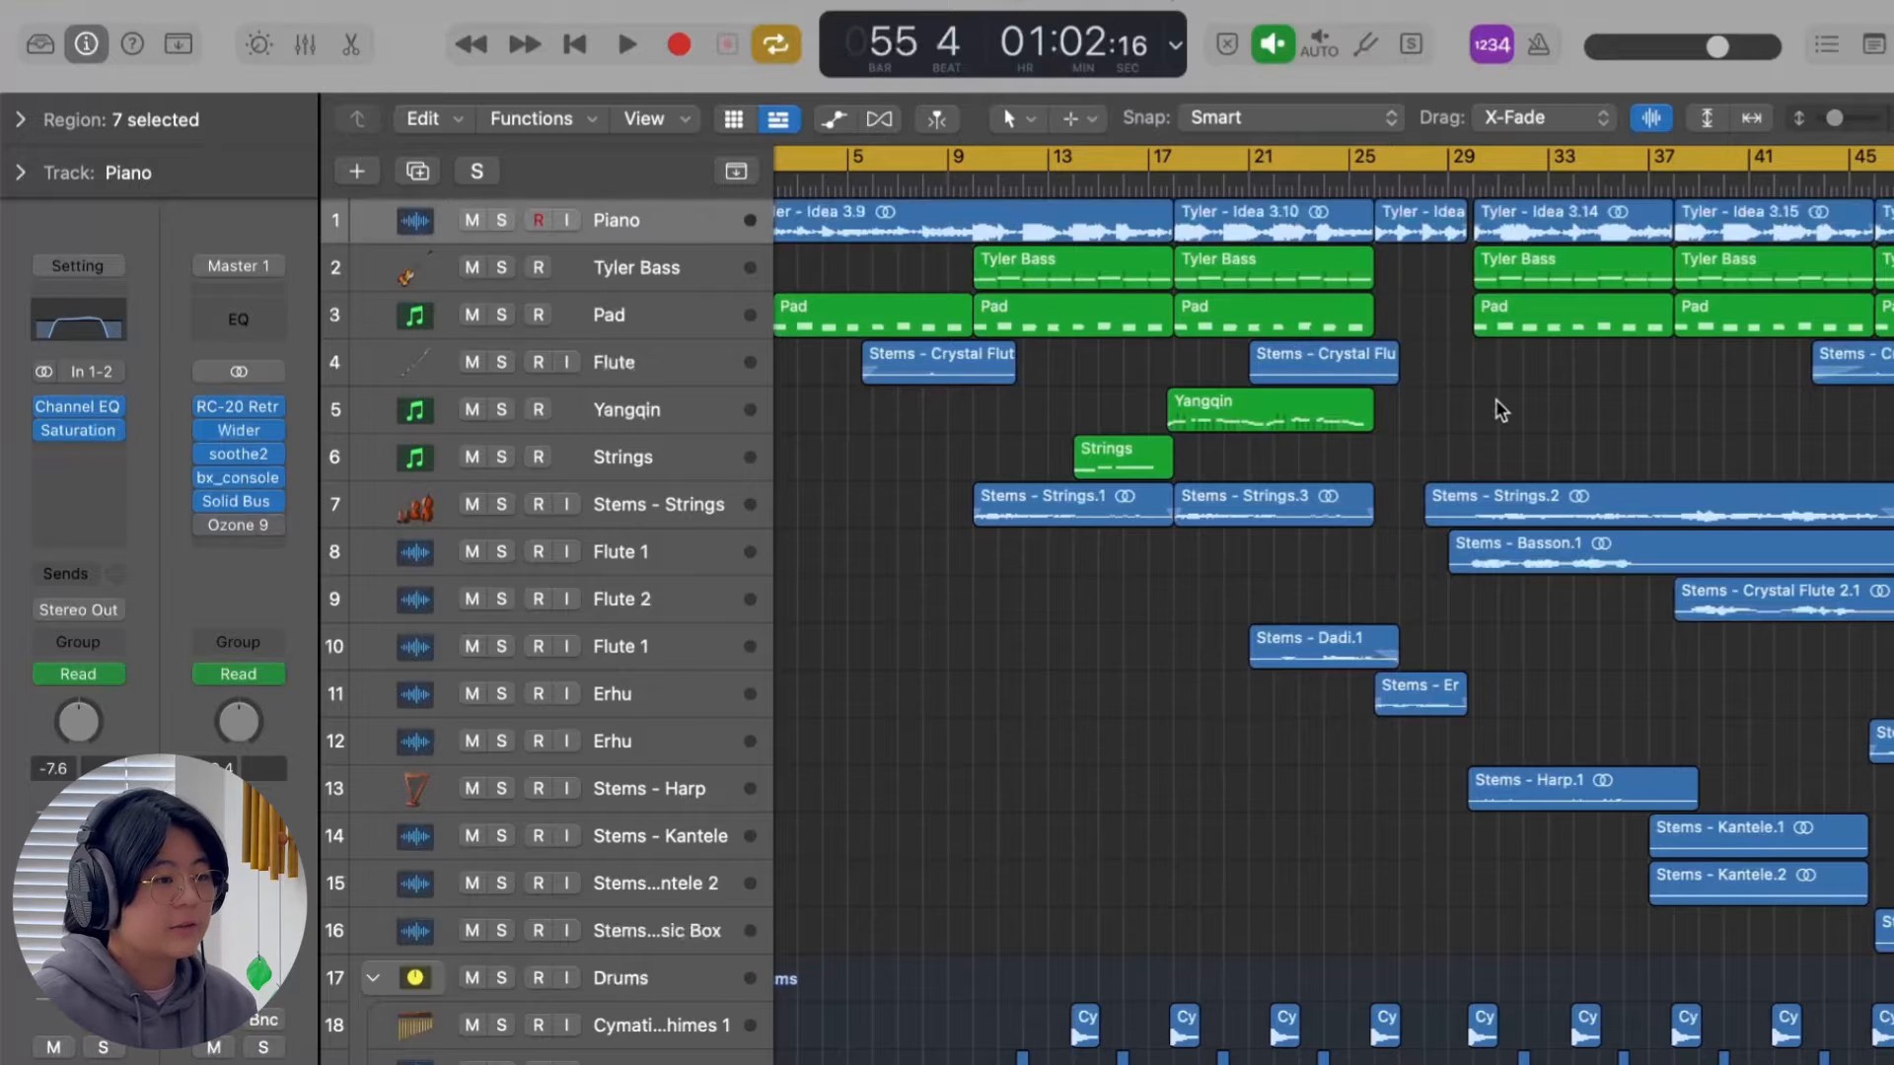
{"action": "scroll", "coordinate": [1375, 399], "scroll_direction": "right", "scroll_amount": 3}
{"action": "scroll", "coordinate": [1374, 400], "scroll_direction": "right", "scroll_amount": 3}
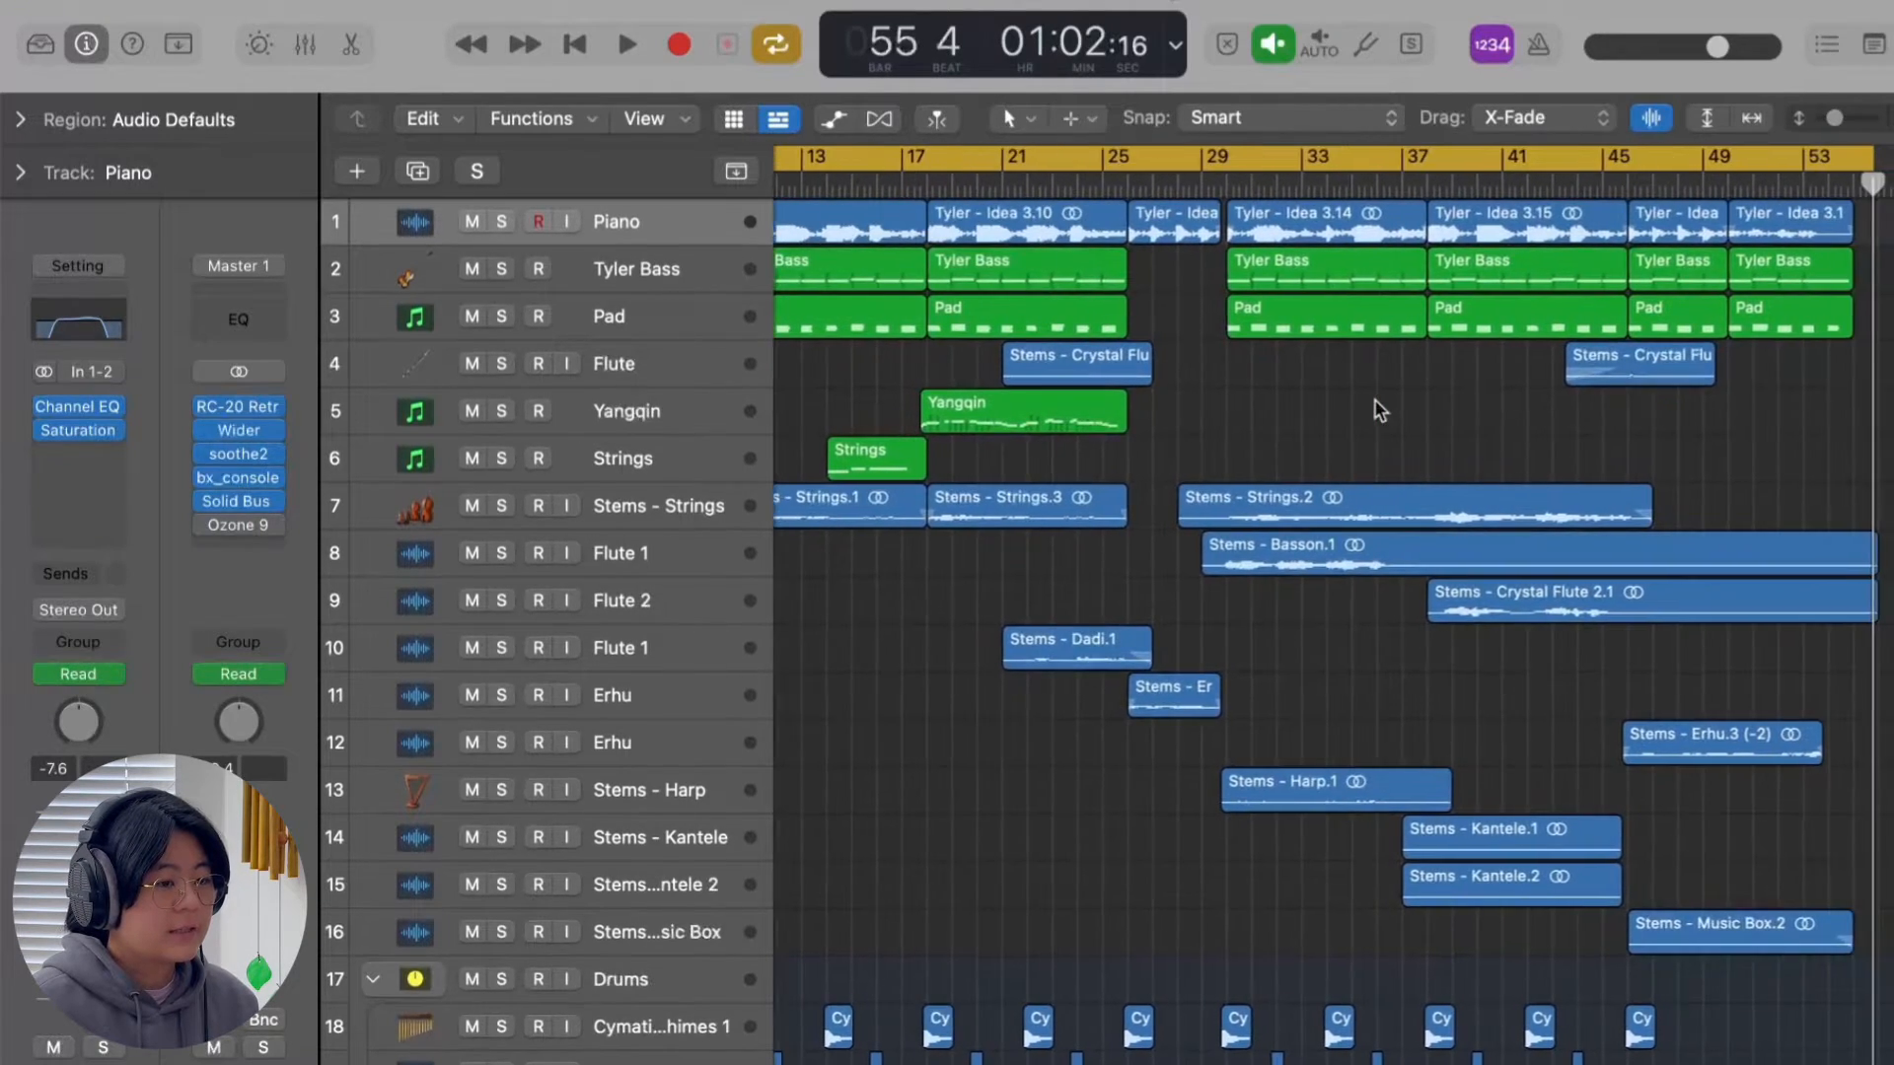
{"action": "scroll", "coordinate": [1374, 410], "scroll_direction": "left", "scroll_amount": 5}
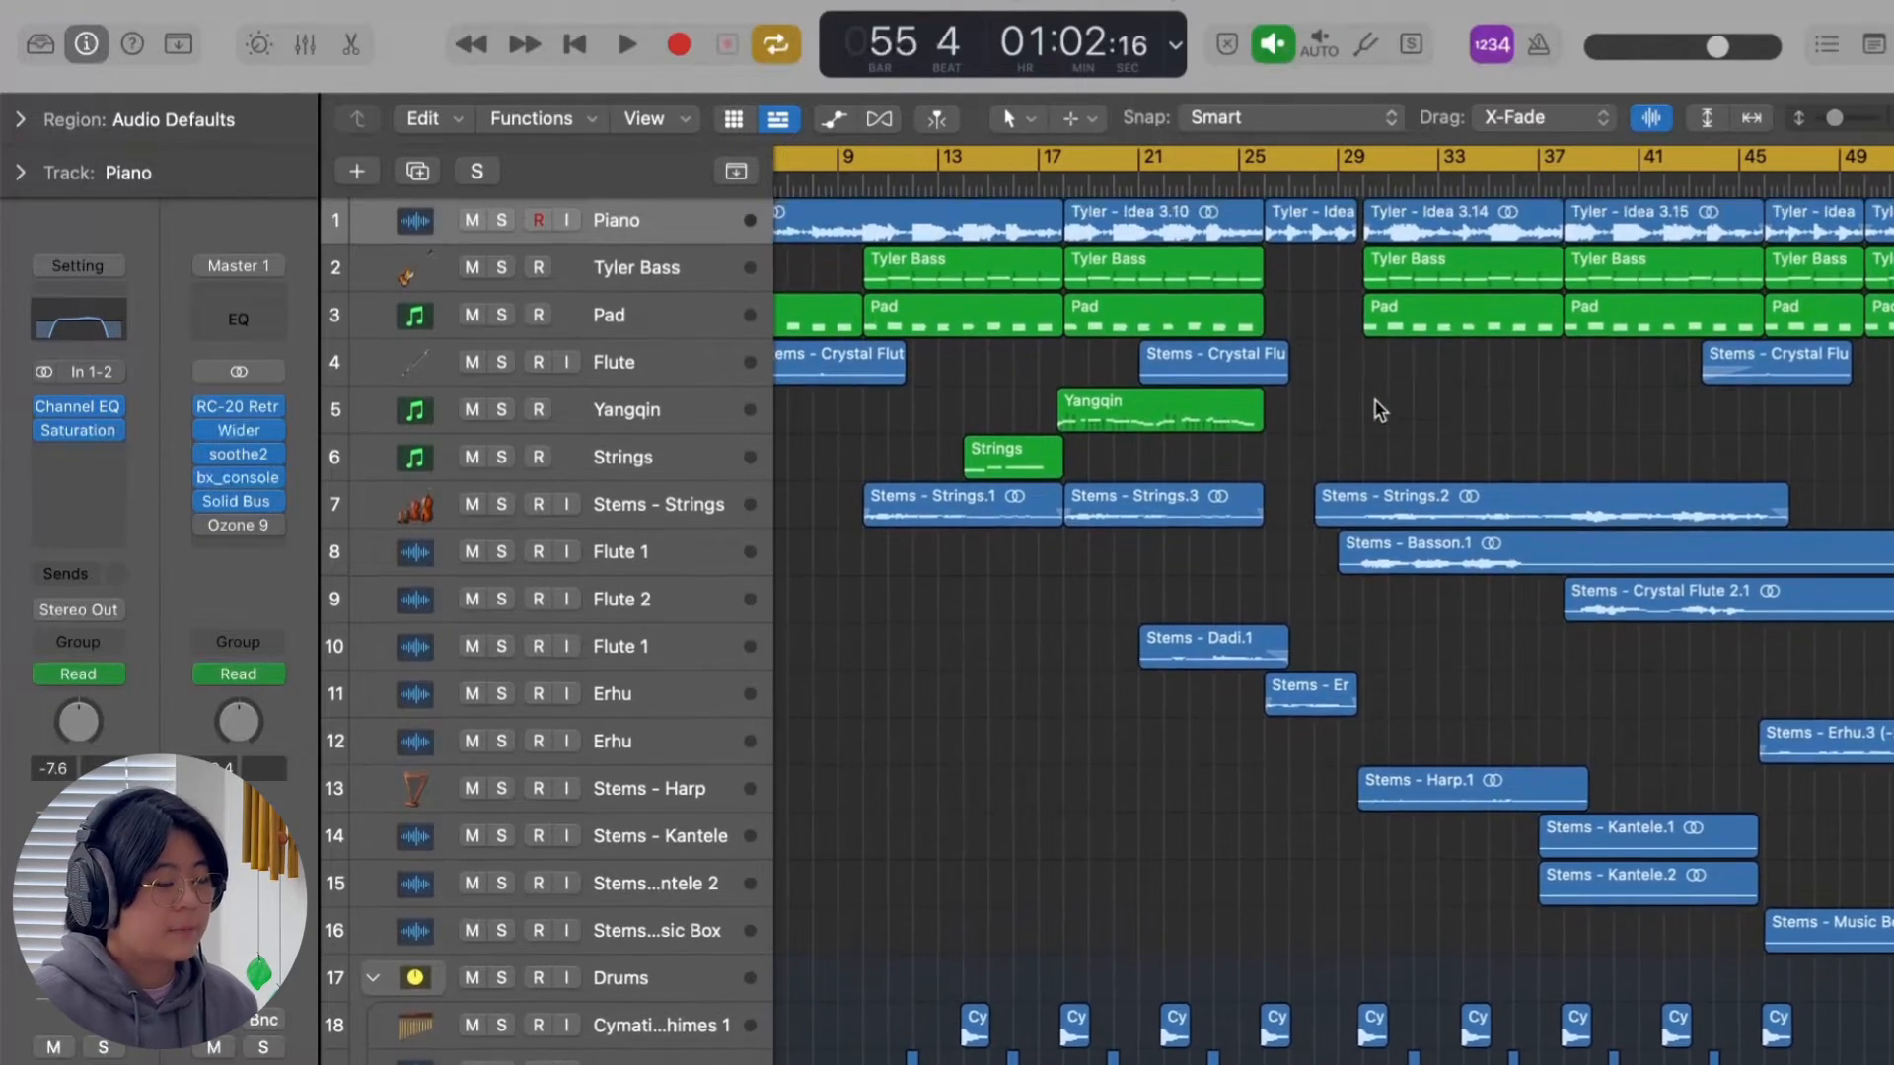
{"action": "scroll", "coordinate": [1375, 402], "scroll_direction": "left", "scroll_amount": 3}
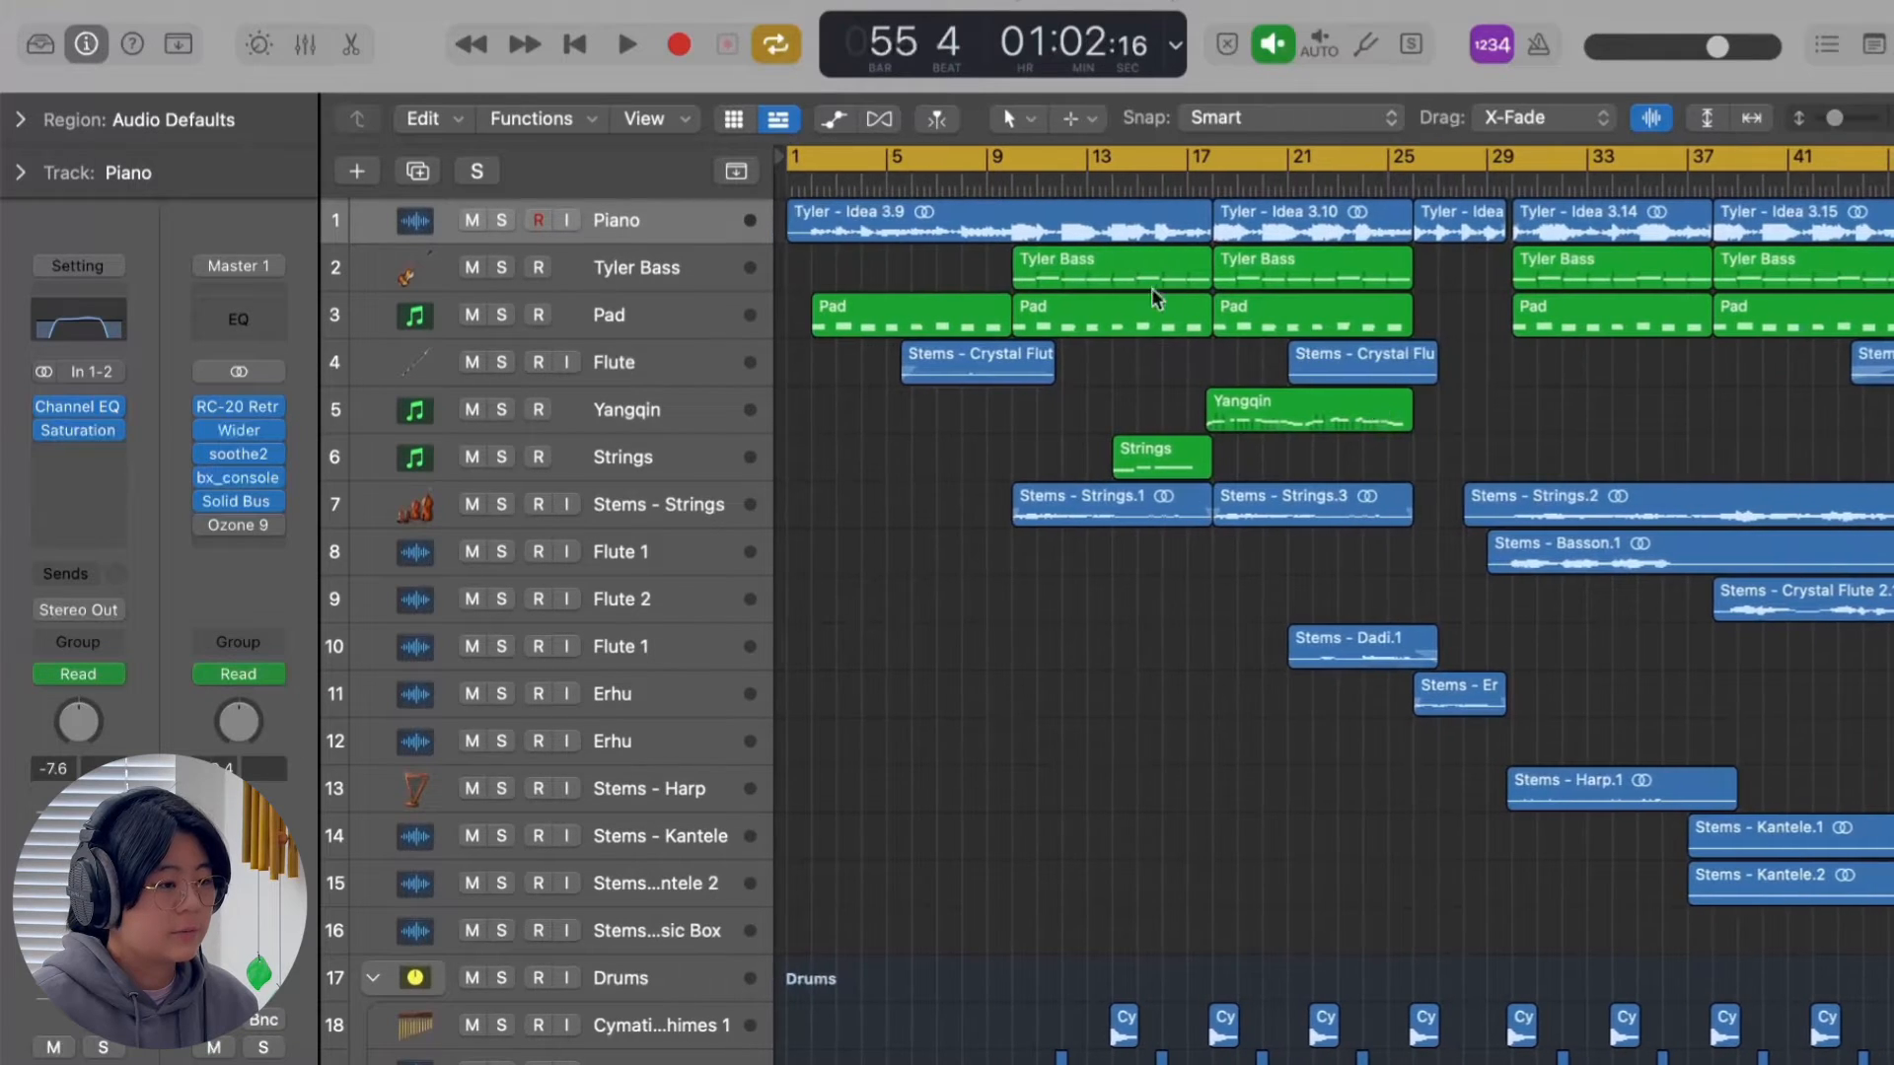
{"action": "scroll", "coordinate": [1283, 385], "scroll_direction": "right", "scroll_amount": 2}
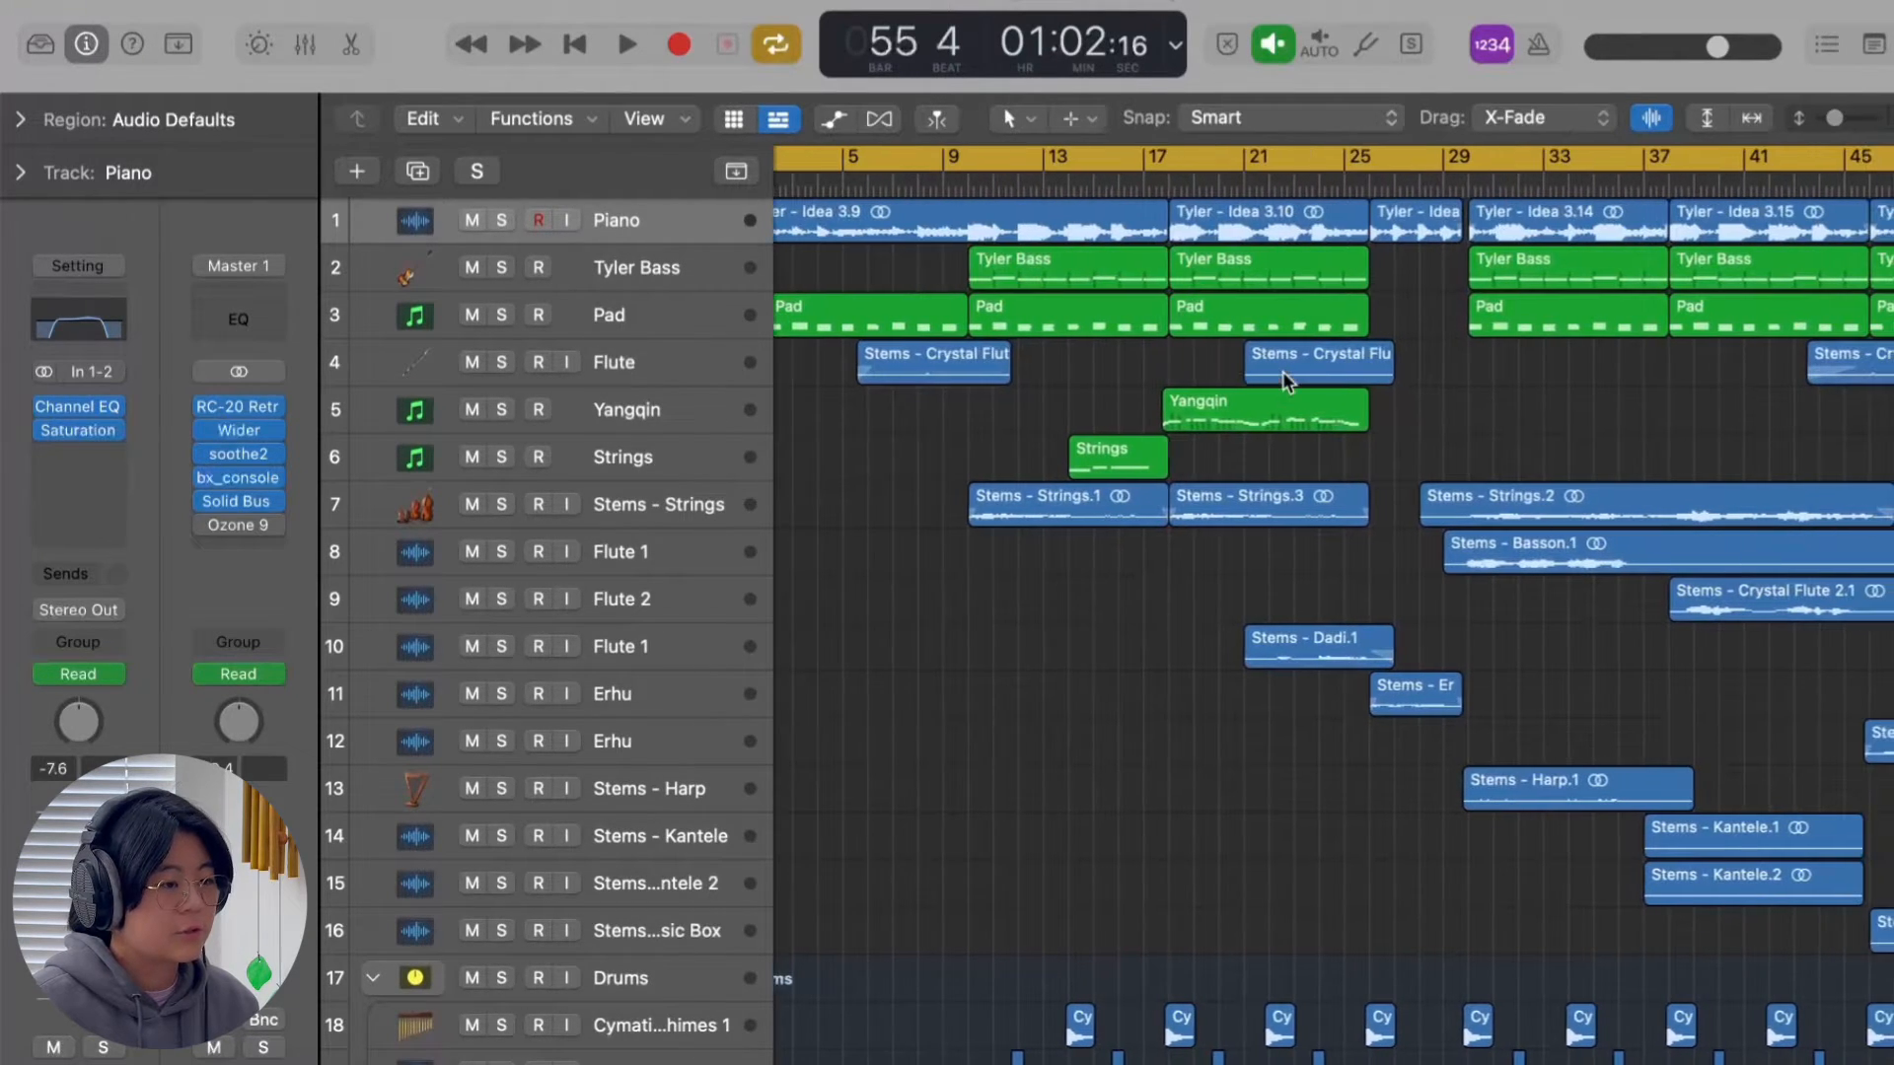
{"action": "scroll", "coordinate": [1451, 336], "scroll_direction": "right", "scroll_amount": 5}
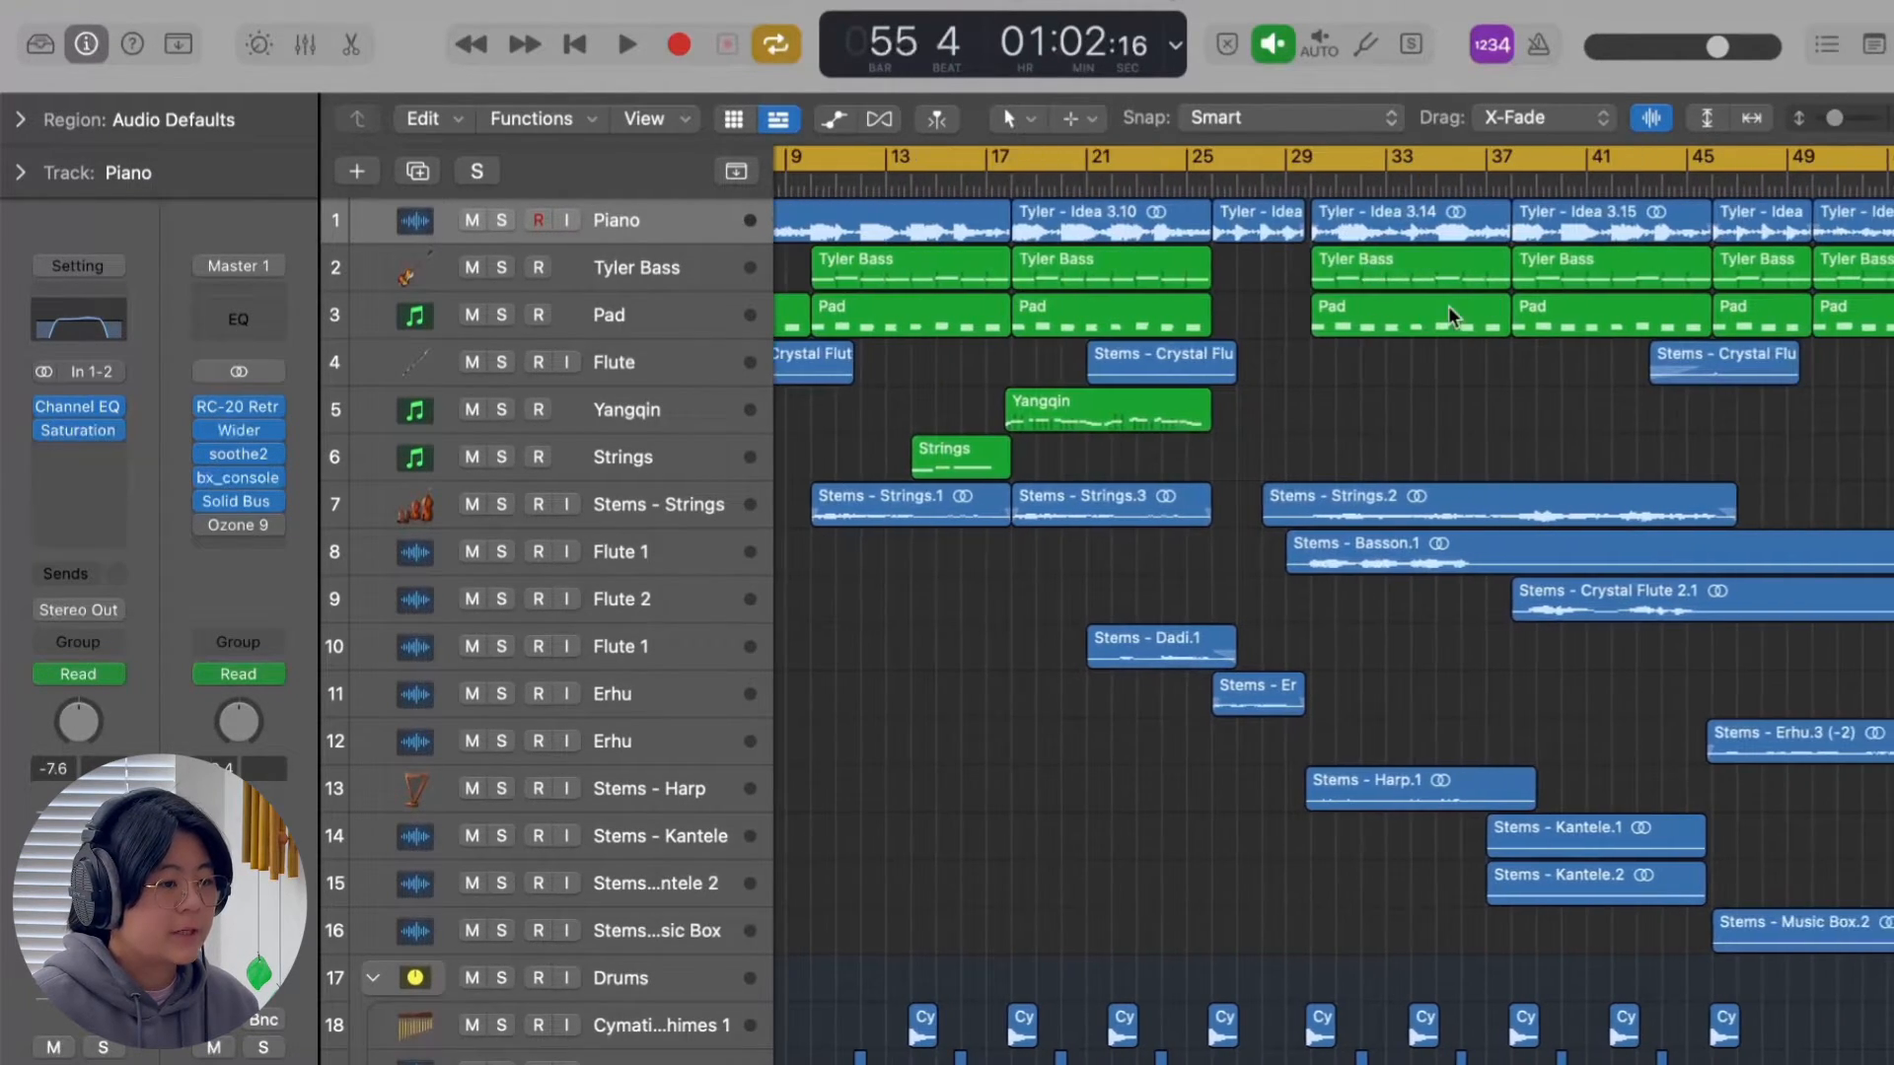
{"action": "scroll", "coordinate": [1831, 347], "scroll_direction": "left", "scroll_amount": 6}
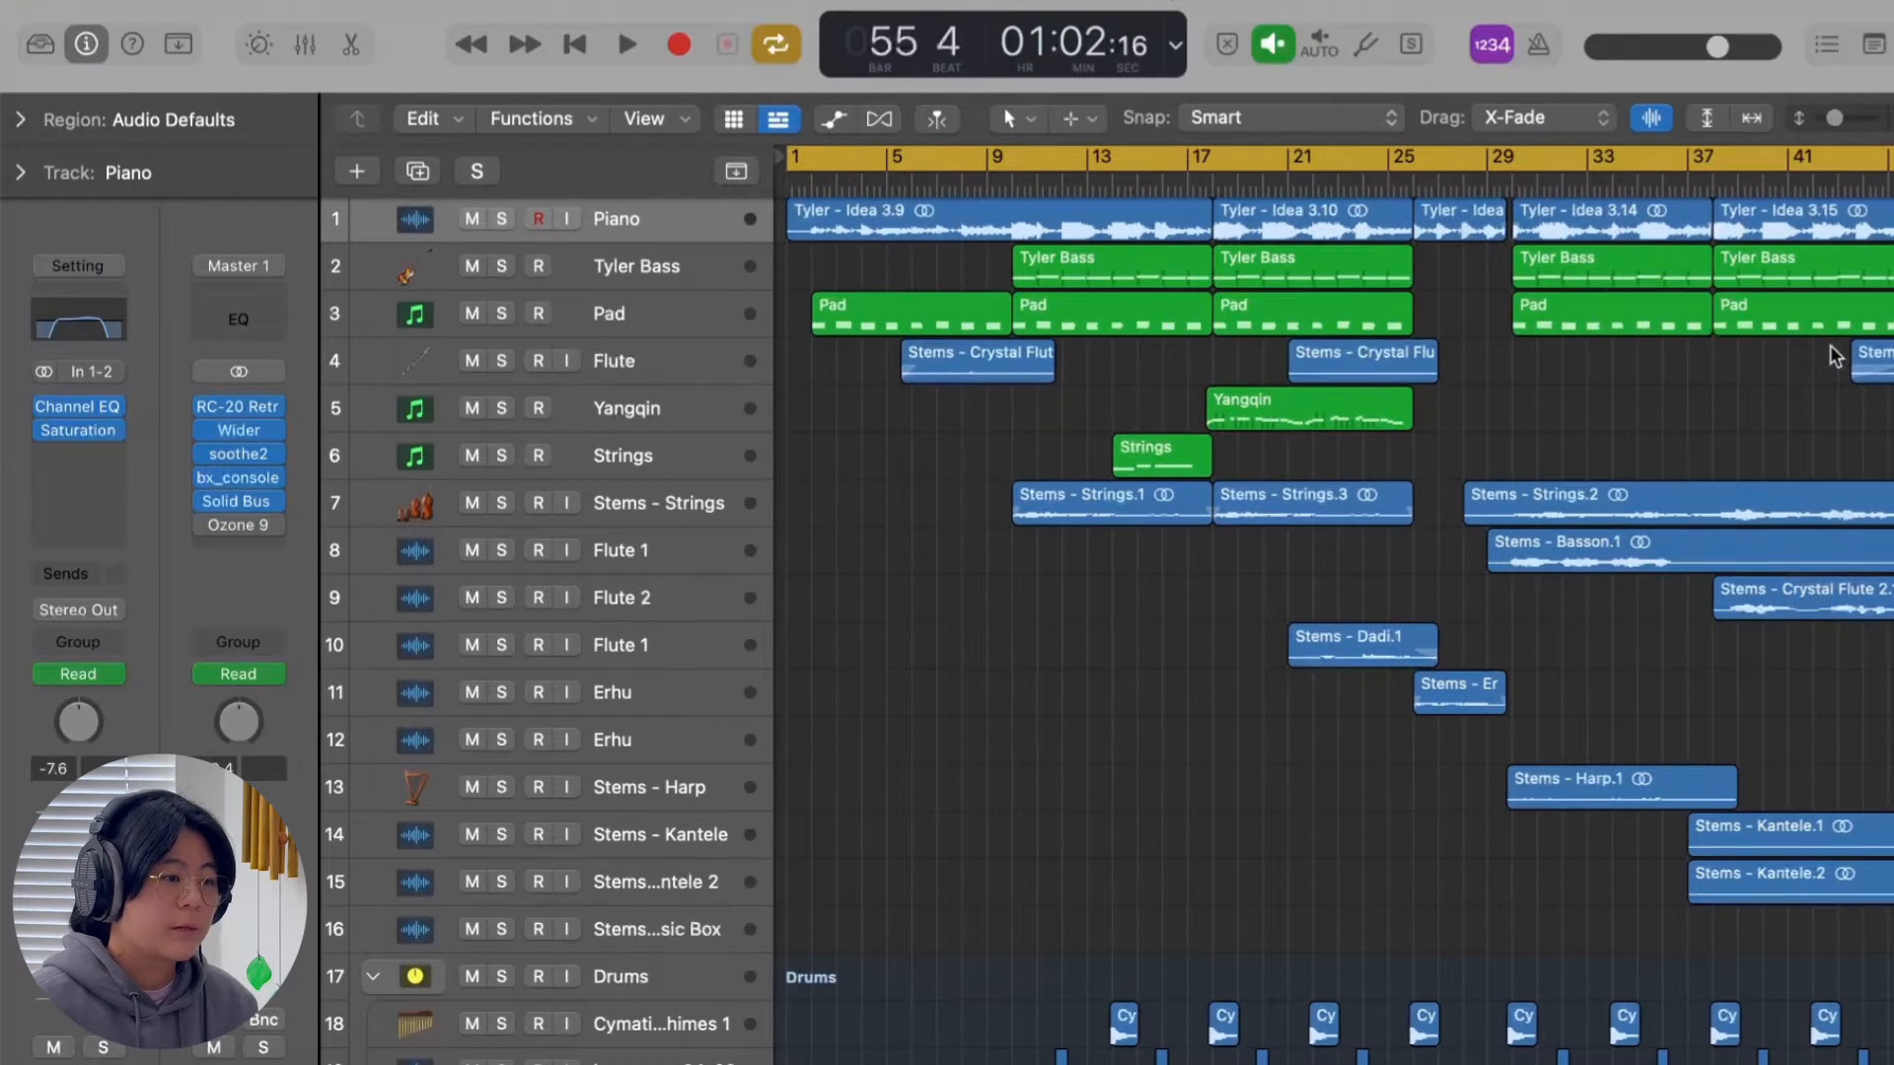
{"action": "scroll", "coordinate": [1830, 347], "scroll_direction": "up", "scroll_amount": 1}
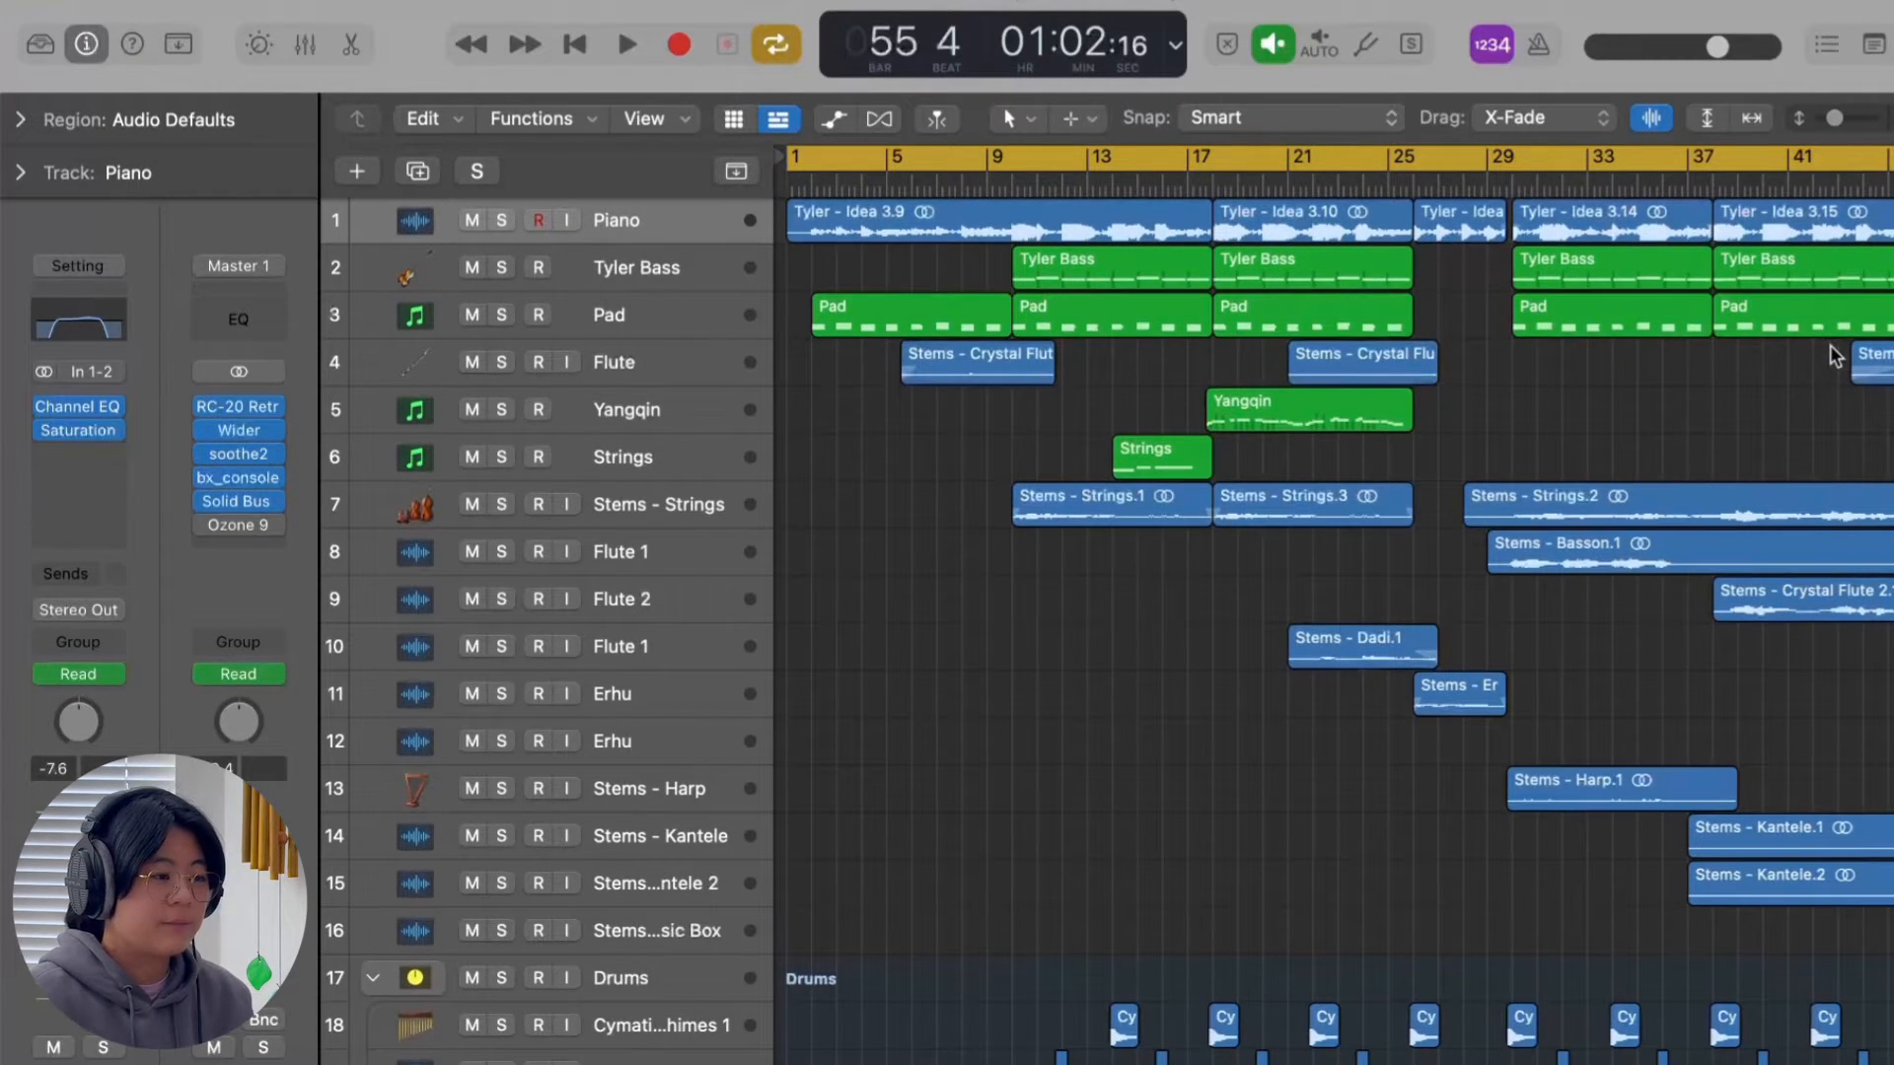
{"action": "scroll", "coordinate": [1805, 355], "scroll_direction": "right", "scroll_amount": 2}
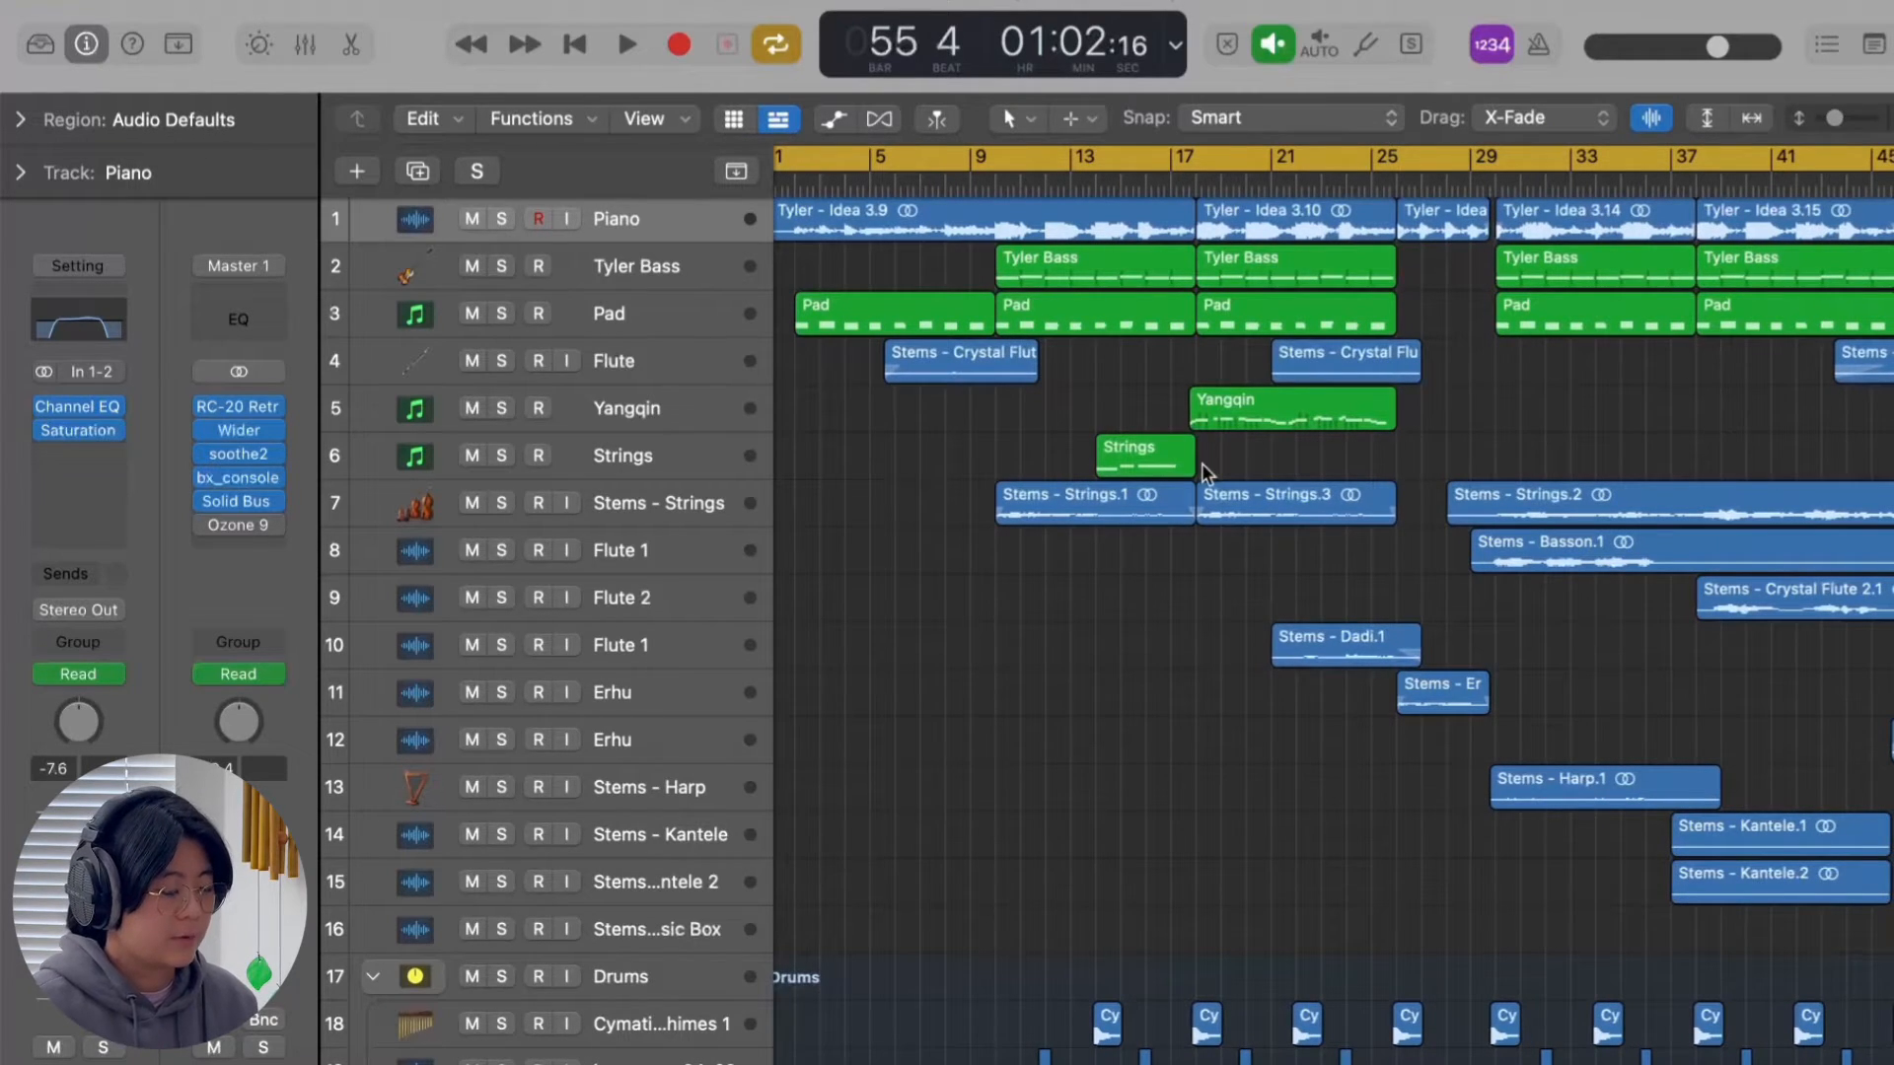
Turn cycle mode off, solo the Piano track and listen to it from bar 10.
{"action": "key", "text": "c"}
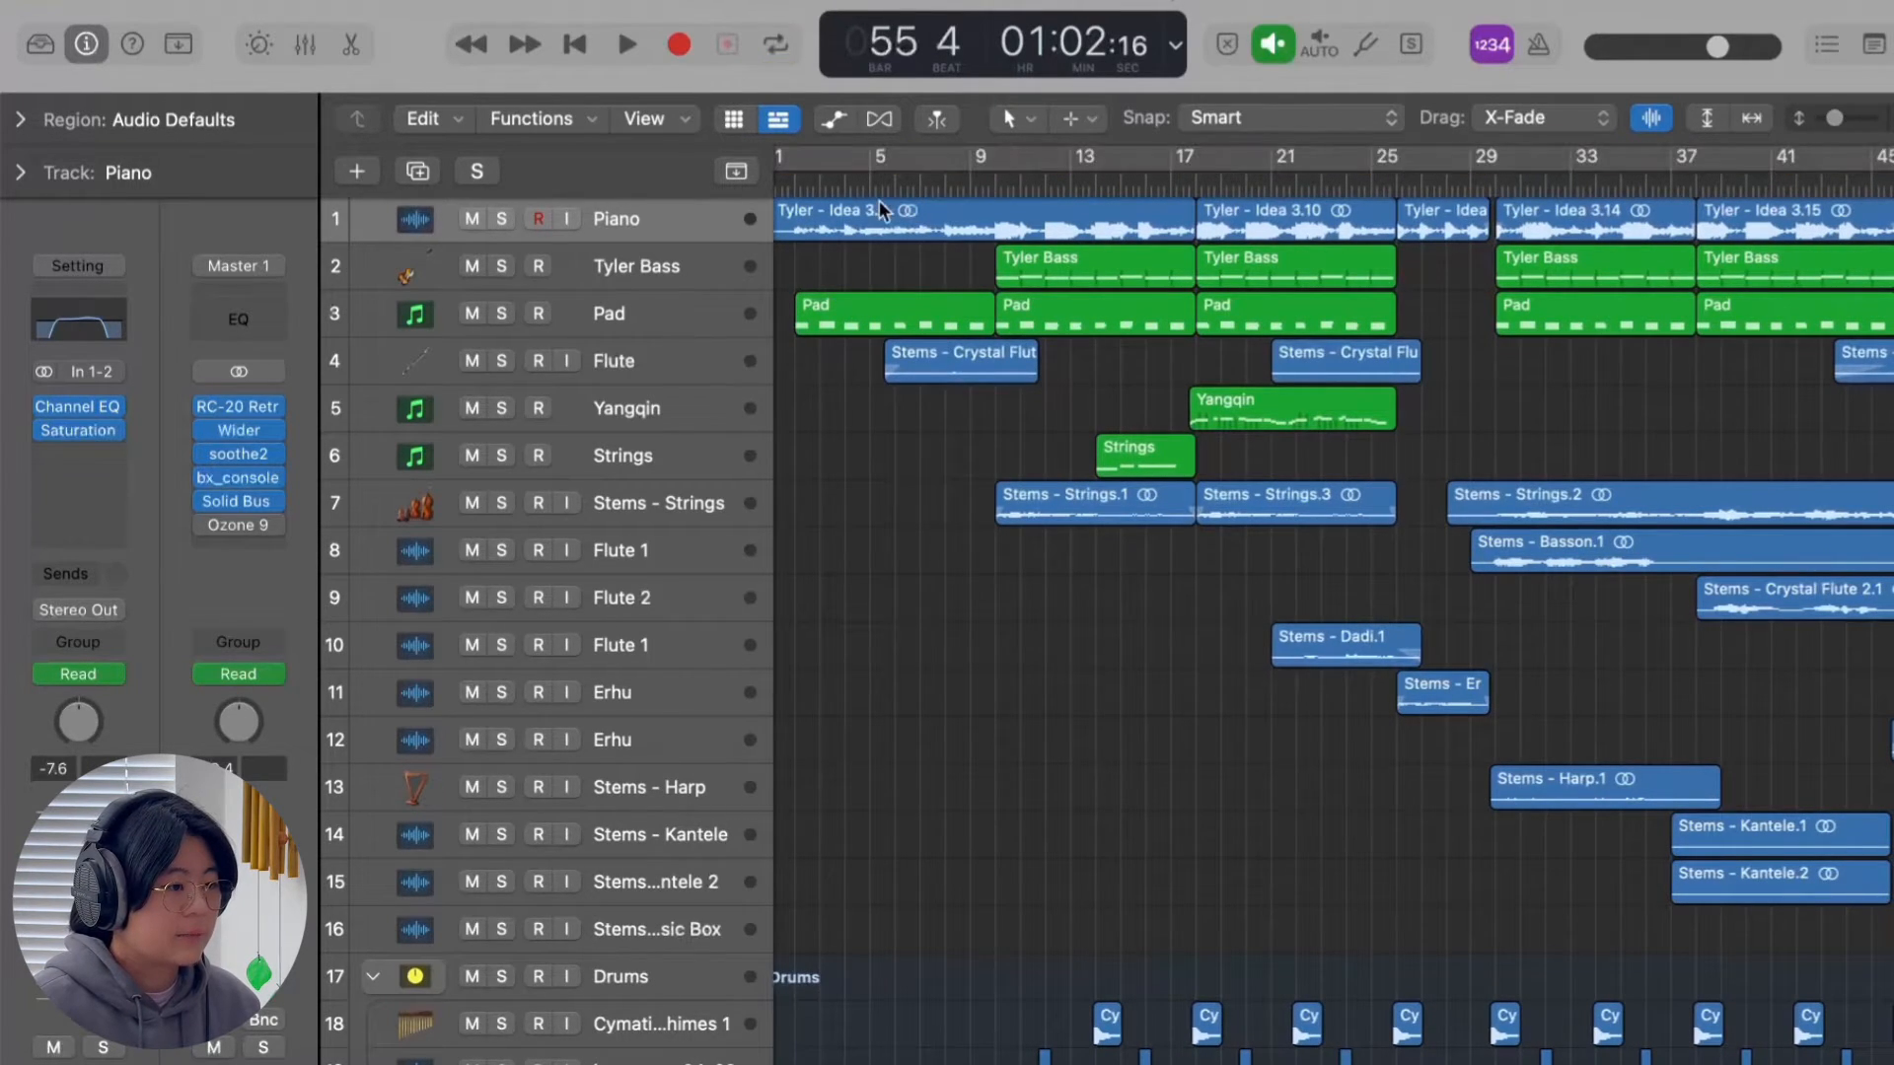
{"action": "key", "text": "s"}
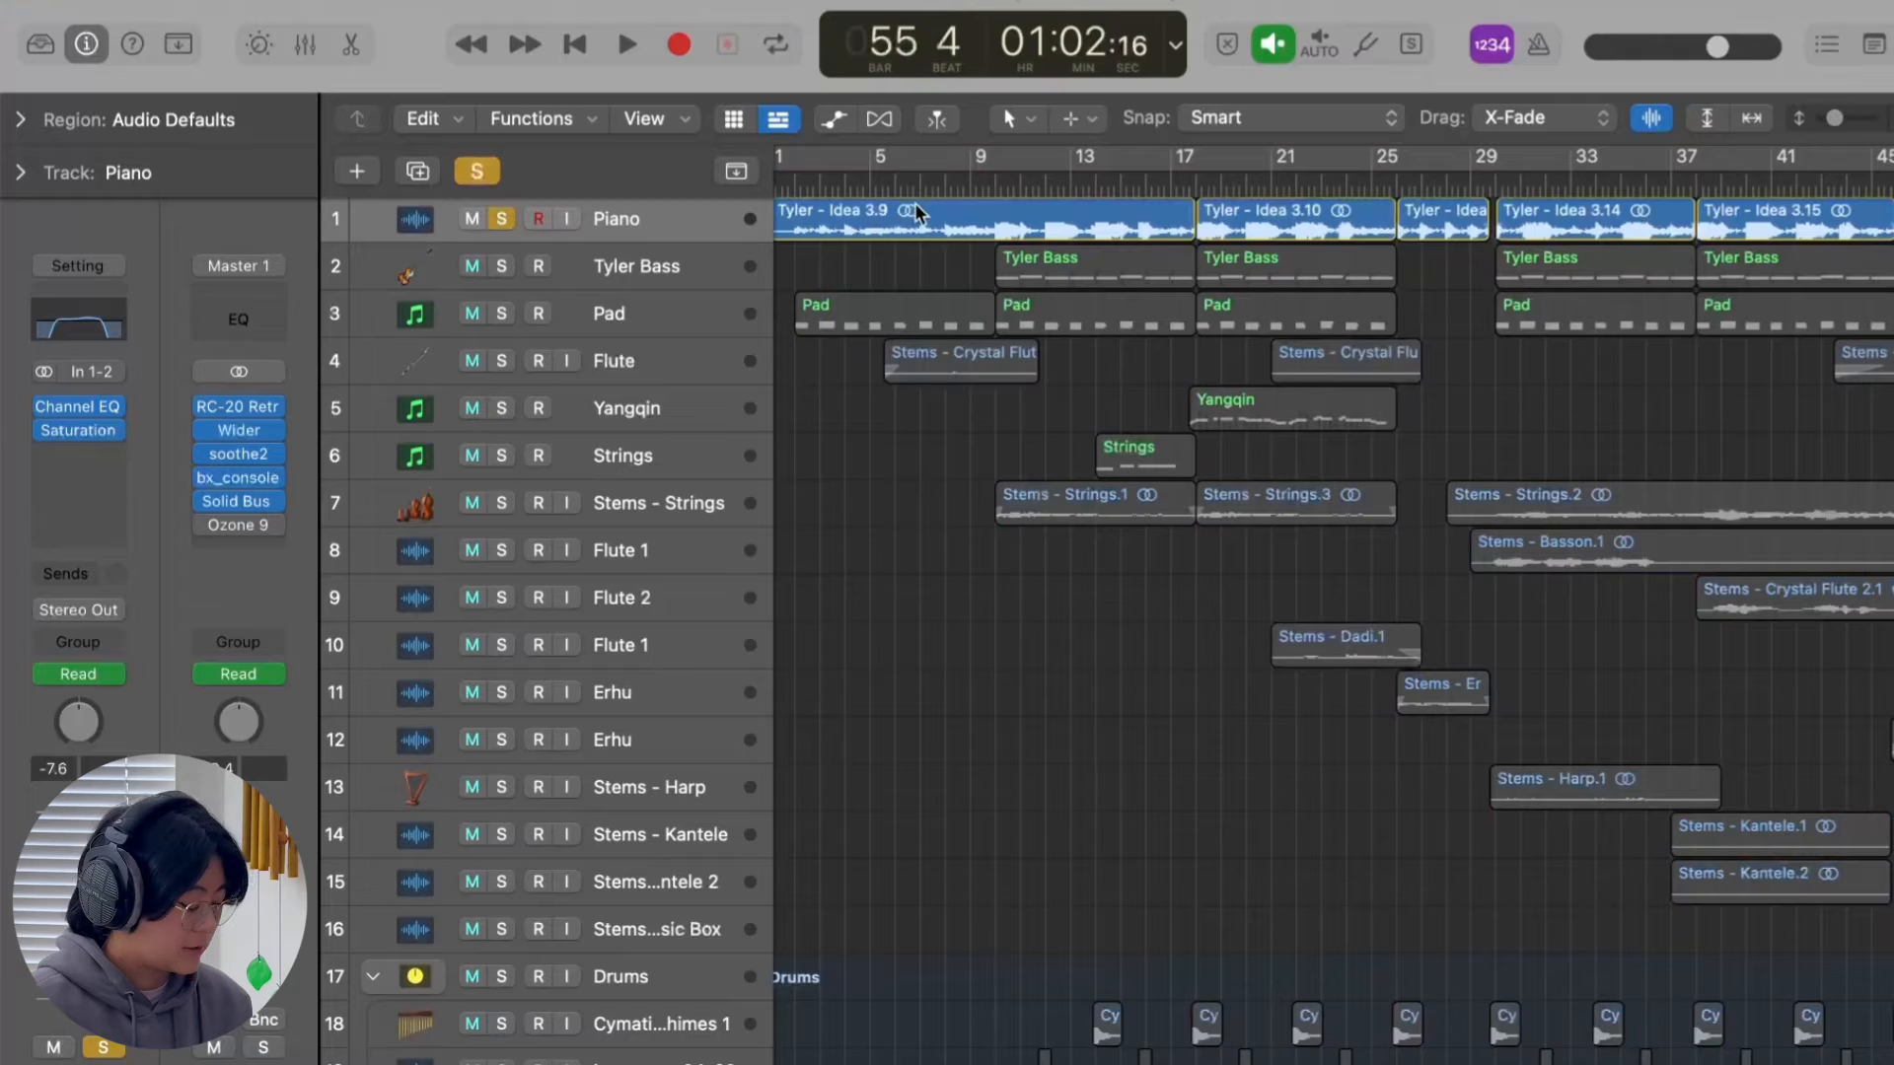
{"action": "left_click", "coordinate": [994, 178]}
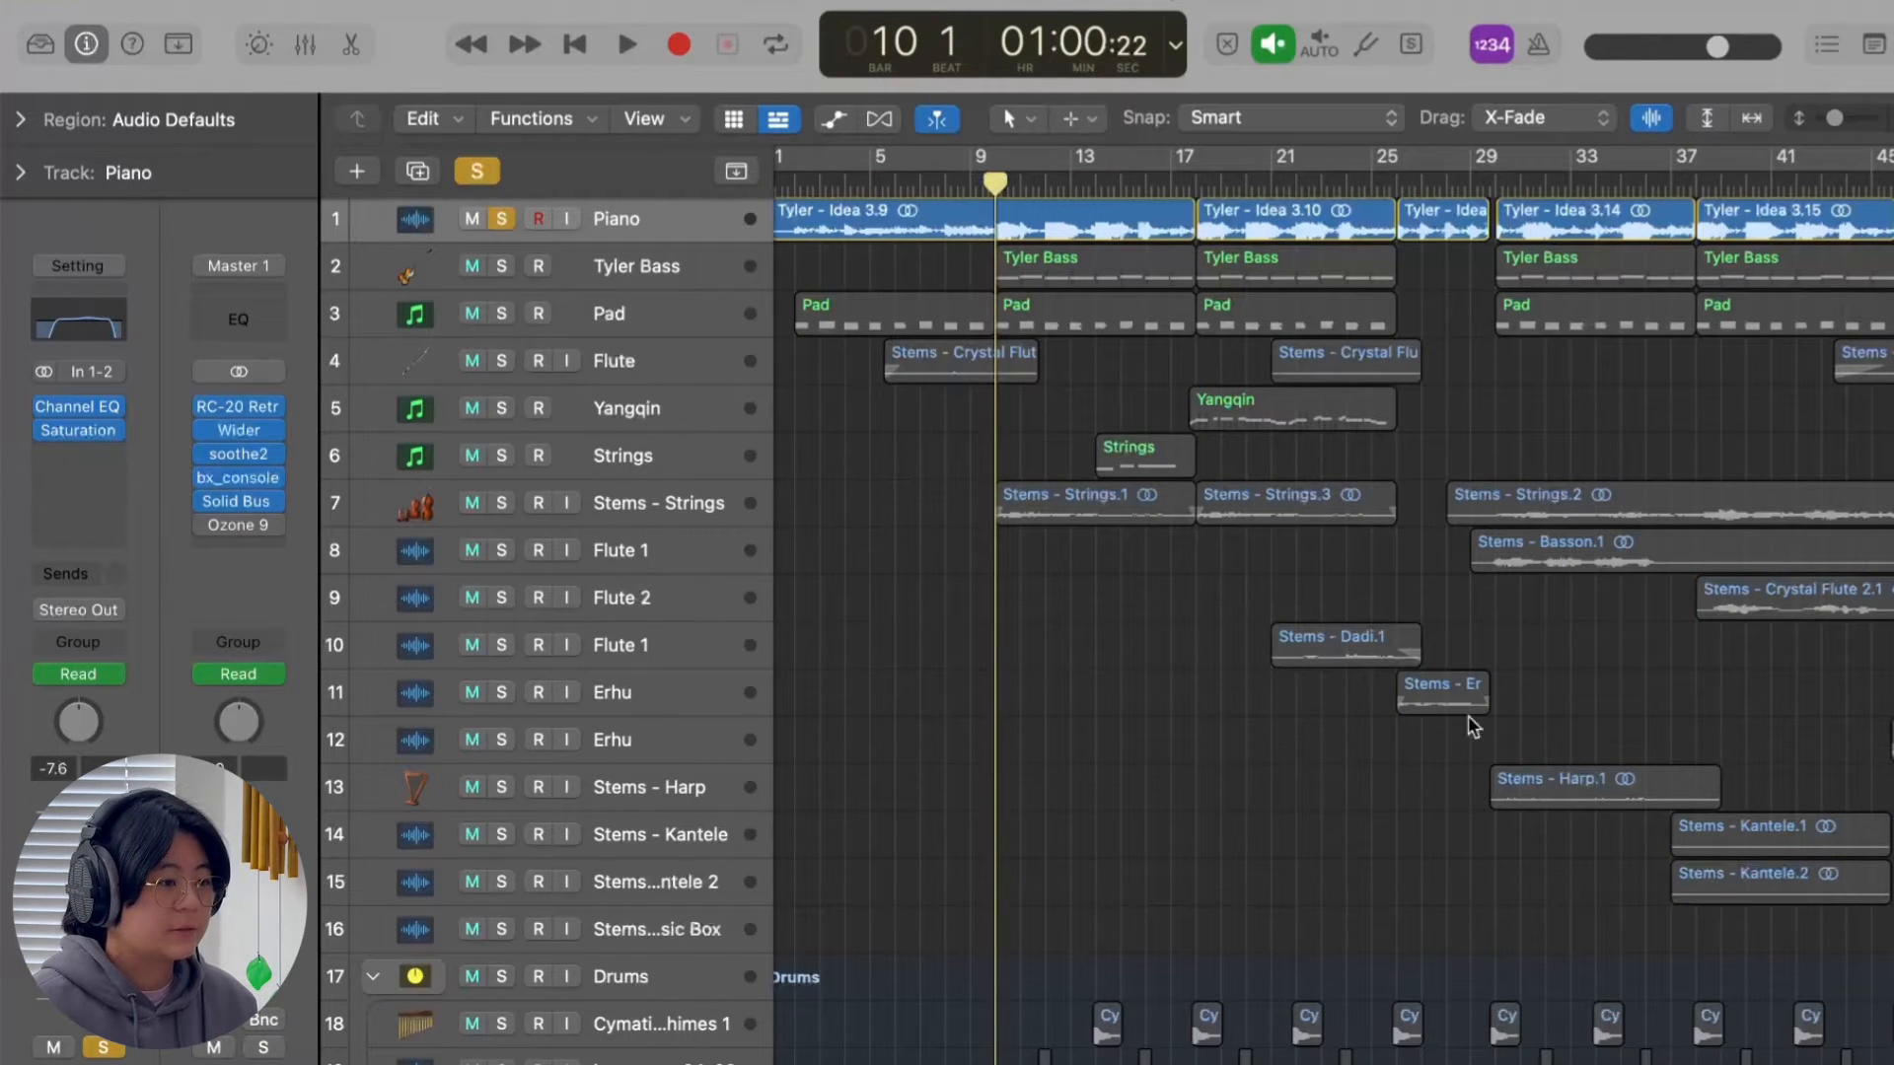
{"action": "key", "text": "space"}
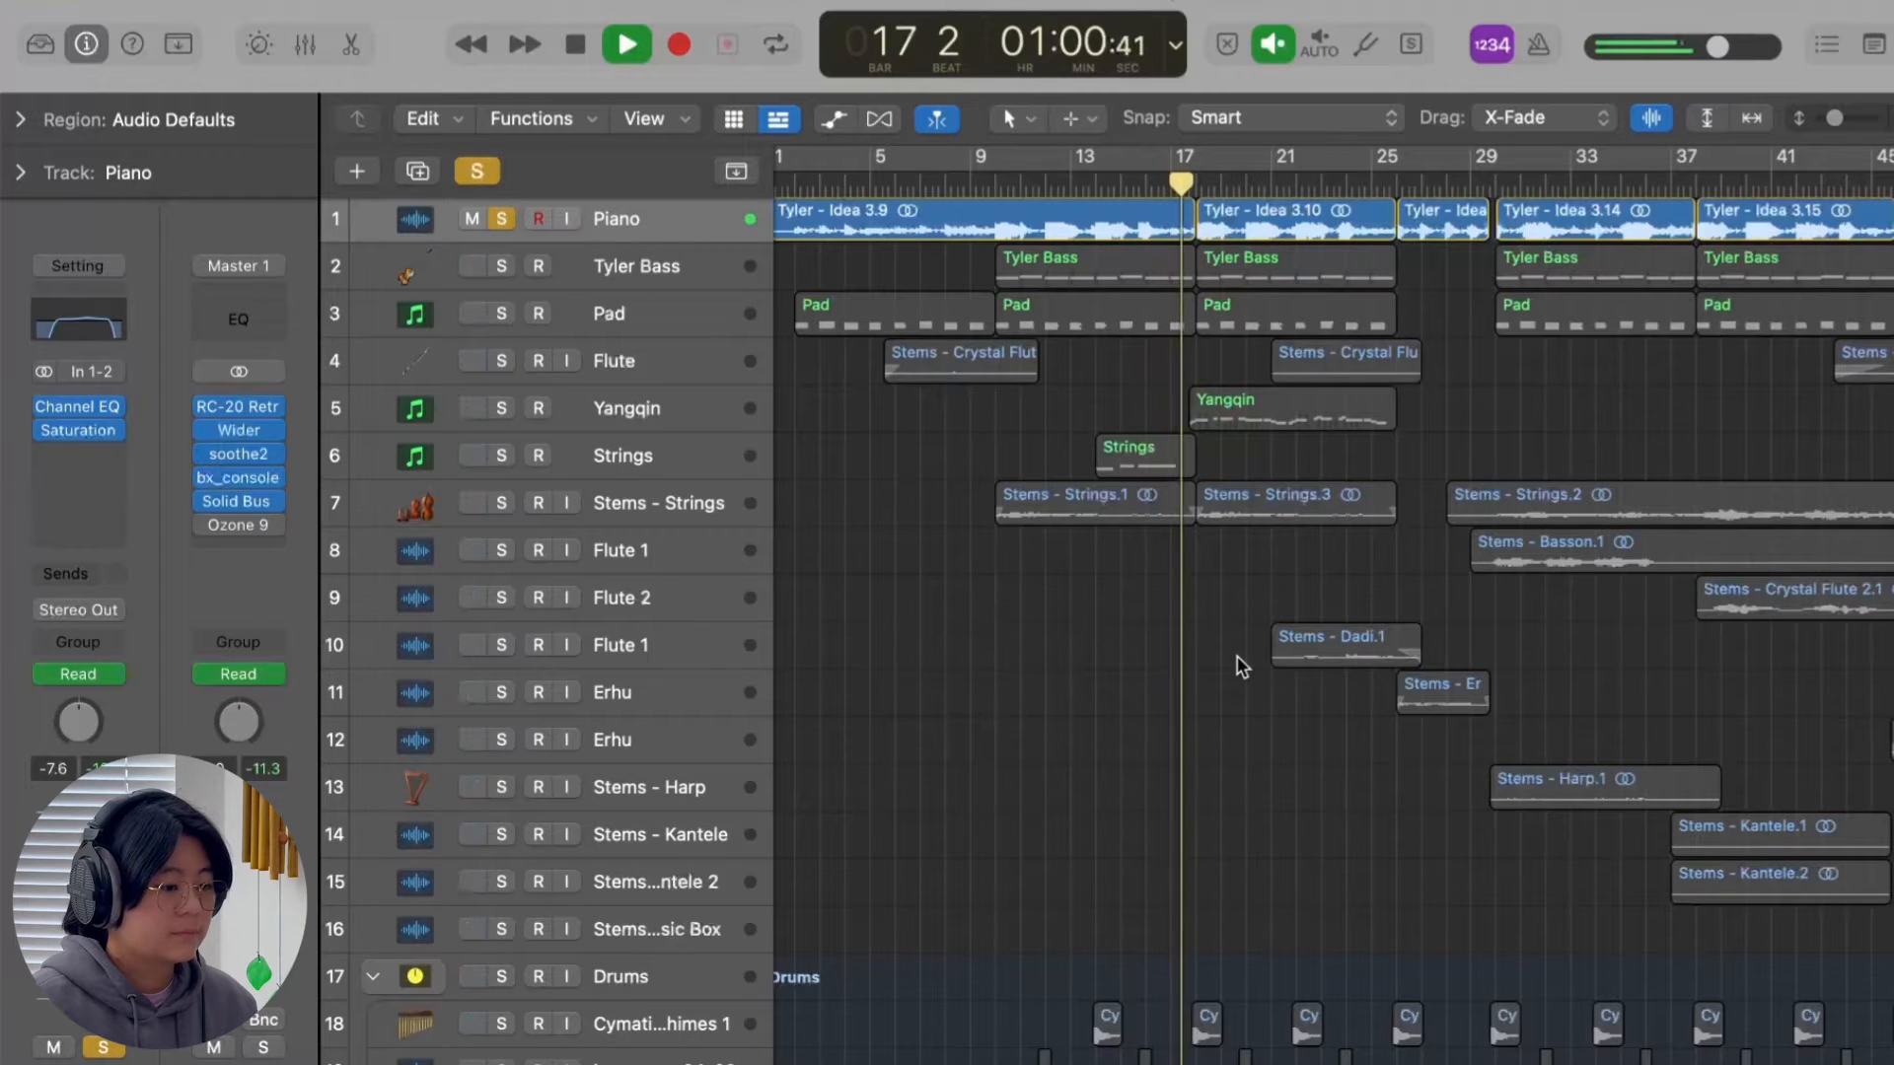
{"action": "key", "text": "space"}
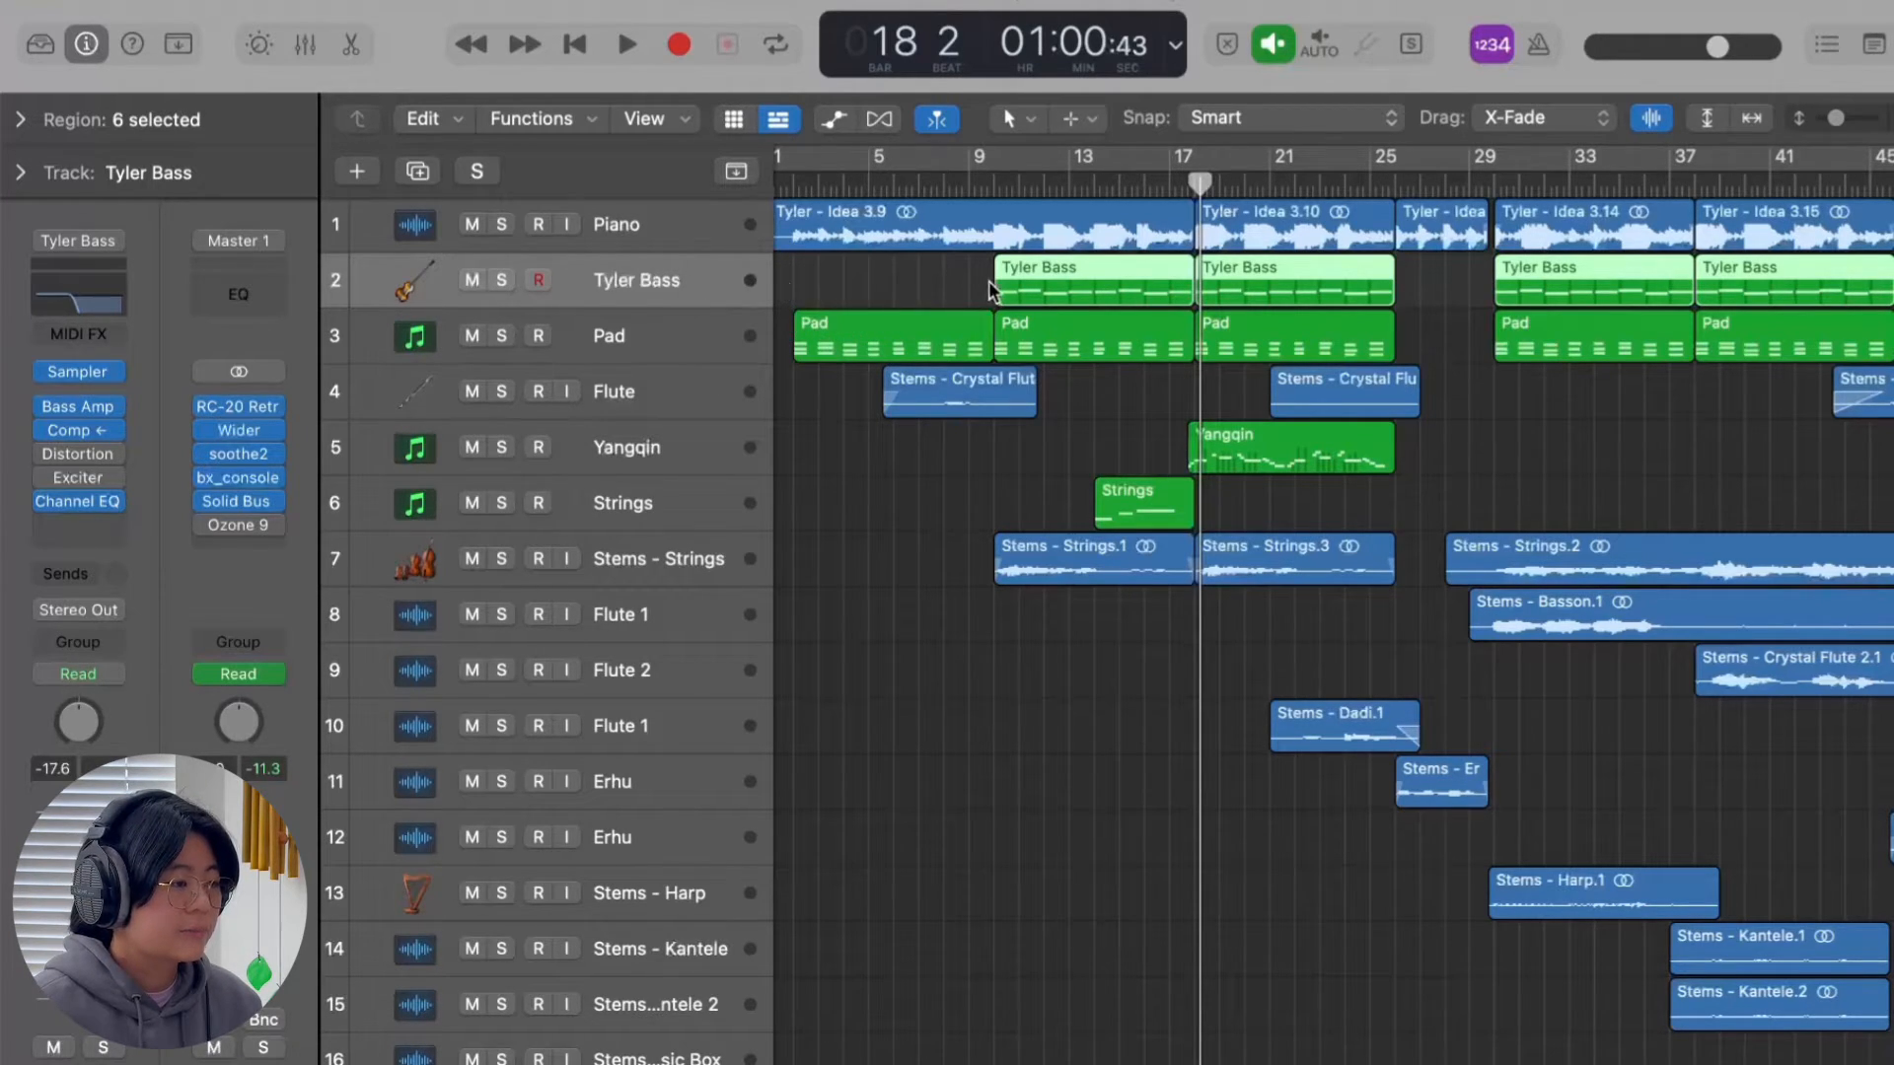
Open the Tyler Bass regions in the Piano Roll and examine the bass notes from bar 10 to bar 18.
{"action": "double_click", "coordinate": [1025, 280]}
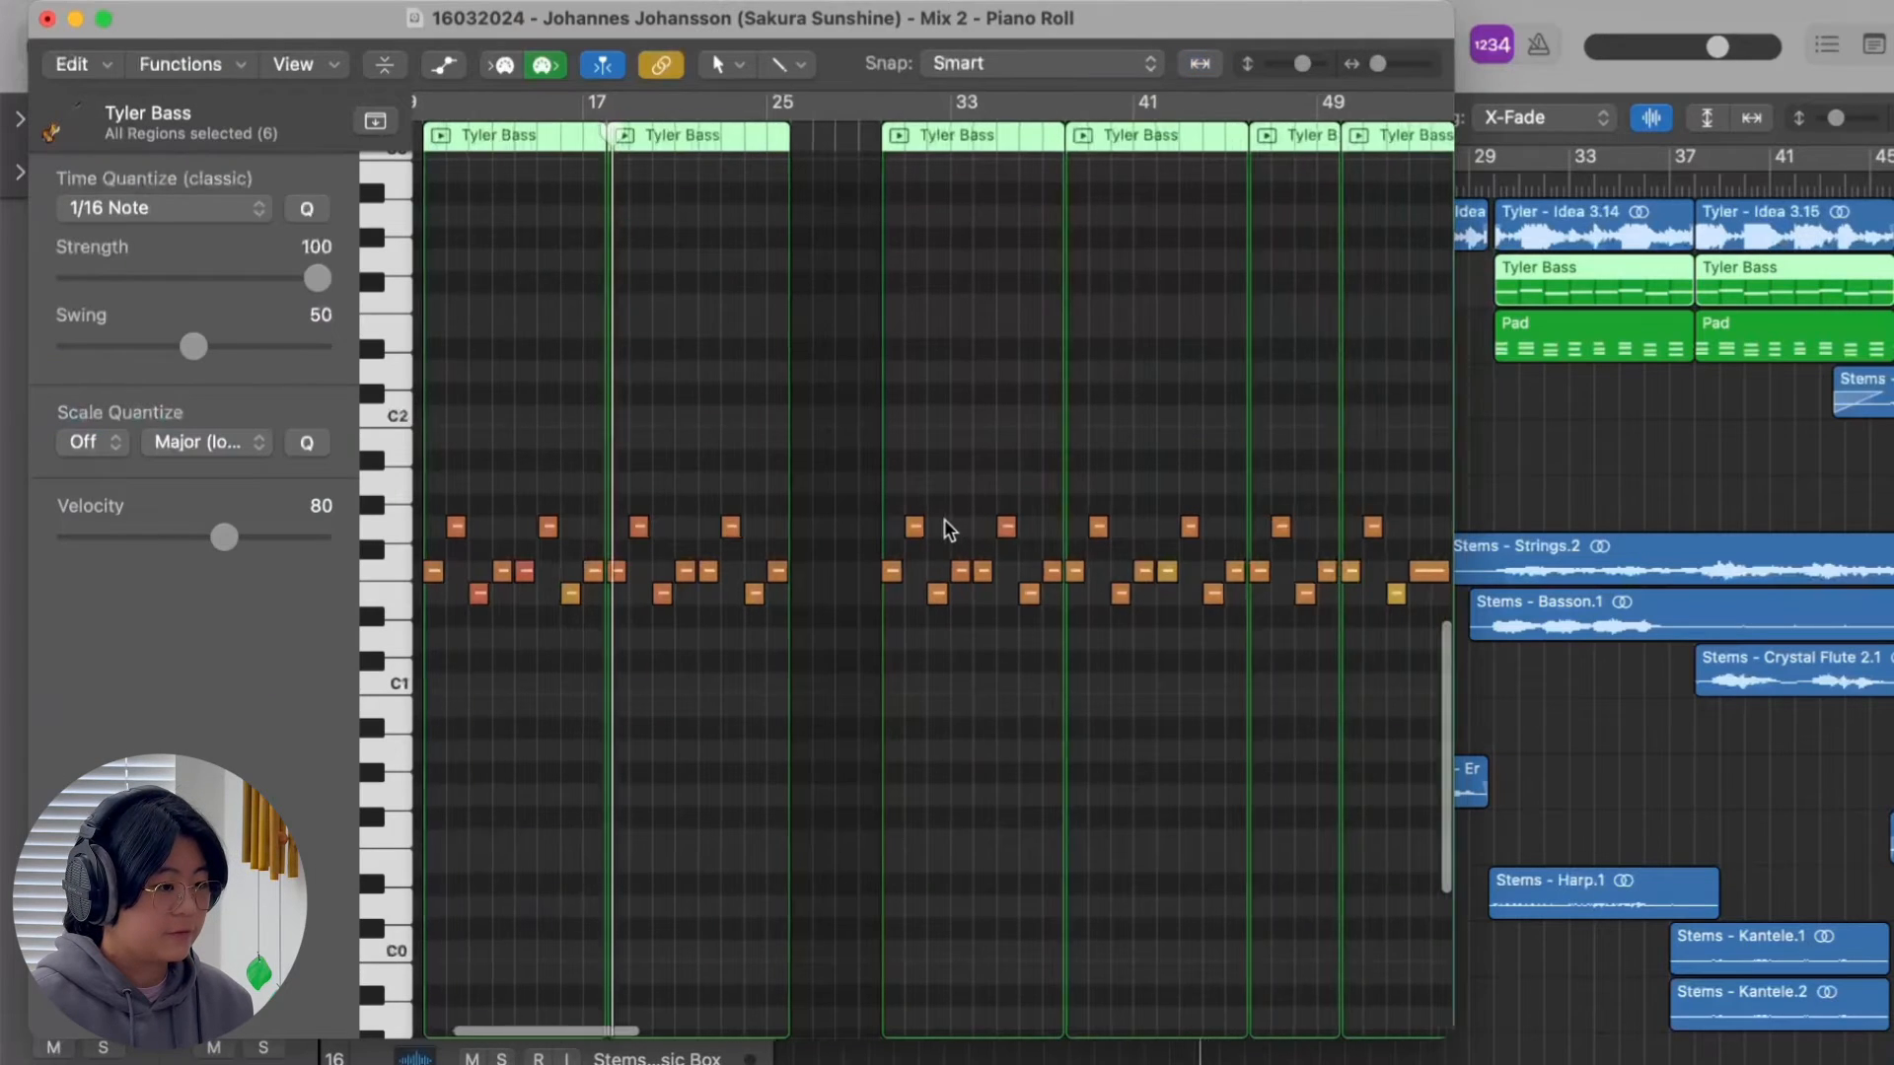
{"action": "scroll", "coordinate": [947, 529], "scroll_direction": "left", "scroll_amount": 10}
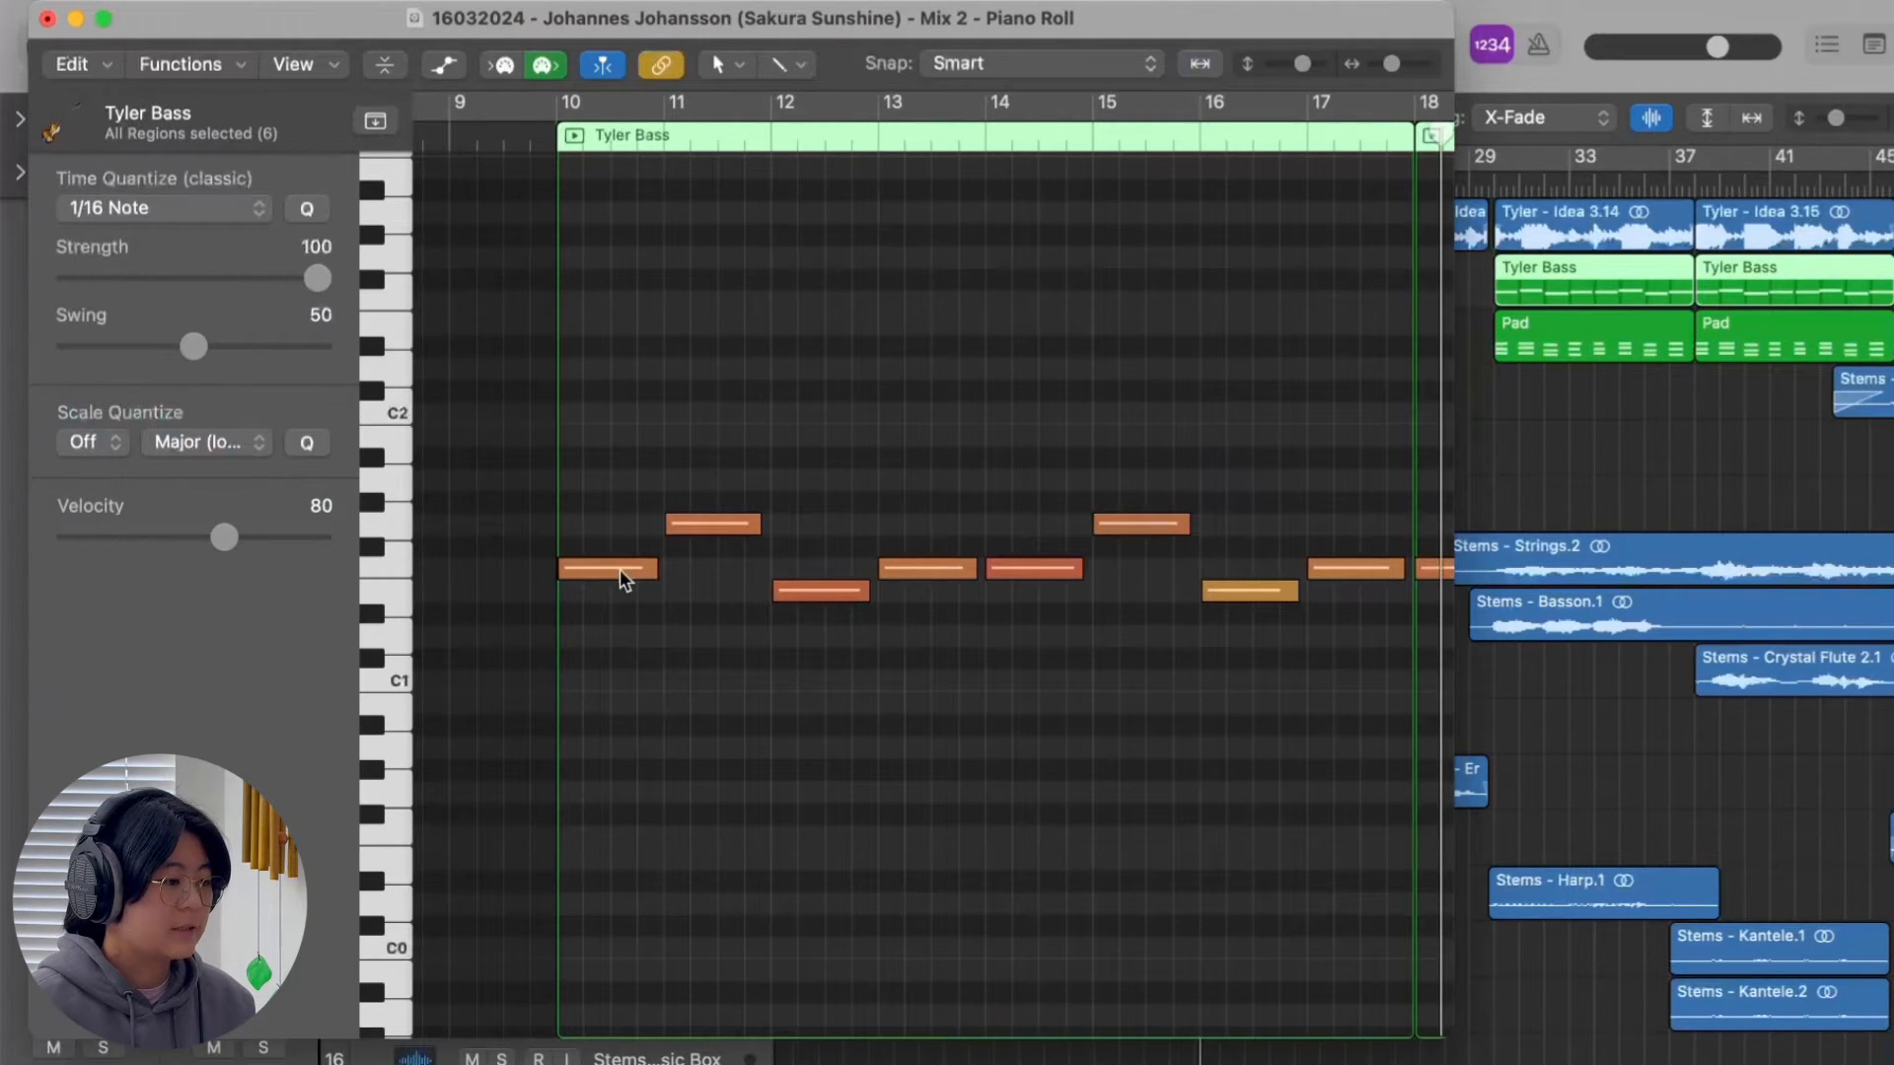
{"action": "mouse_move", "coordinate": [624, 580]}
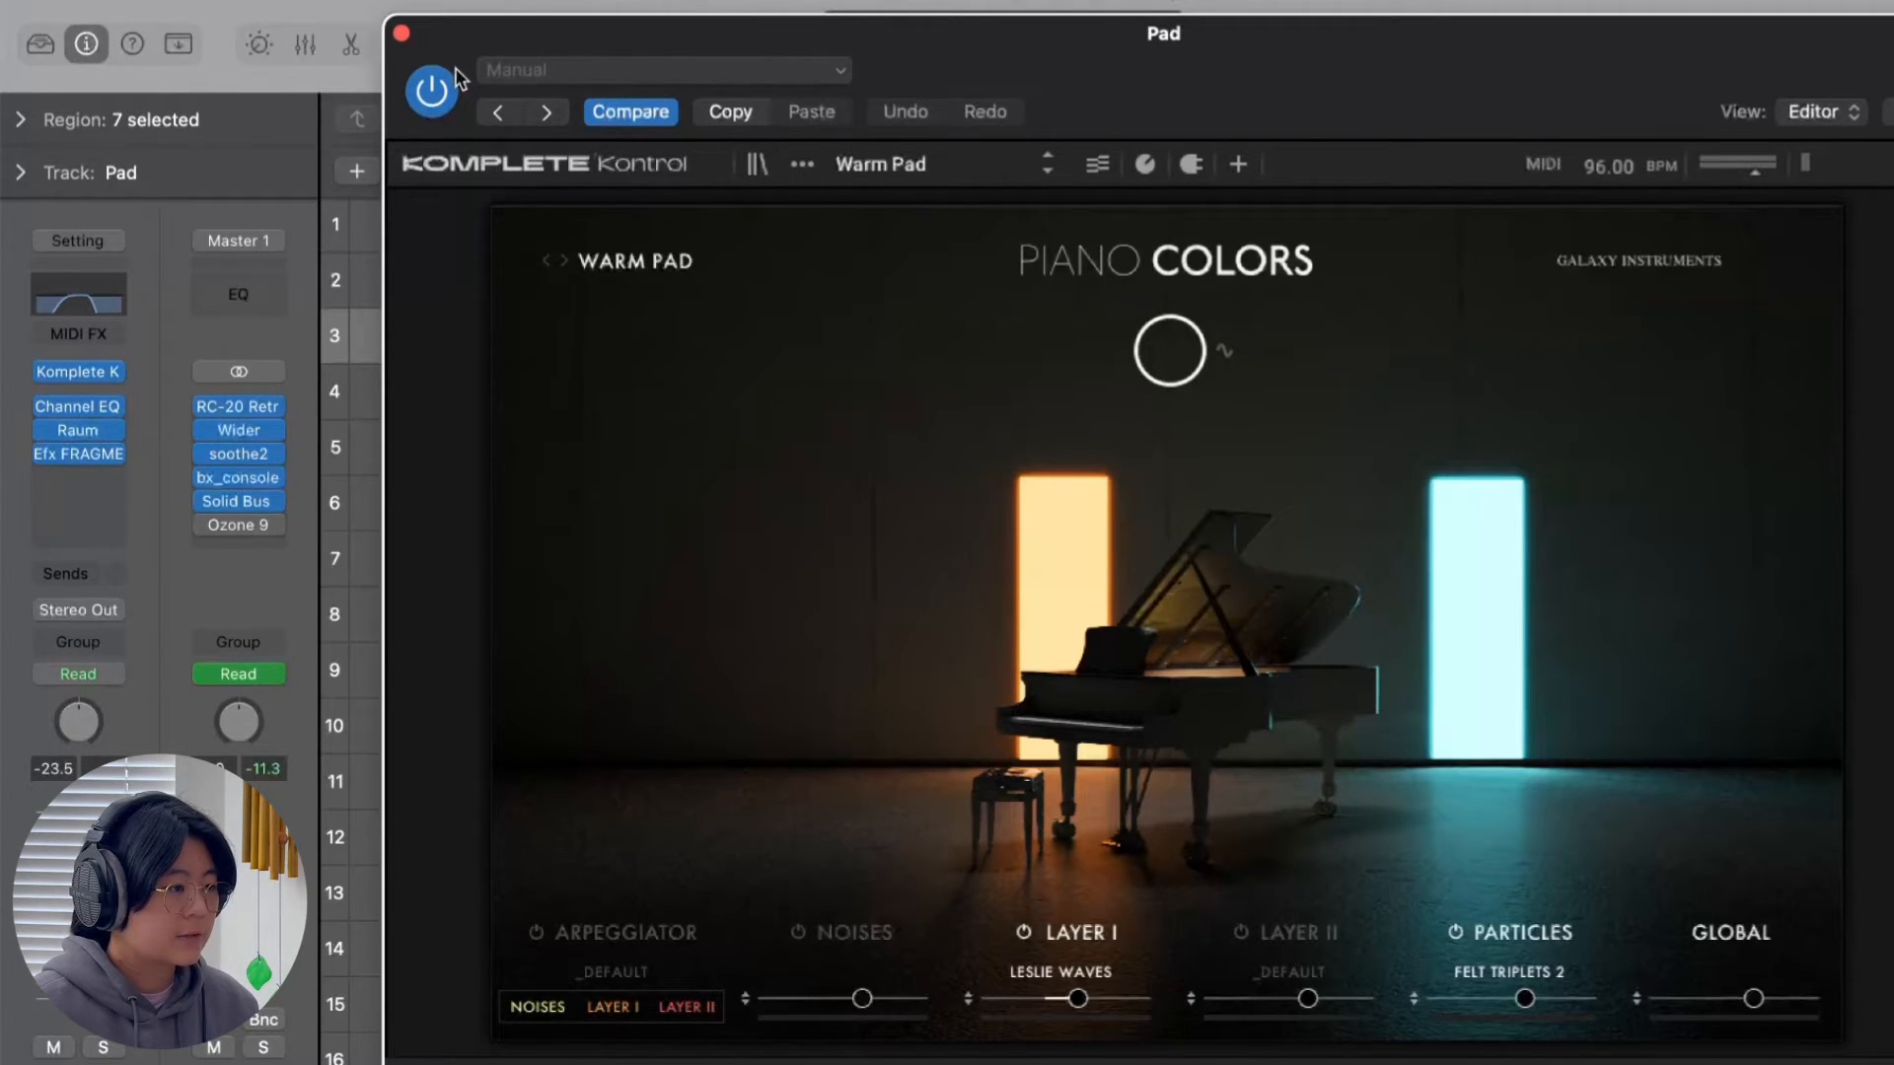
Review the Pad track's Komplete Kontrol instrument, Channel EQ and Raum reverb, closing each plug-in window.
{"action": "left_click", "coordinate": [402, 35]}
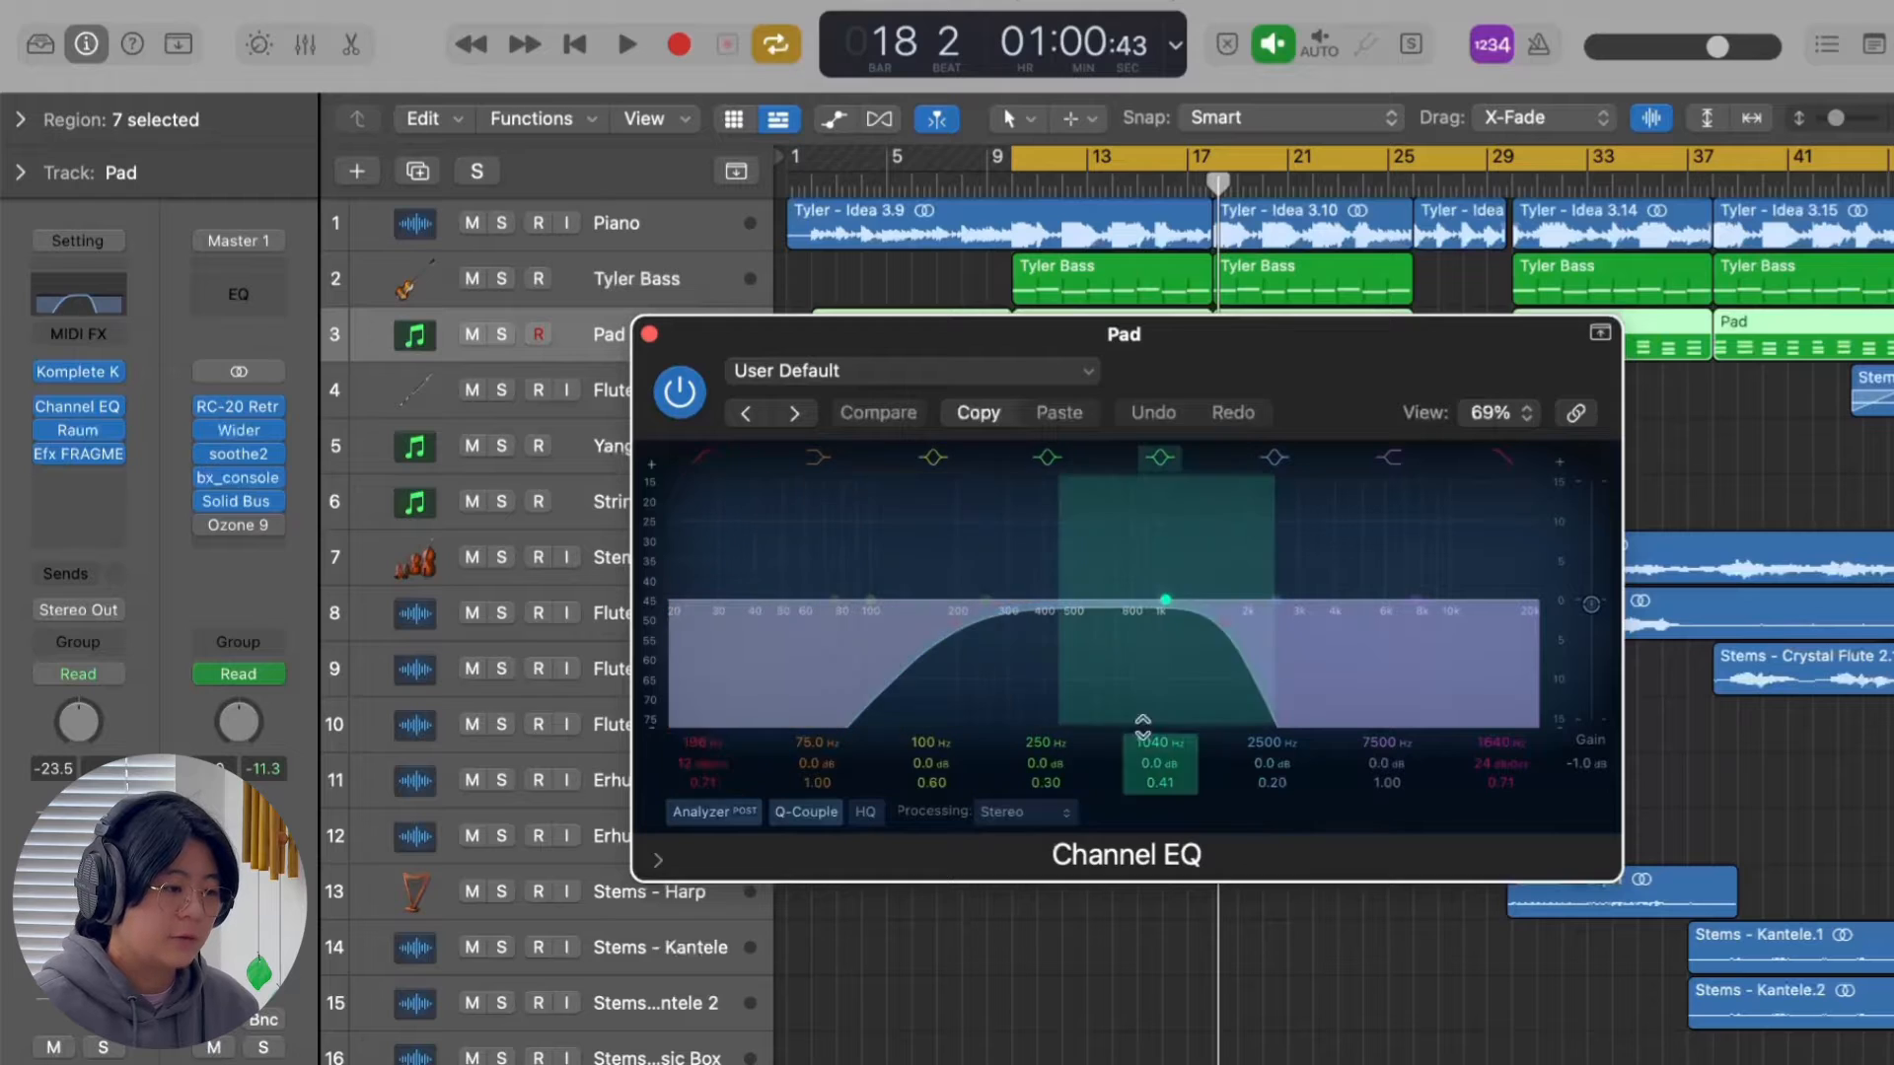
{"action": "left_click", "coordinate": [649, 334]}
{"action": "left_click", "coordinate": [78, 430]}
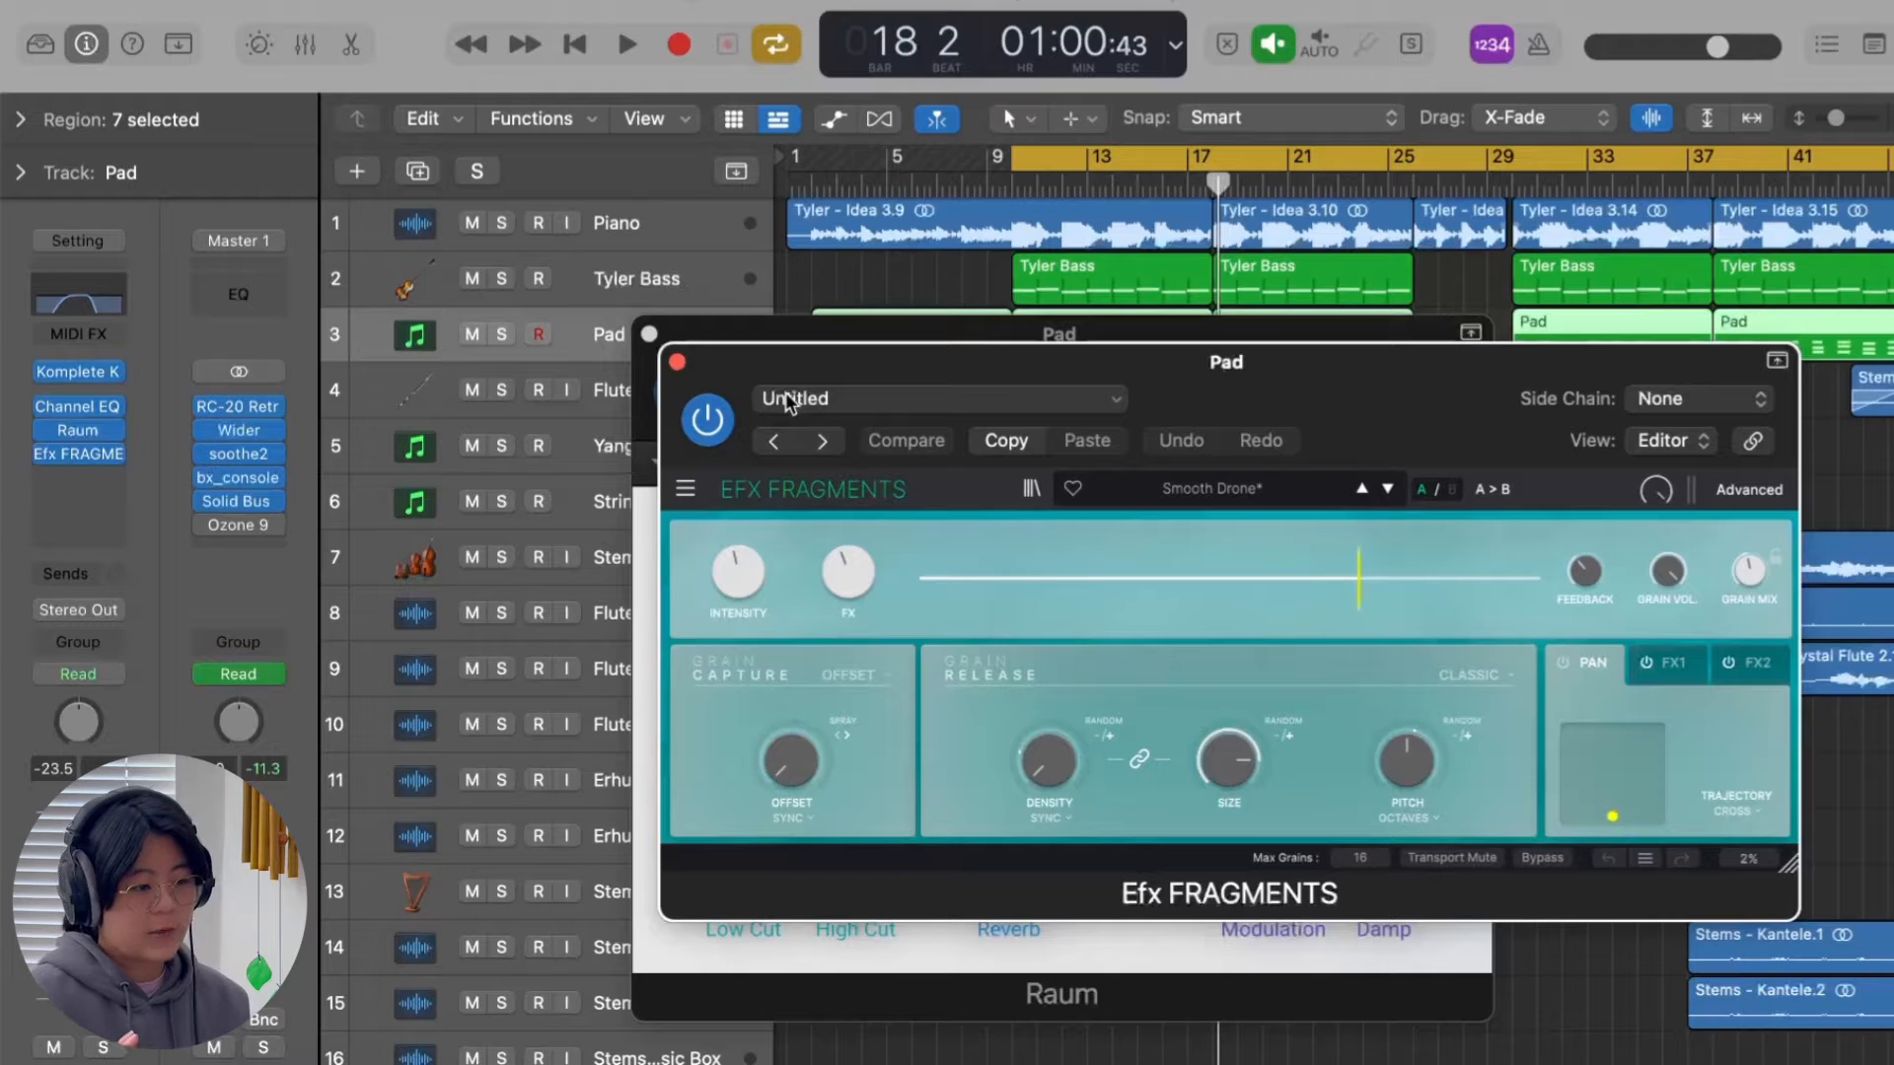
{"action": "left_click", "coordinate": [649, 335]}
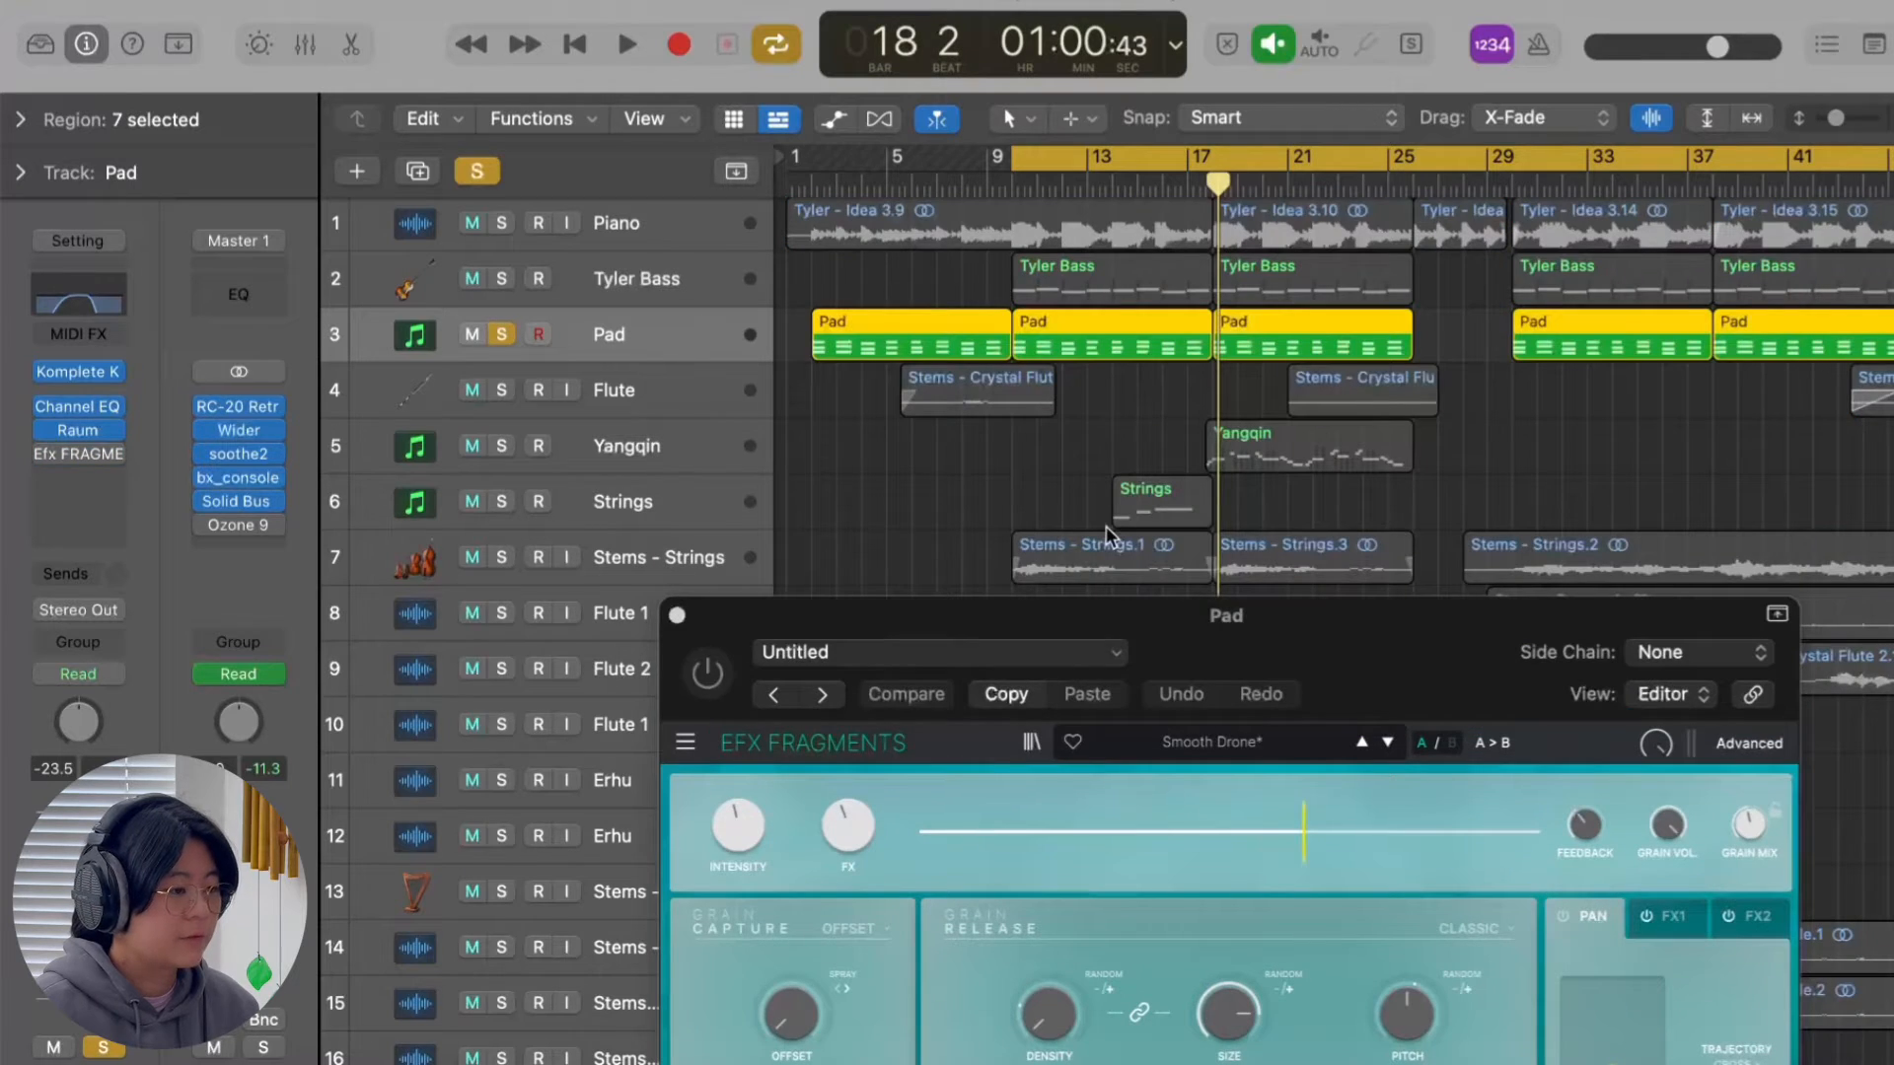
Play the soloed Pad track with Efx FRAGMENTS bypassed and enabled to compare the sound, leaving the effect on.
{"action": "key", "text": "space"}
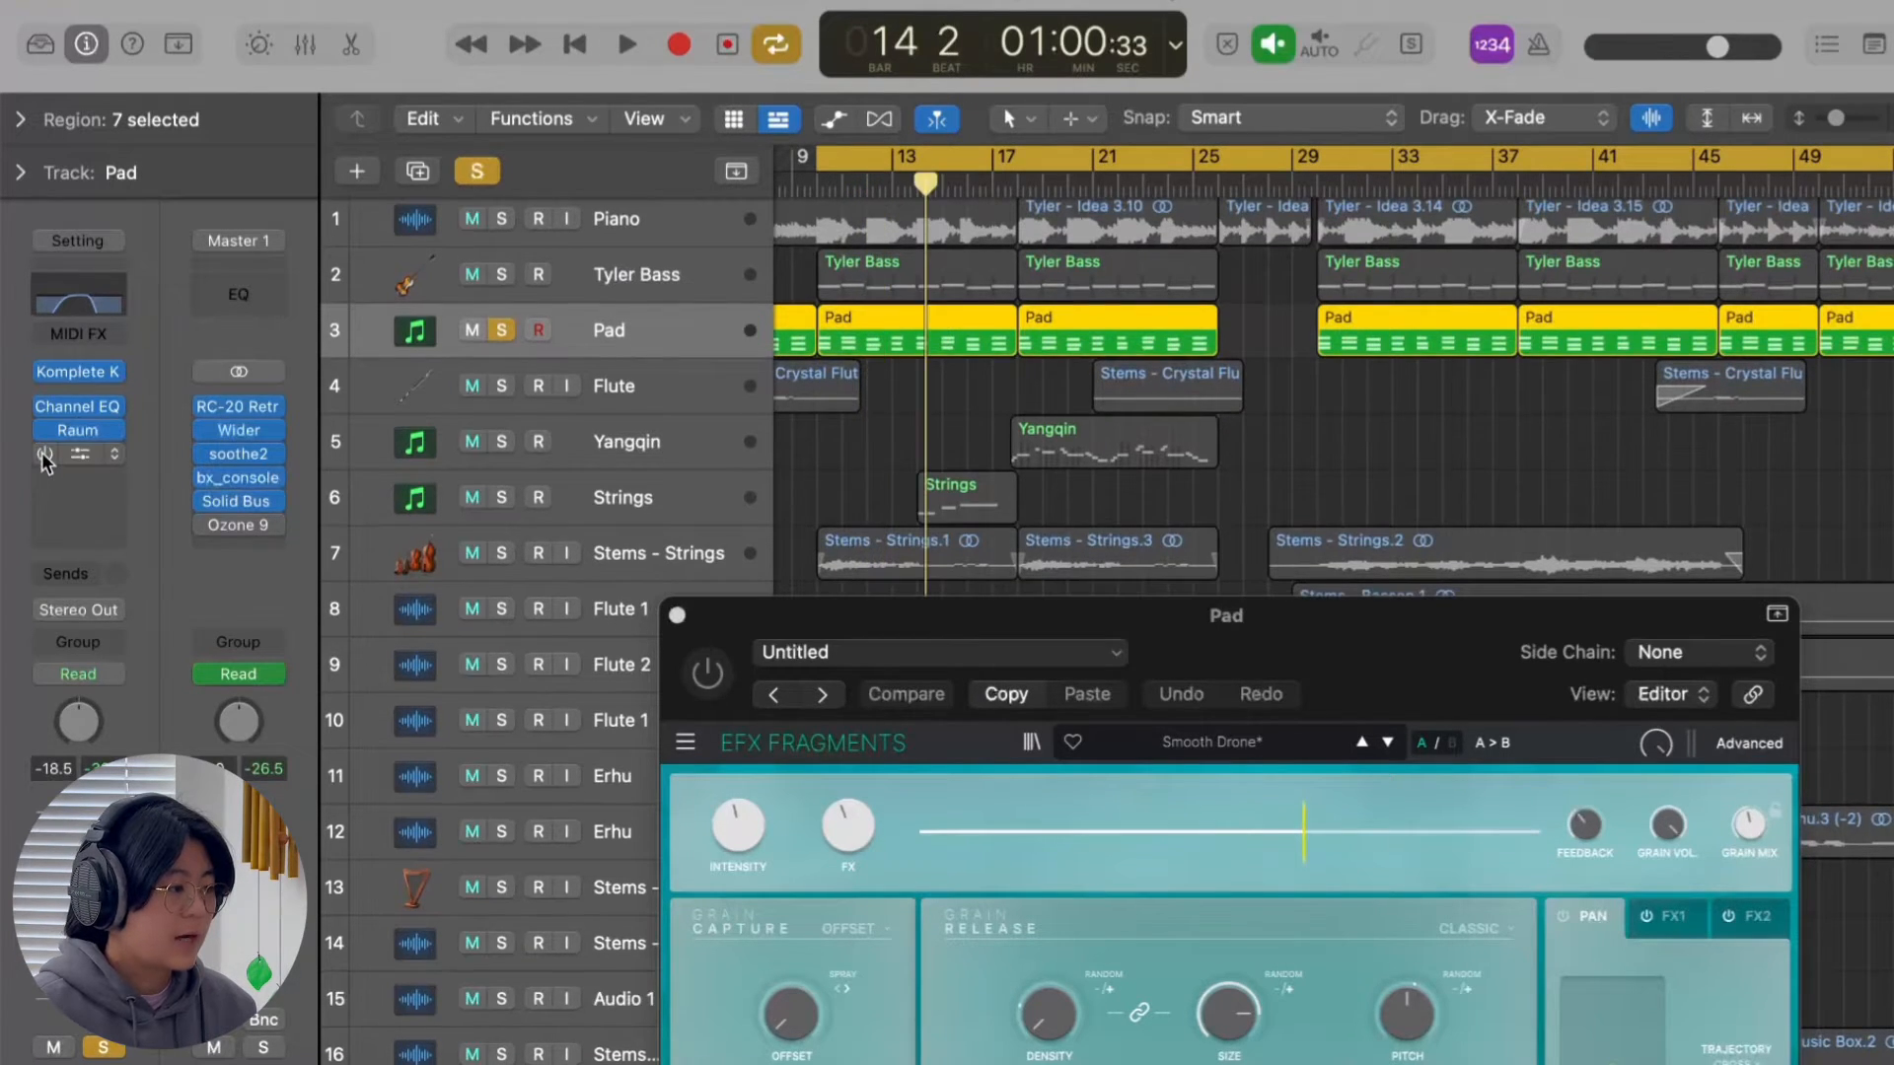
{"action": "left_click", "coordinate": [707, 673]}
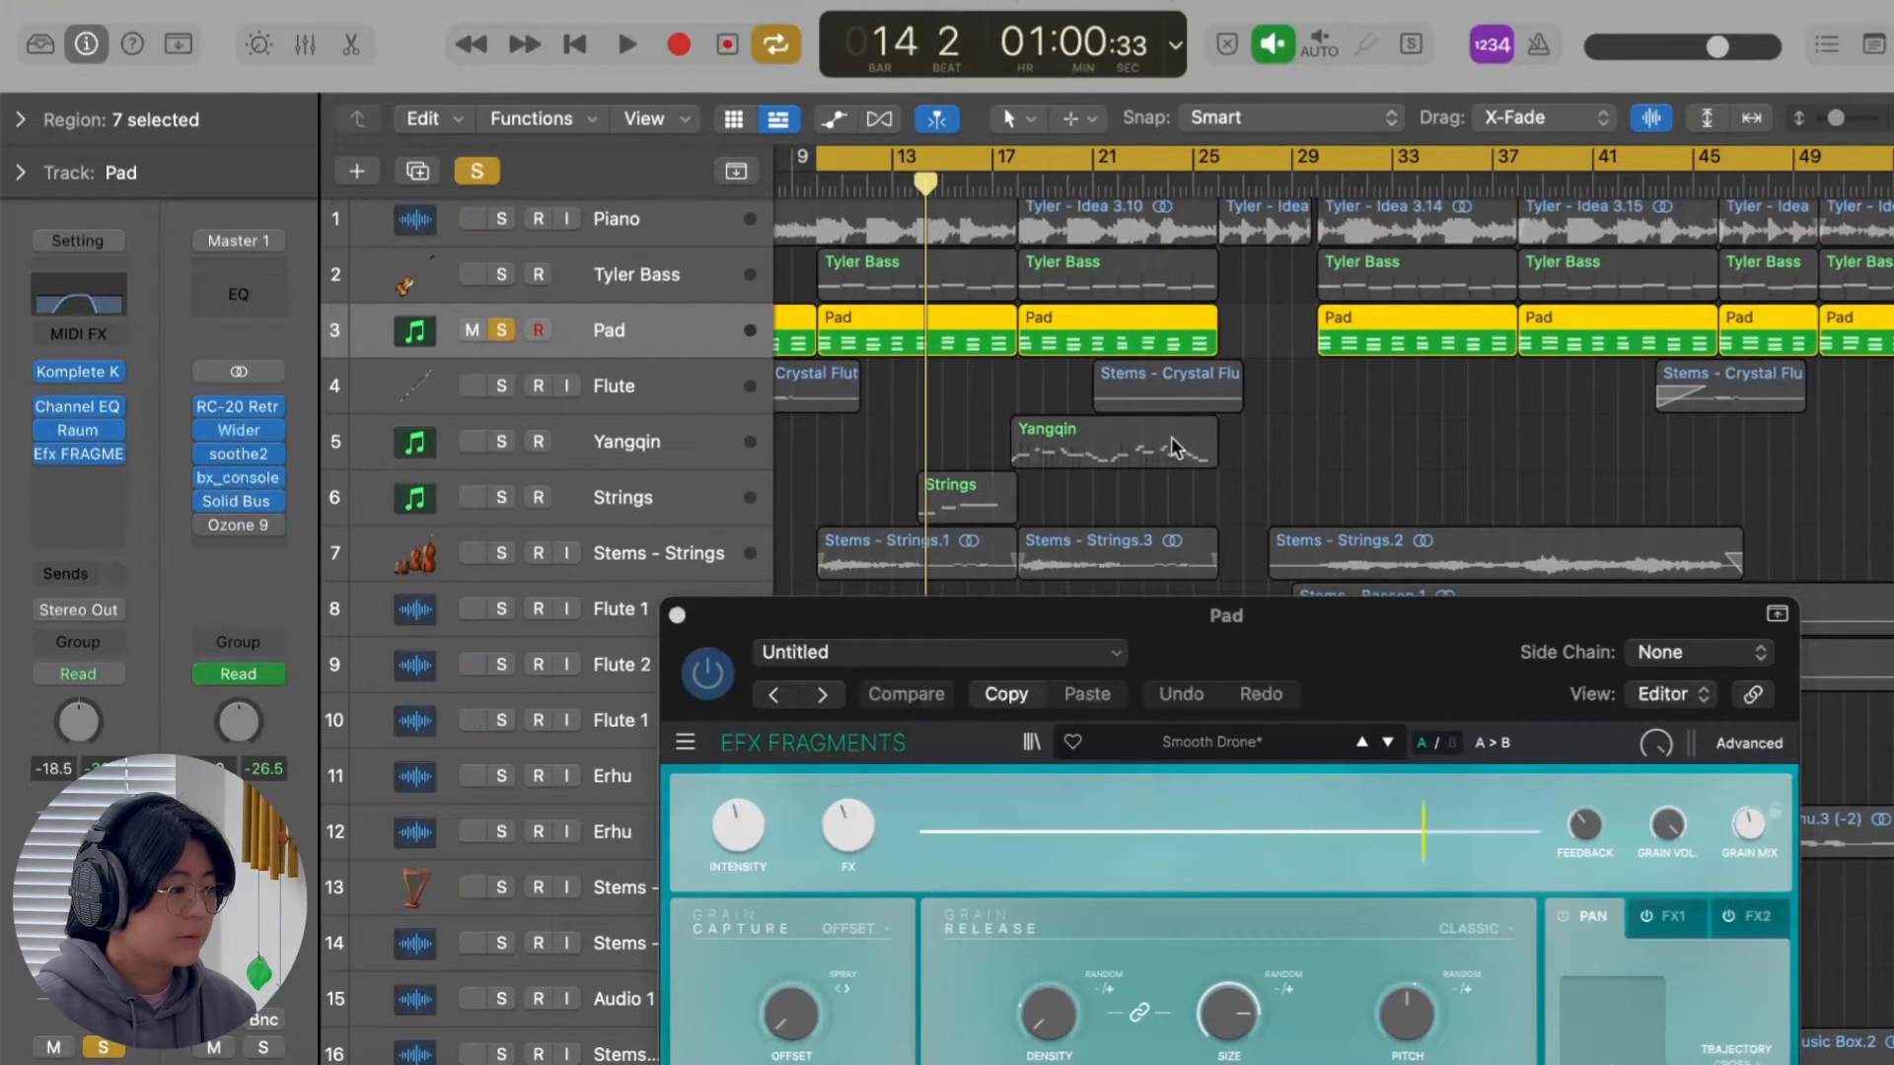
{"action": "key", "text": "space"}
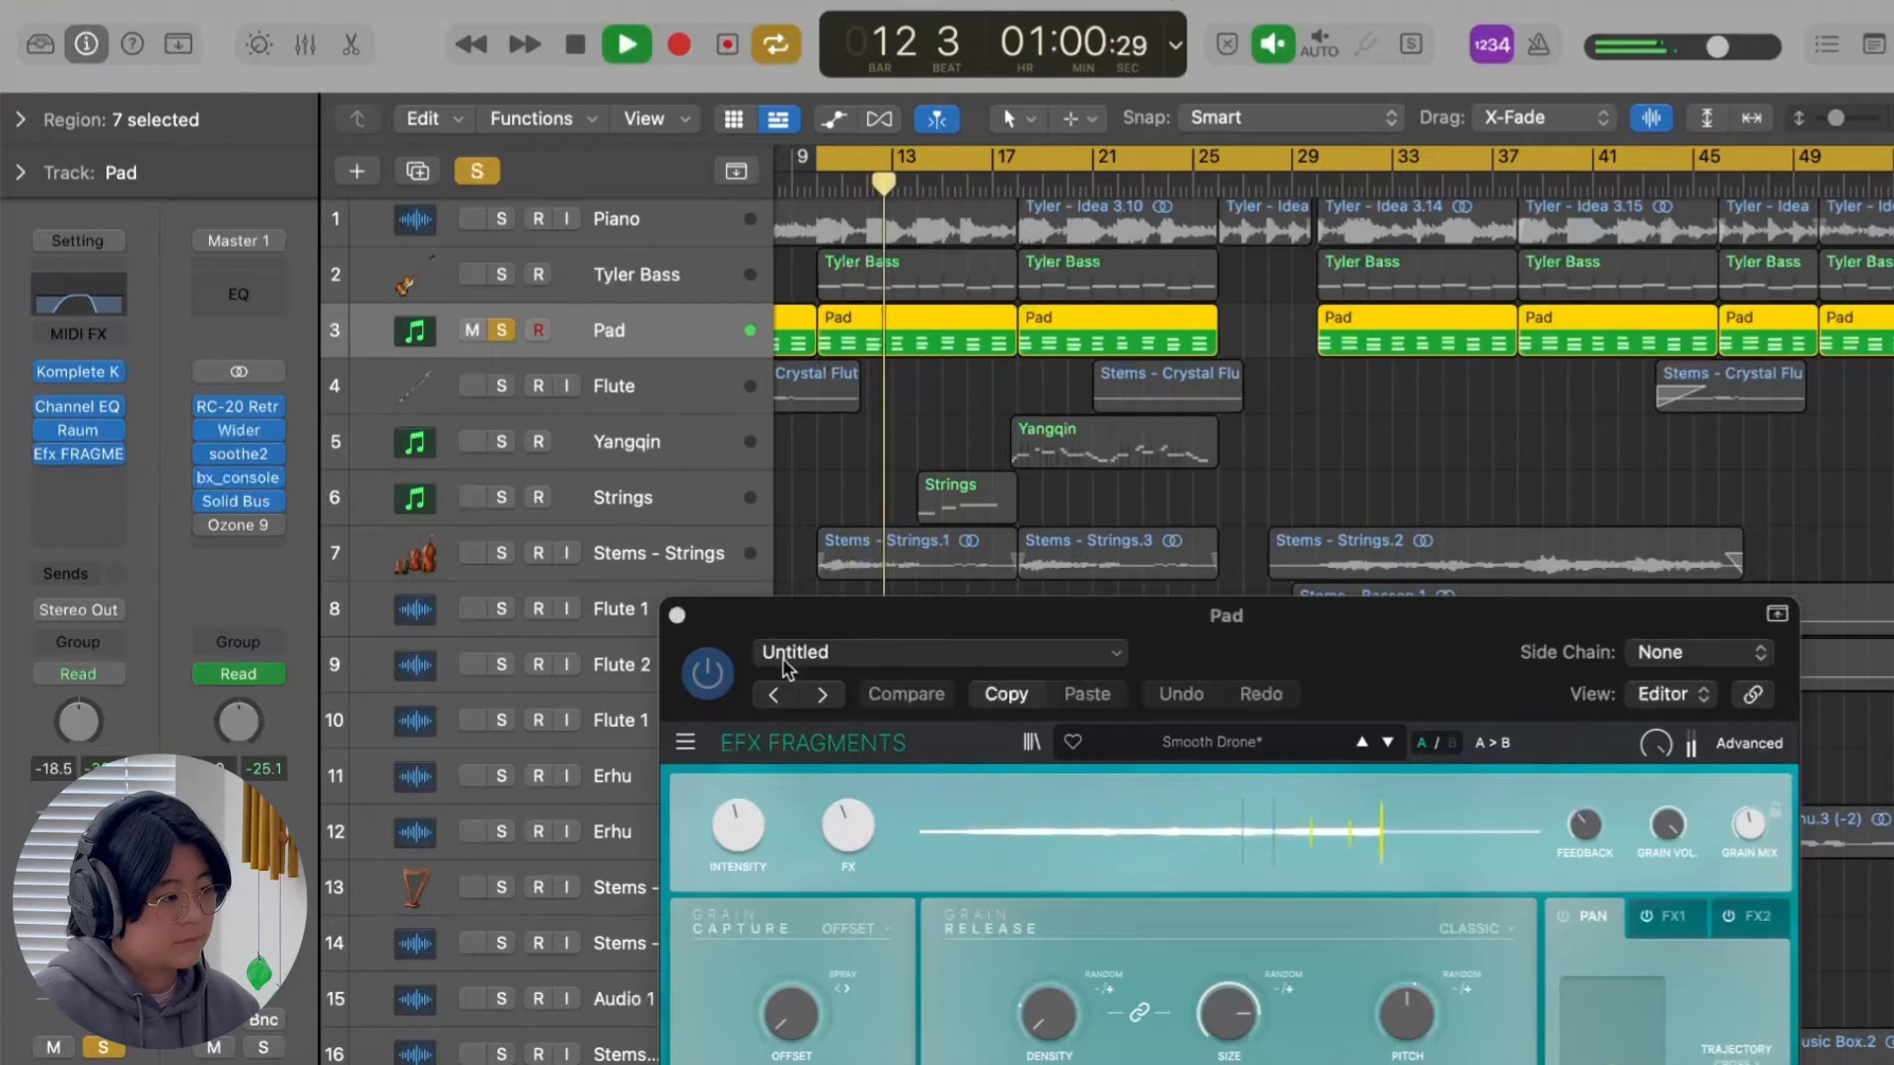
{"action": "left_click", "coordinate": [720, 675]}
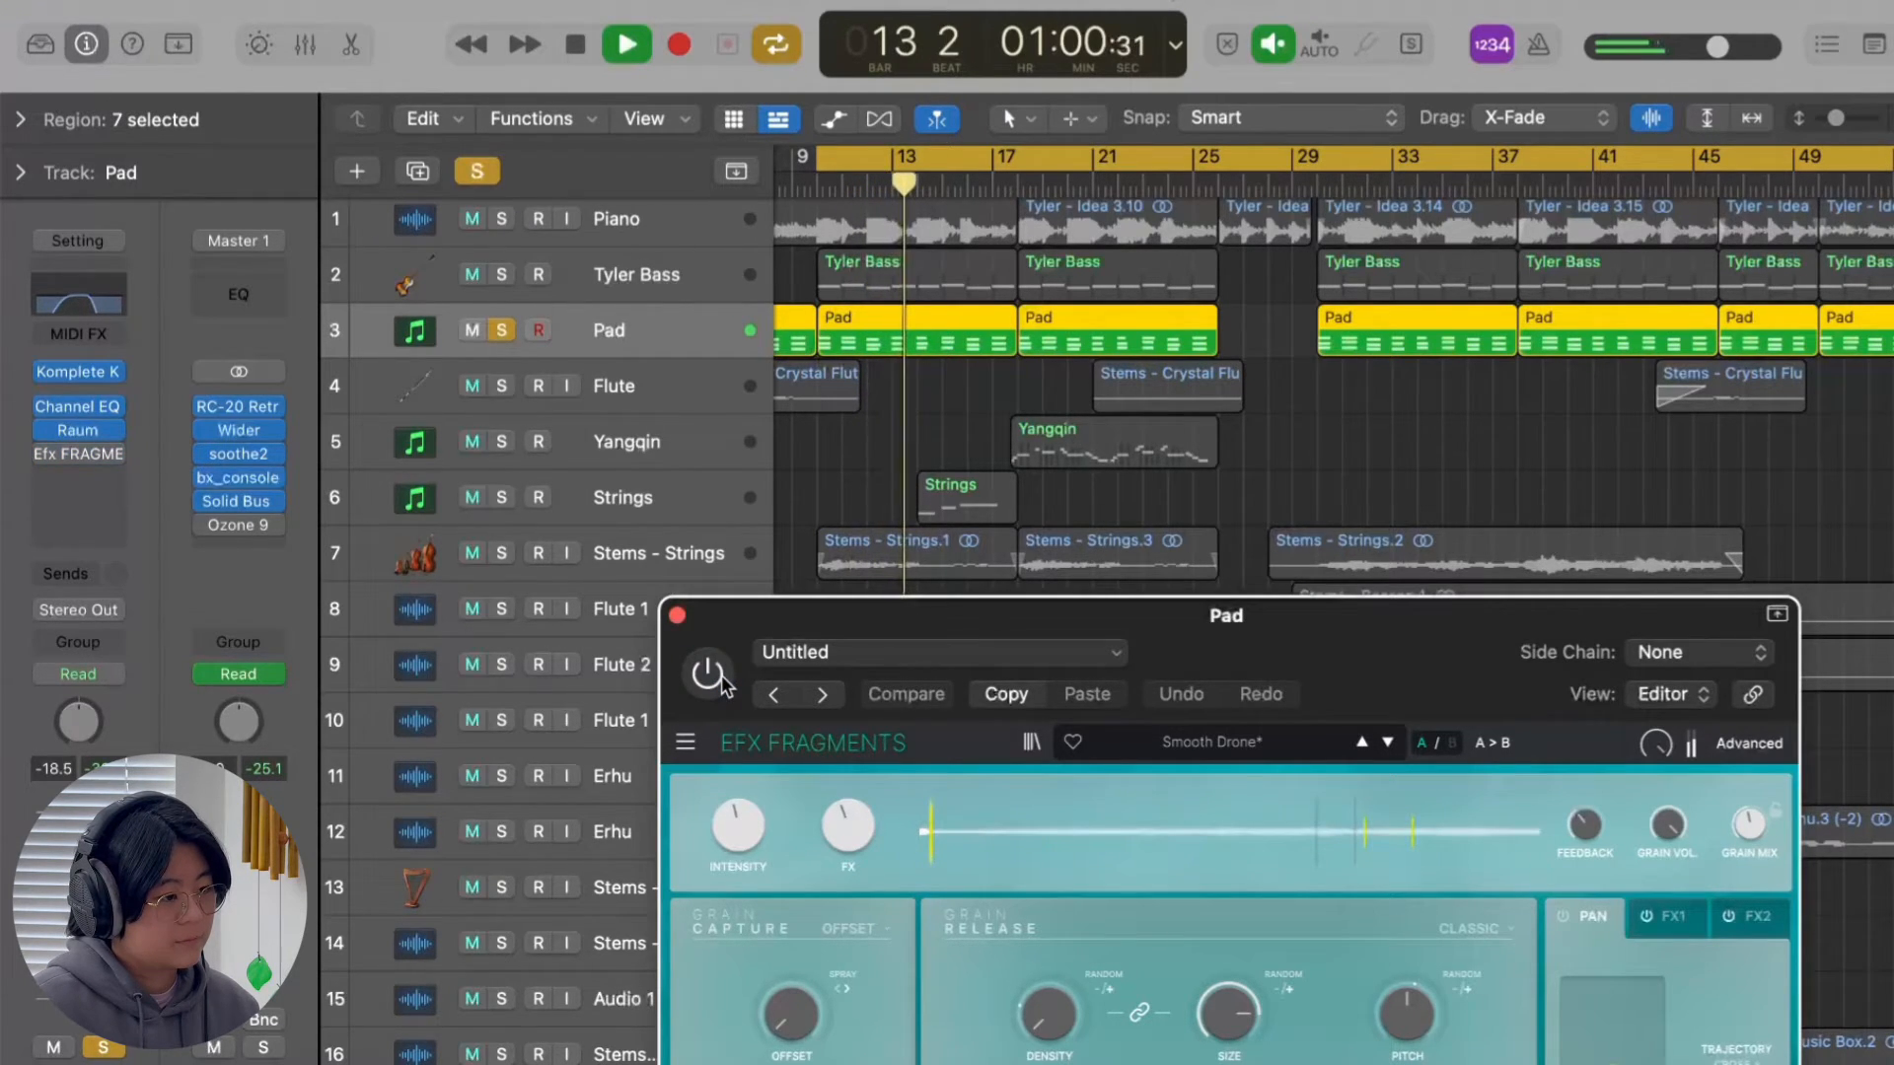
{"action": "left_click", "coordinate": [721, 677]}
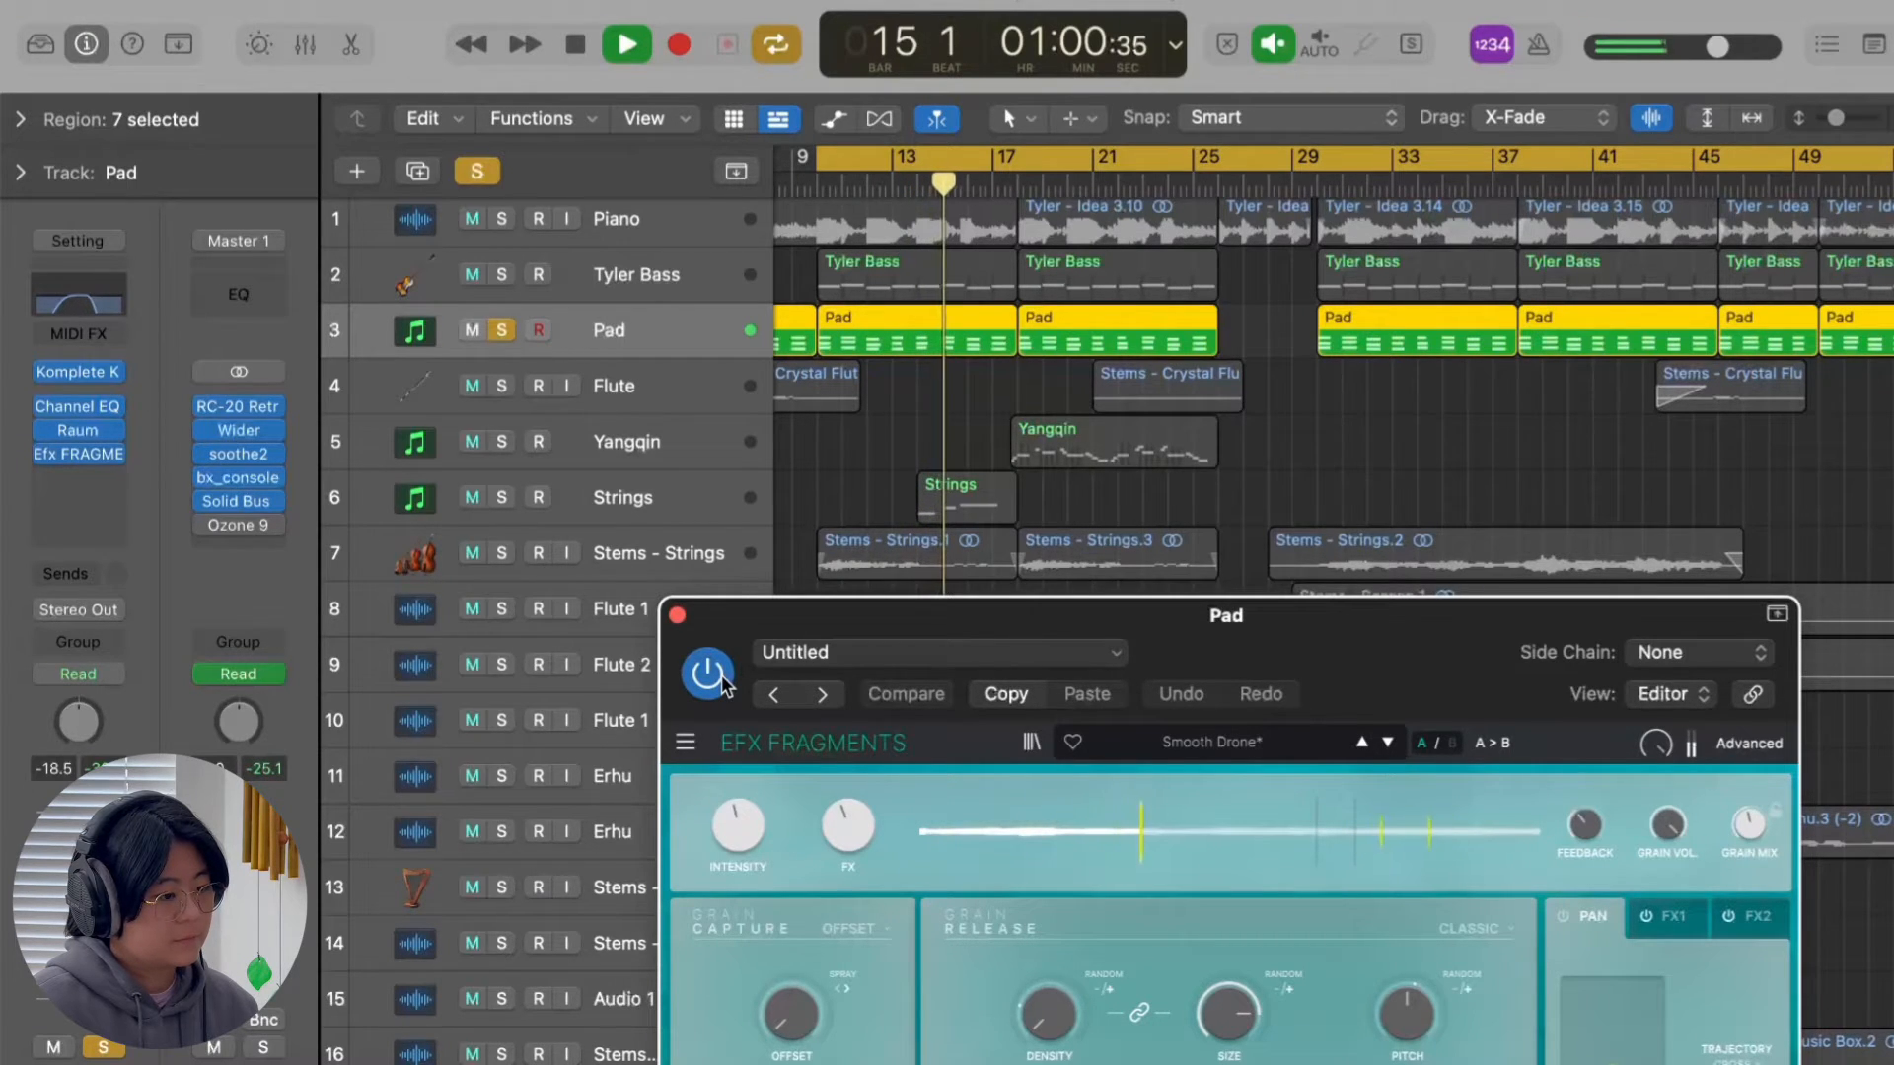
{"action": "left_click_drag", "start_coordinate": [1304, 634], "coordinate": [1230, 417]}
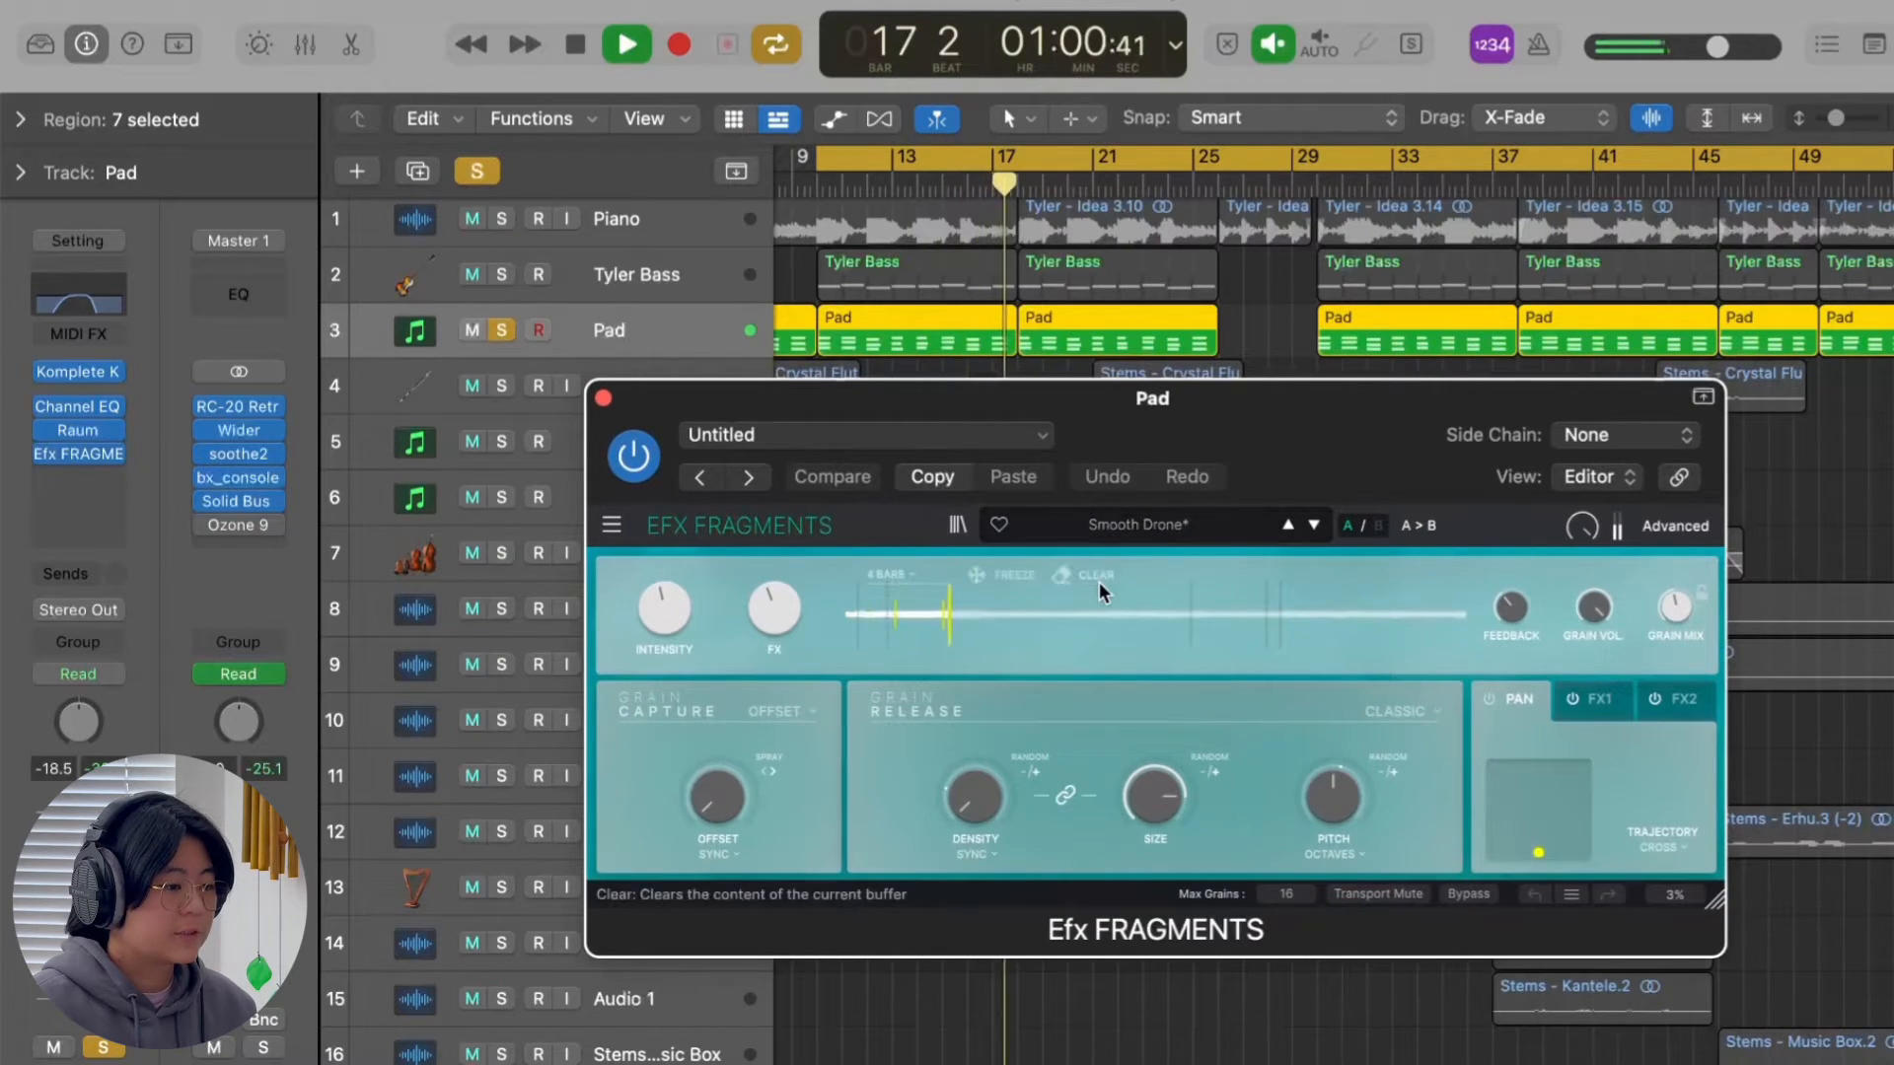
{"action": "key", "text": "space"}
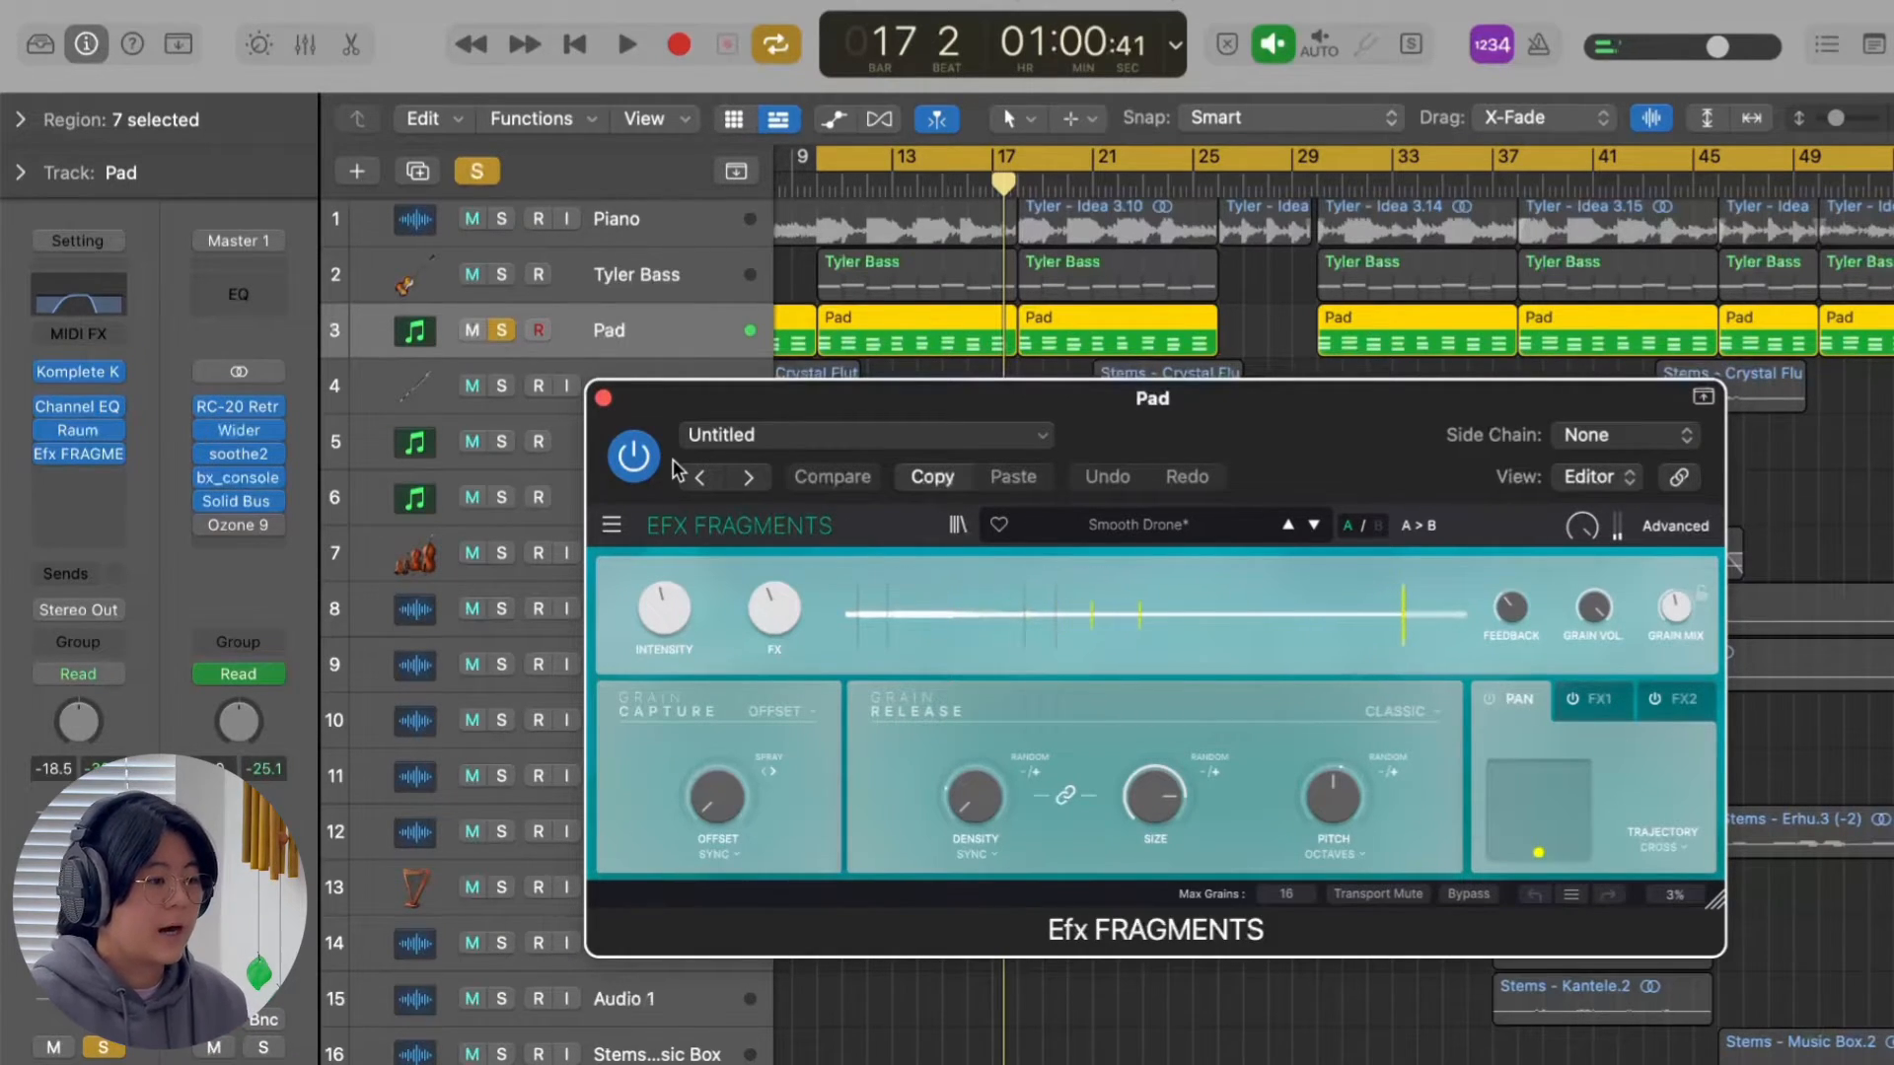
Close the Efx FRAGMENTS window and clear the solo on the Pad track.
{"action": "left_click", "coordinate": [603, 398]}
{"action": "scroll", "coordinate": [866, 440], "scroll_direction": "left", "scroll_amount": 1}
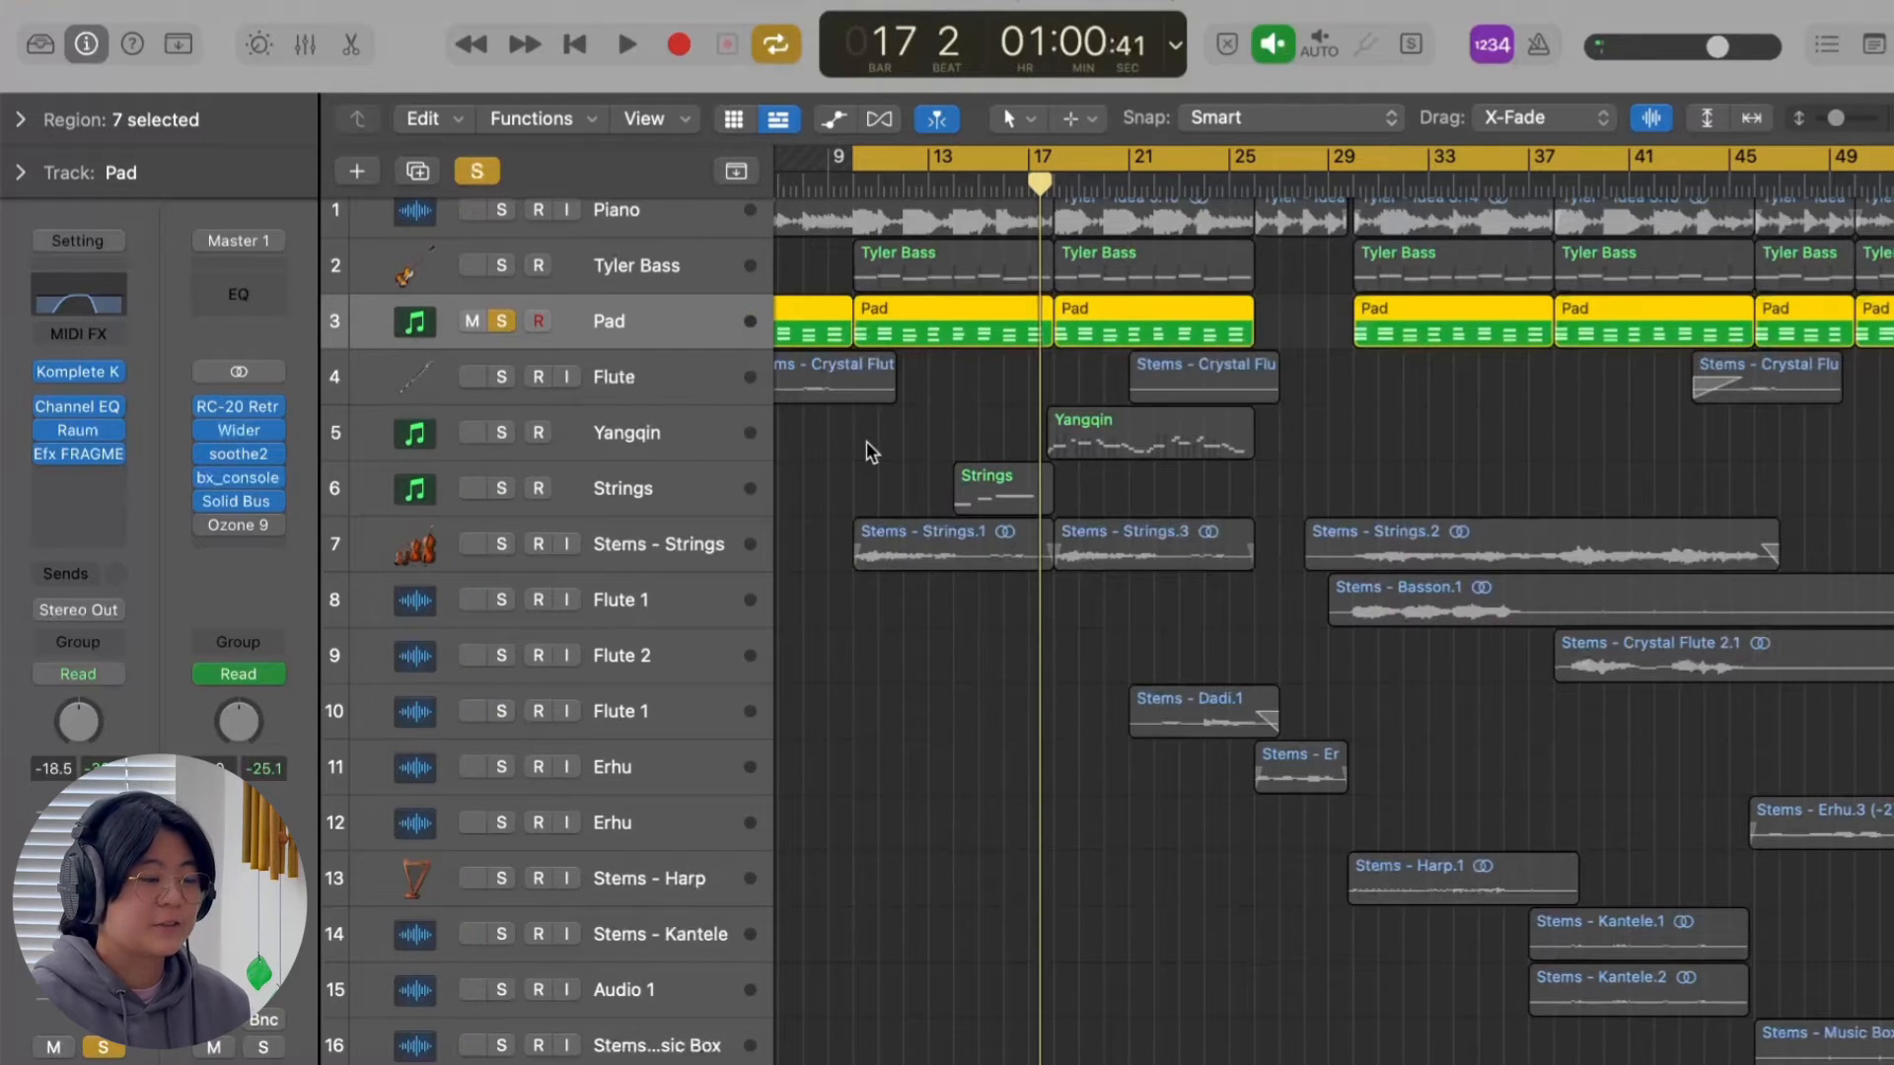
{"action": "scroll", "coordinate": [866, 441], "scroll_direction": "left", "scroll_amount": 2}
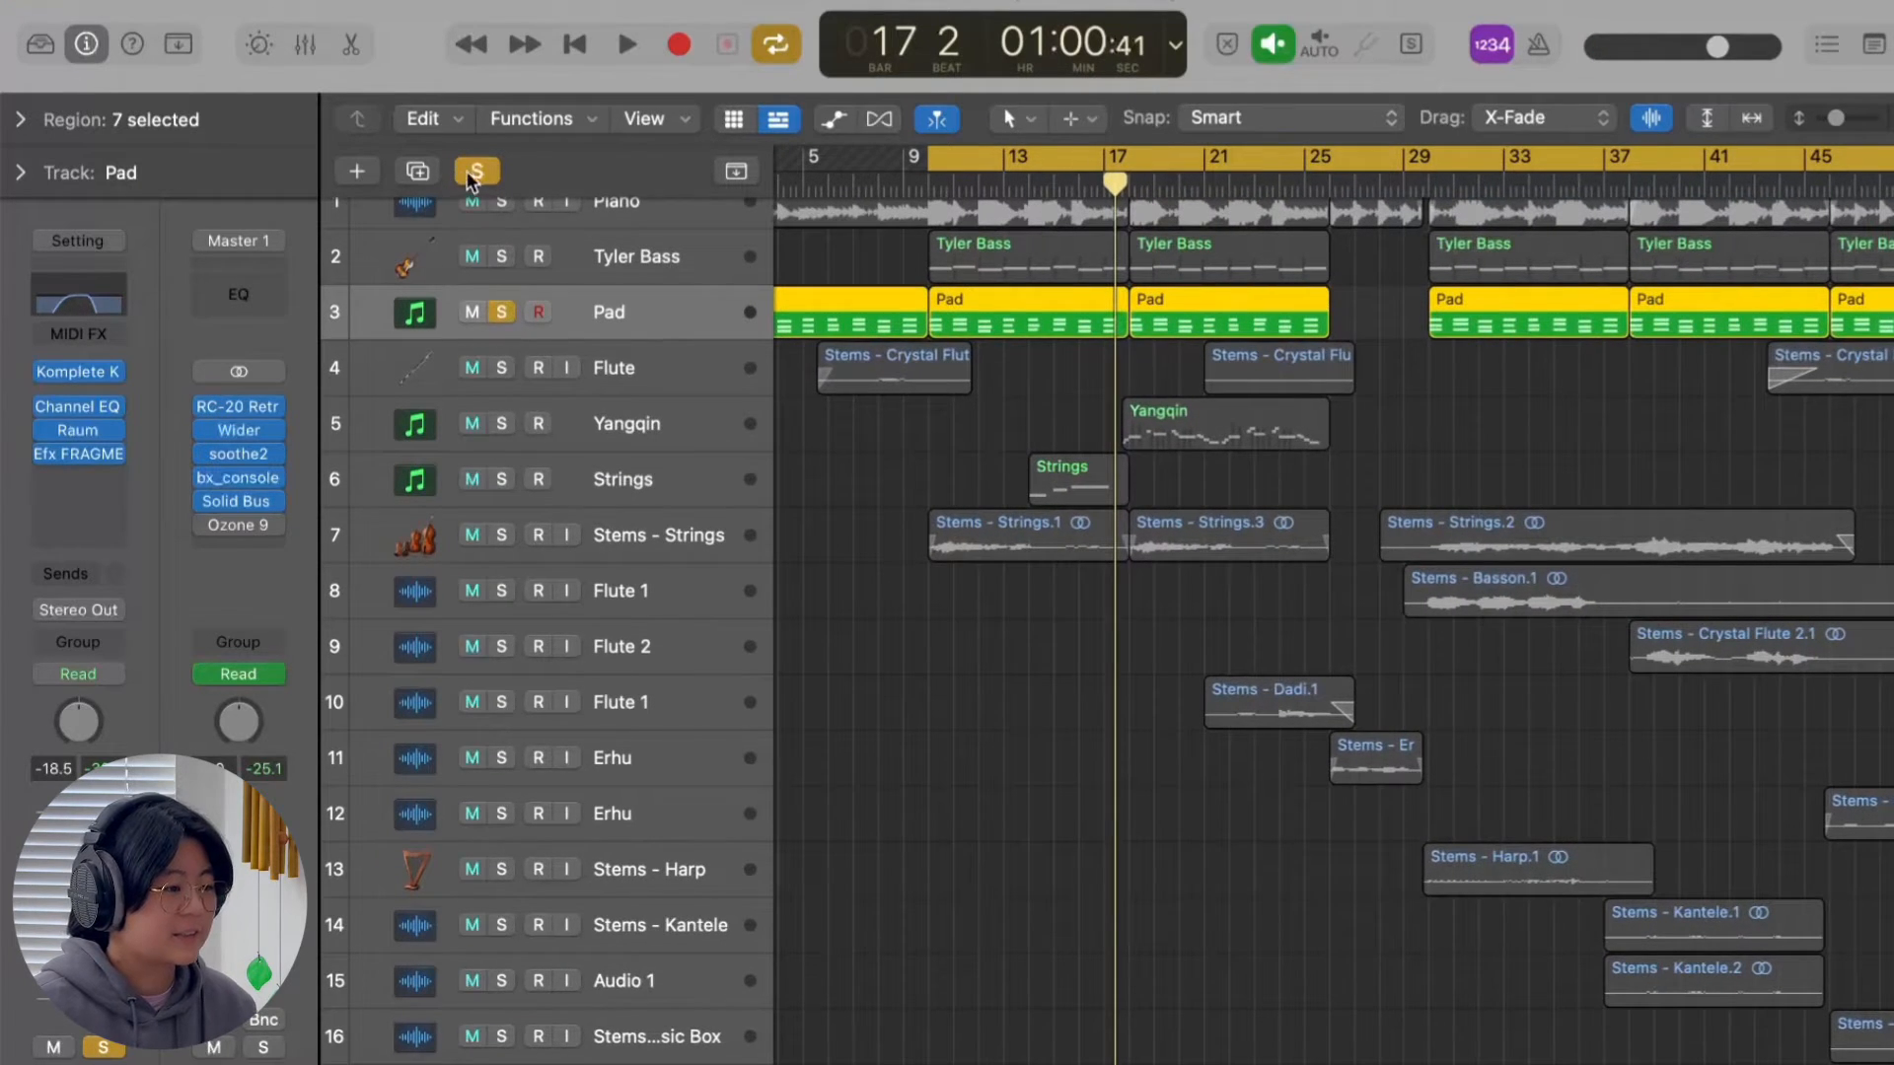
{"action": "left_click", "coordinate": [477, 172]}
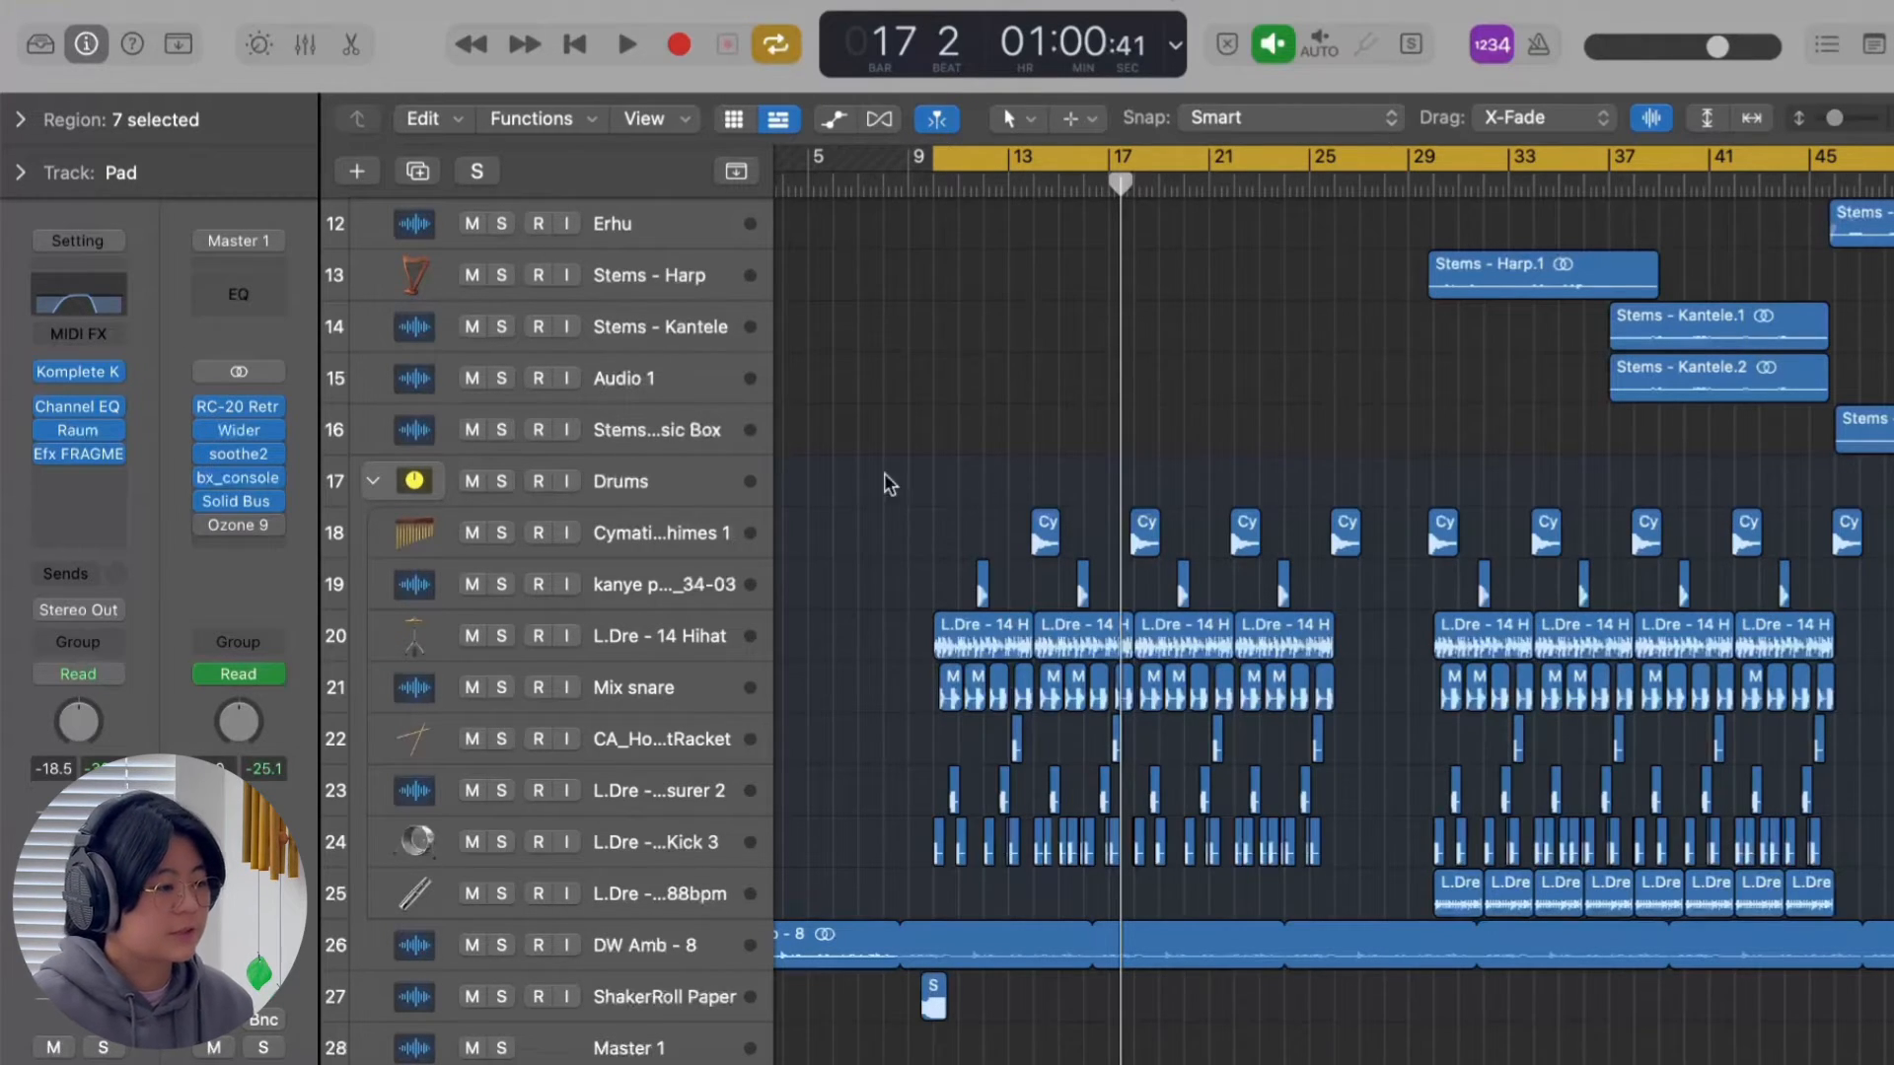
Solo the Drums stack and play its layered percussion from the start of the cycle range.
{"action": "left_click", "coordinate": [501, 482]}
{"action": "scroll", "coordinate": [1207, 515], "scroll_direction": "down", "scroll_amount": 1}
{"action": "key", "text": "super+Down"}
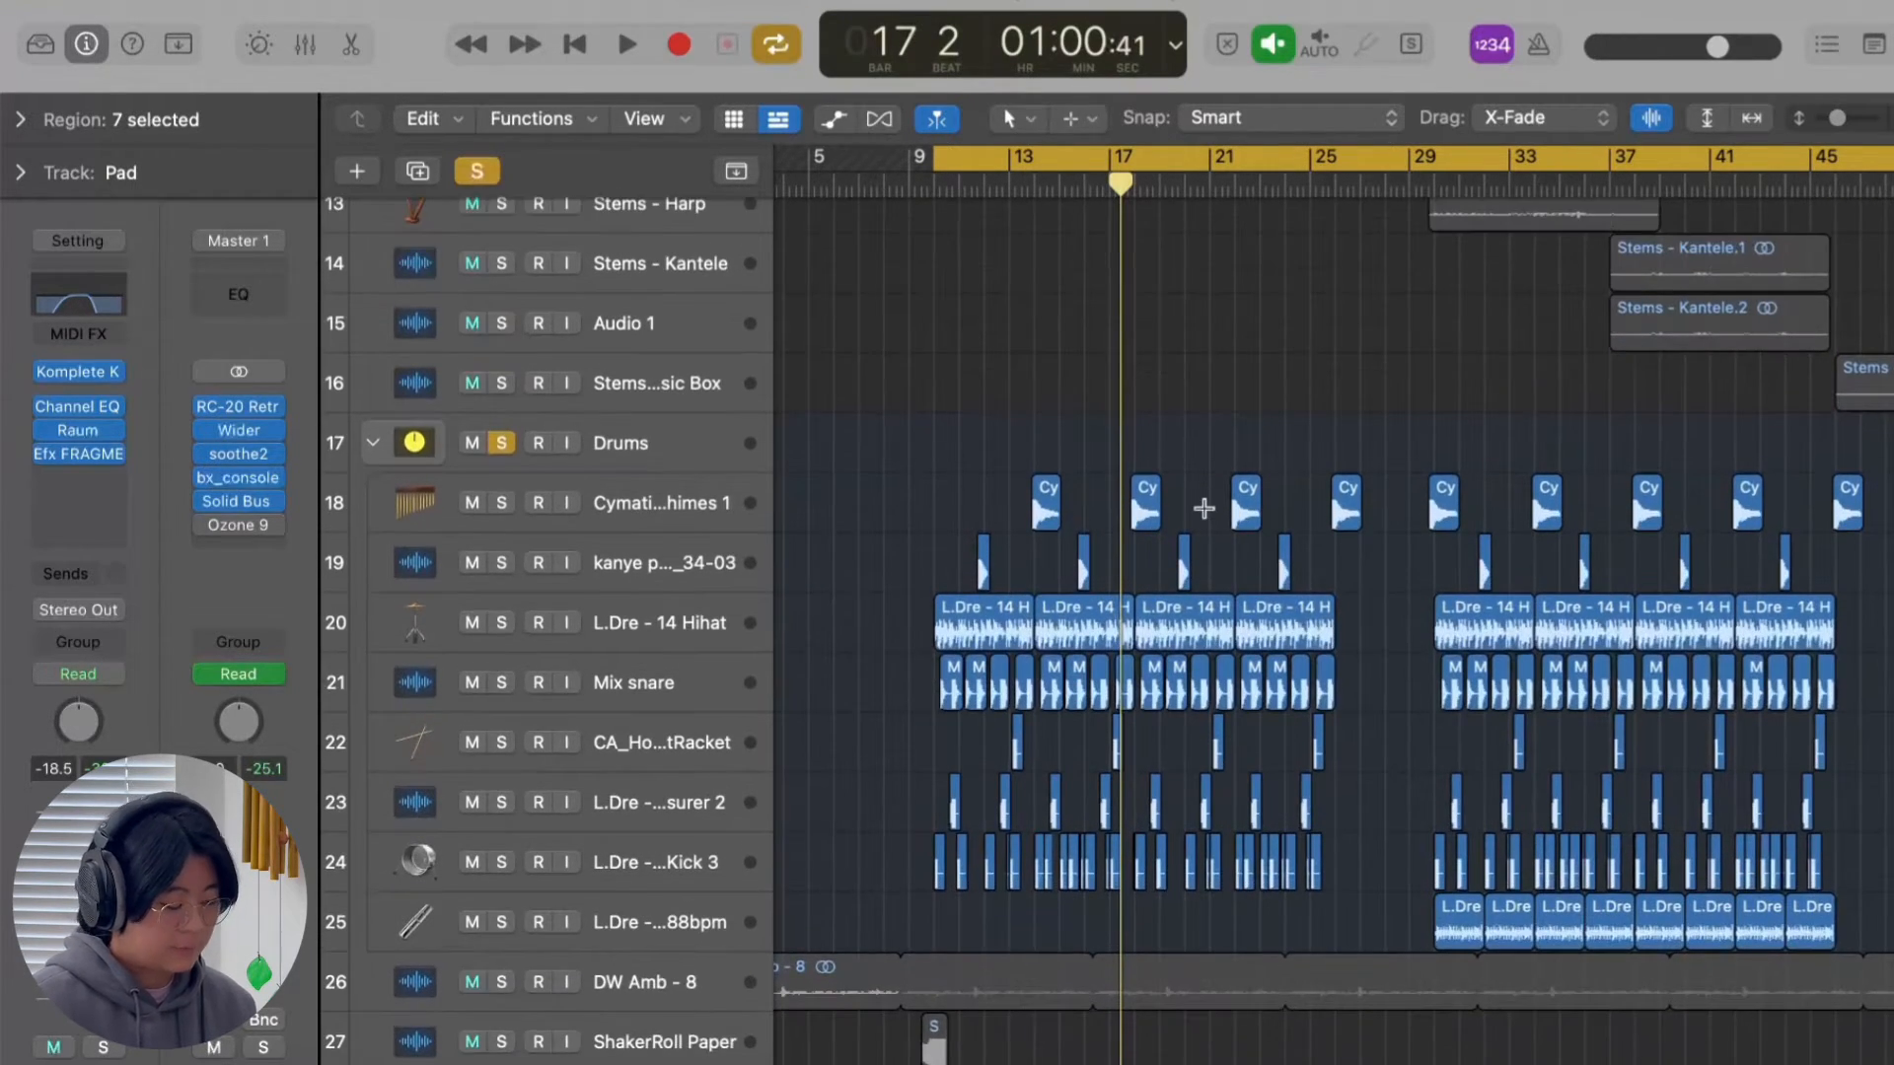
{"action": "key", "text": "super+Right"}
{"action": "scroll", "coordinate": [1669, 583], "scroll_direction": "right", "scroll_amount": 1}
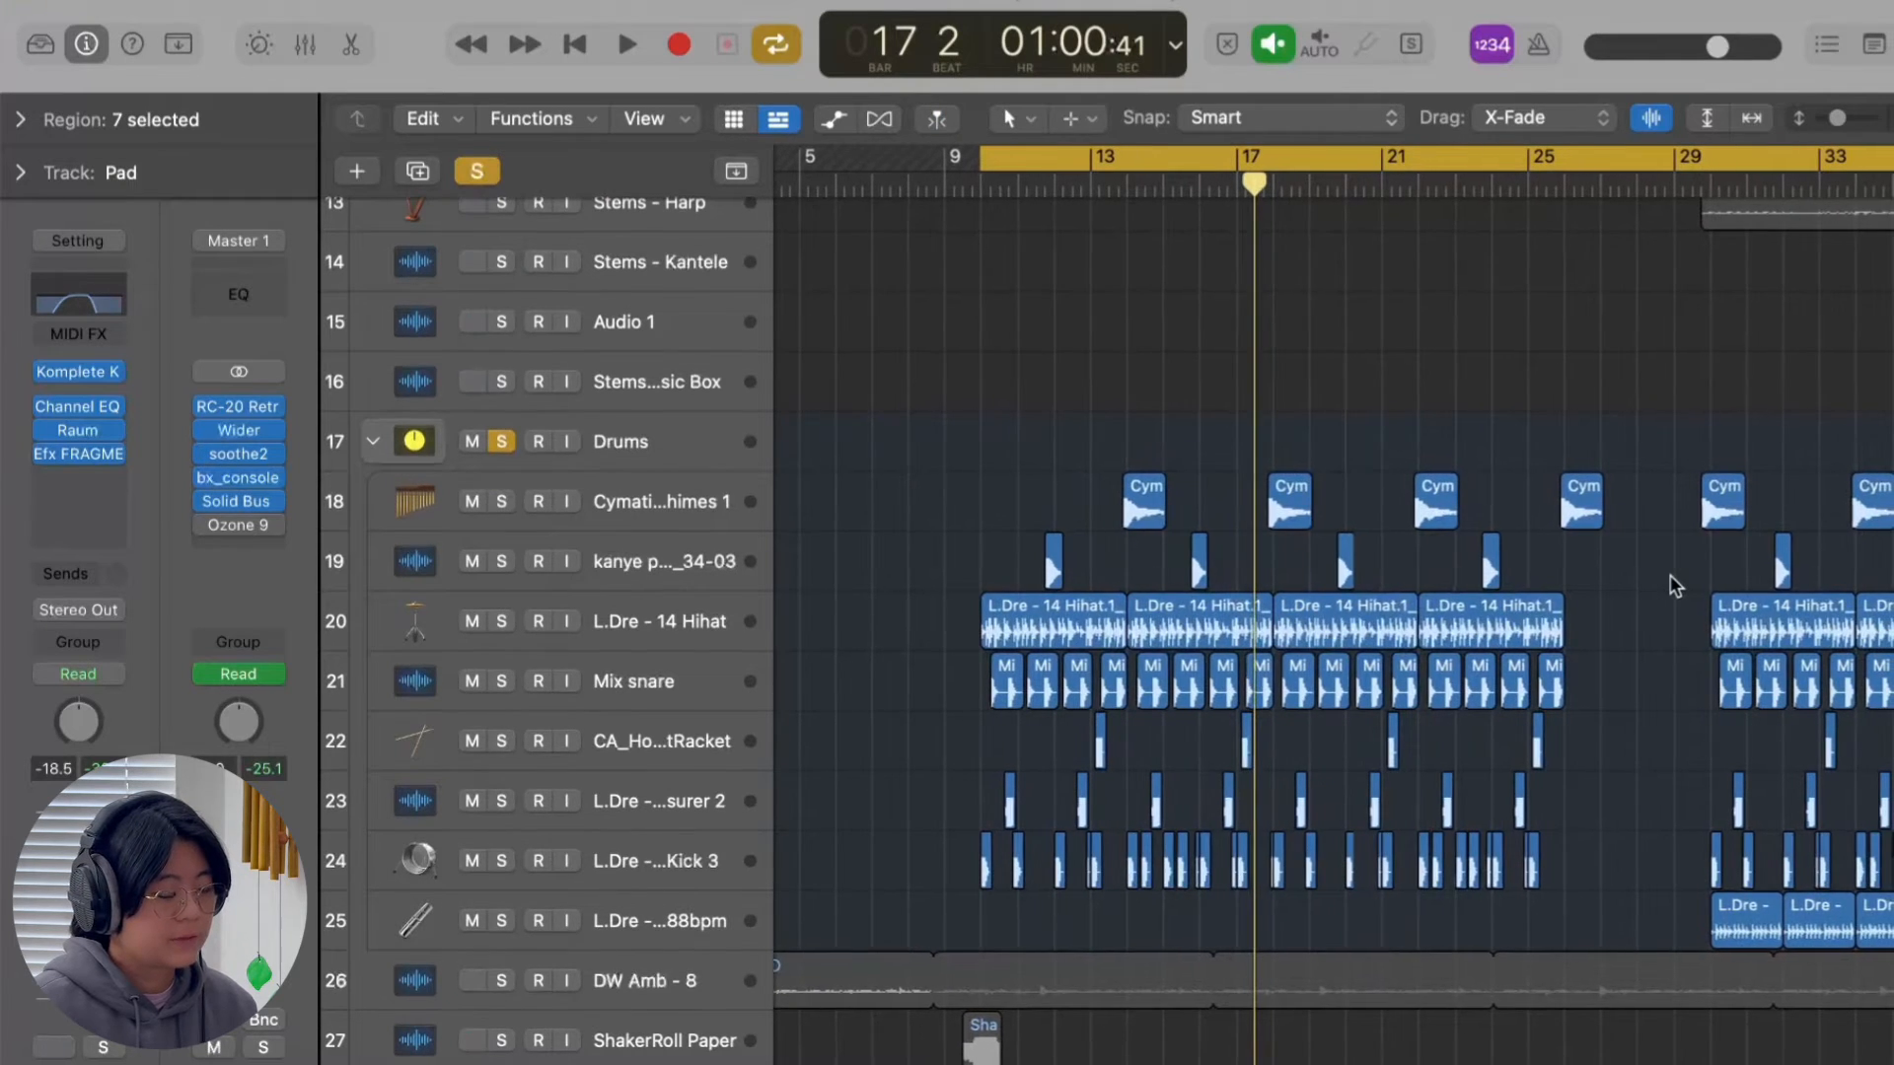
{"action": "key", "text": "space"}
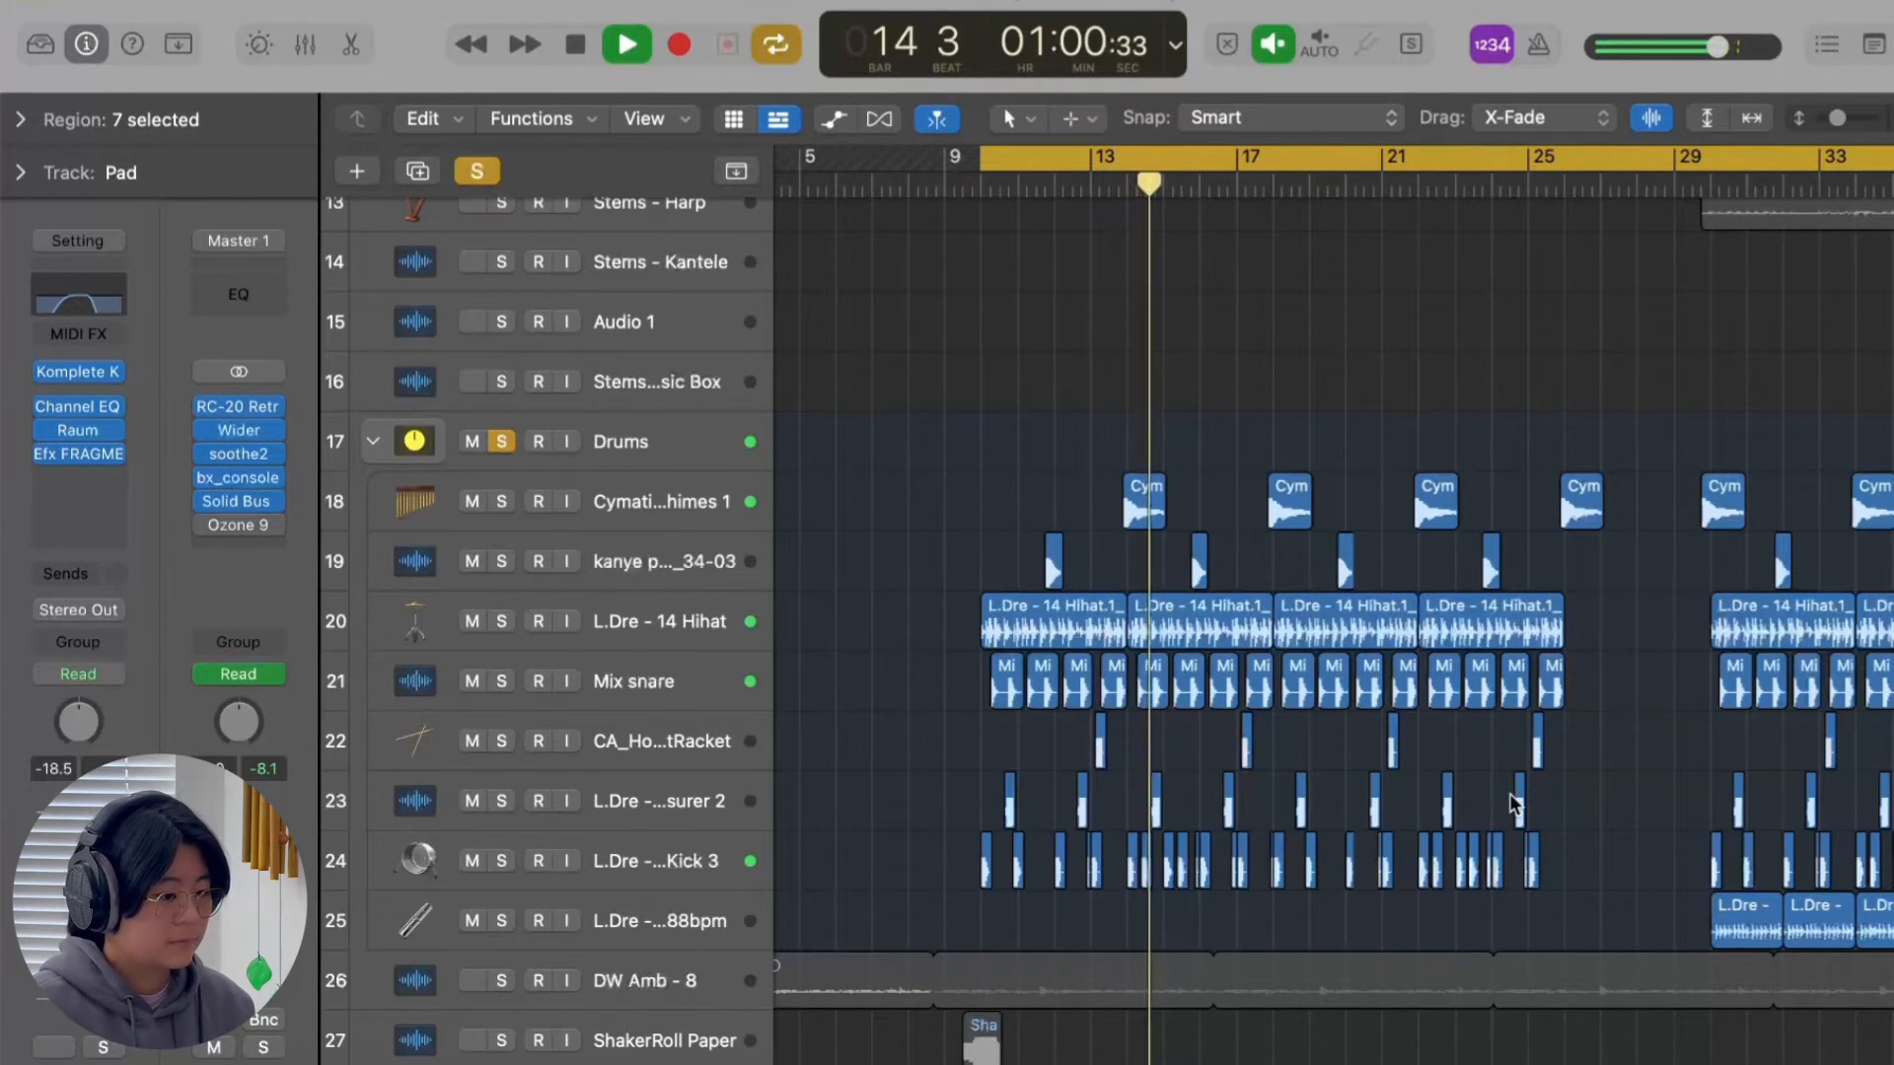
Play the soloed Drums stack from bar 30 with the cycle range turned off.
{"action": "key", "text": "space"}
{"action": "scroll", "coordinate": [1304, 435], "scroll_direction": "right", "scroll_amount": 5}
{"action": "left_click", "coordinate": [1277, 184]}
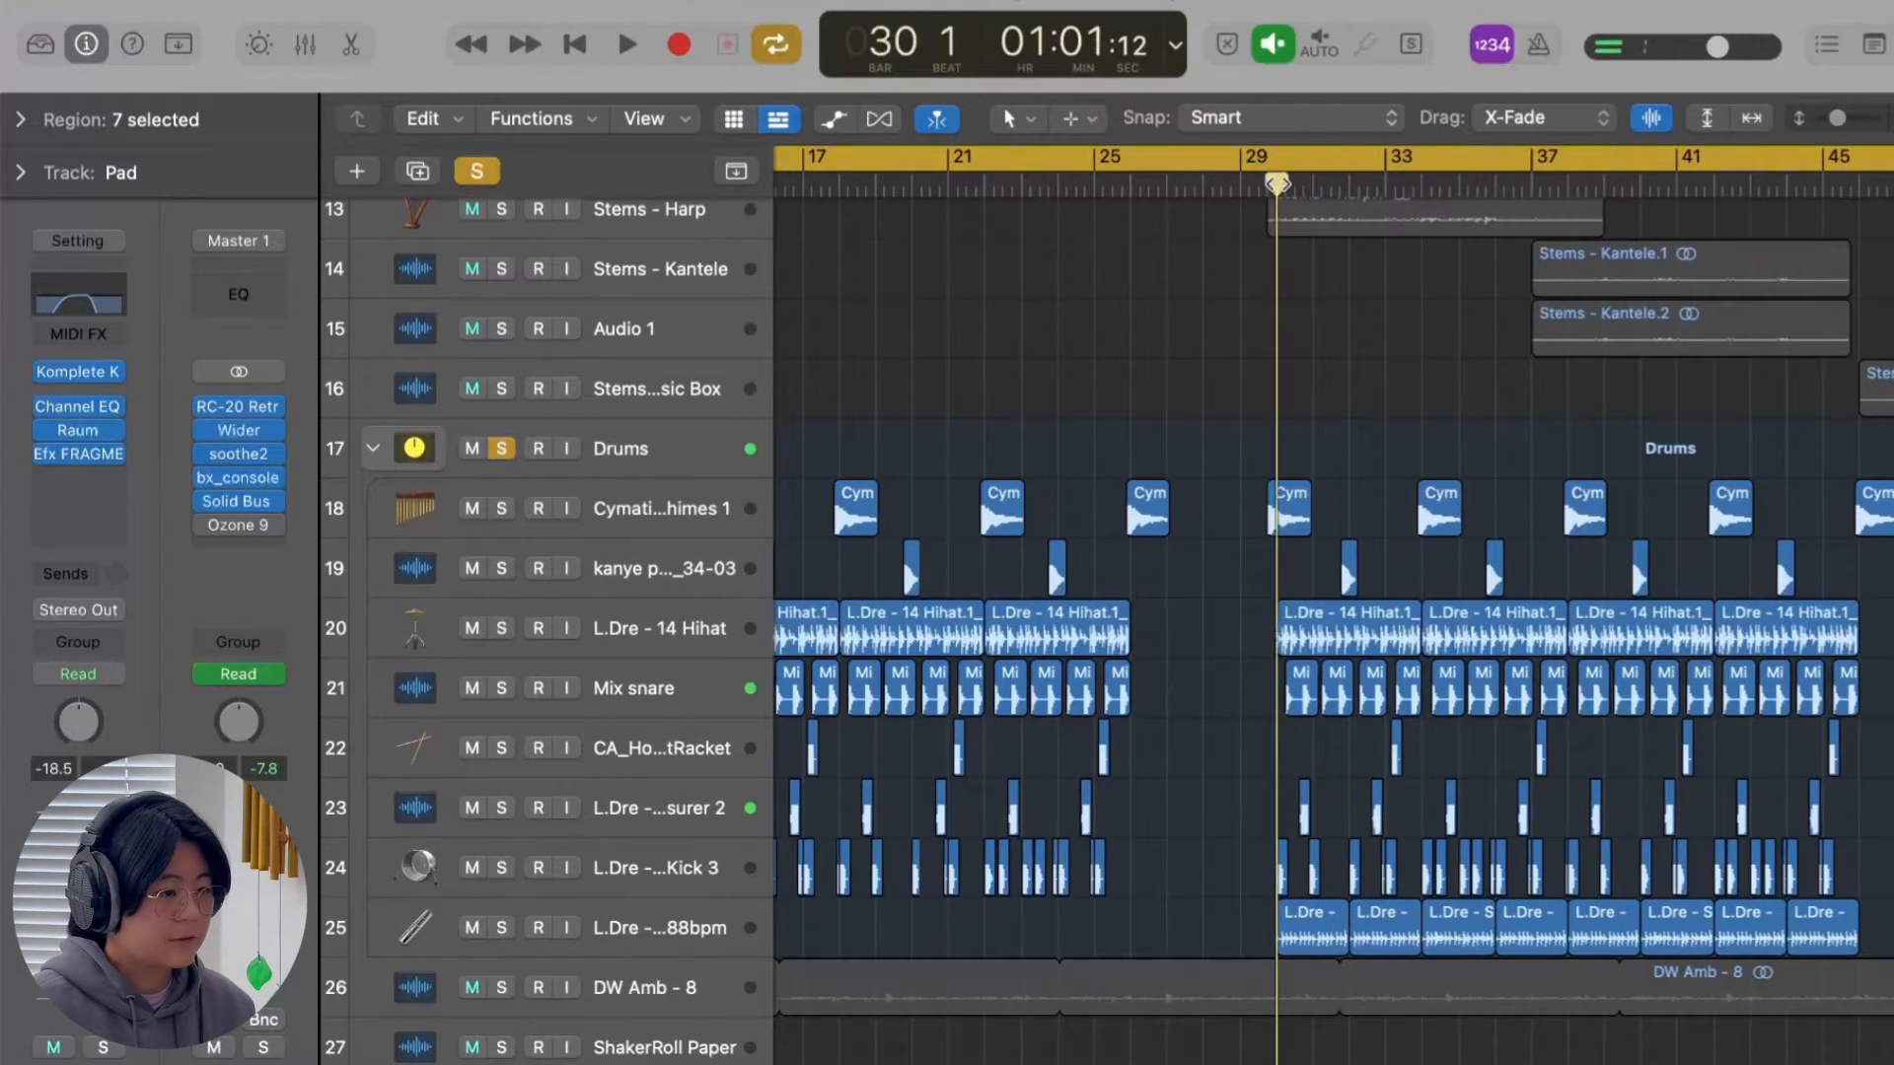
{"action": "left_click", "coordinate": [1289, 163]}
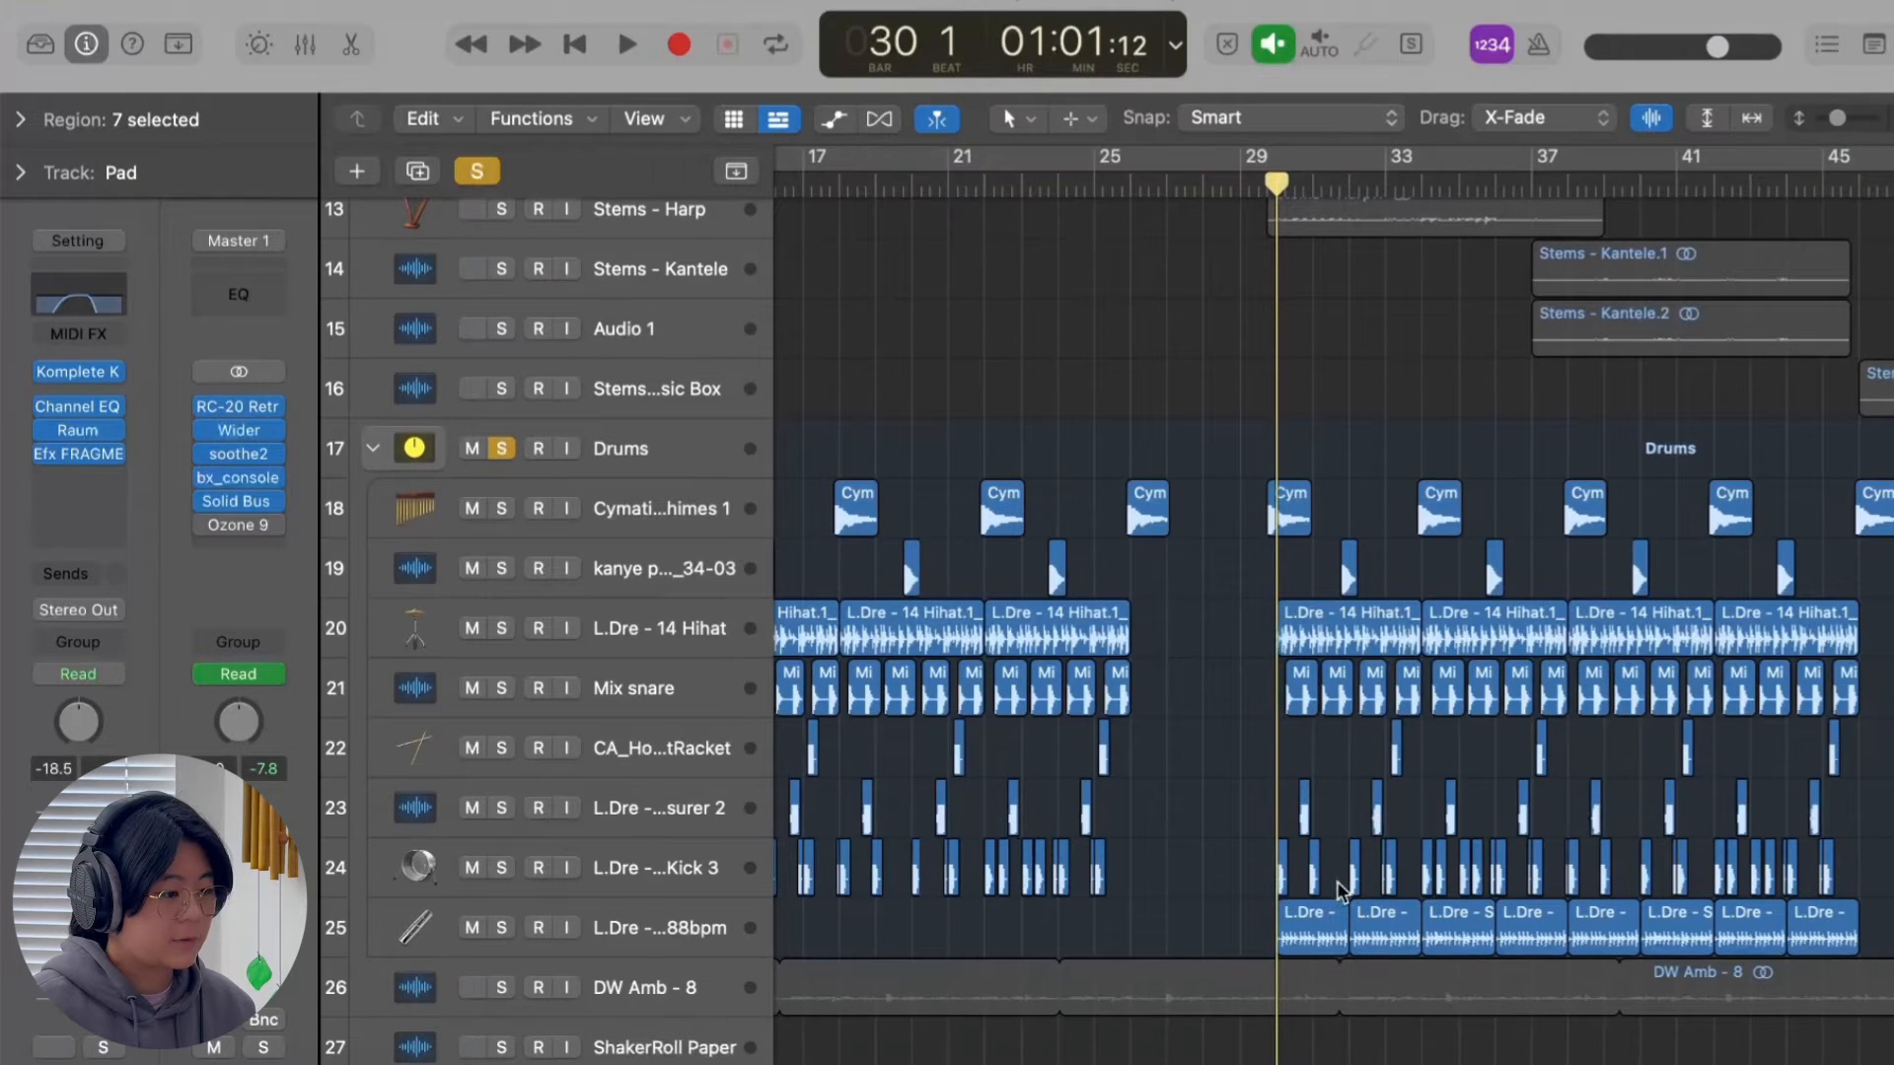
{"action": "key", "text": "space"}
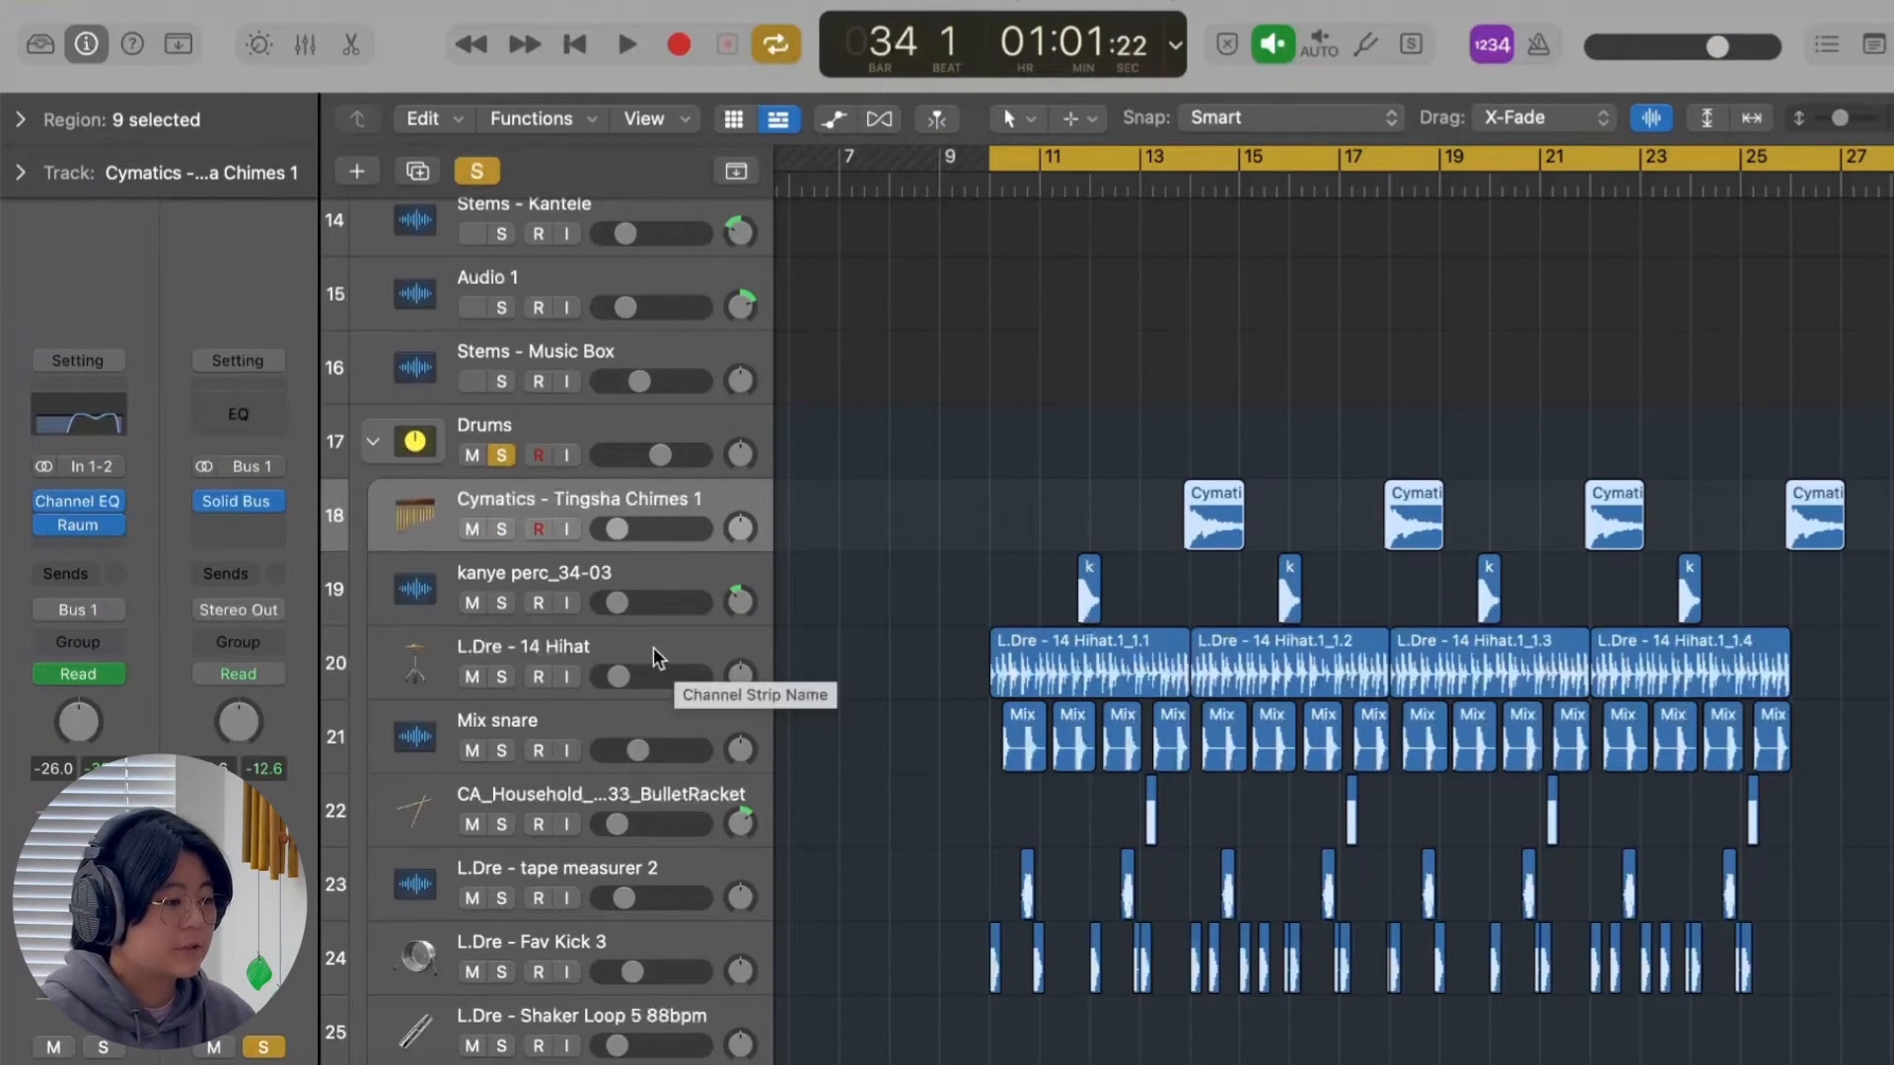
Select the hi-hat, kick, snare and kanye perc_34-03 tracks in turn to review their regions and channel strips.
{"action": "left_click", "coordinate": [657, 658]}
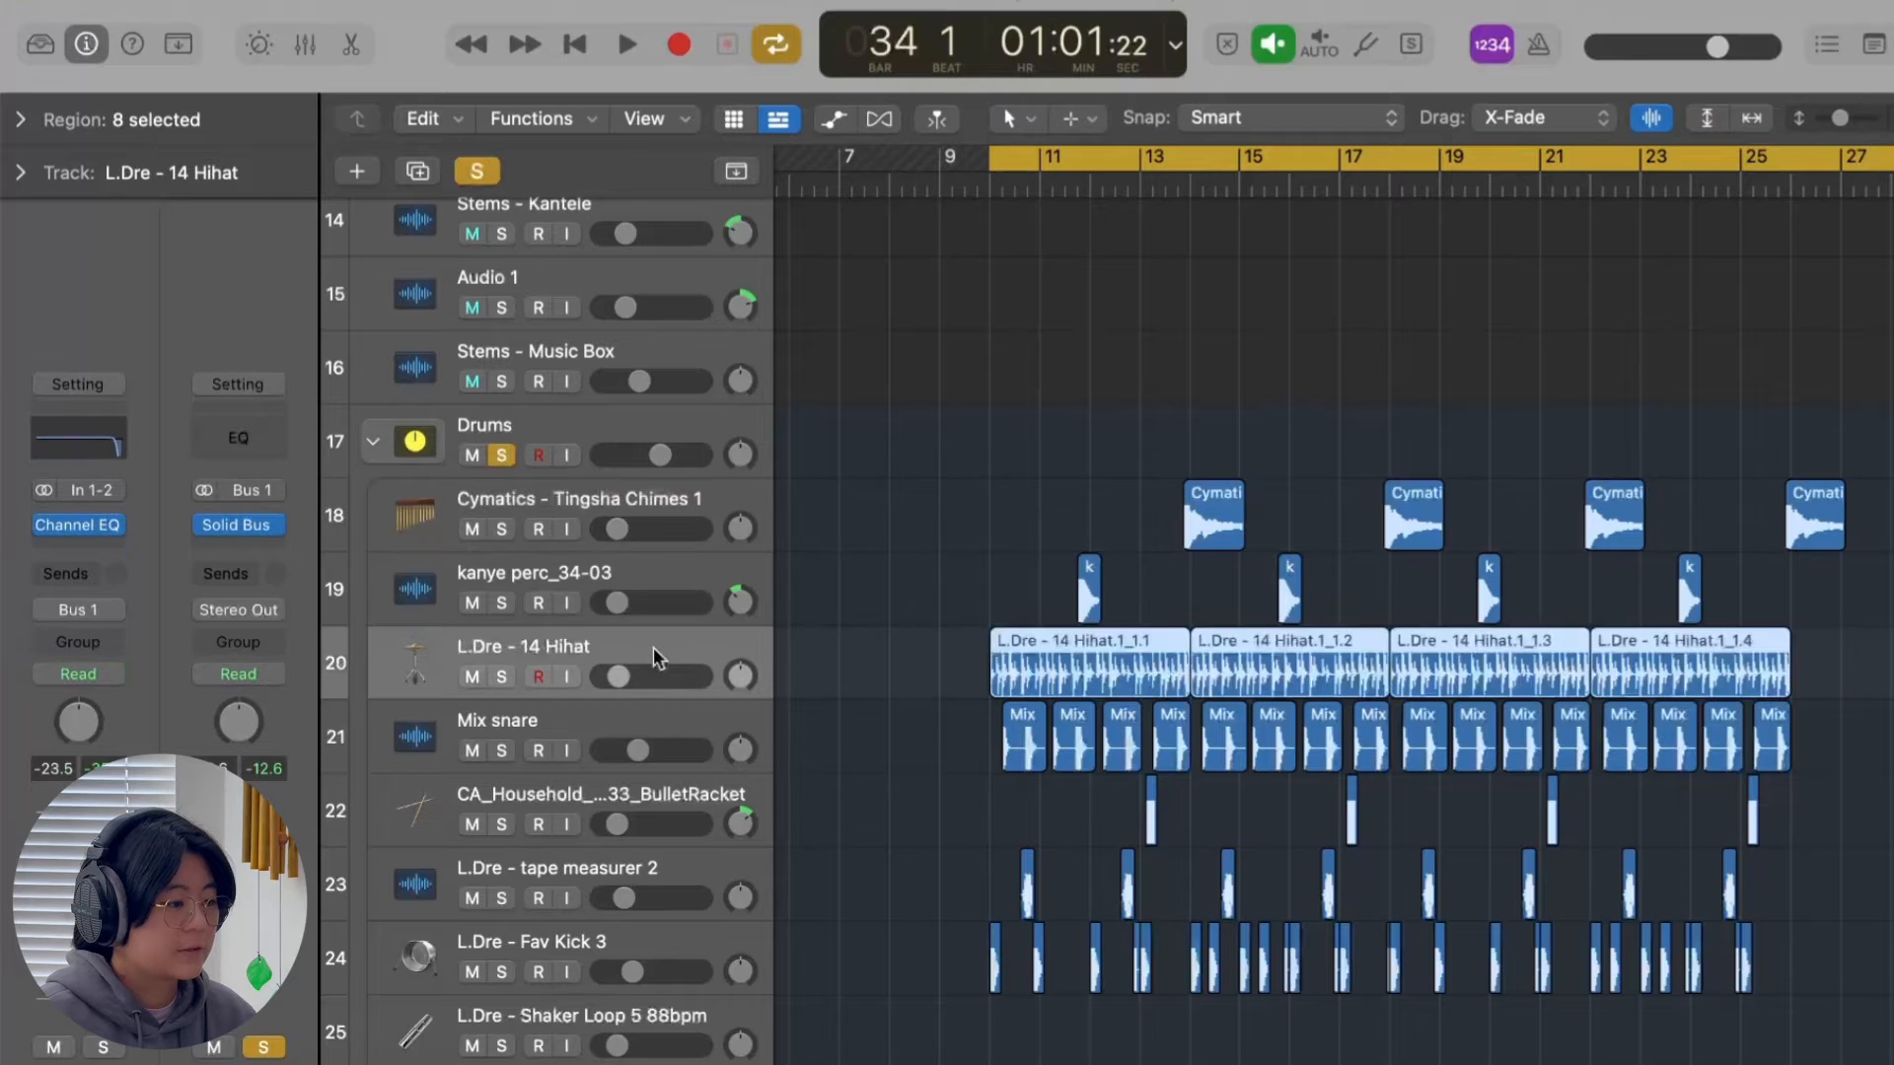
{"action": "scroll", "coordinate": [612, 913], "scroll_direction": "down", "scroll_amount": 1}
{"action": "left_click", "coordinate": [623, 906]}
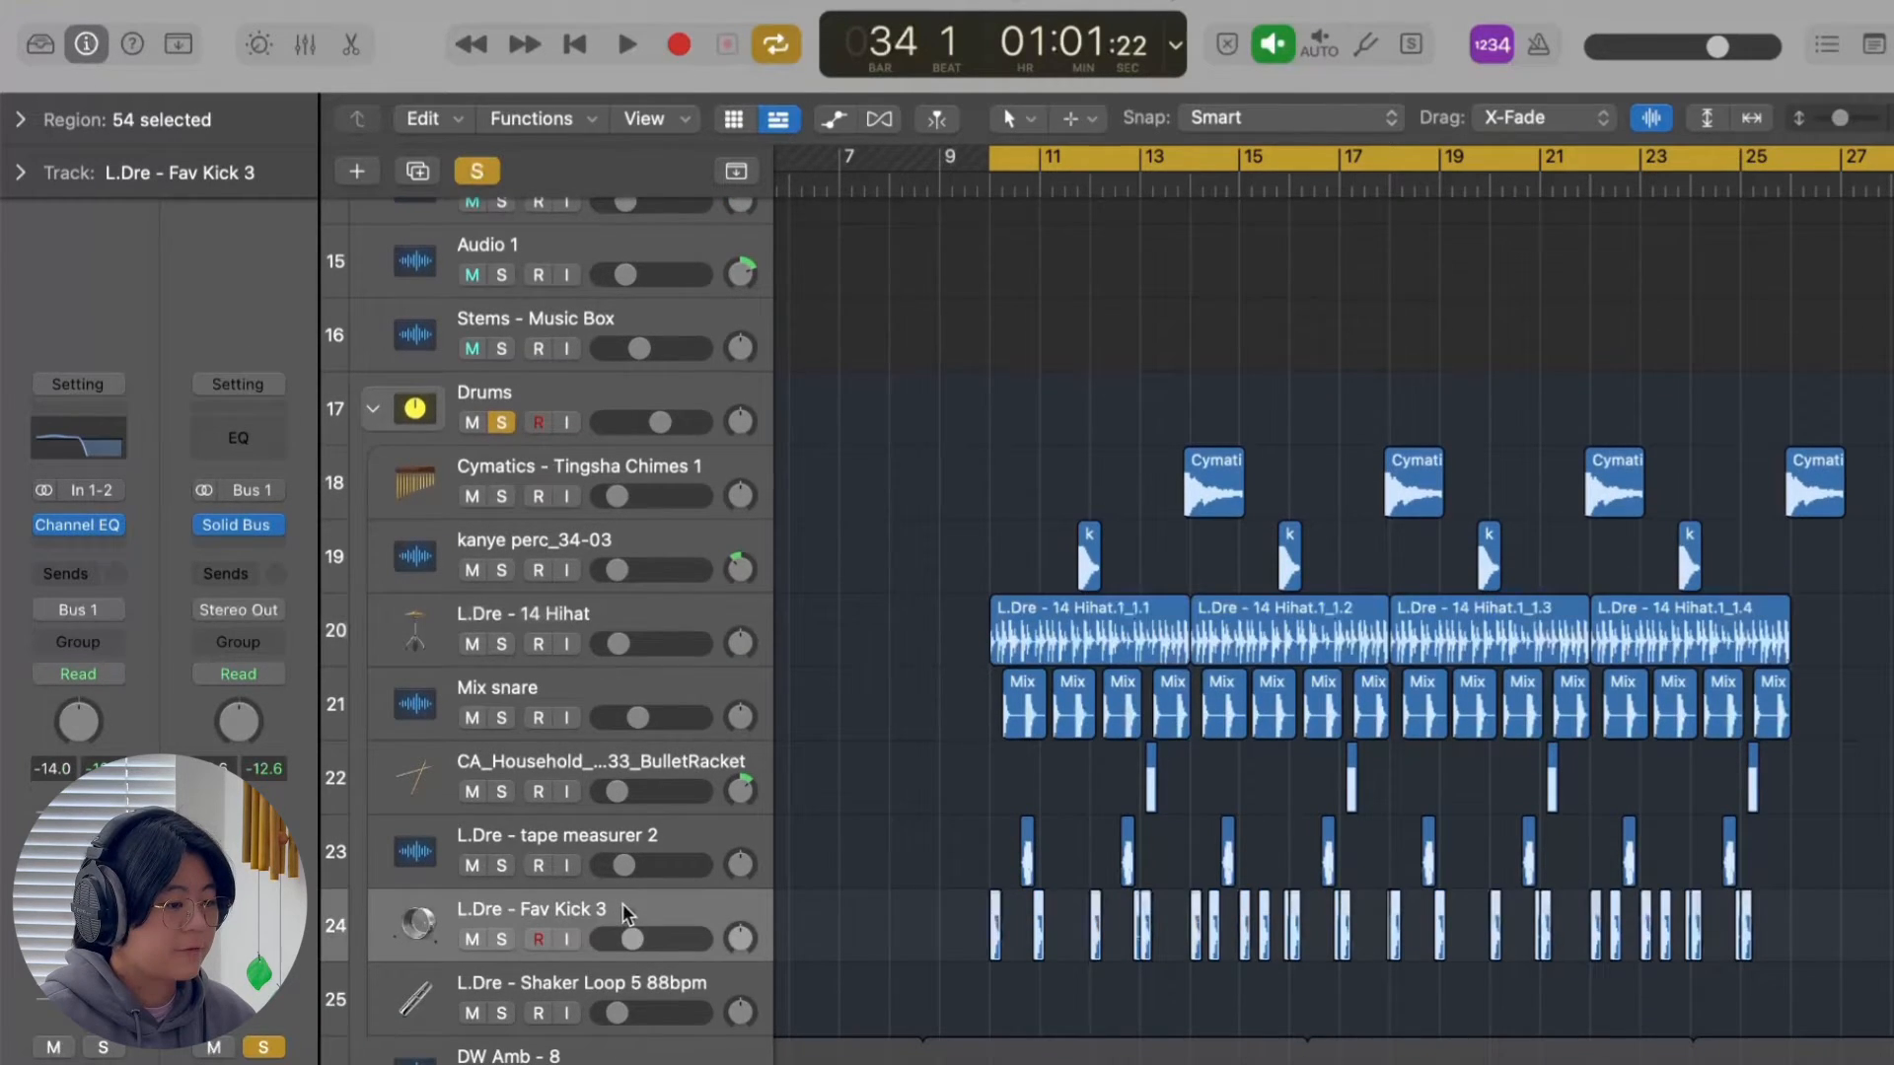
{"action": "left_click", "coordinate": [598, 692]}
{"action": "left_click", "coordinate": [588, 626]}
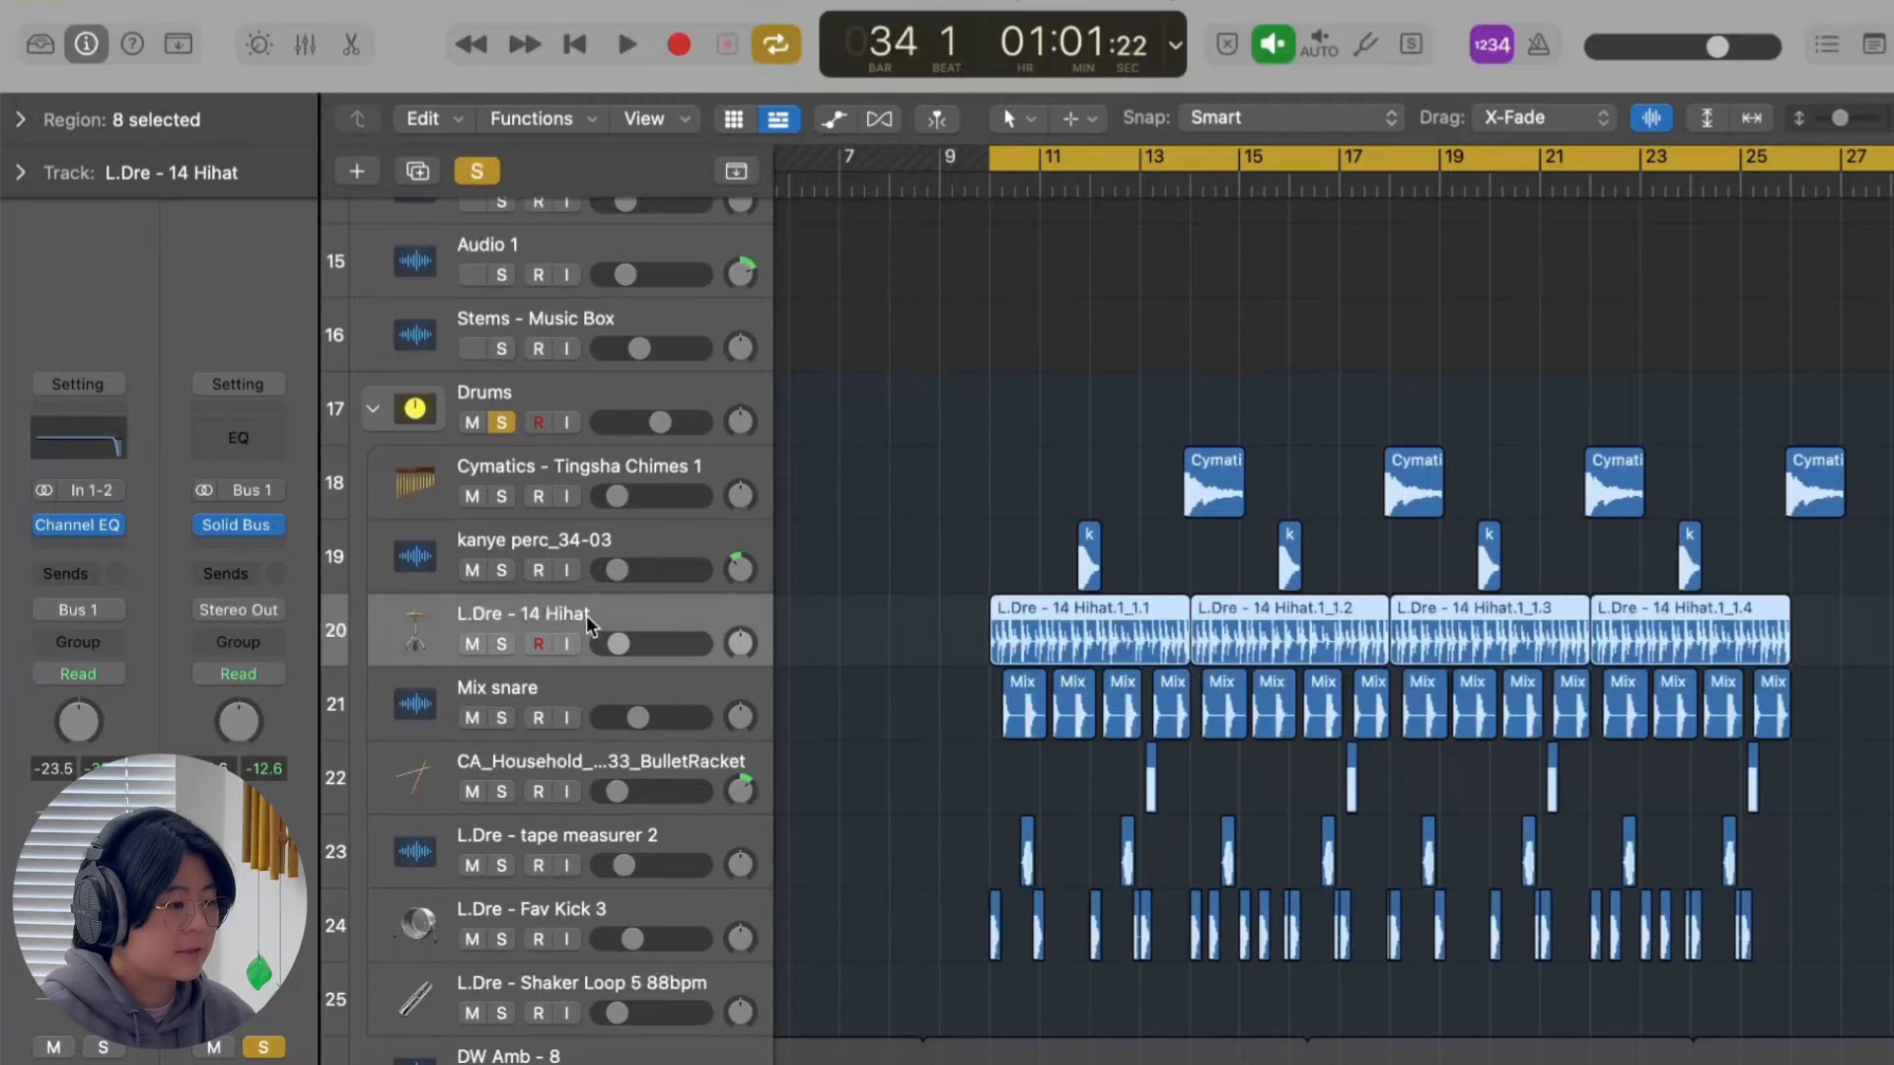
{"action": "left_click", "coordinate": [625, 543]}
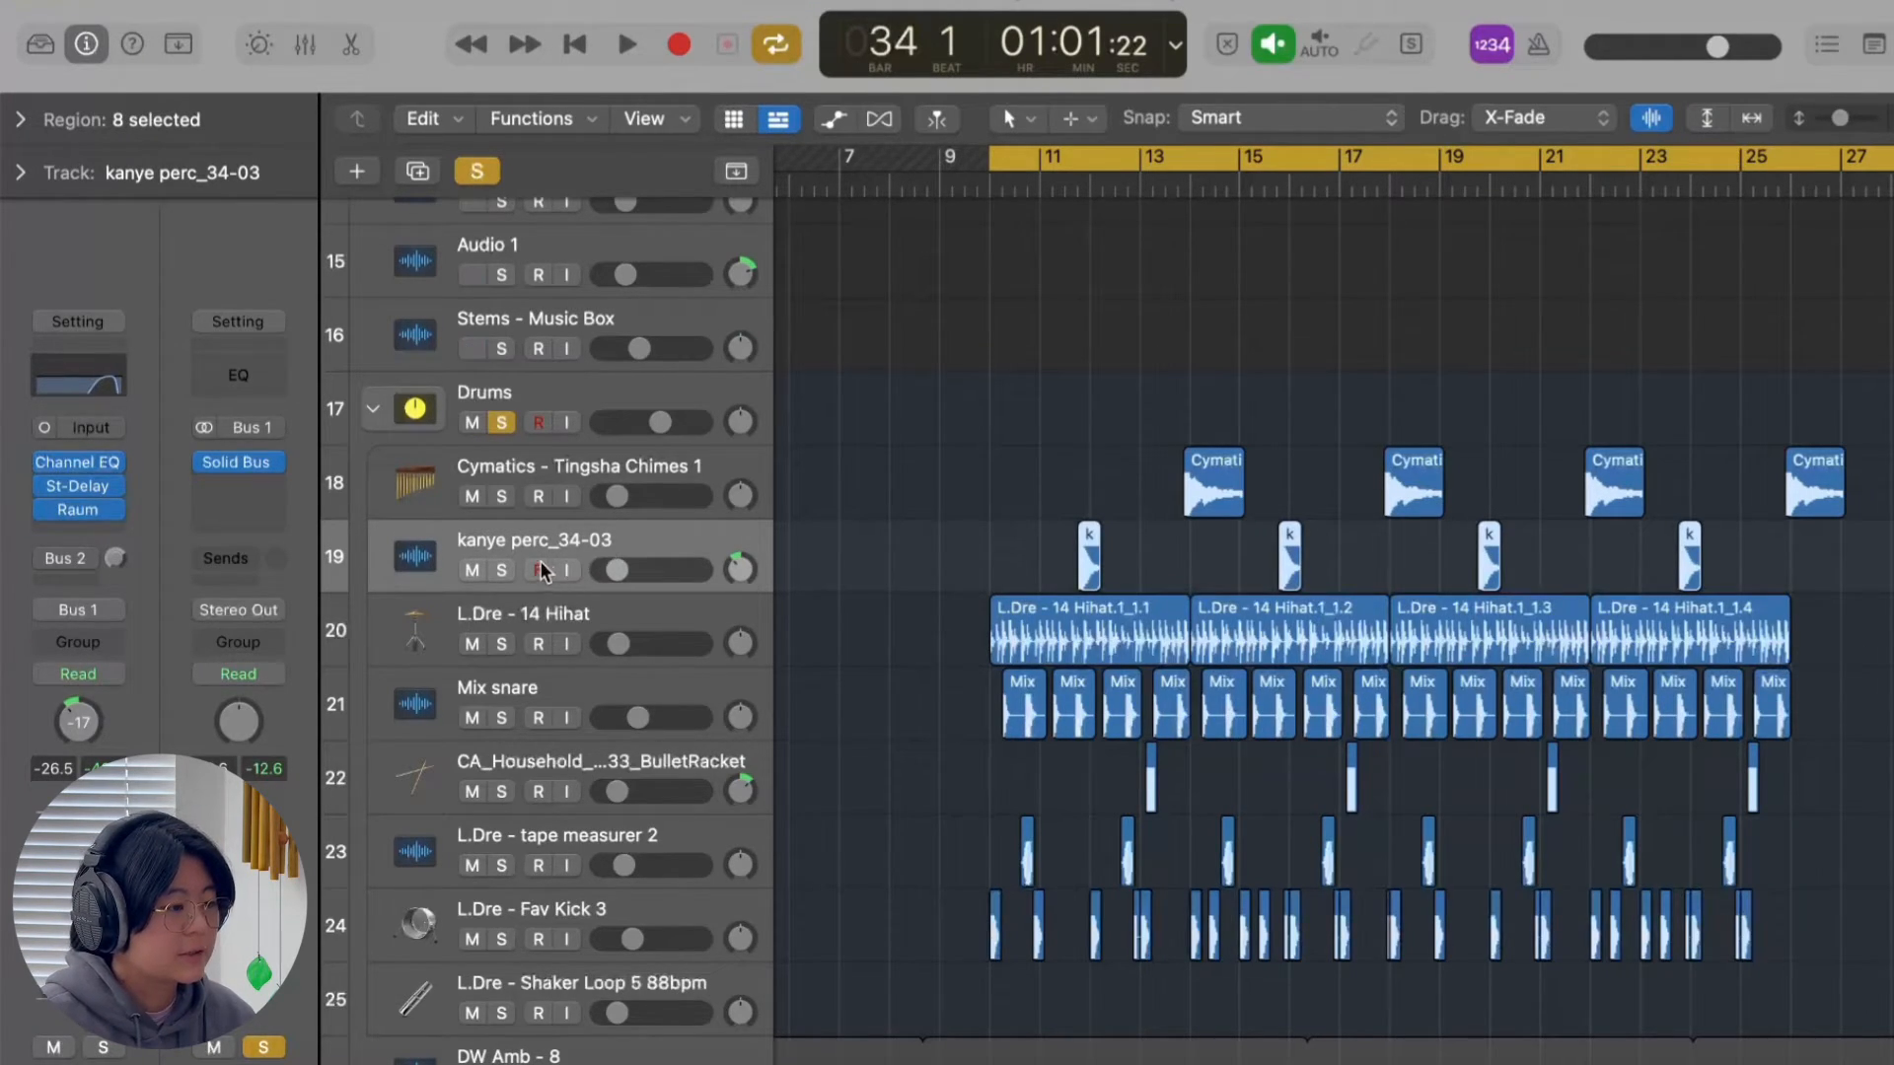
Solo the kanye perc_34-03 track and play its hit just before bar 12 with the cycle range off.
{"action": "left_click", "coordinate": [503, 569]}
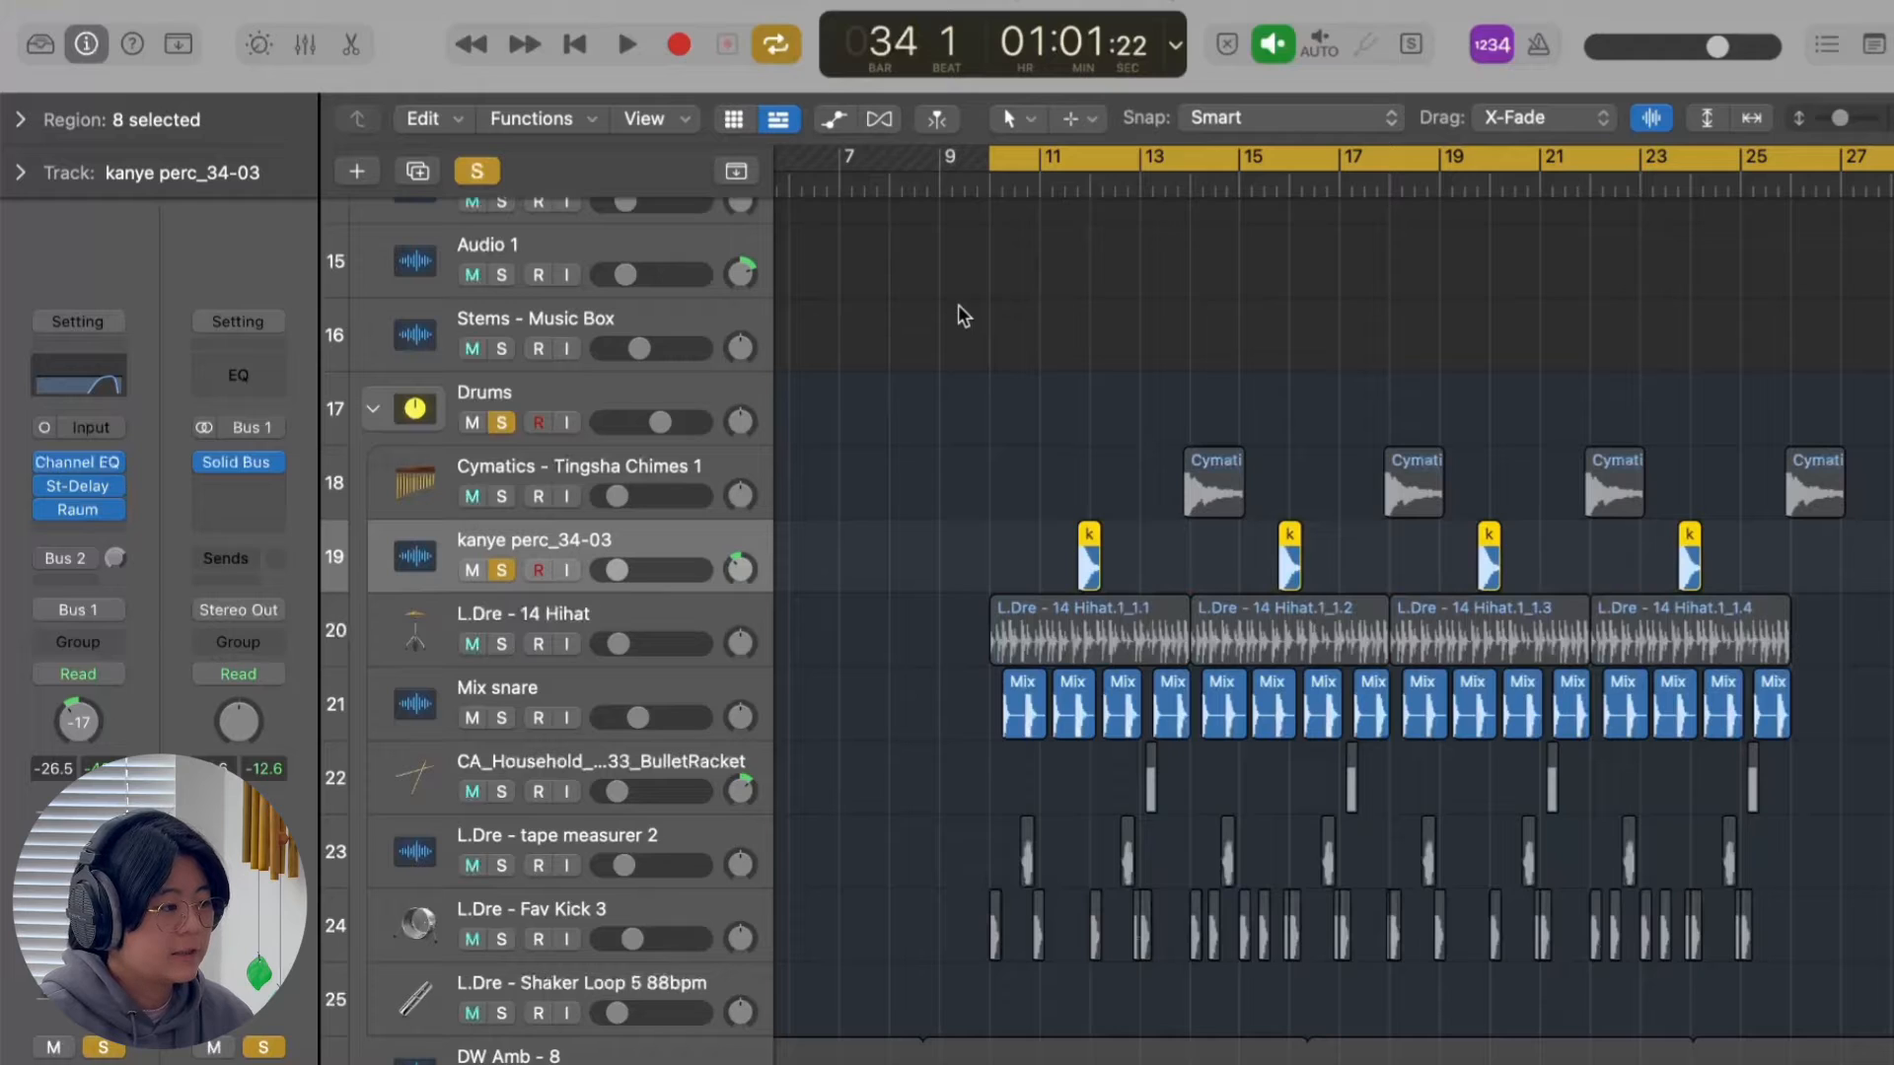
{"action": "left_click", "coordinate": [1075, 169]}
{"action": "left_click", "coordinate": [1053, 185]}
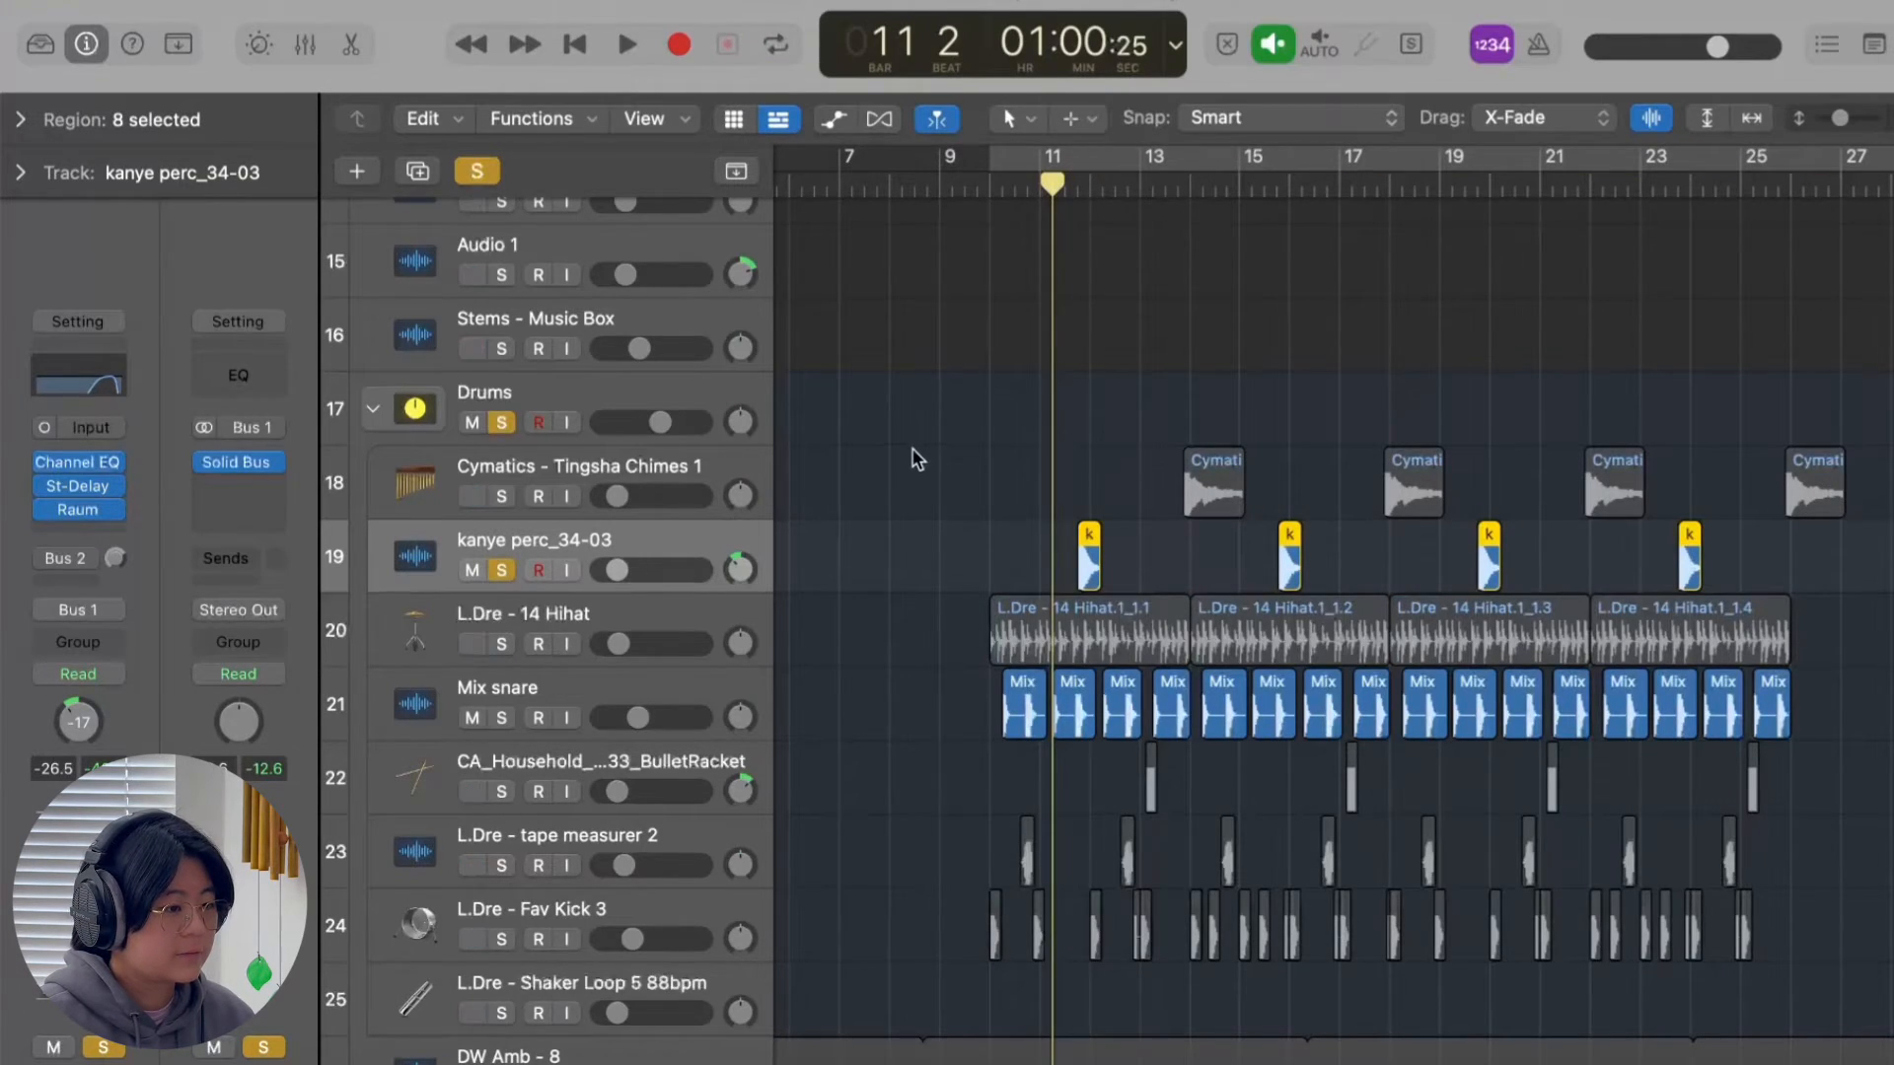
{"action": "left_click", "coordinate": [1032, 466]}
{"action": "key", "text": "space"}
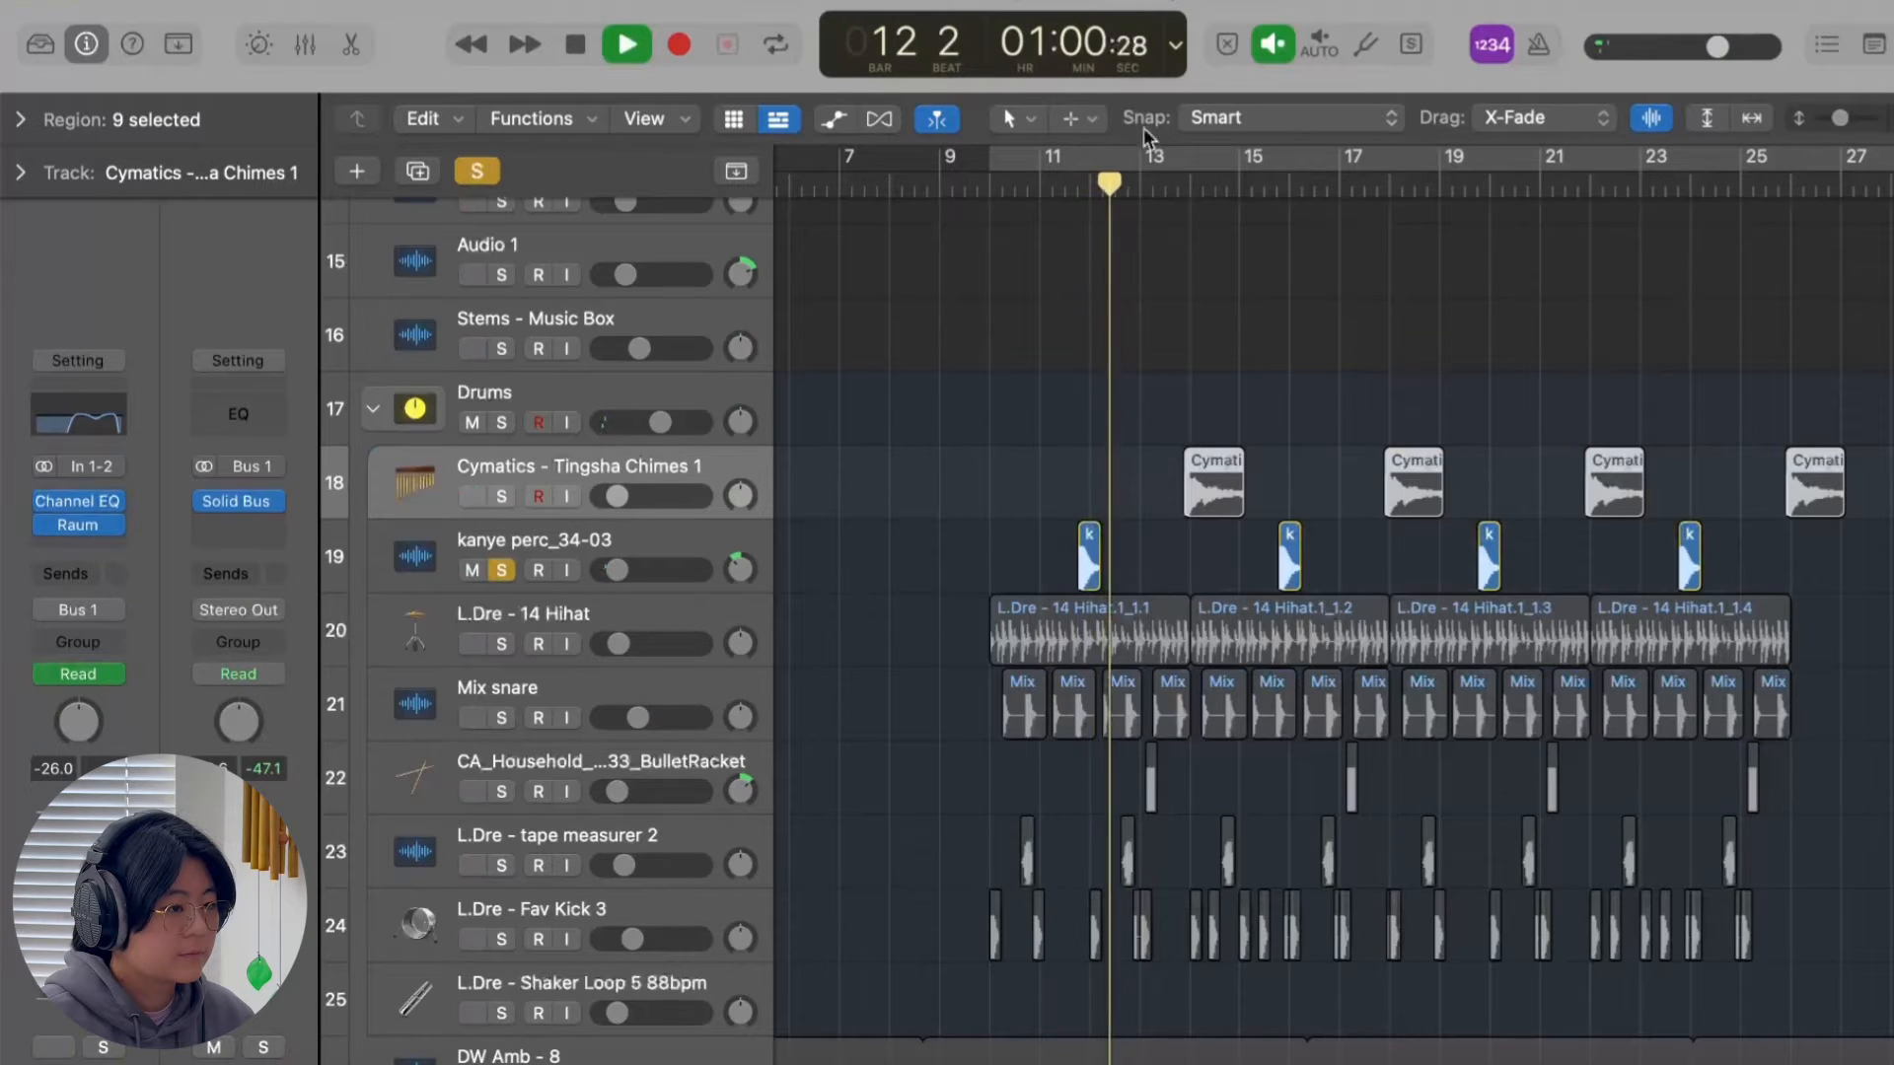
{"action": "key", "text": "space"}
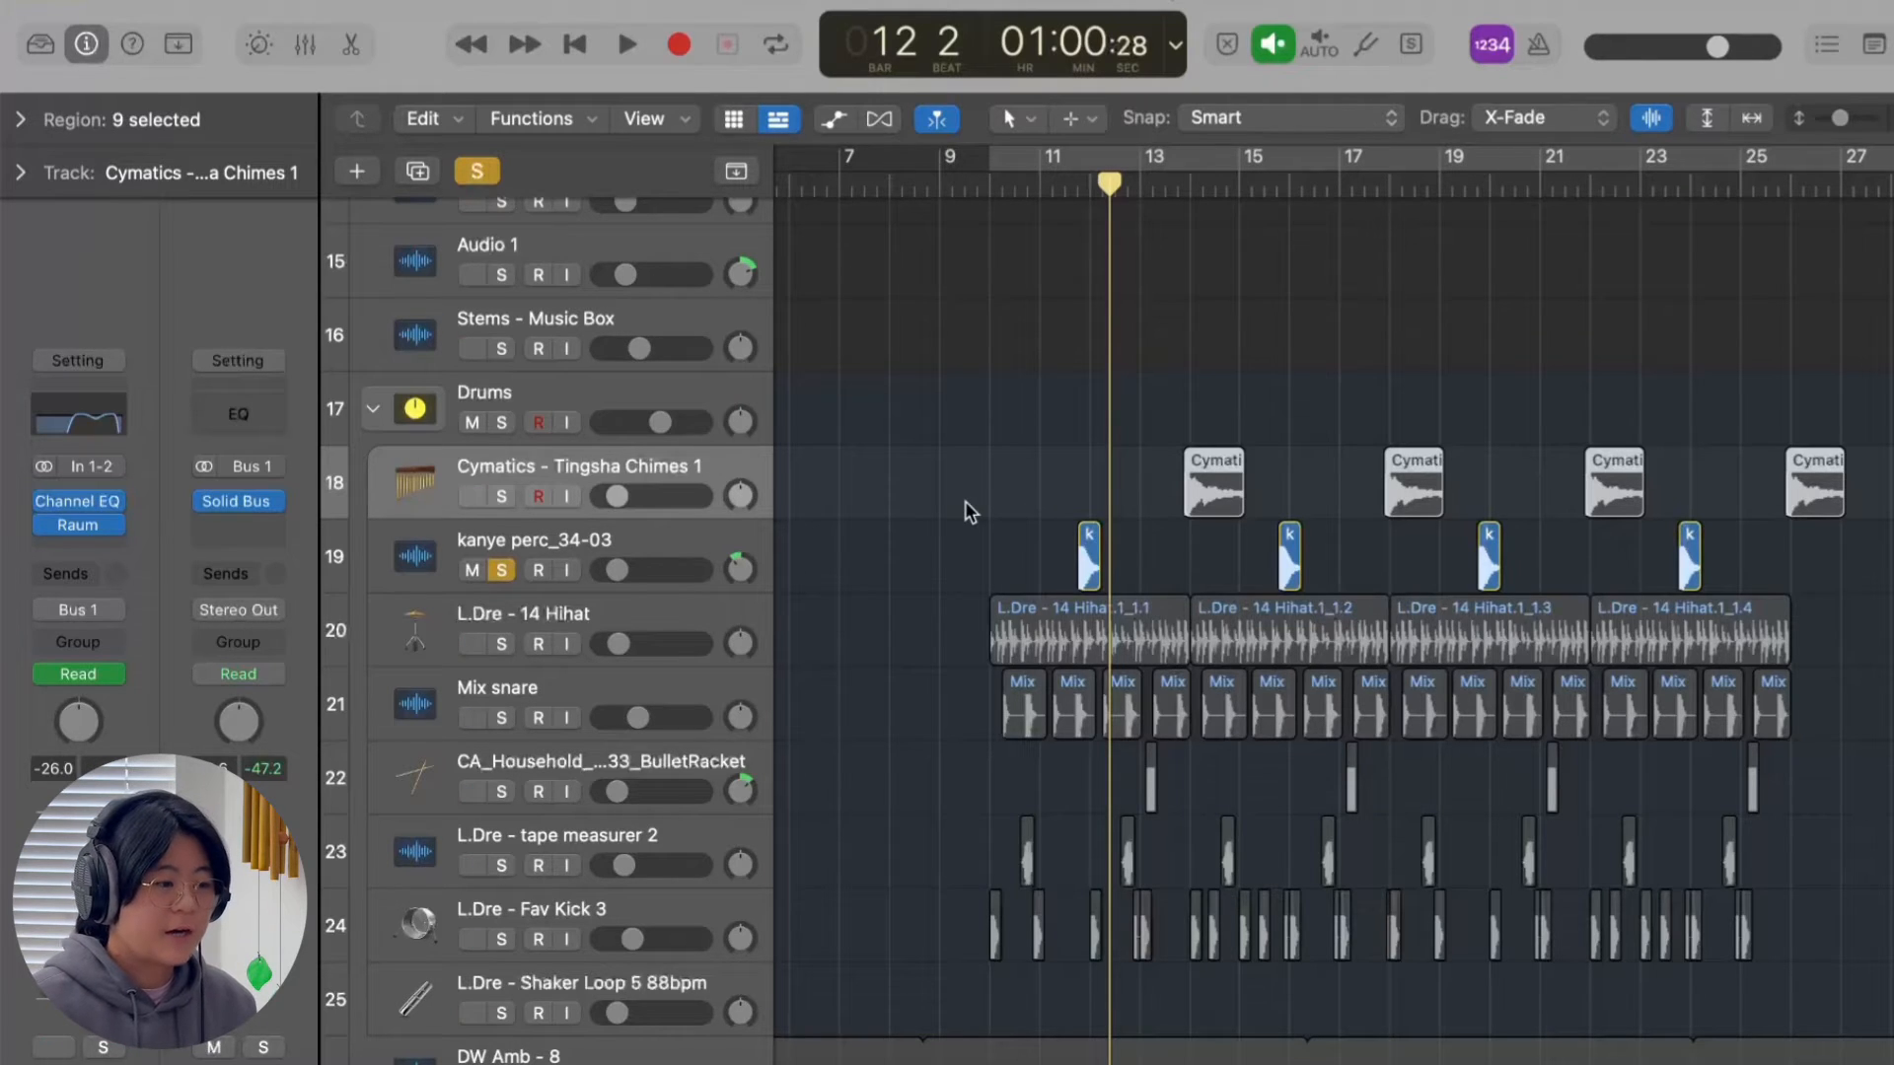
Solo the Cymatics - Tingsha Chimes 1 track as well and play its first chime from just before bar 14.
{"action": "left_click", "coordinate": [502, 496]}
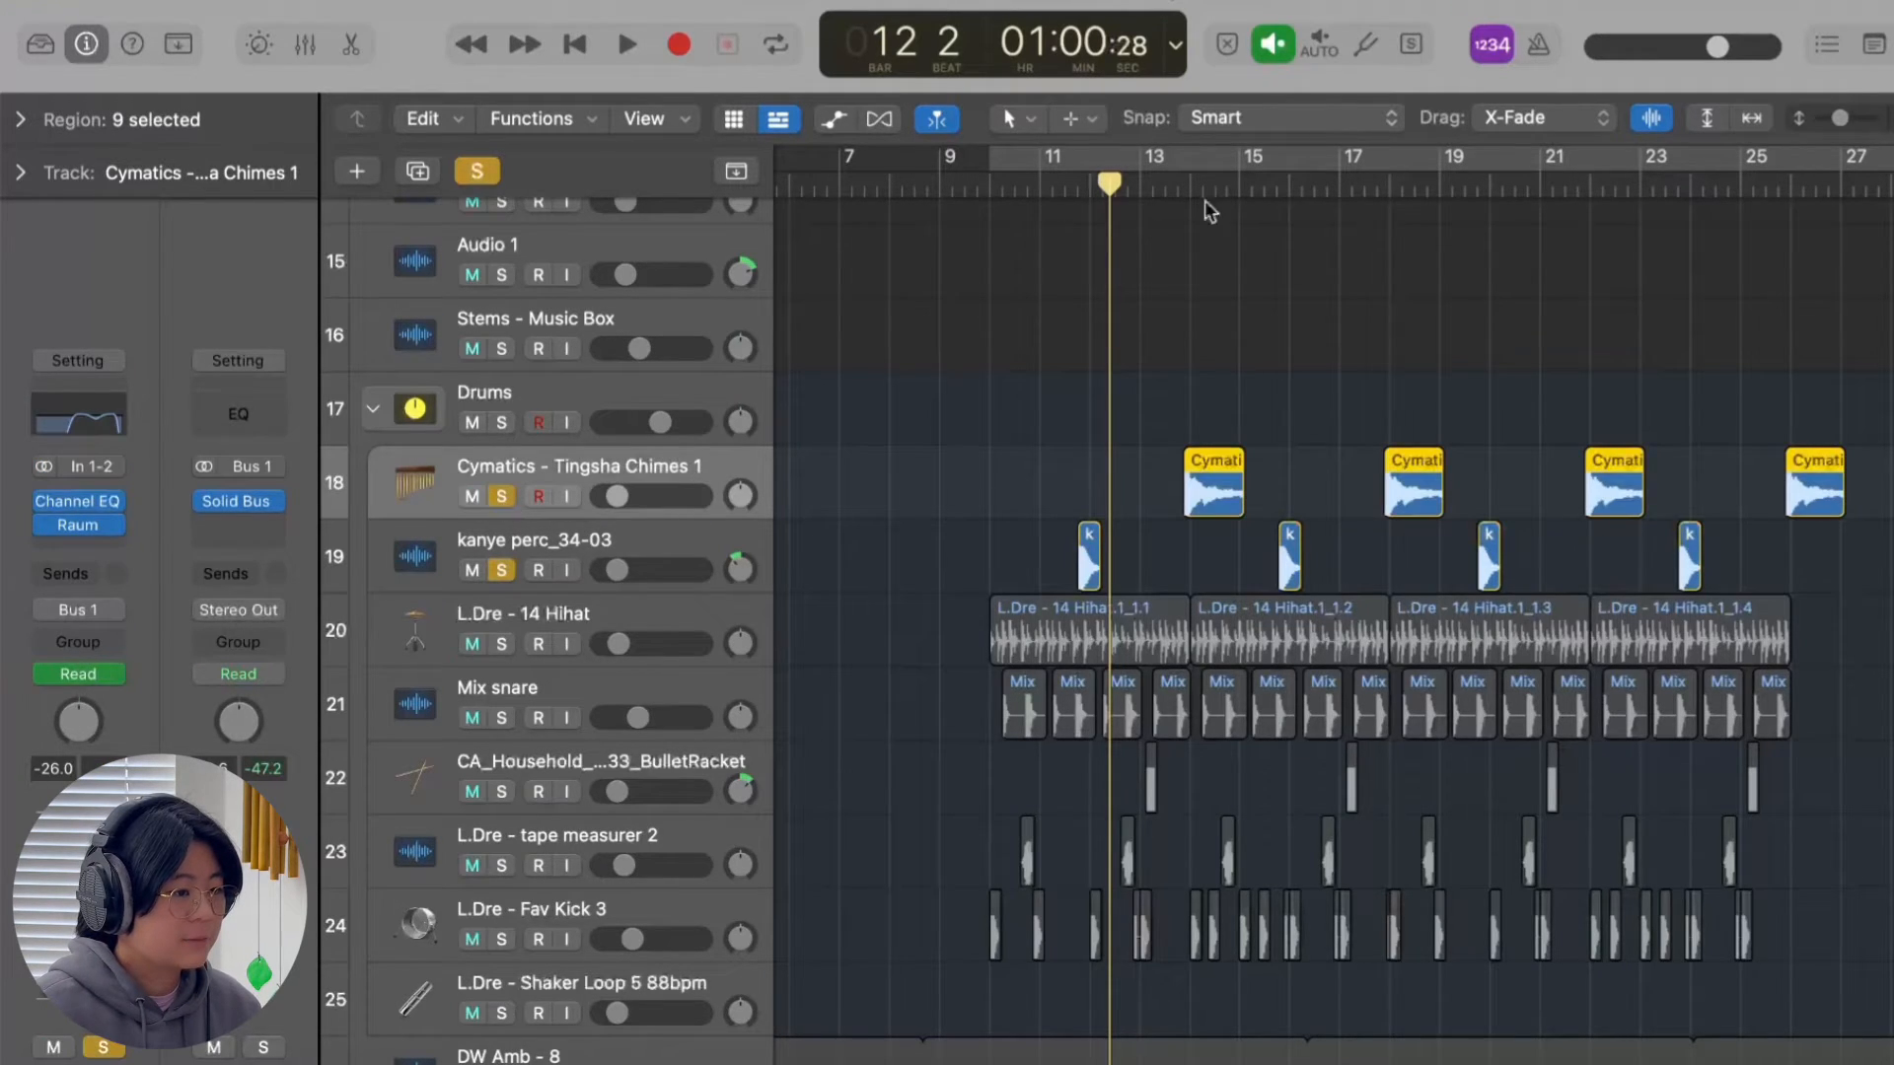
{"action": "left_click", "coordinate": [1162, 202]}
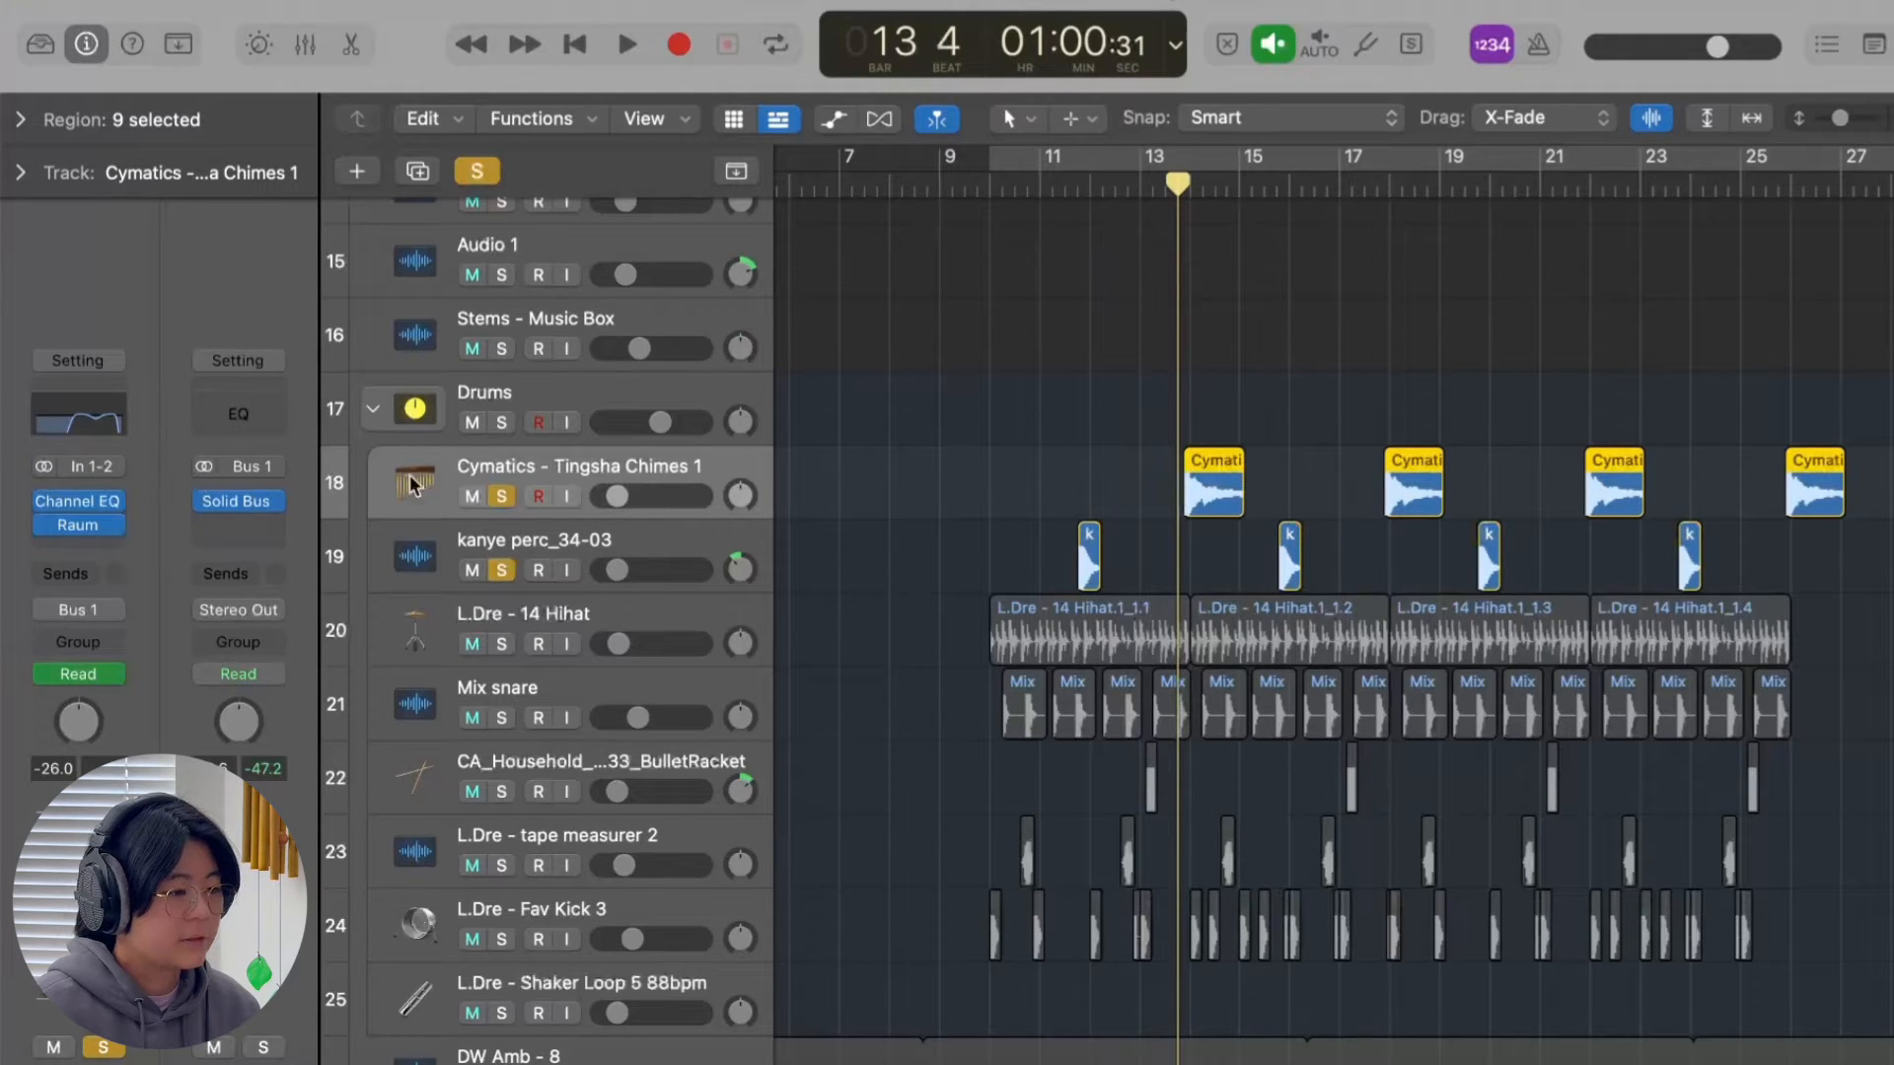
{"action": "key", "text": "space"}
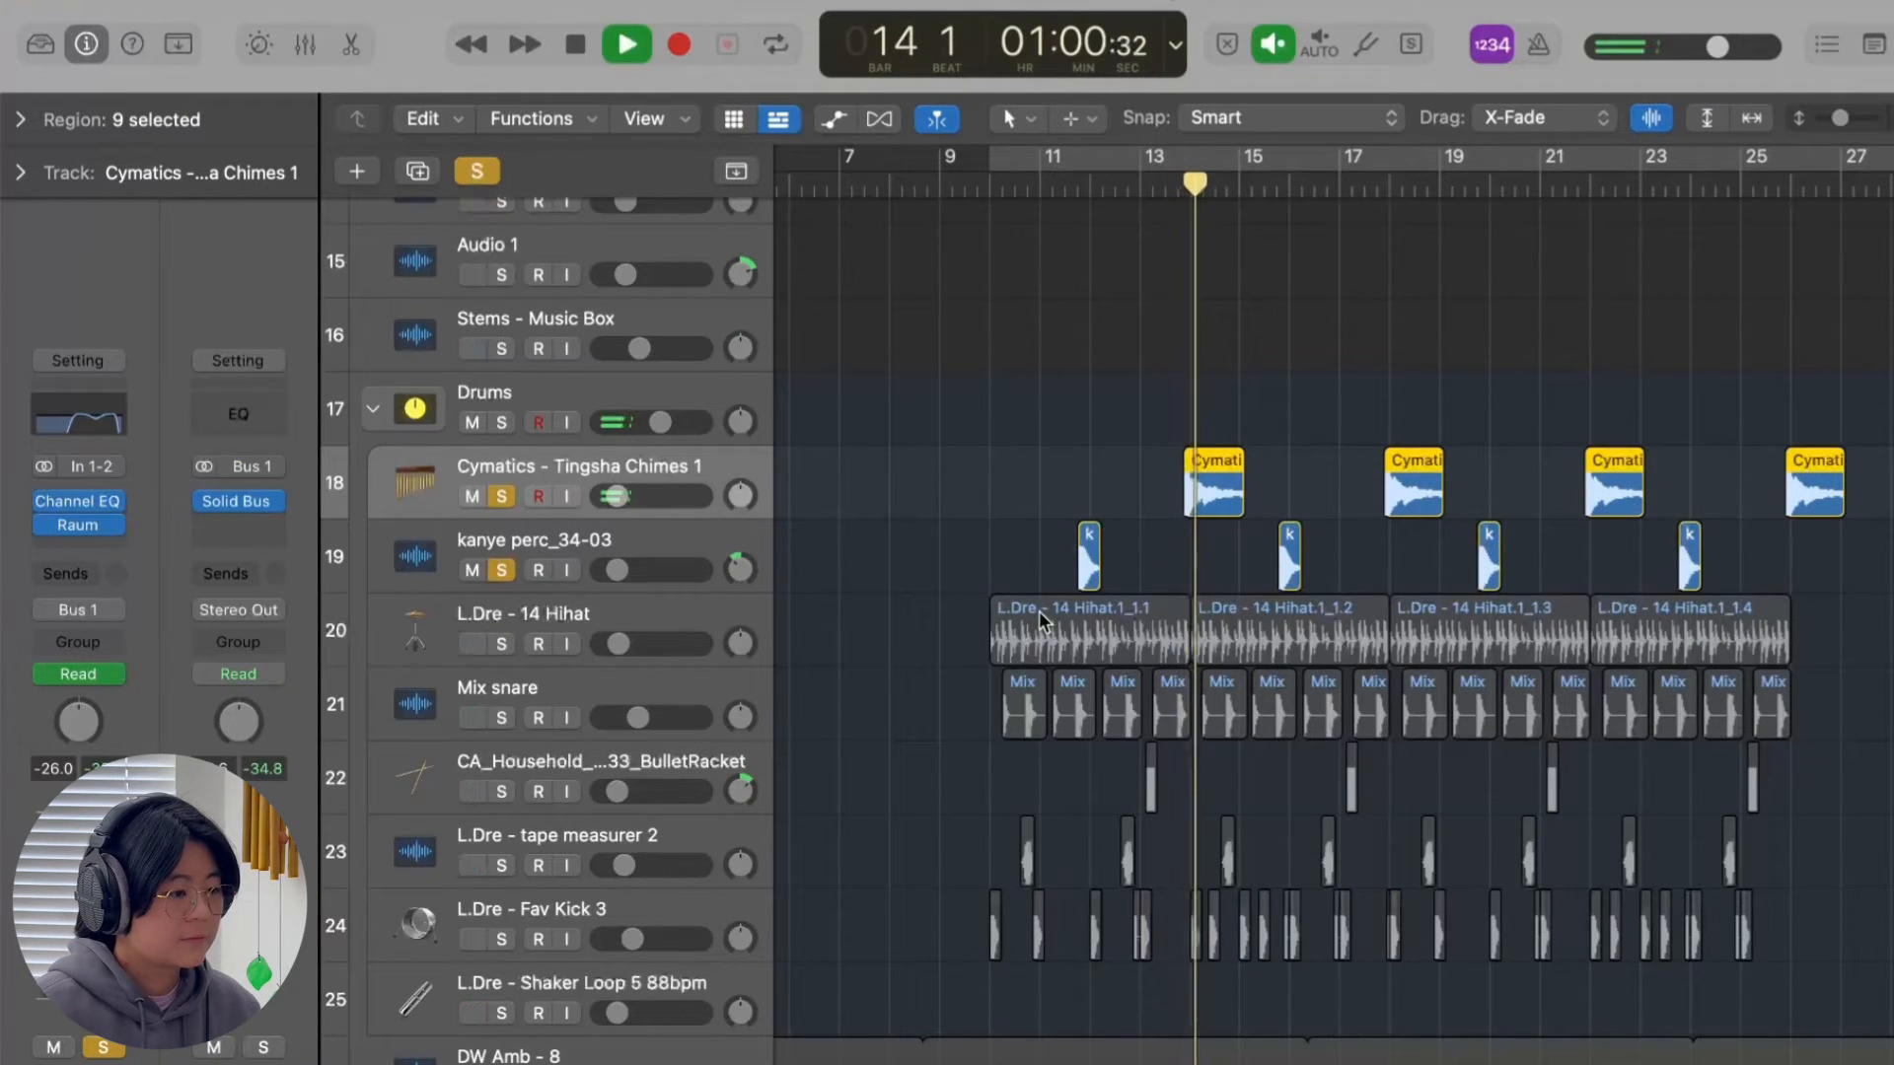
{"action": "key", "text": "space"}
{"action": "scroll", "coordinate": [1126, 641], "scroll_direction": "down", "scroll_amount": 4}
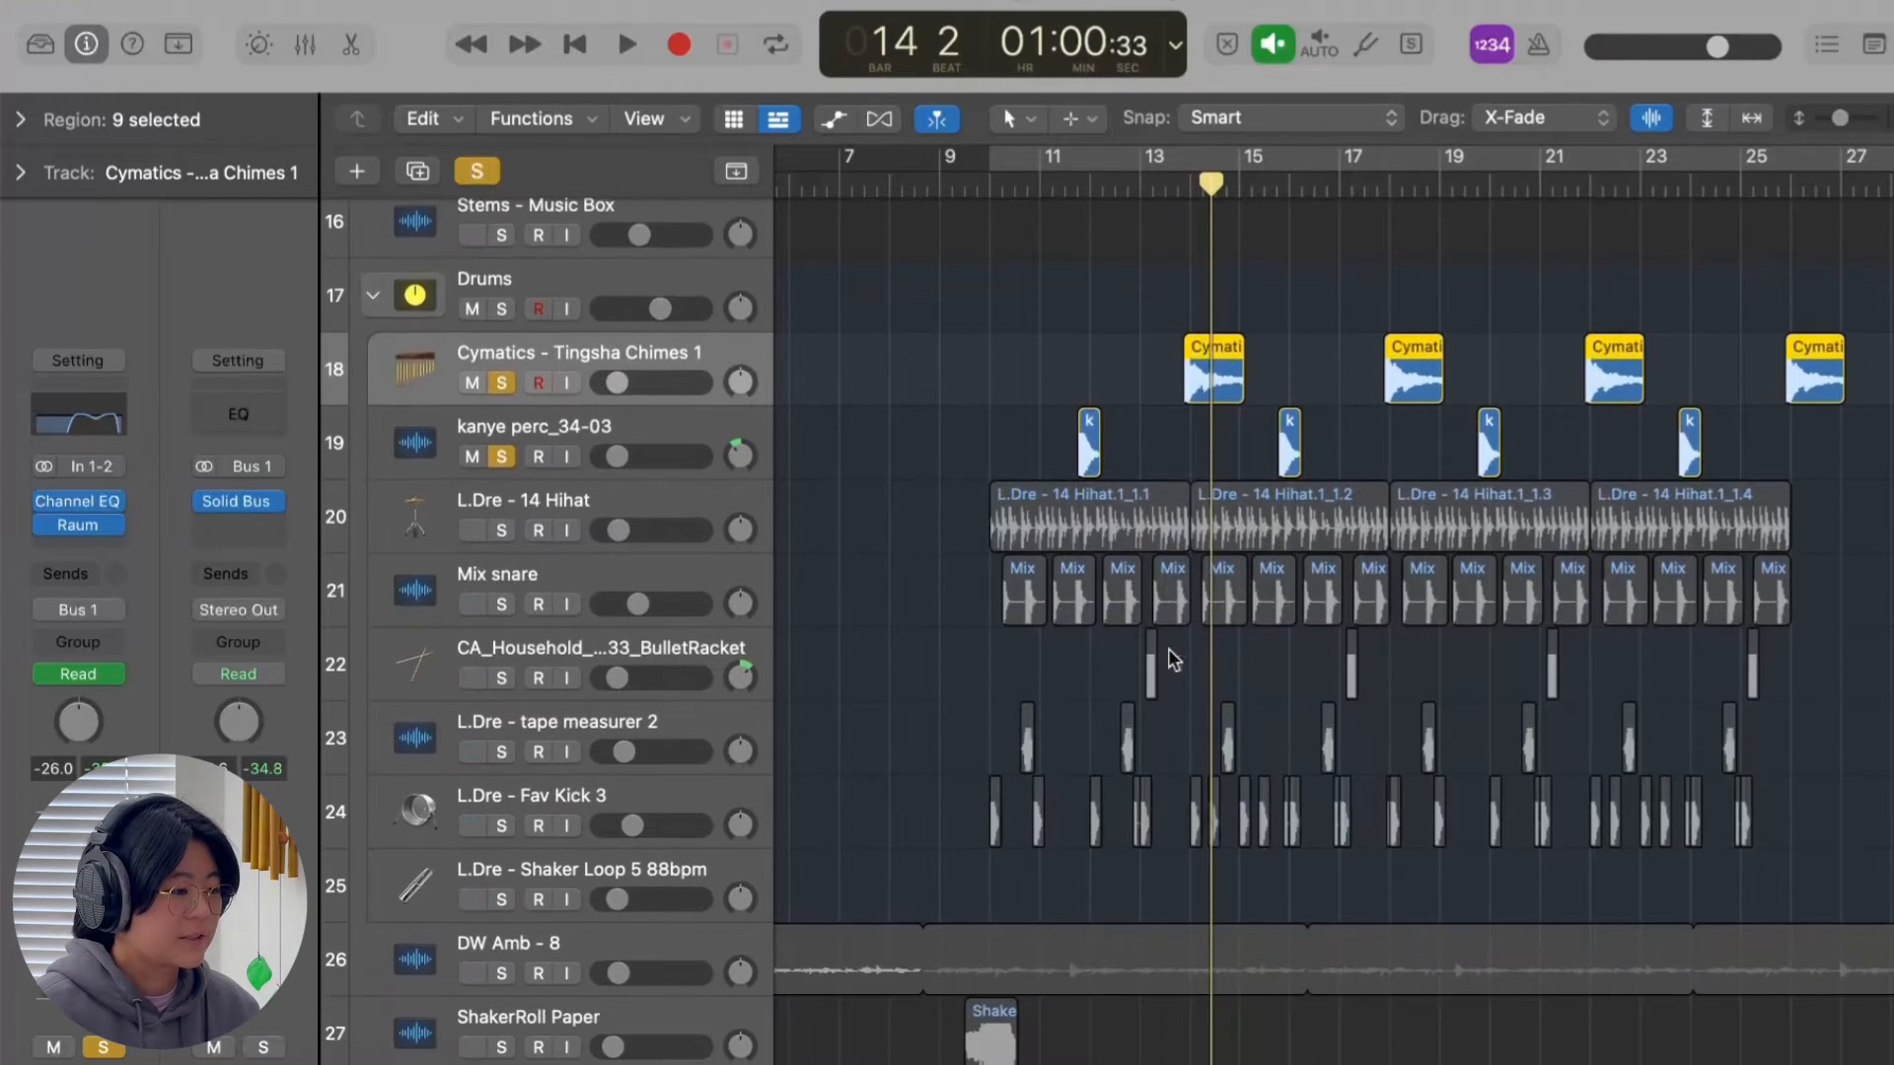
Clear the chimes and kanye perc solos, solo the Mix snare track and play it from bar 10.
{"action": "left_click", "coordinate": [645, 553]}
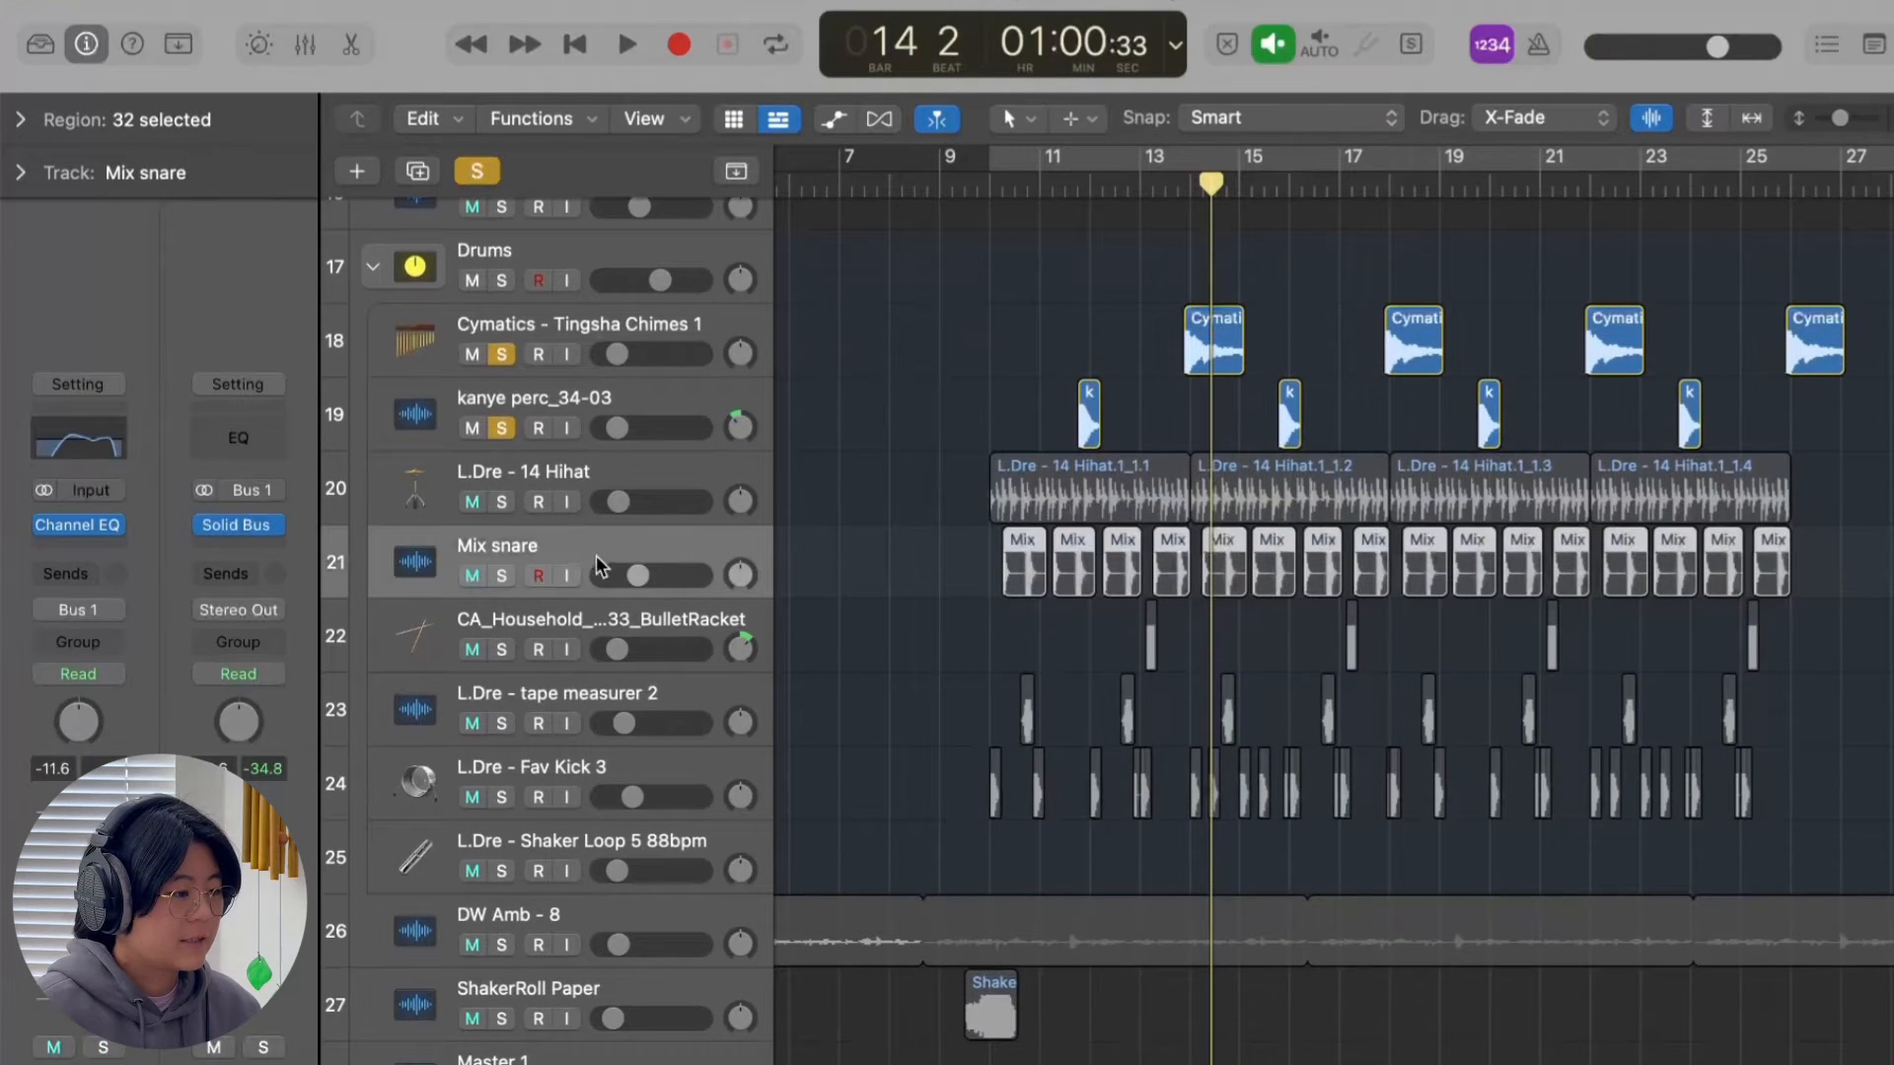
{"action": "left_click", "coordinate": [502, 355]}
{"action": "left_click", "coordinate": [503, 428]}
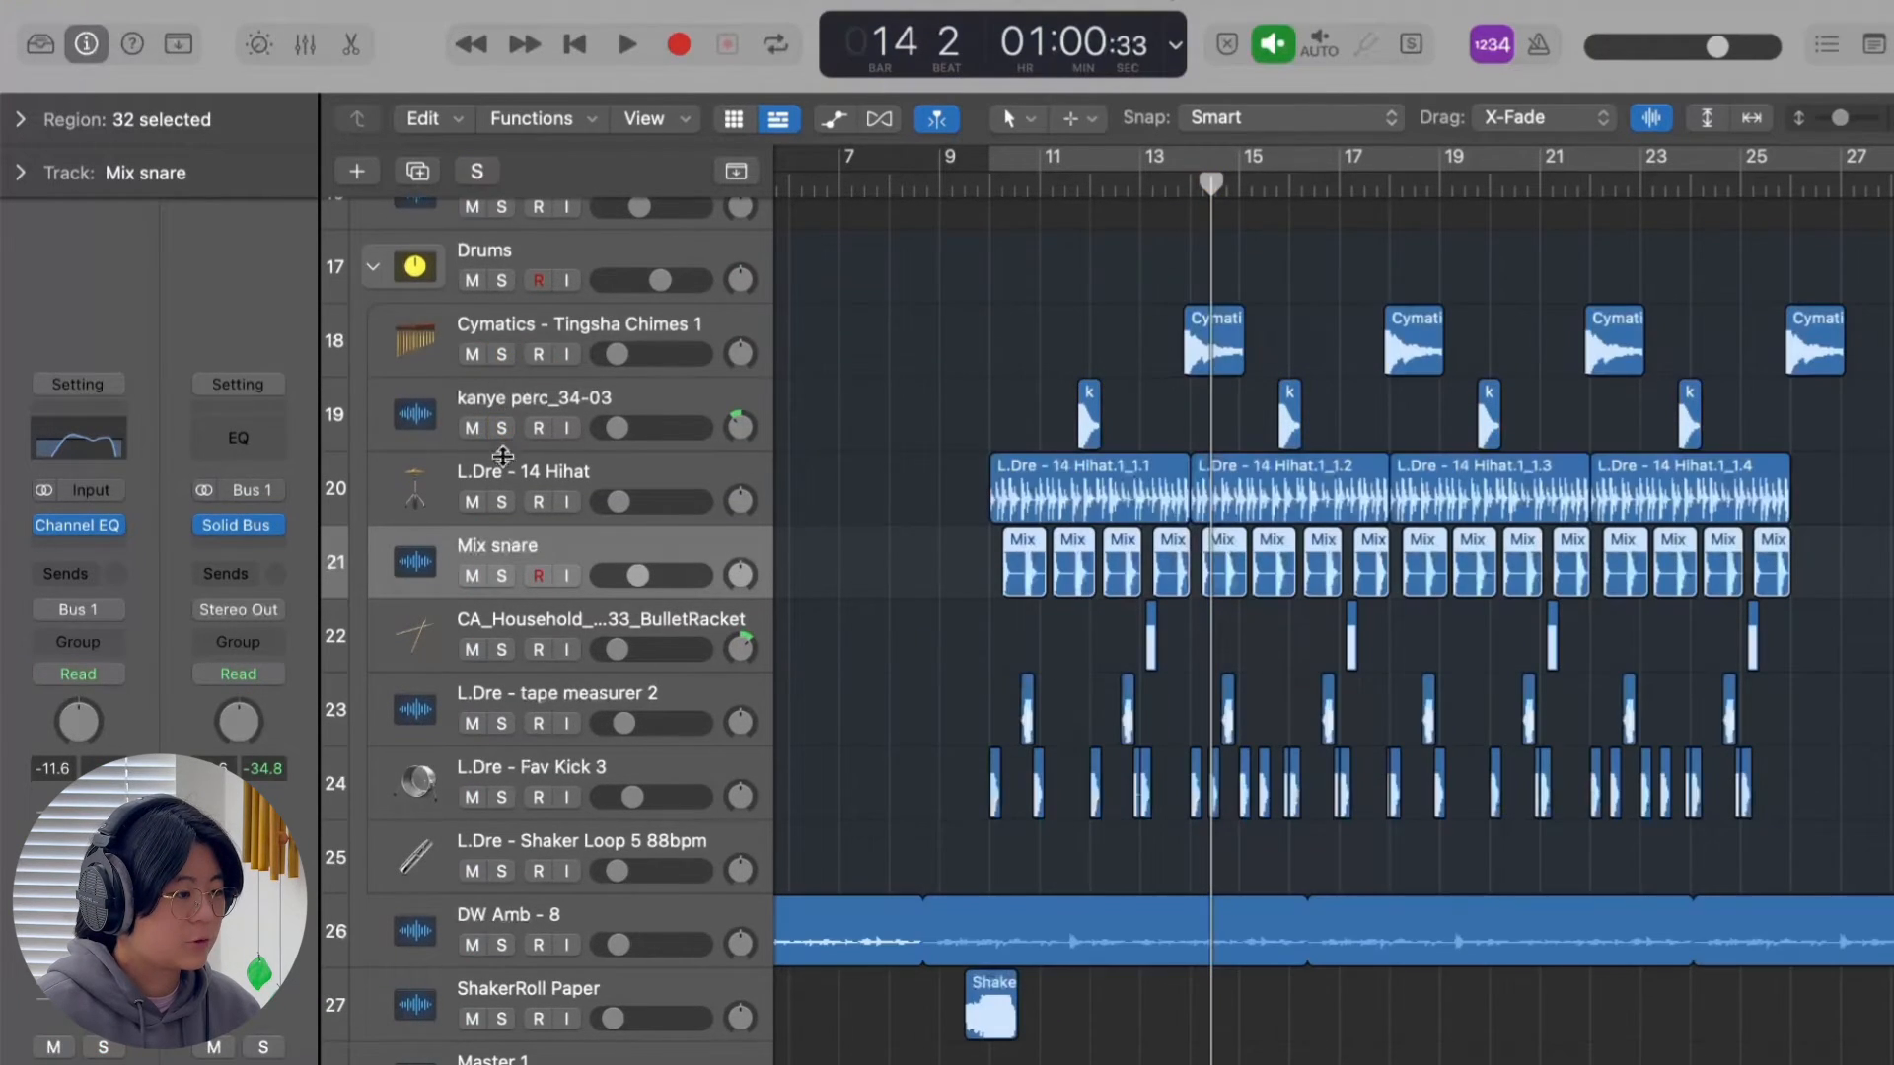
{"action": "left_click", "coordinate": [502, 576]}
{"action": "scroll", "coordinate": [1065, 345], "scroll_direction": "up", "scroll_amount": 5}
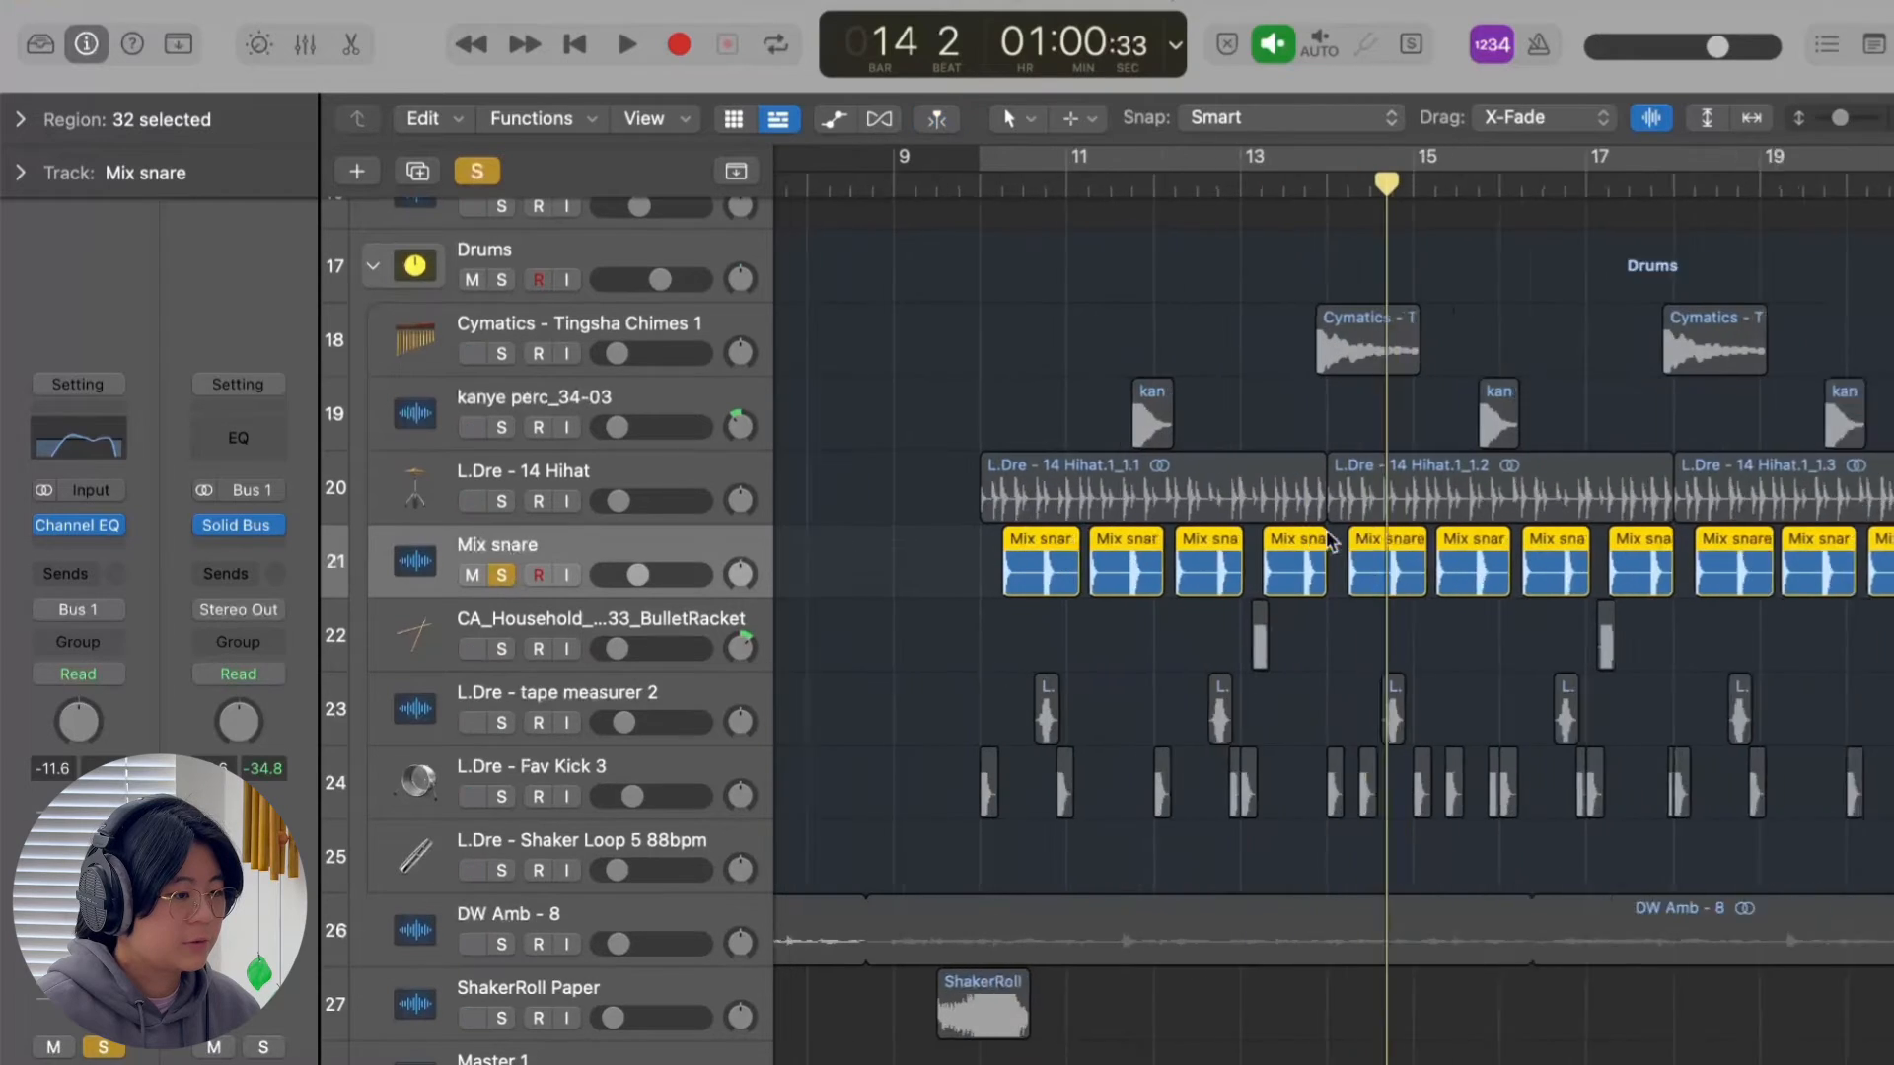
{"action": "left_click", "coordinate": [983, 186]}
{"action": "key", "text": "space"}
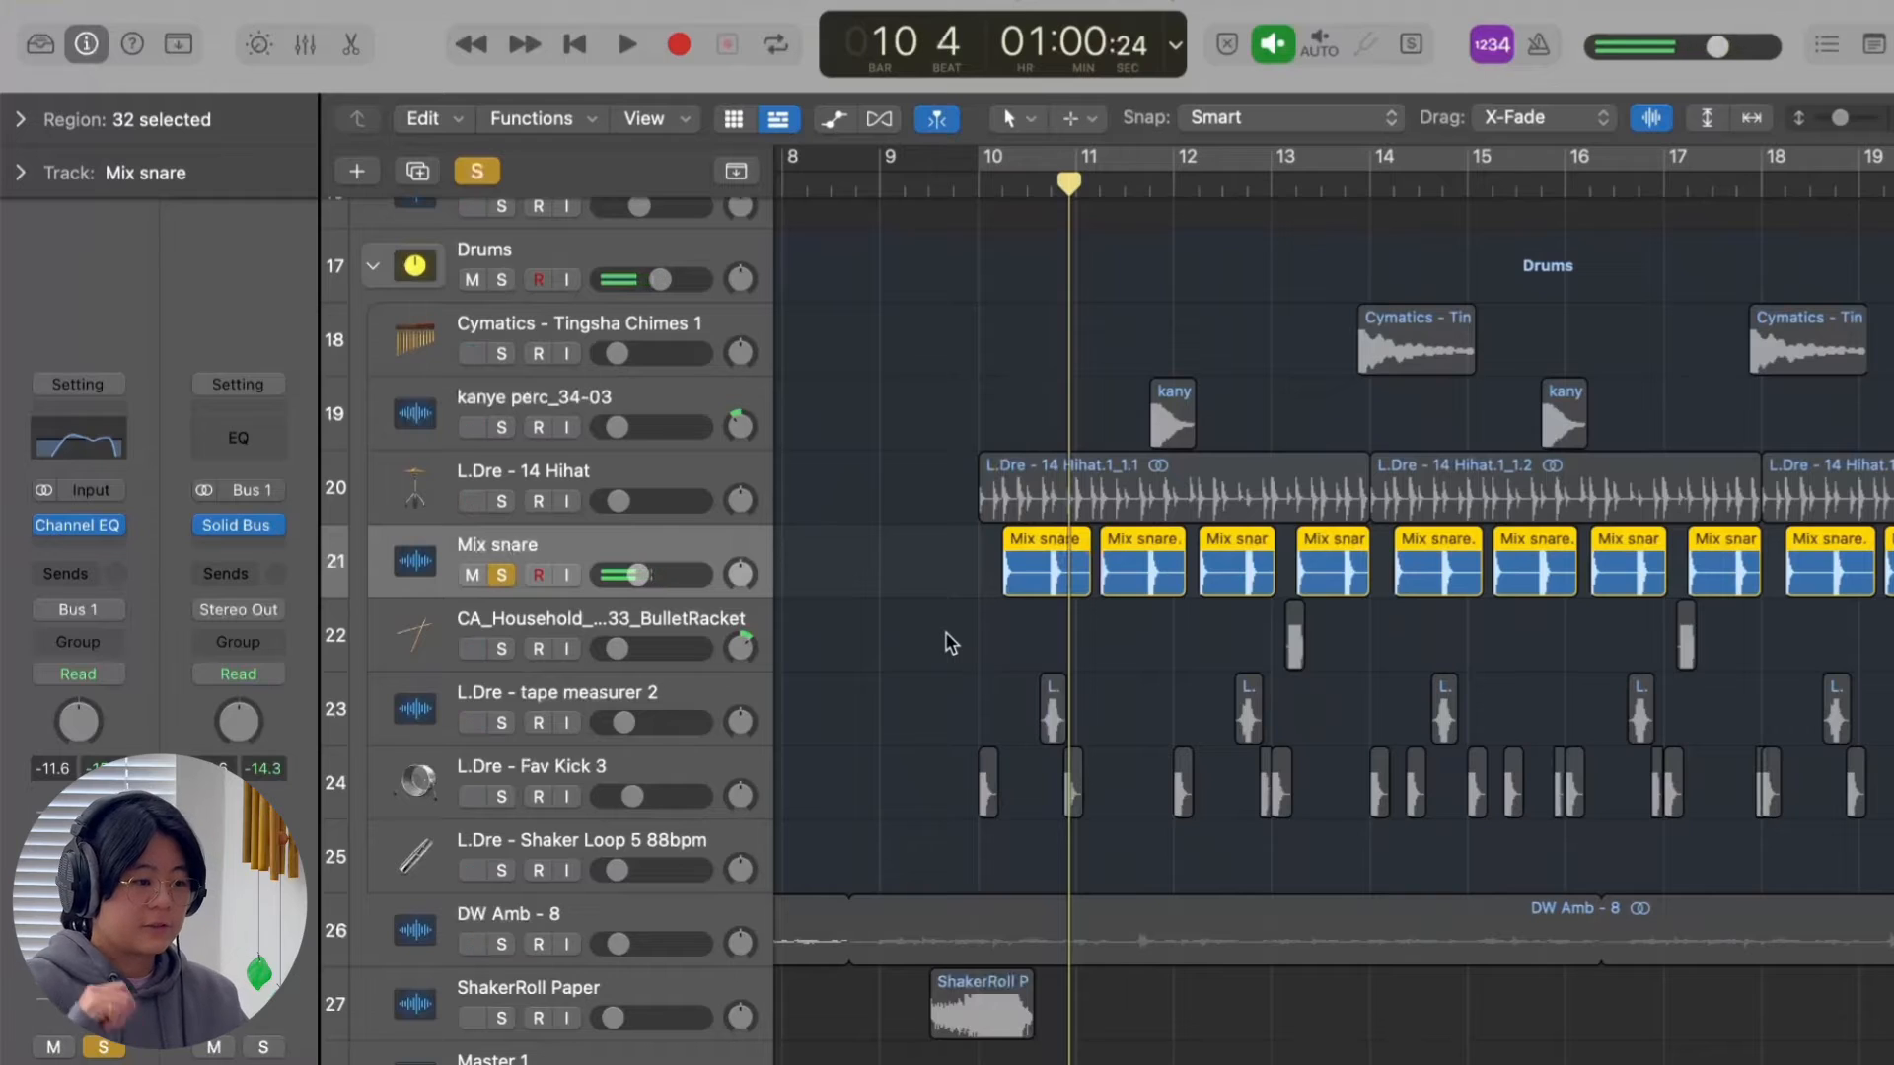
Switch the solo from Mix snare to the CA_Household BulletRacket track and play its hit just after bar 13.
{"action": "left_click", "coordinate": [504, 494]}
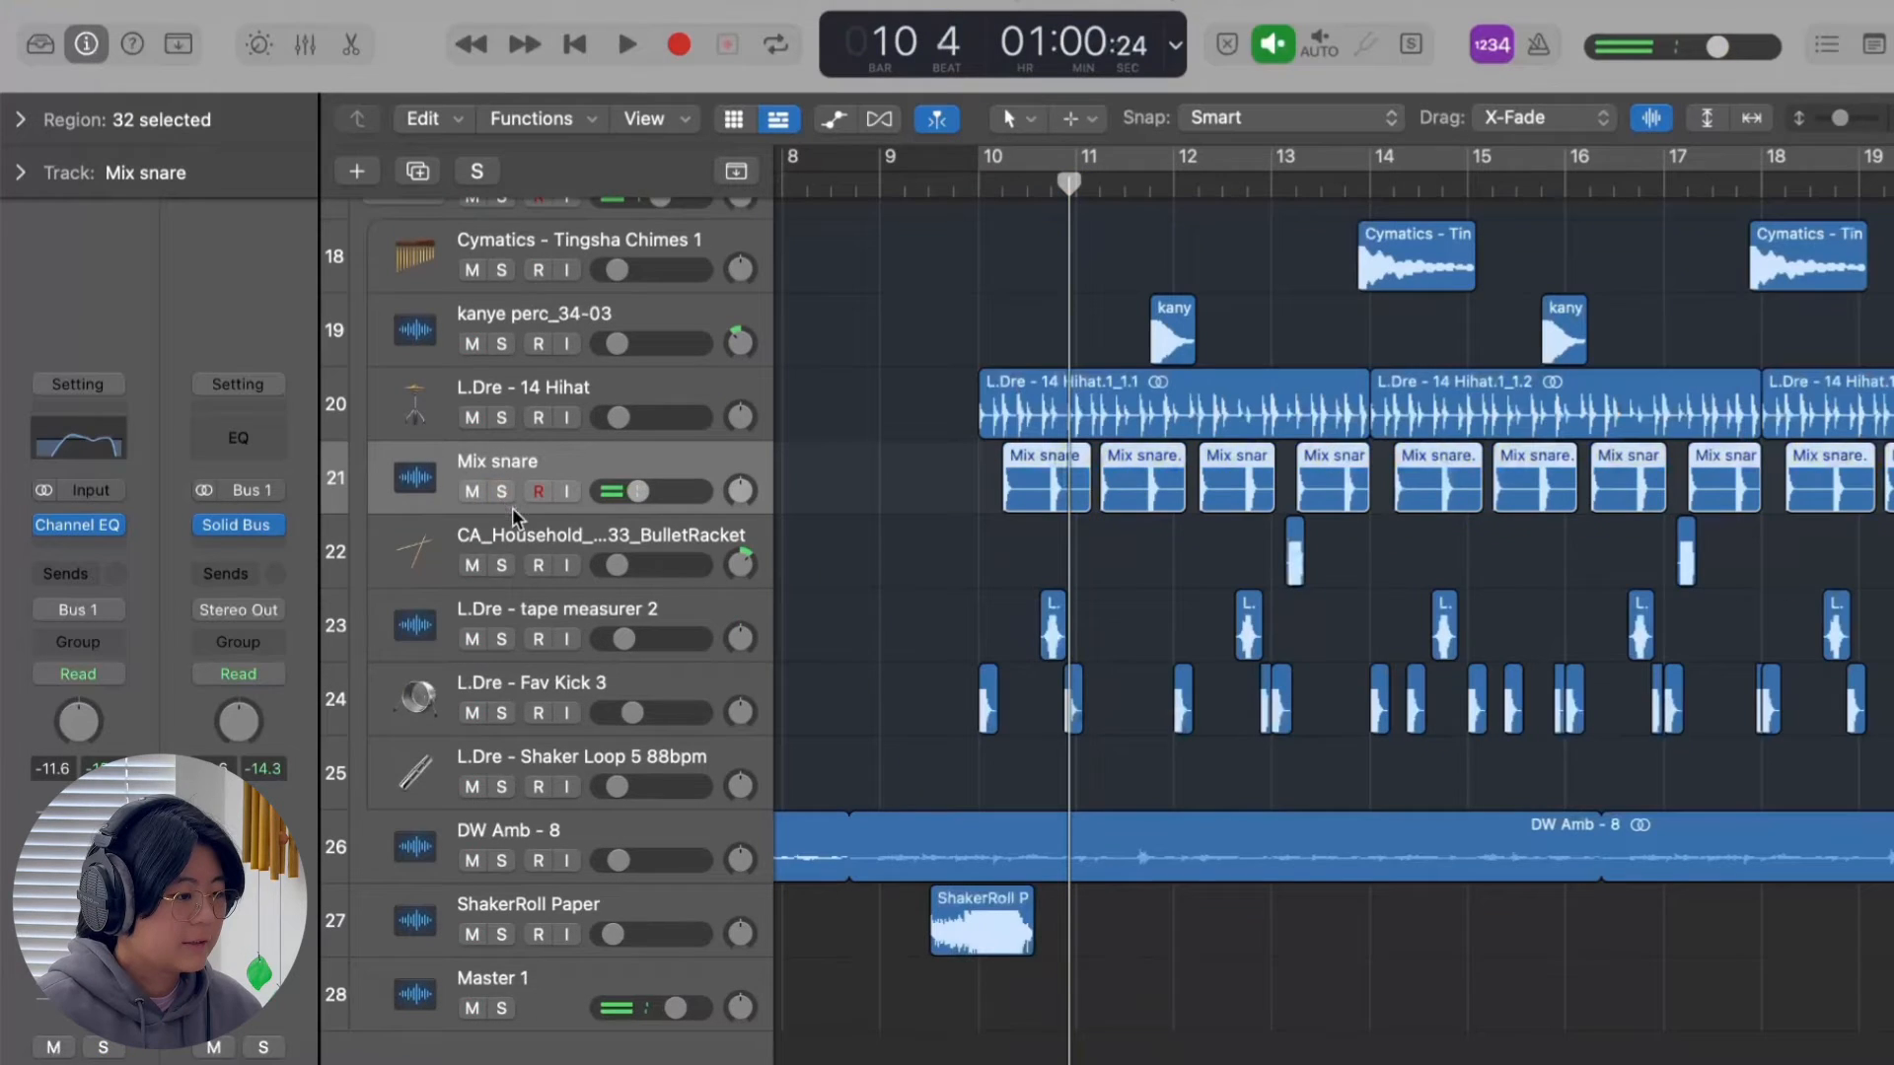
{"action": "left_click", "coordinate": [528, 542]}
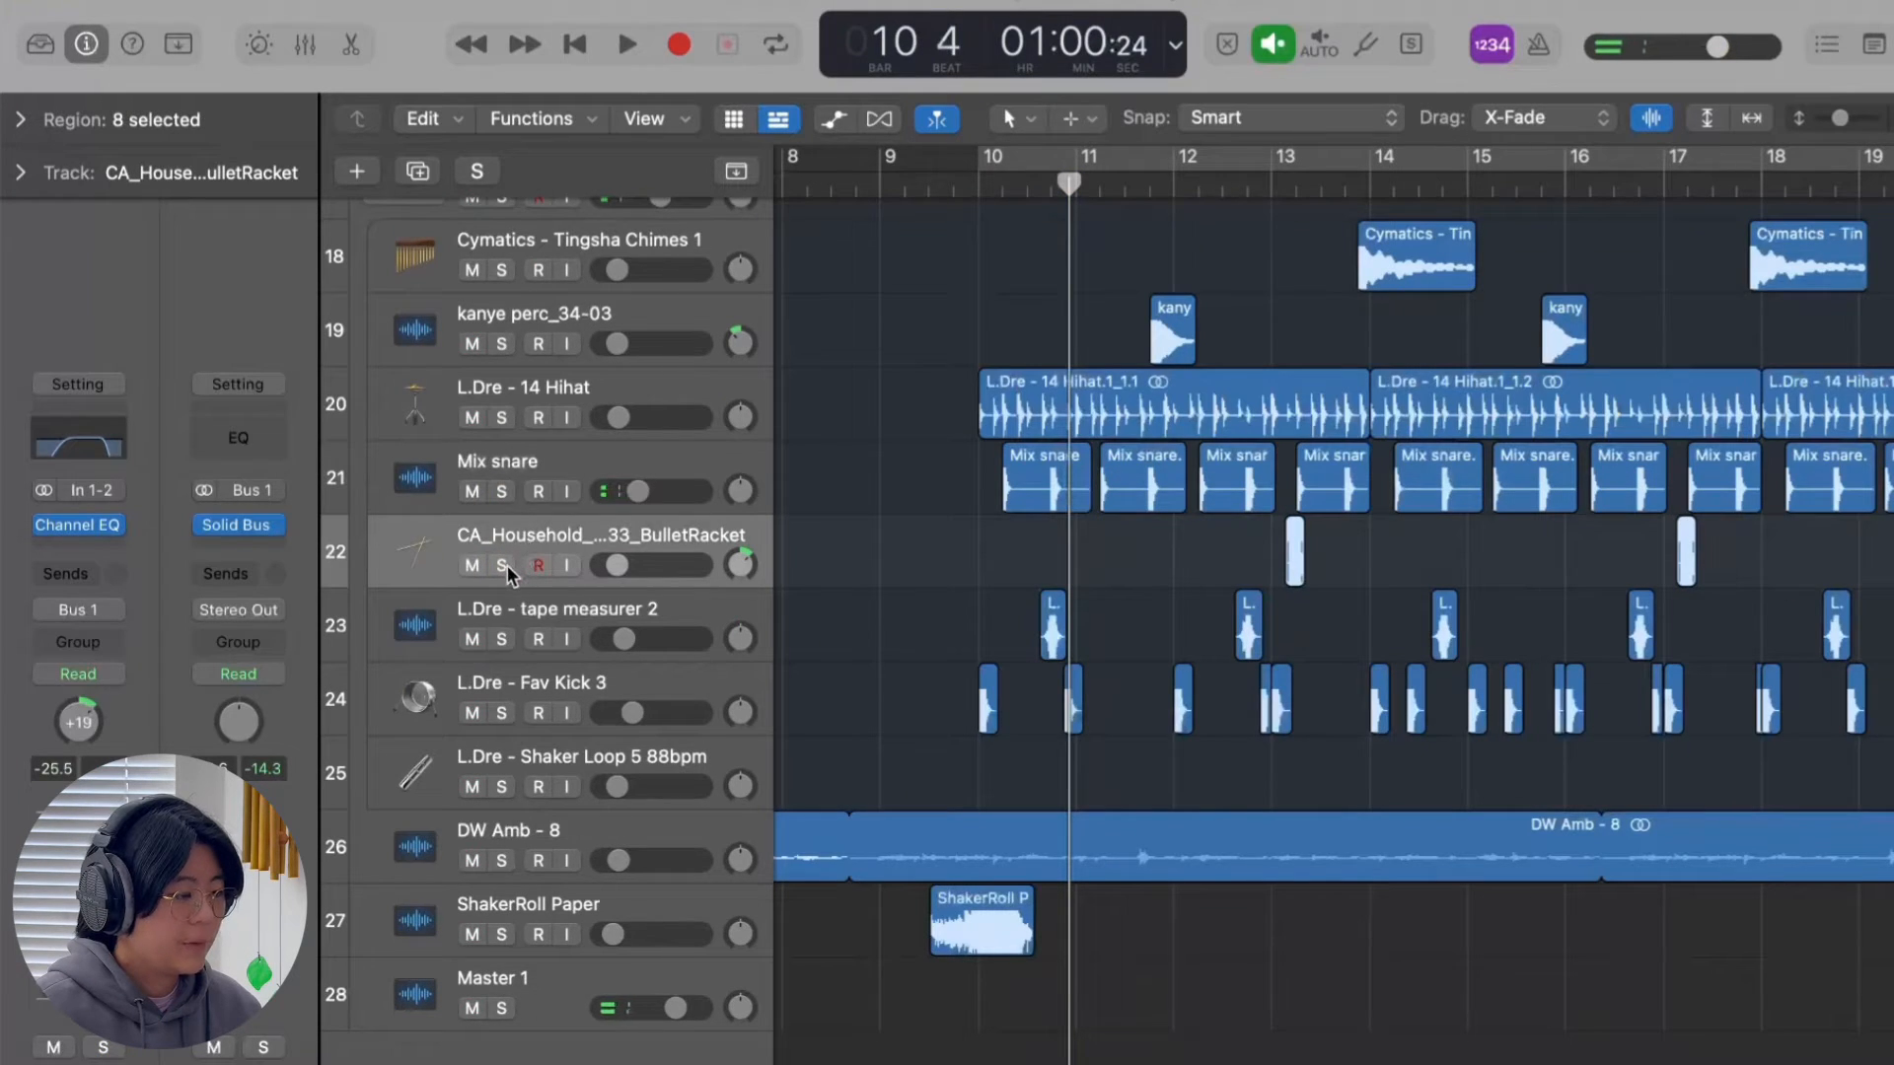
{"action": "left_click", "coordinate": [507, 565]}
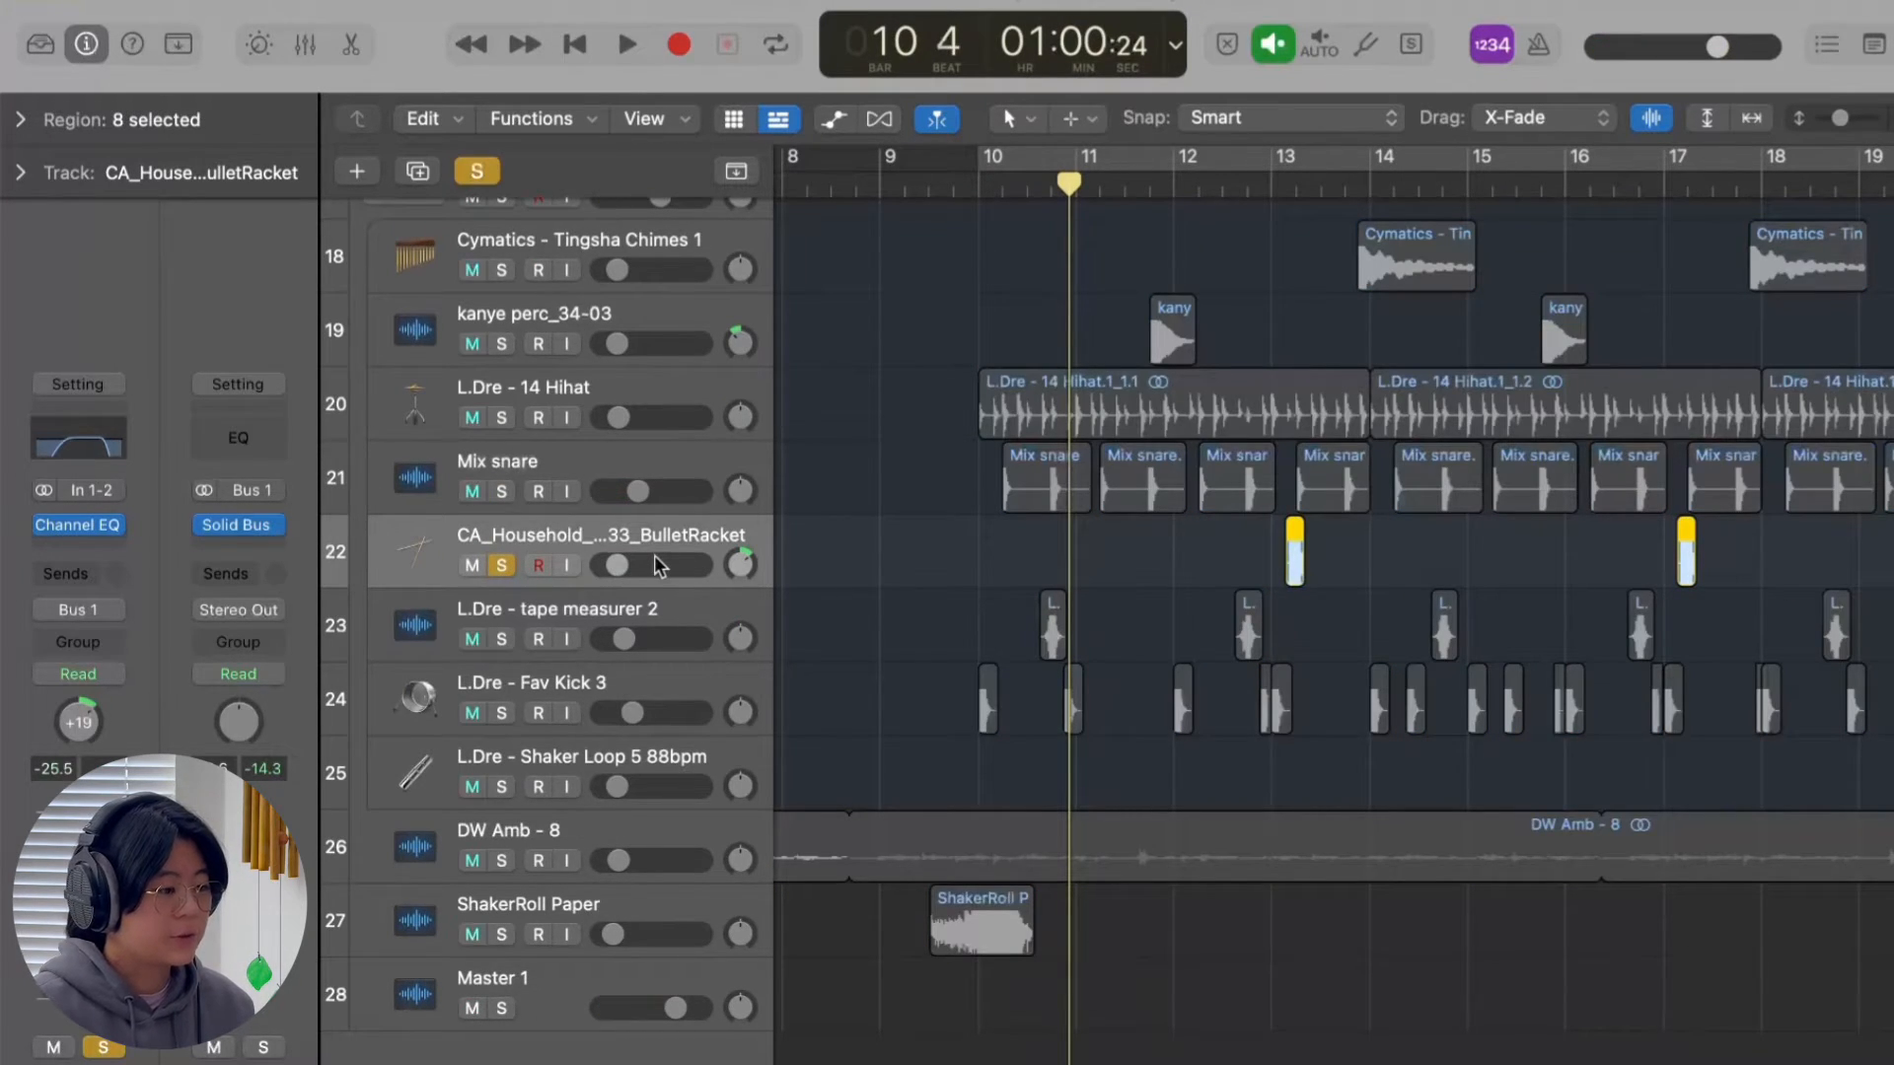
{"action": "left_click", "coordinate": [1265, 177]}
{"action": "key", "text": "space"}
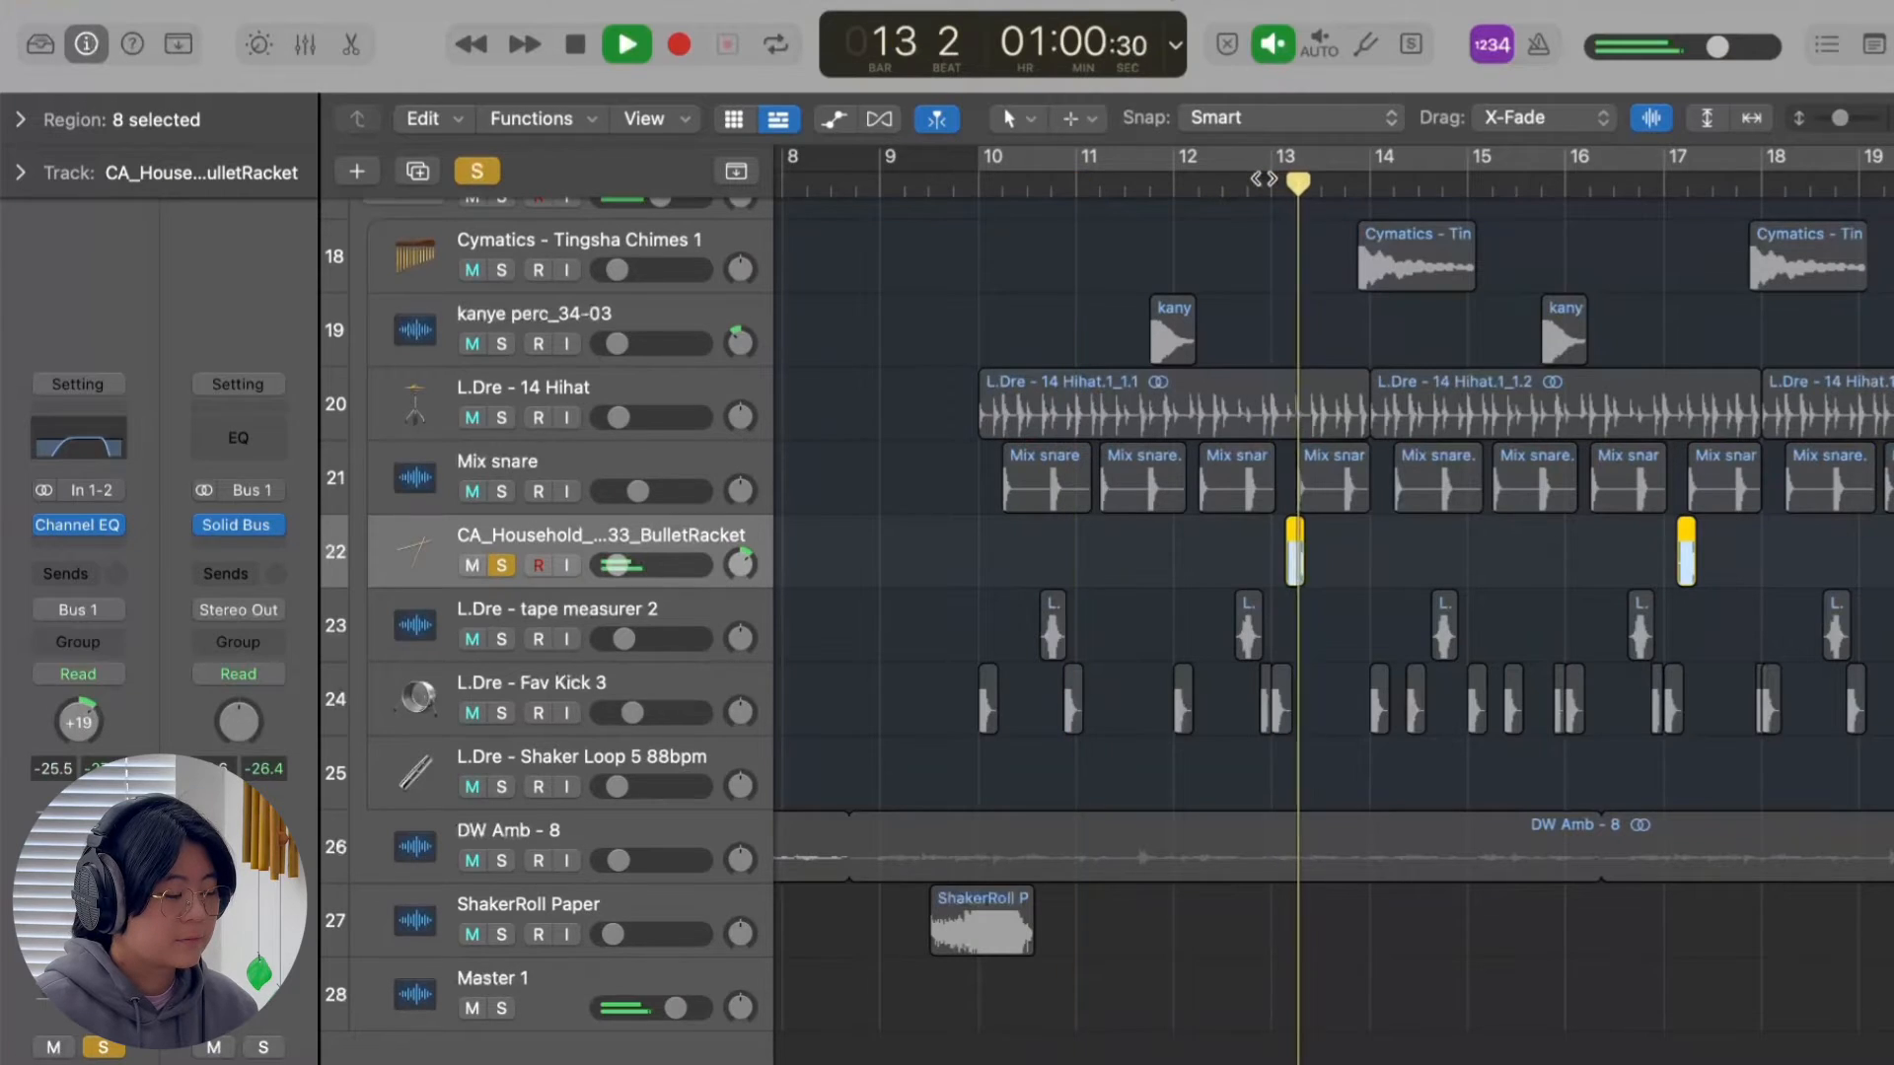
{"action": "key", "text": "space"}
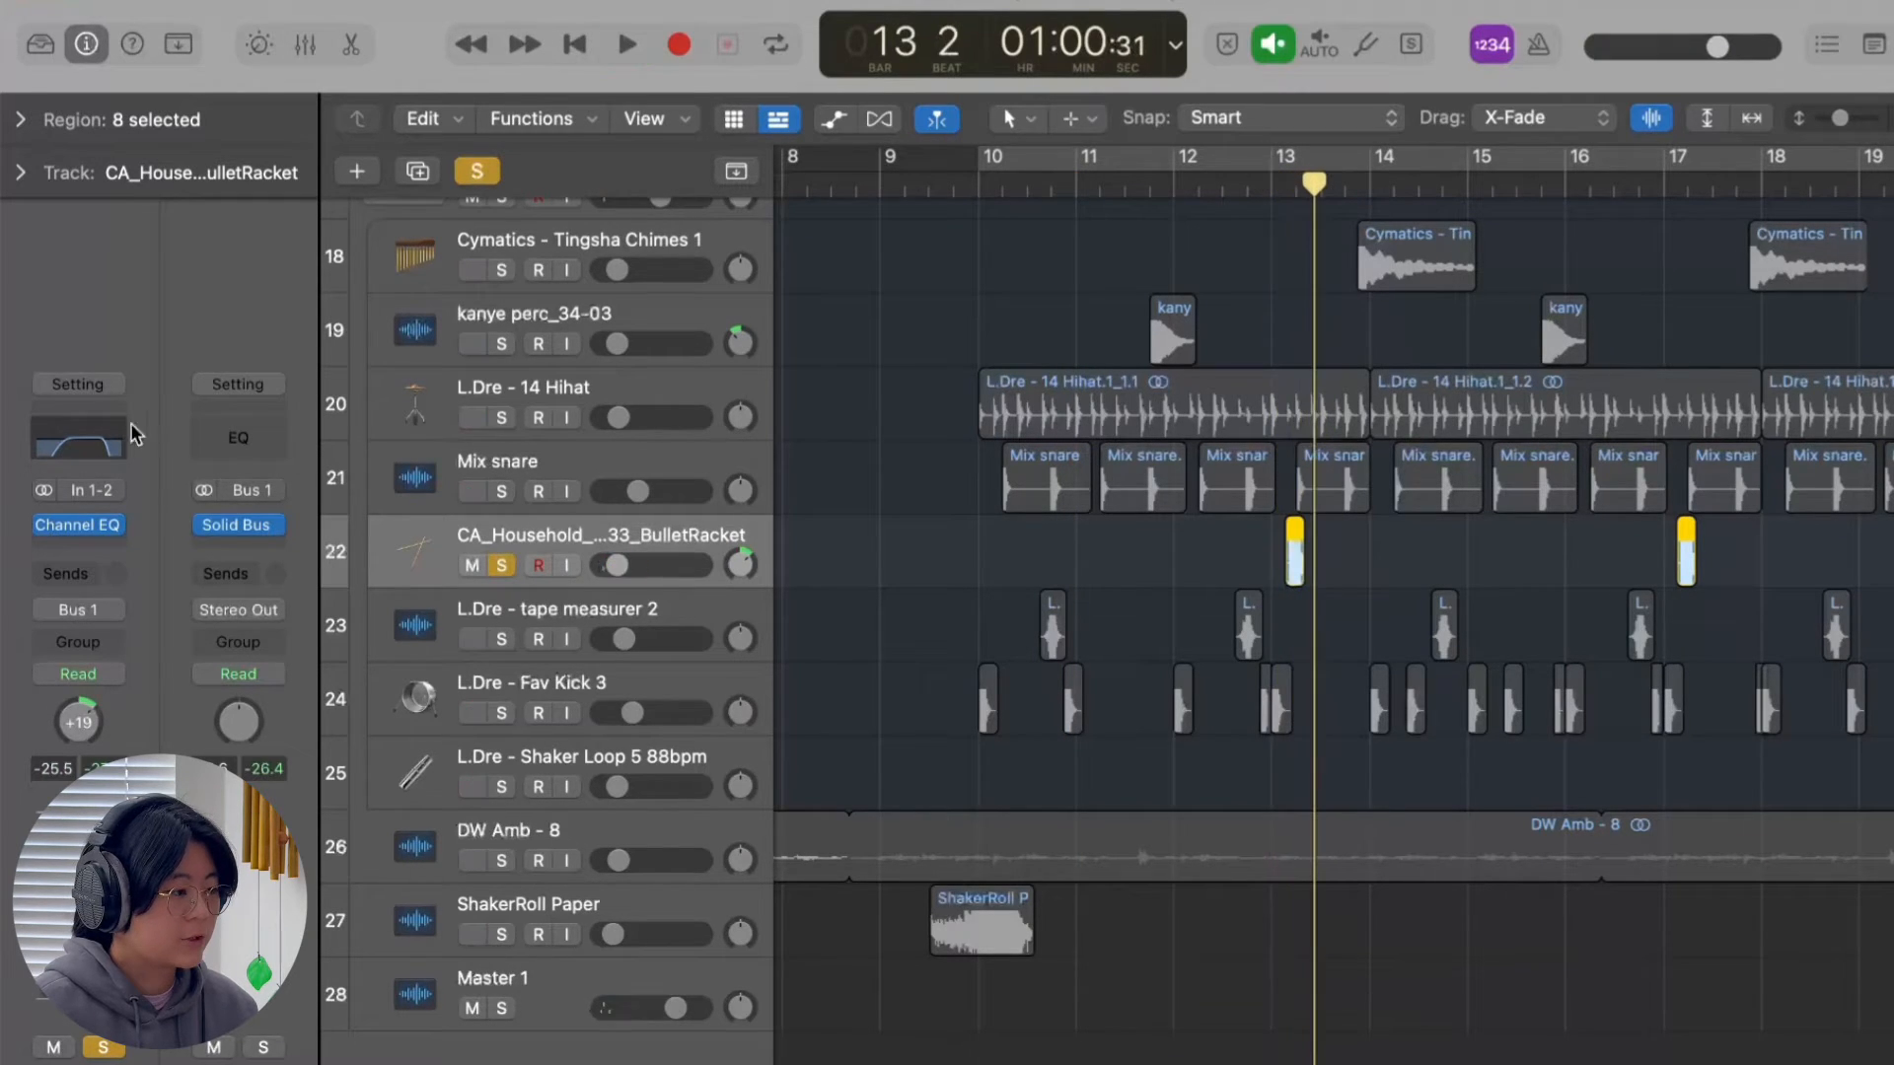
Solo only the L.Dre - tape measurer 2 track and examine its first region's timing against the snare hit above it.
{"action": "scroll", "coordinate": [769, 480], "scroll_direction": "down", "scroll_amount": 1}
{"action": "left_click", "coordinate": [501, 617]}
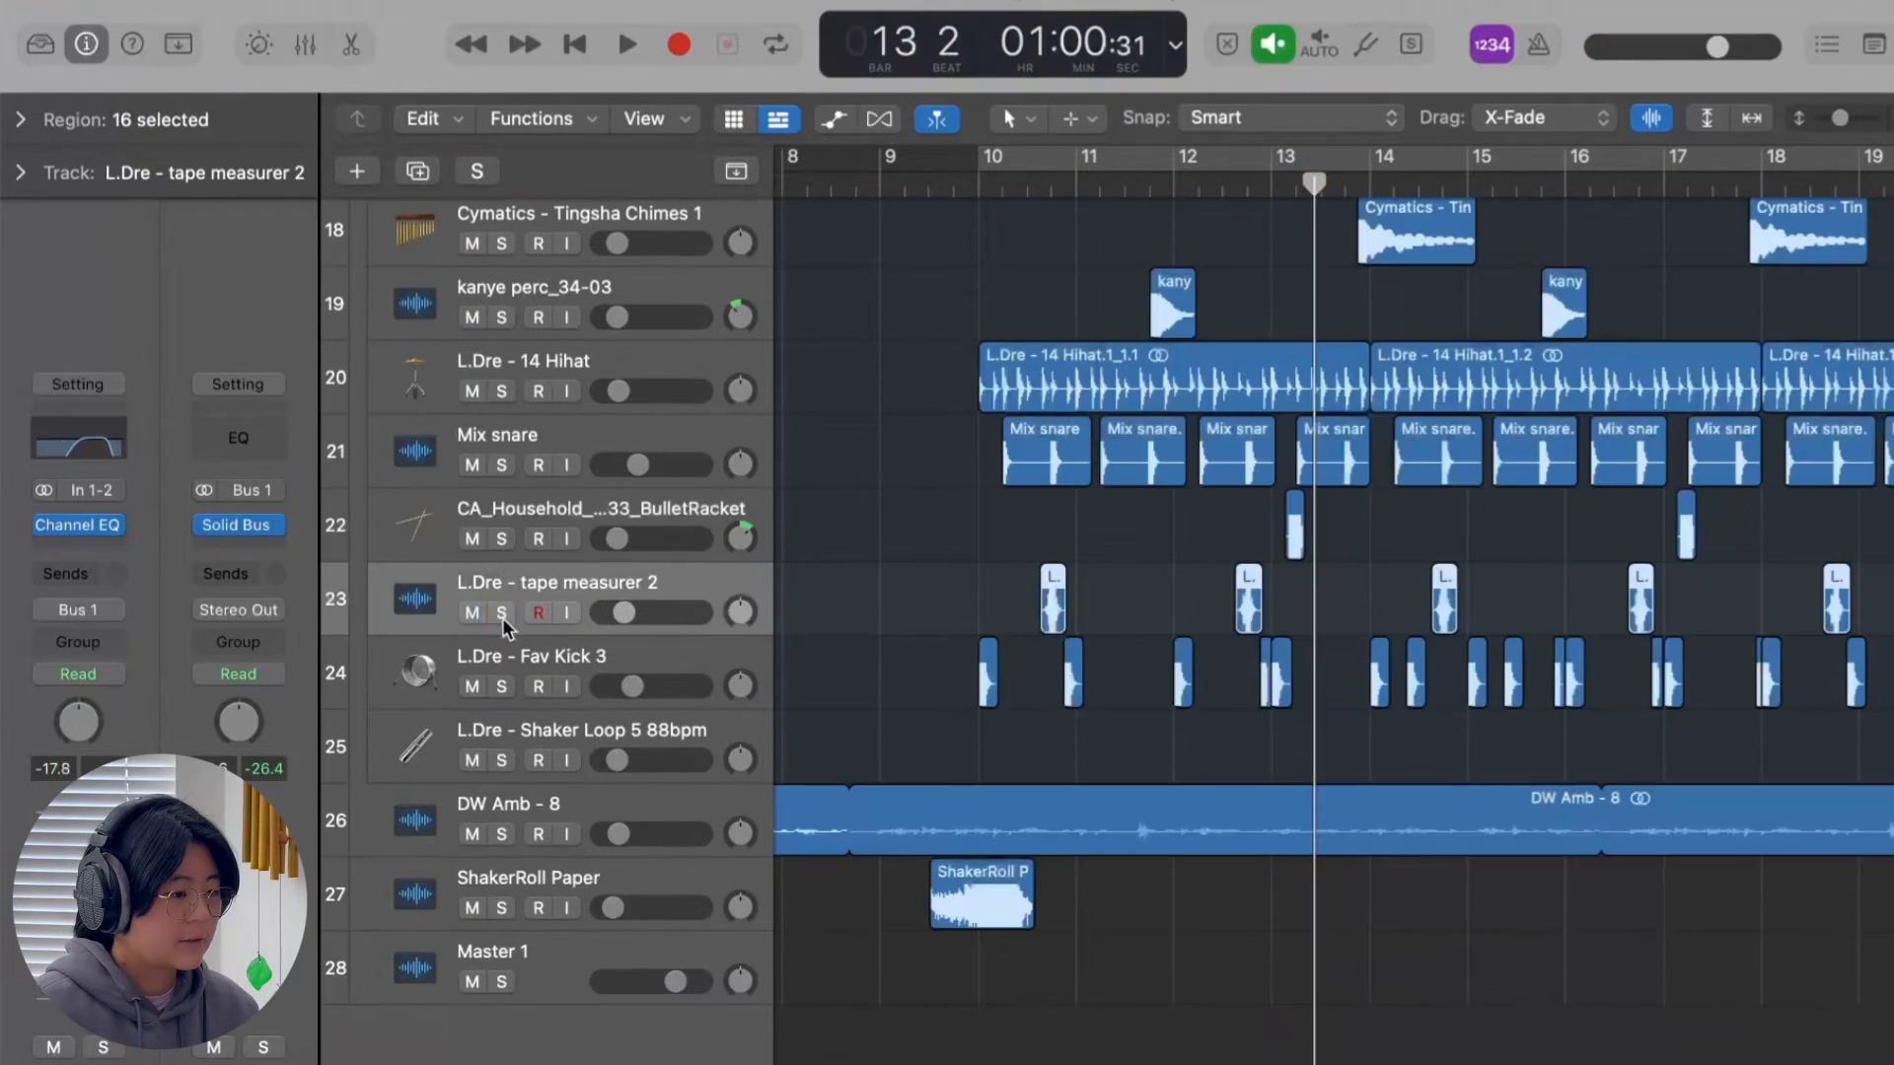
{"action": "key", "text": "super+Right"}
{"action": "key", "text": "super+Right"}
{"action": "key", "text": "super+Right"}
{"action": "key", "text": "super+Right"}
{"action": "key", "text": "super+Right"}
{"action": "key", "text": "super+Right"}
{"action": "key", "text": "super+Right"}
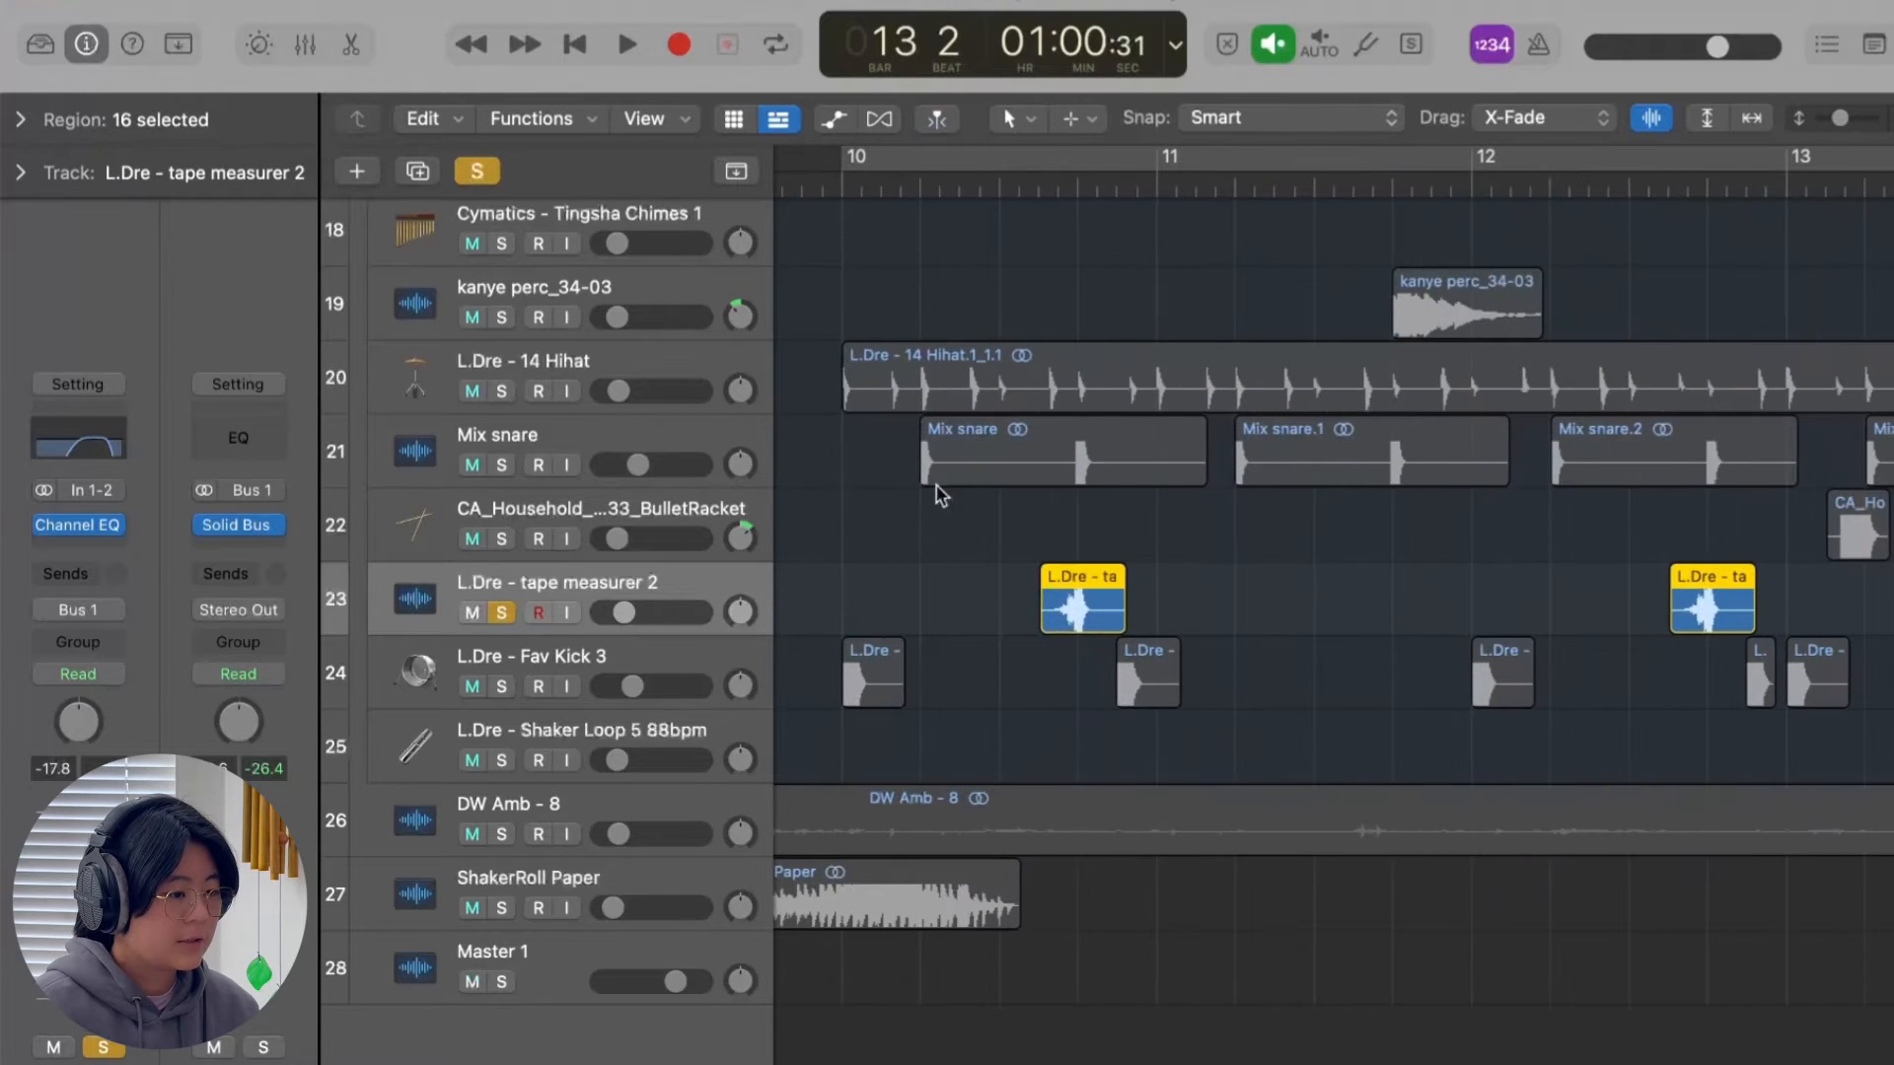
{"action": "key", "text": "super+Right"}
{"action": "key", "text": "super+Right"}
{"action": "key", "text": "super+Right"}
{"action": "key", "text": "super+Right"}
{"action": "key", "text": "super+Right"}
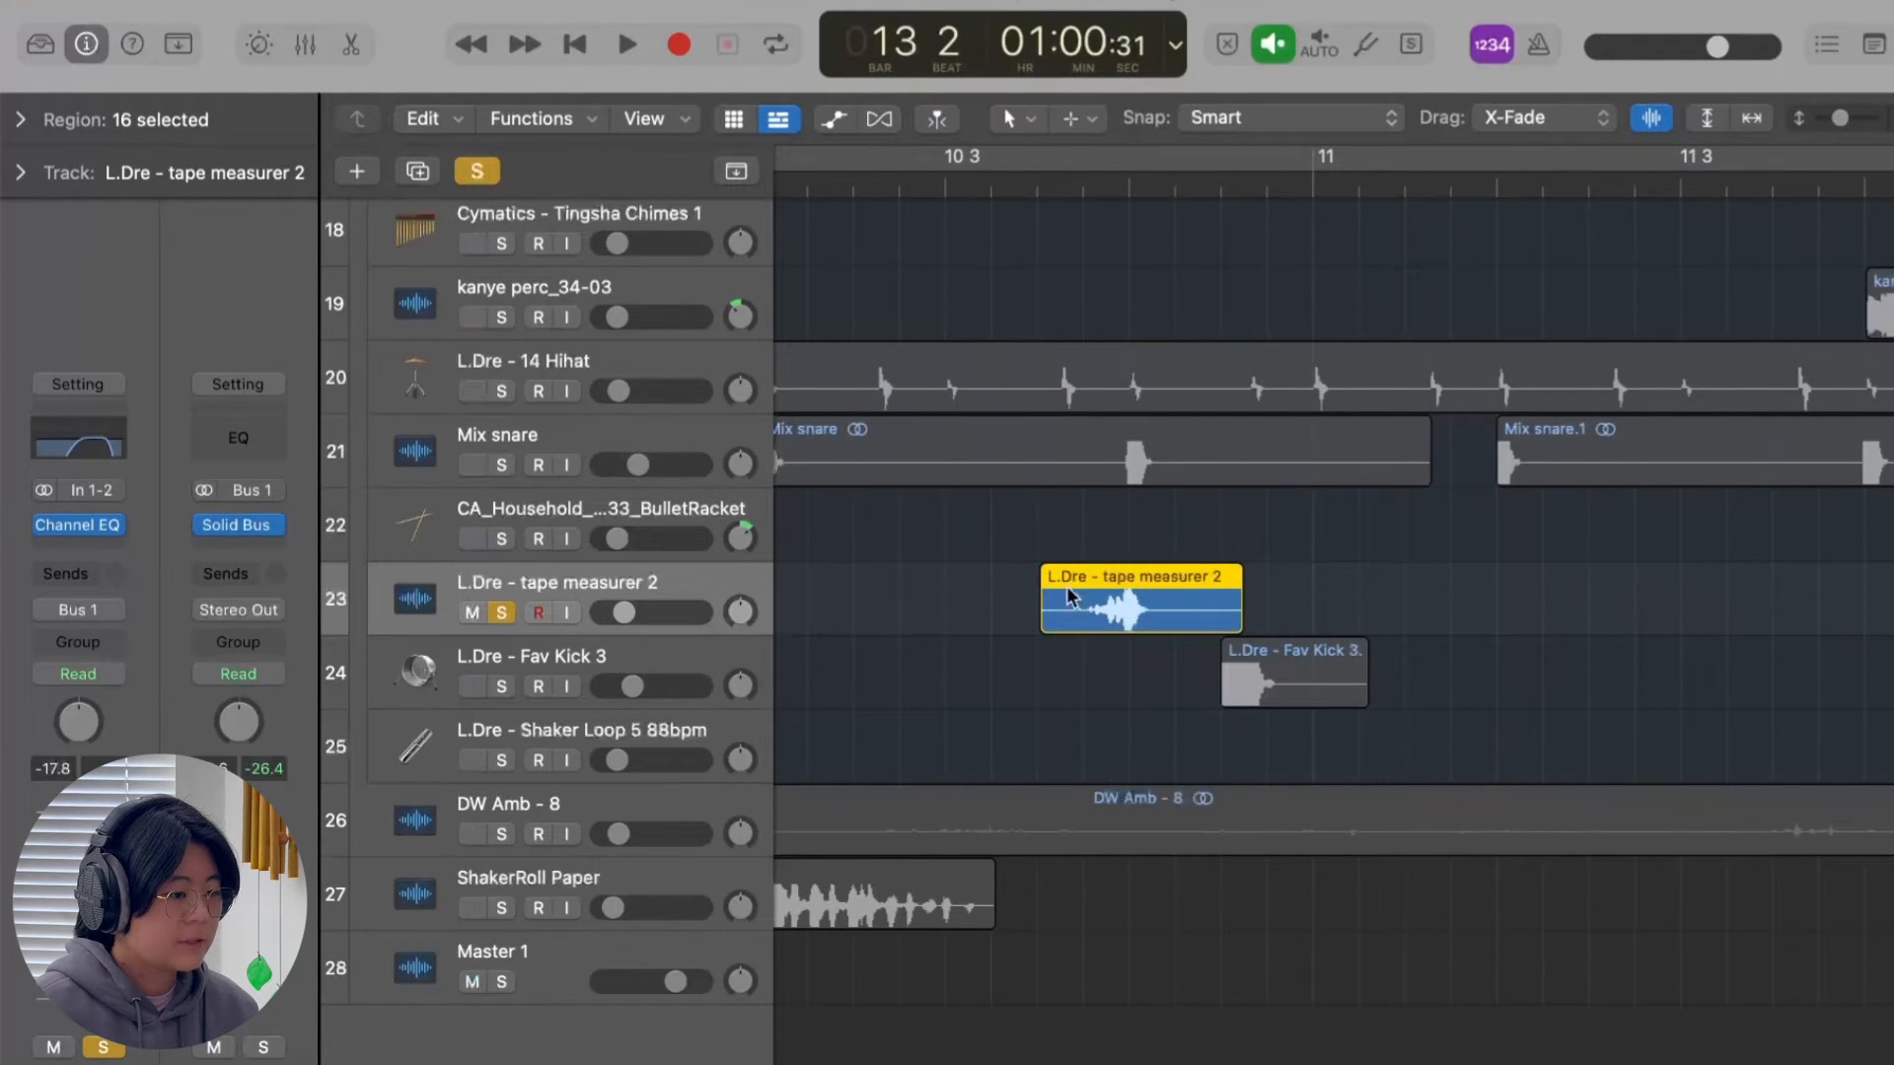
{"action": "key", "text": "super+Left"}
{"action": "key", "text": "super+Left"}
{"action": "key", "text": "super+Left"}
{"action": "key", "text": "super+Left"}
{"action": "key", "text": "super+Left"}
{"action": "key", "text": "super+Left"}
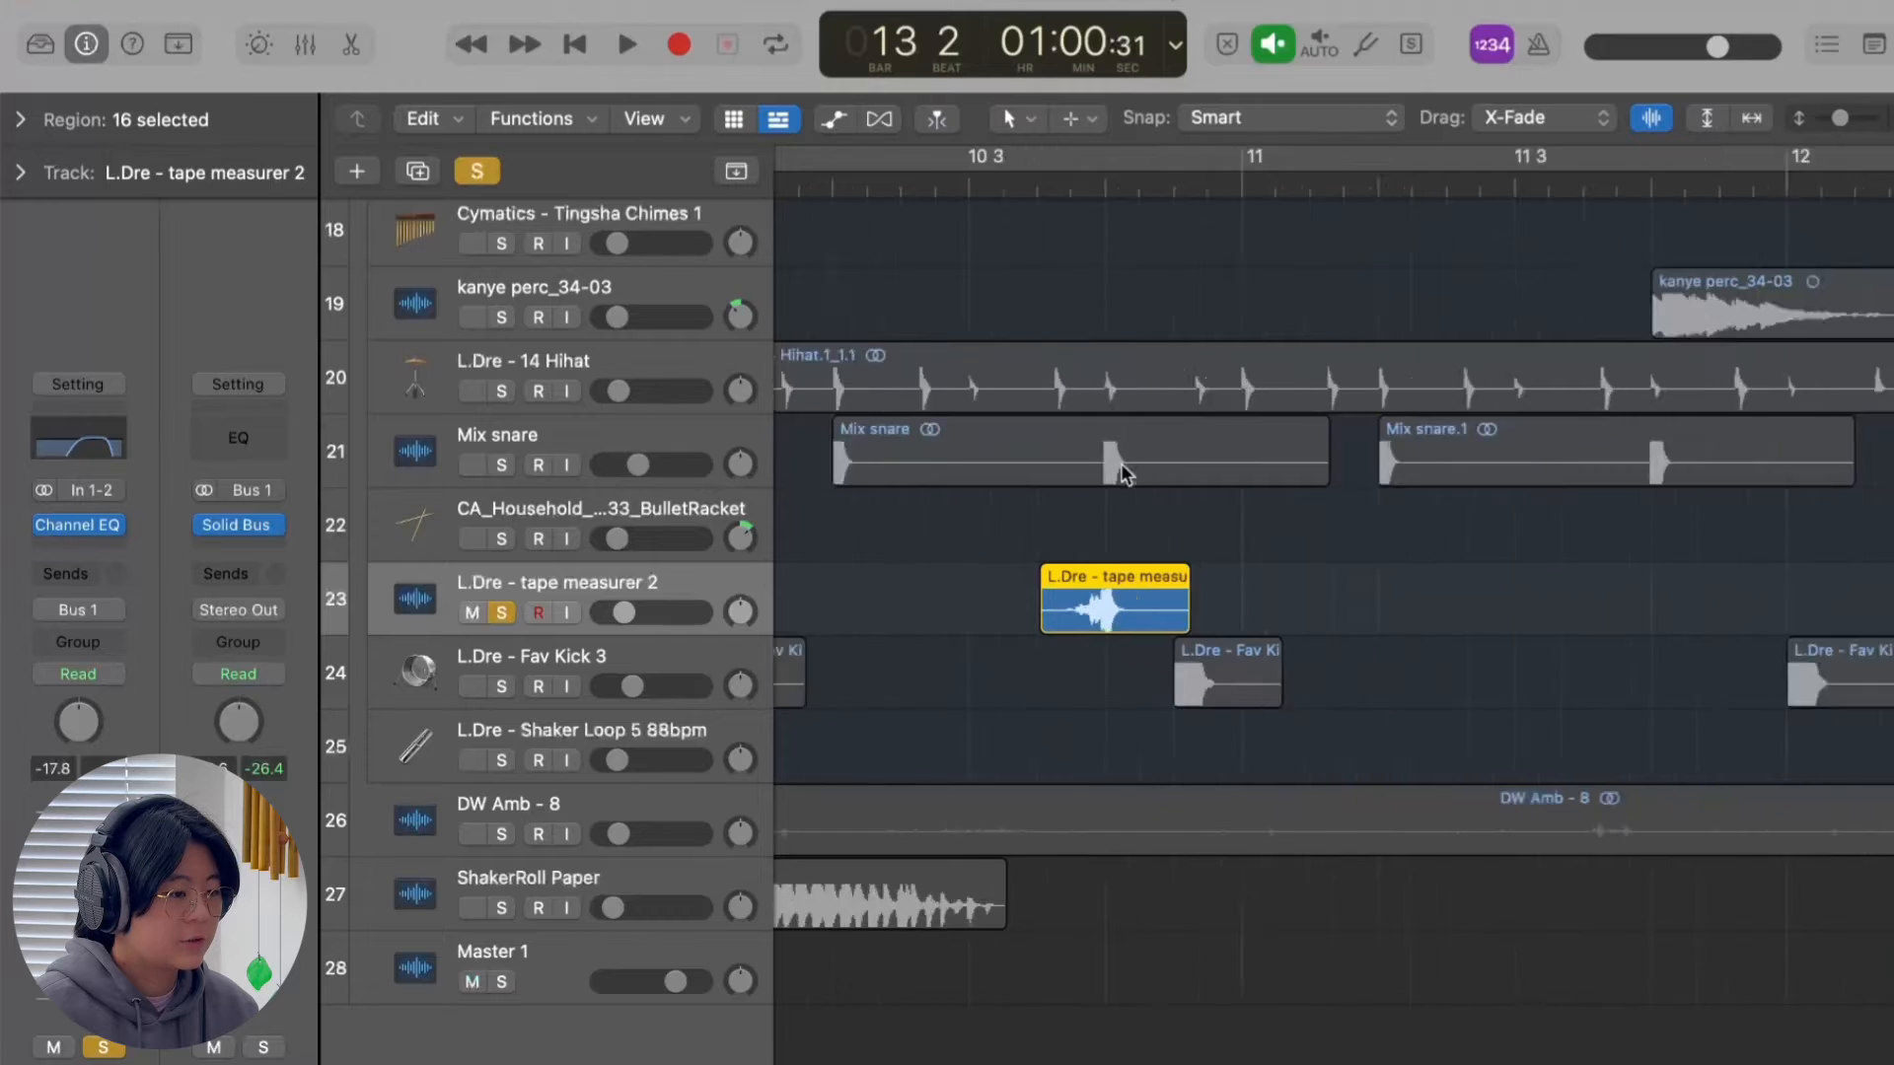
Solo Mix snare together with tape measurer 2 and play both from bar 10 to hear them layered.
{"action": "left_click", "coordinate": [493, 465]}
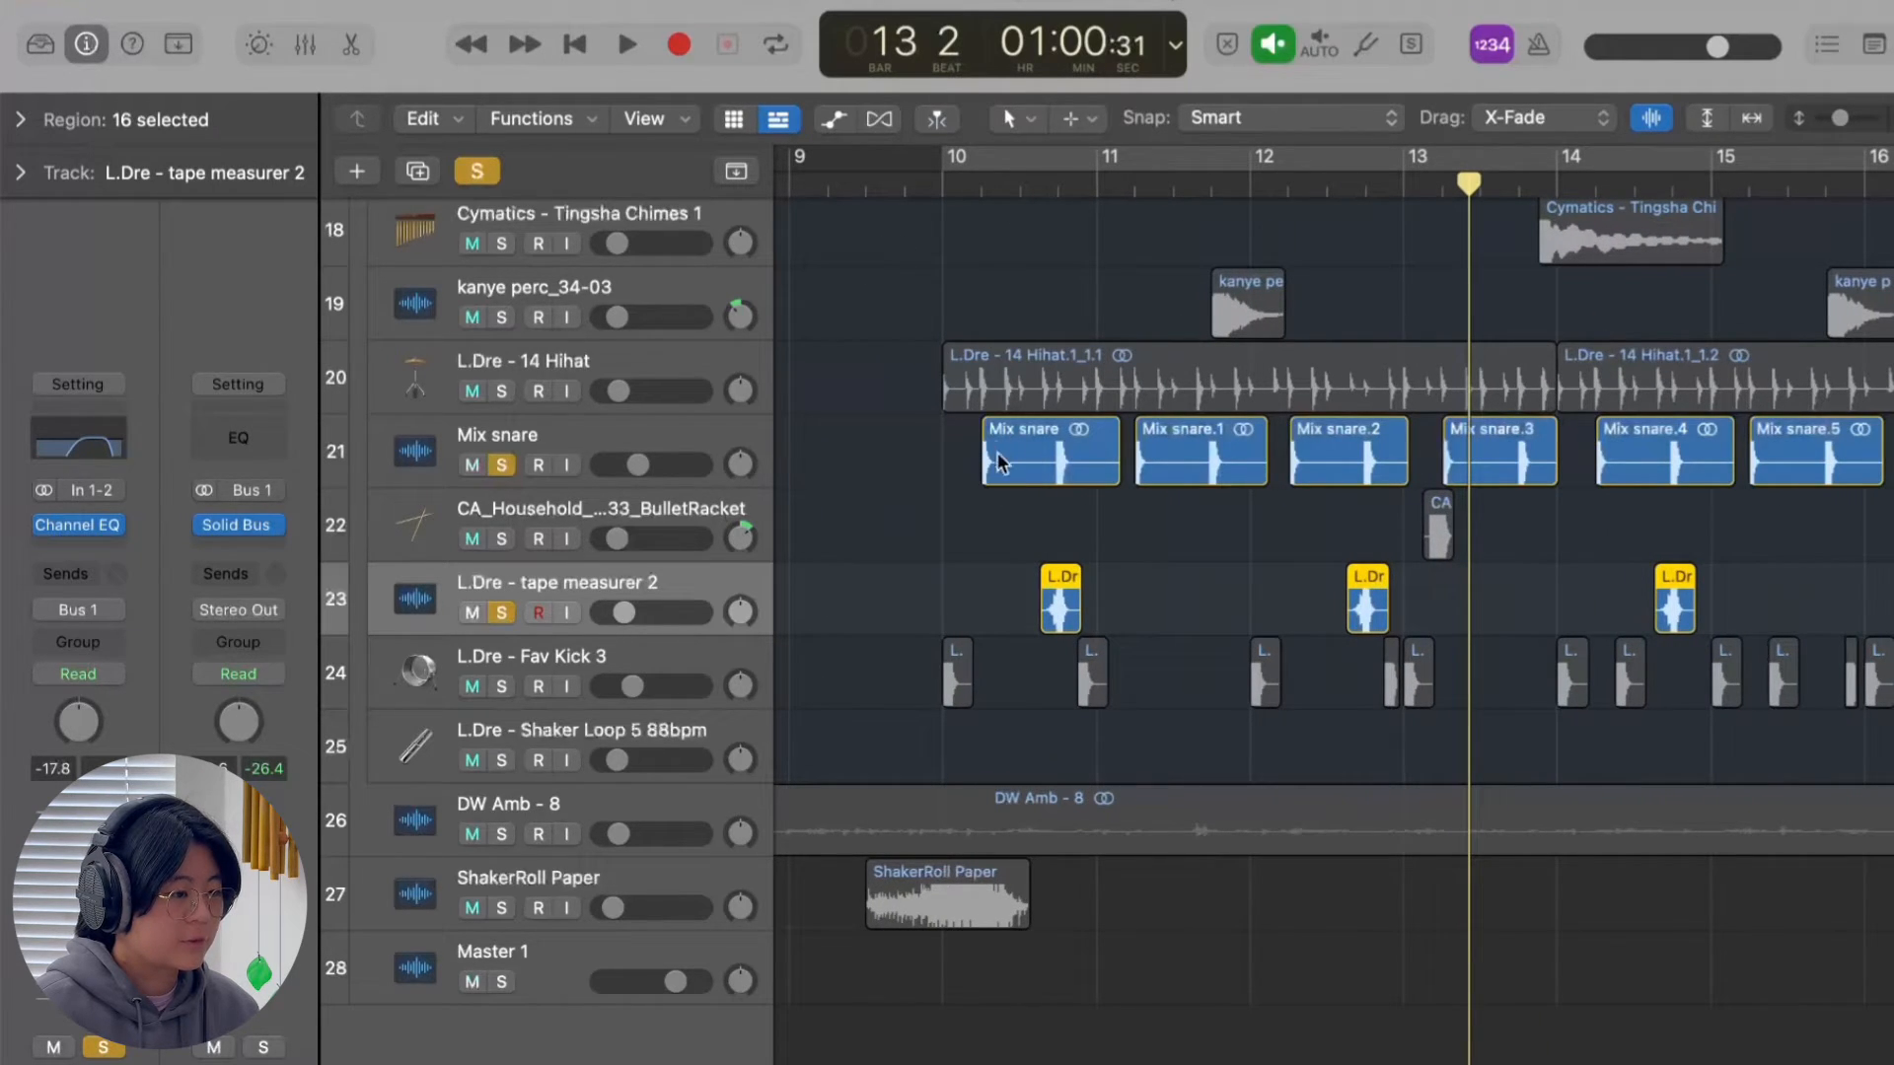
{"action": "key", "text": "space"}
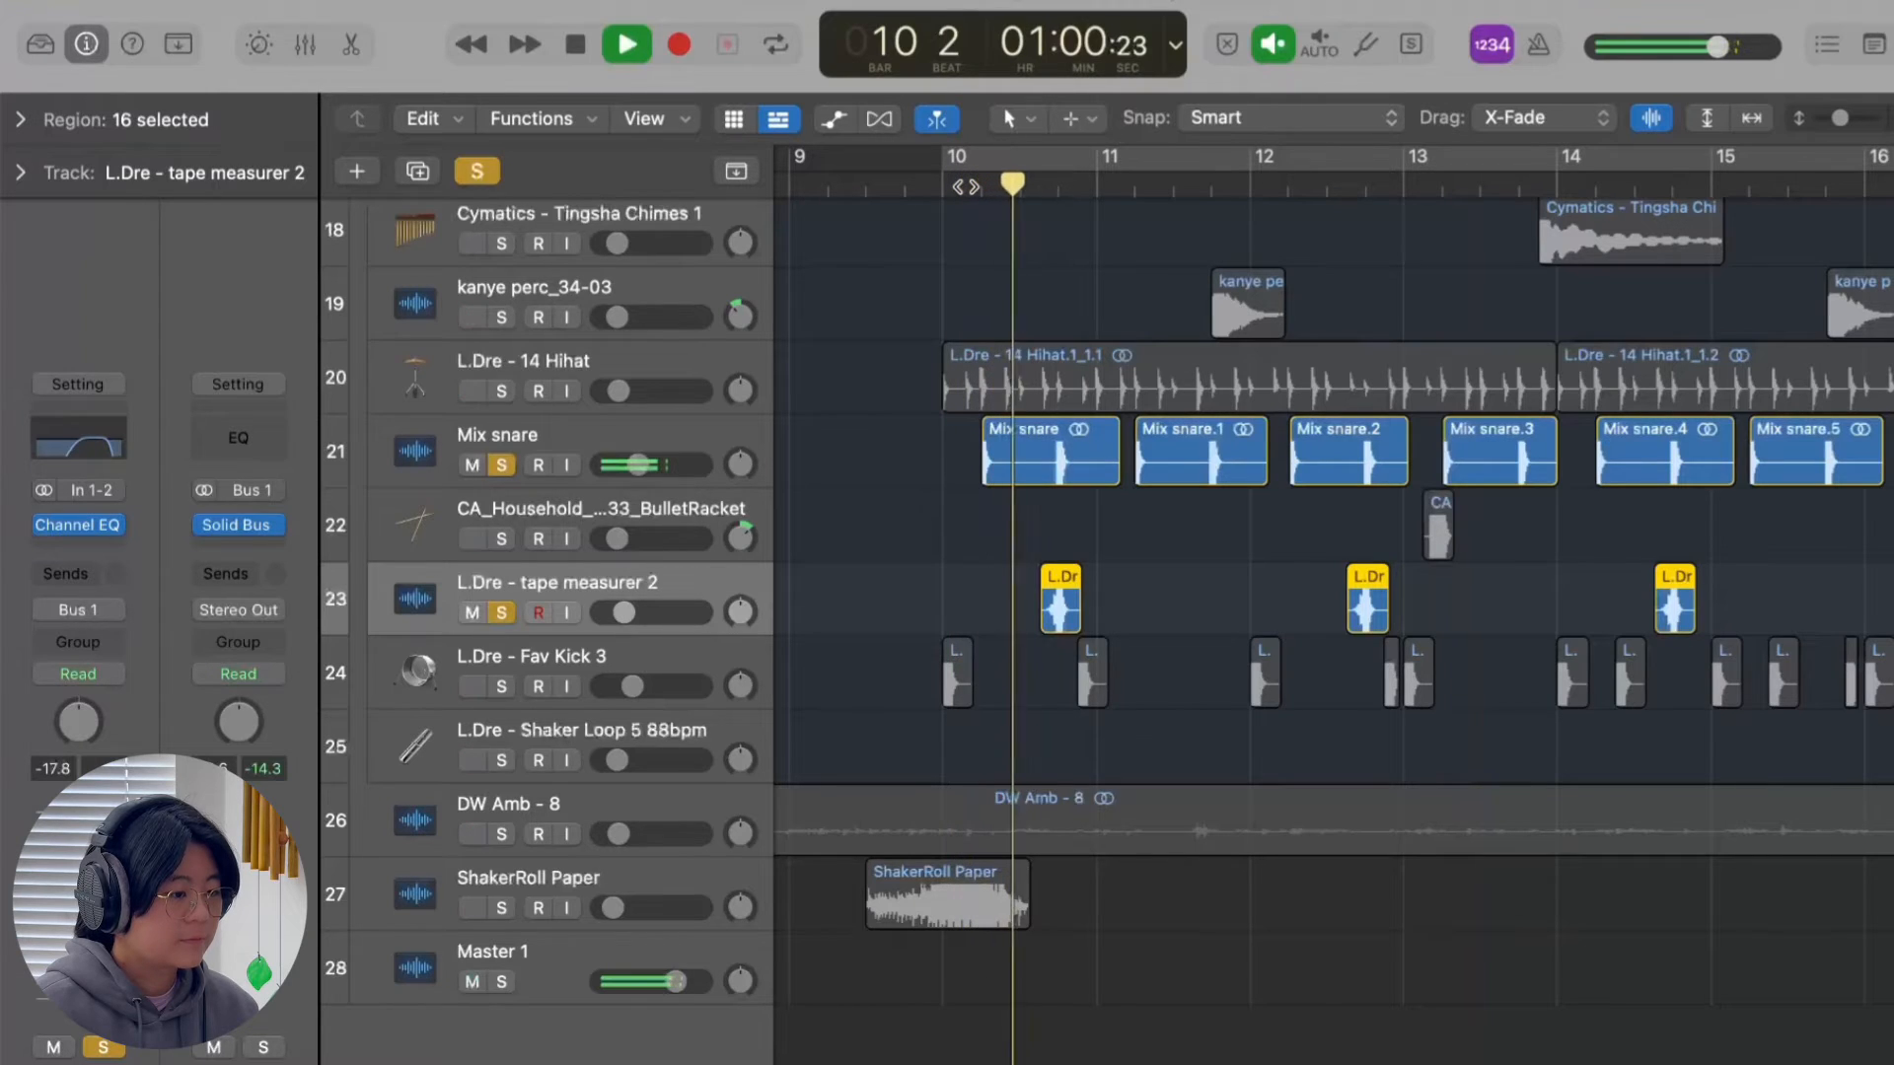
{"action": "key", "text": "space"}
{"action": "key", "text": "super+Right"}
{"action": "key", "text": "super+Right"}
{"action": "key", "text": "super+Right"}
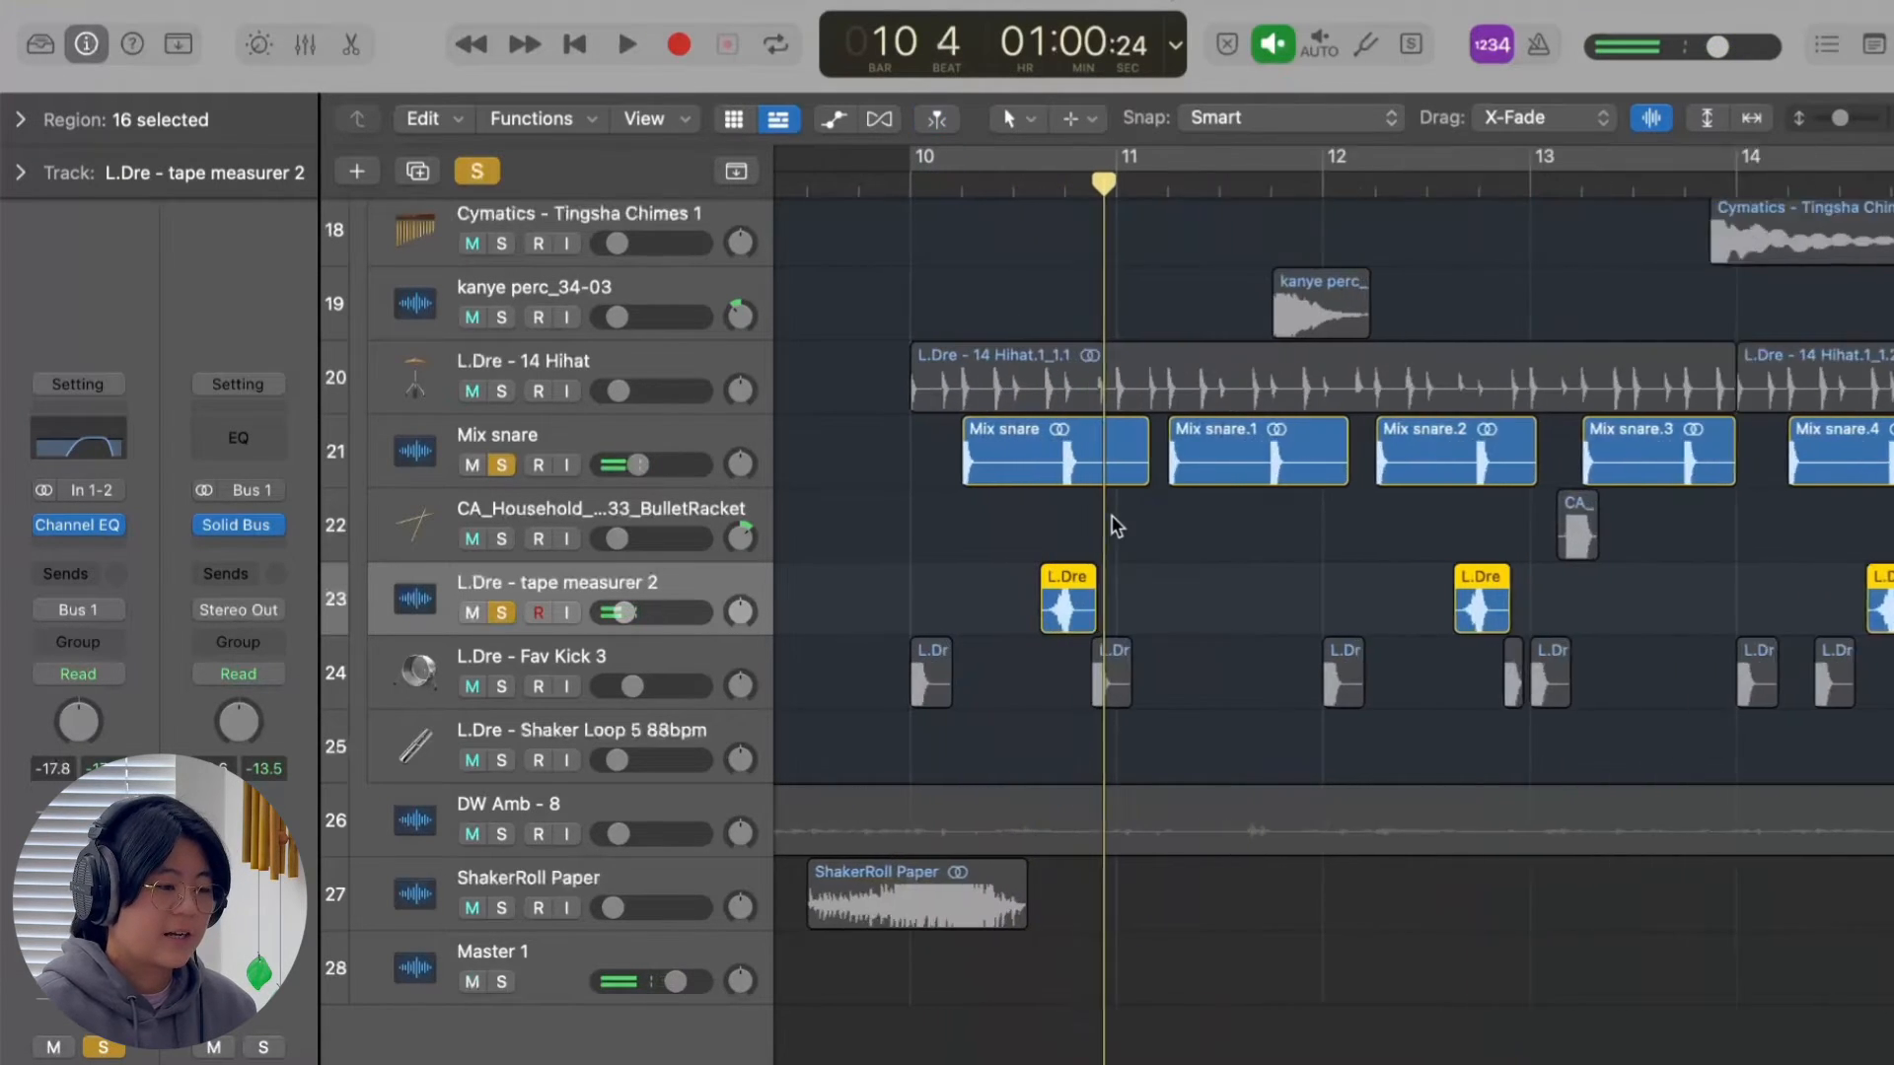
Clear the snare and tape measurer solos, solo L.Dre - Shaker Loop 5 88bpm and play it from bar 30.
{"action": "scroll", "coordinate": [743, 606], "scroll_direction": "down", "scroll_amount": 1}
{"action": "key", "text": "super+Left"}
{"action": "key", "text": "super+Left"}
{"action": "key", "text": "super+Left"}
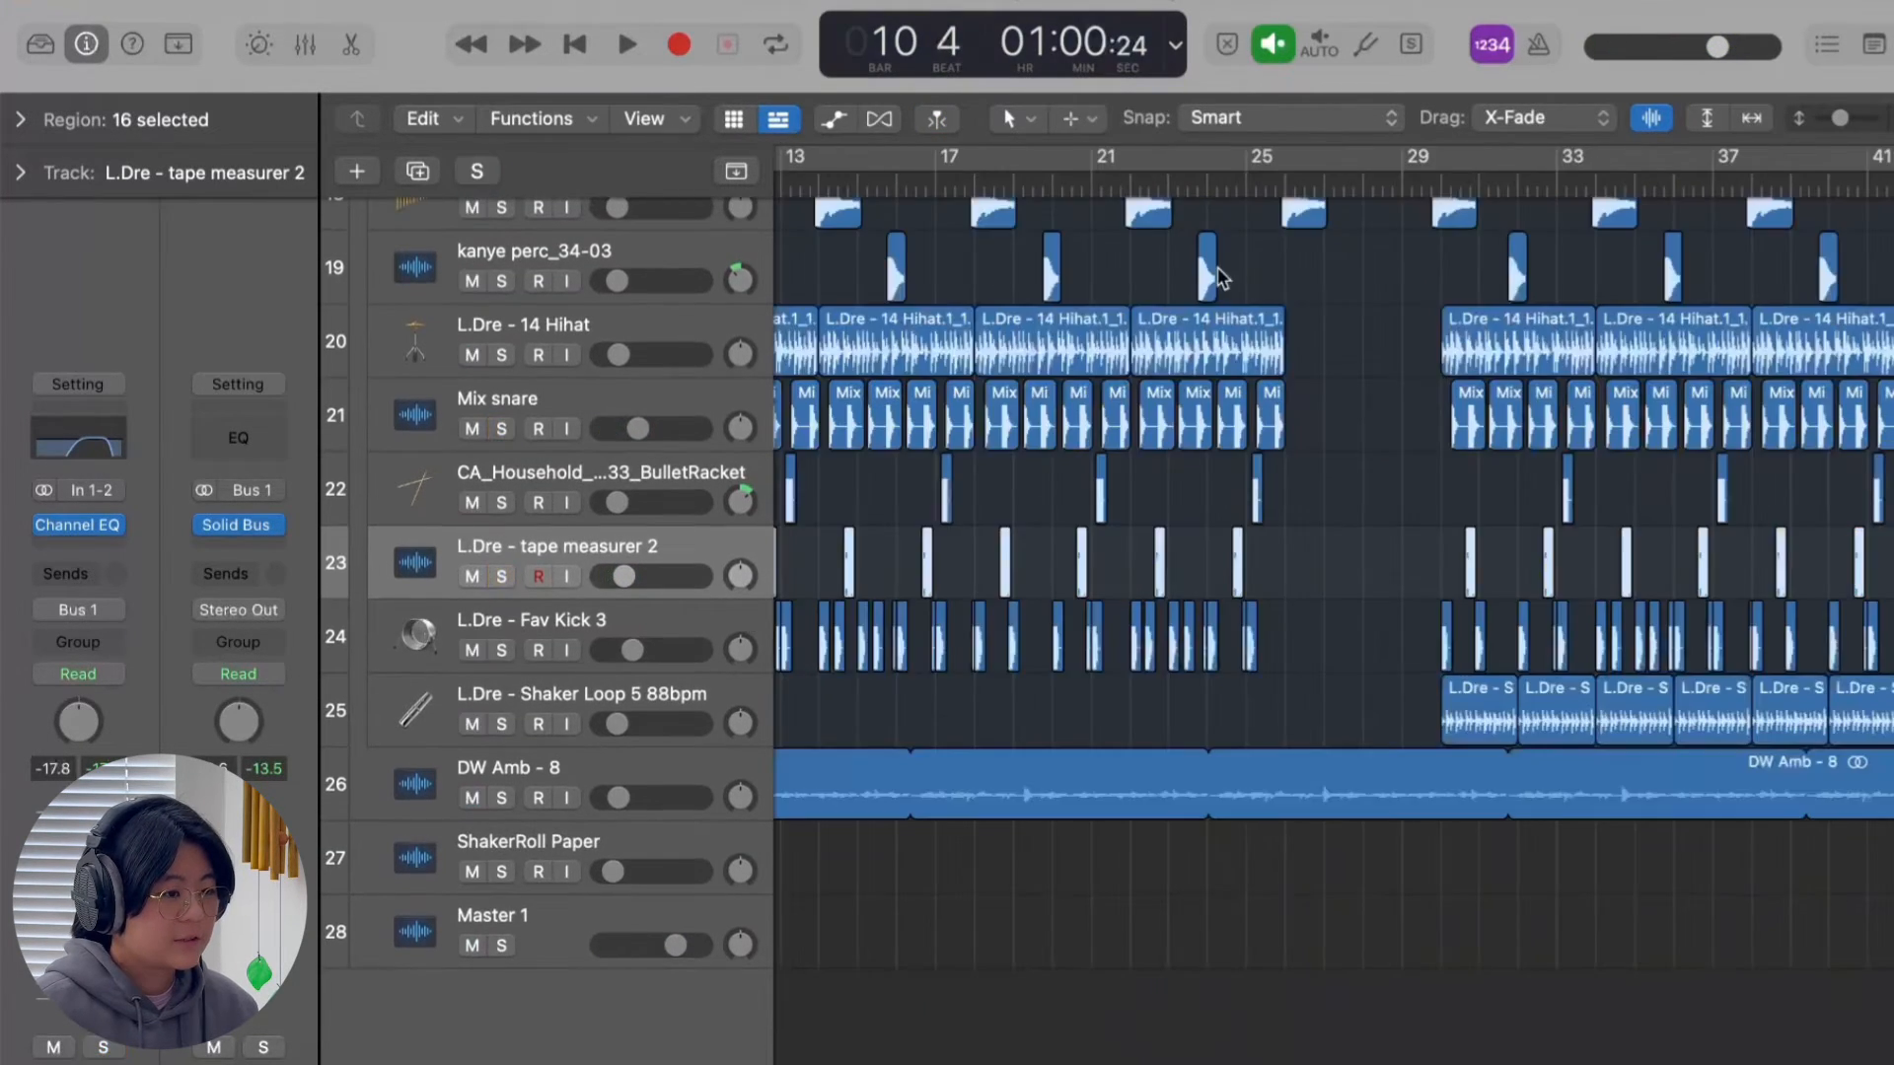
{"action": "left_click", "coordinate": [1313, 186]}
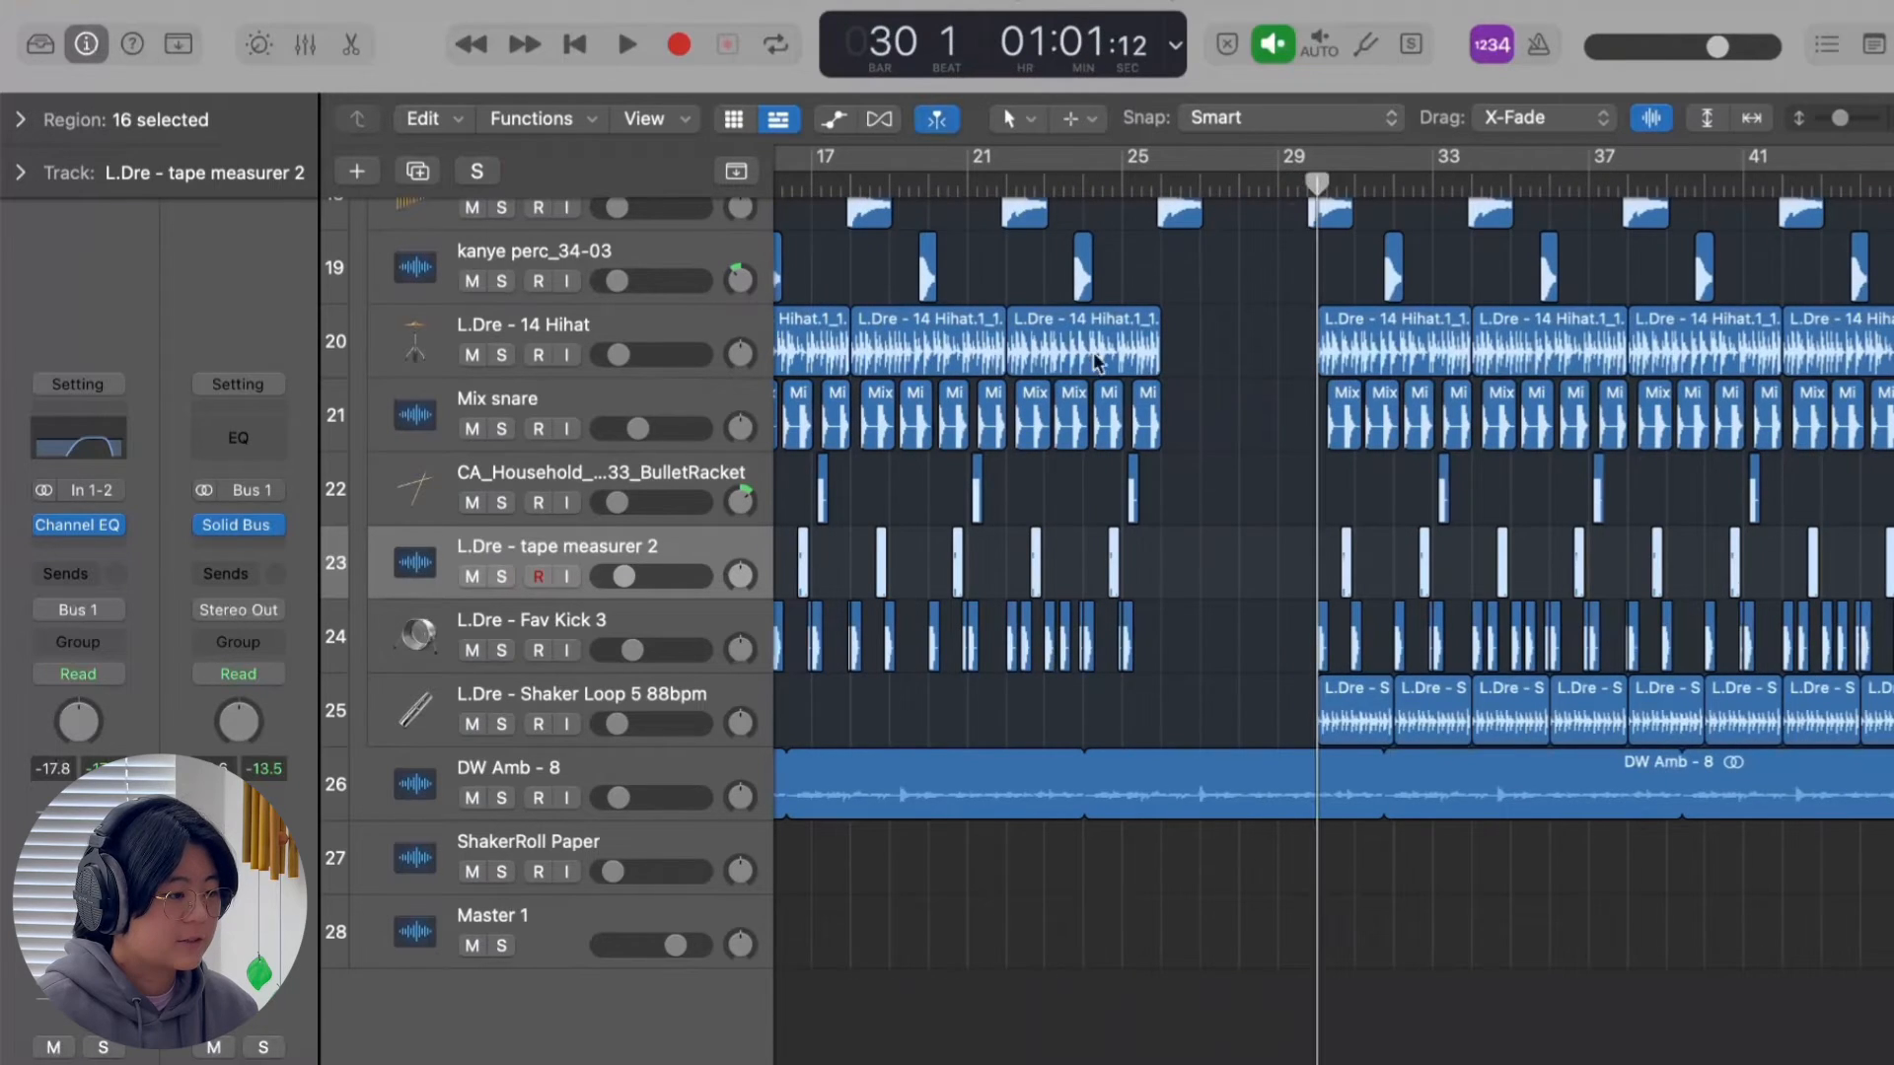
{"action": "left_click", "coordinate": [501, 724]}
{"action": "key", "text": "super+Right"}
{"action": "key", "text": "super+Right"}
{"action": "key", "text": "super+Right"}
{"action": "key", "text": "super+Right"}
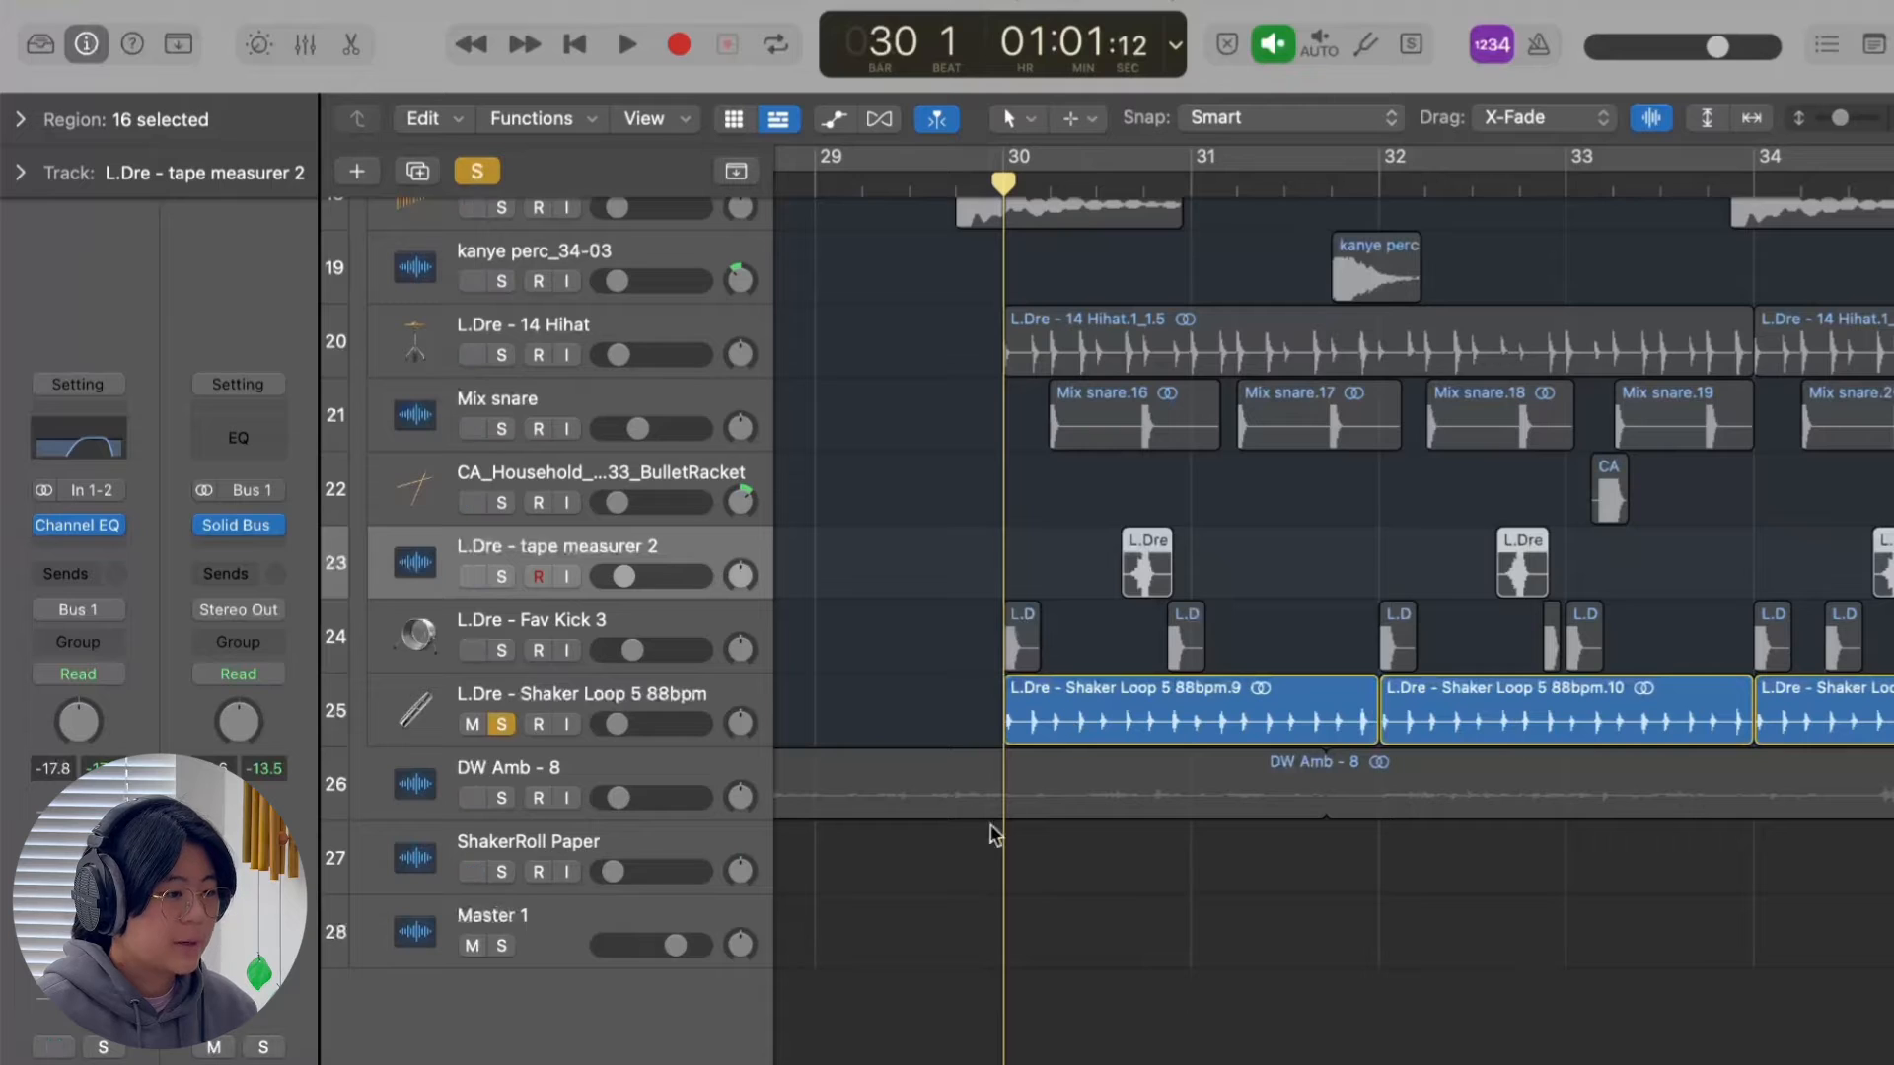
{"action": "key", "text": "space"}
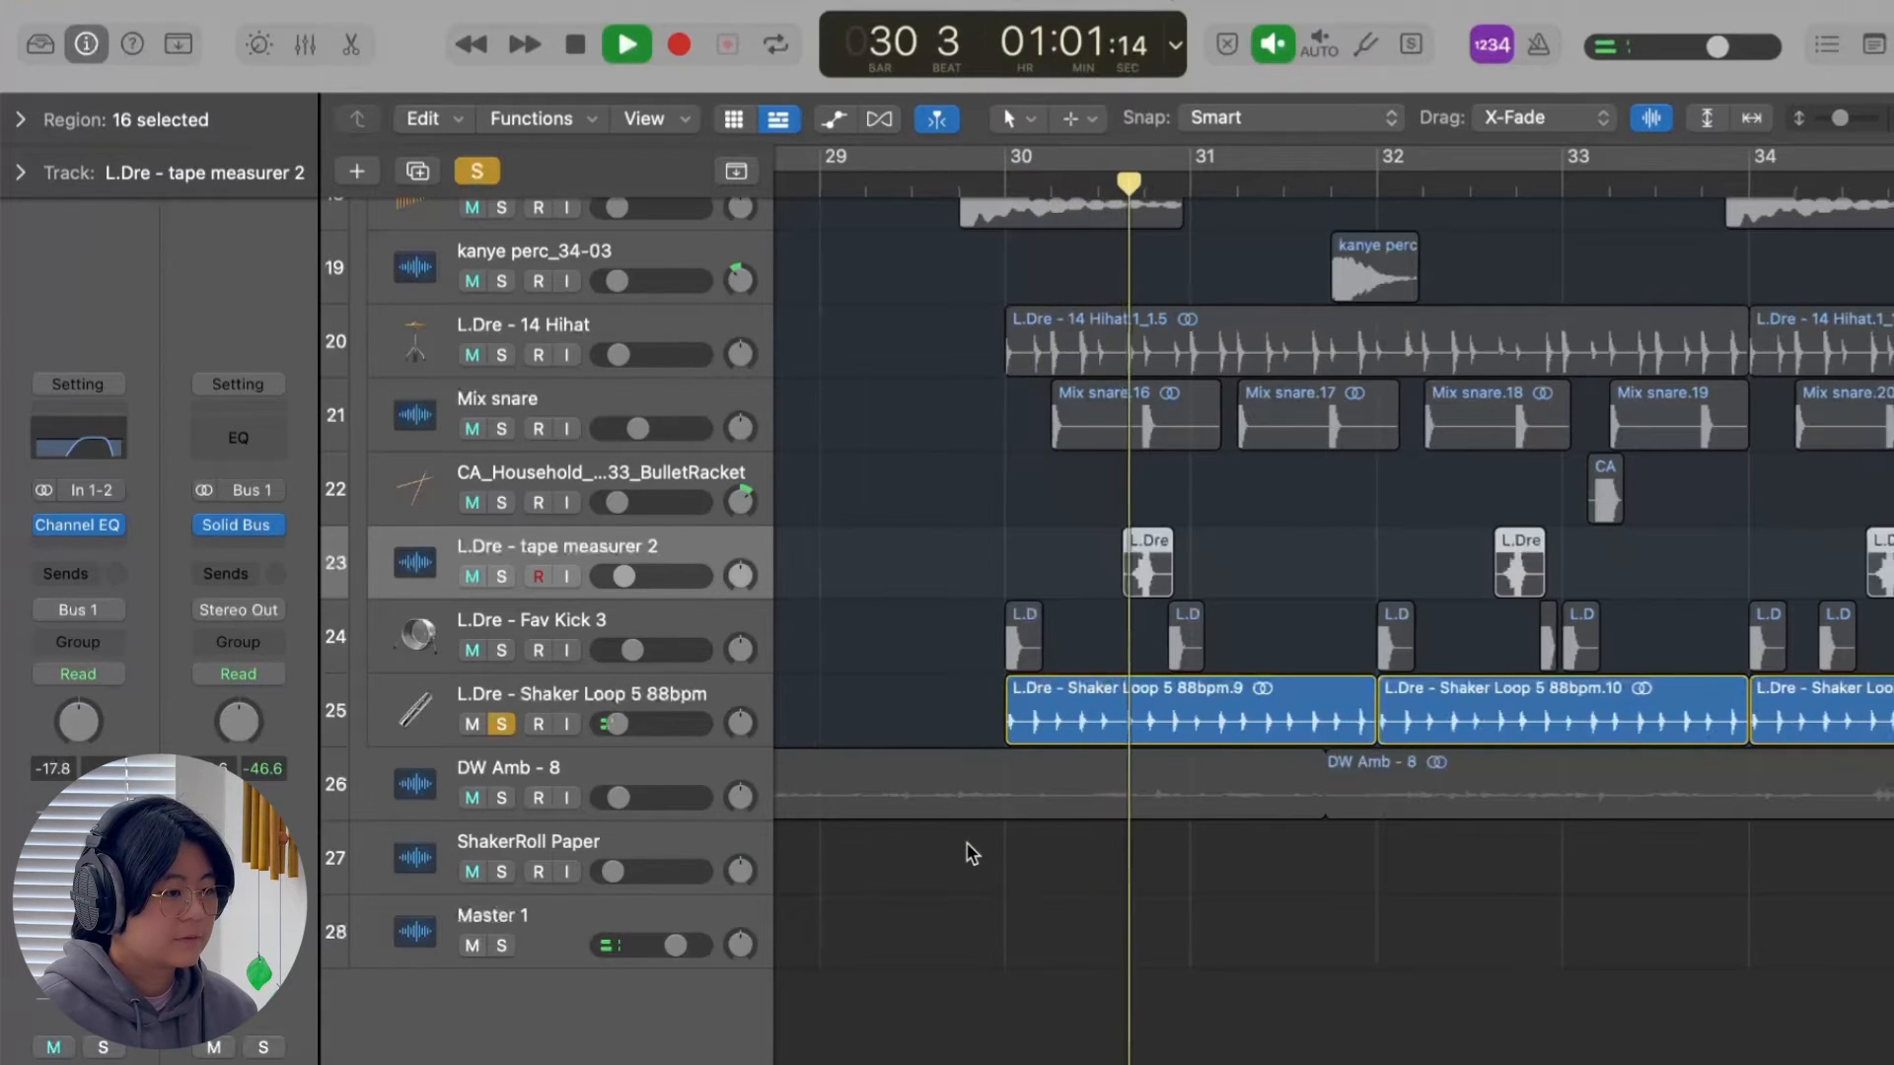
{"action": "key", "text": "super+Left"}
{"action": "key", "text": "super+Left"}
{"action": "key", "text": "super+Left"}
{"action": "scroll", "coordinate": [892, 541], "scroll_direction": "up", "scroll_amount": 3}
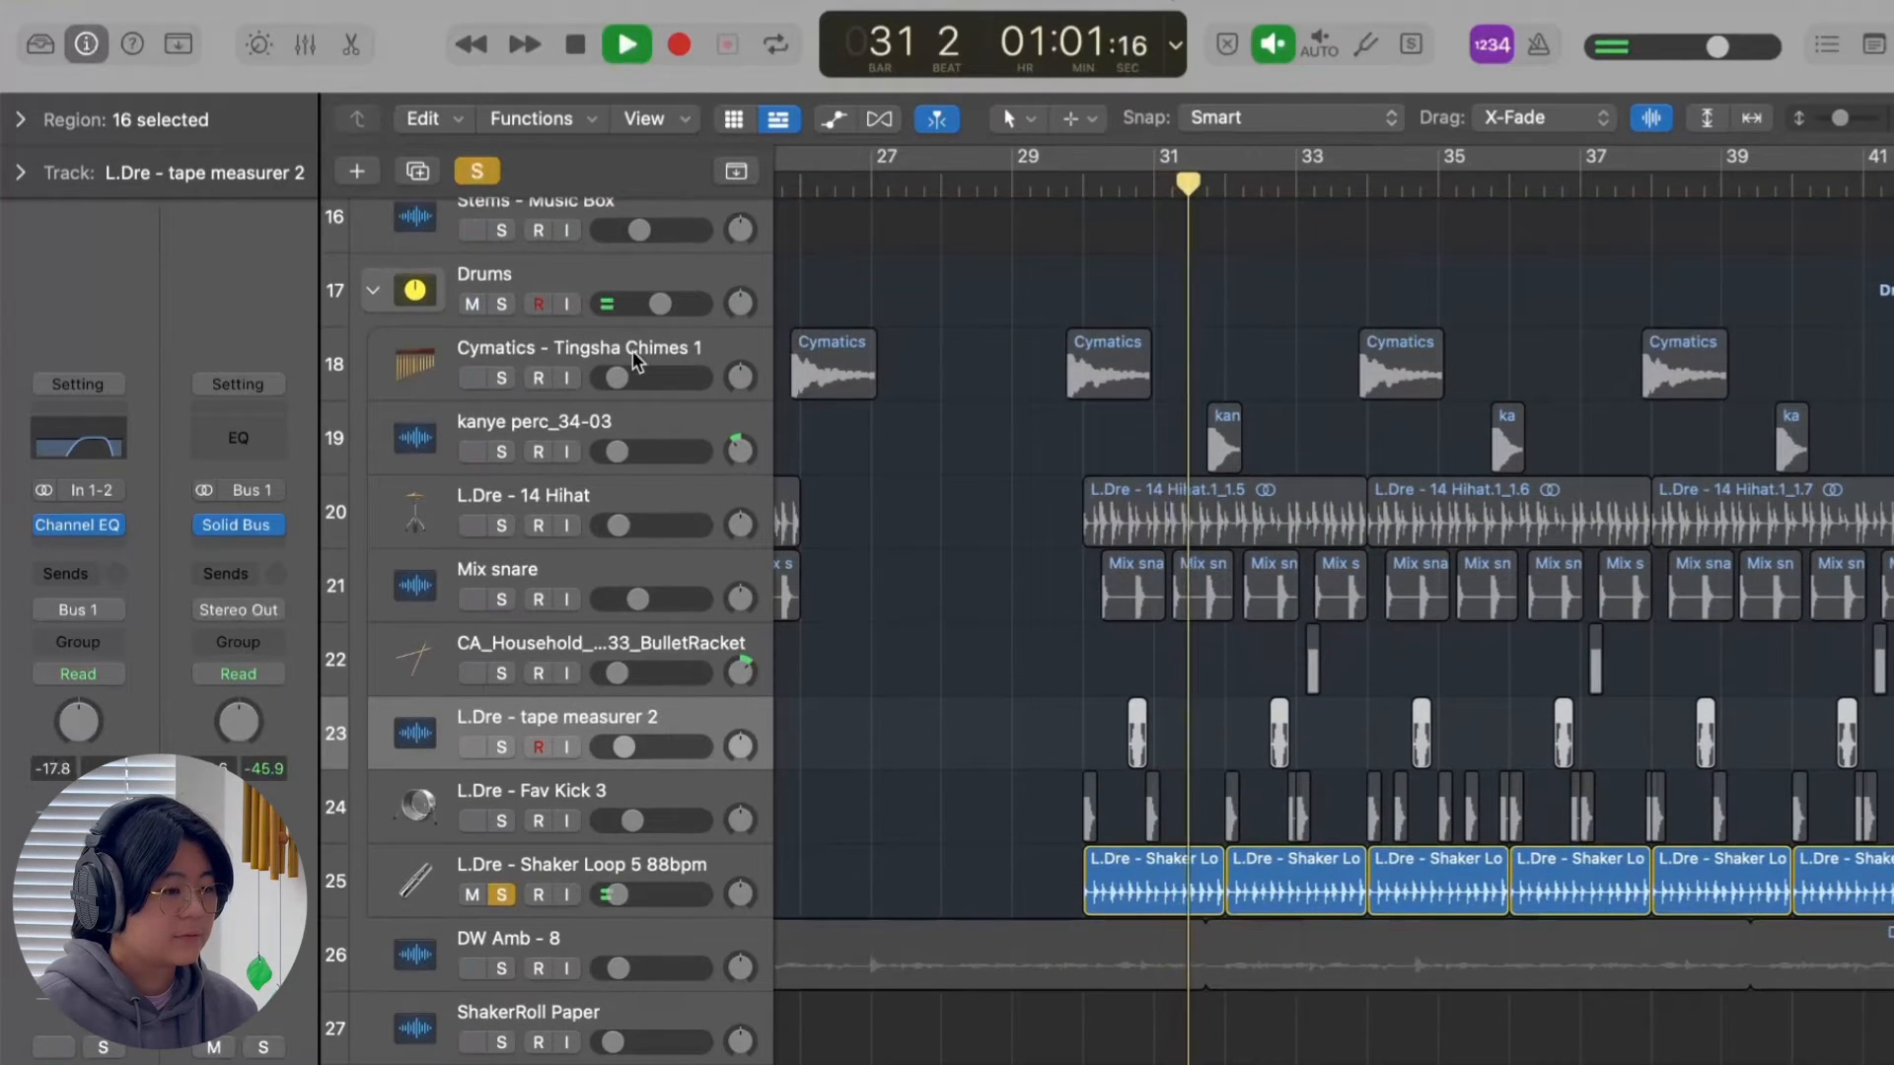
Stop the shaker, play the soloed Piano, Tyler Bass, Pad and Drums tracks together from bar 10, and select the Pad track.
{"action": "key", "text": "space"}
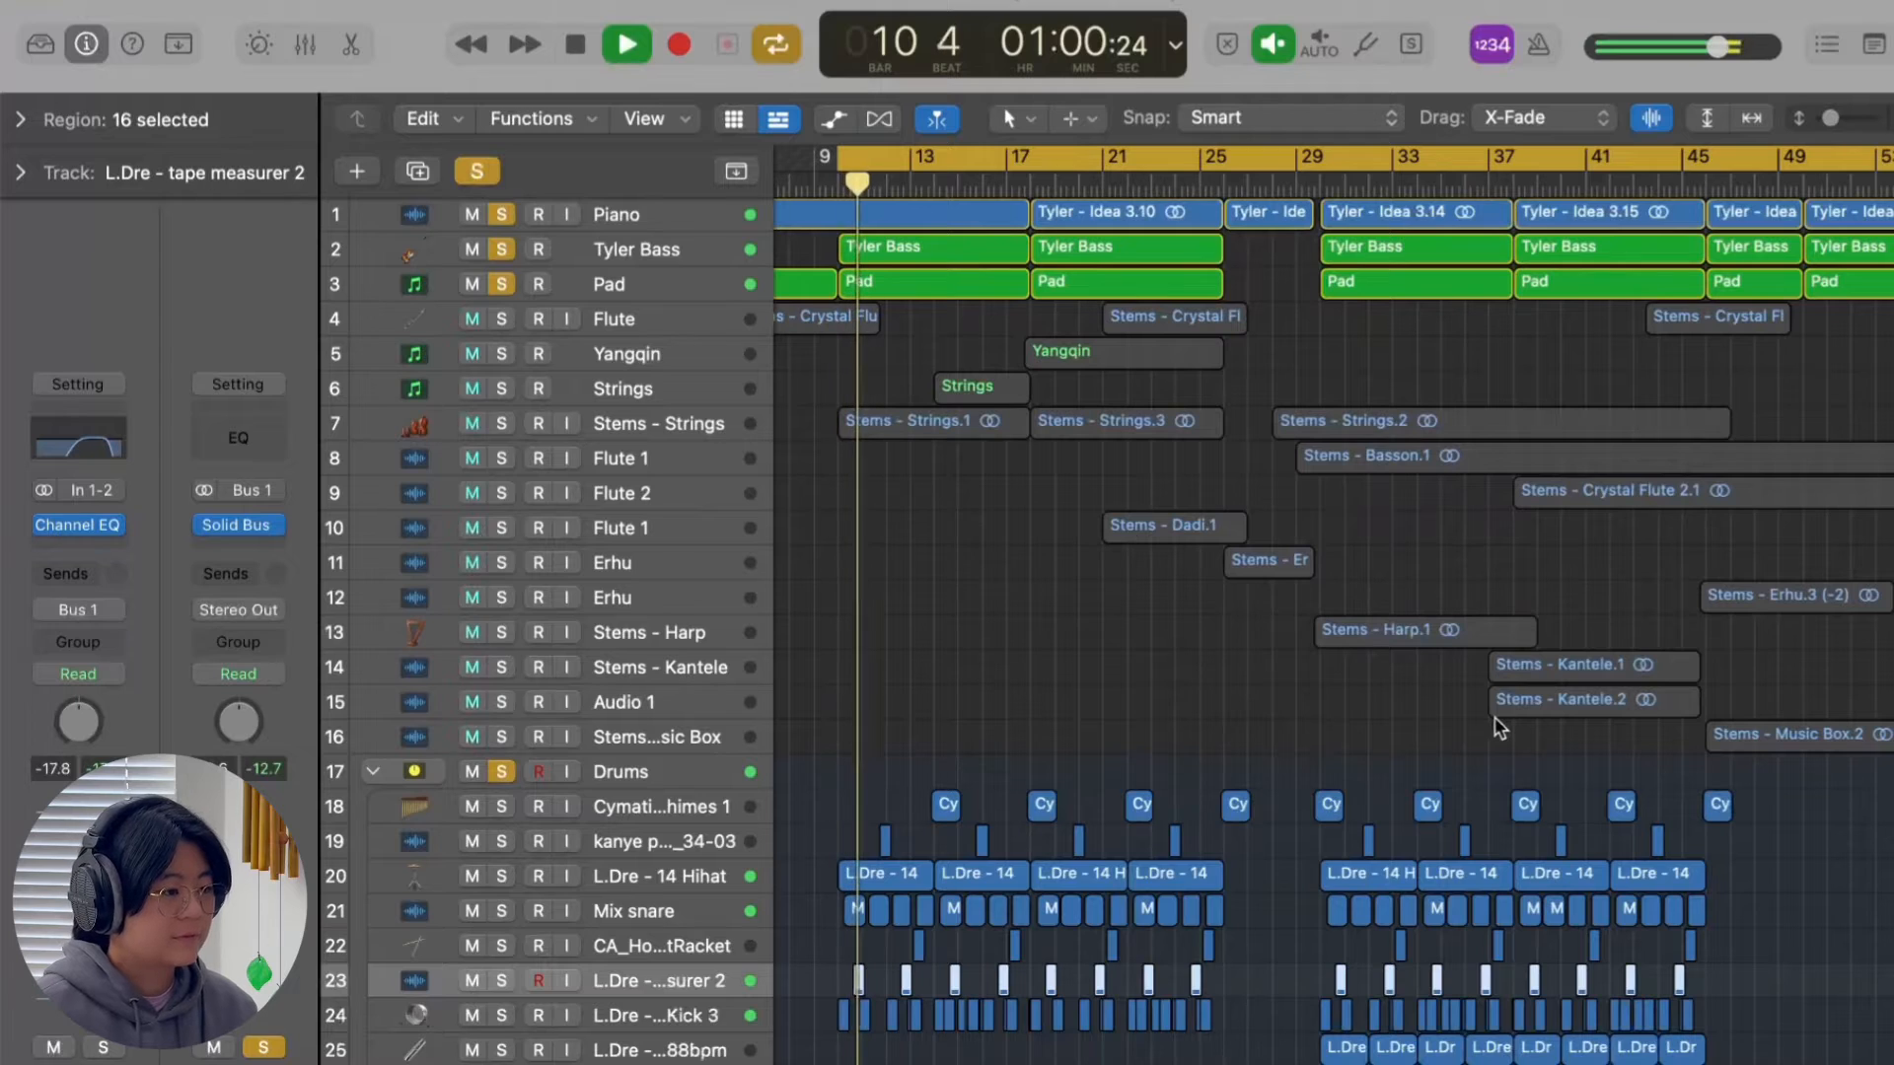
{"action": "left_click", "coordinate": [694, 282]}
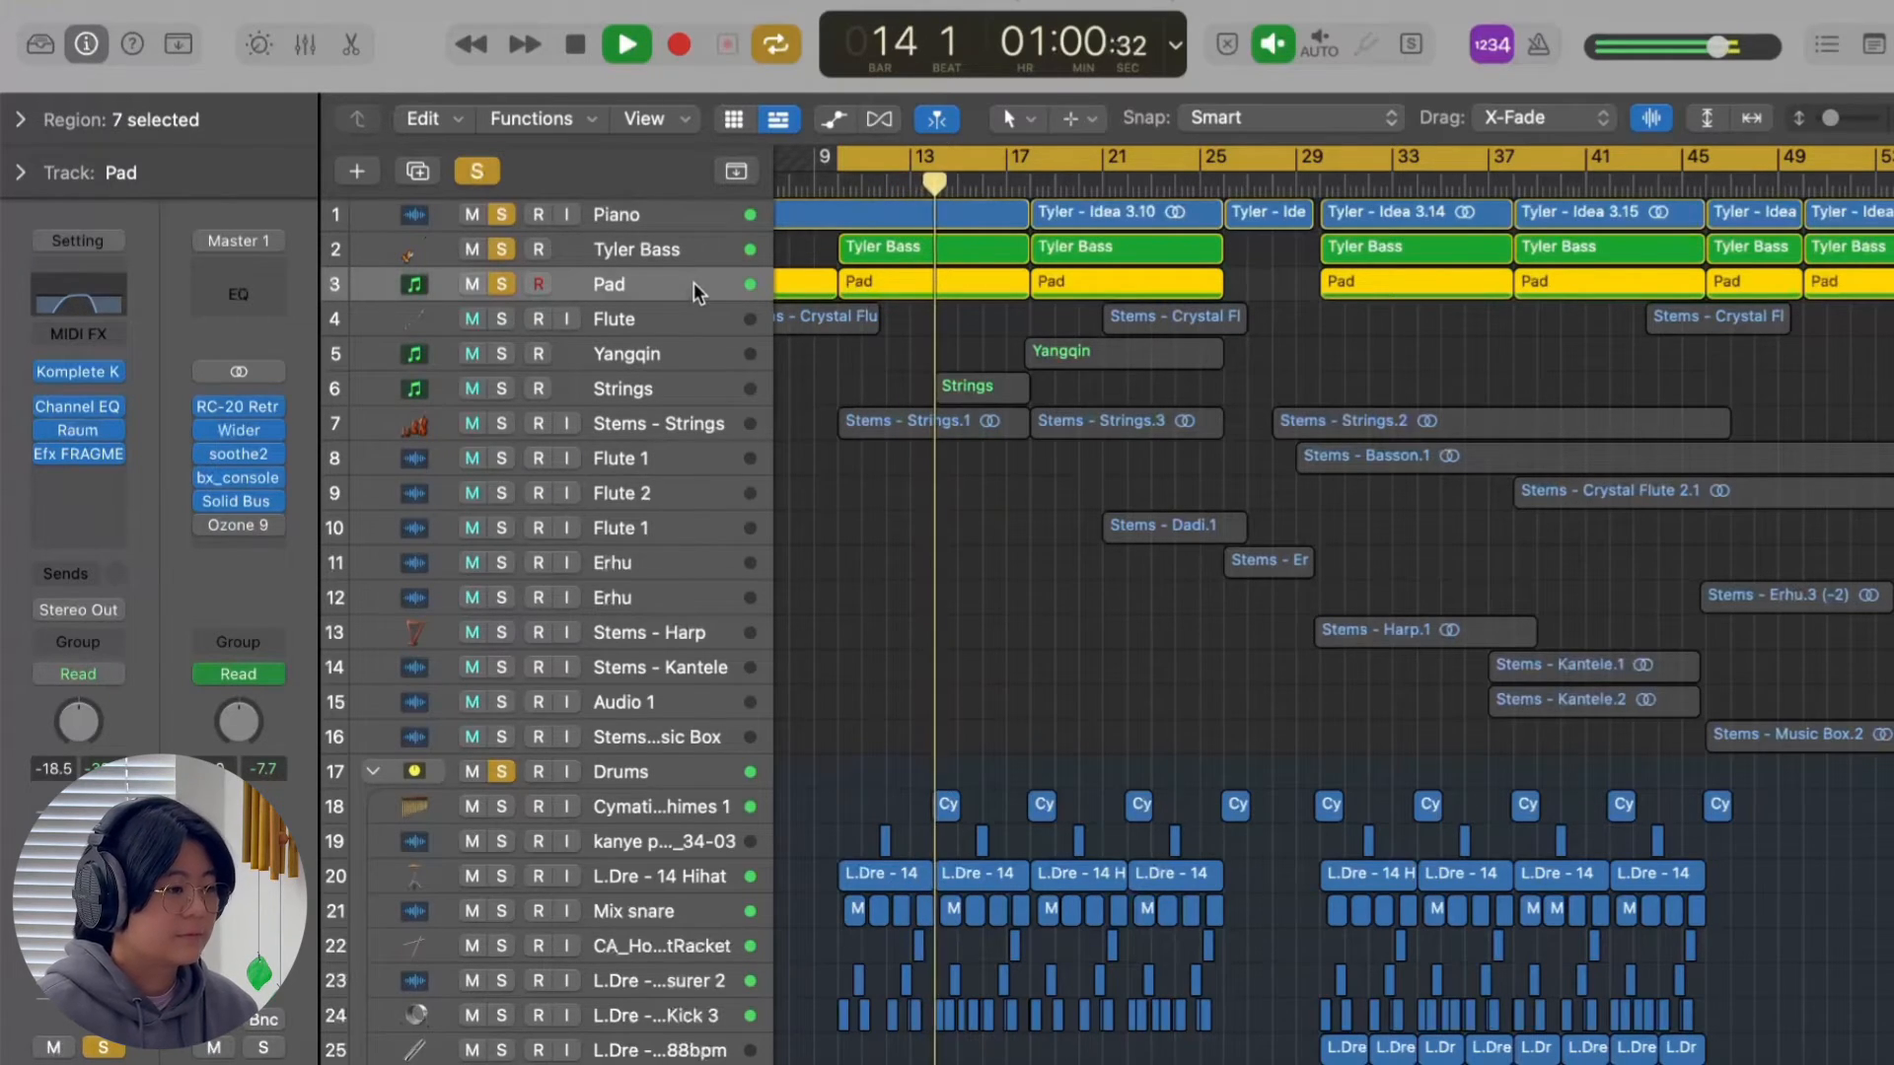
{"action": "key", "text": "space"}
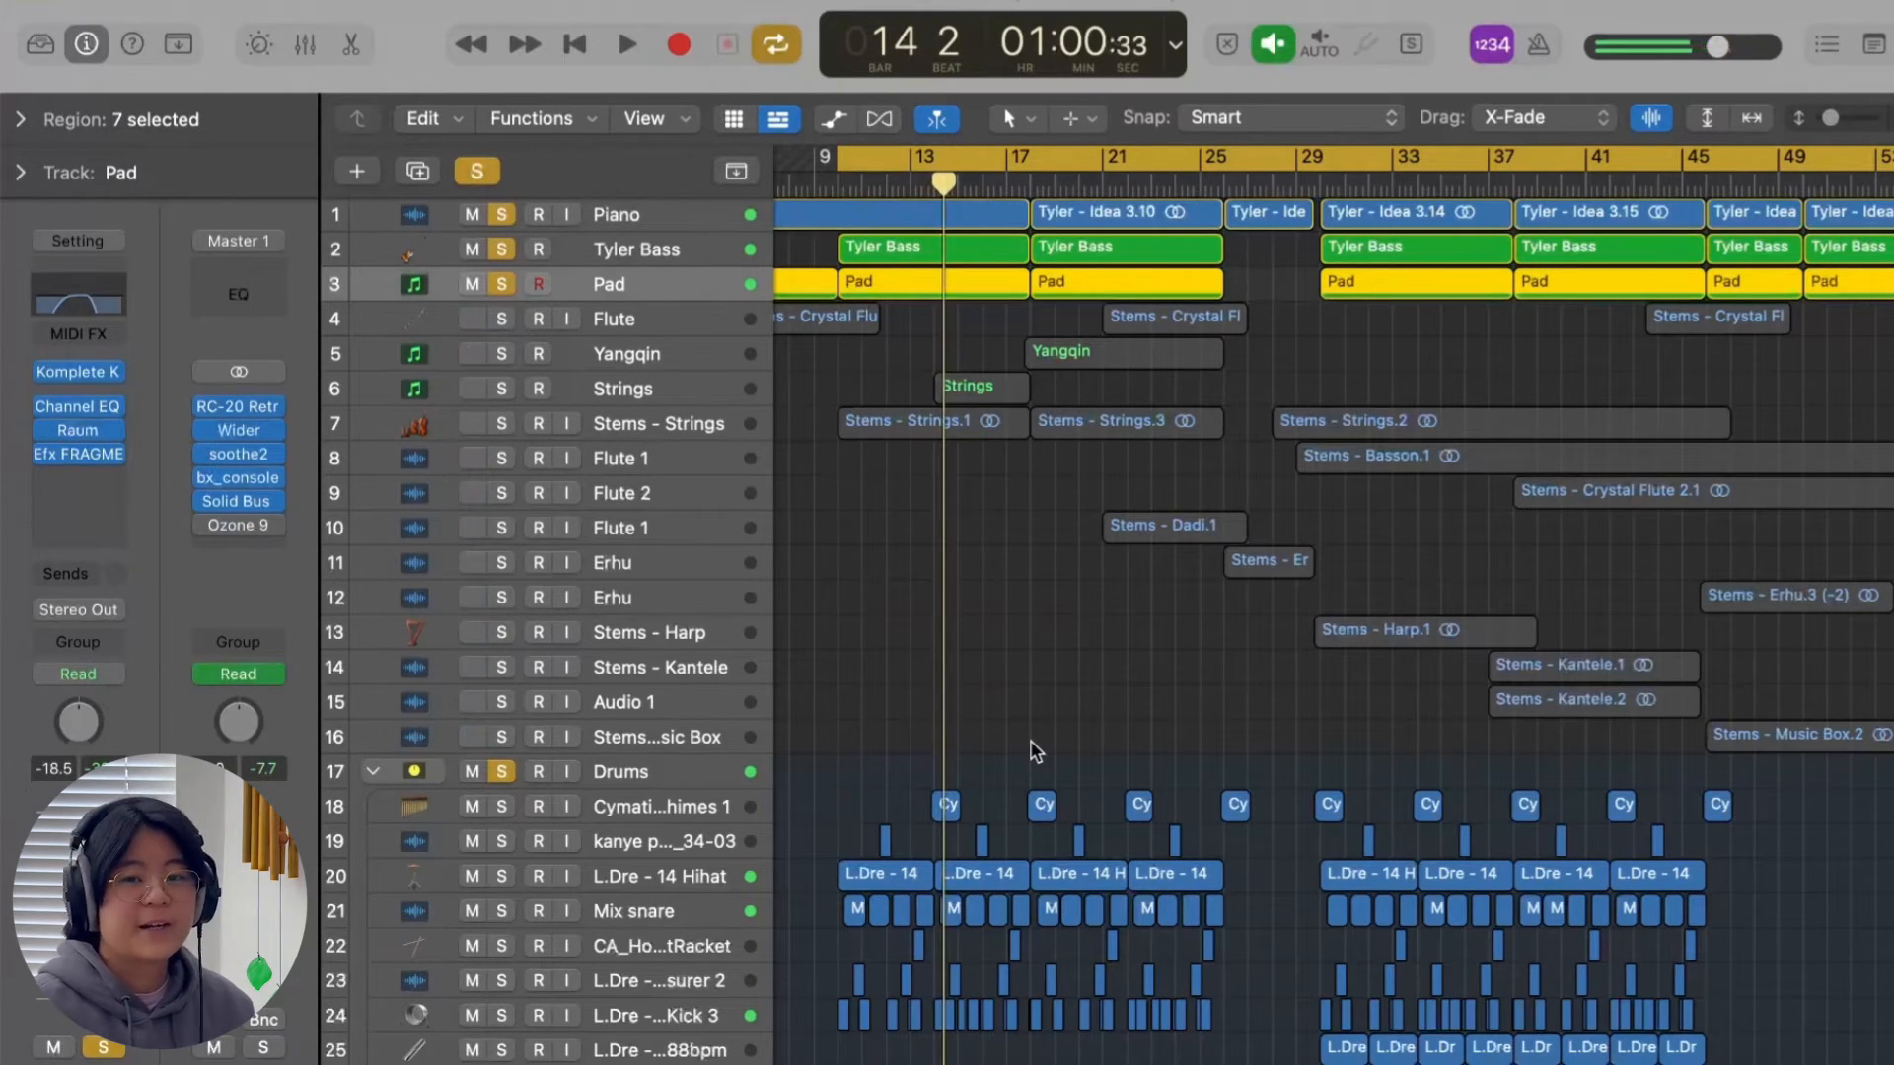
Solo the DW Amb - 8 ambience track instead and listen to it alone.
{"action": "scroll", "coordinate": [991, 714], "scroll_direction": "up", "scroll_amount": 3}
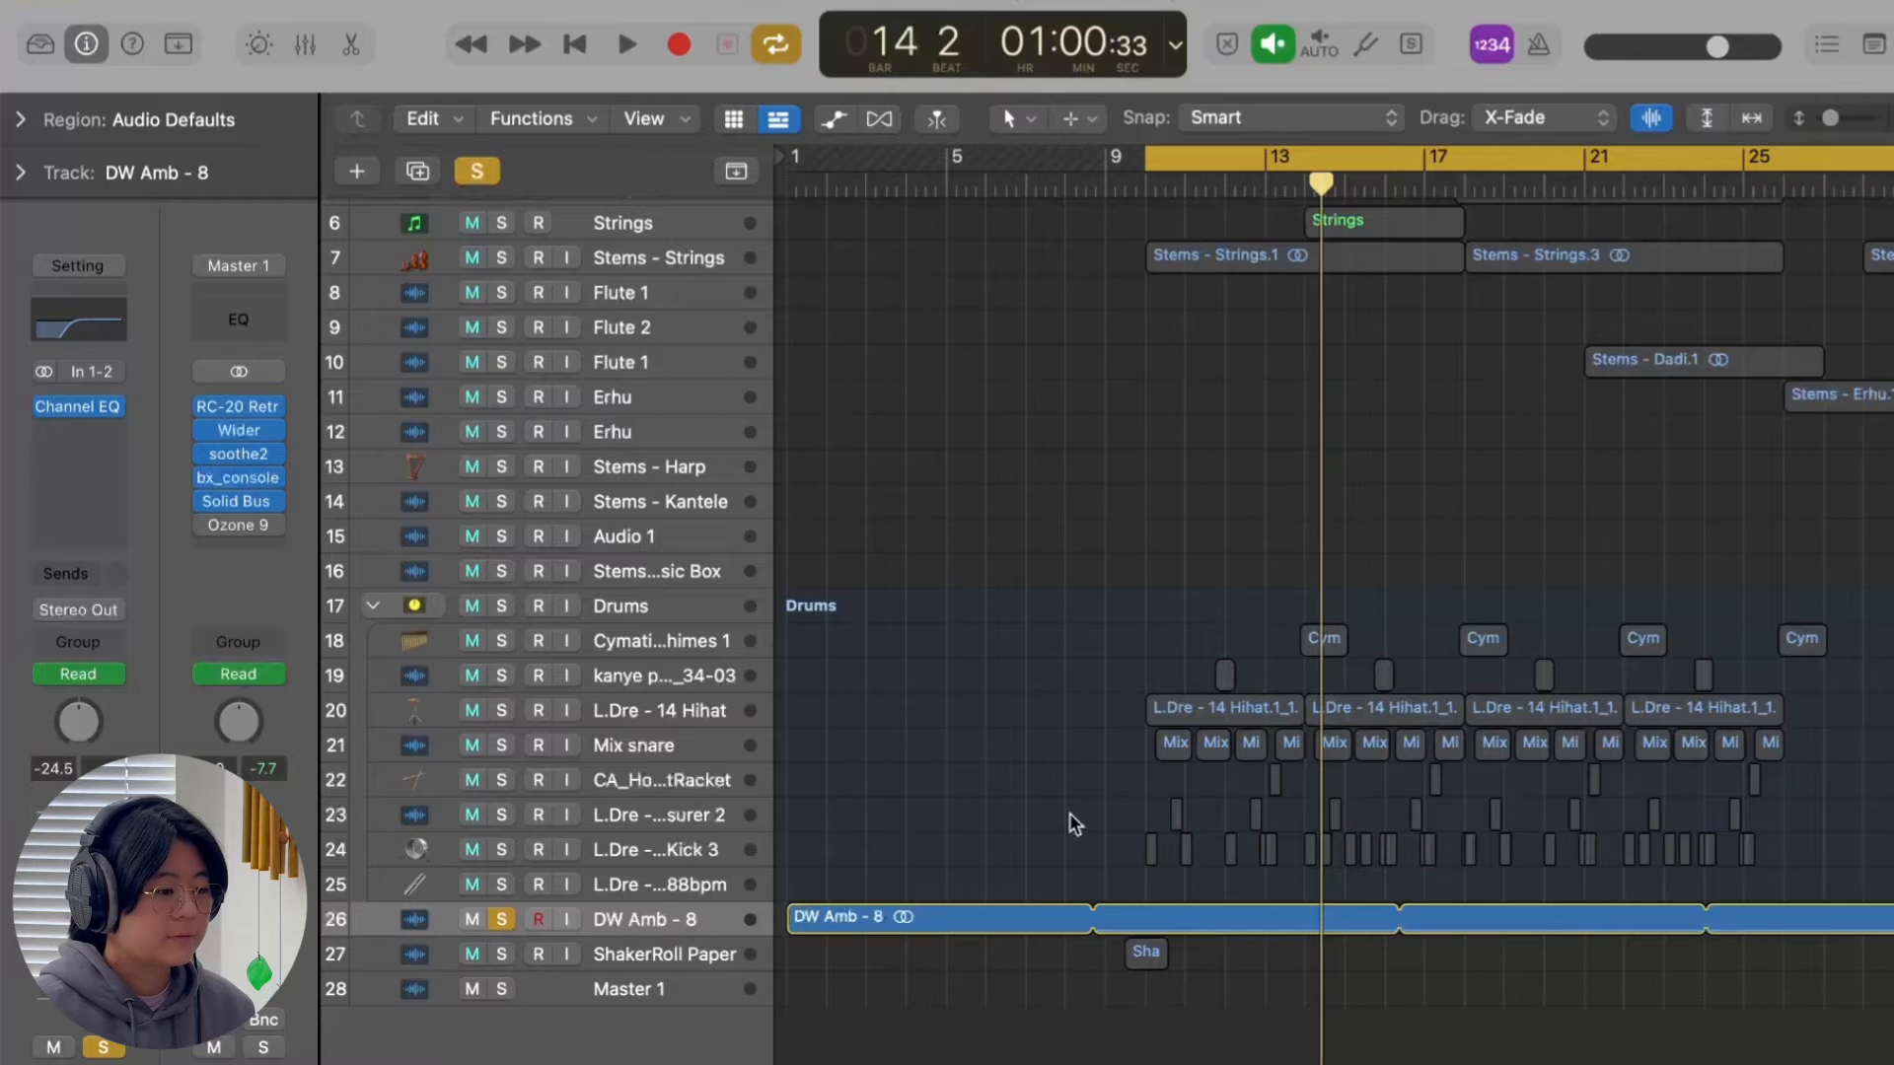
{"action": "key", "text": "space"}
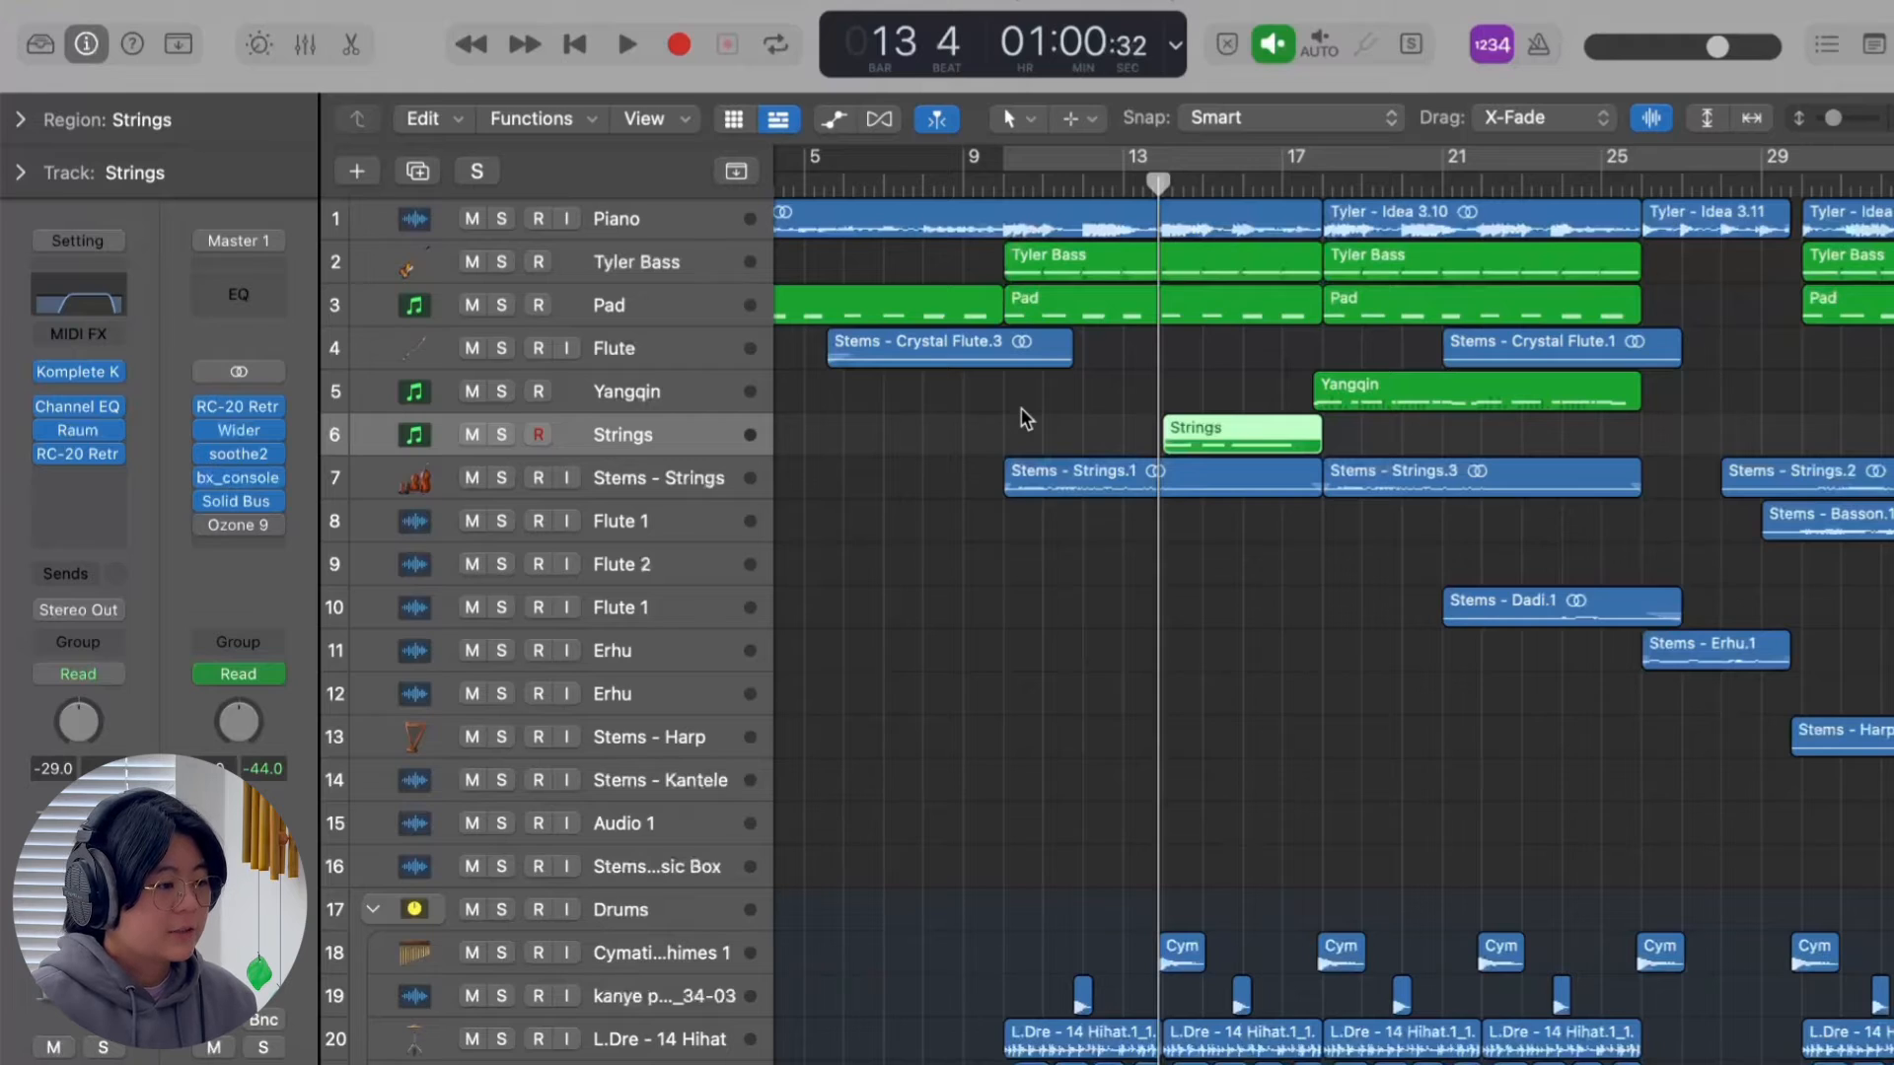
Select the Yangqin, Strings, Flute and upper Flute 1 tracks in turn to review their regions and effect chains.
{"action": "left_click", "coordinate": [716, 395]}
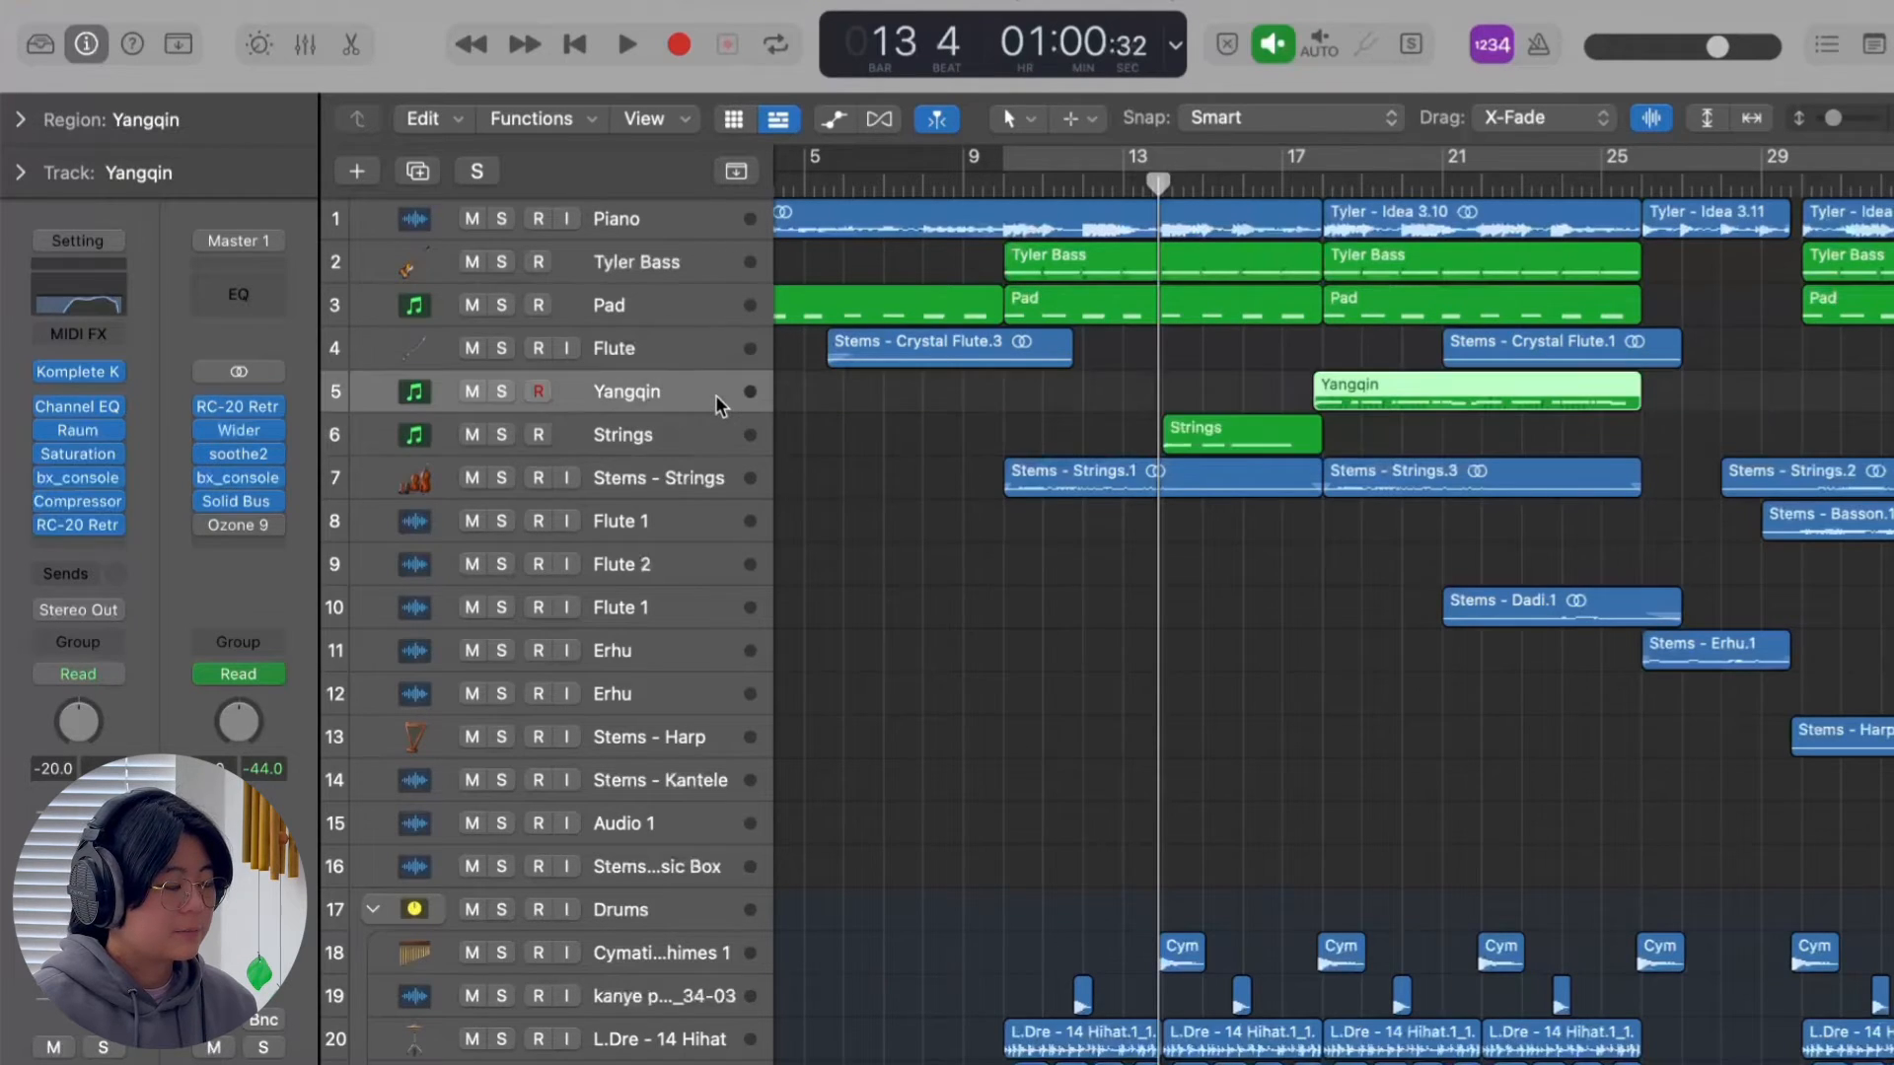
{"action": "left_click", "coordinate": [647, 440]}
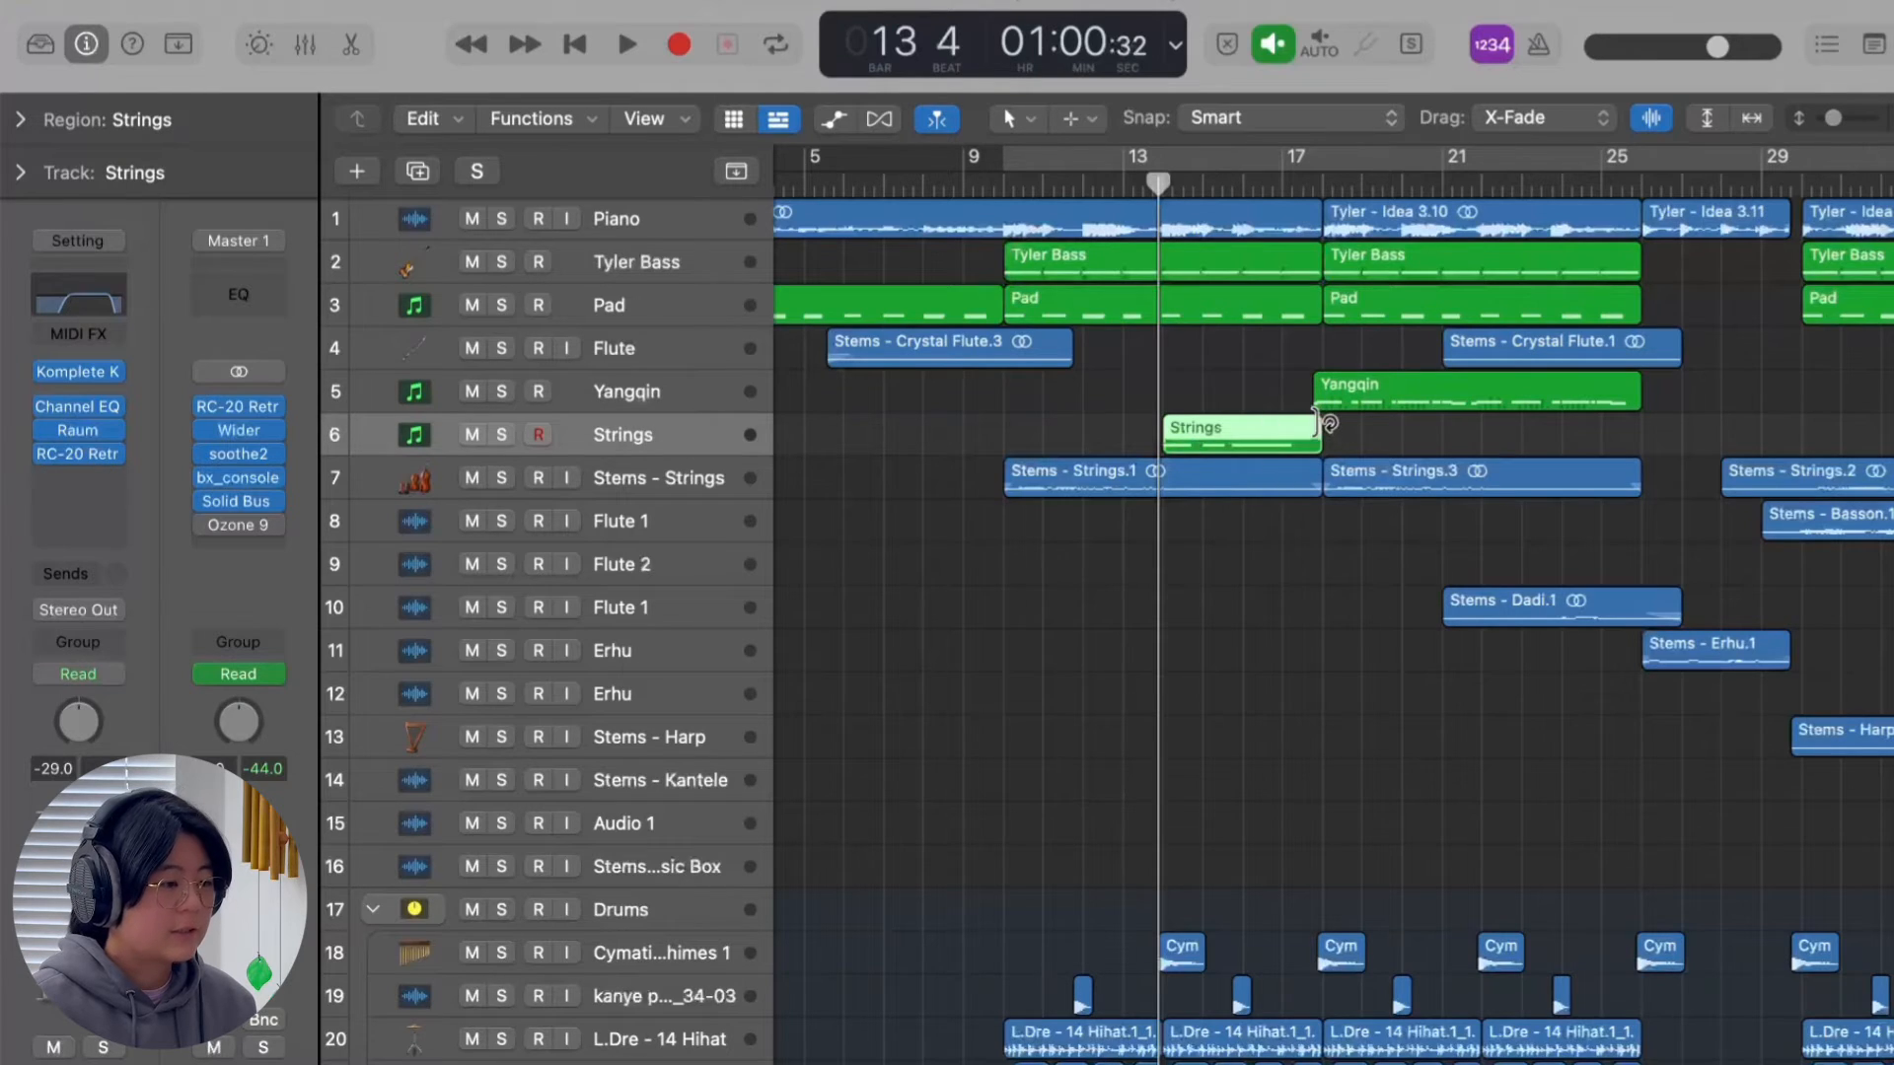
{"action": "scroll", "coordinate": [1217, 443], "scroll_direction": "right", "scroll_amount": 2}
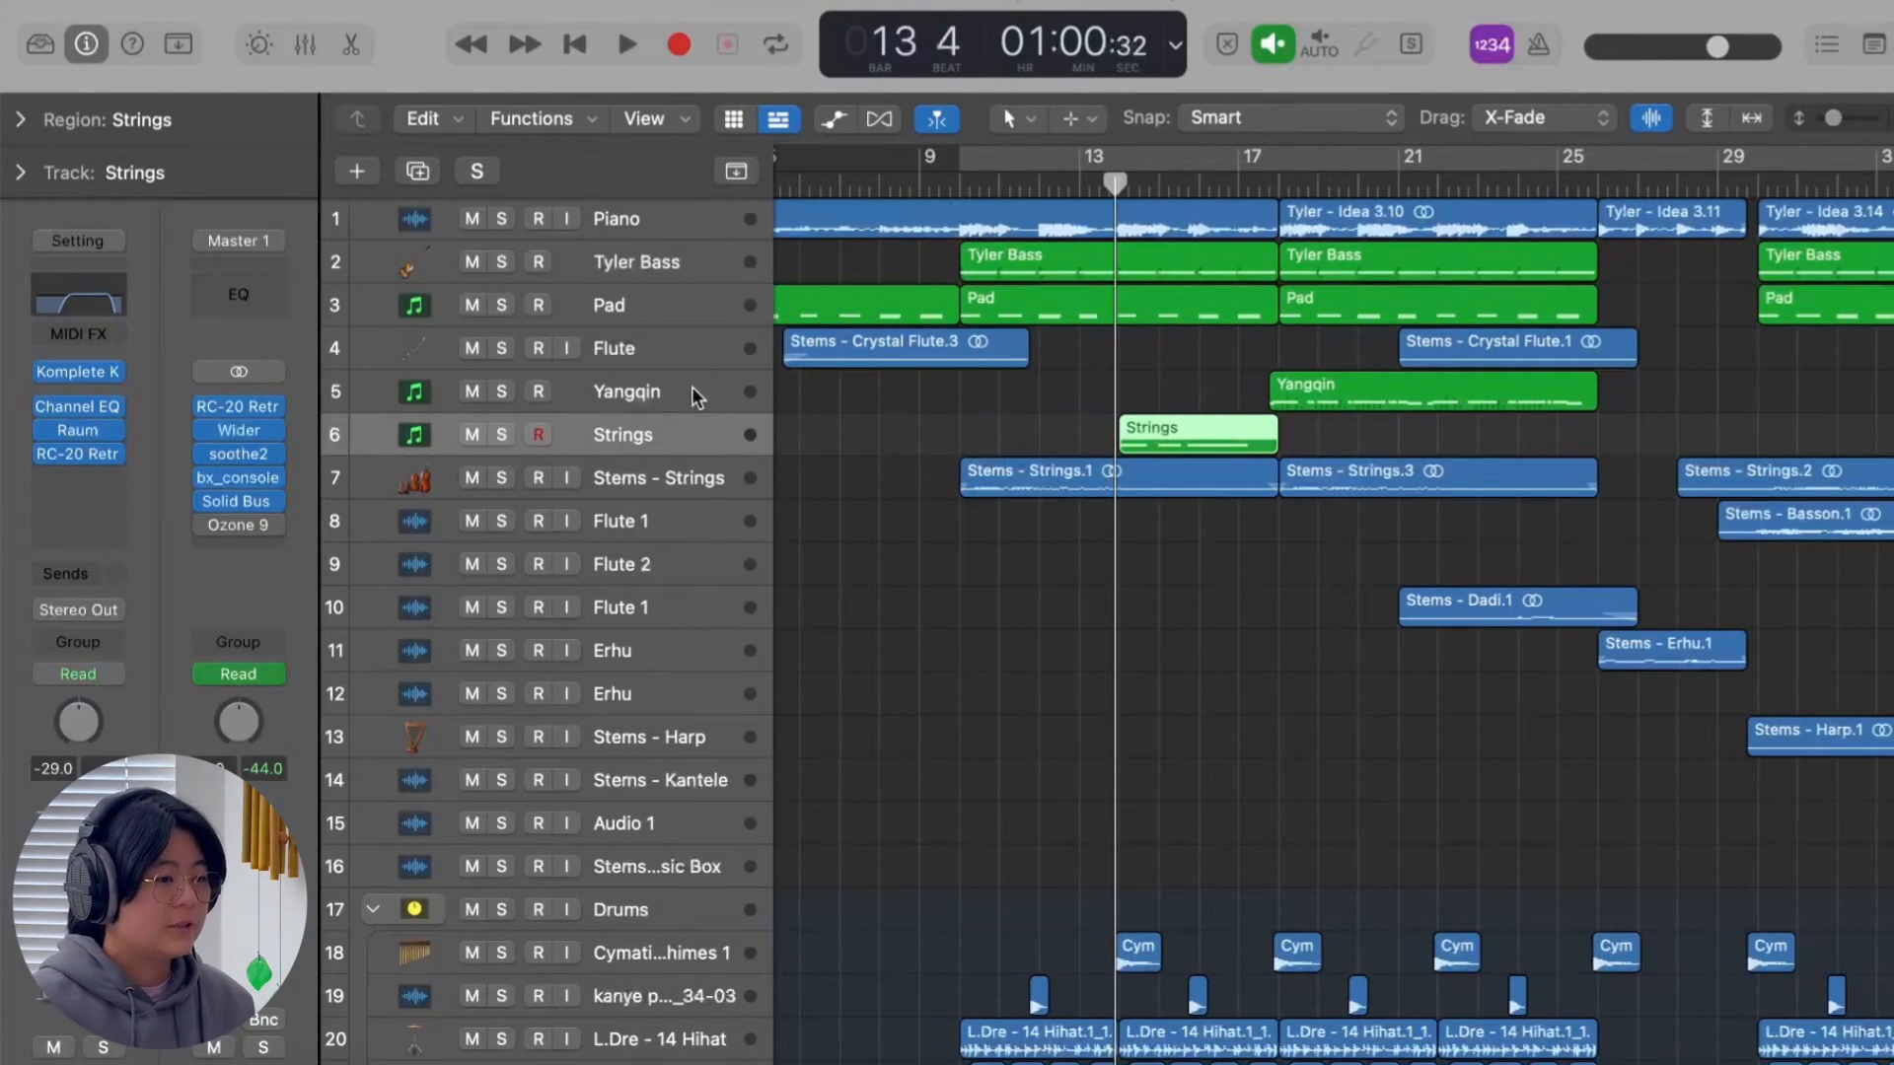
{"action": "left_click", "coordinate": [681, 351]}
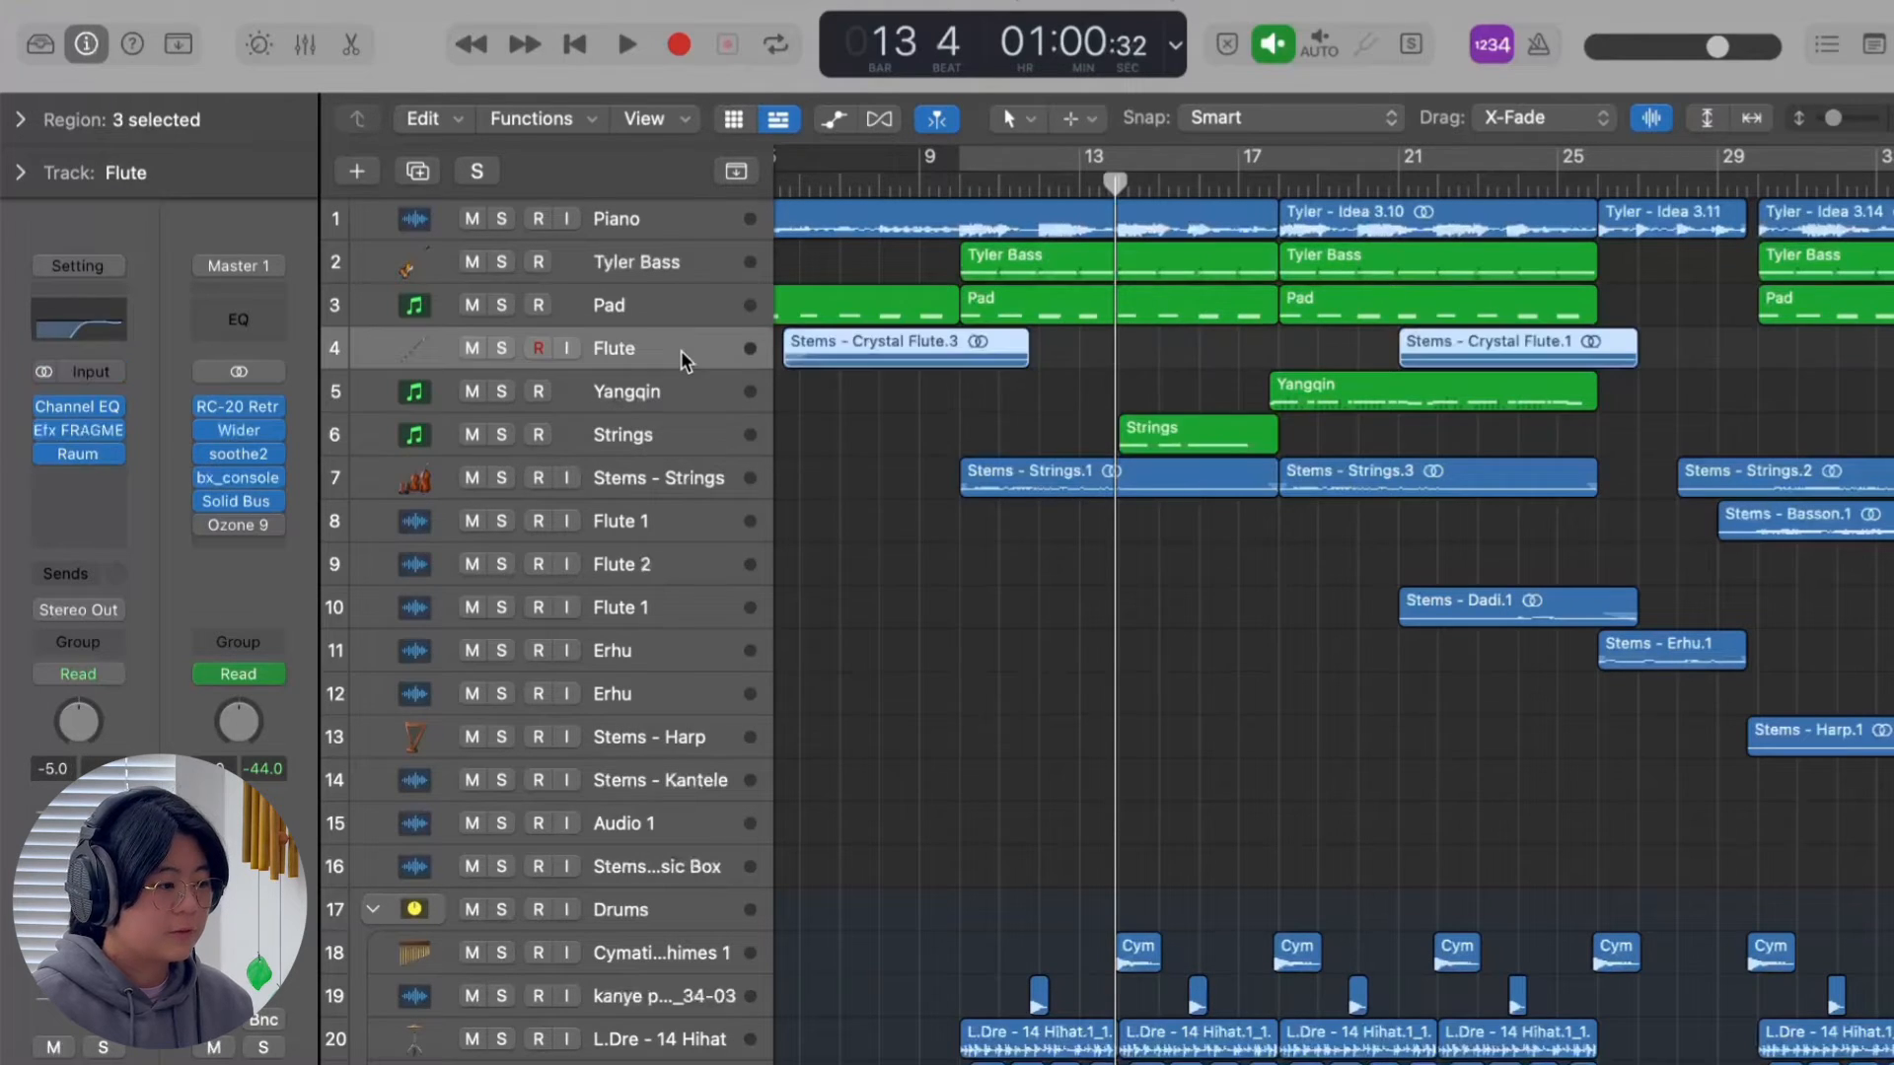
{"action": "left_click", "coordinate": [683, 525]}
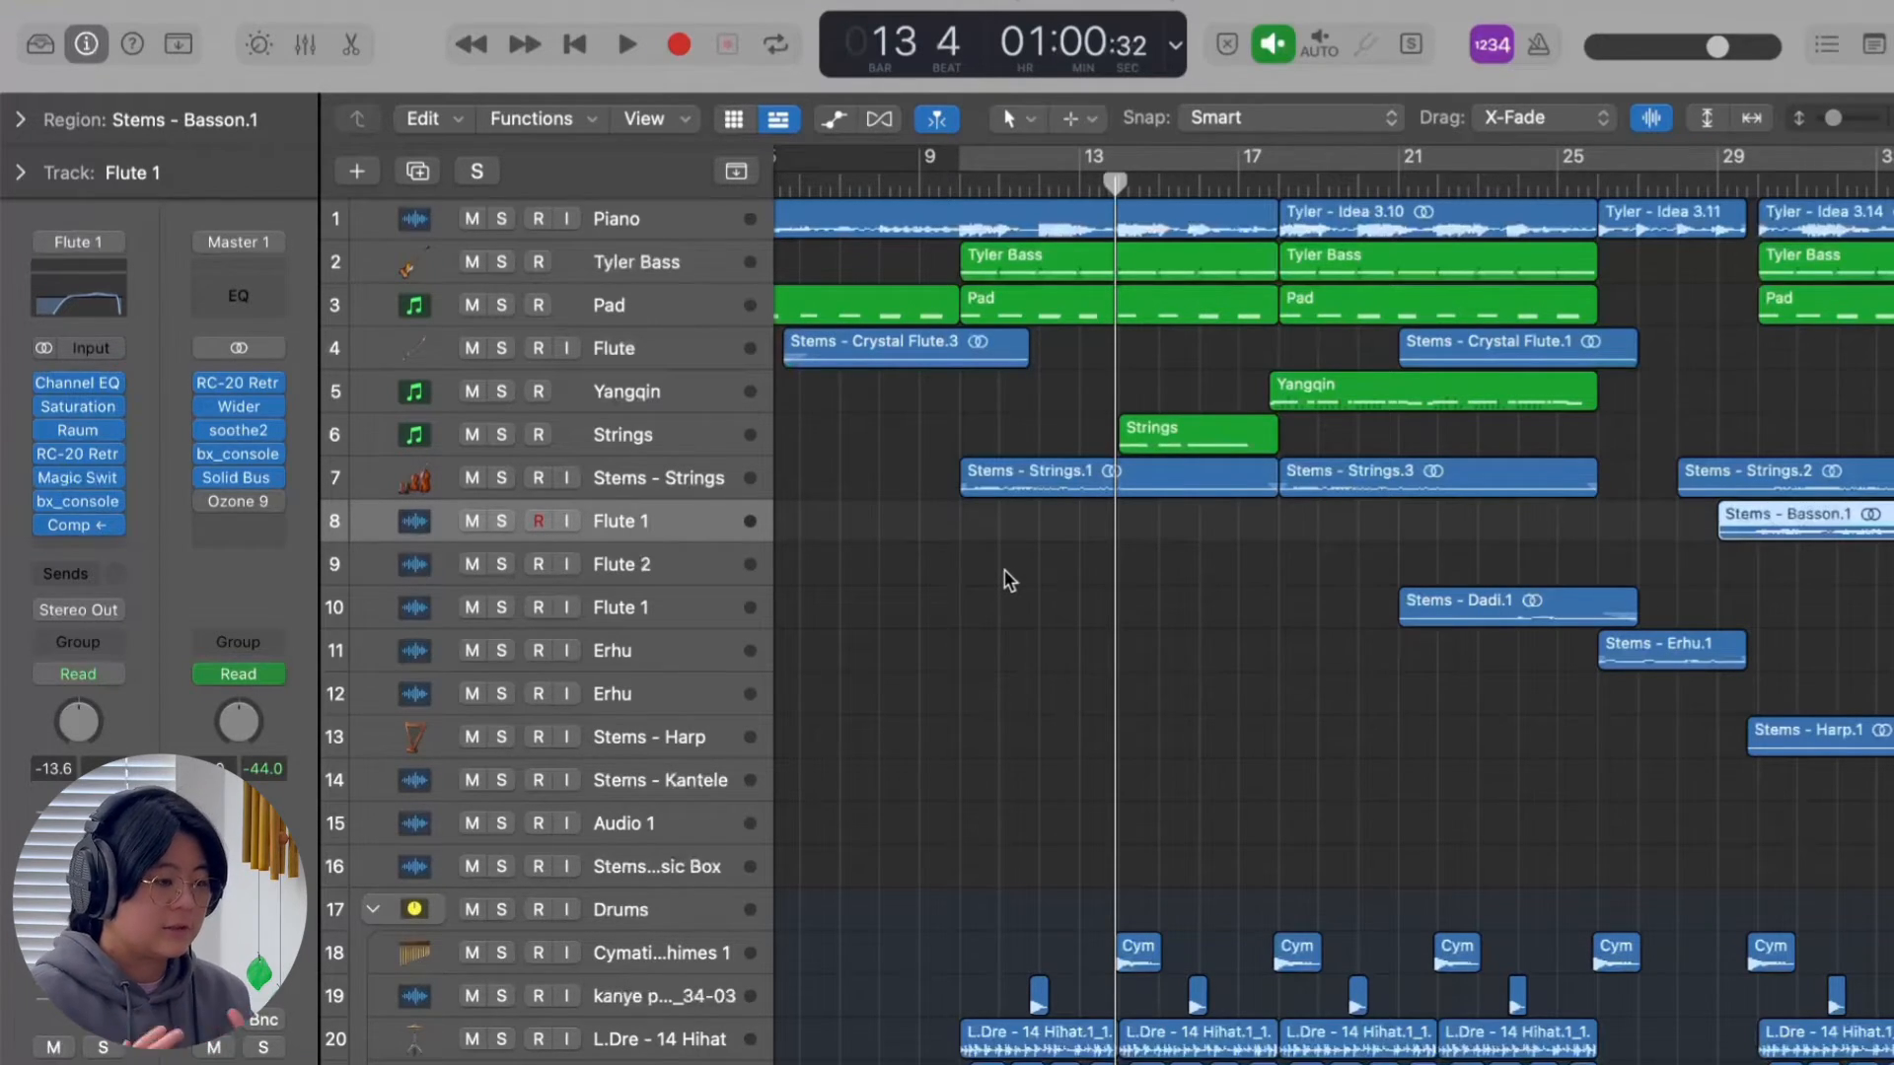
{"action": "scroll", "coordinate": [1004, 570], "scroll_direction": "left", "scroll_amount": 2}
Inspect the Strings track's Komplete Kontrol instrument, close it, and play the track soloed from its region's start.
{"action": "left_click", "coordinate": [685, 434]}
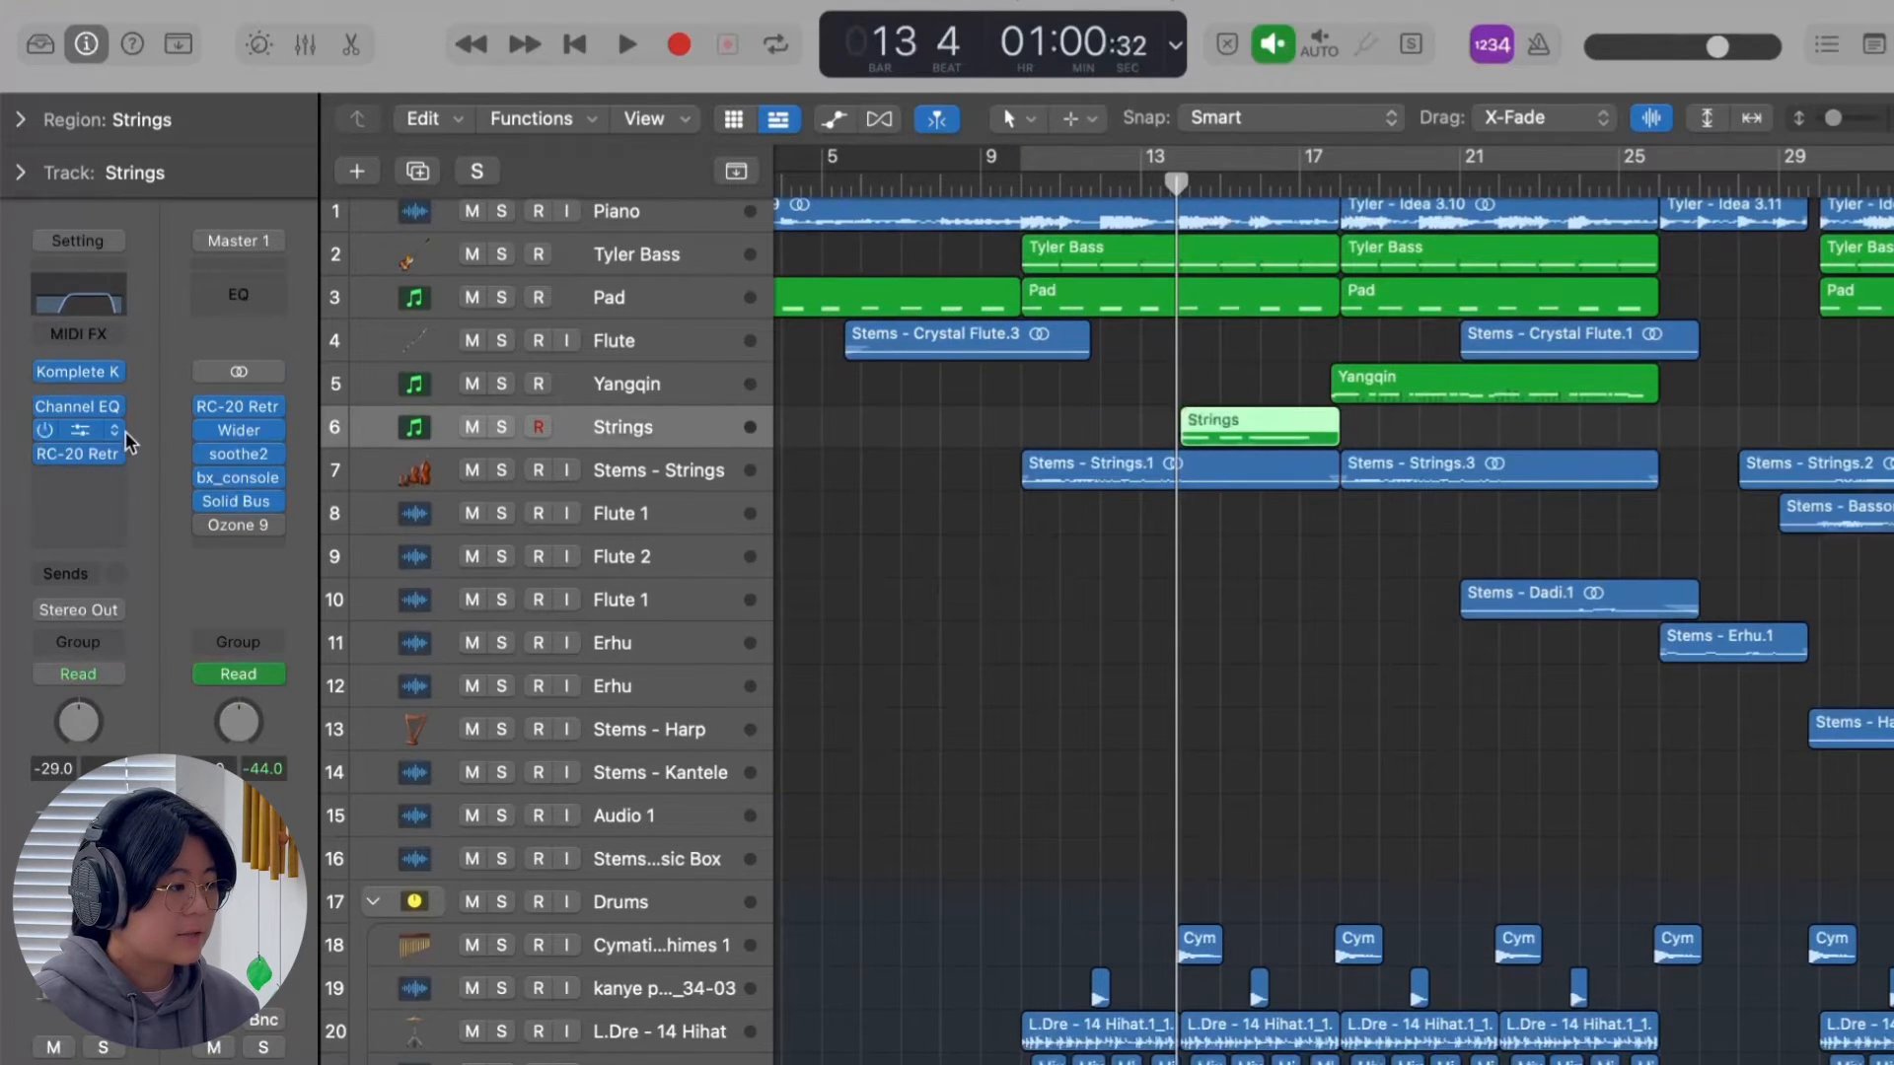
{"action": "left_click", "coordinate": [81, 378]}
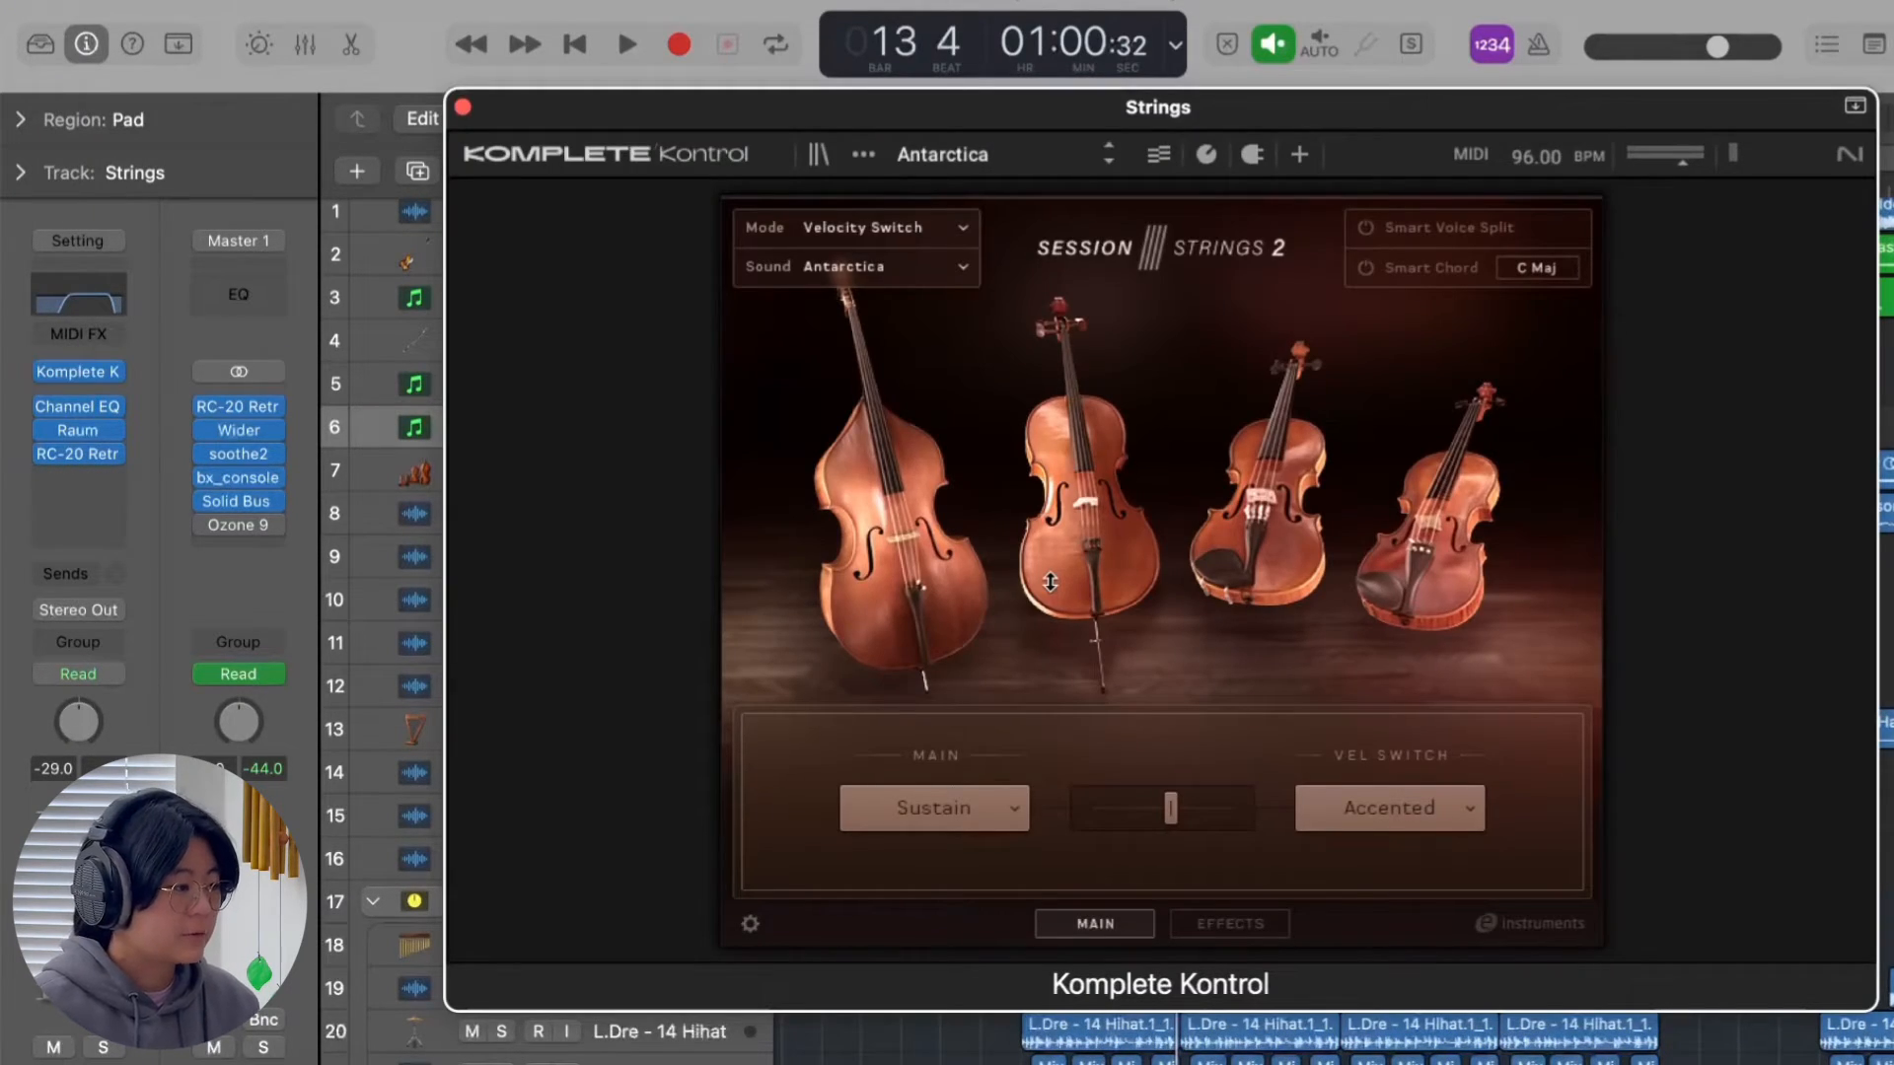
{"action": "left_click", "coordinate": [463, 106]}
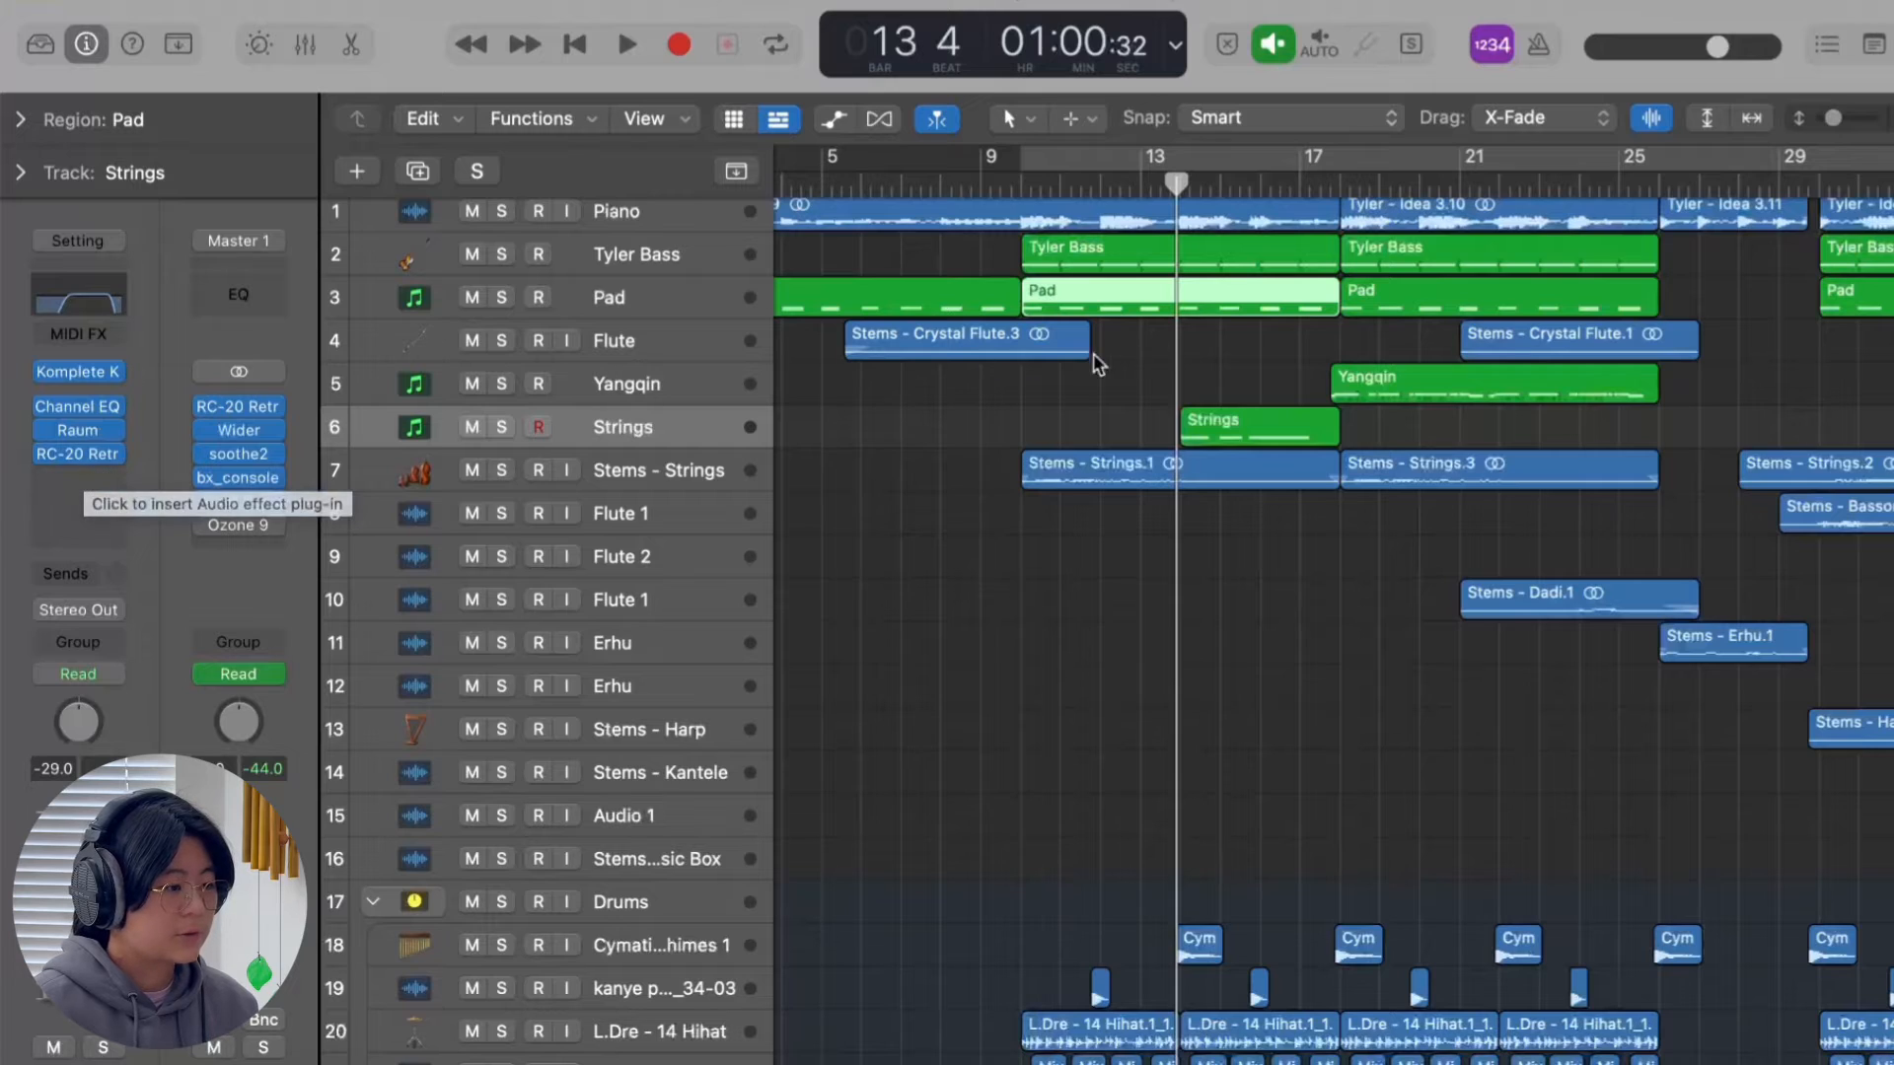
{"action": "left_click", "coordinate": [501, 427]}
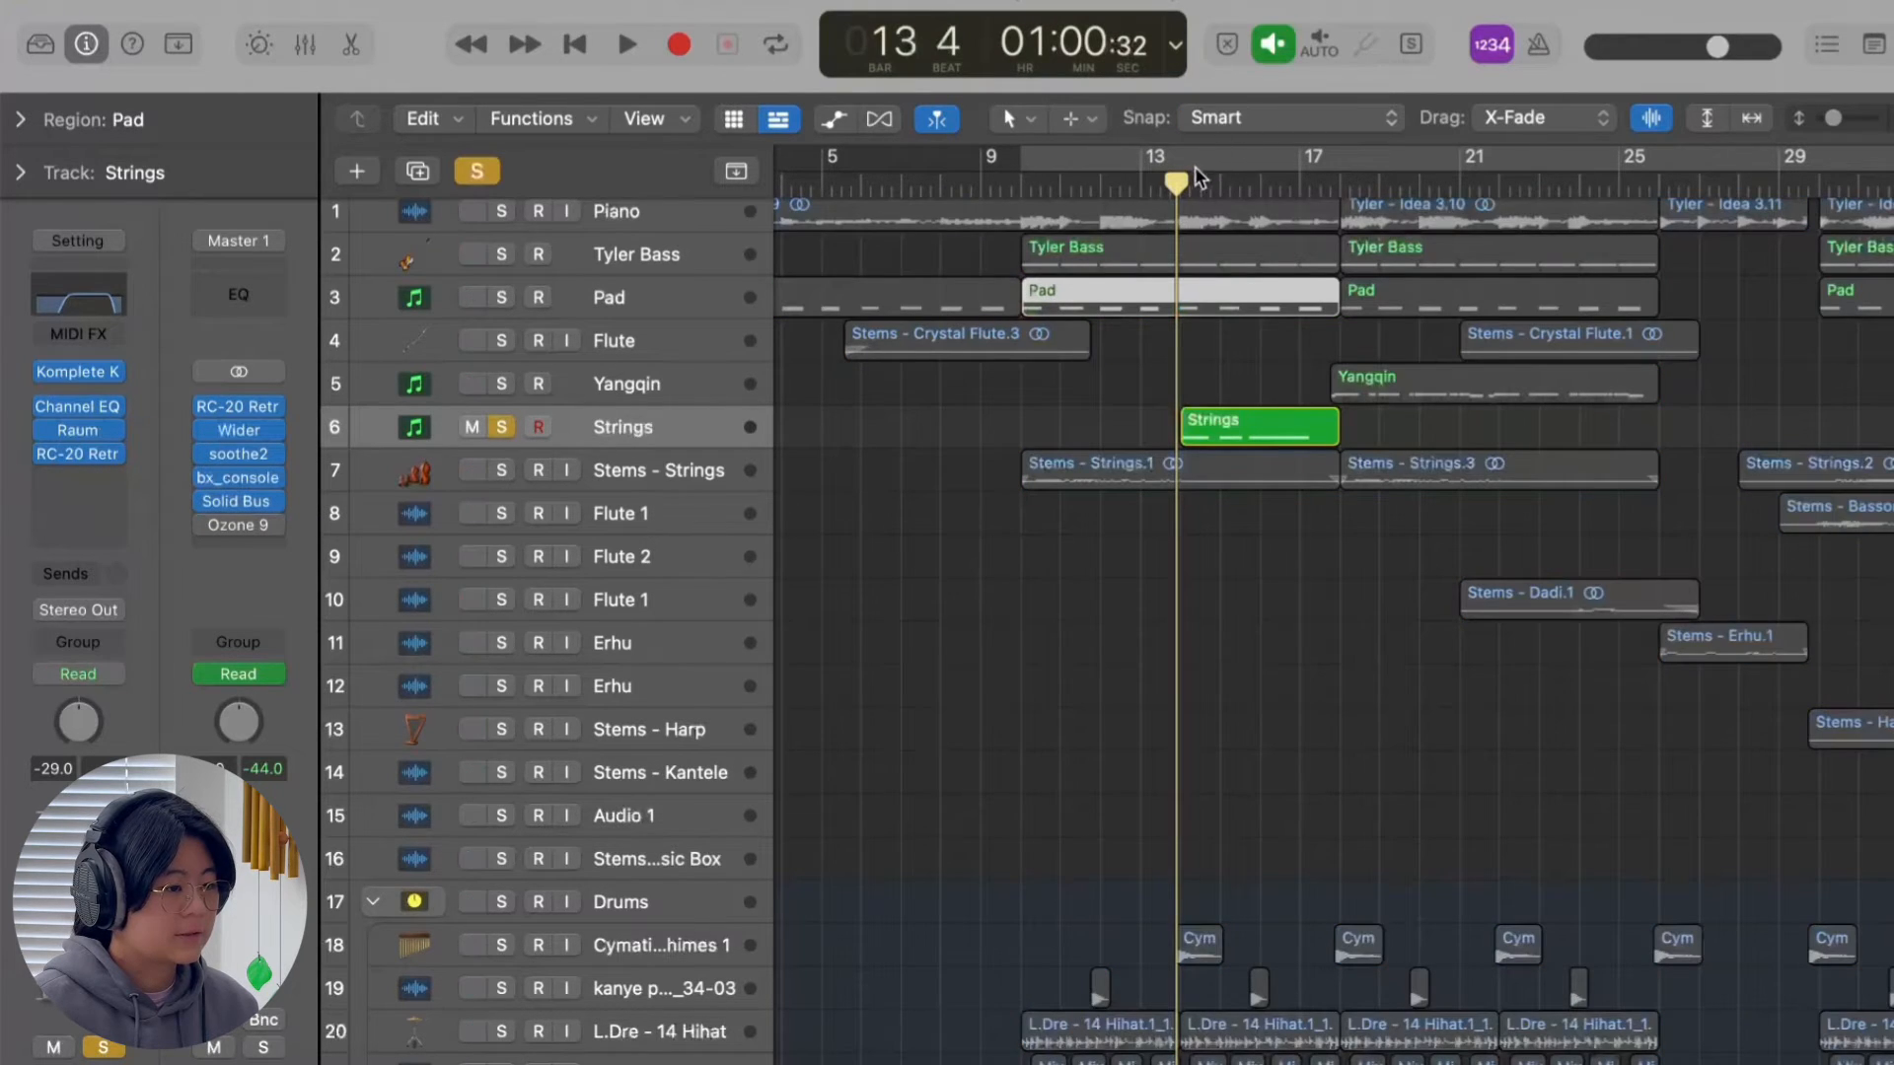
{"action": "key", "text": "space"}
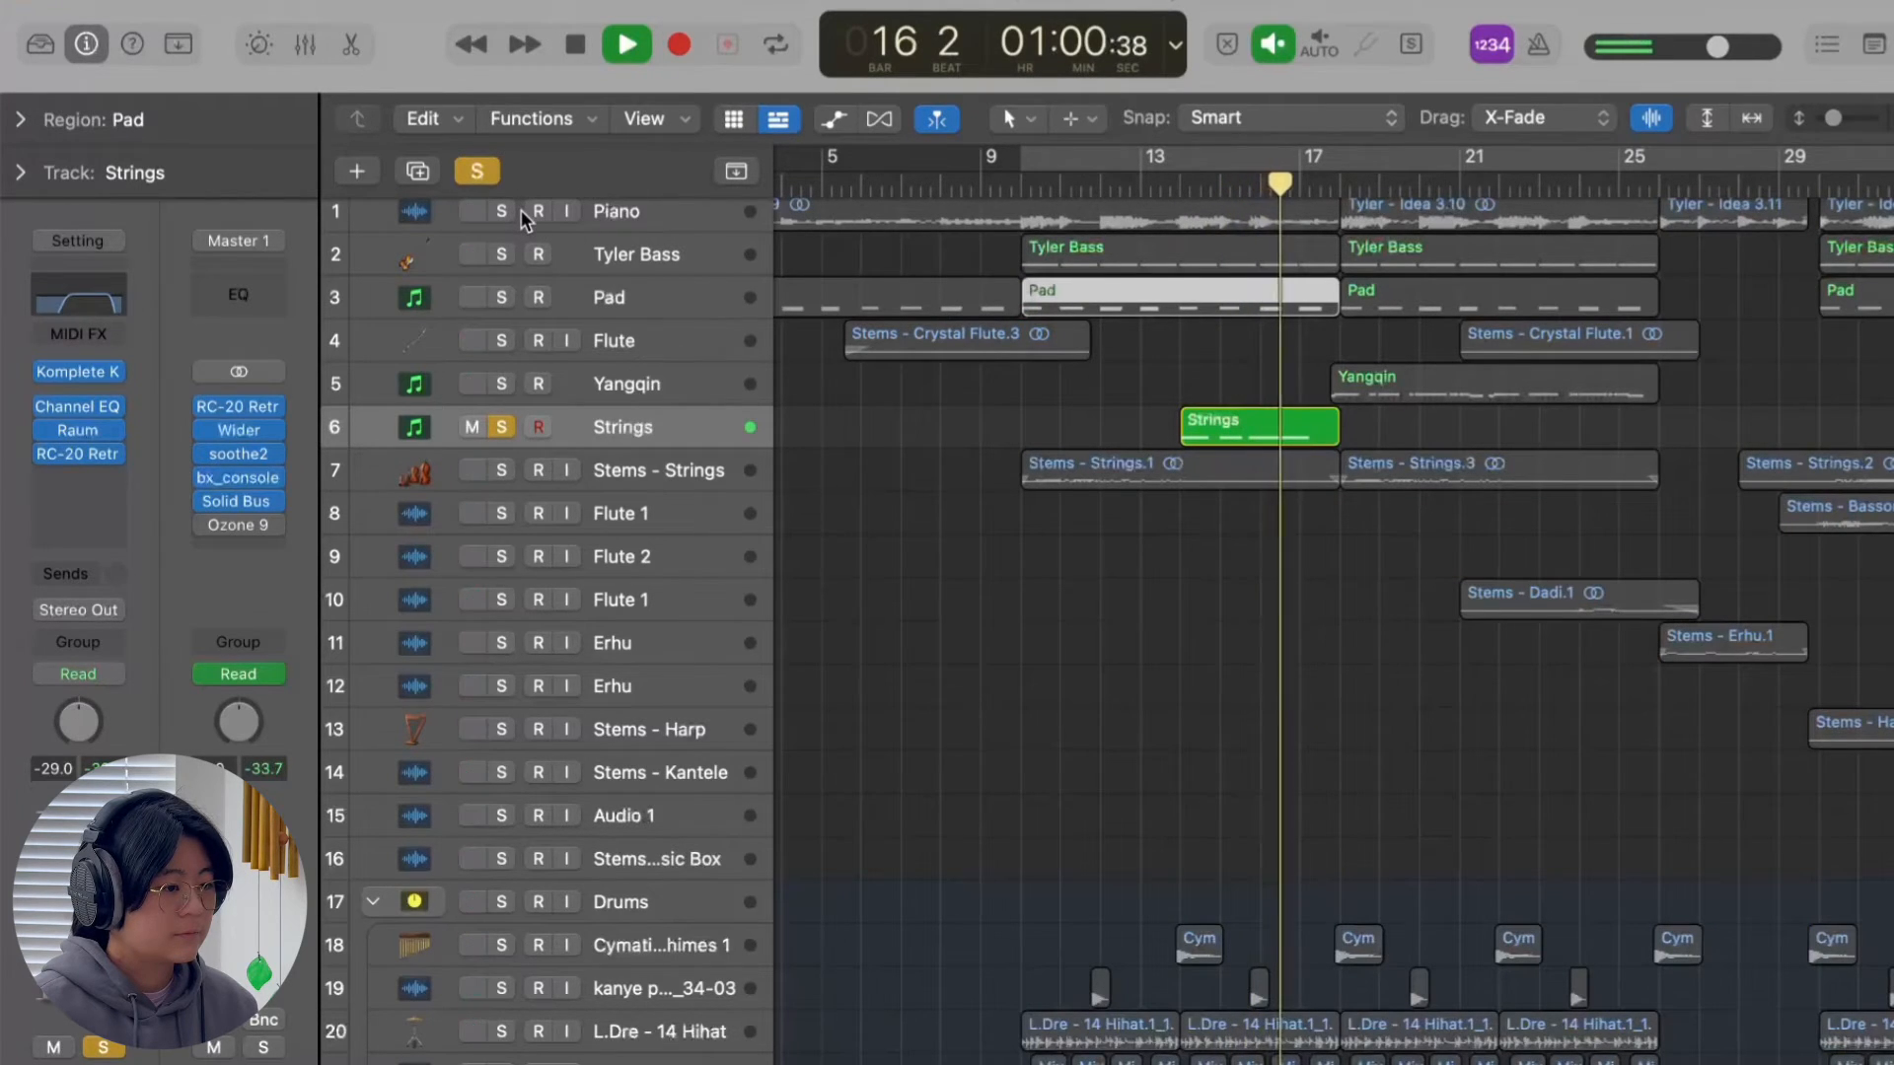
Examine the Yangqin track's Komplete Kontrol instrument and its Channel EQ, Raum and Saturation Knob settings.
{"action": "scroll", "coordinate": [1101, 631], "scroll_direction": "right", "scroll_amount": 2}
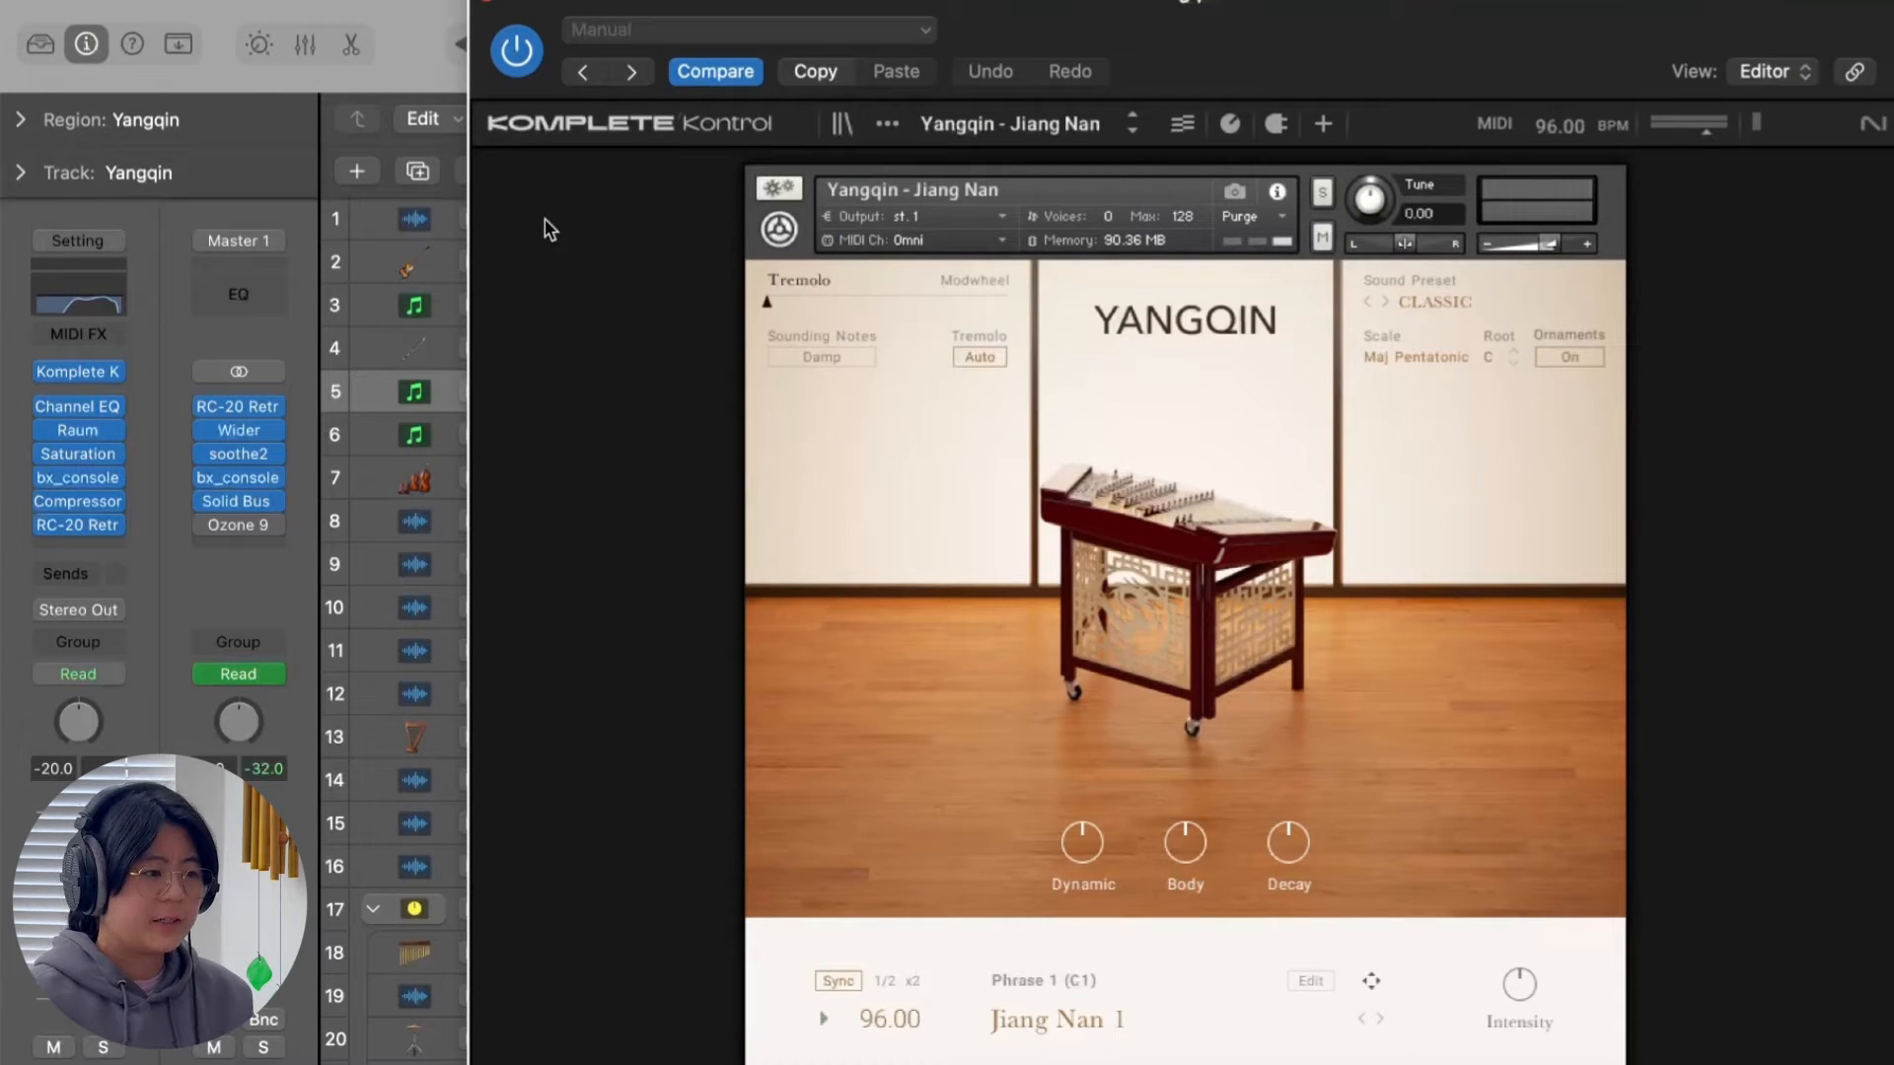
{"action": "left_click", "coordinate": [490, 5]}
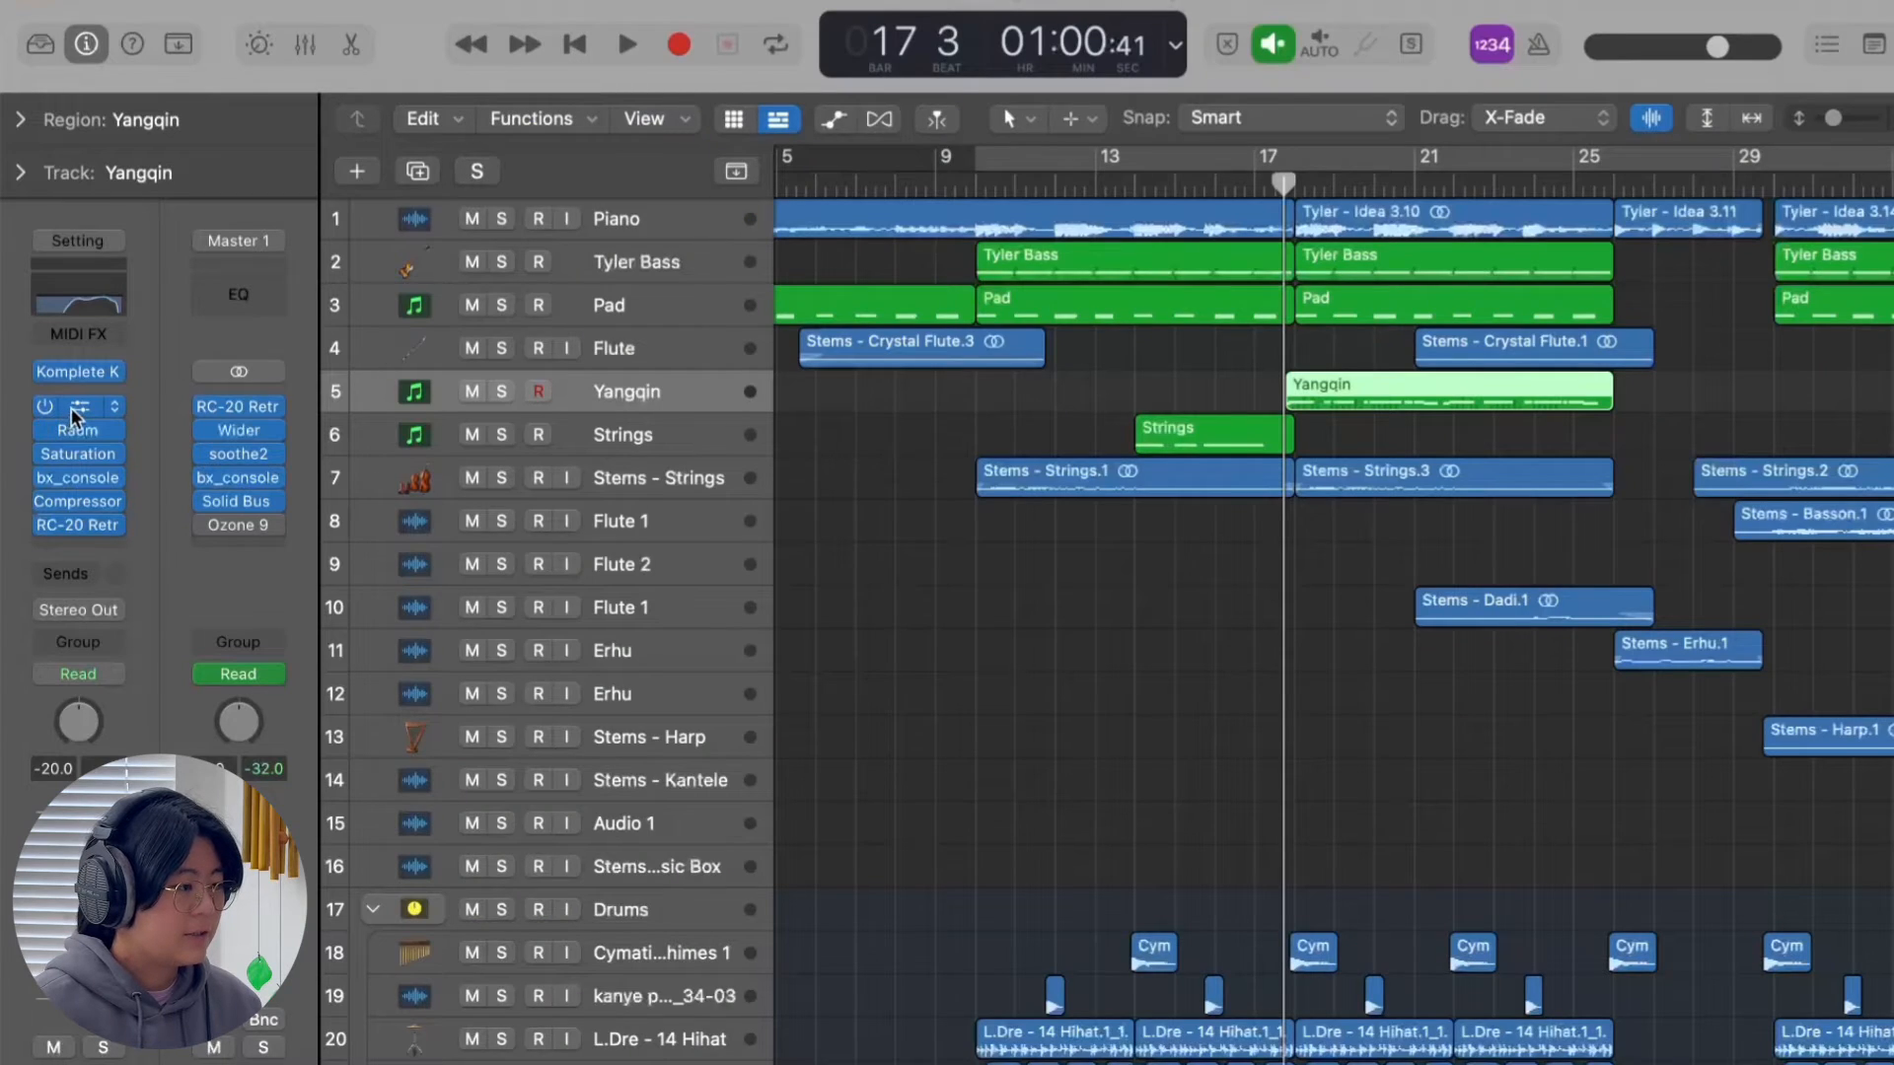
{"action": "left_click", "coordinate": [74, 416]}
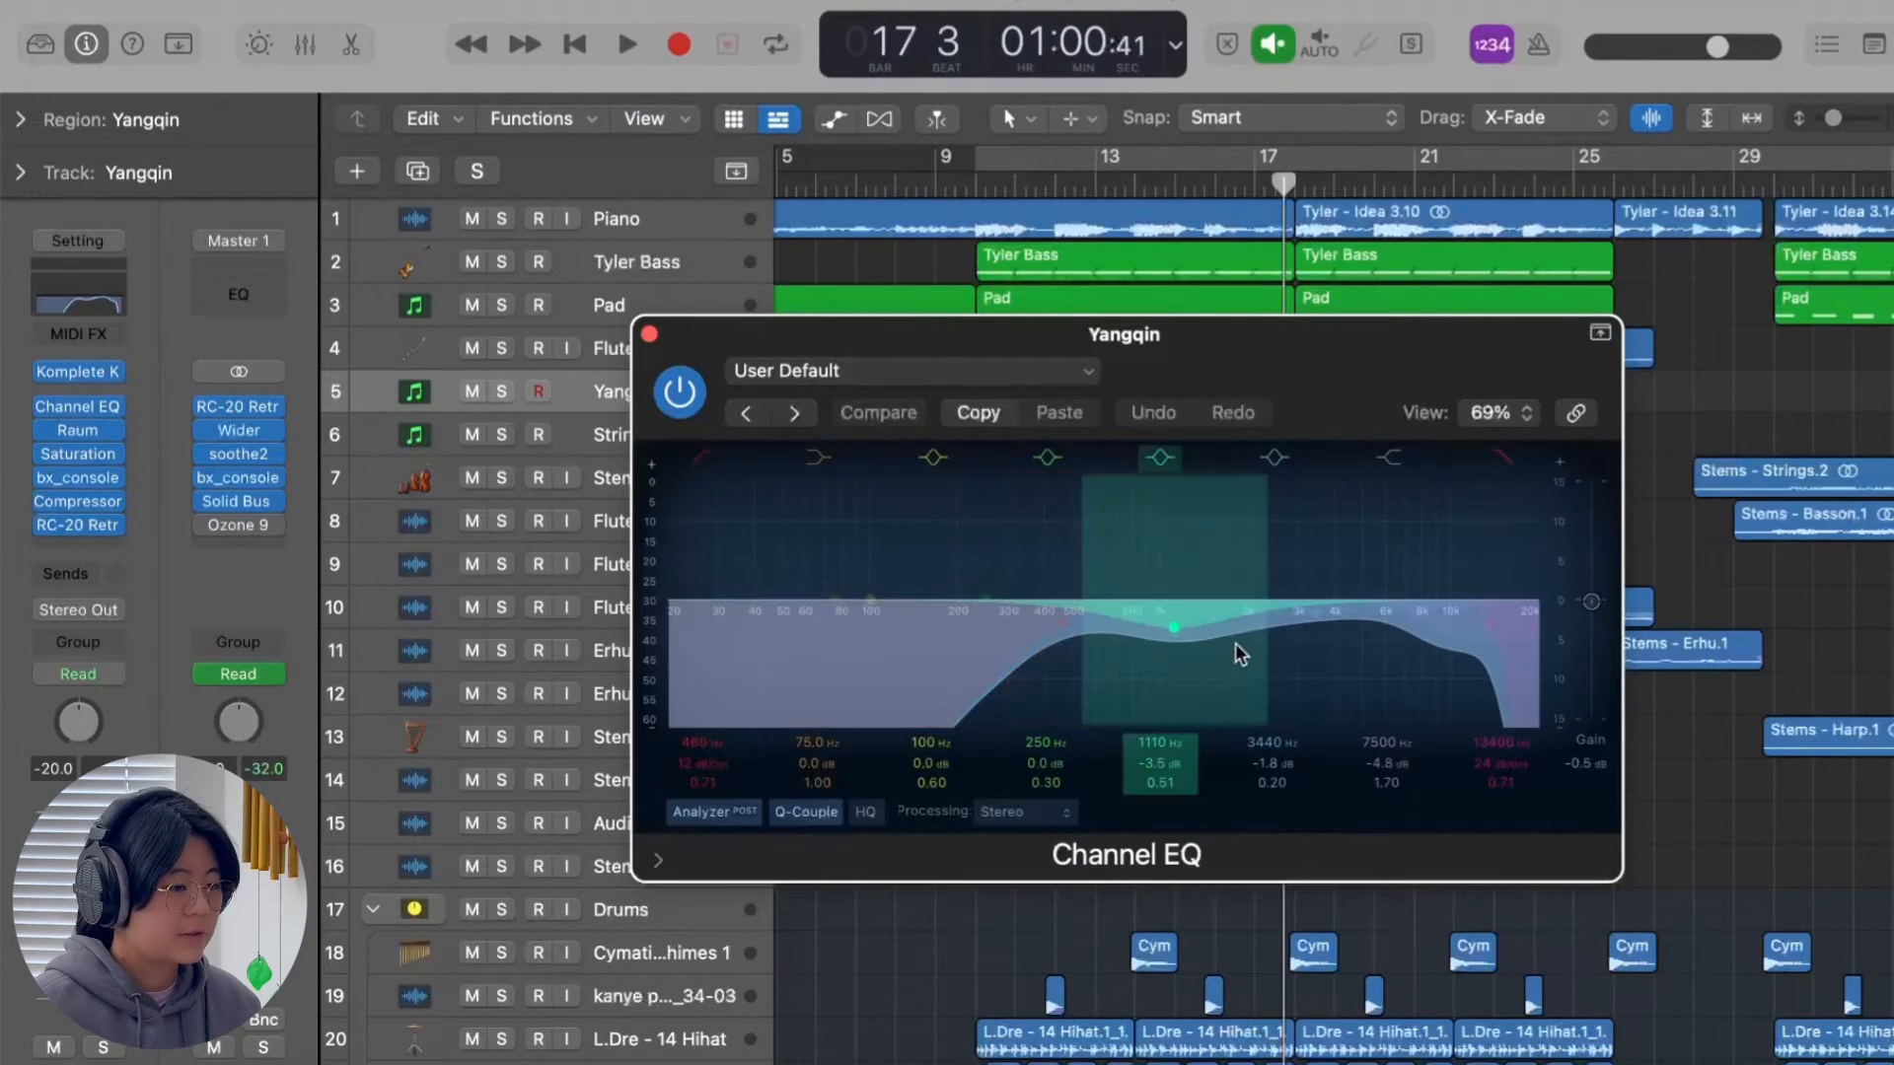
{"action": "left_click", "coordinate": [81, 436]}
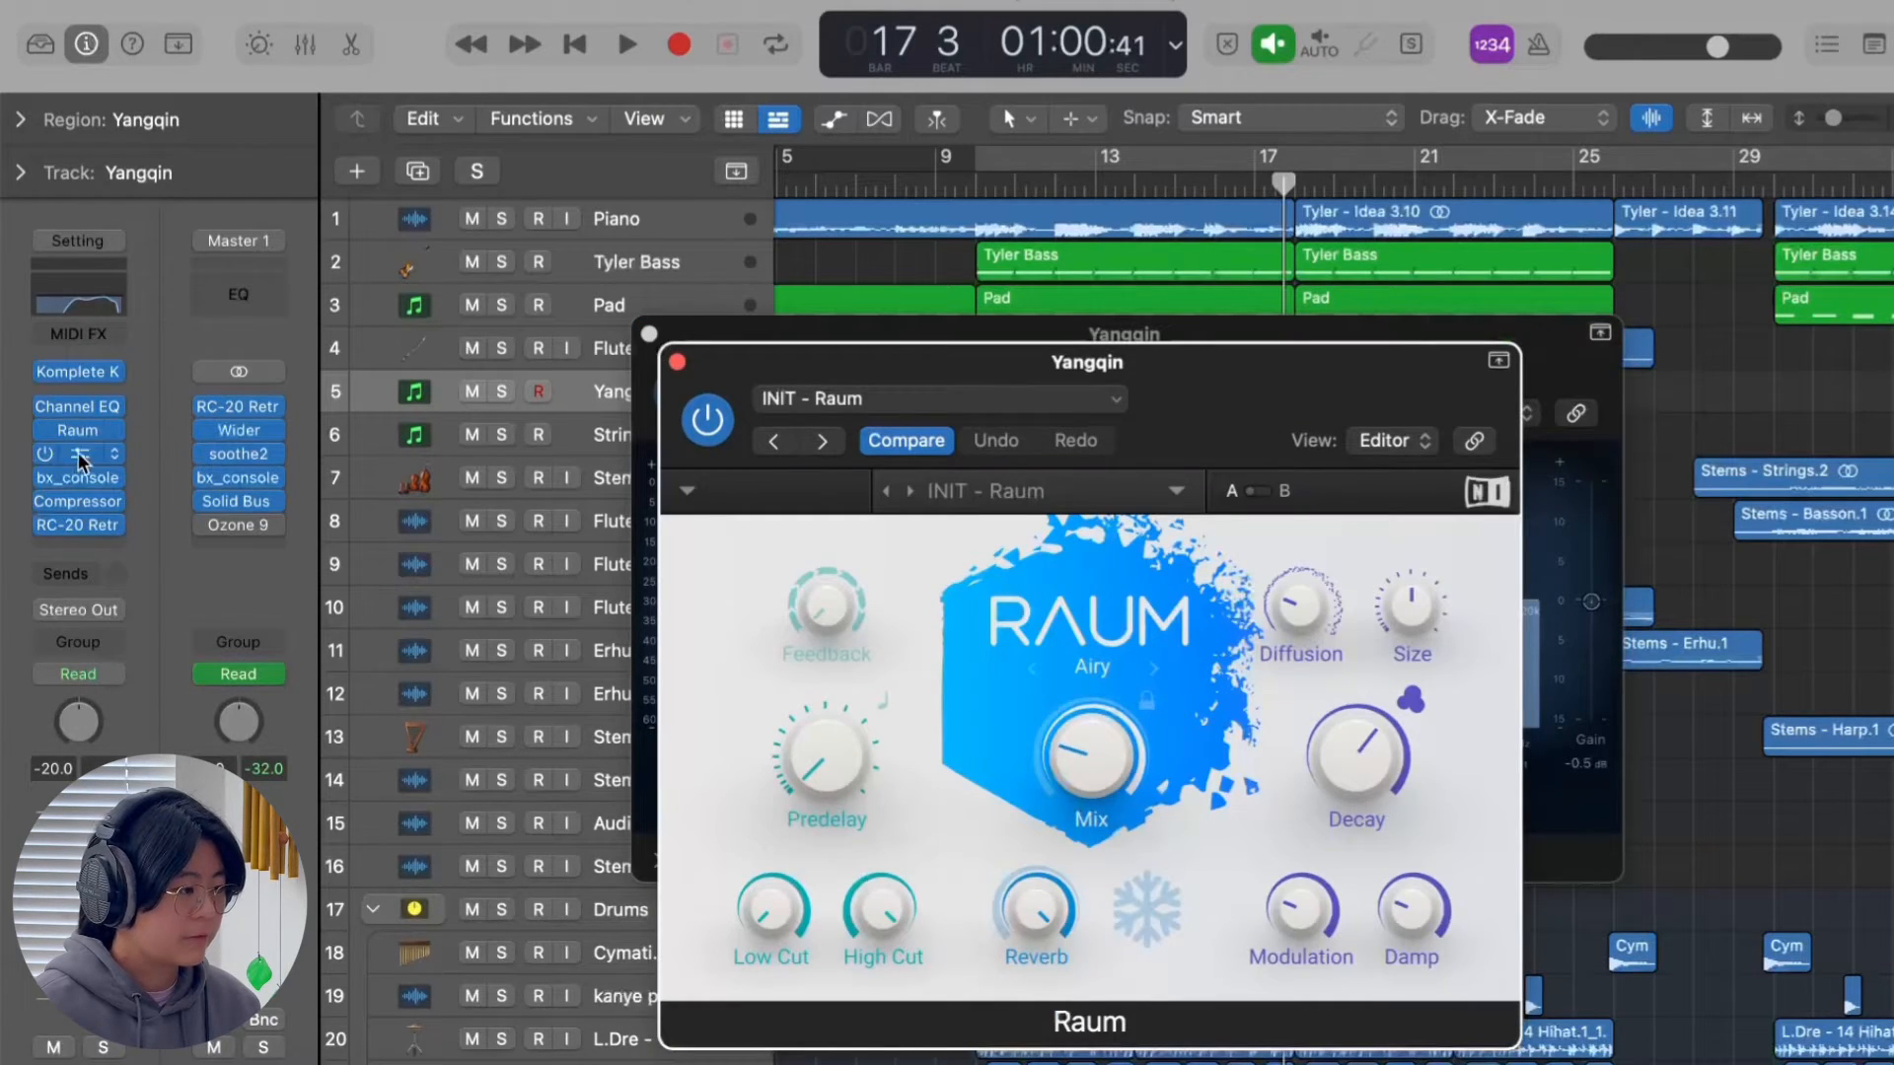
{"action": "left_click", "coordinate": [75, 454]}
{"action": "left_click", "coordinate": [512, 376]}
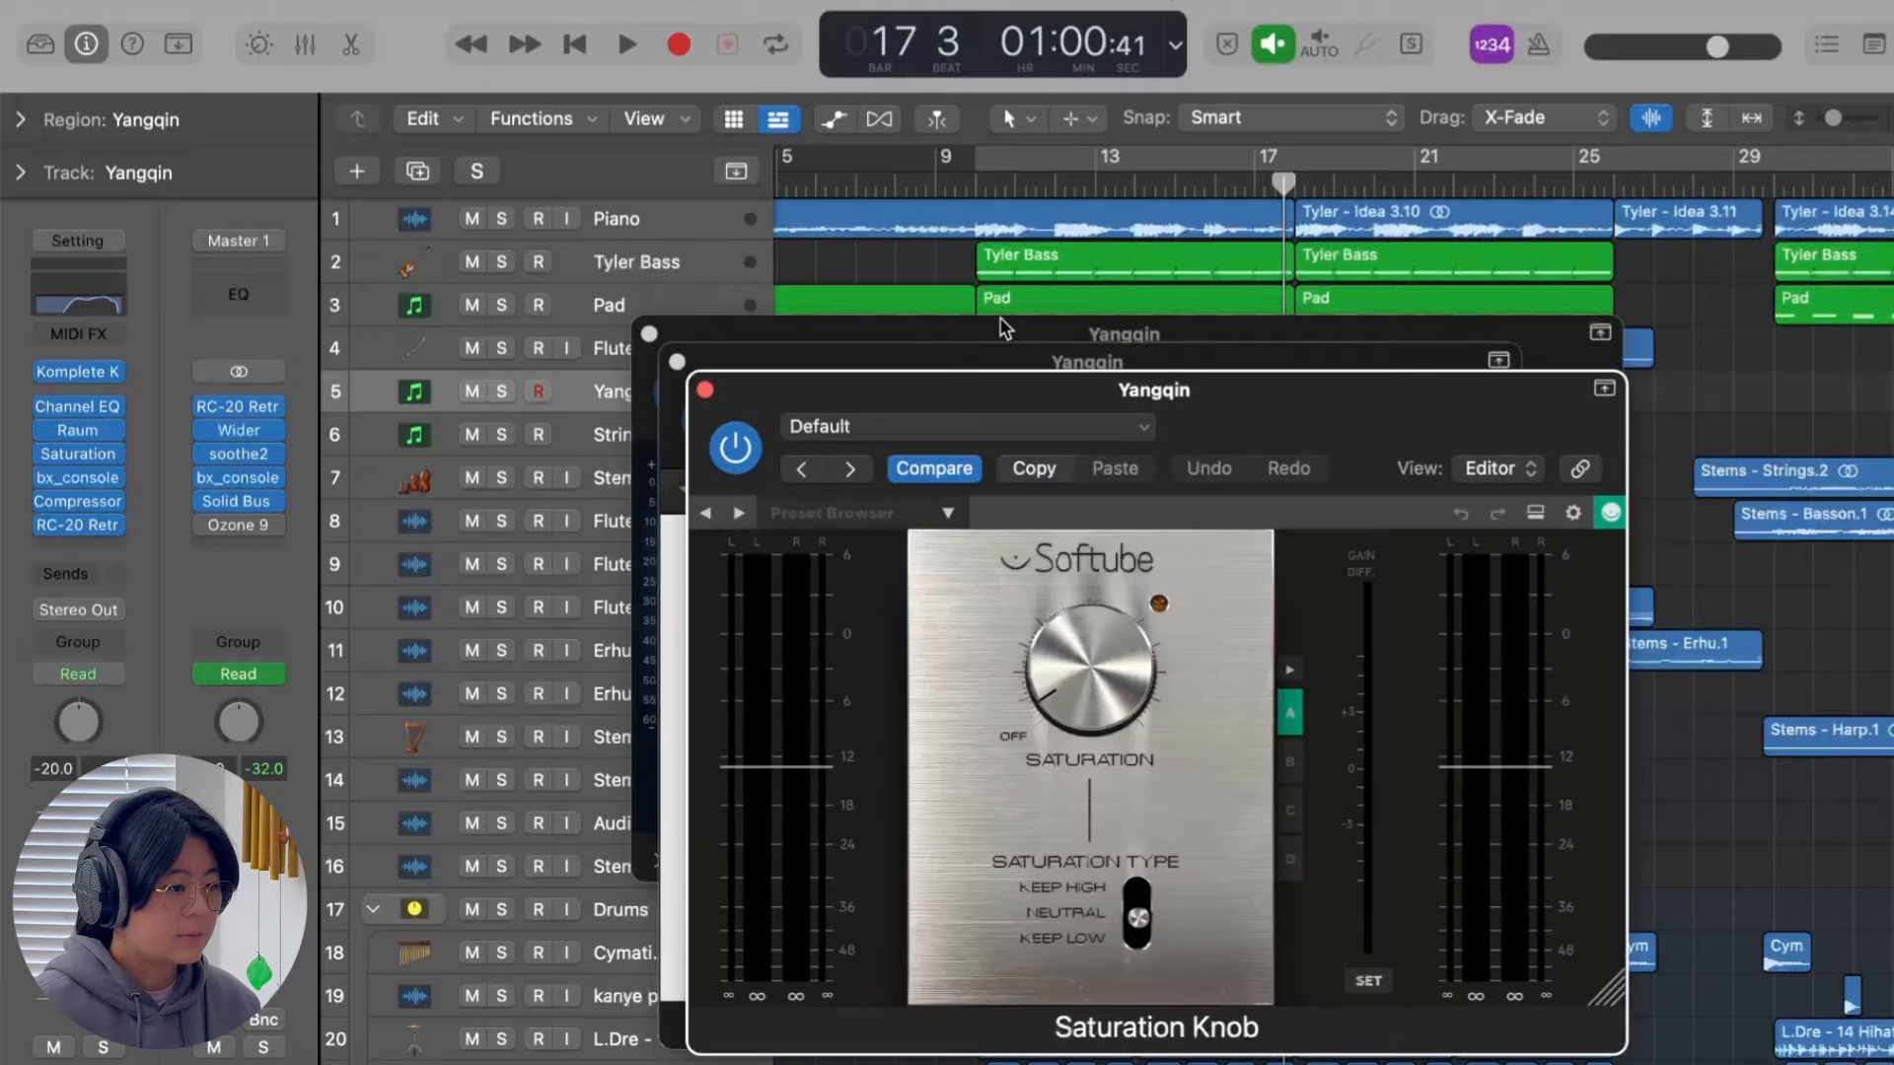
{"action": "left_click_drag", "start_coordinate": [1215, 385], "coordinate": [1221, 299]}
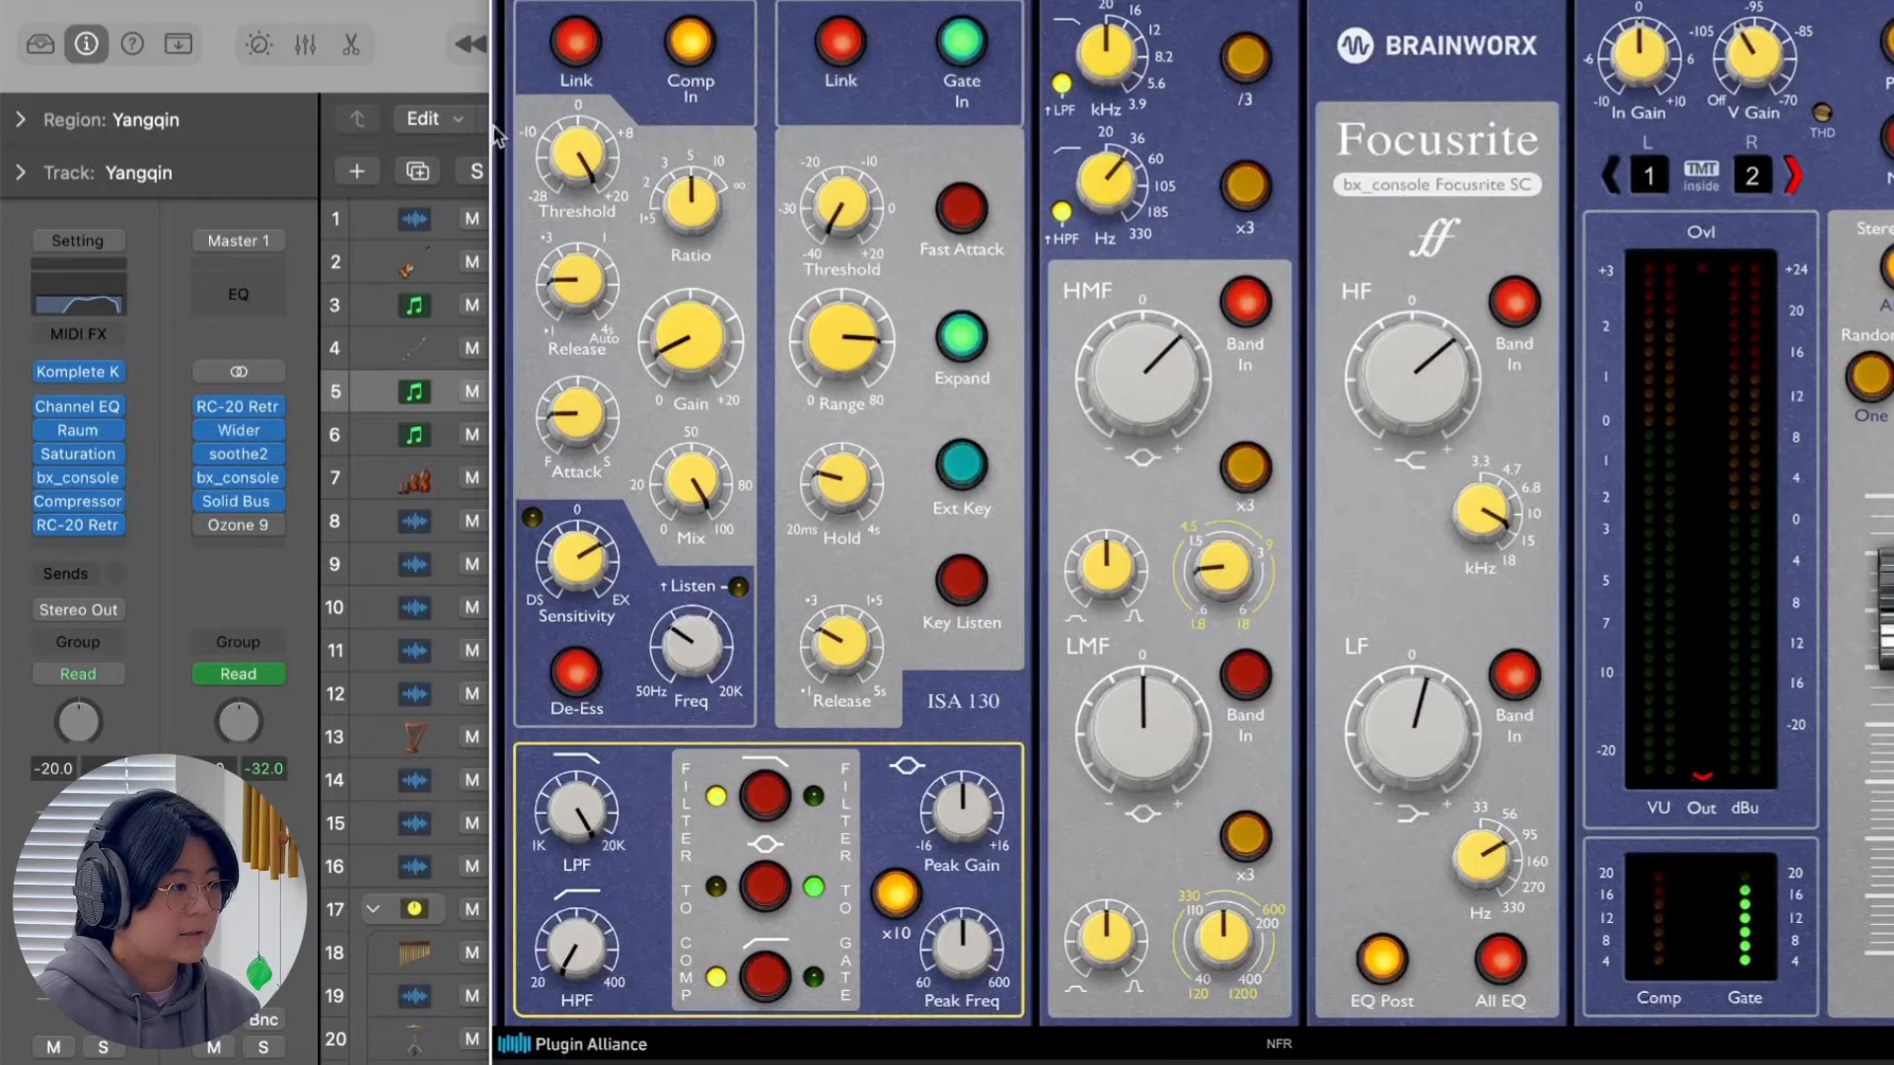
Bring the Yangqin track's bx_console window fully into view, examine its 33 Synth preset, and close it.
{"action": "left_click_drag", "start_coordinate": [490, 127], "coordinate": [490, 279]}
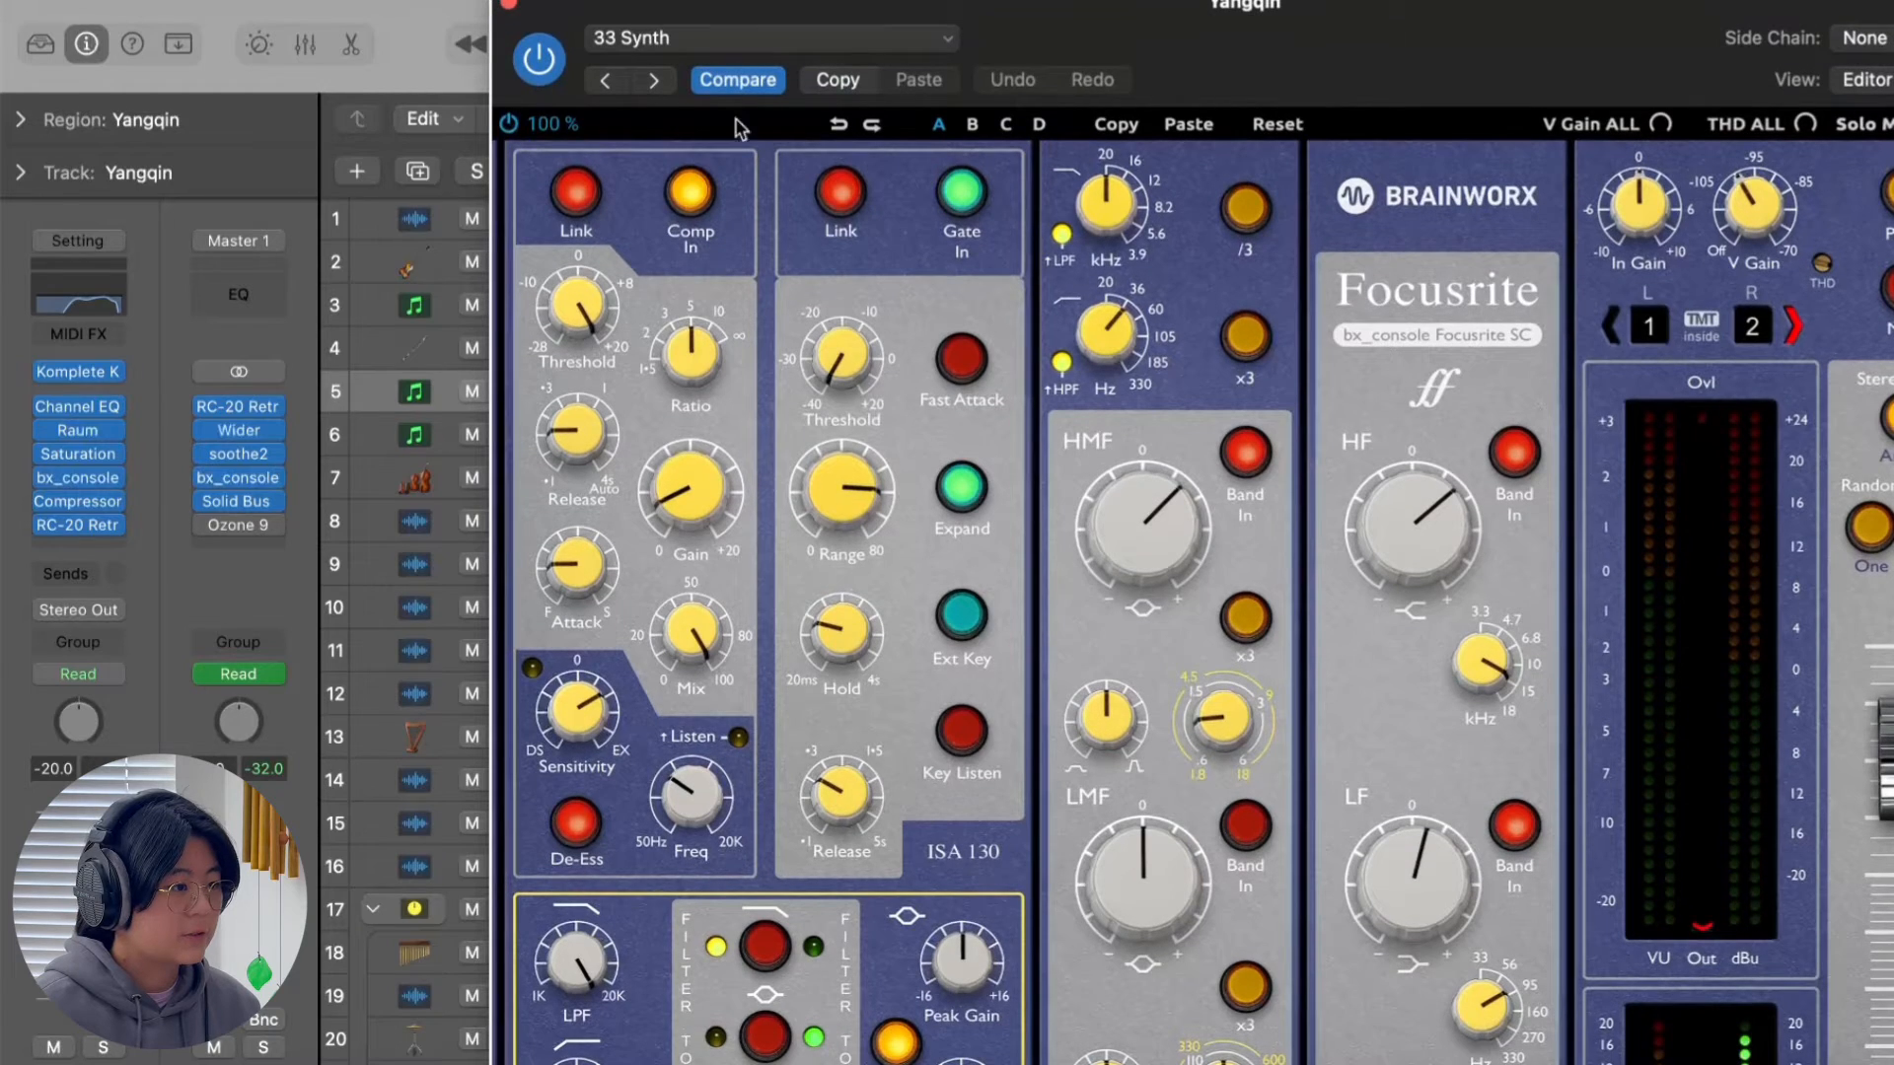
{"action": "left_click", "coordinate": [792, 42]}
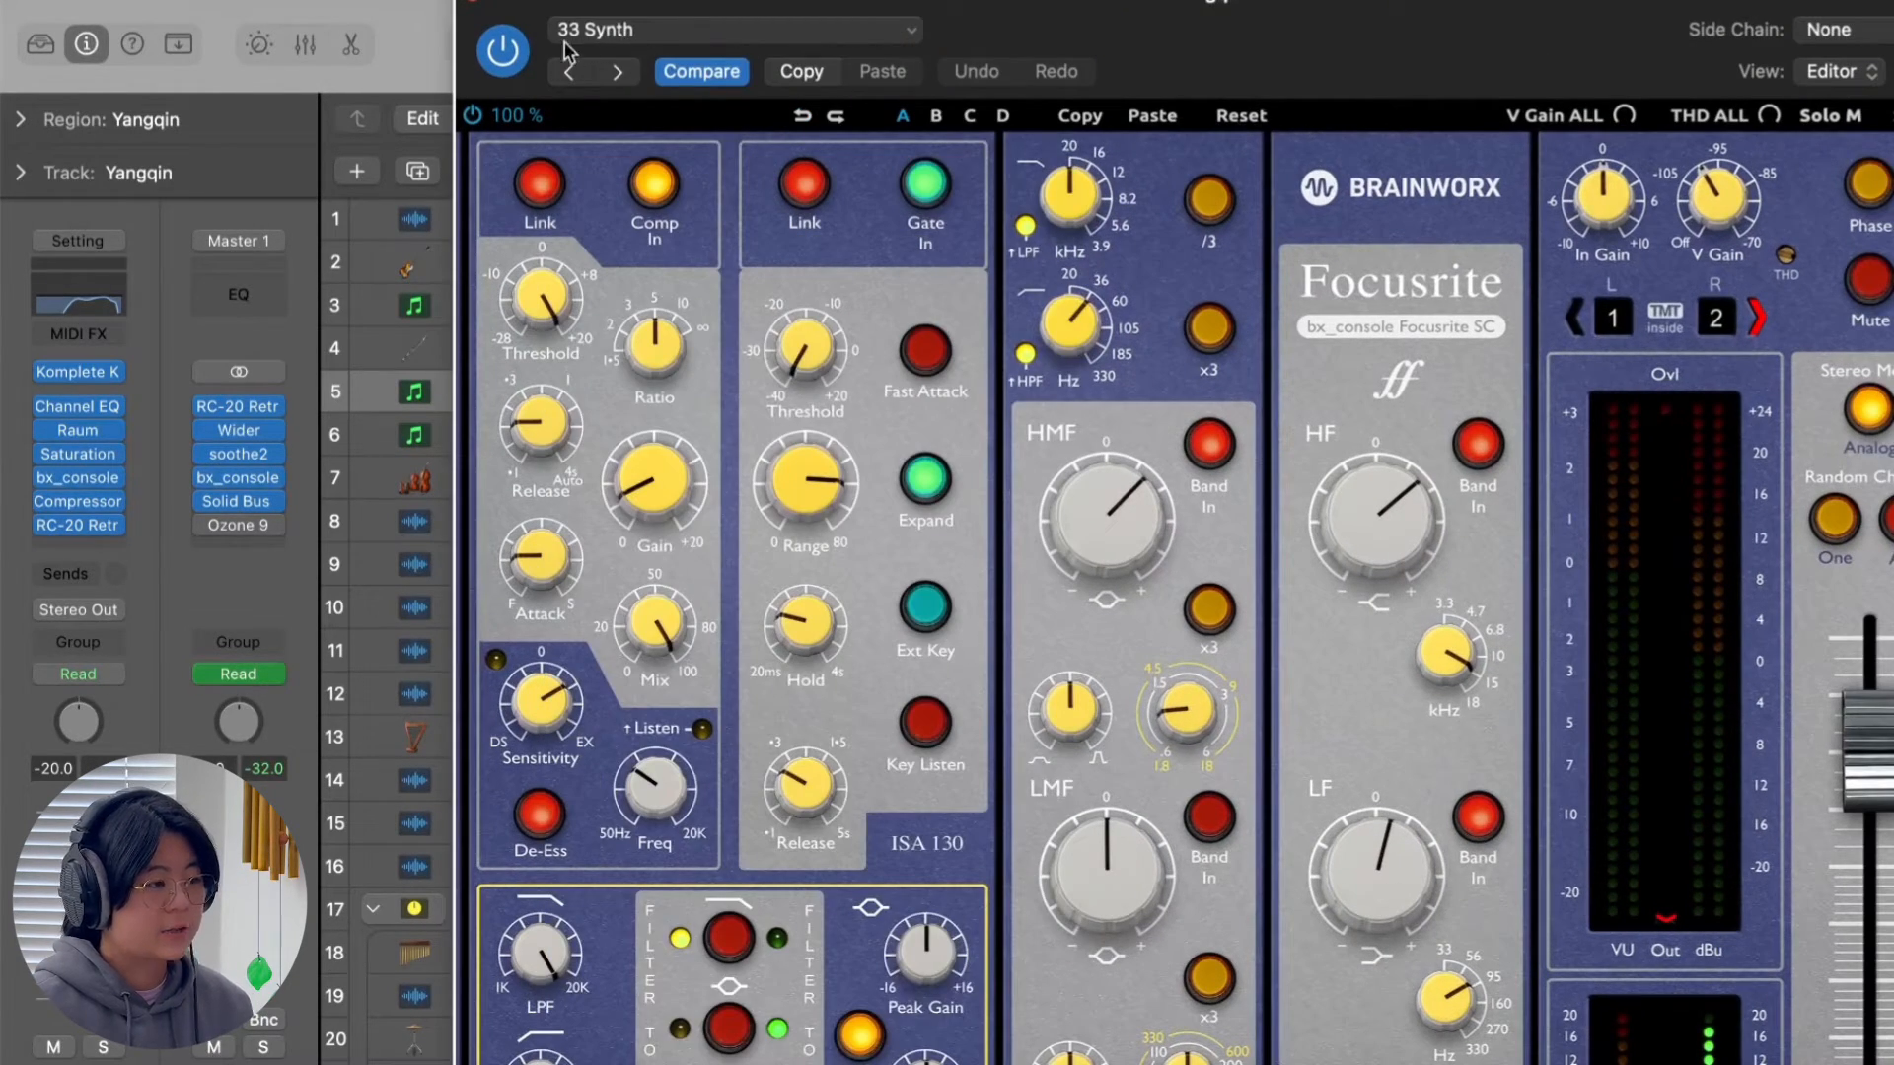
{"action": "left_click", "coordinate": [481, 6]}
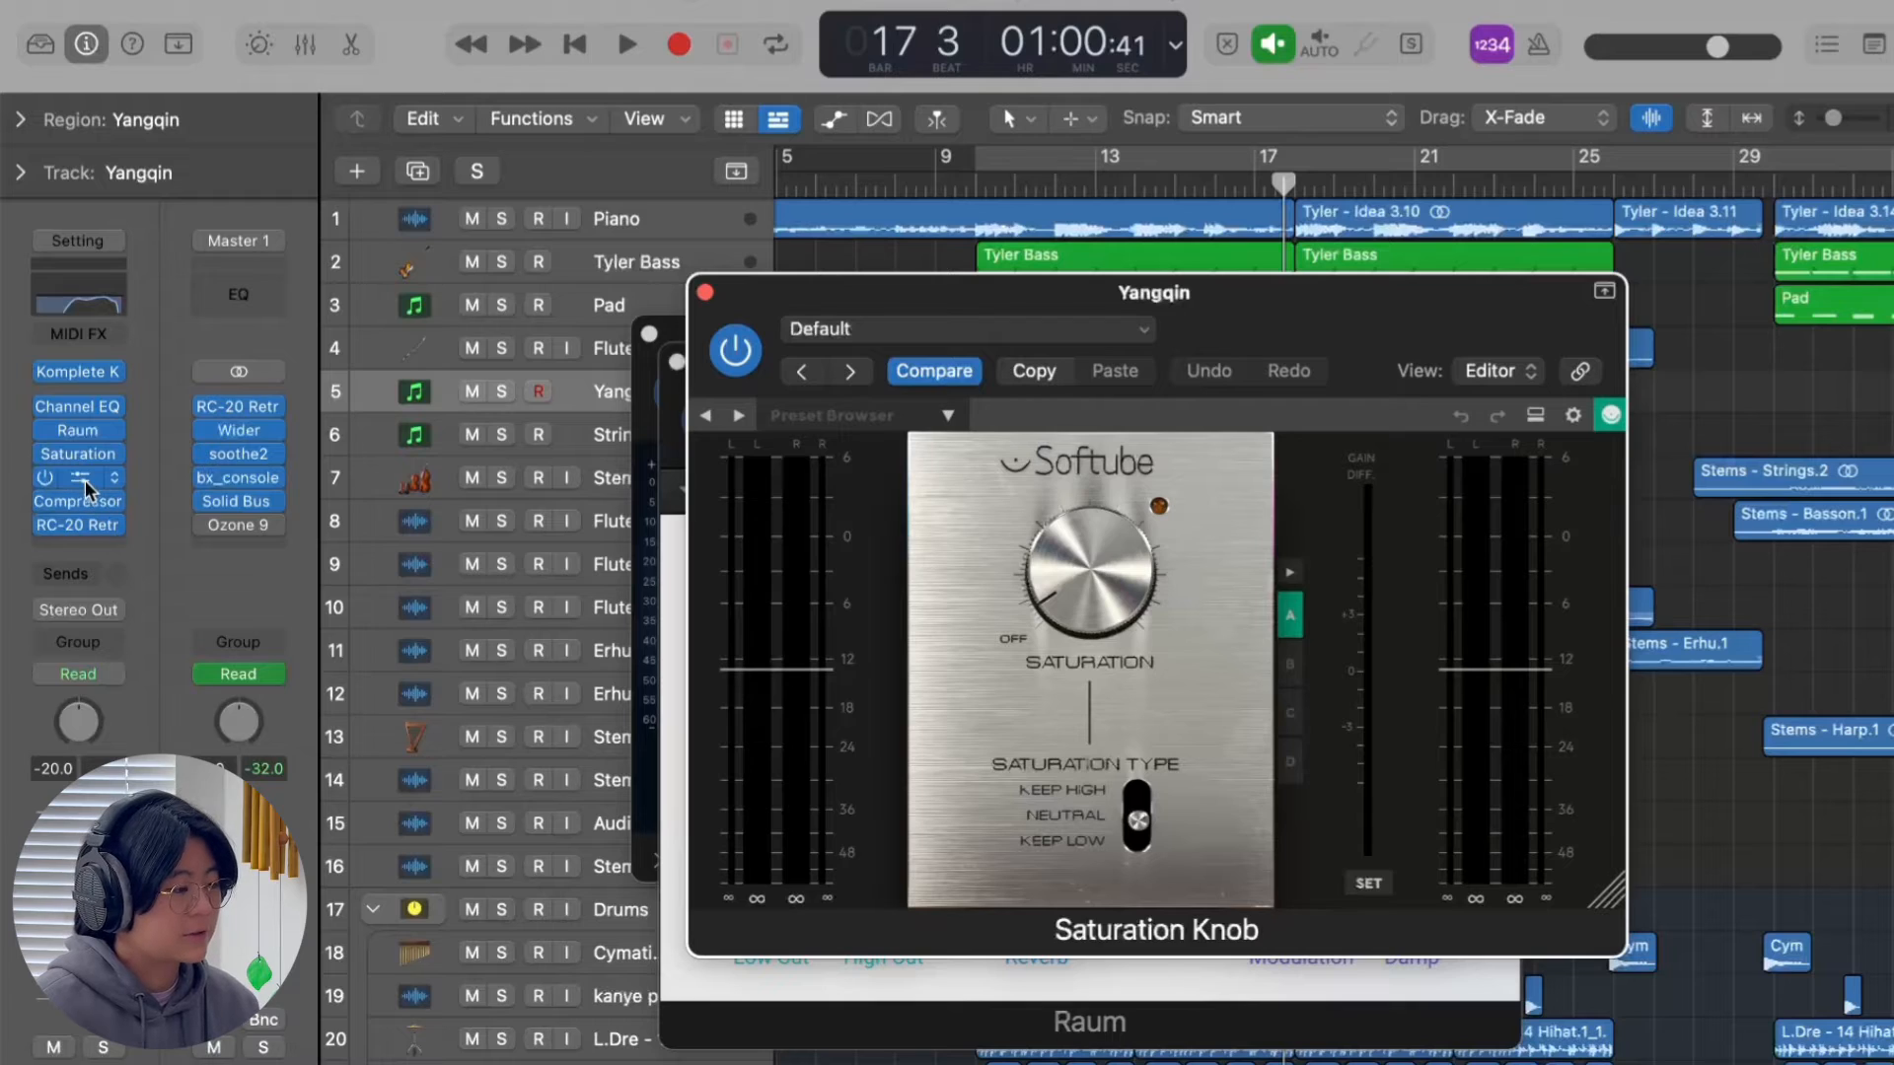
Review the Yangqin track's Compressor and RC-20 Retro Color settings, and close the plug-in windows.
{"action": "left_click", "coordinate": [81, 505]}
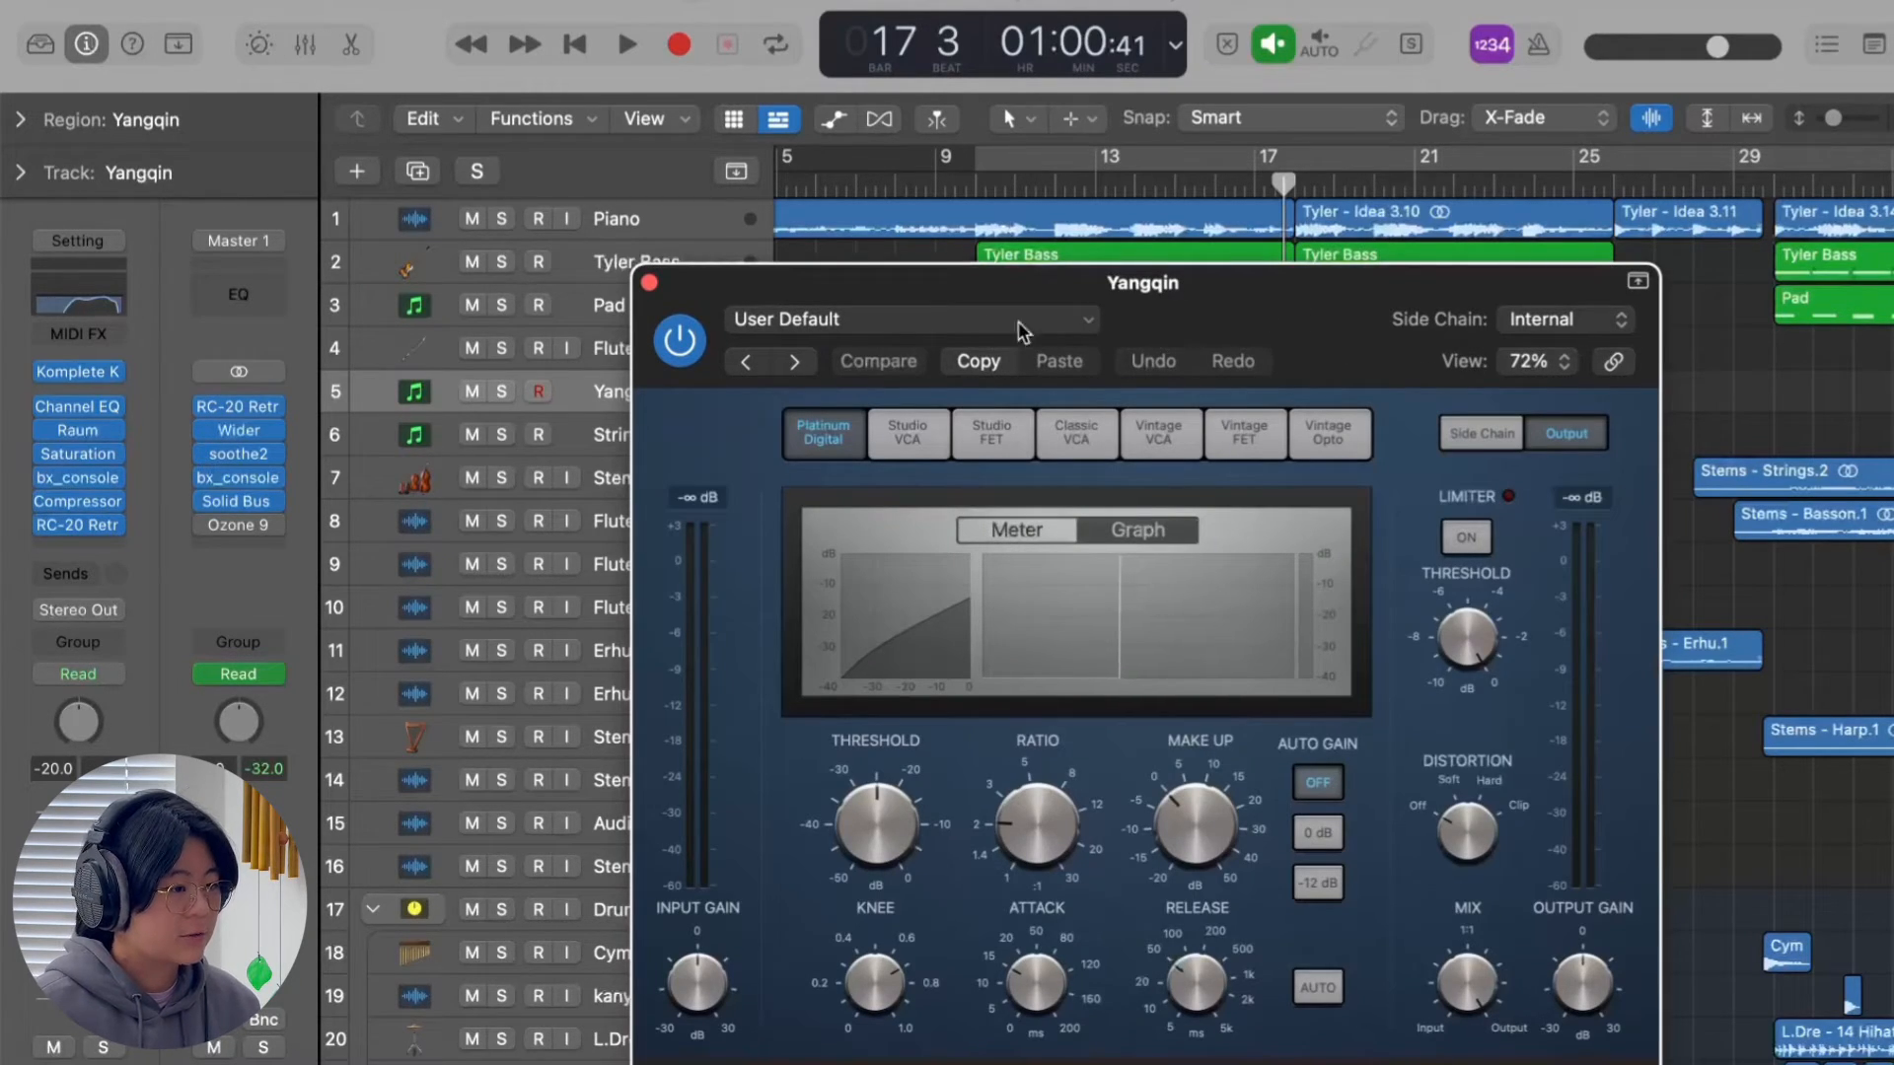
{"action": "left_click", "coordinate": [650, 284]}
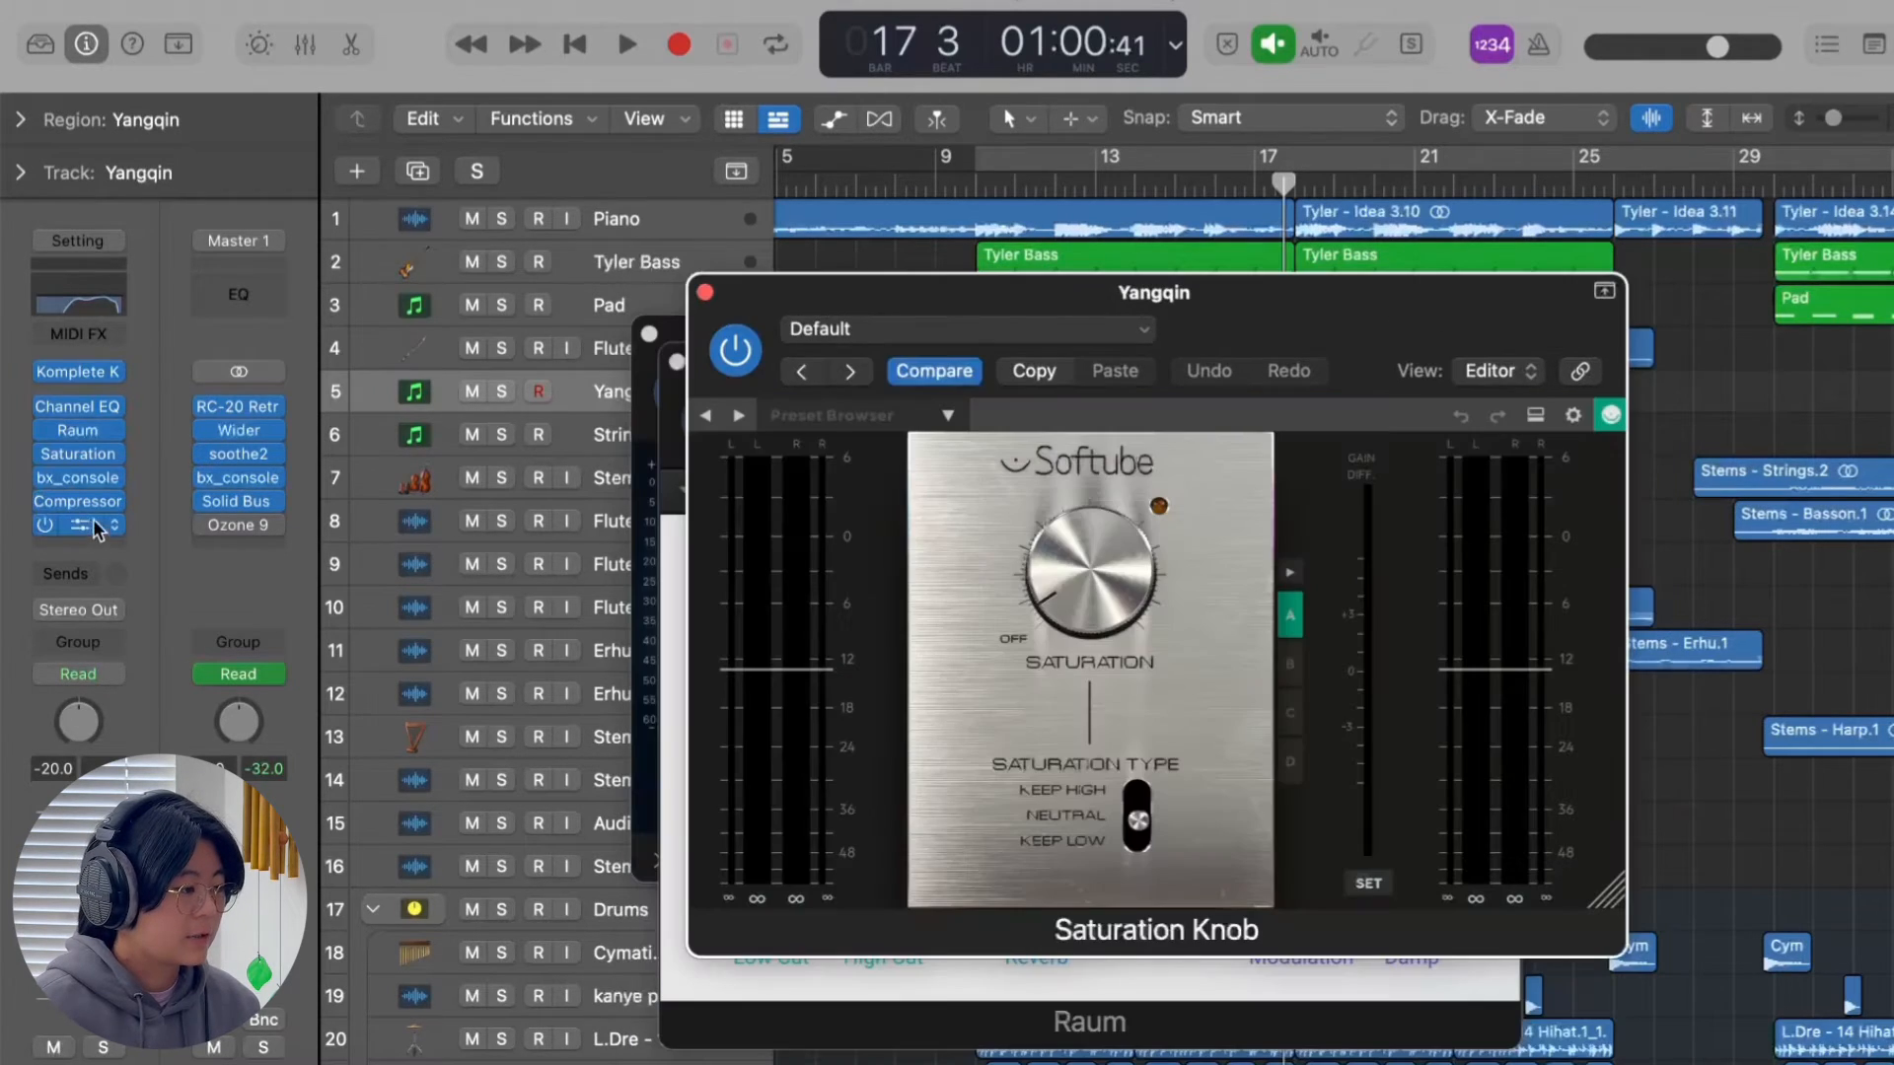
{"action": "left_click", "coordinate": [84, 523]}
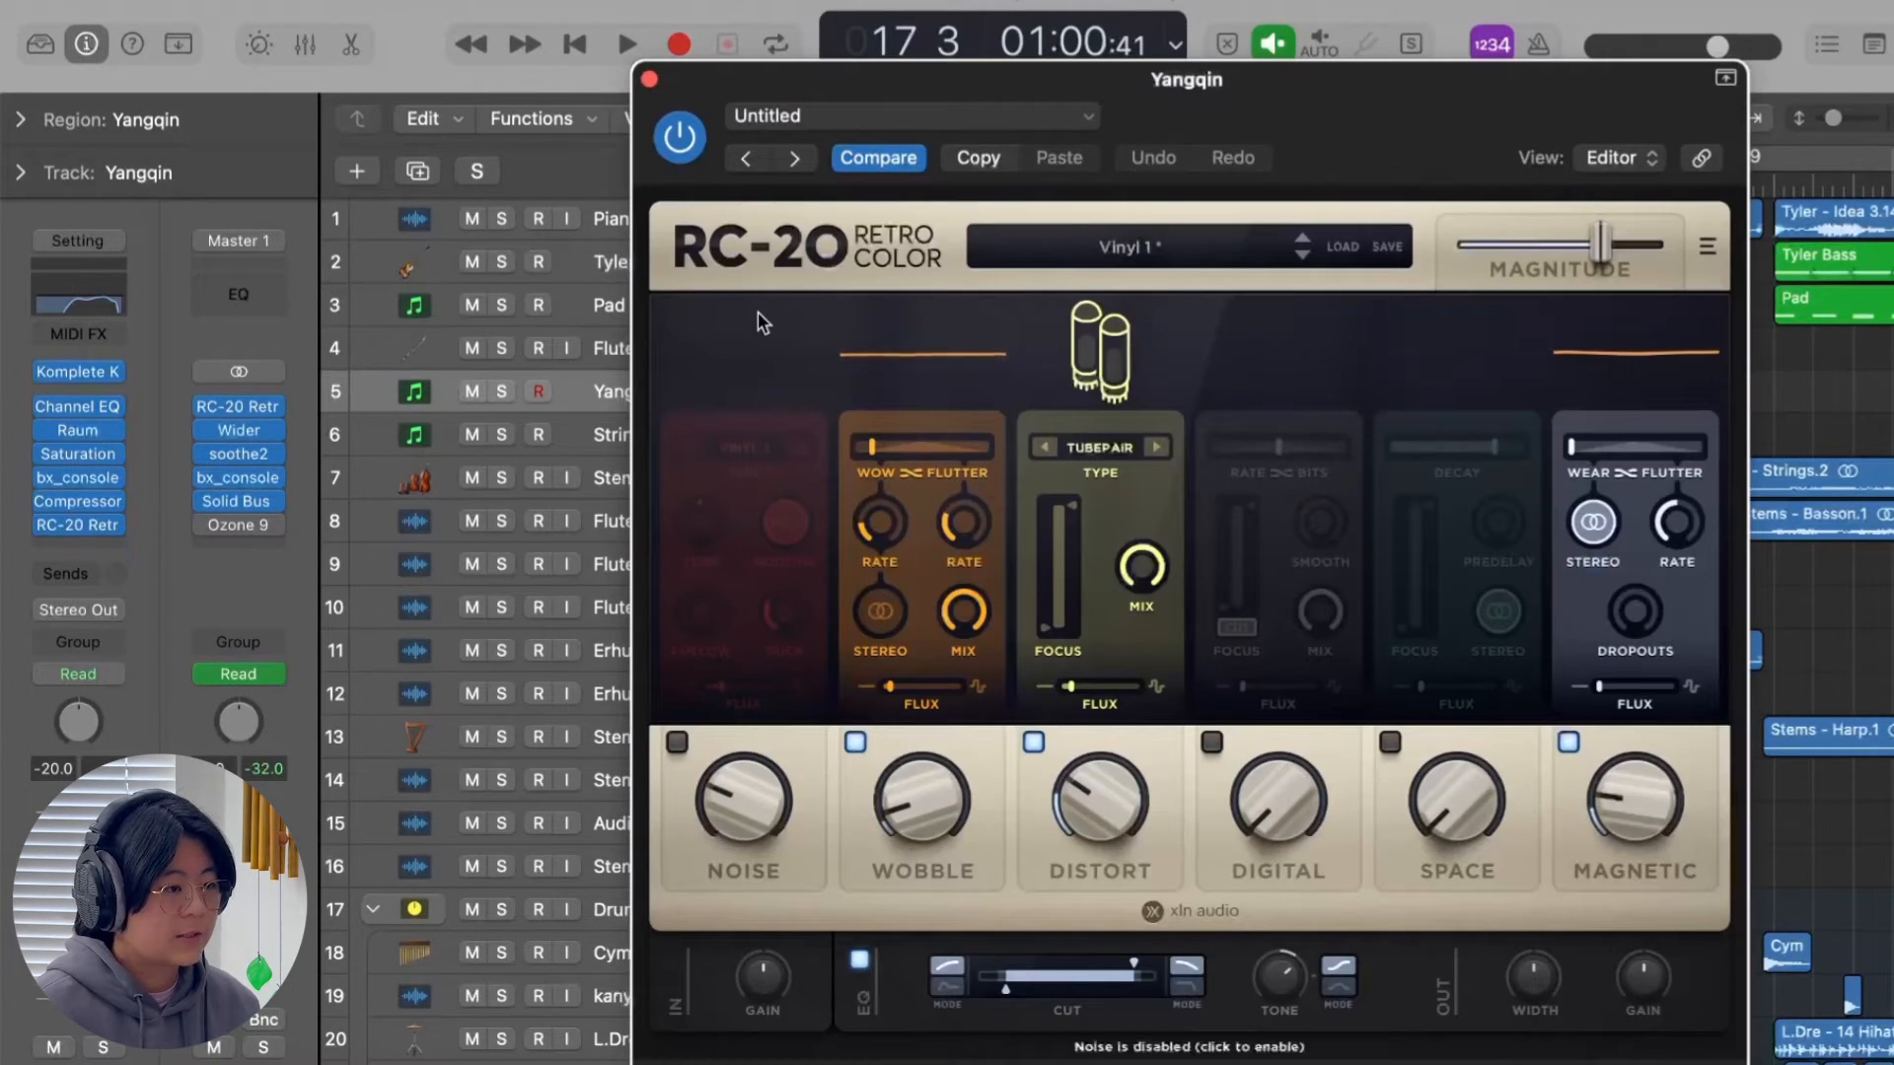
{"action": "left_click", "coordinate": [649, 79]}
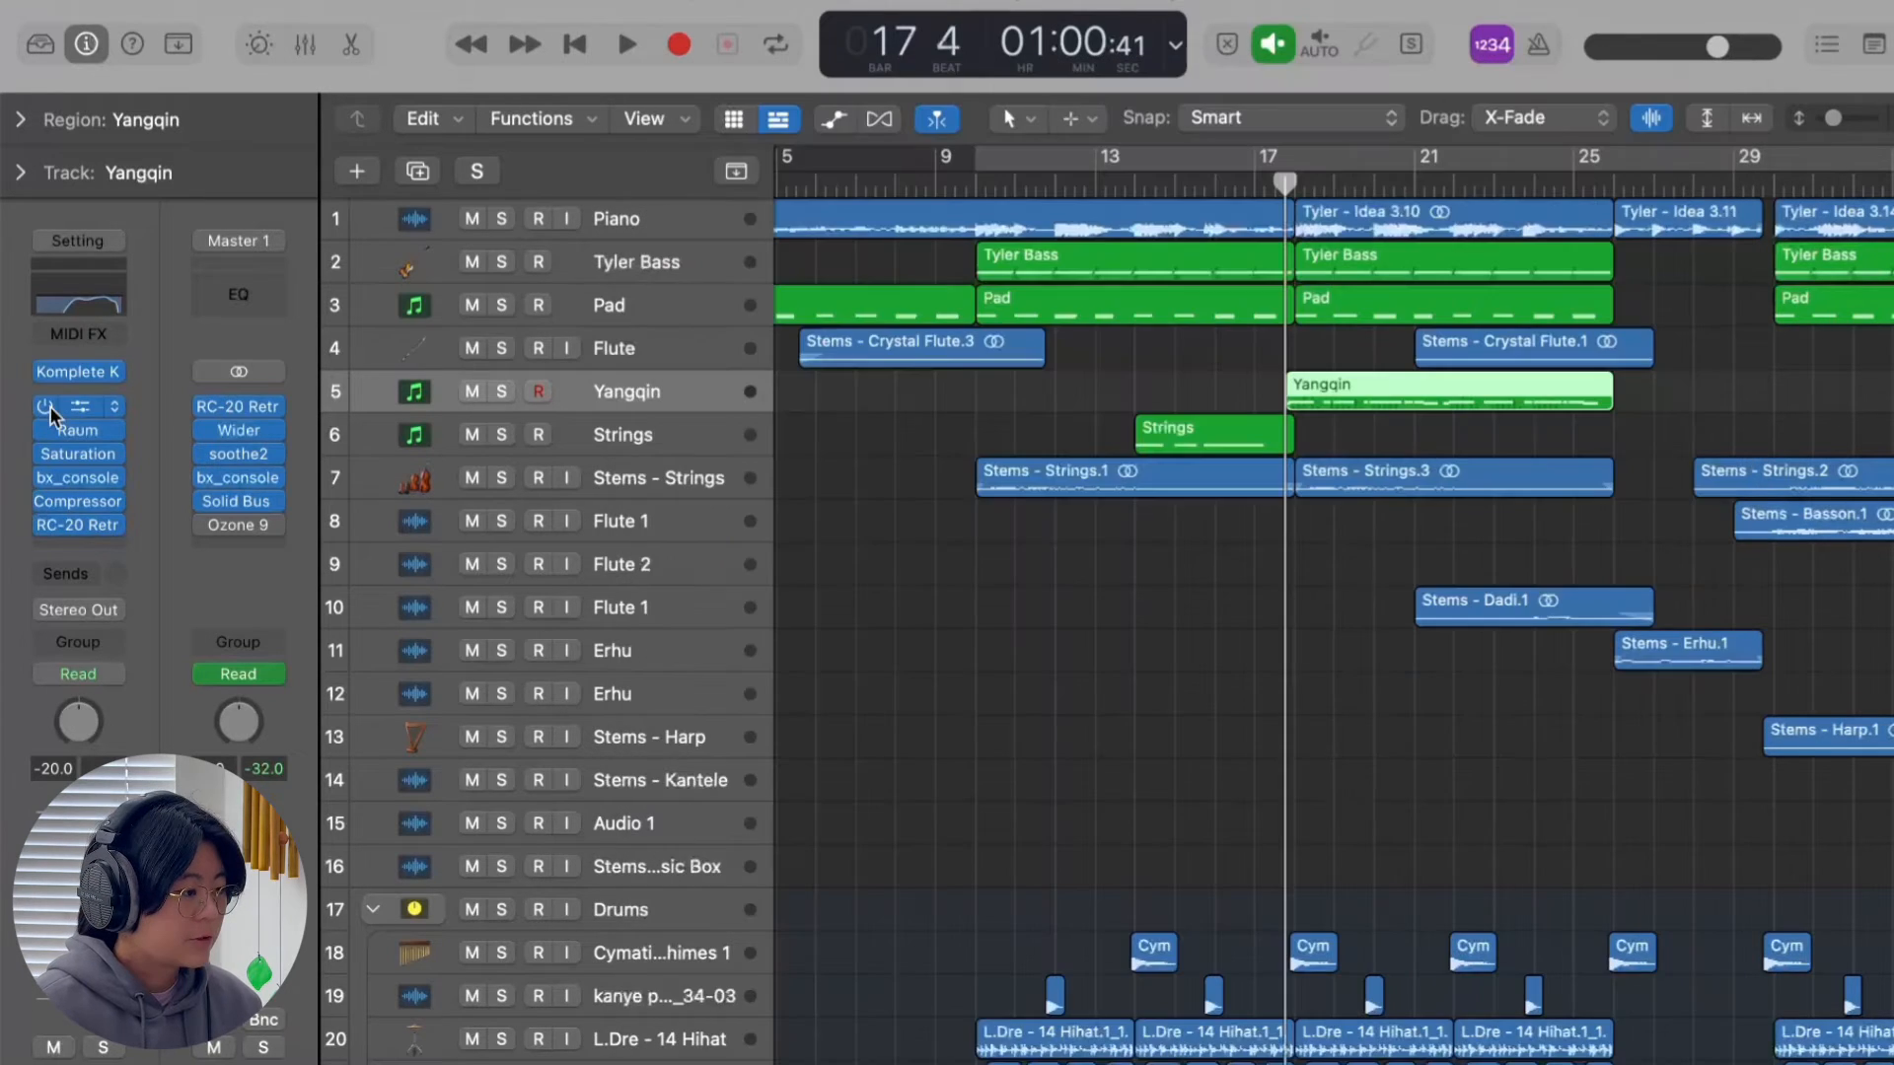
Solo the Yangqin track and play its phrase from just after bar 17 to bar 21 twice.
{"action": "left_click", "coordinate": [502, 390]}
{"action": "scroll", "coordinate": [1493, 627], "scroll_direction": "right", "scroll_amount": 2}
{"action": "key", "text": "space"}
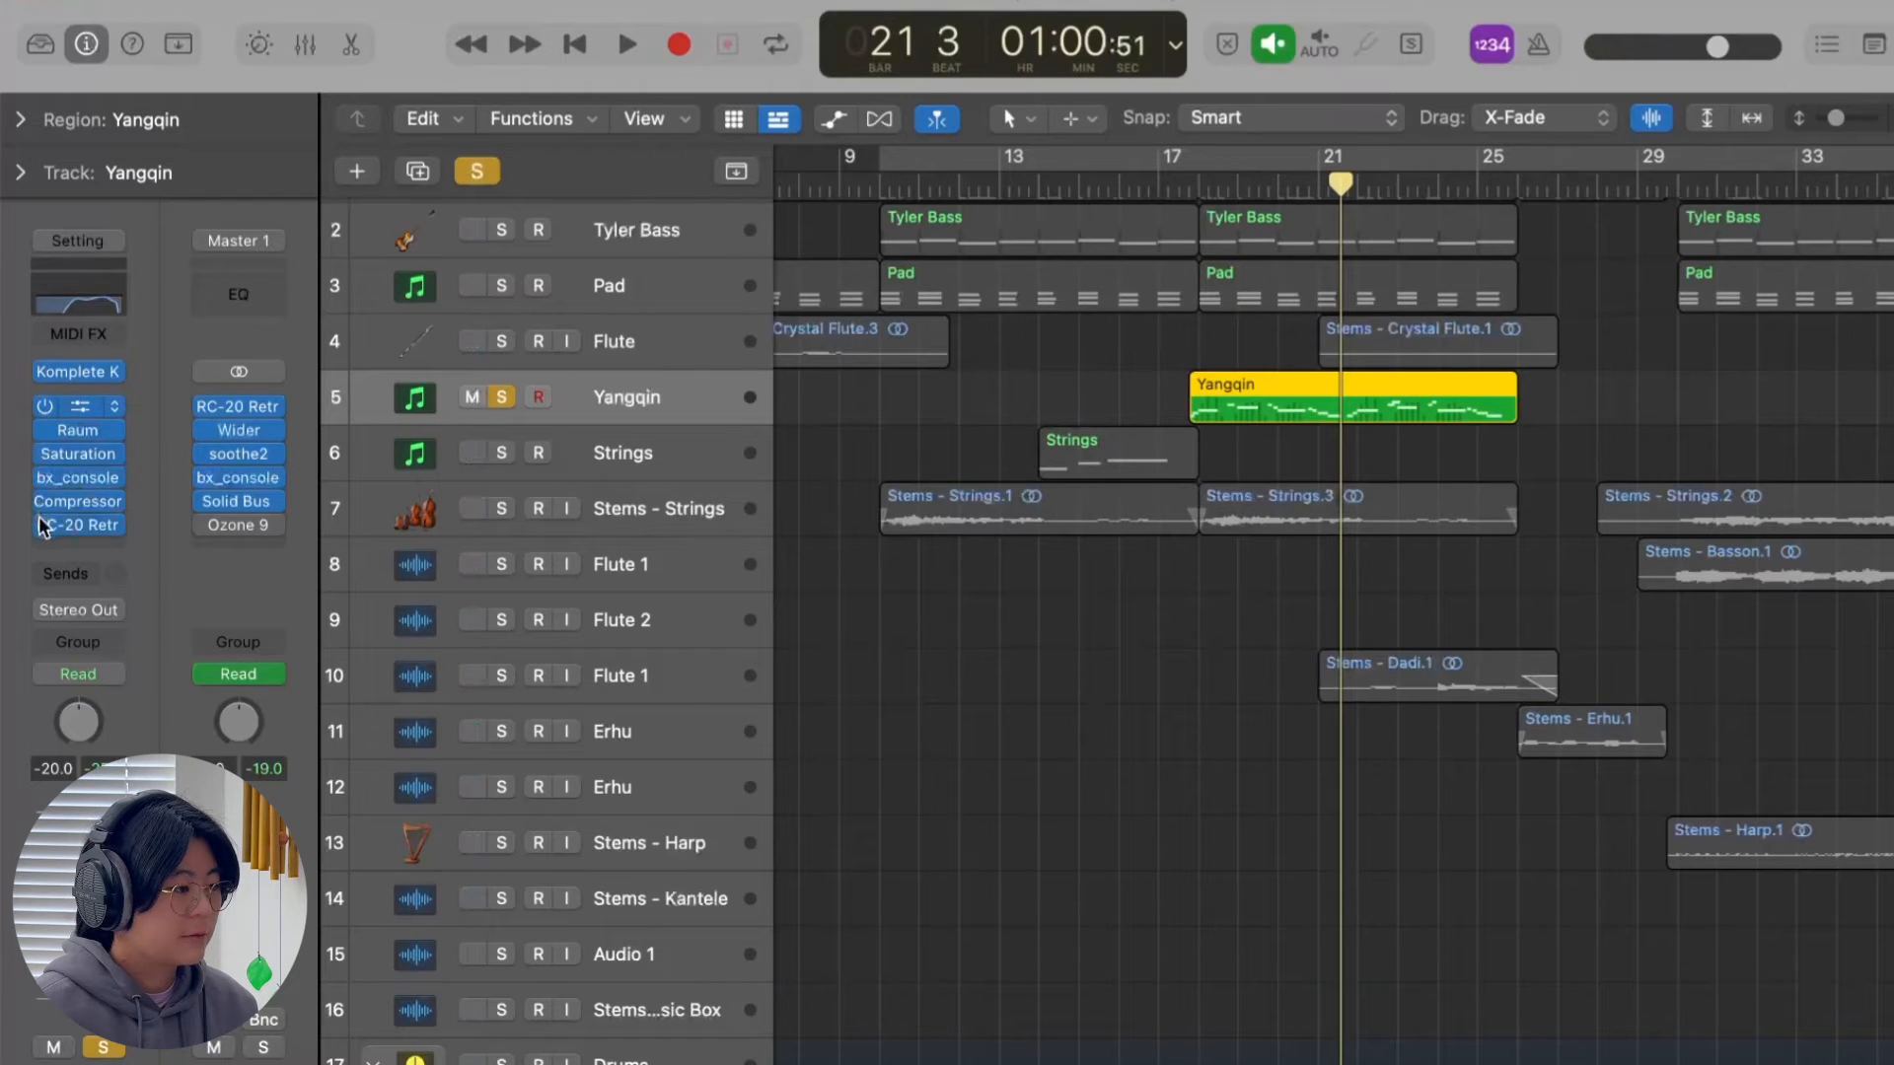
{"action": "left_click", "coordinate": [1181, 184]}
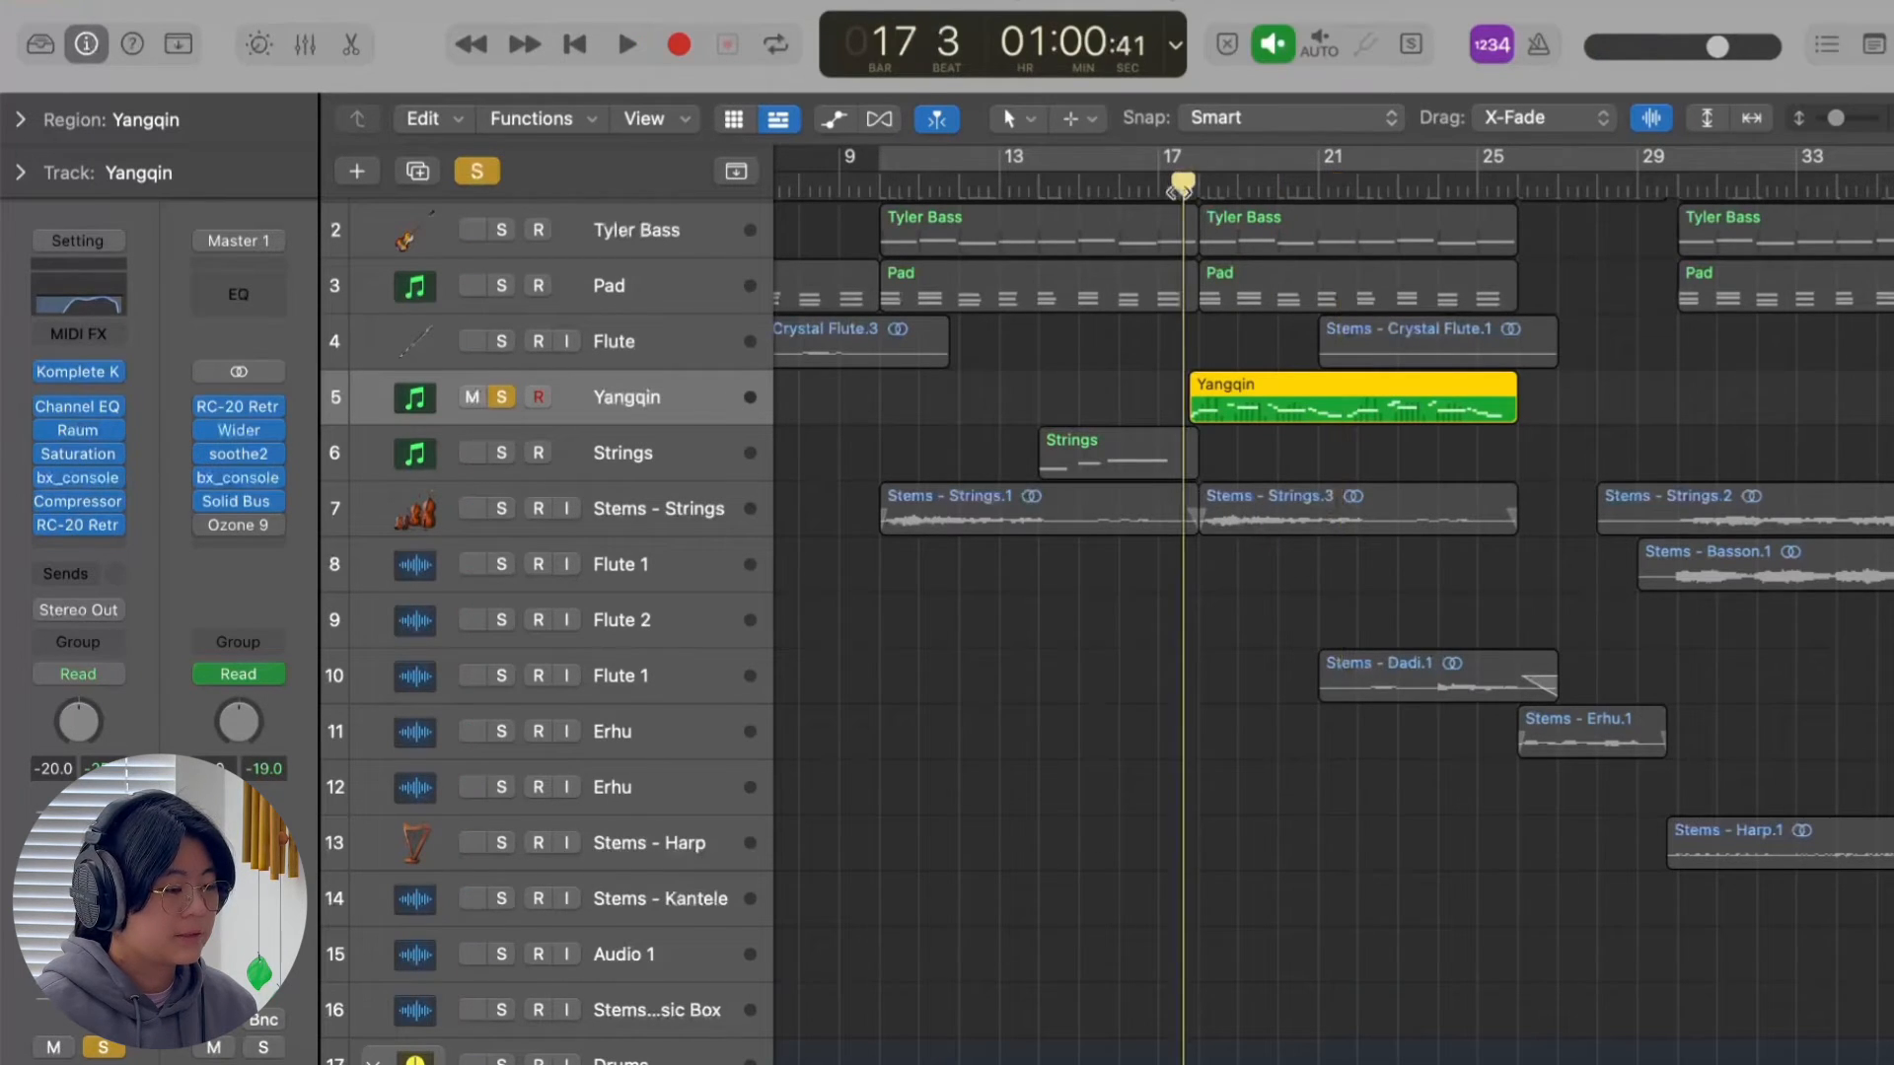
{"action": "key", "text": "space"}
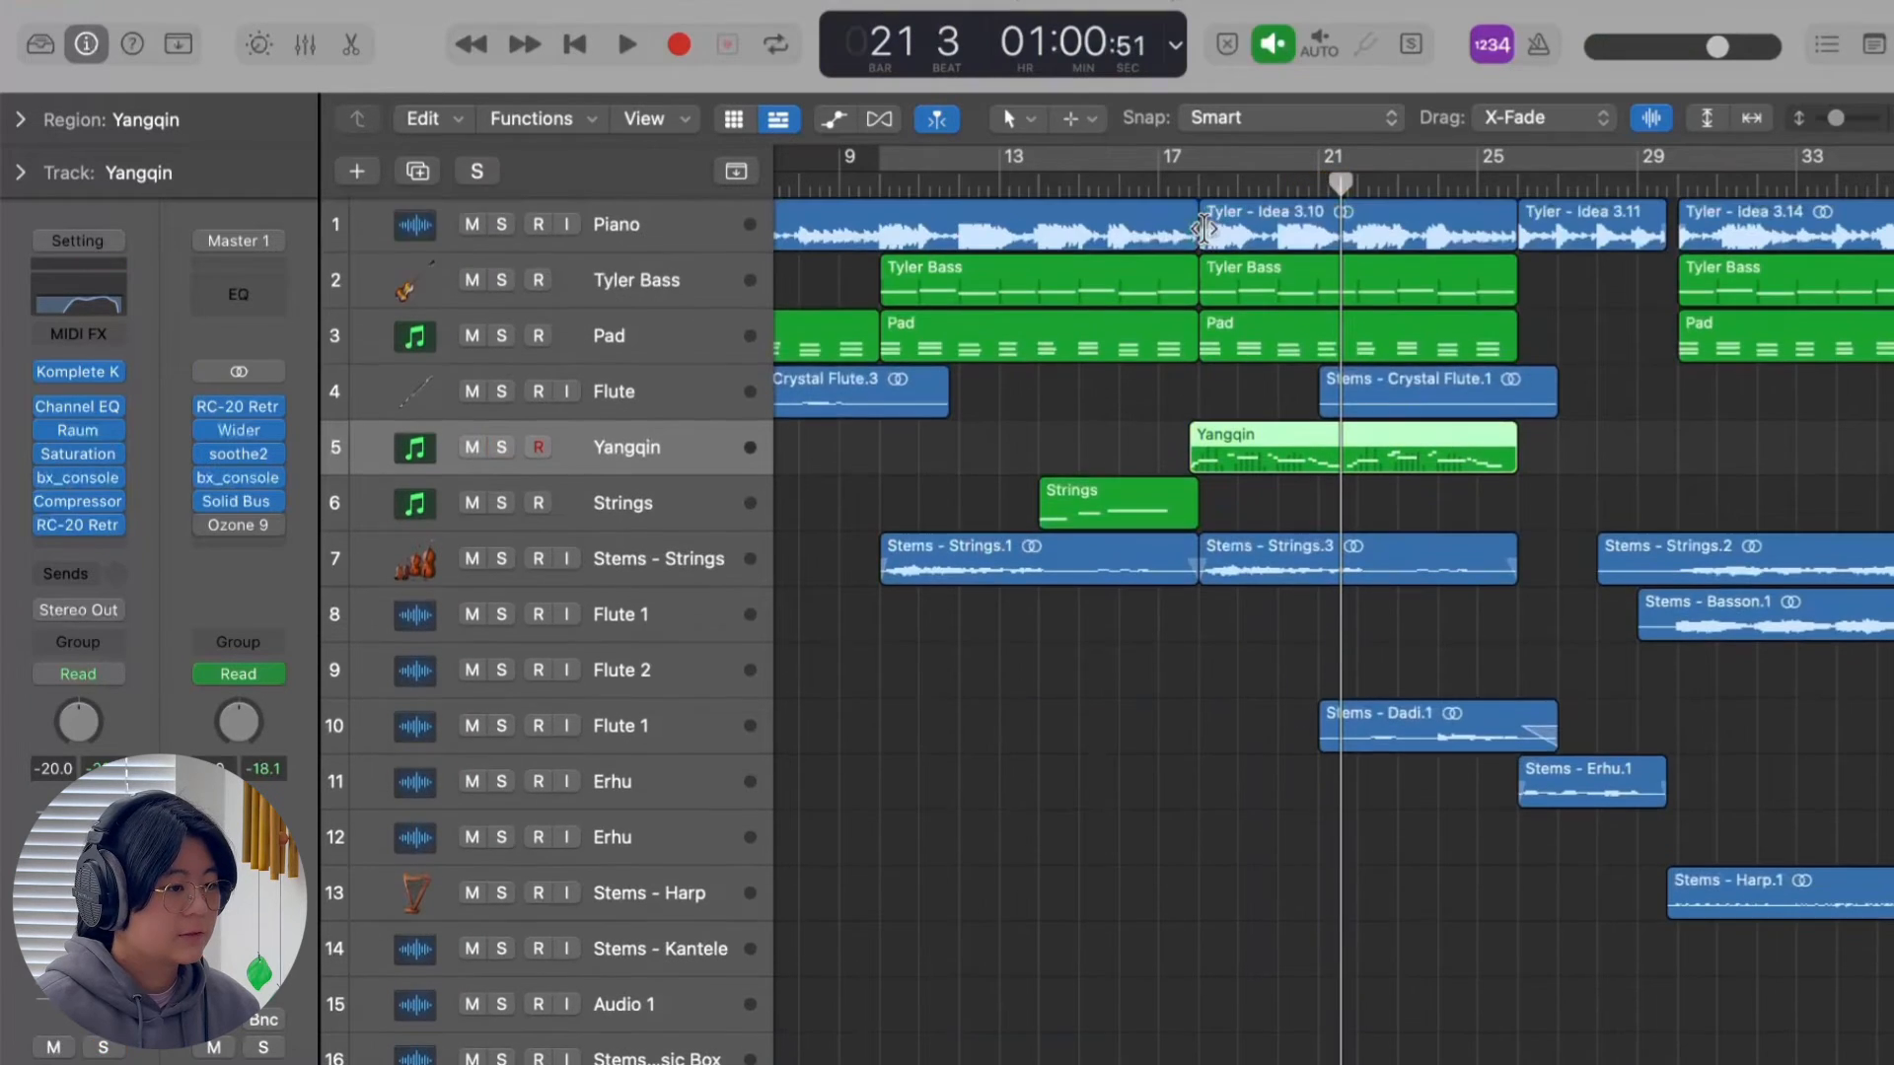
Clear the Yangqin solo and play all tracks together to hear the Strings lead into the Yangqin at bar 17.
{"action": "left_click", "coordinate": [1173, 185]}
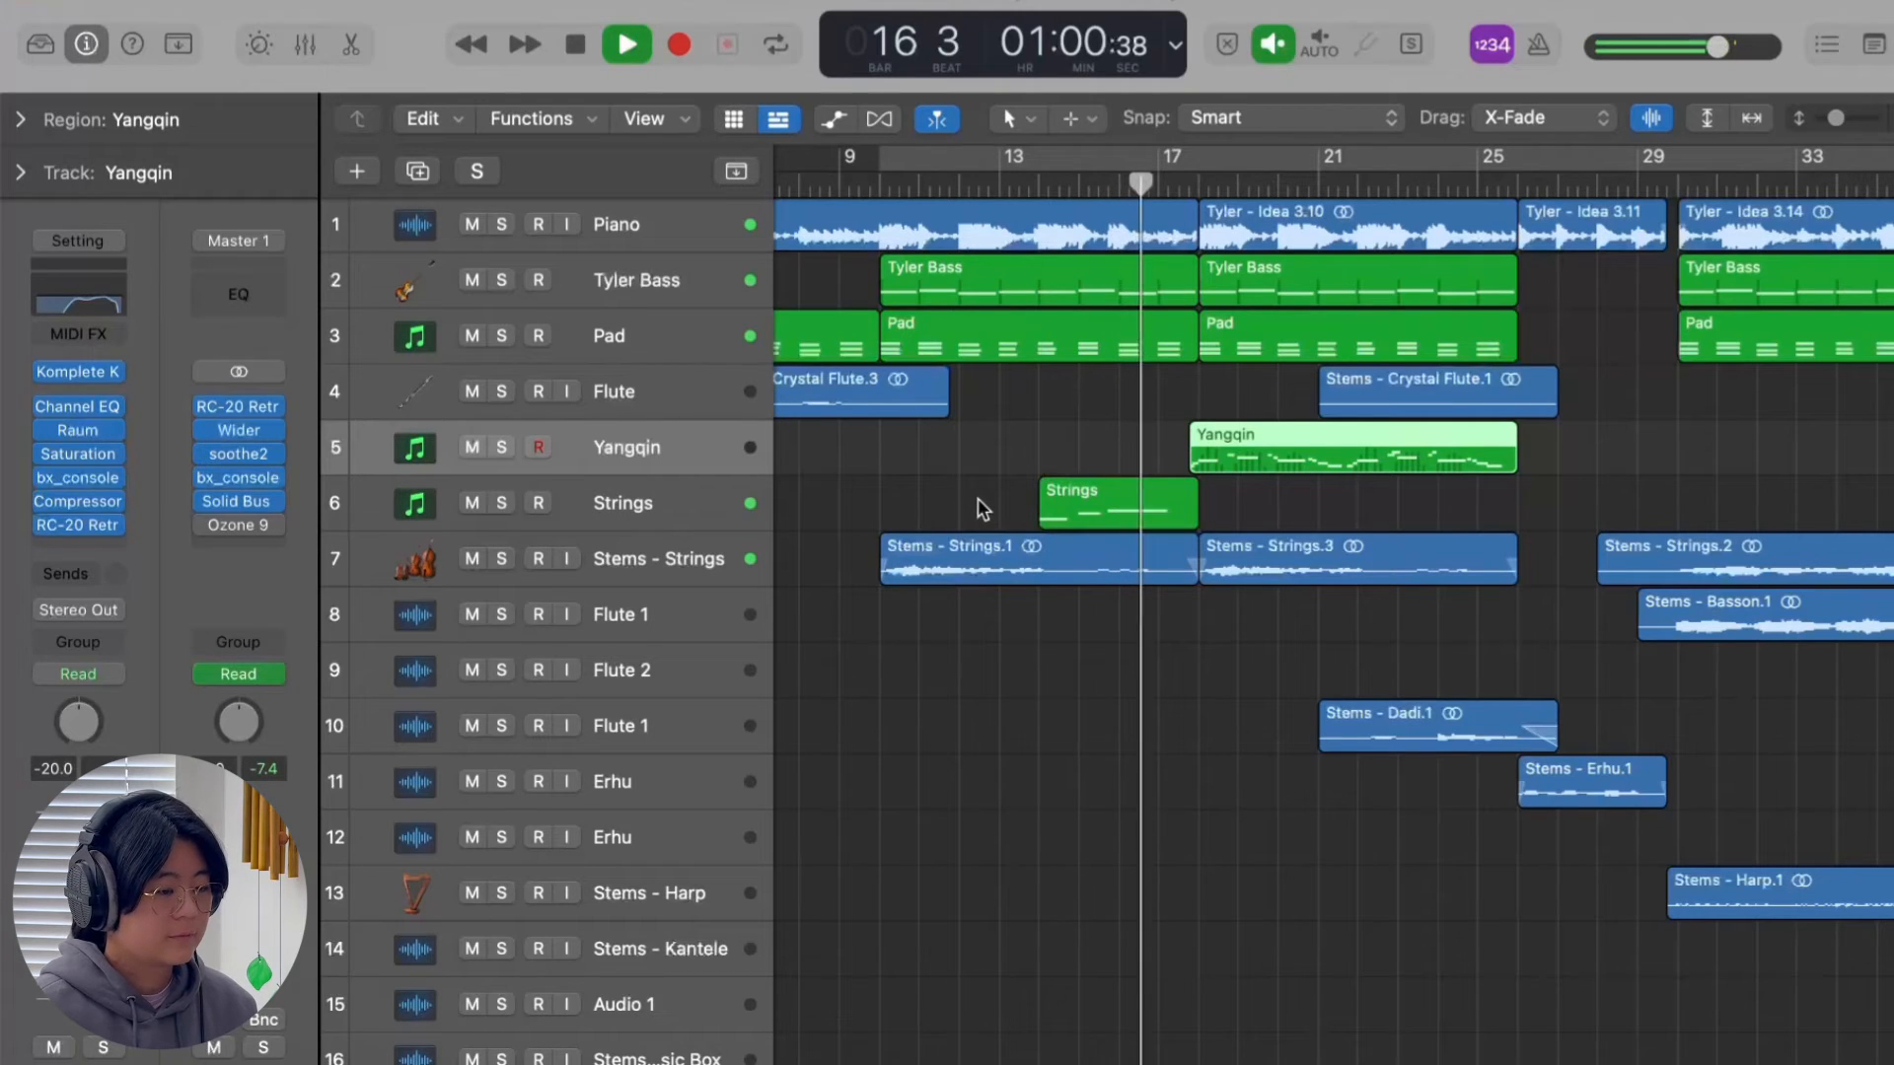
{"action": "scroll", "coordinate": [983, 508], "scroll_direction": "right", "scroll_amount": 2}
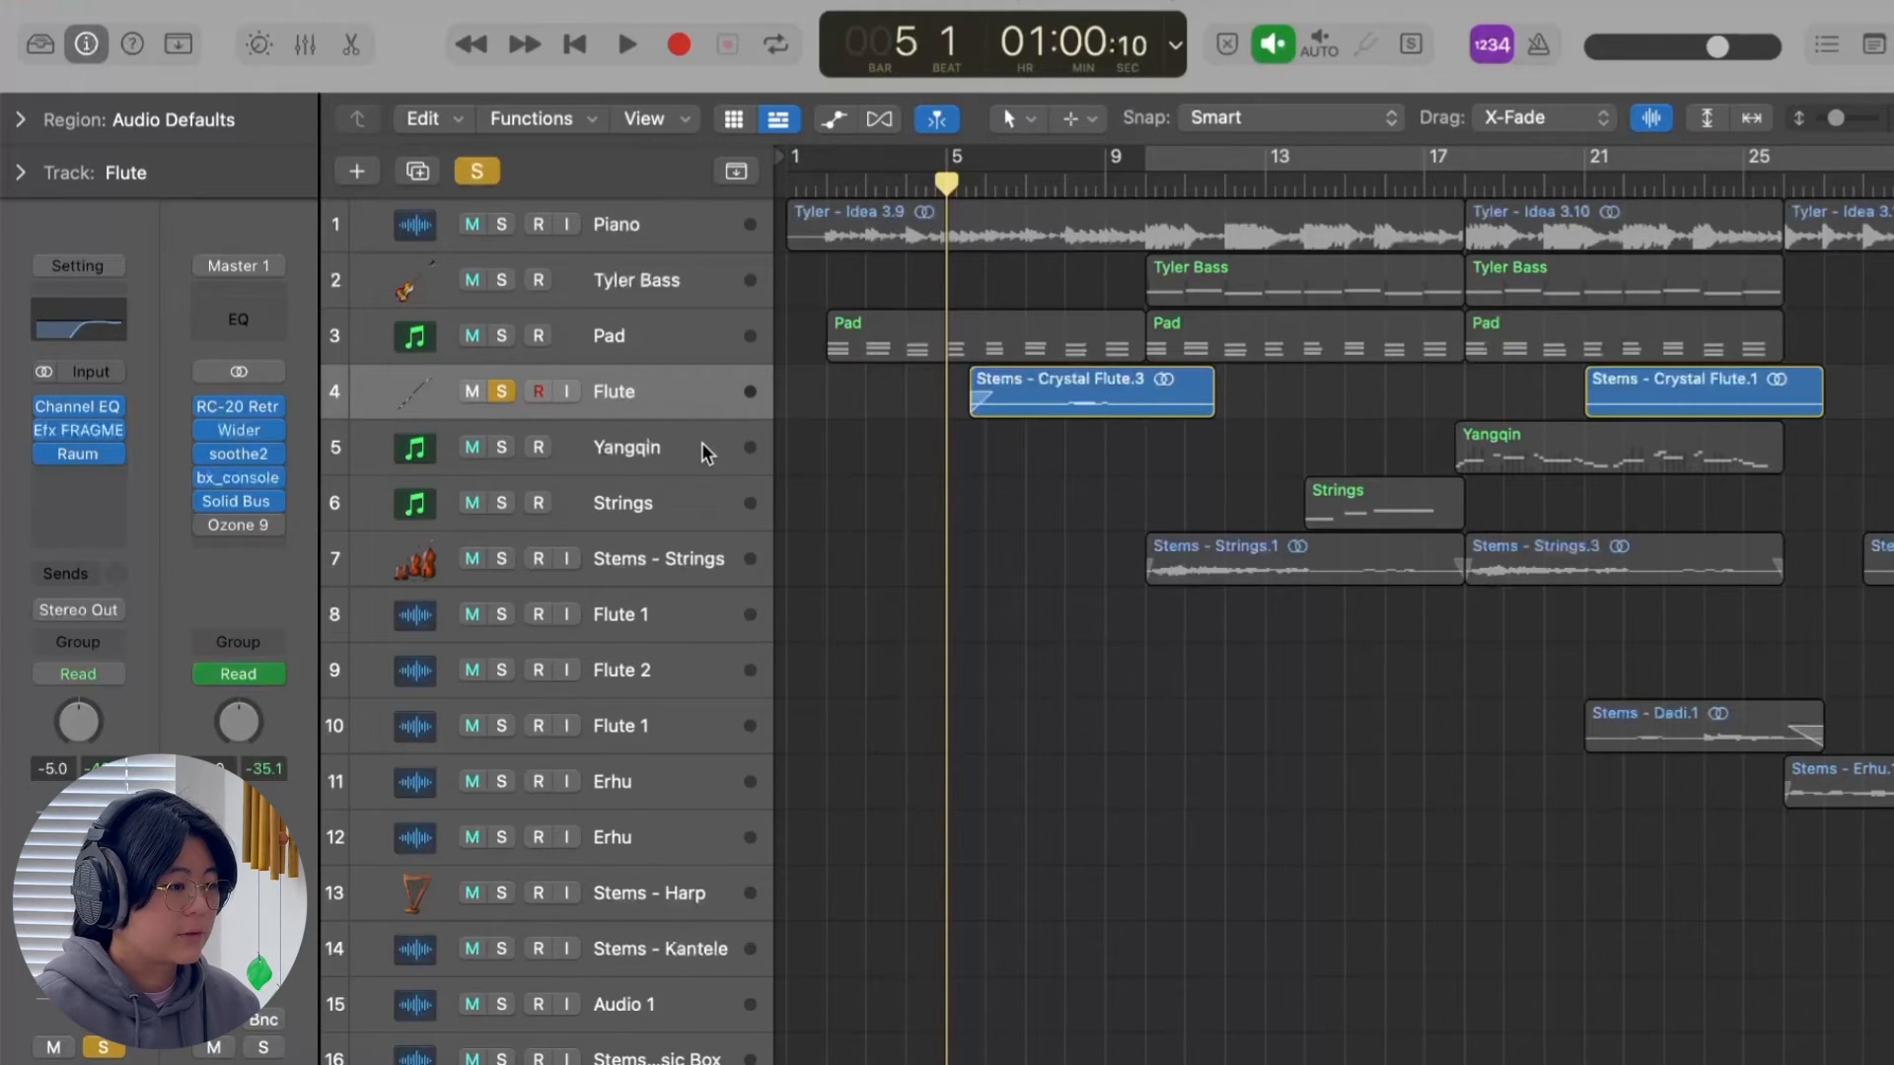
Open the Flute track's Efx FRAGMENTS effect and play the soloed track from bar 5, toggling the effect on and off to compare.
{"action": "left_click", "coordinate": [81, 429]}
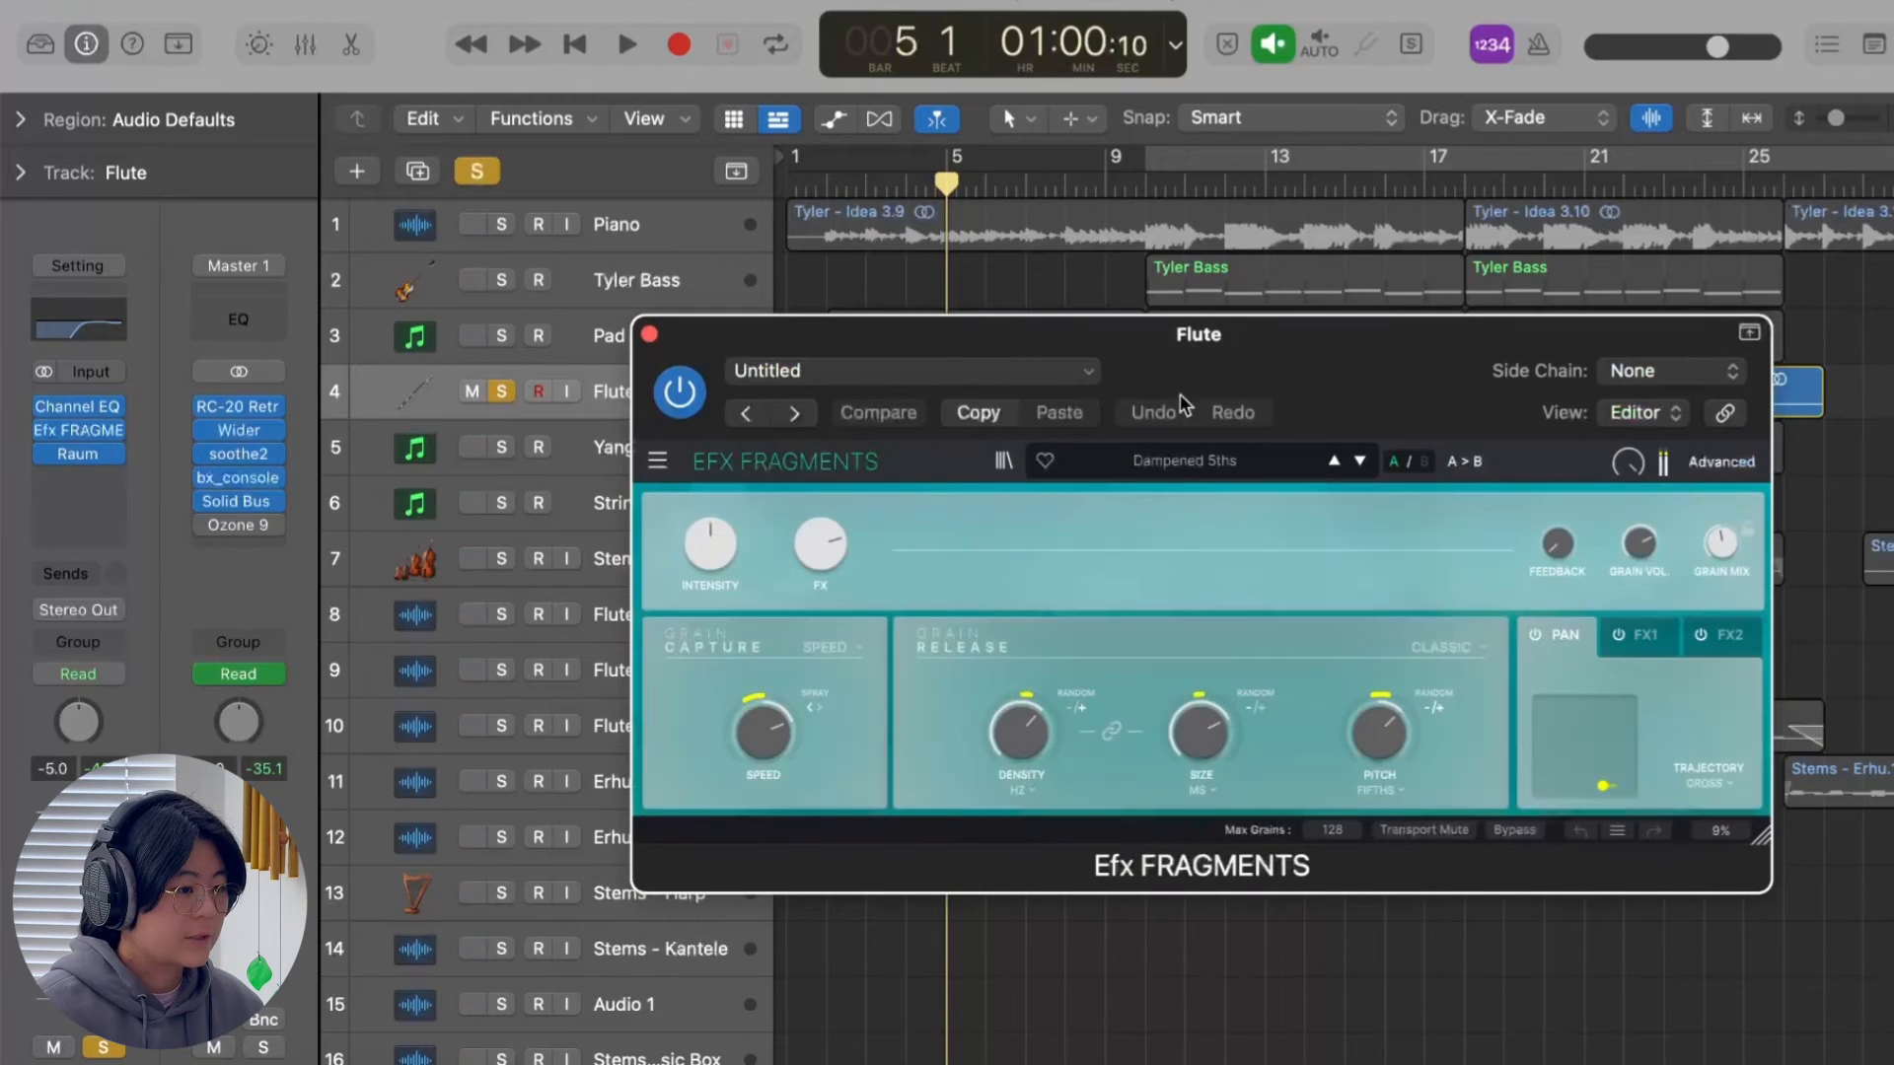
{"action": "left_click_drag", "start_coordinate": [1239, 384], "coordinate": [1222, 552]}
{"action": "mouse_move", "coordinate": [49, 459]}
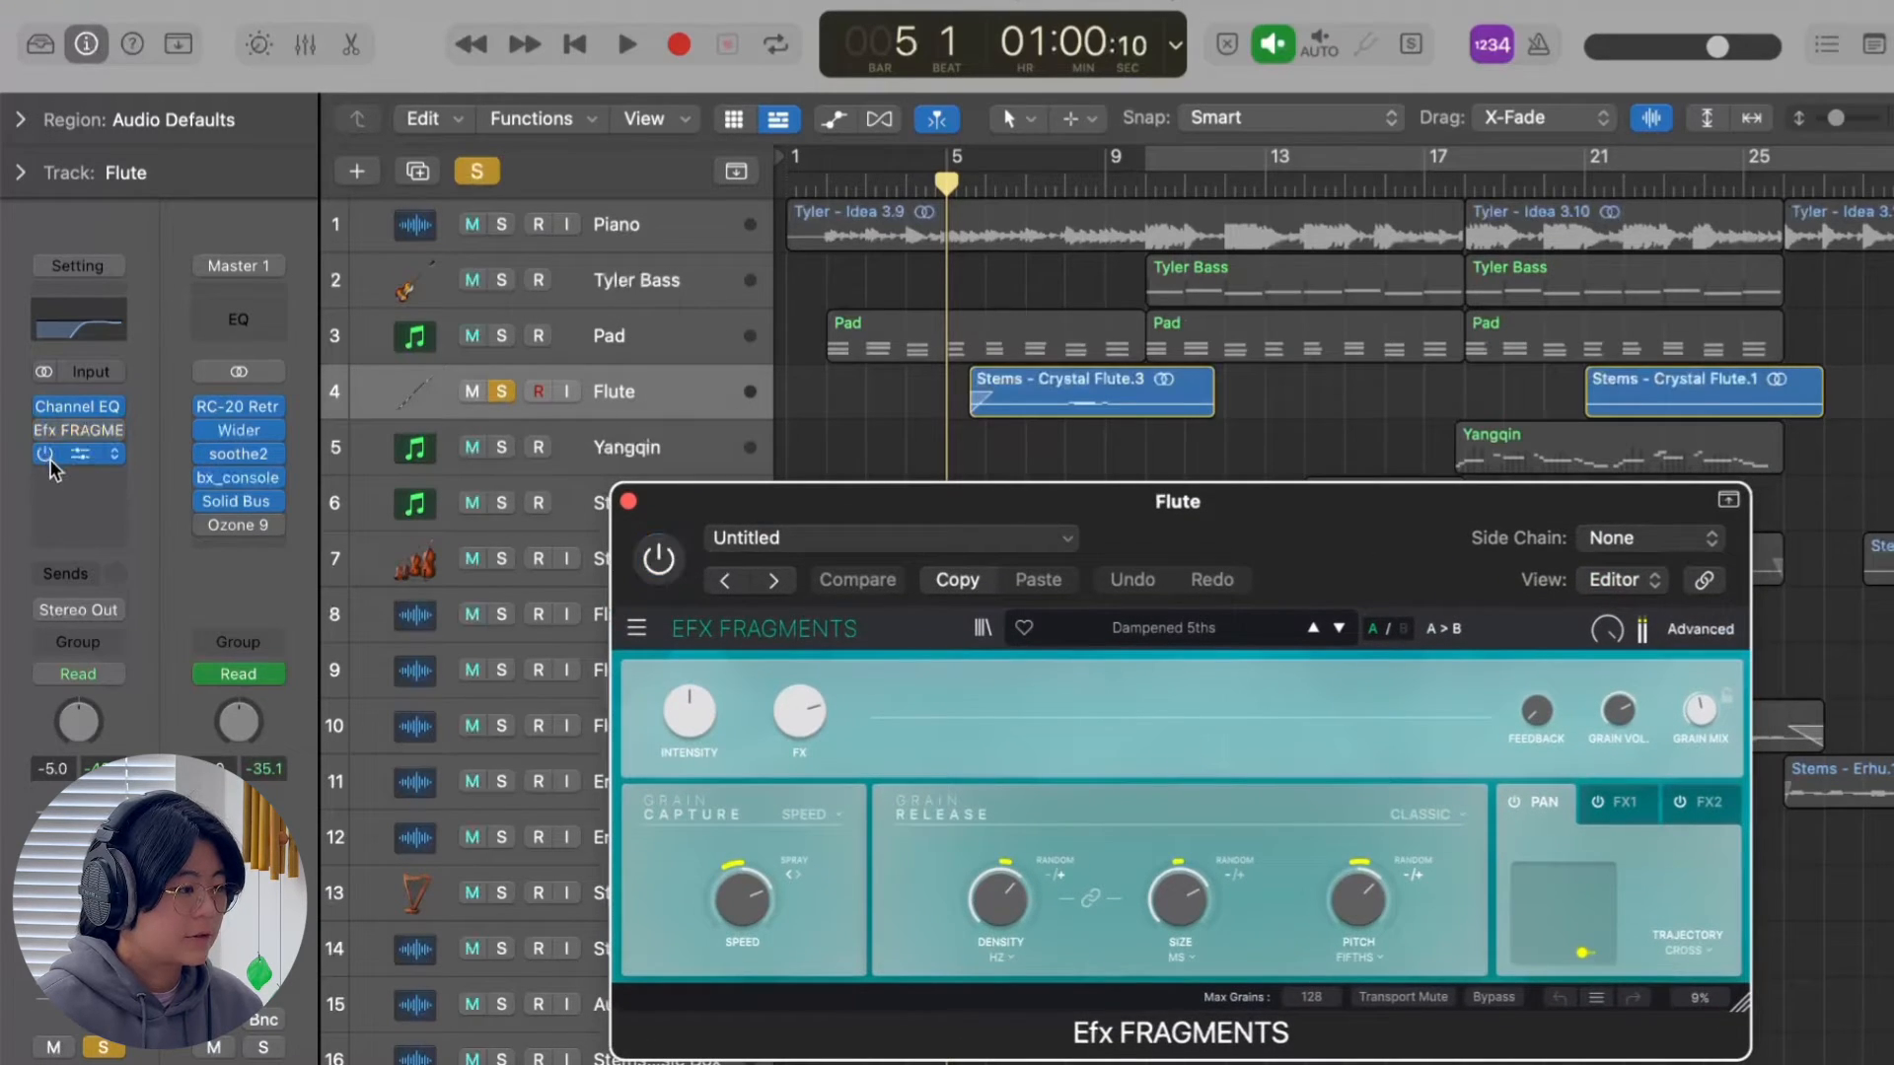
{"action": "key", "text": "space"}
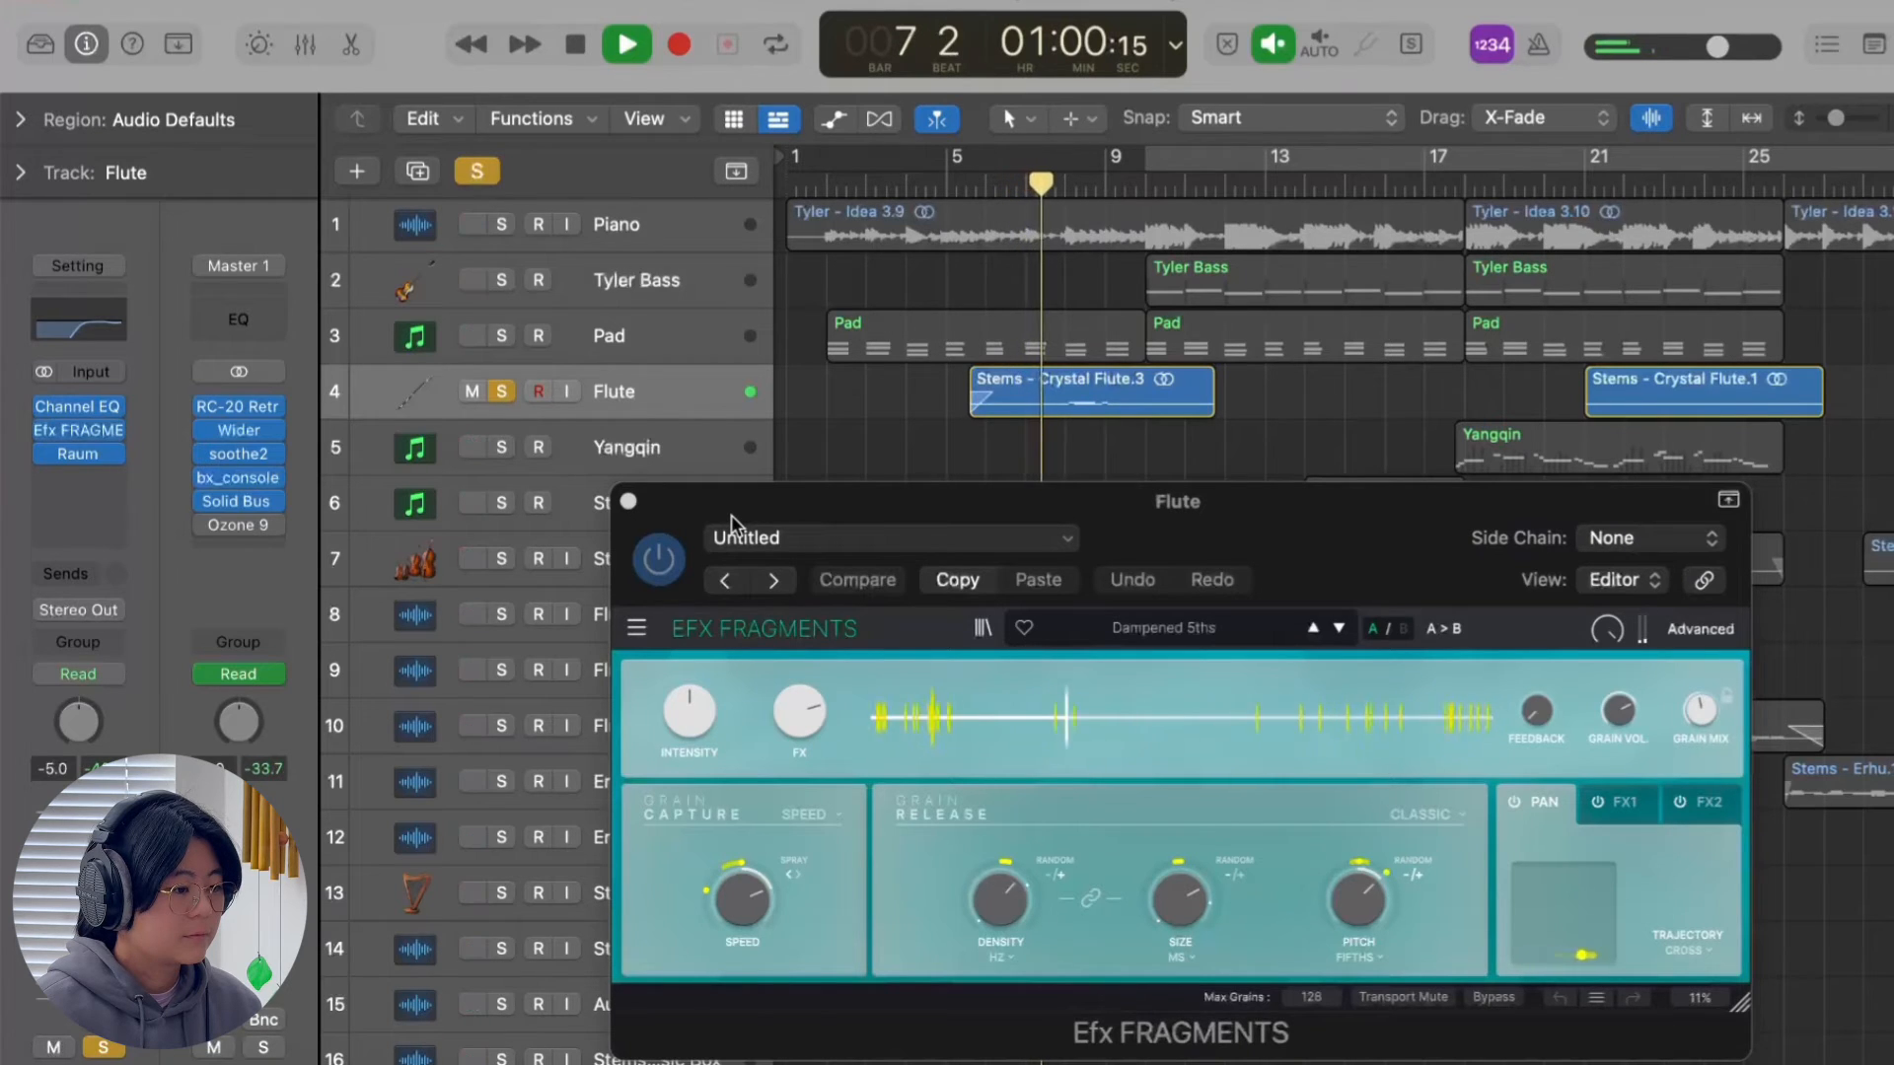
{"action": "left_click", "coordinate": [659, 561]}
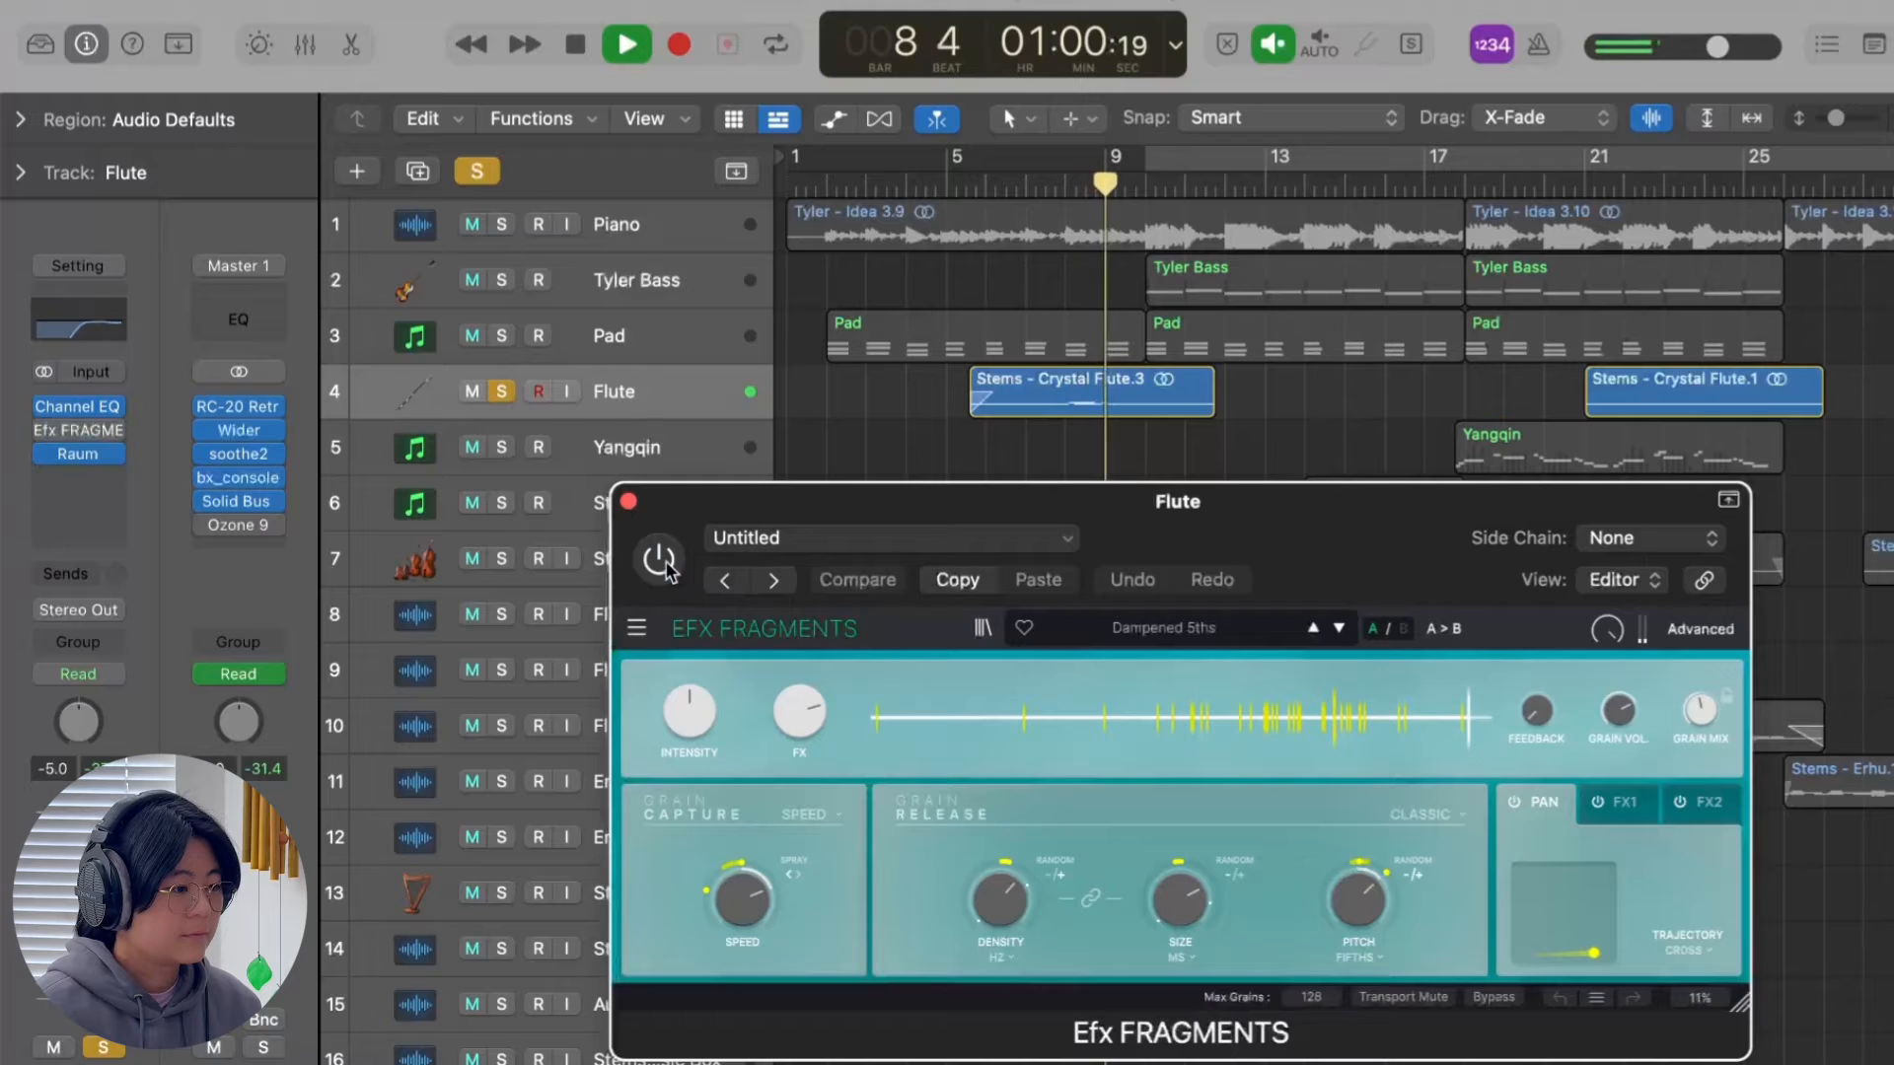
{"action": "key", "text": "space"}
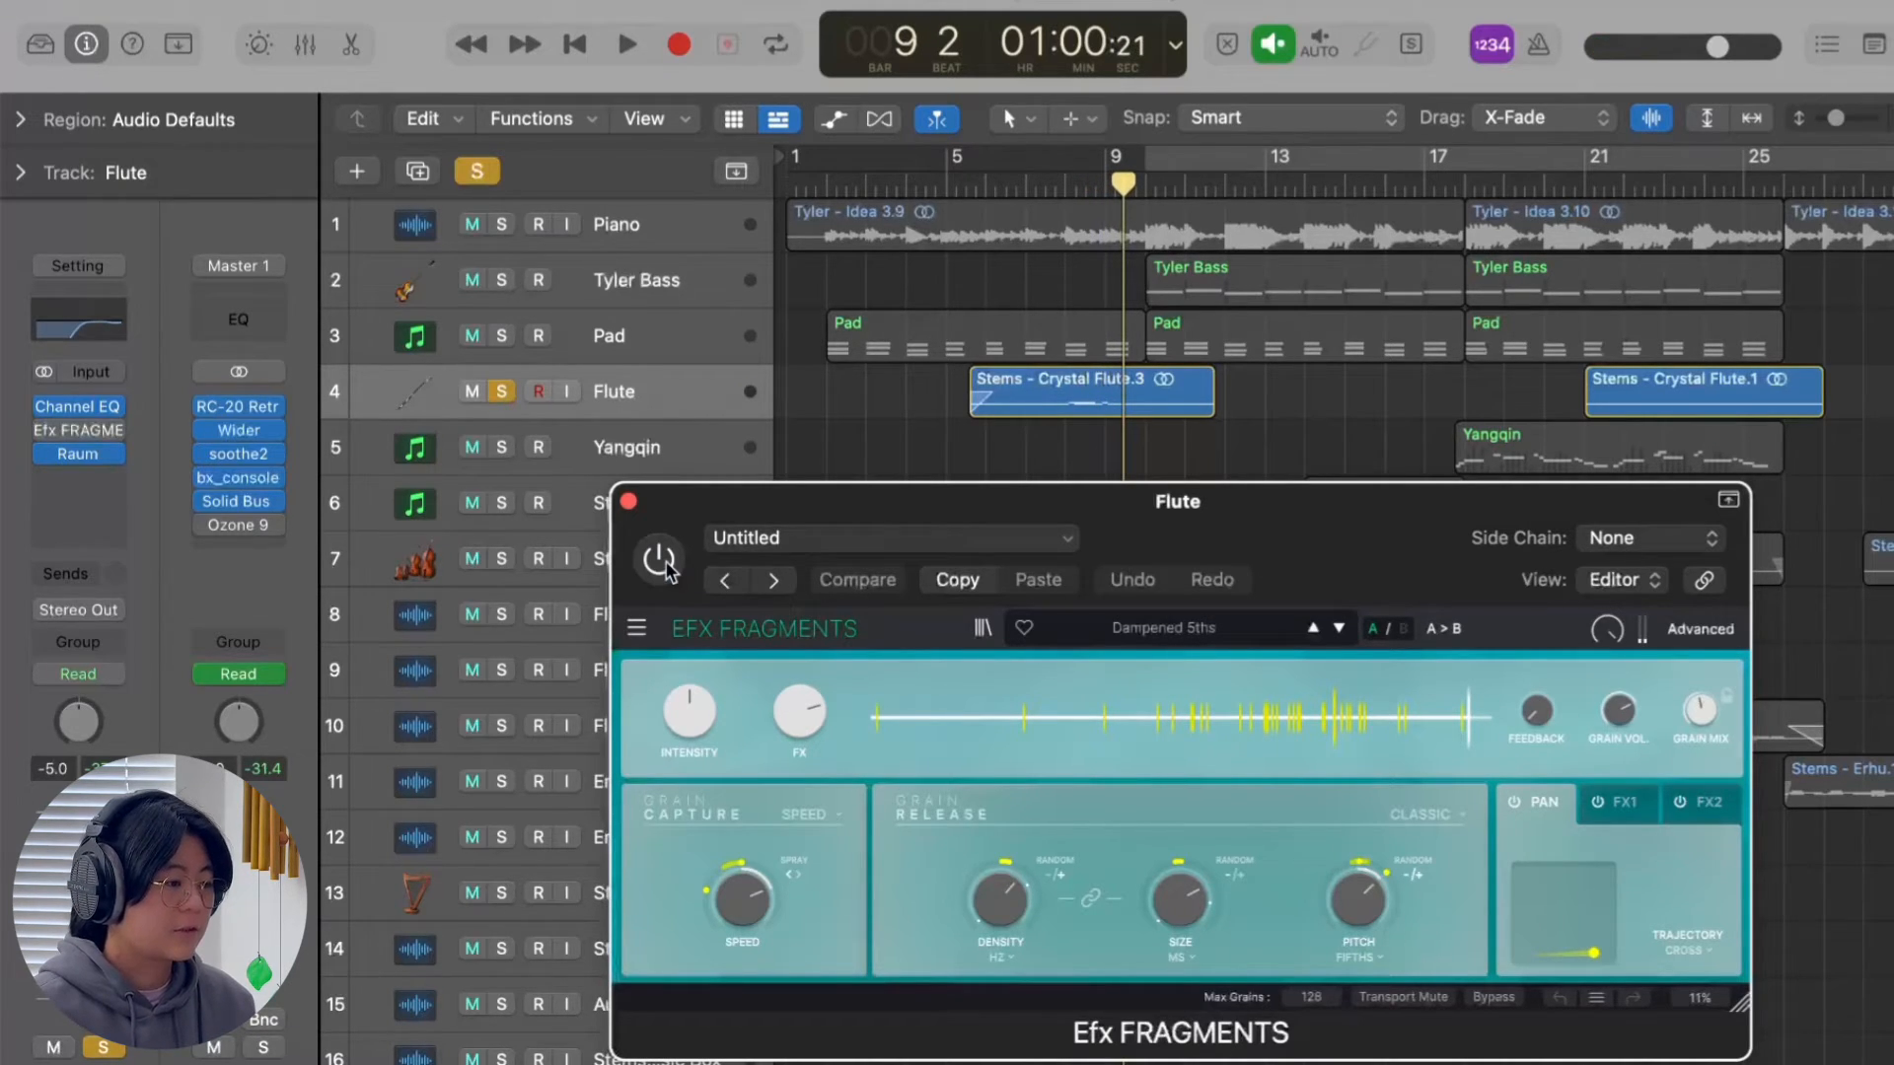
Close the Efx FRAGMENTS window and switch the effect back on for the Flute track.
{"action": "left_click", "coordinate": [627, 501]}
{"action": "left_click", "coordinate": [198, 478]}
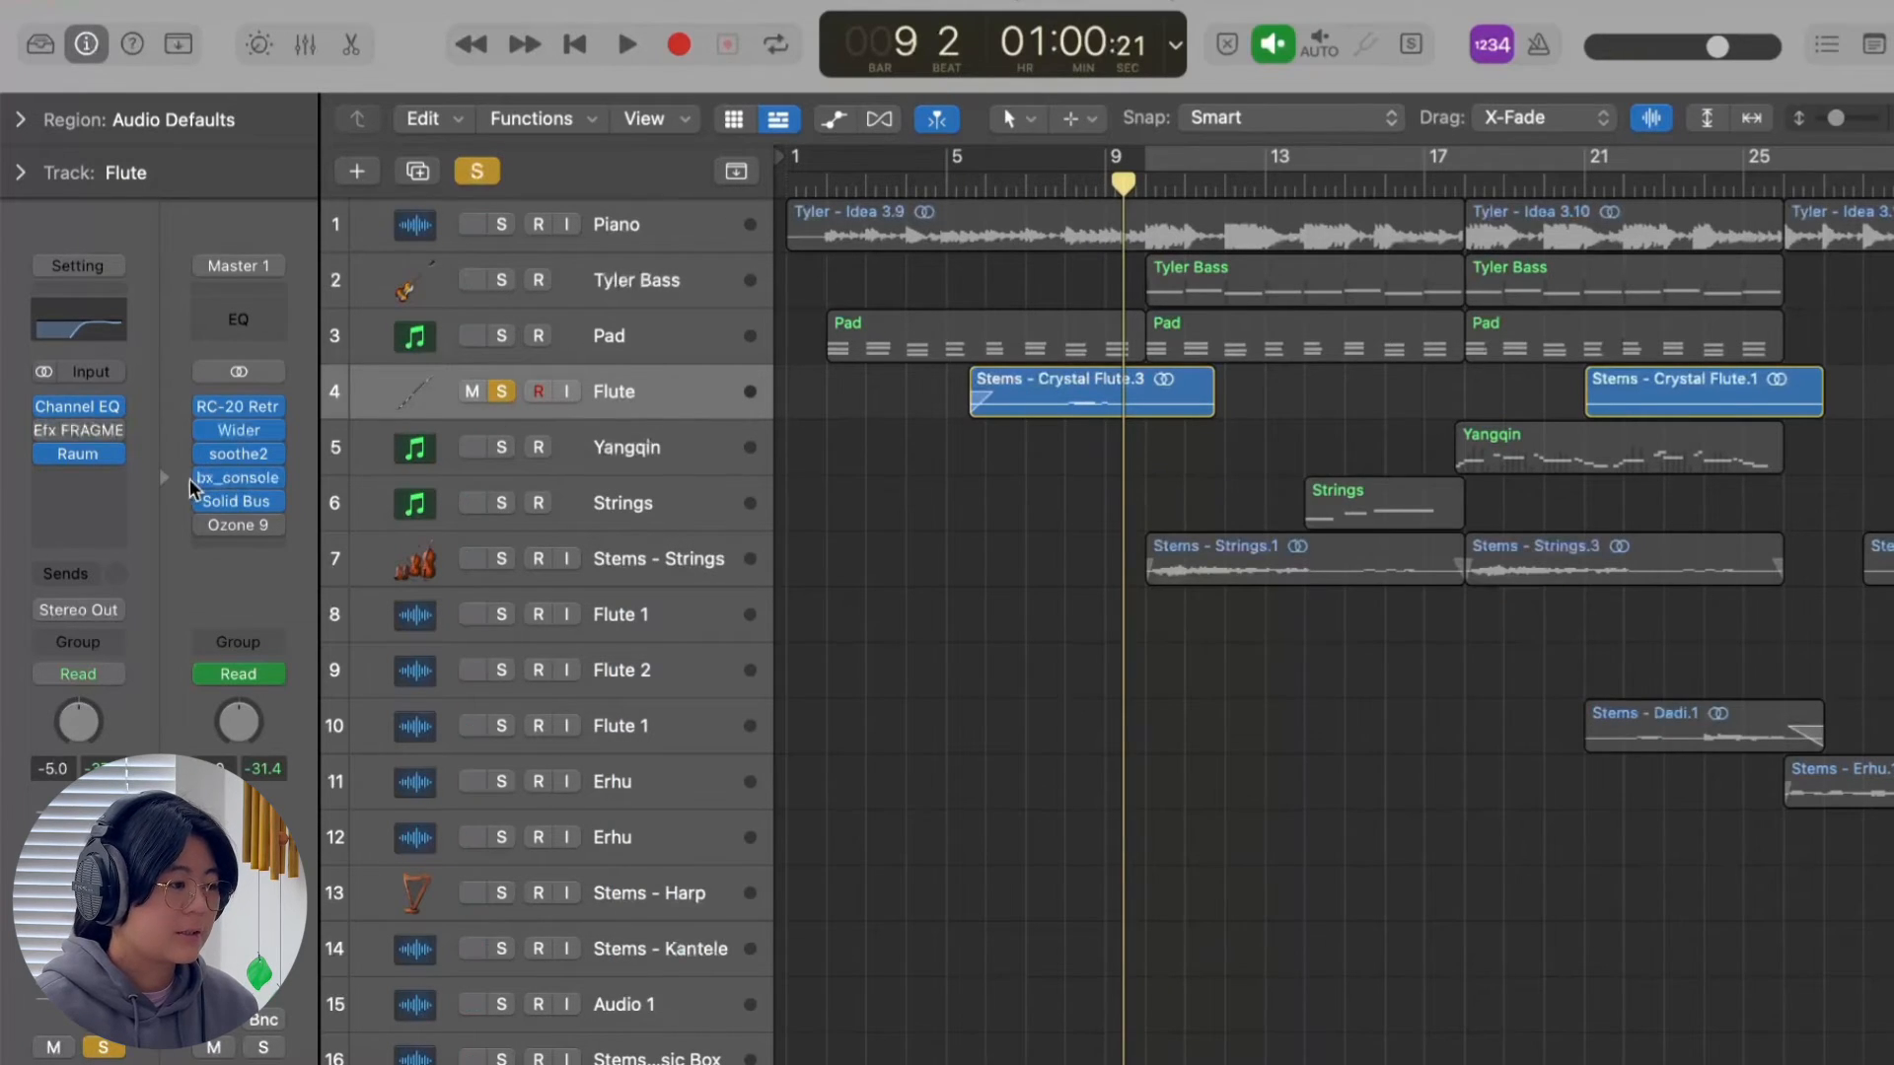
{"action": "left_click", "coordinate": [40, 428]}
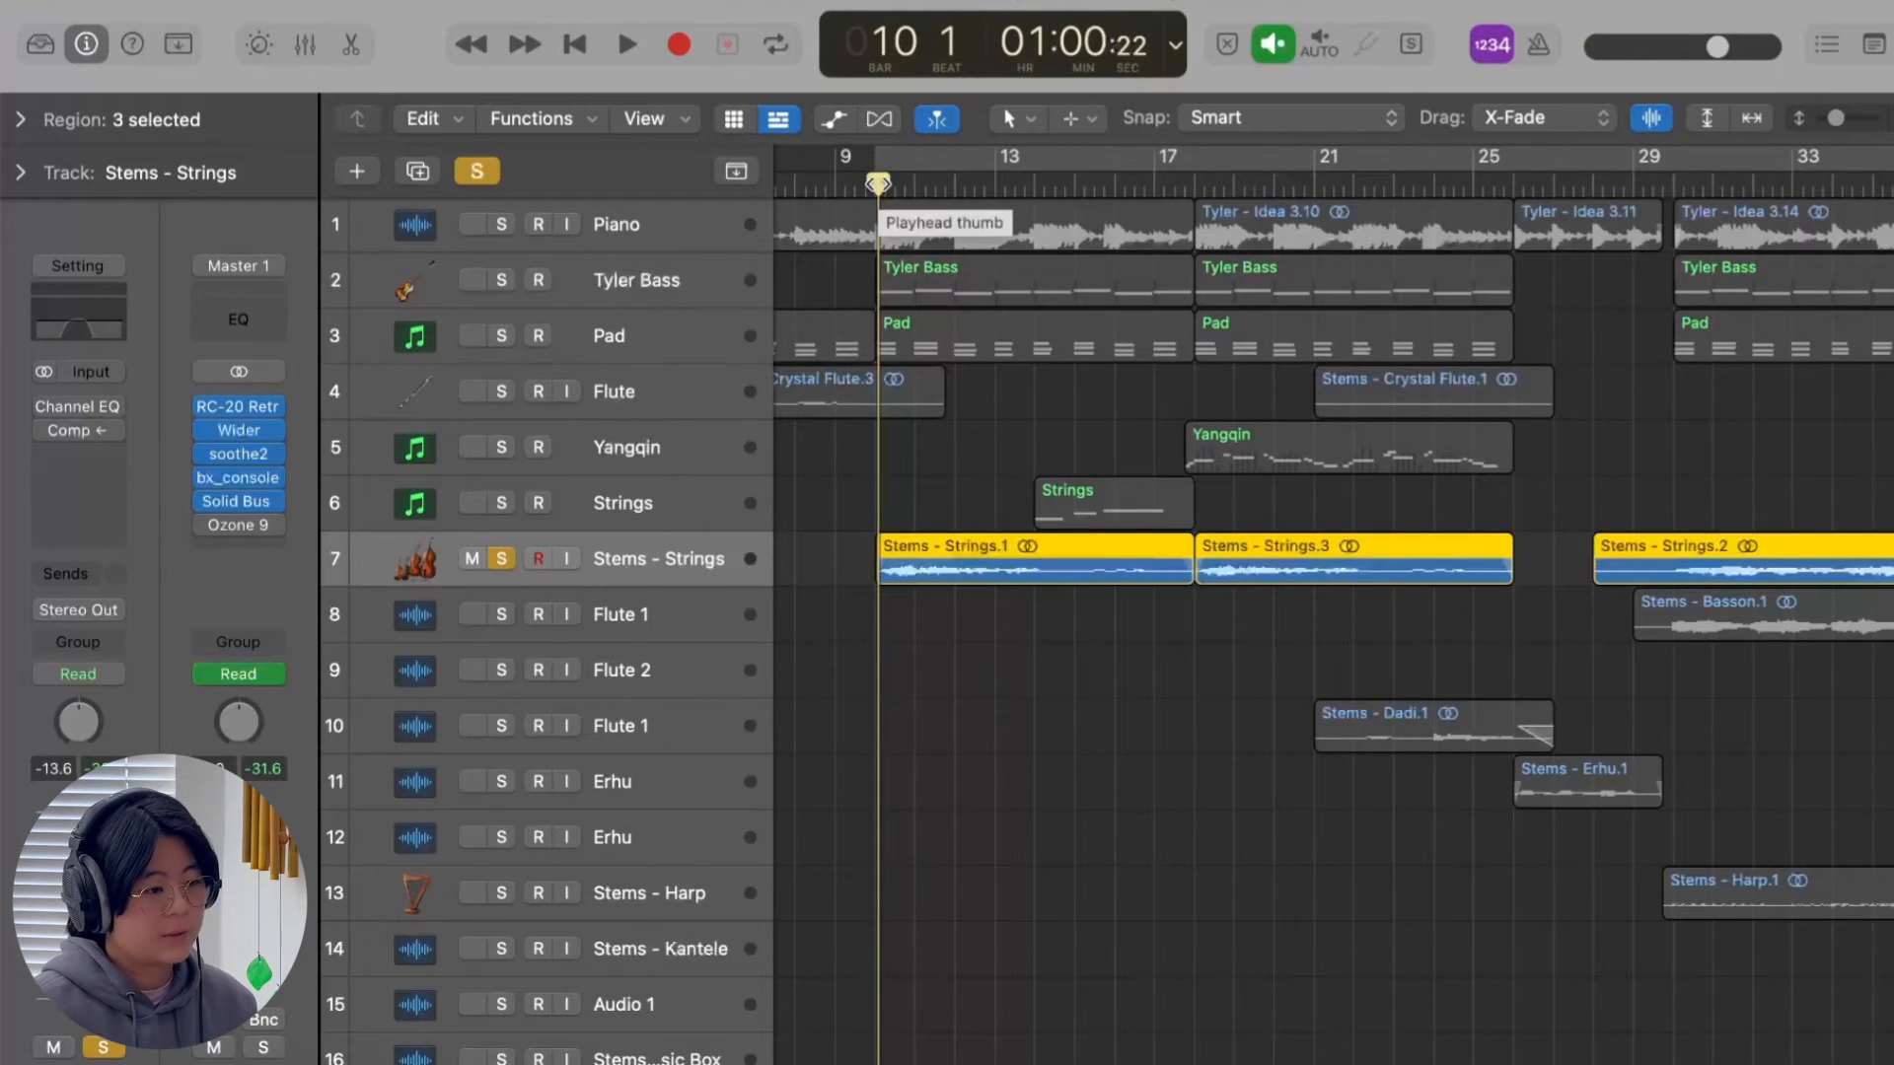
Enable Channel EQ and the Compressor on the Stems - Strings track and replay its soloed part from bar 10.
{"action": "left_click", "coordinate": [45, 406]}
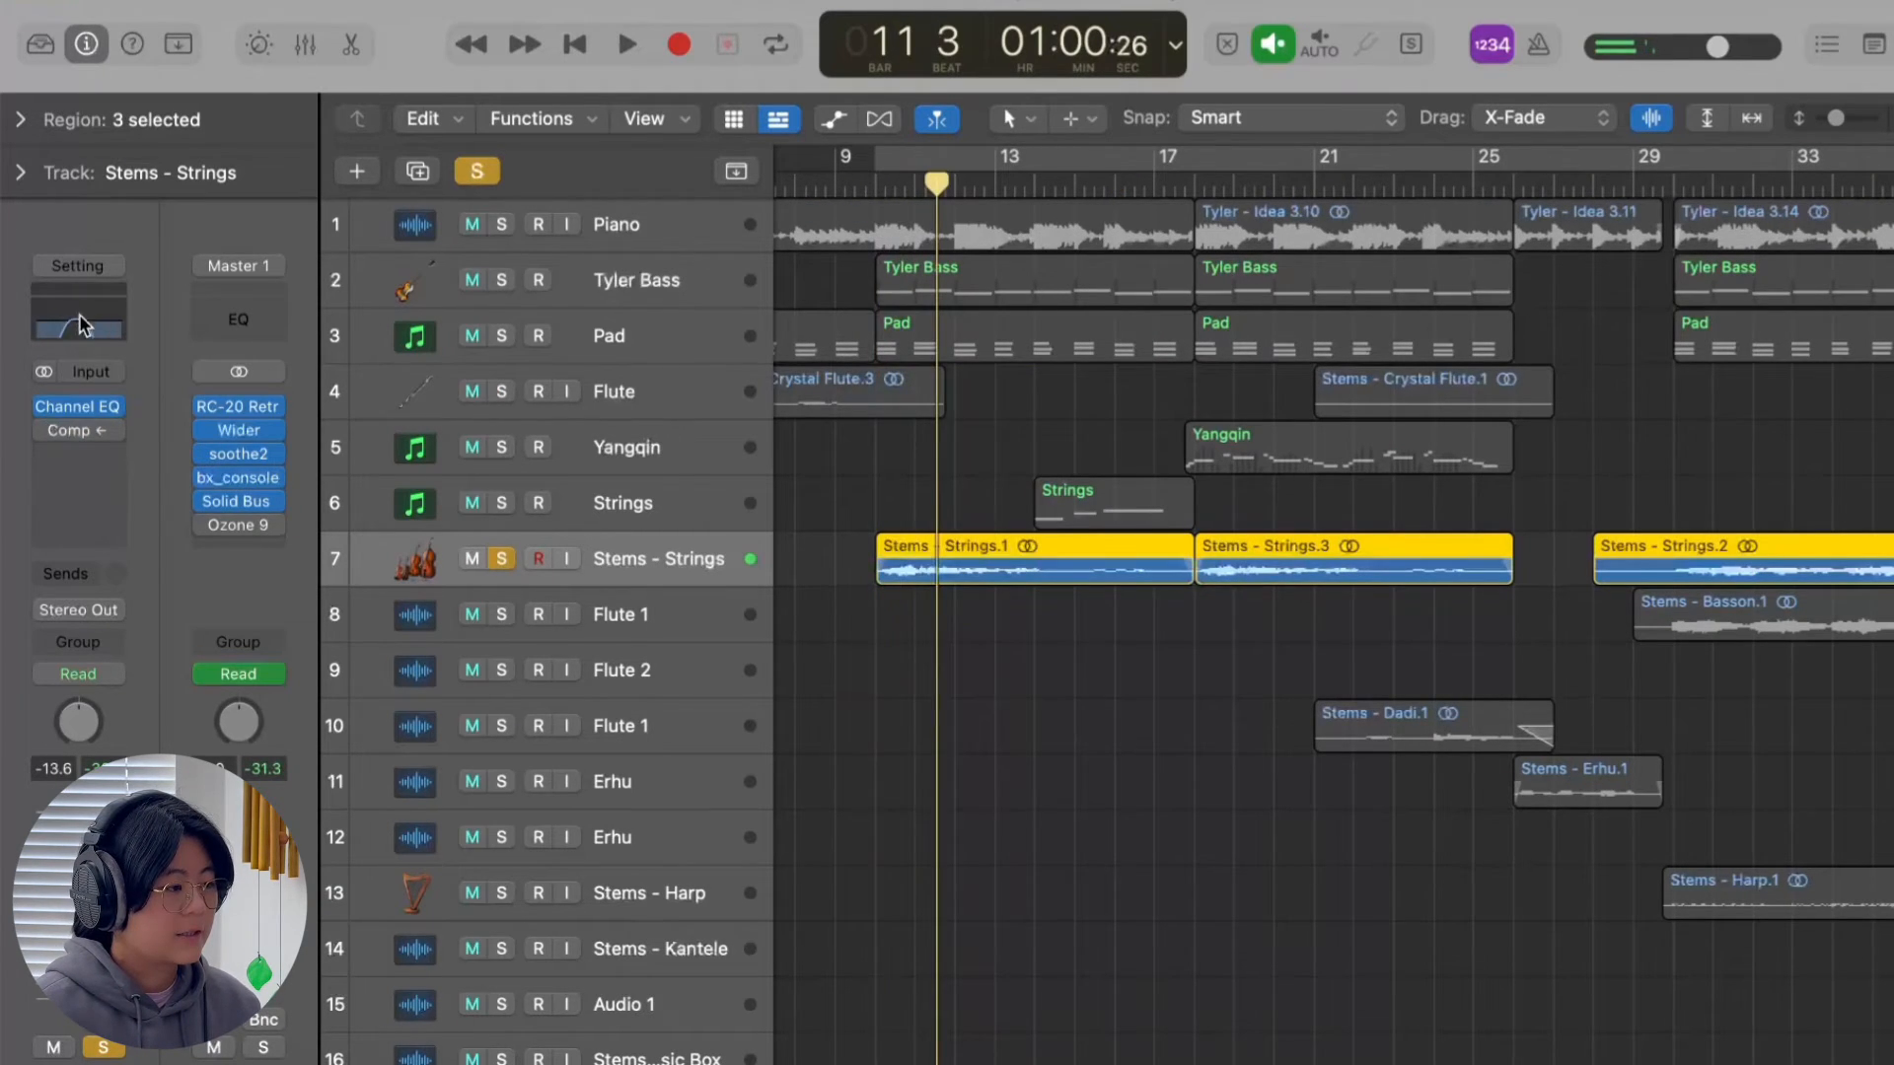
{"action": "left_click", "coordinate": [42, 430]}
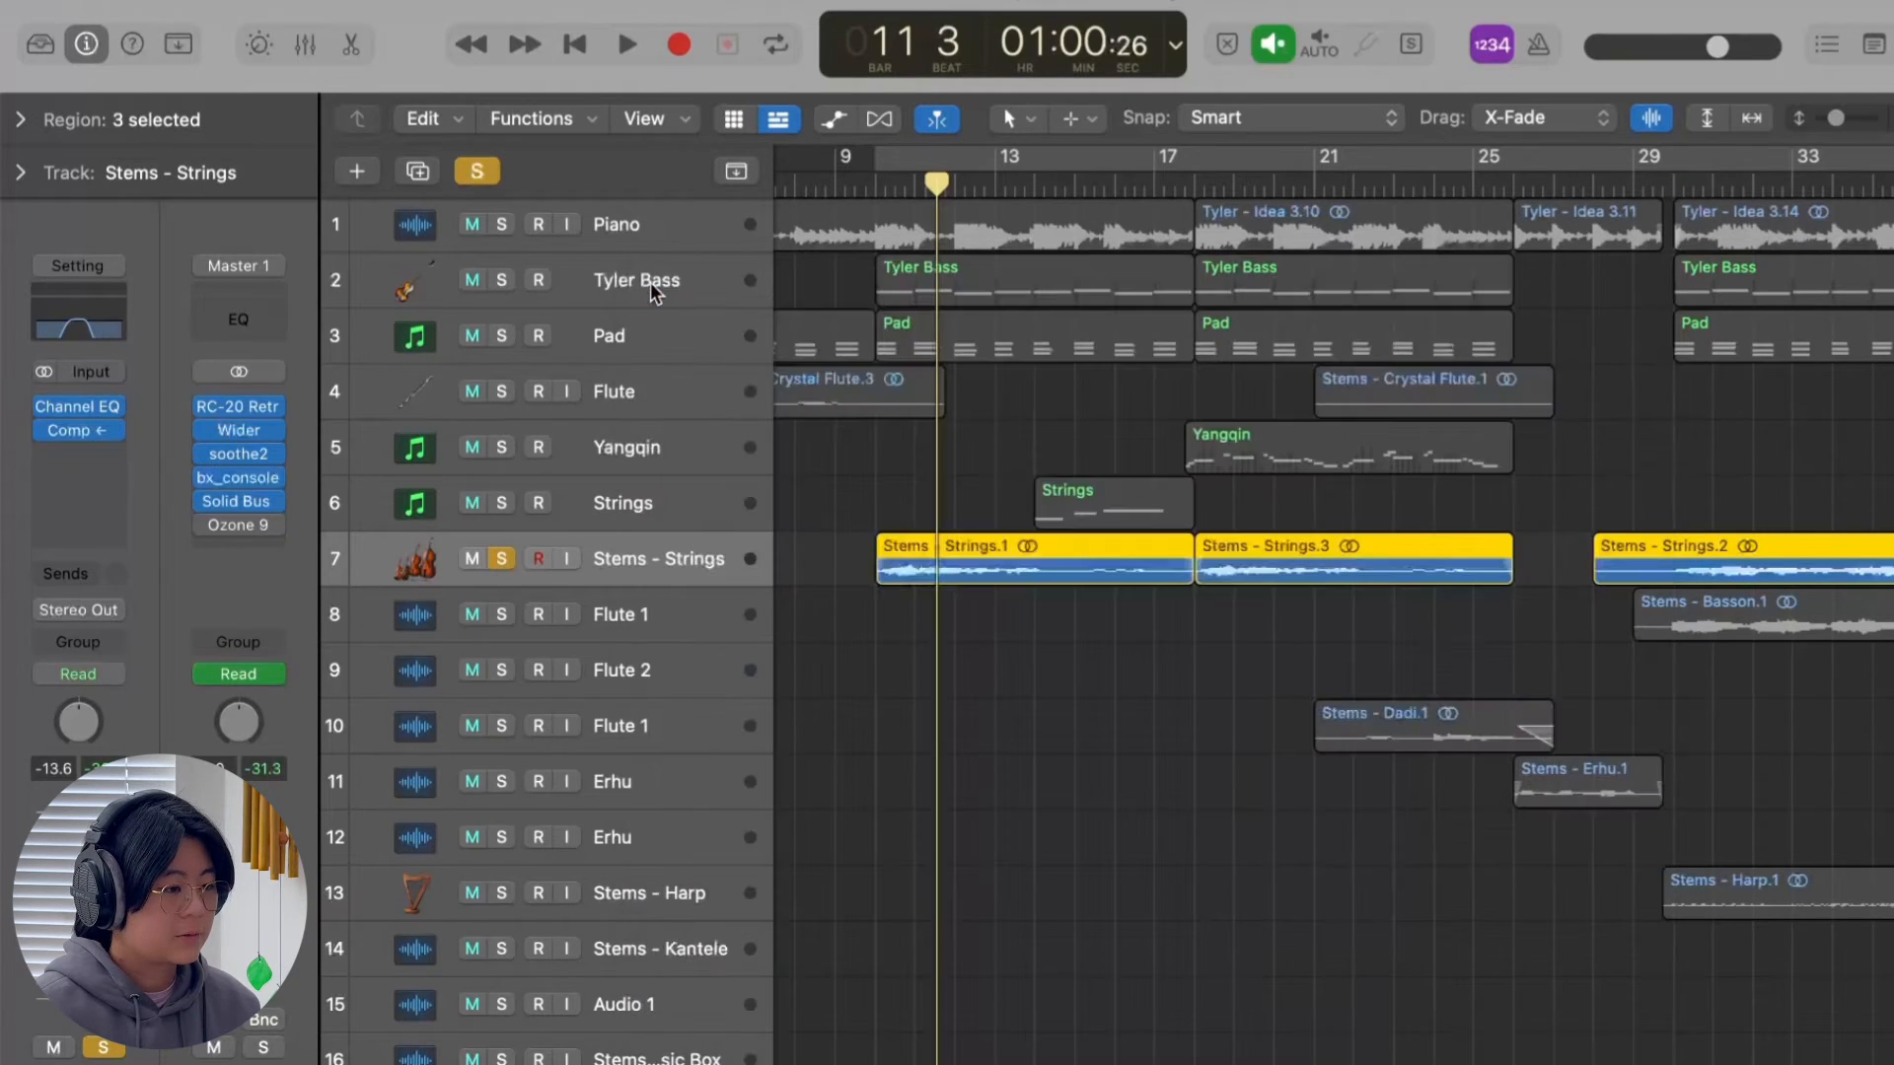
{"action": "left_click", "coordinate": [649, 285]}
{"action": "double_click", "coordinate": [876, 177]}
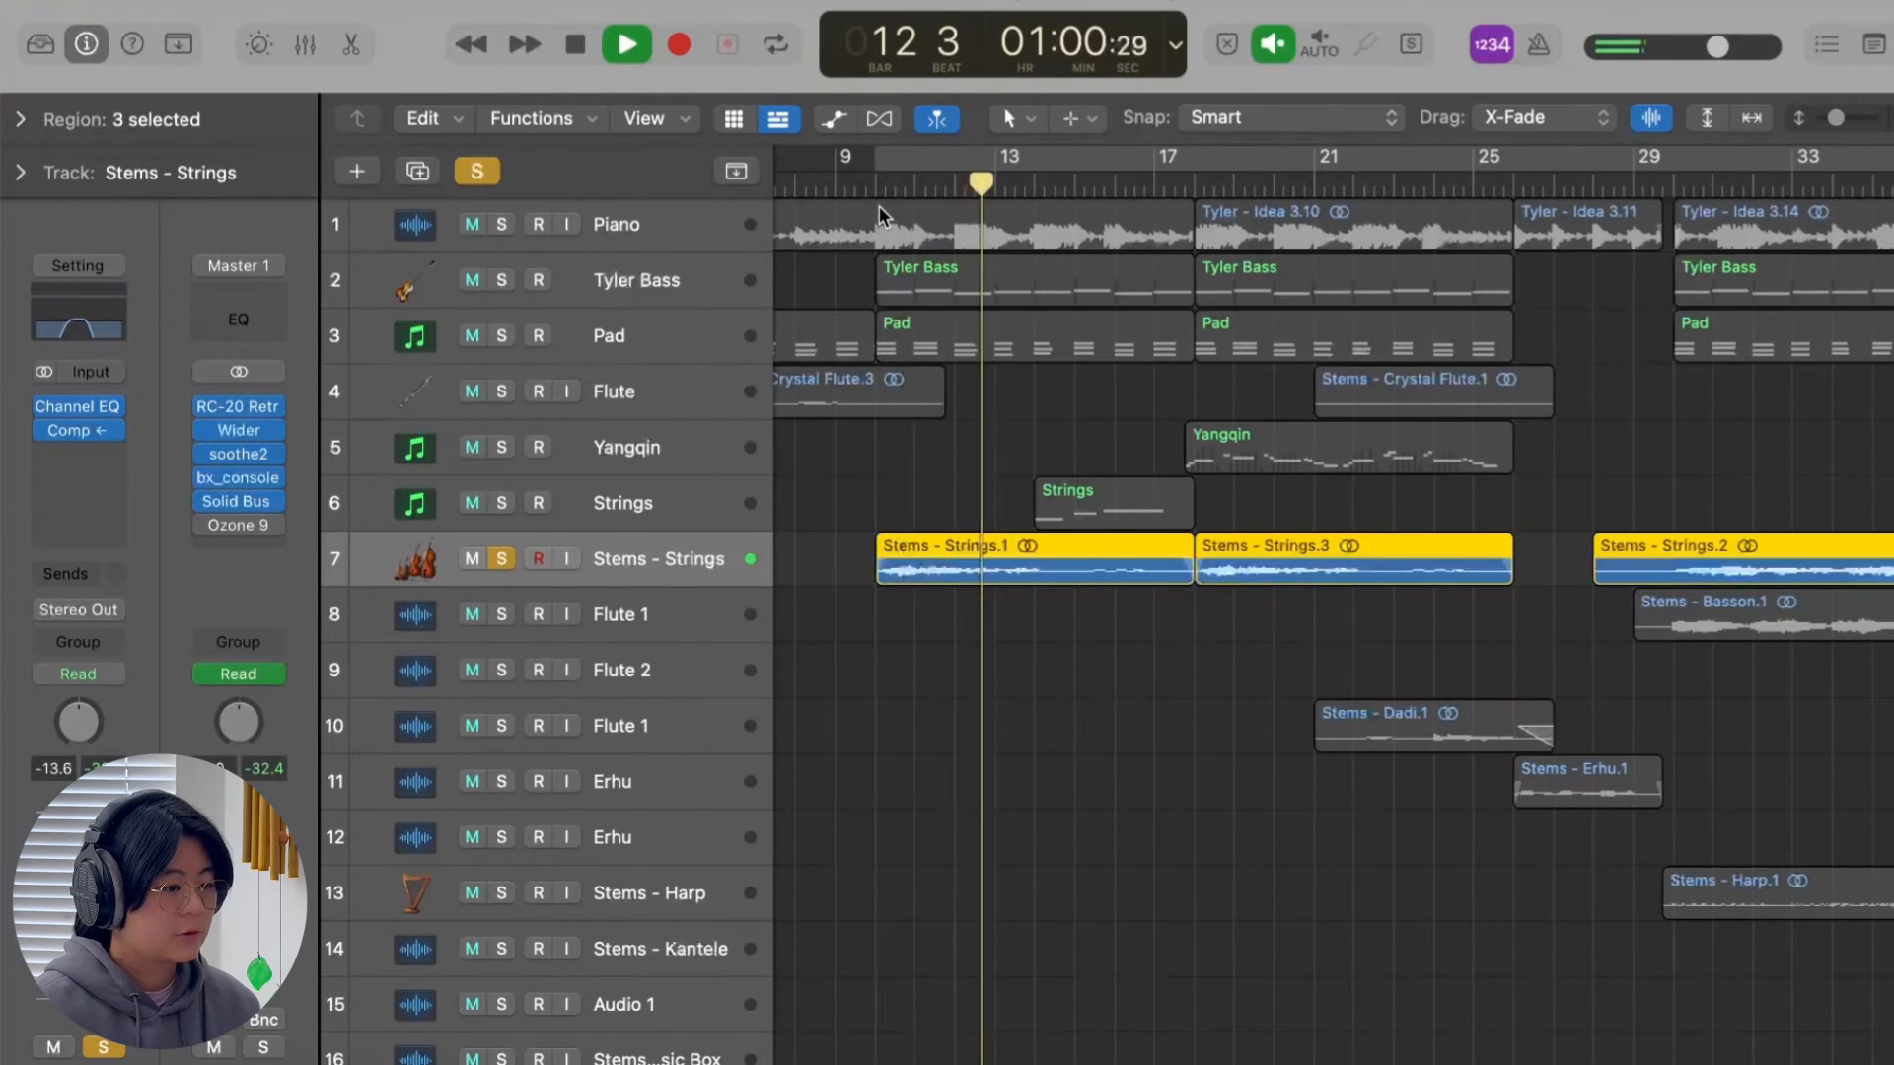
{"action": "key", "text": "space"}
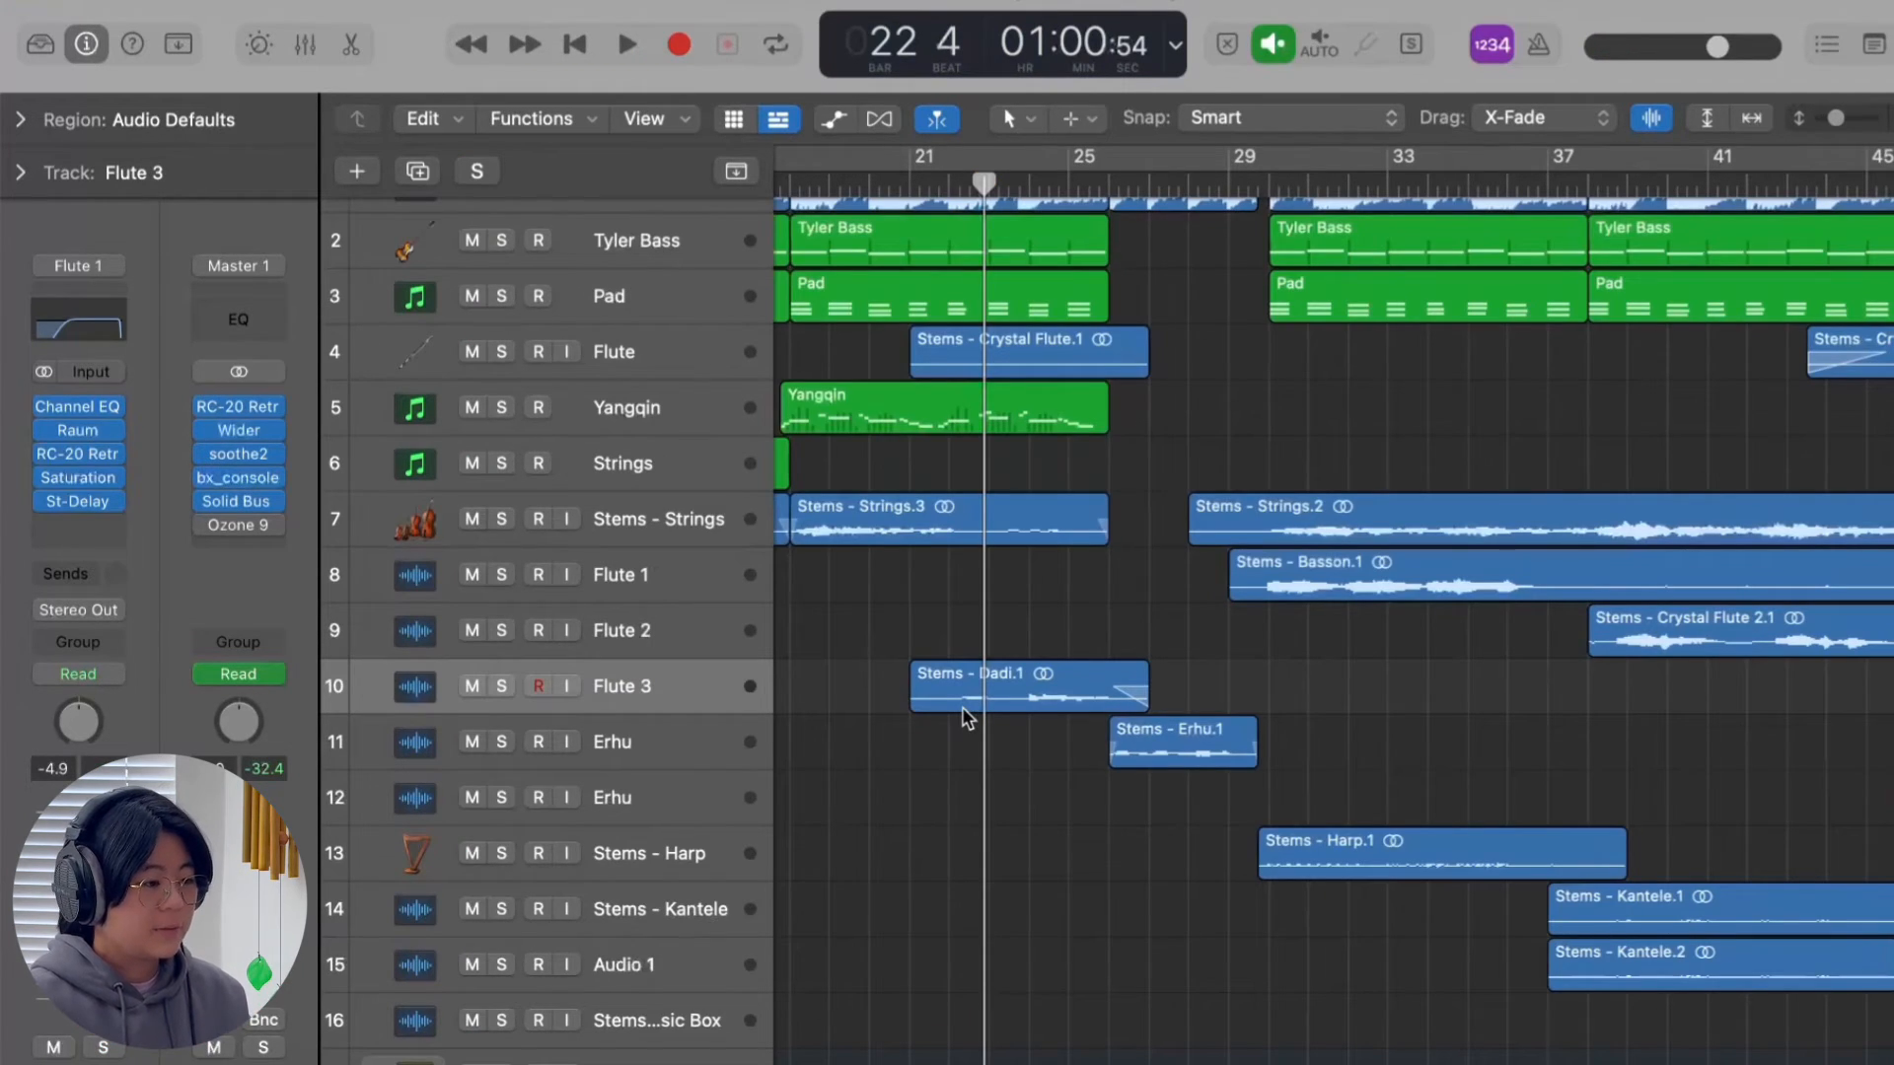
Look over the regions and effect chains of the Flute 1, Flute 2 and Flute 3 tracks.
{"action": "scroll", "coordinate": [927, 672], "scroll_direction": "right", "scroll_amount": 2}
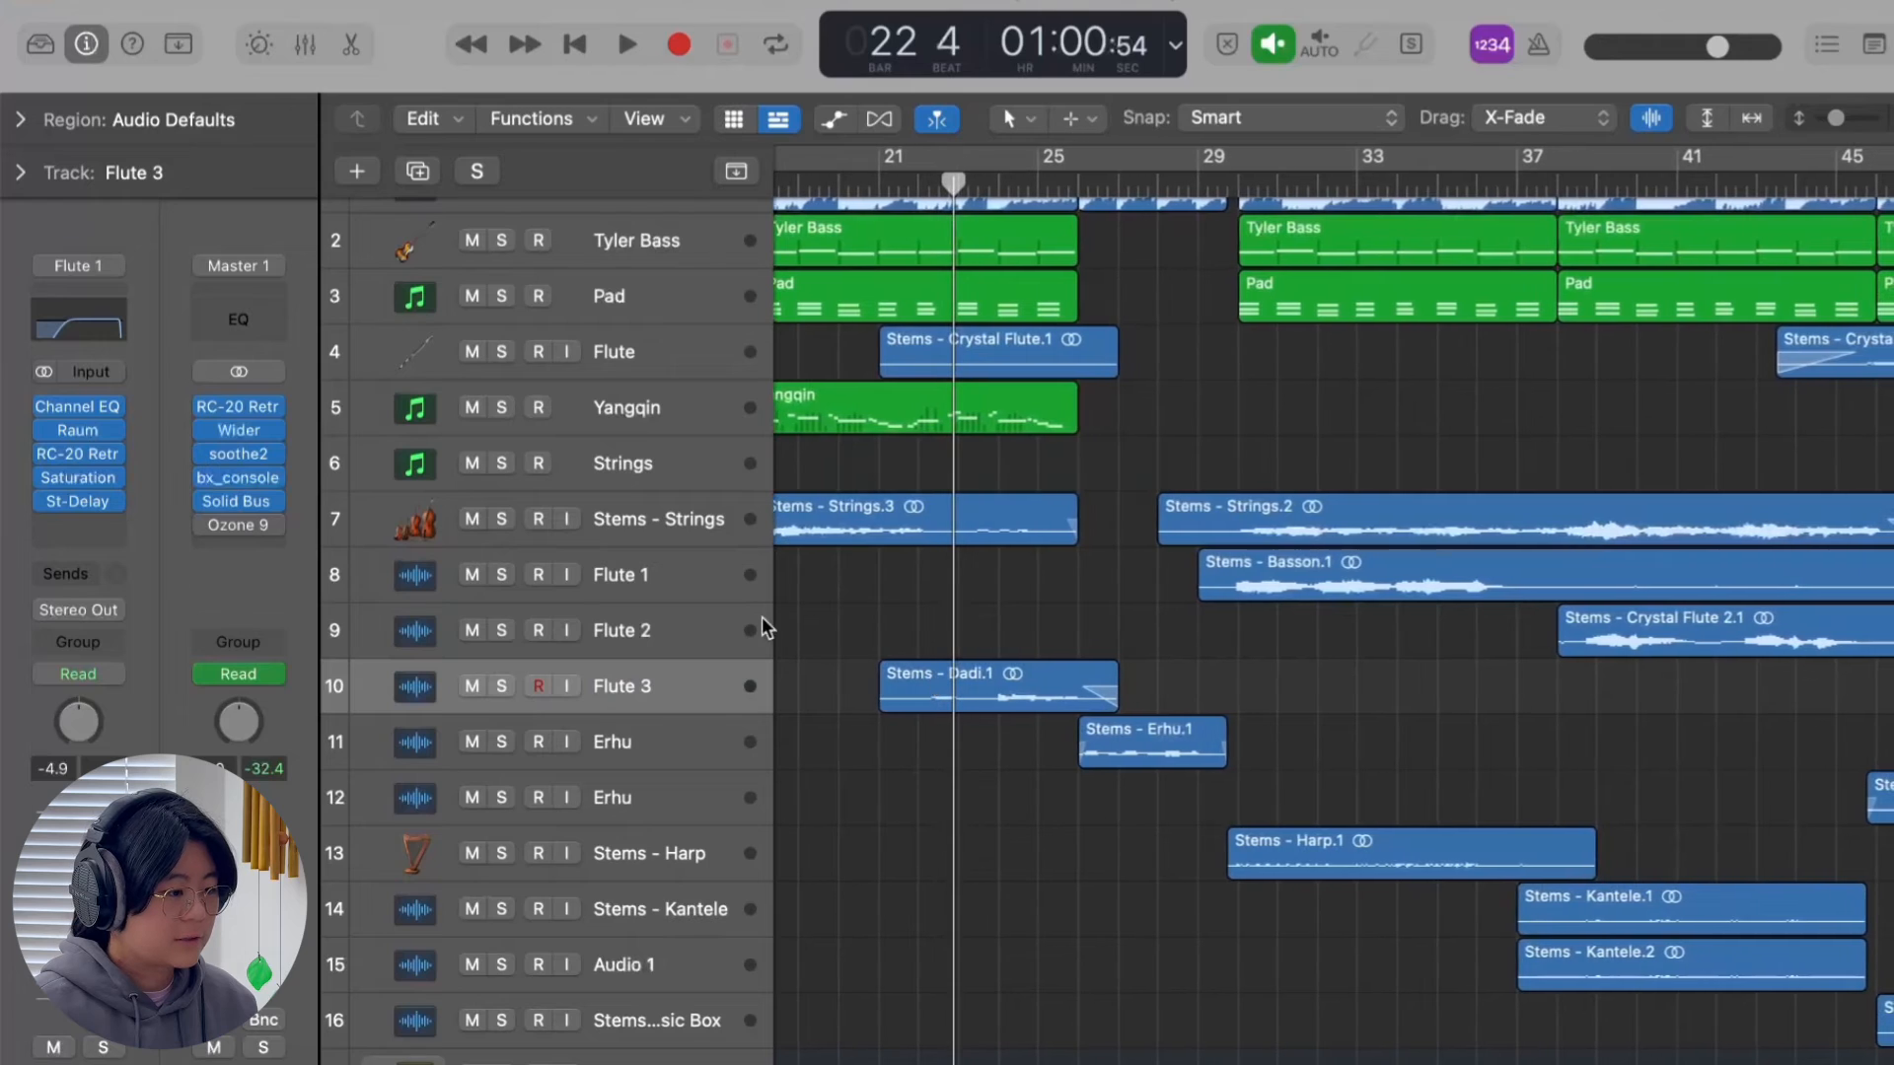
{"action": "left_click", "coordinate": [686, 583]}
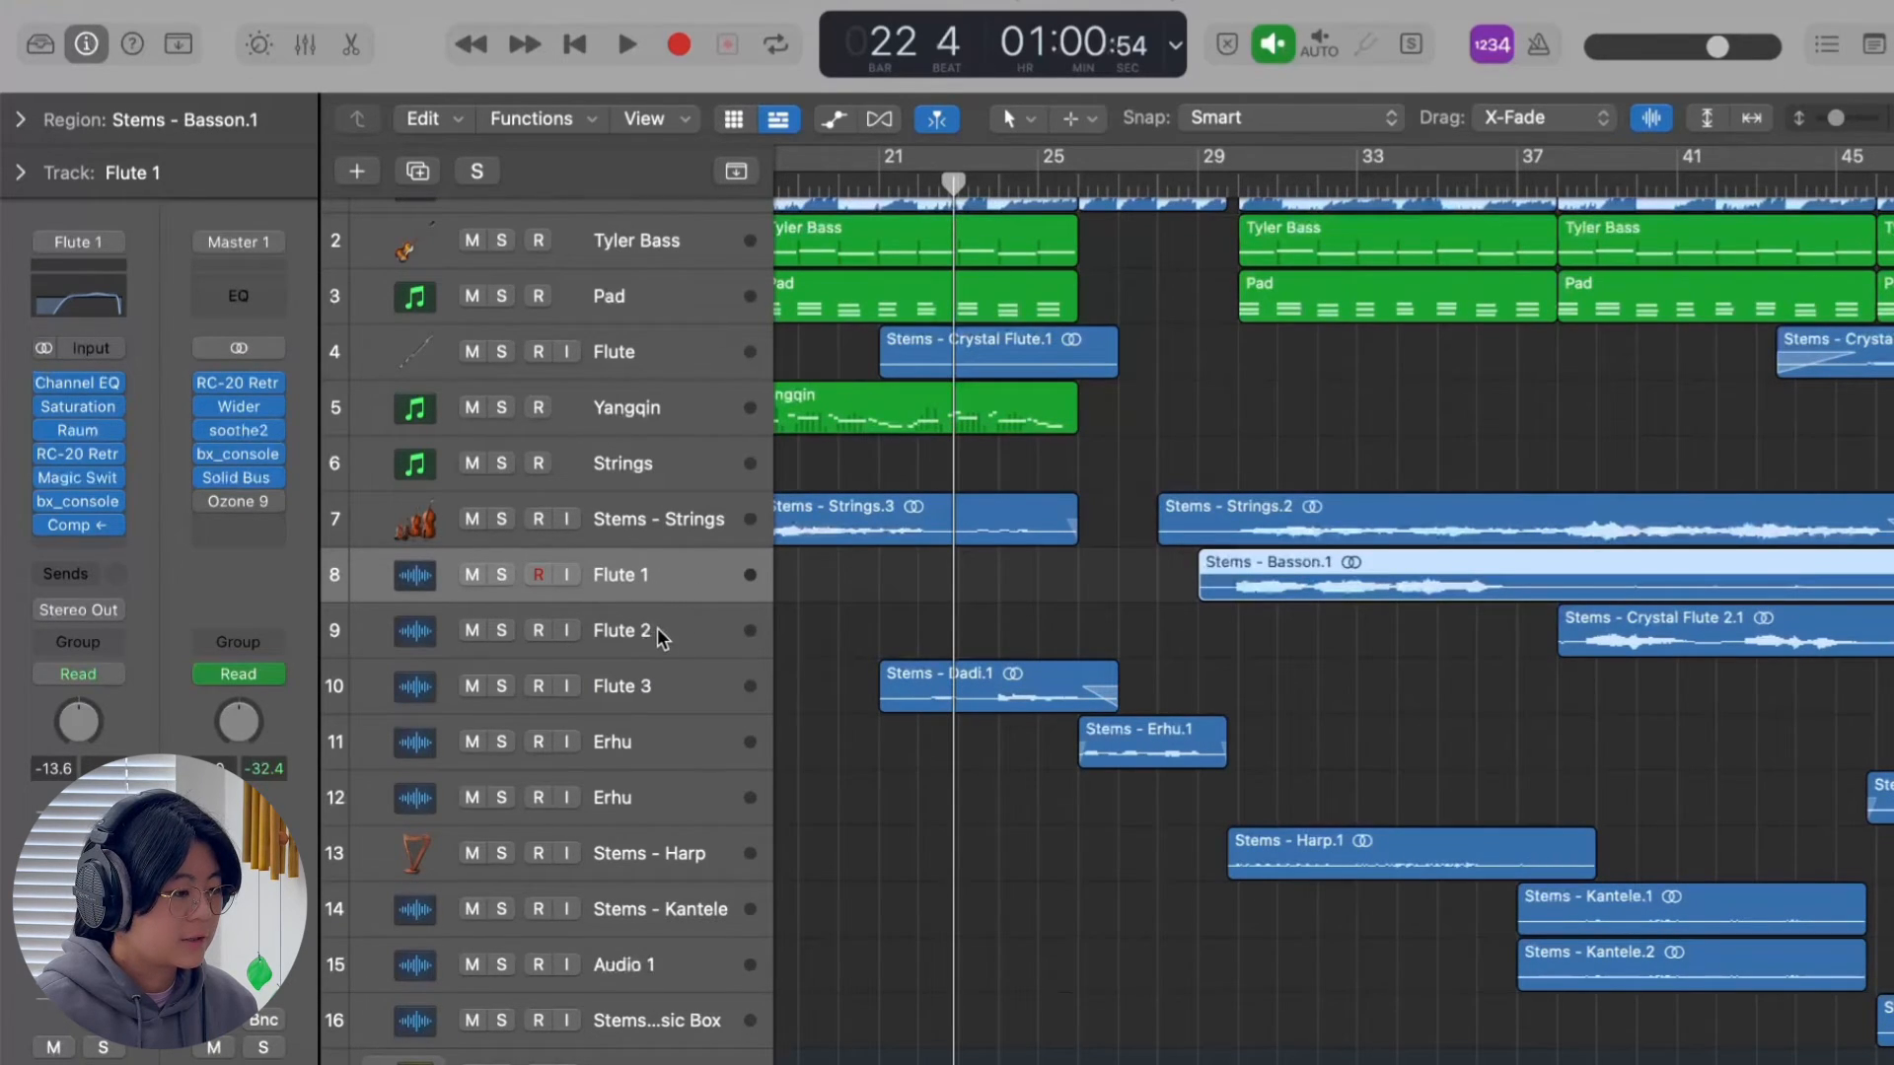
{"action": "left_click", "coordinate": [659, 627]}
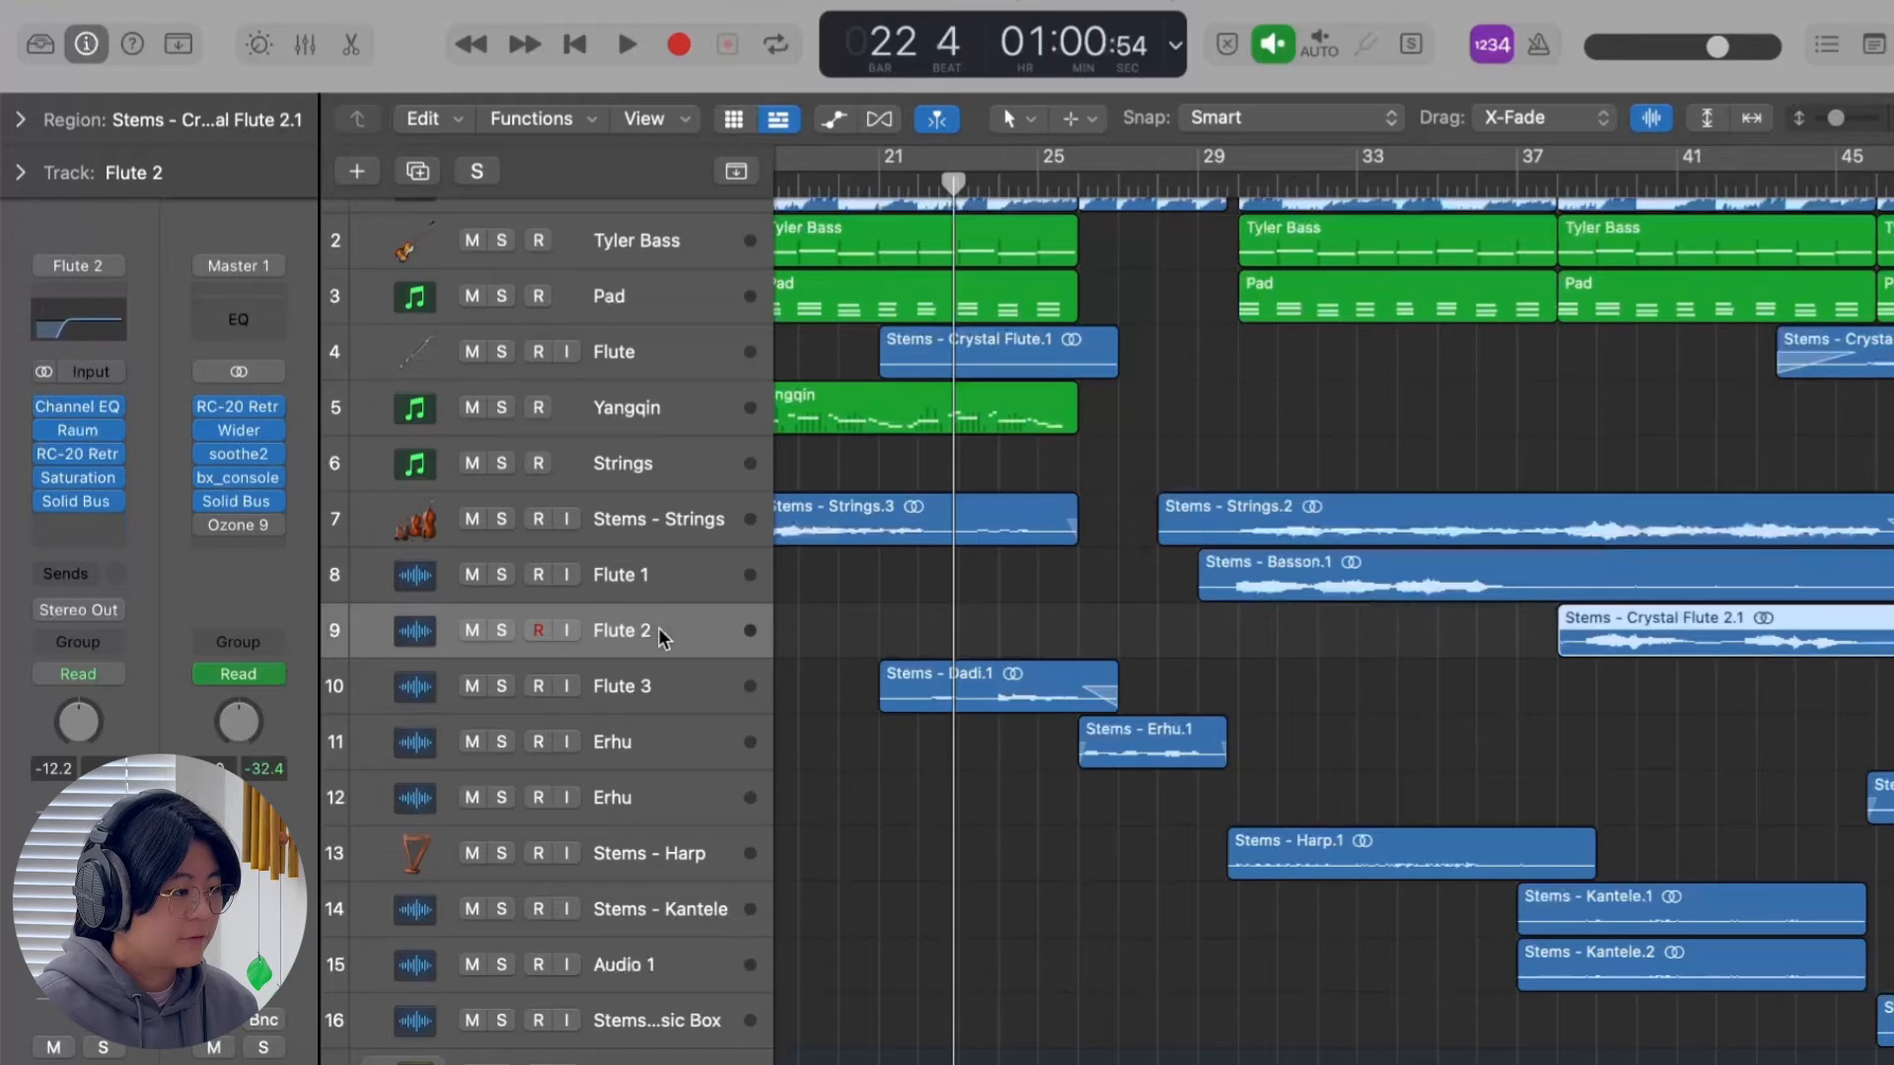
{"action": "left_click", "coordinate": [659, 688]}
Solo the Flute 1 track, bypass all its effects, and play its phrase dry from just before bar 30 to bar 33.
{"action": "left_click", "coordinate": [653, 576]}
{"action": "key", "text": "s"}
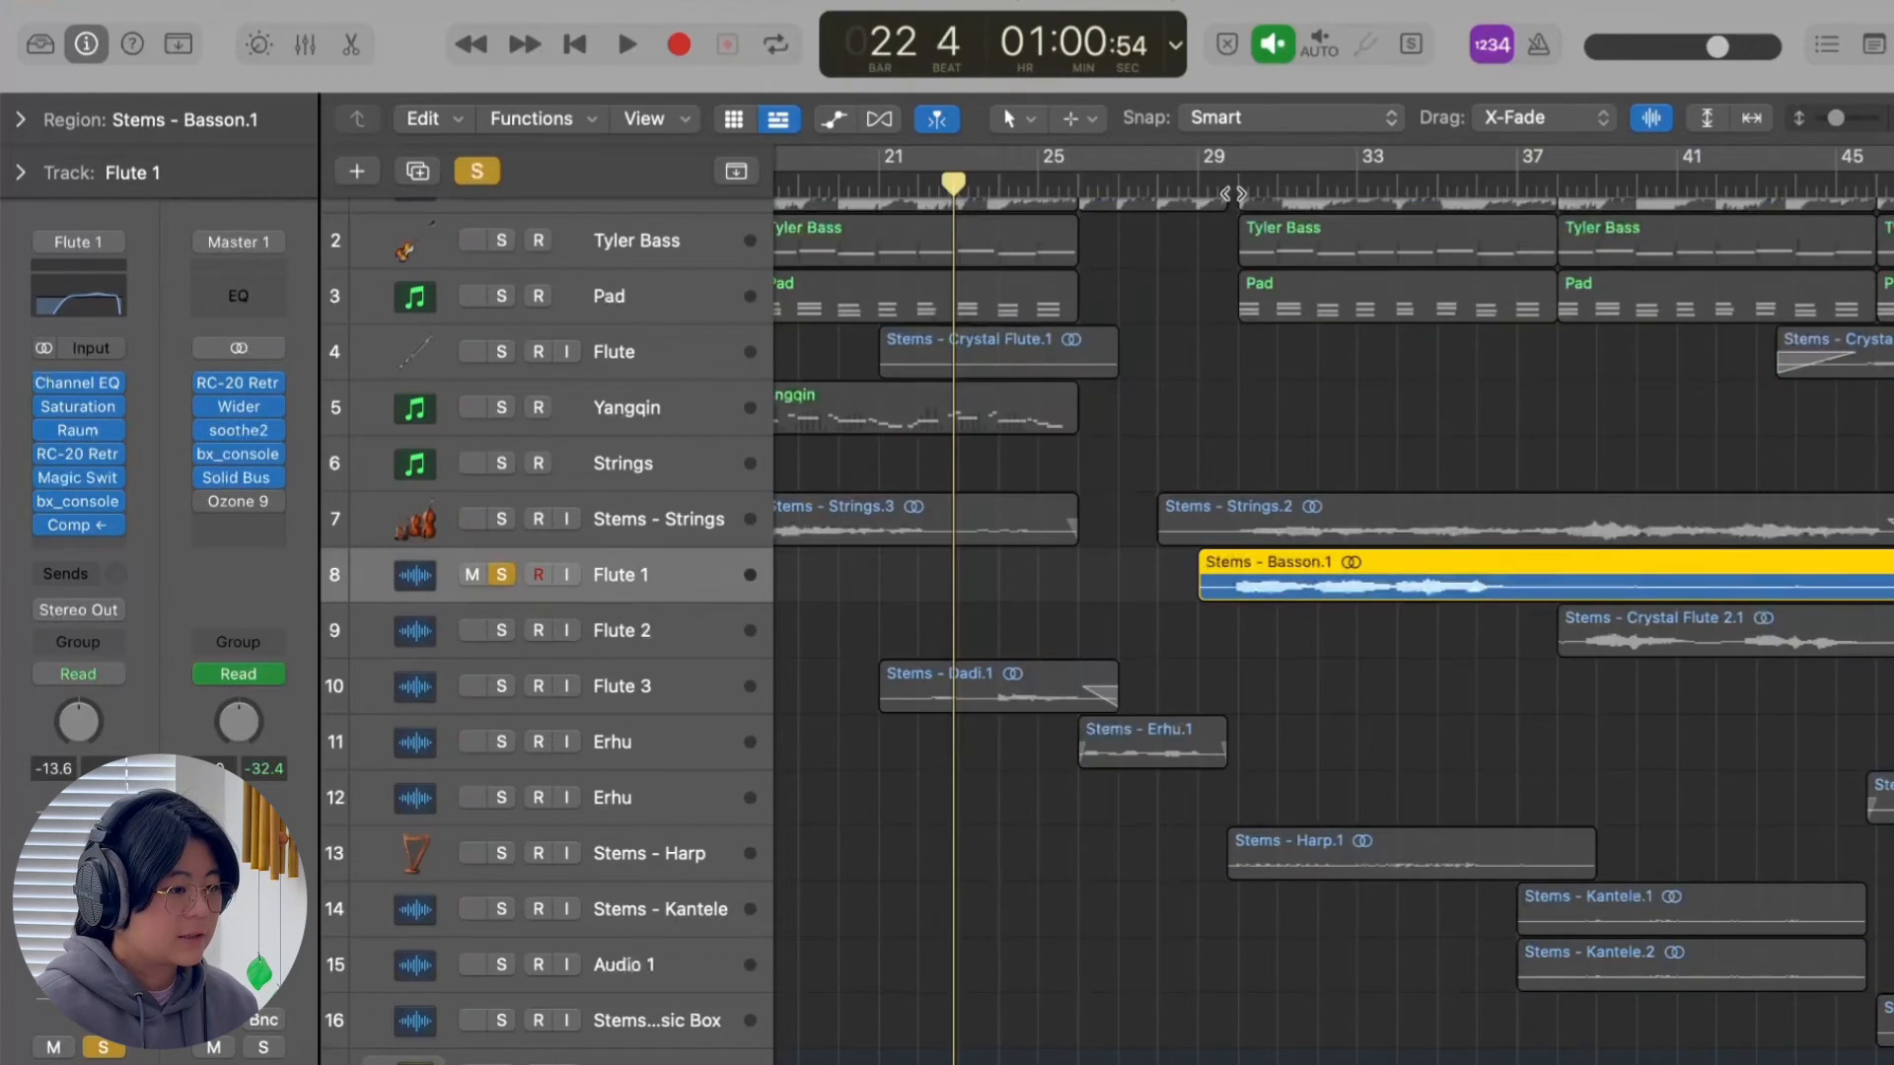
{"action": "left_click", "coordinate": [1239, 189]}
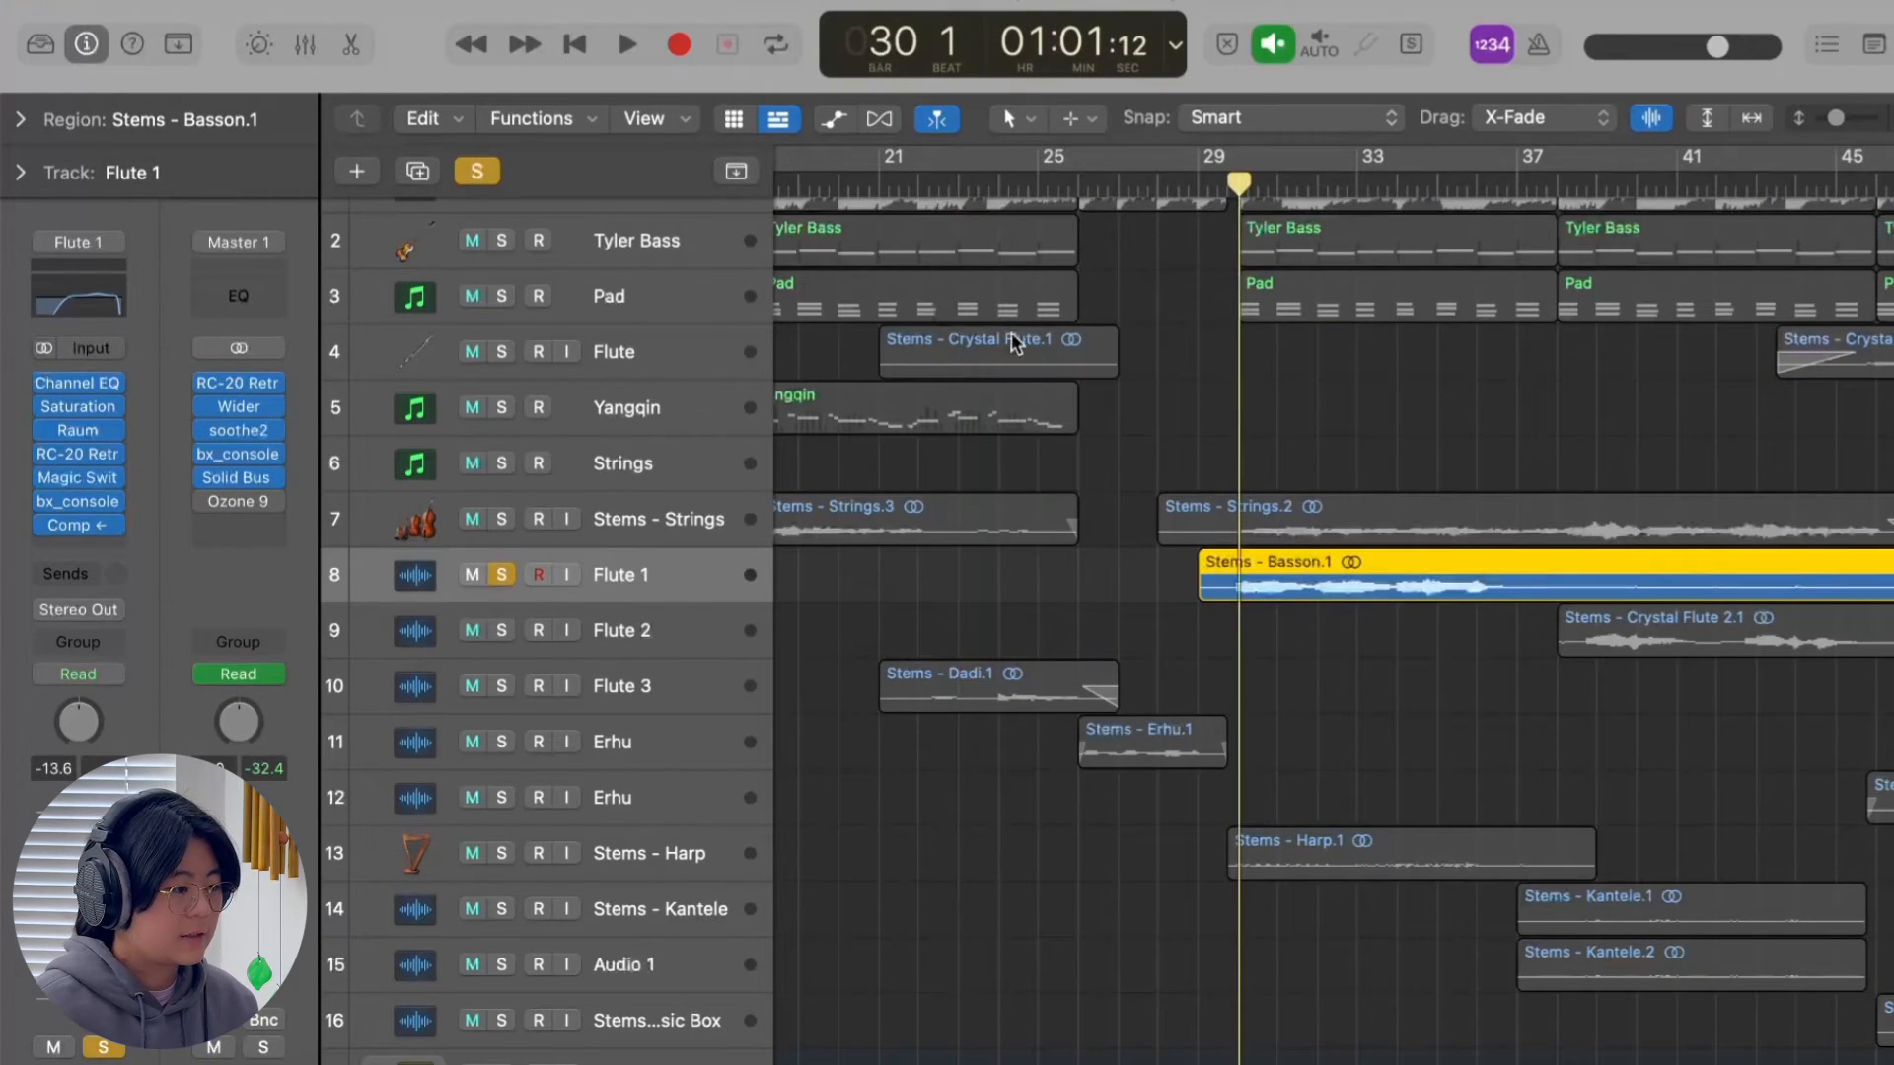
{"action": "left_click", "coordinate": [45, 380], "text": "alt"}
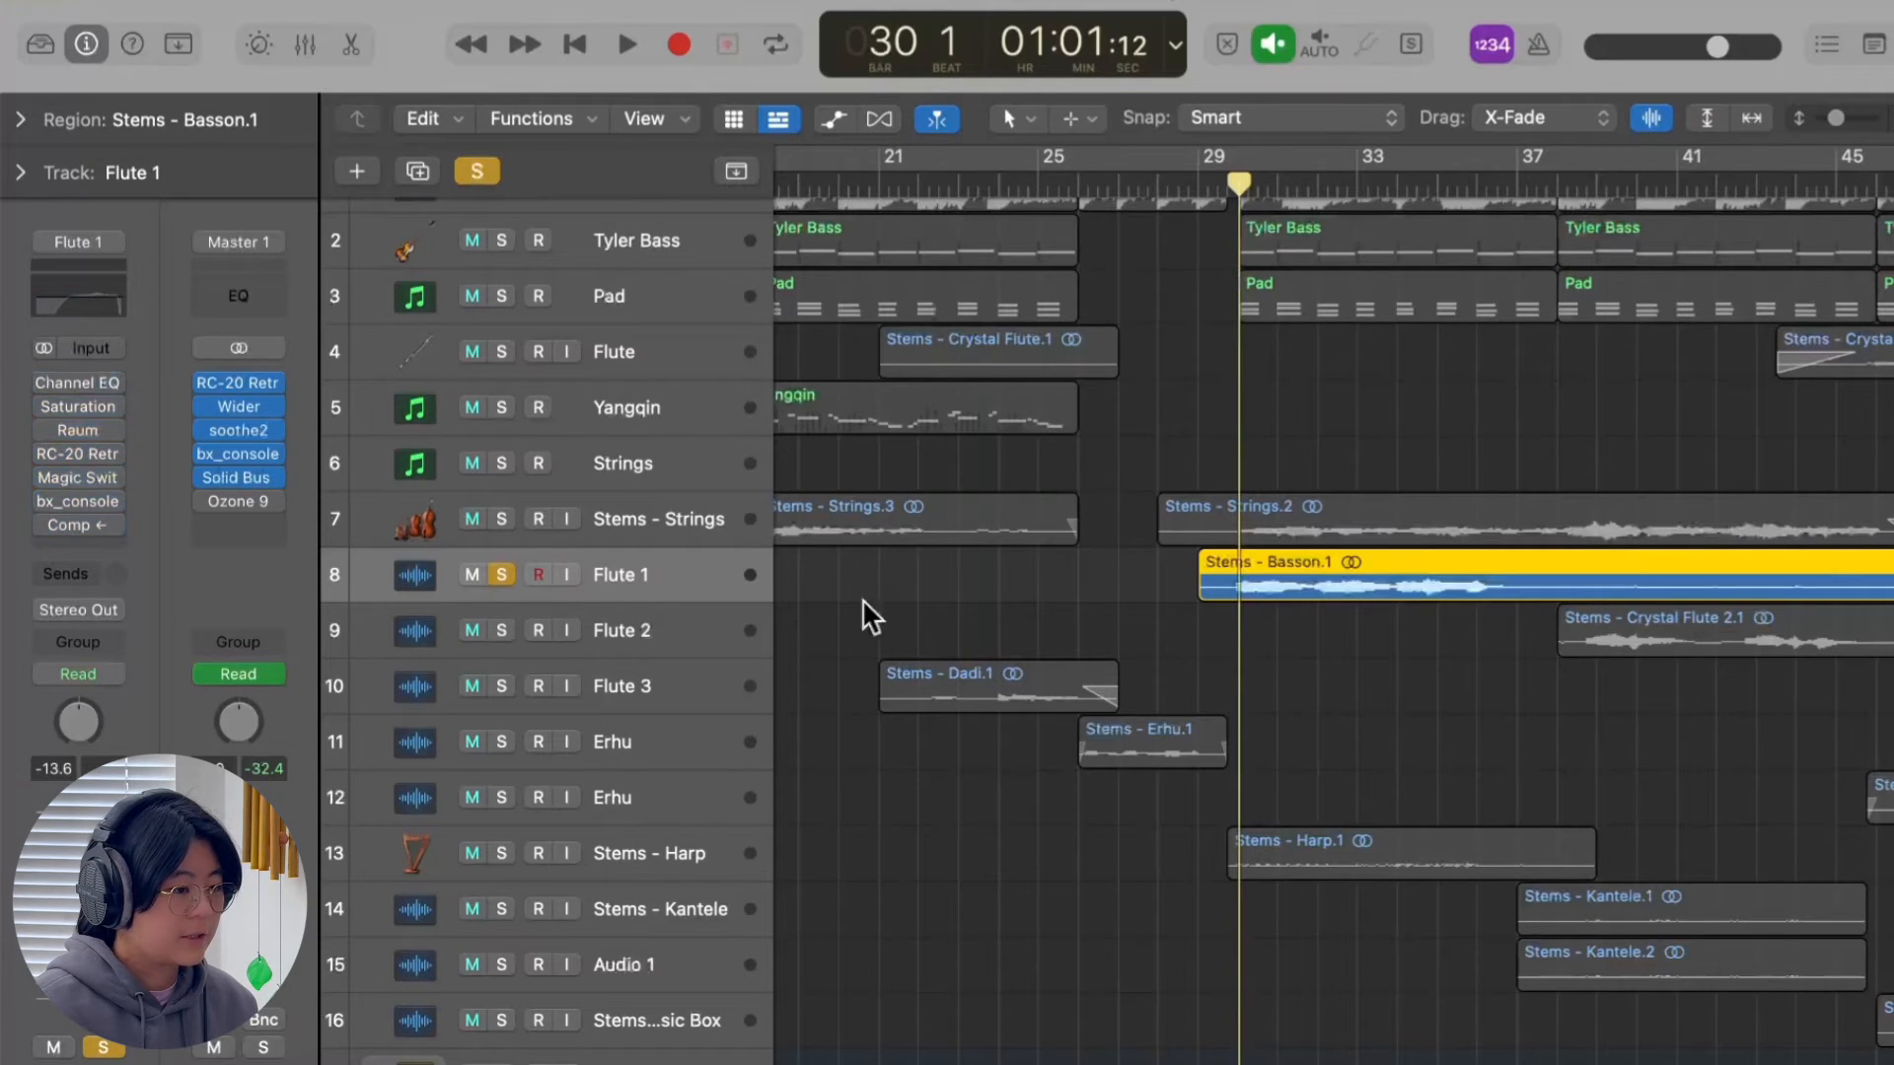
{"action": "left_click", "coordinate": [1225, 189]}
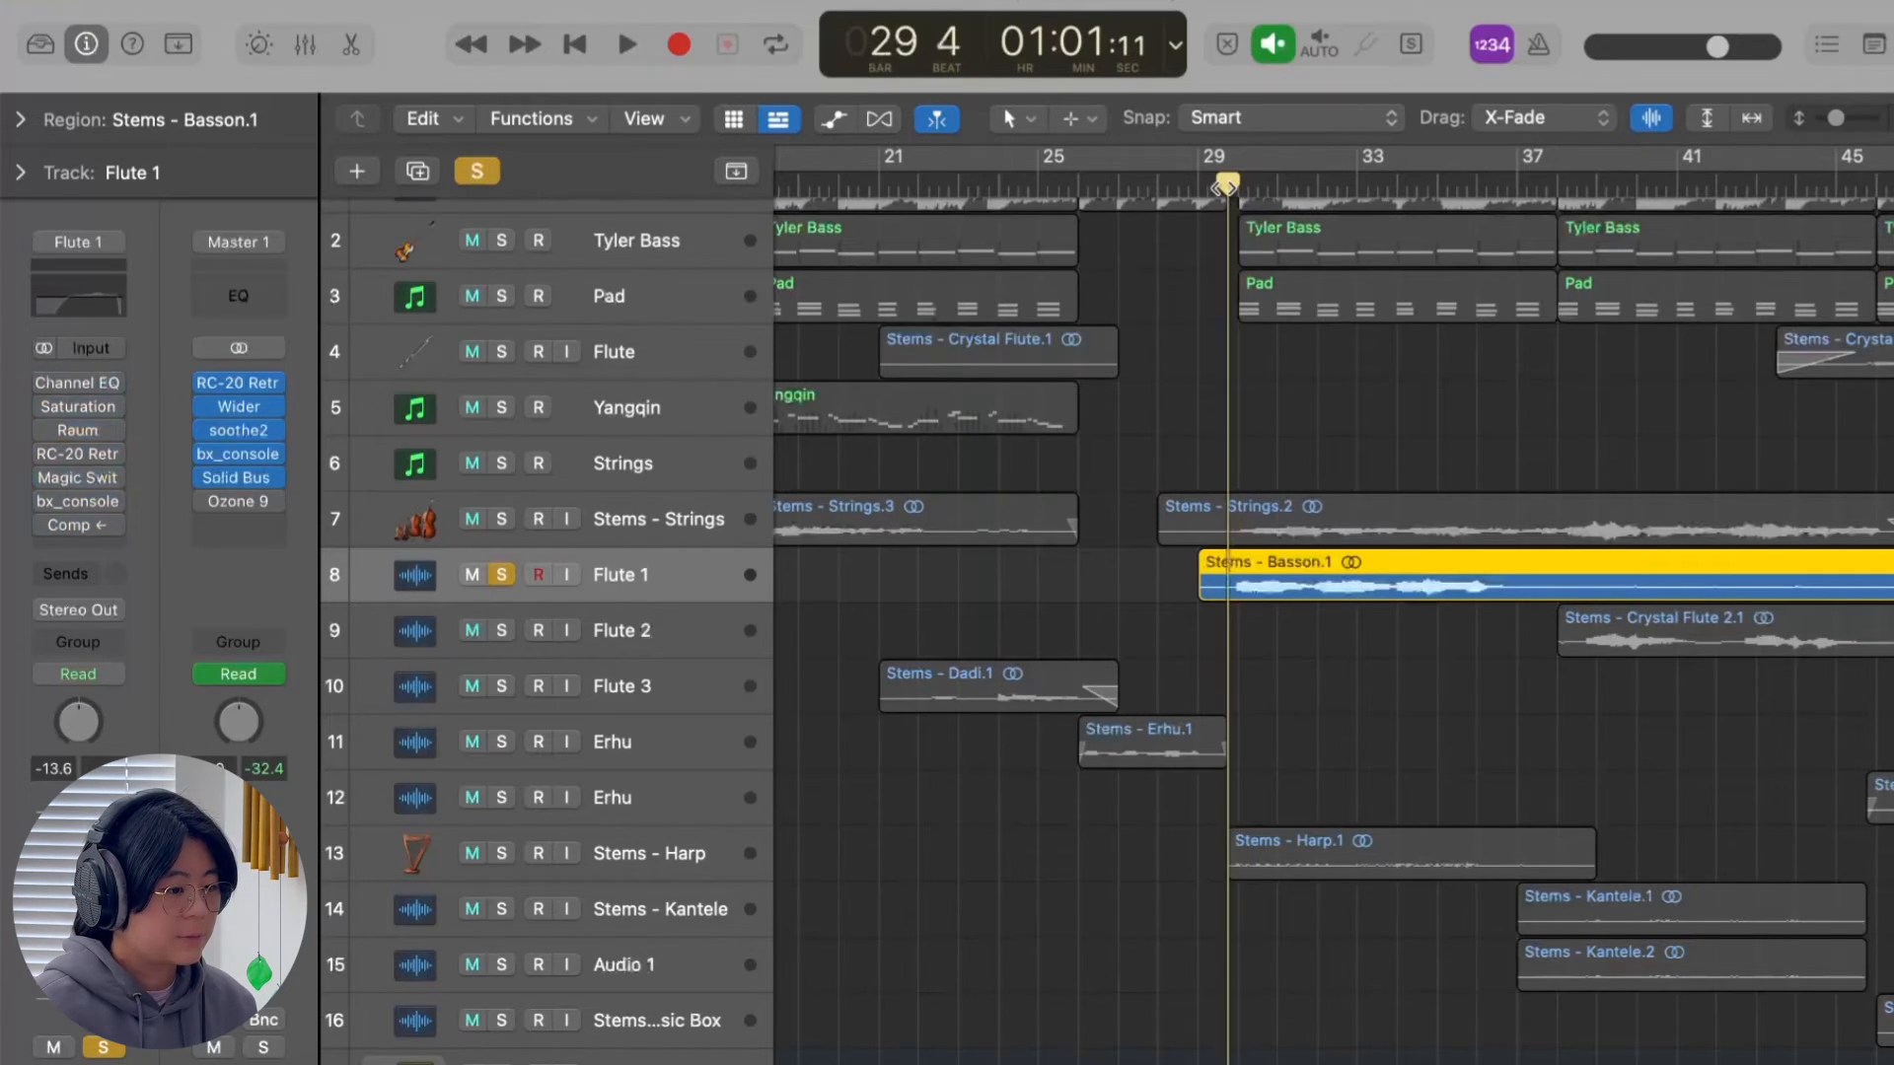
{"action": "key", "text": "space"}
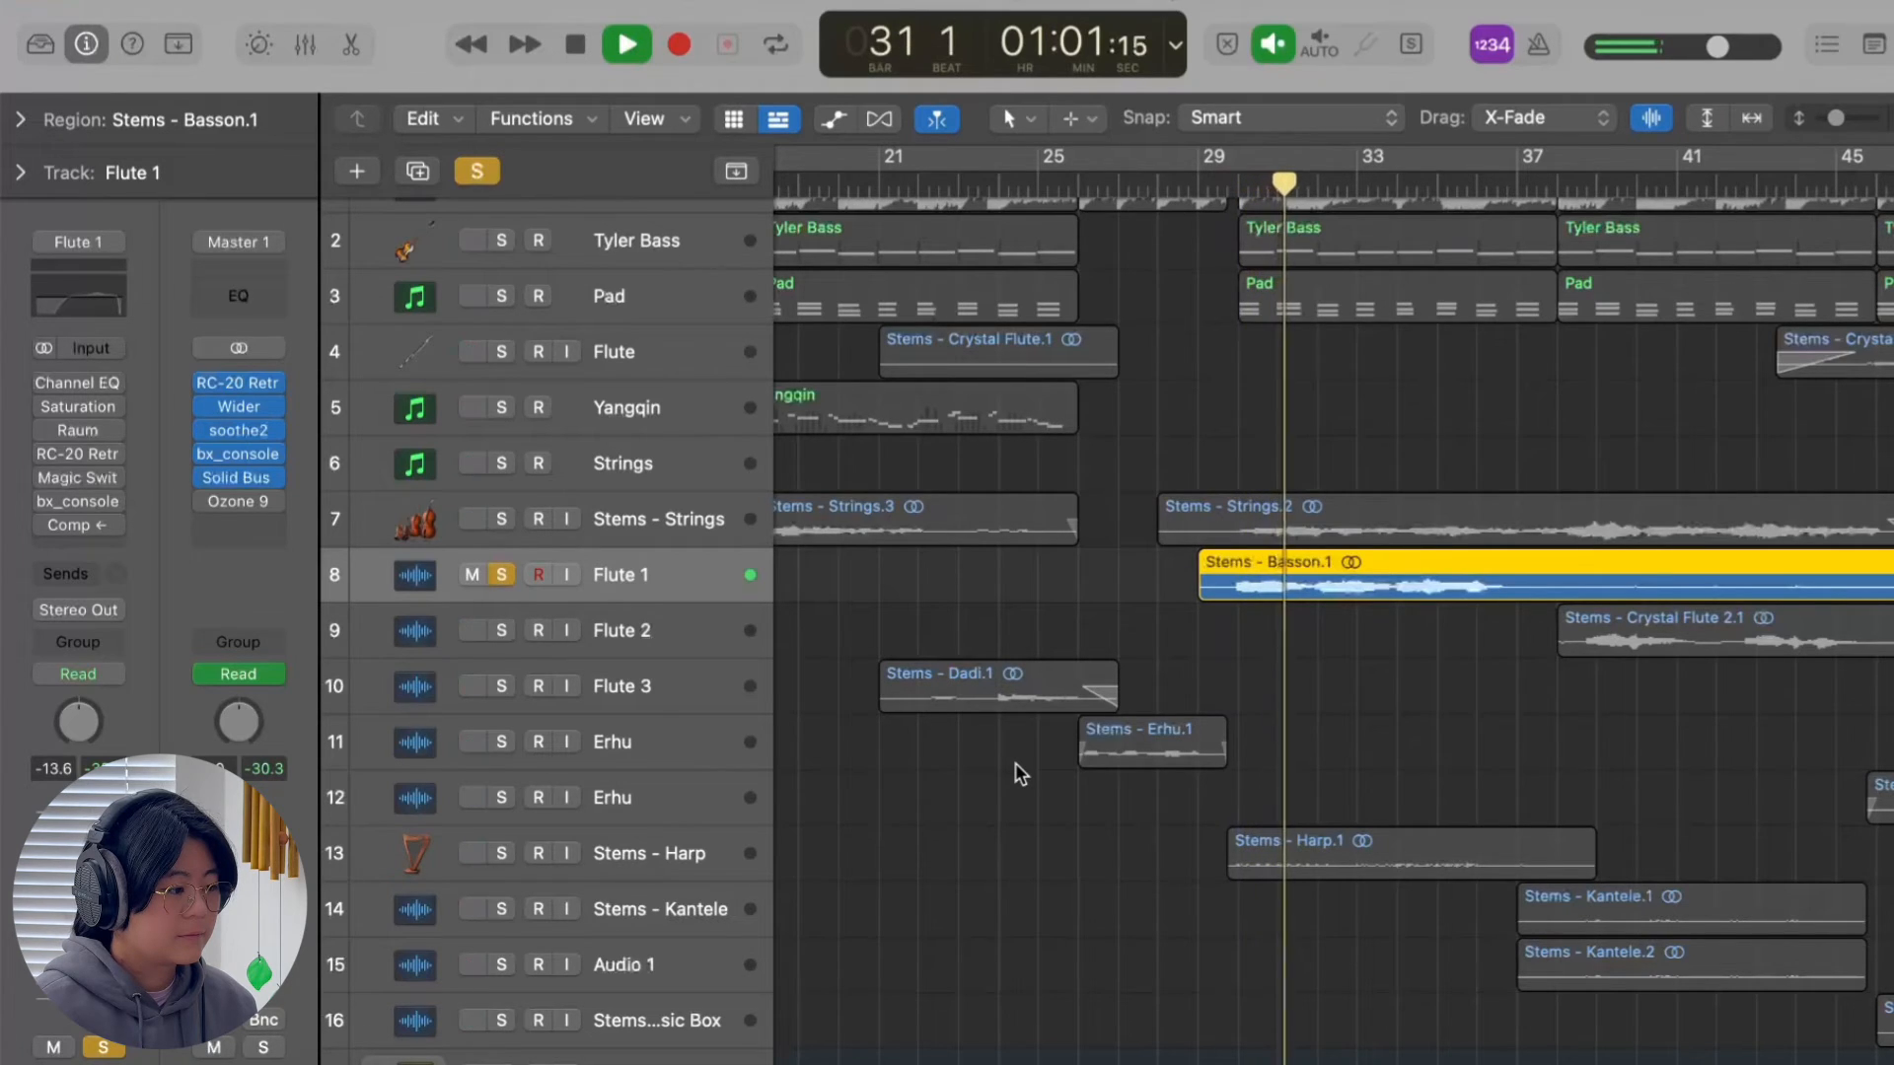
{"action": "key", "text": "space"}
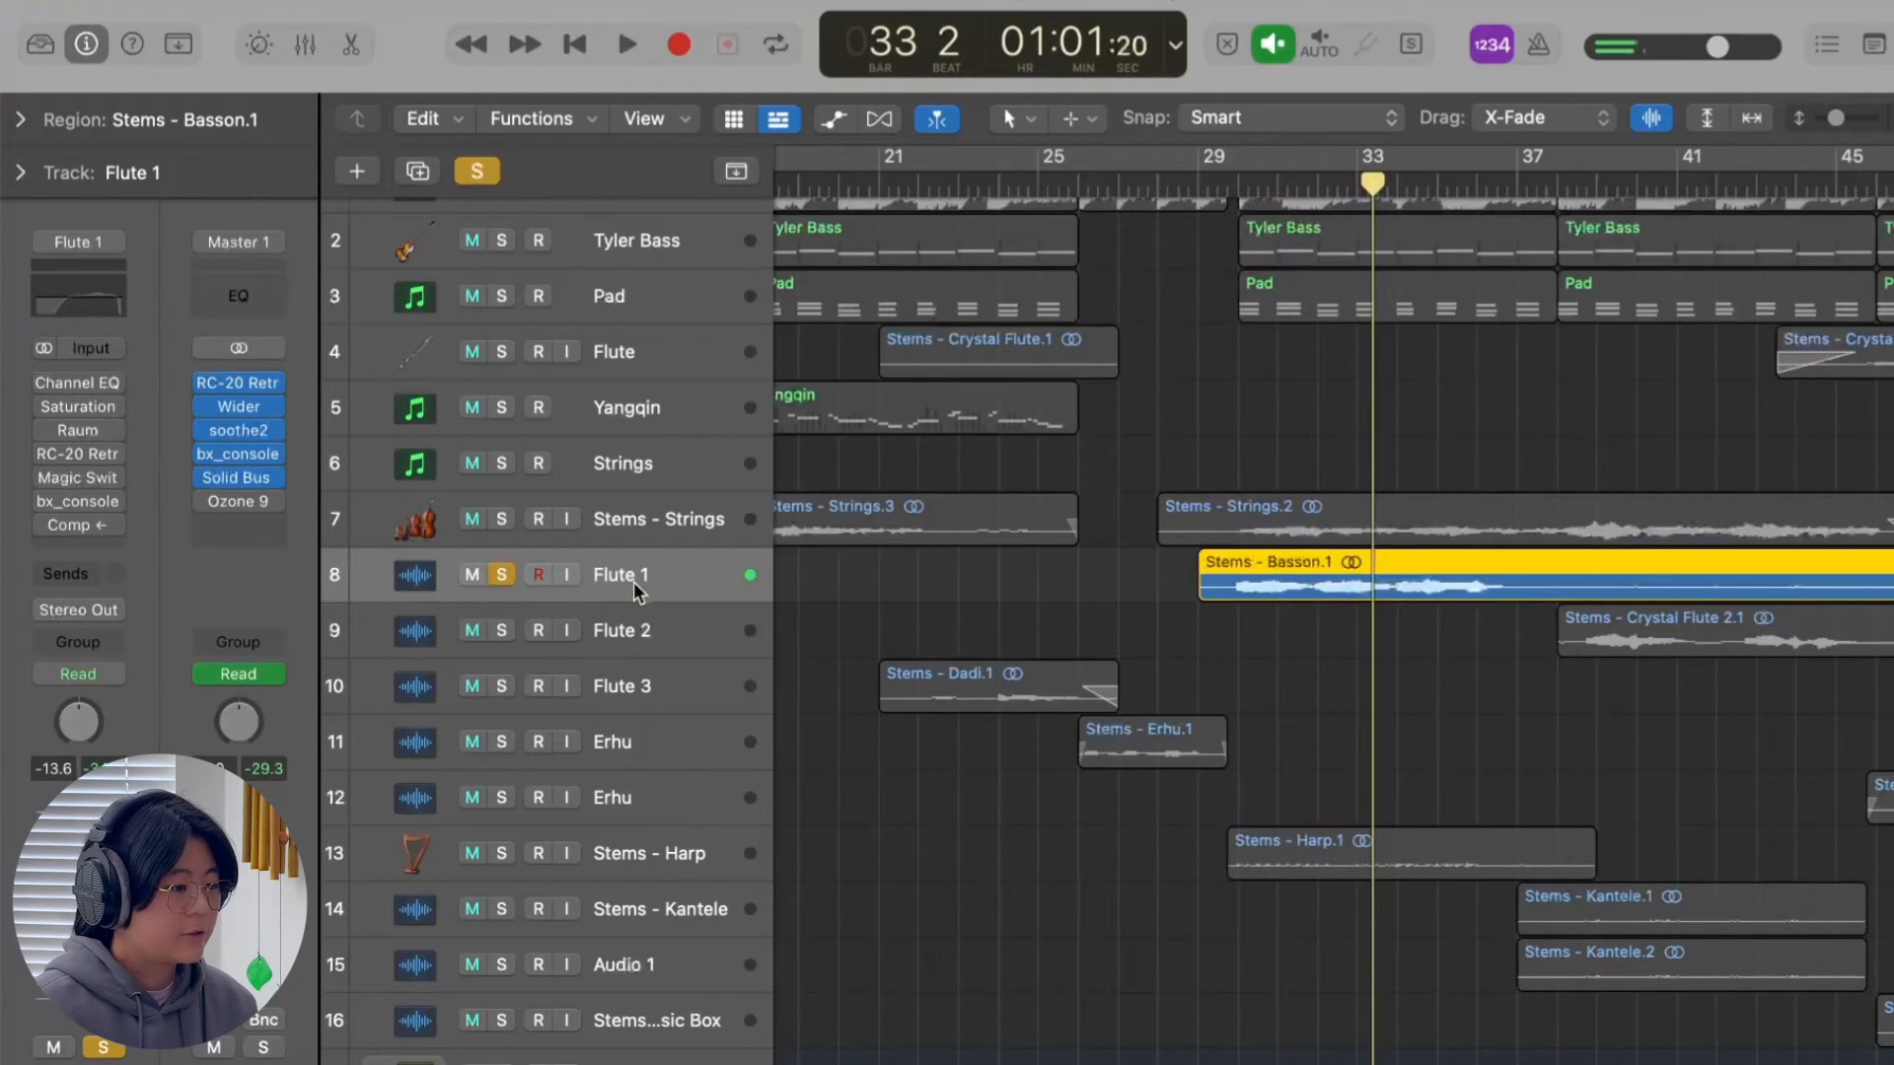
Re-enable the Channel EQ, Saturation, Raum, RC-20 and Magic Switch effects on the Flute 1 track.
{"action": "left_click", "coordinate": [45, 382]}
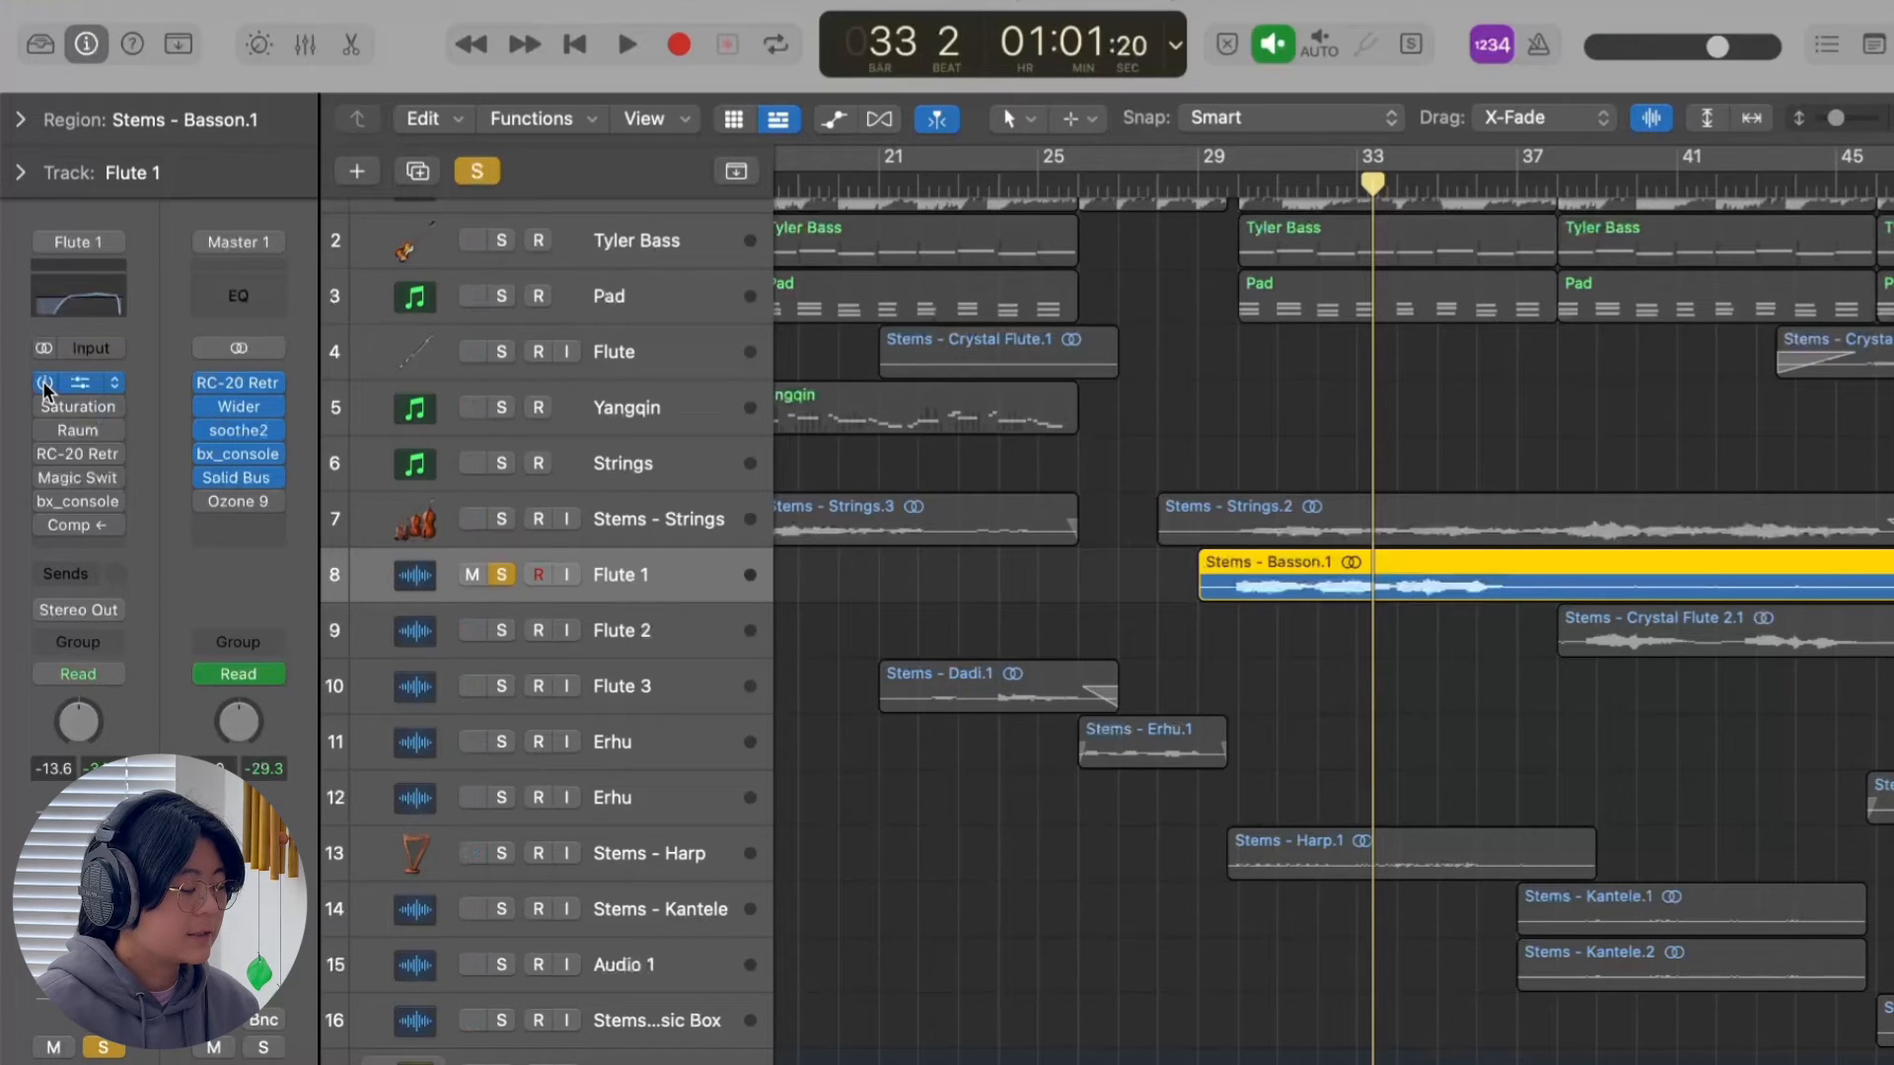
{"action": "left_click", "coordinate": [45, 430]}
{"action": "left_click", "coordinate": [44, 453]}
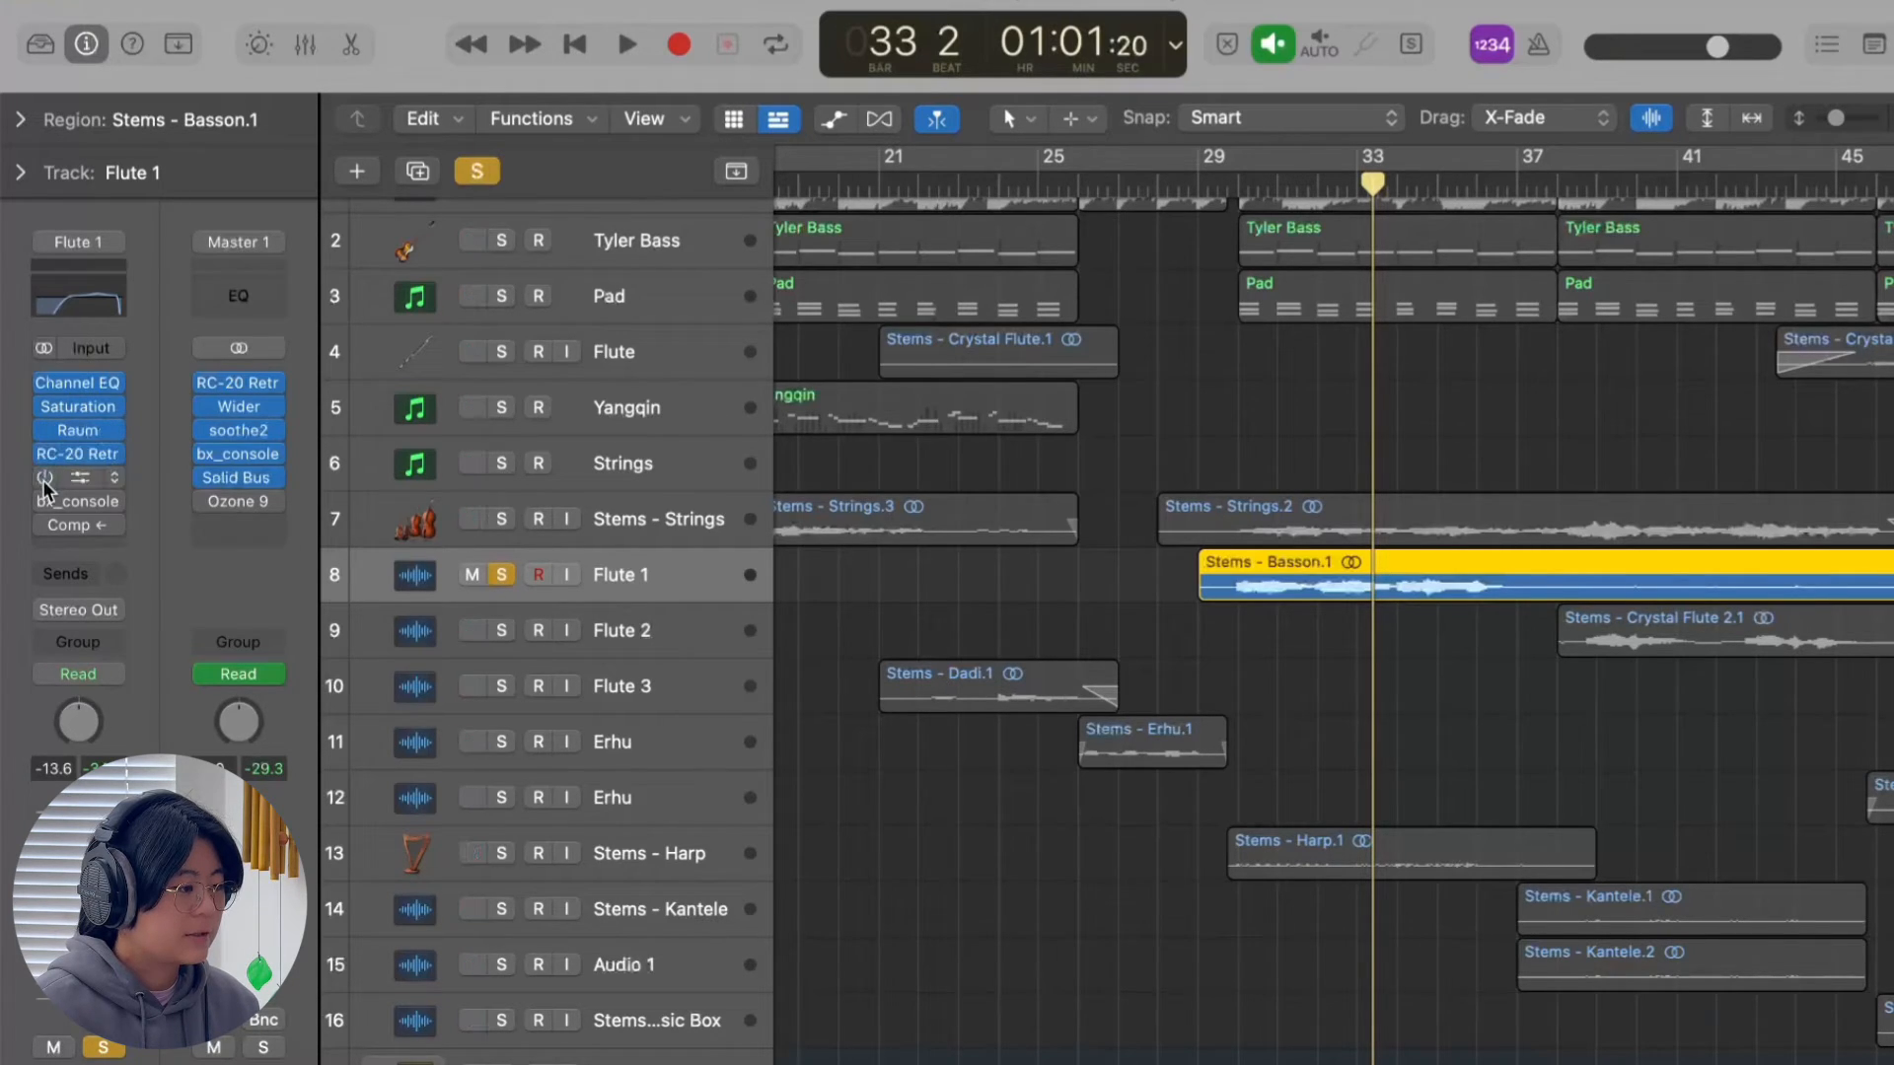
{"action": "left_click", "coordinate": [44, 478]}
Review Flute 1's Magic Switch mix and its bx_console preset 01 Lead Vocals A, and close both plug-in windows.
{"action": "left_click", "coordinate": [81, 479]}
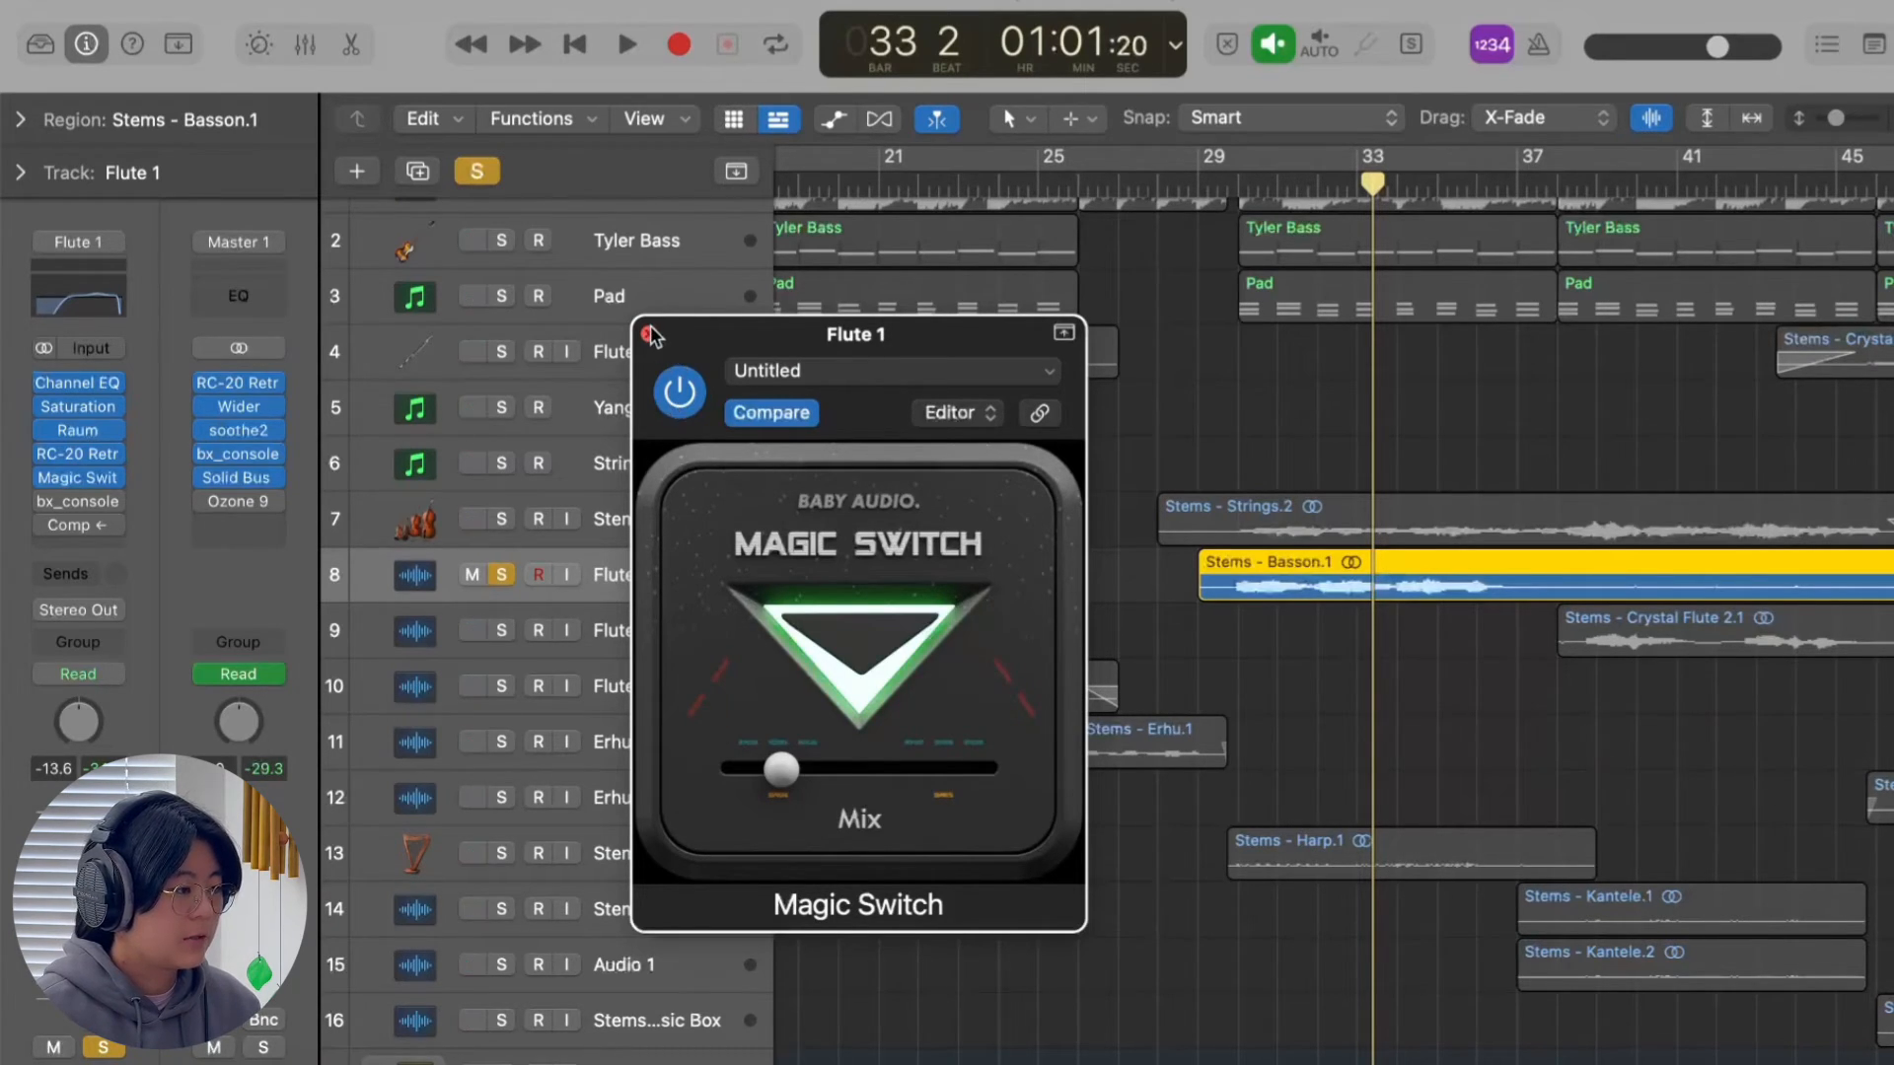
{"action": "left_click", "coordinate": [75, 503]}
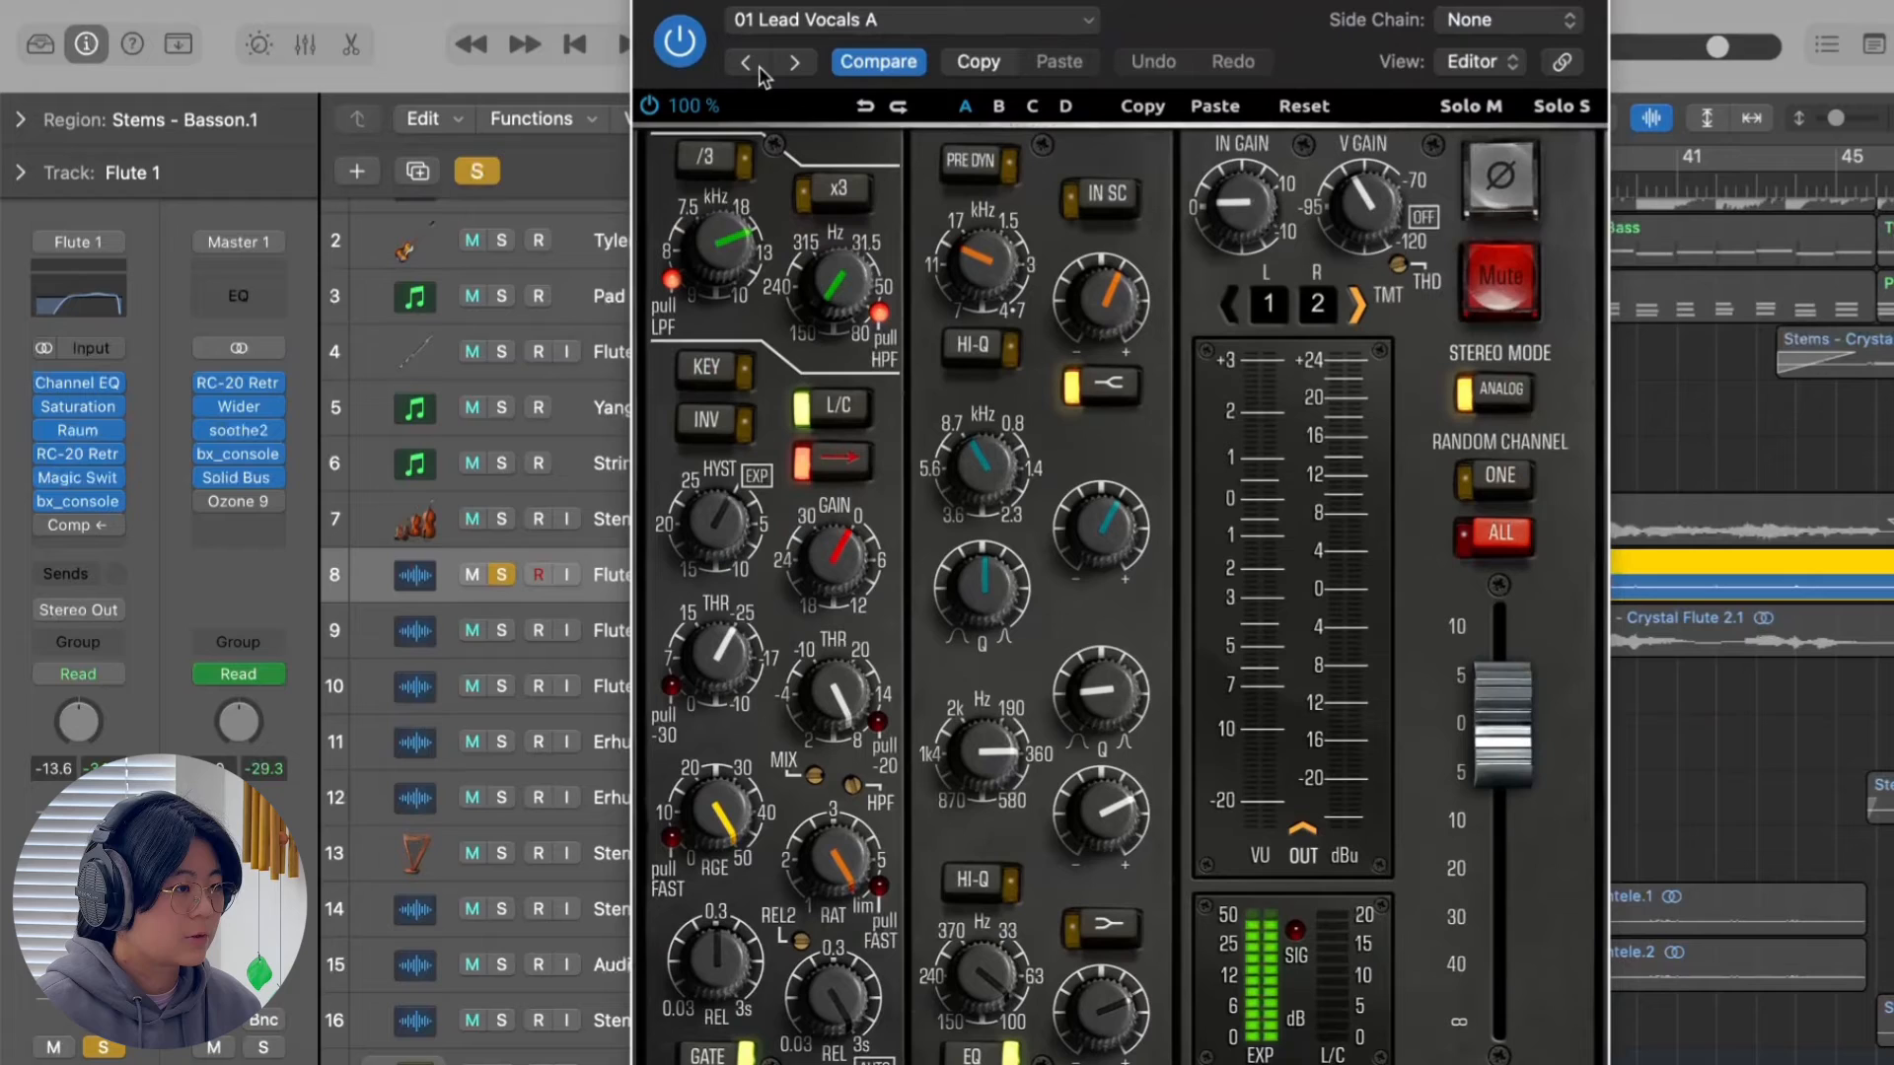
{"action": "left_click", "coordinate": [649, 1]}
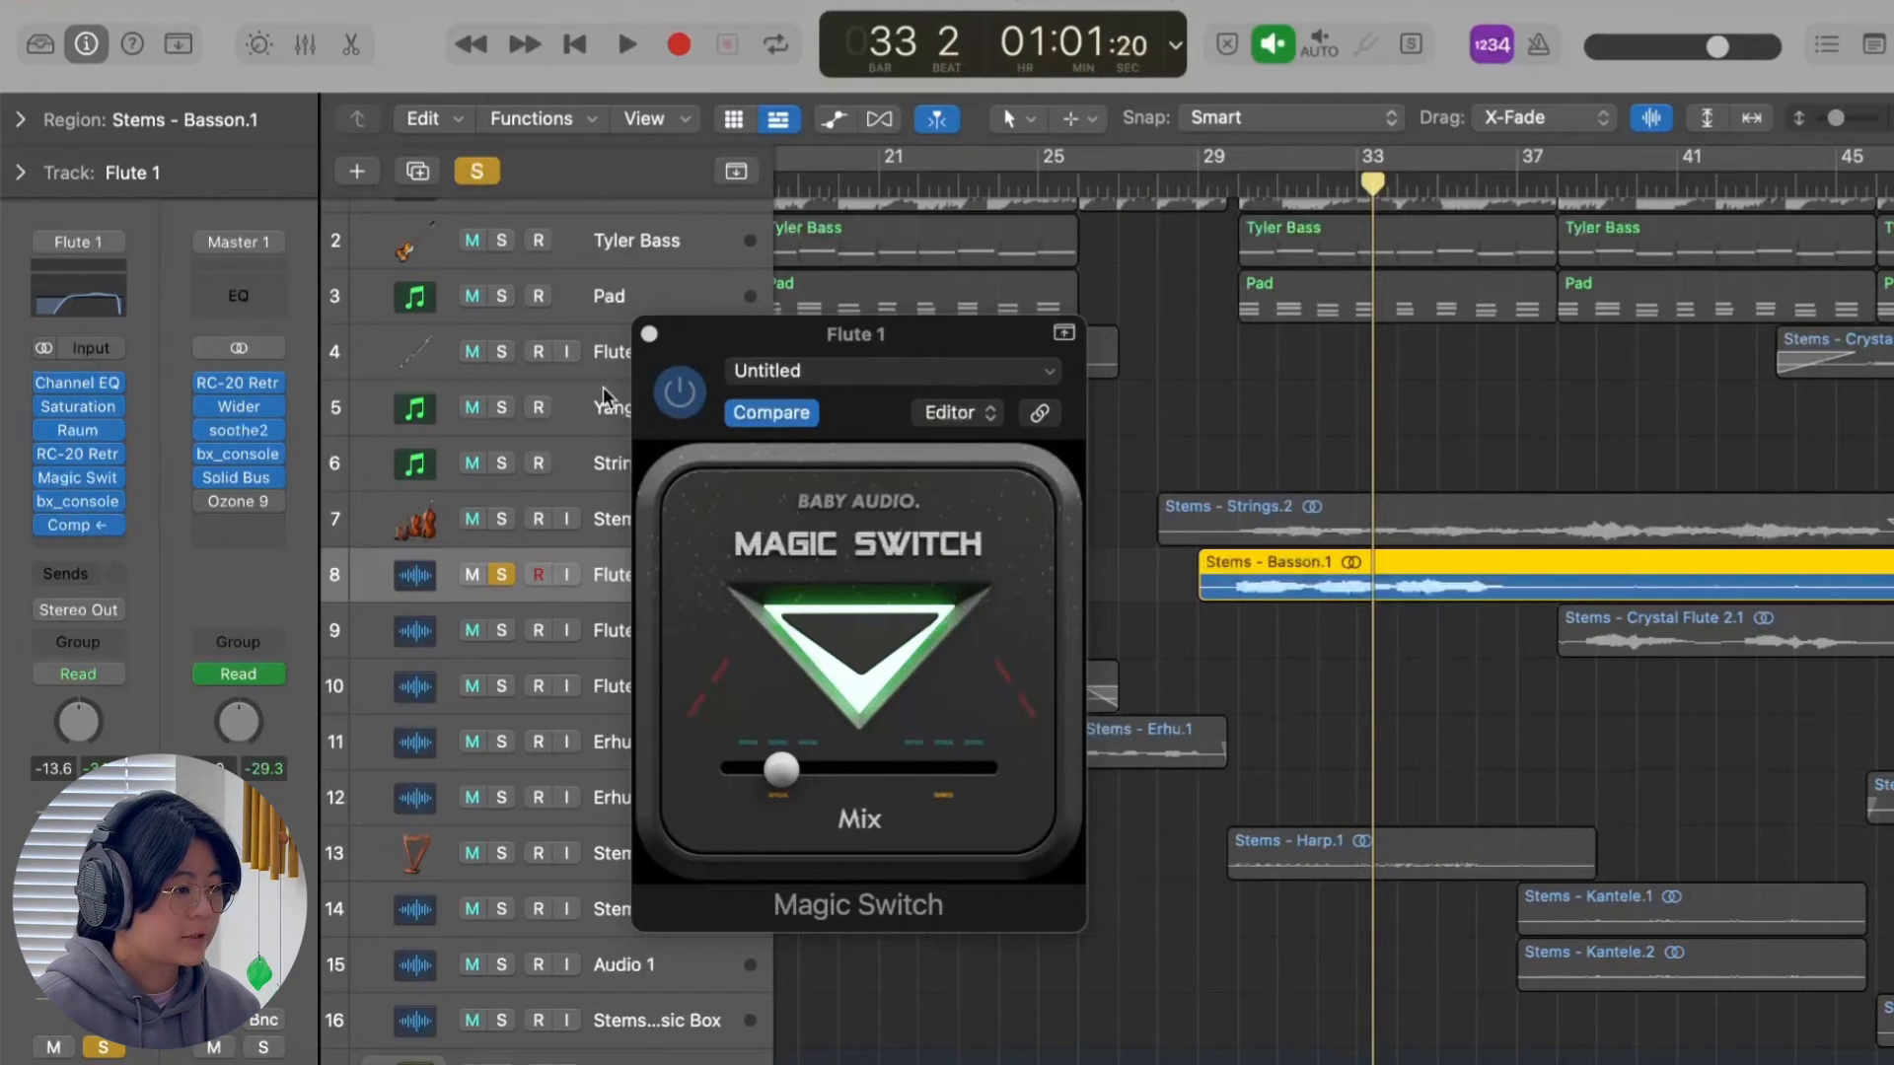
{"action": "left_click", "coordinate": [649, 333]}
Play Flute 1 with all effects on while checking its Compressor, and clear the solo to hear it in the full mix.
{"action": "key", "text": "space"}
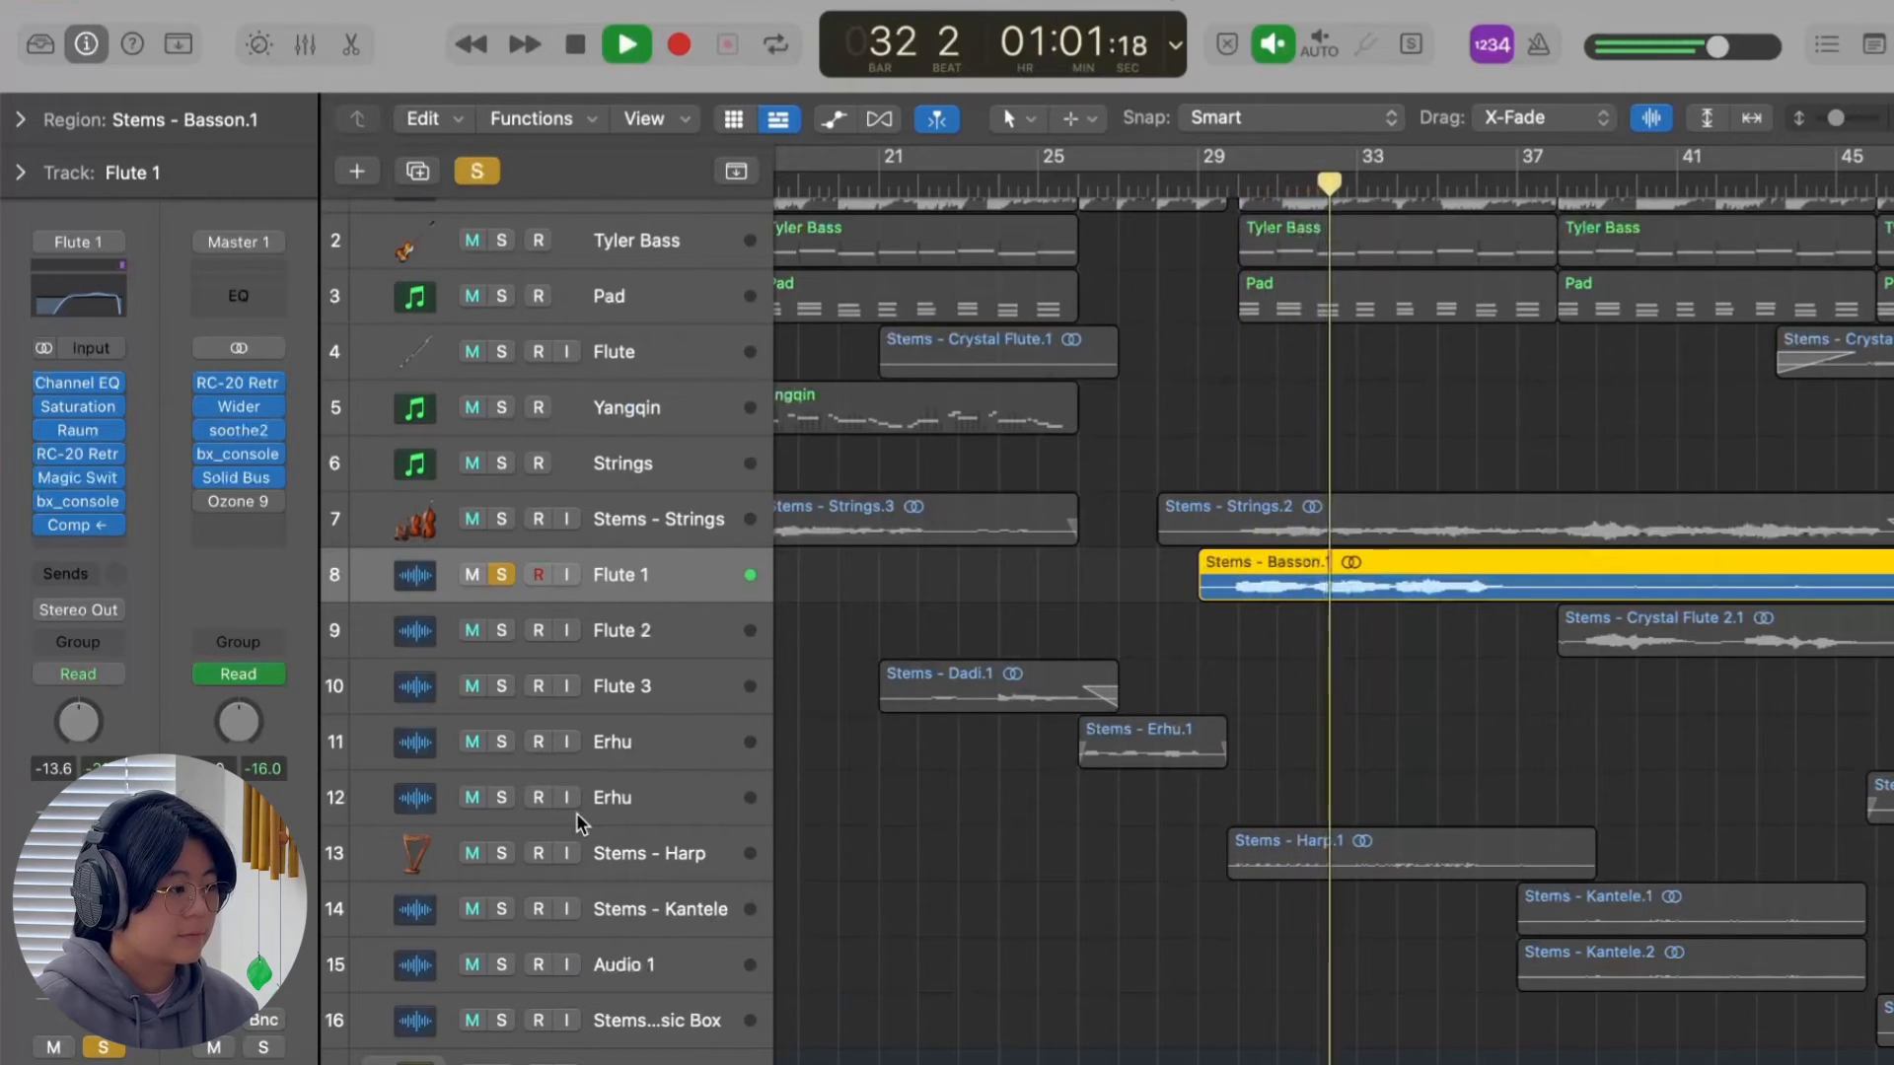
{"action": "left_click", "coordinate": [81, 525]}
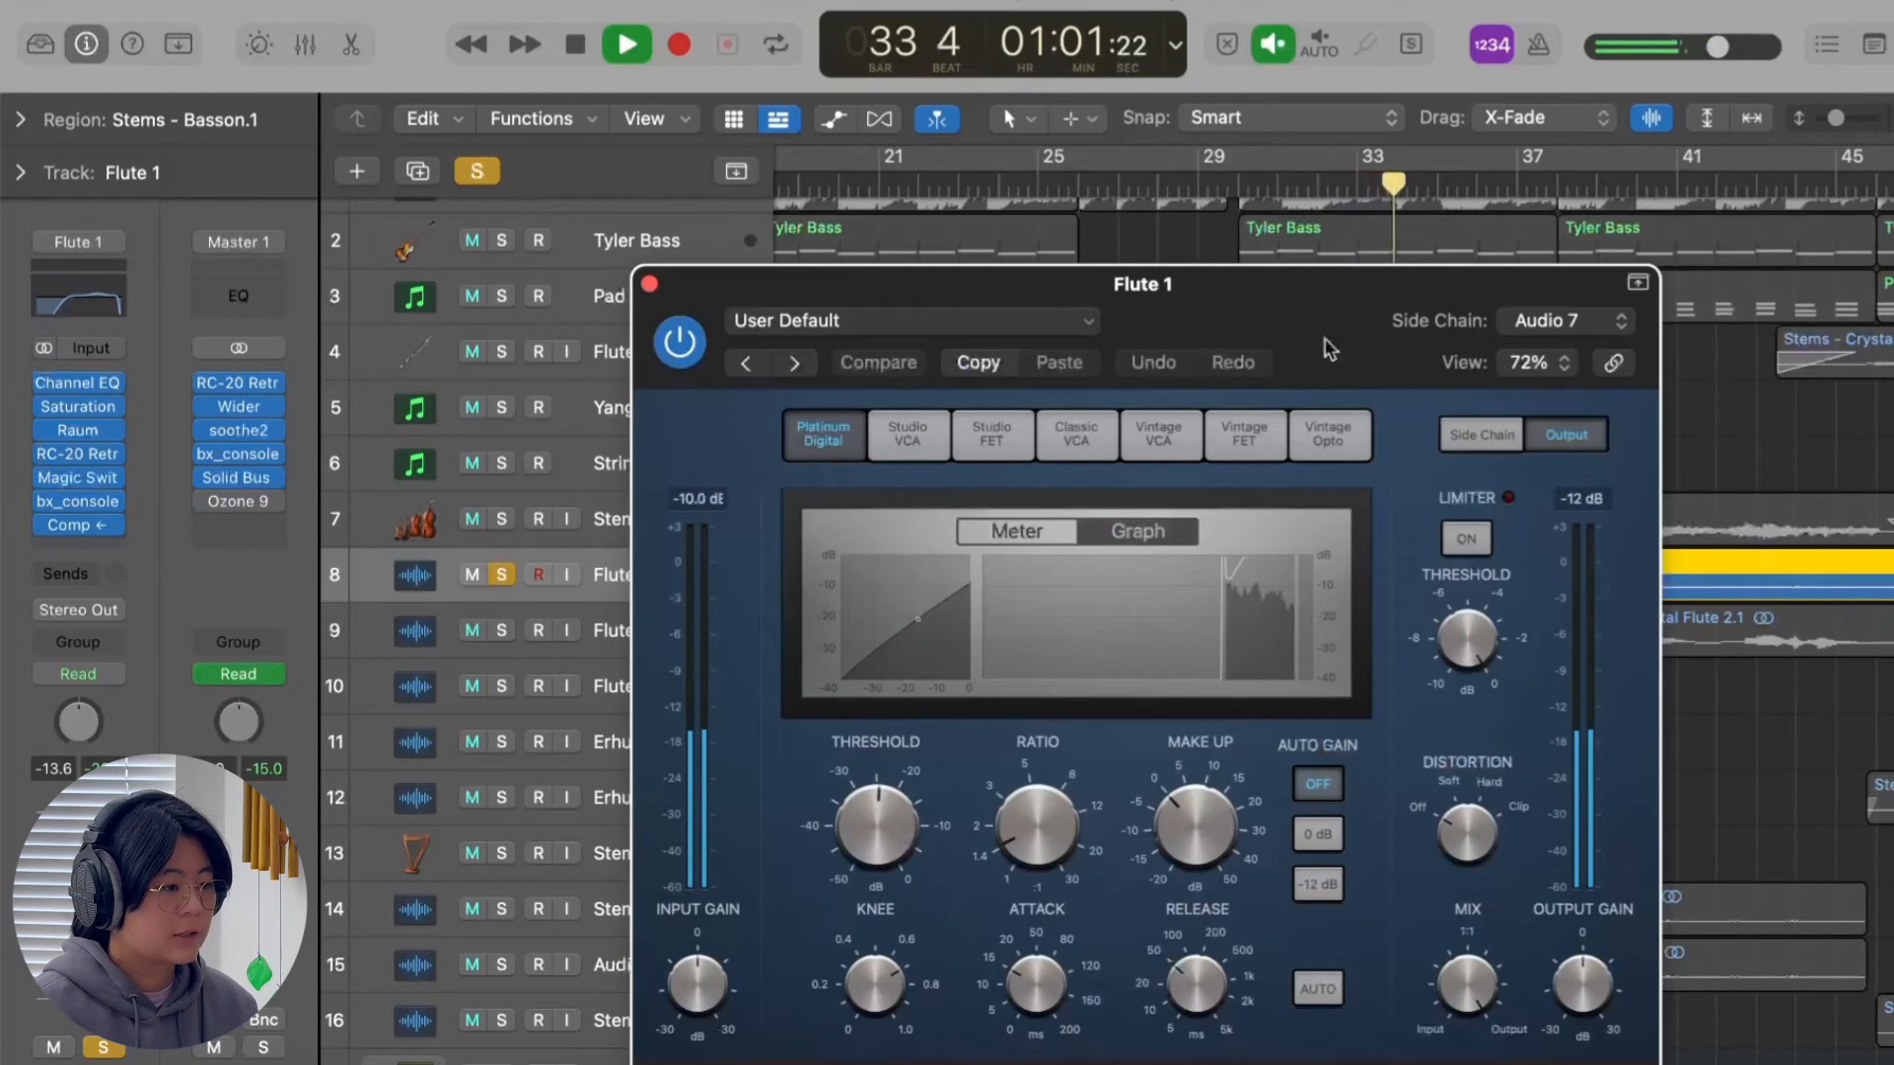
{"action": "left_click", "coordinate": [650, 285]}
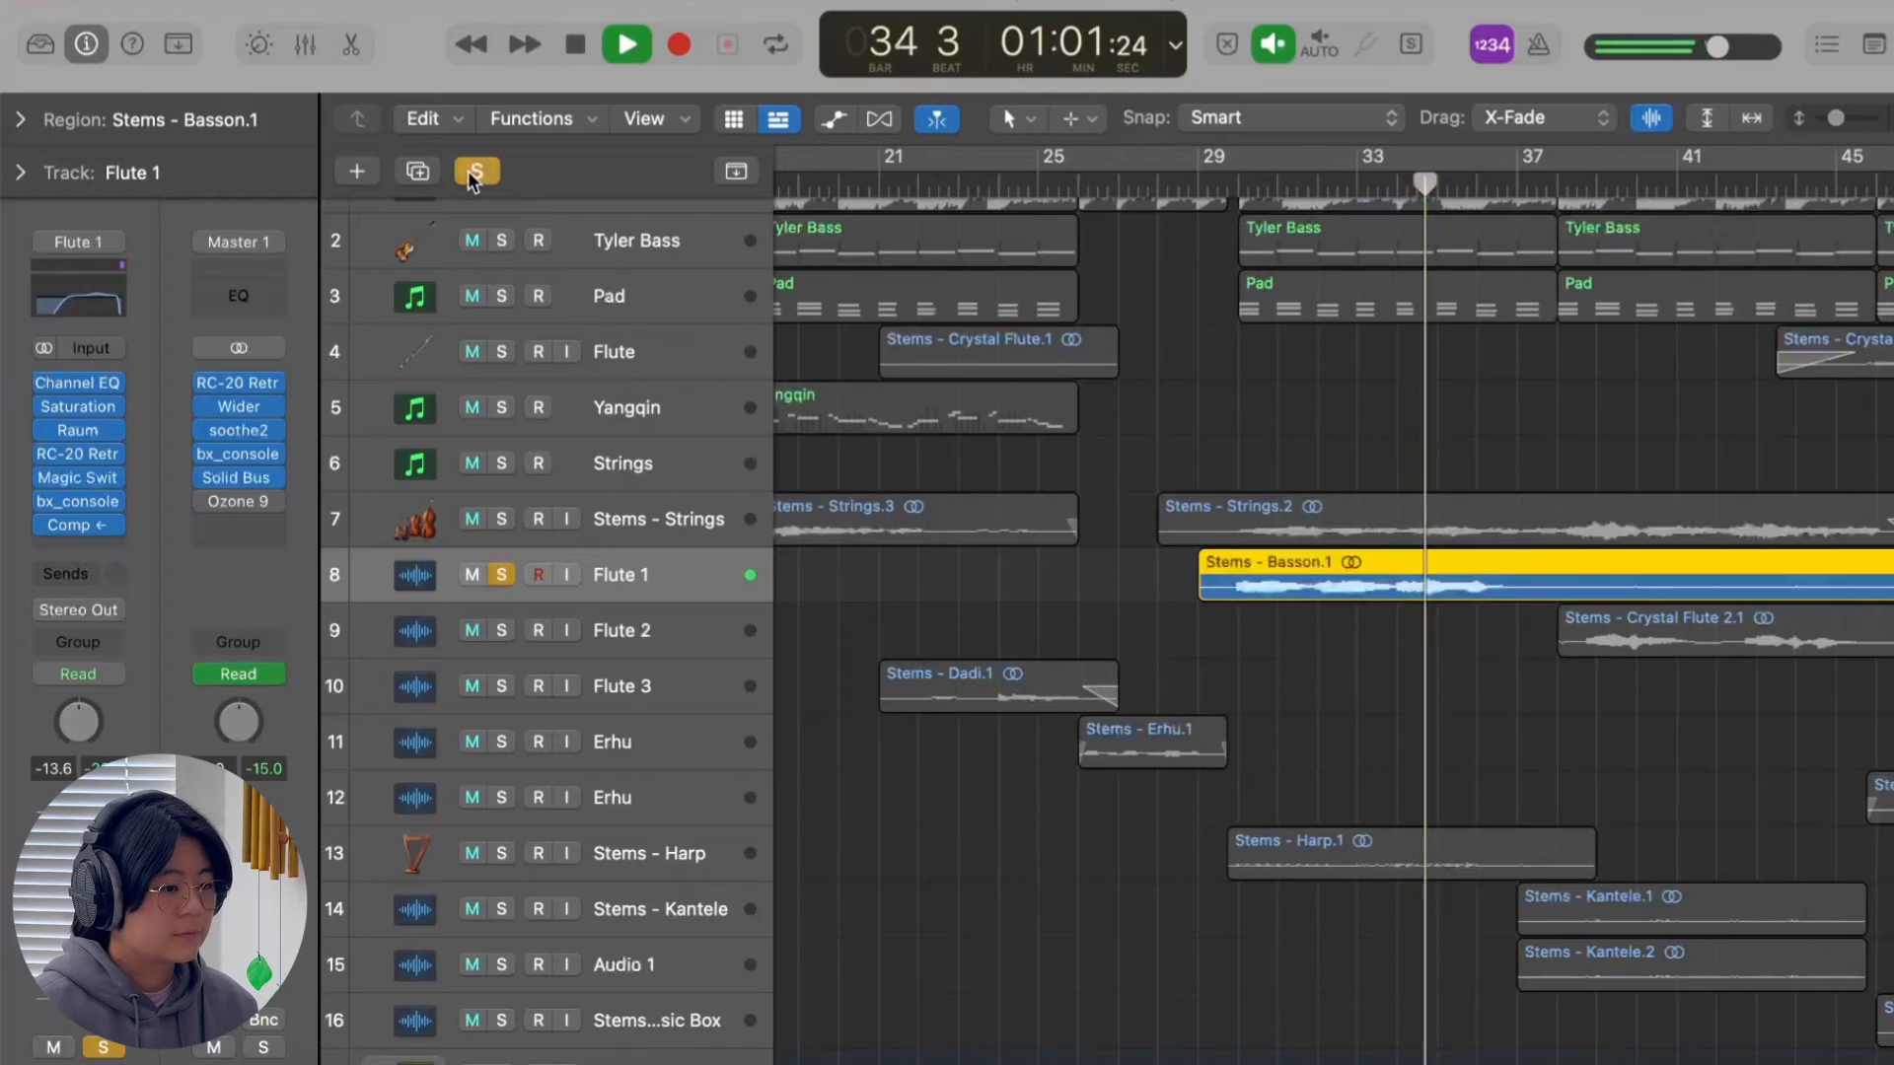
{"action": "left_click", "coordinate": [475, 173]}
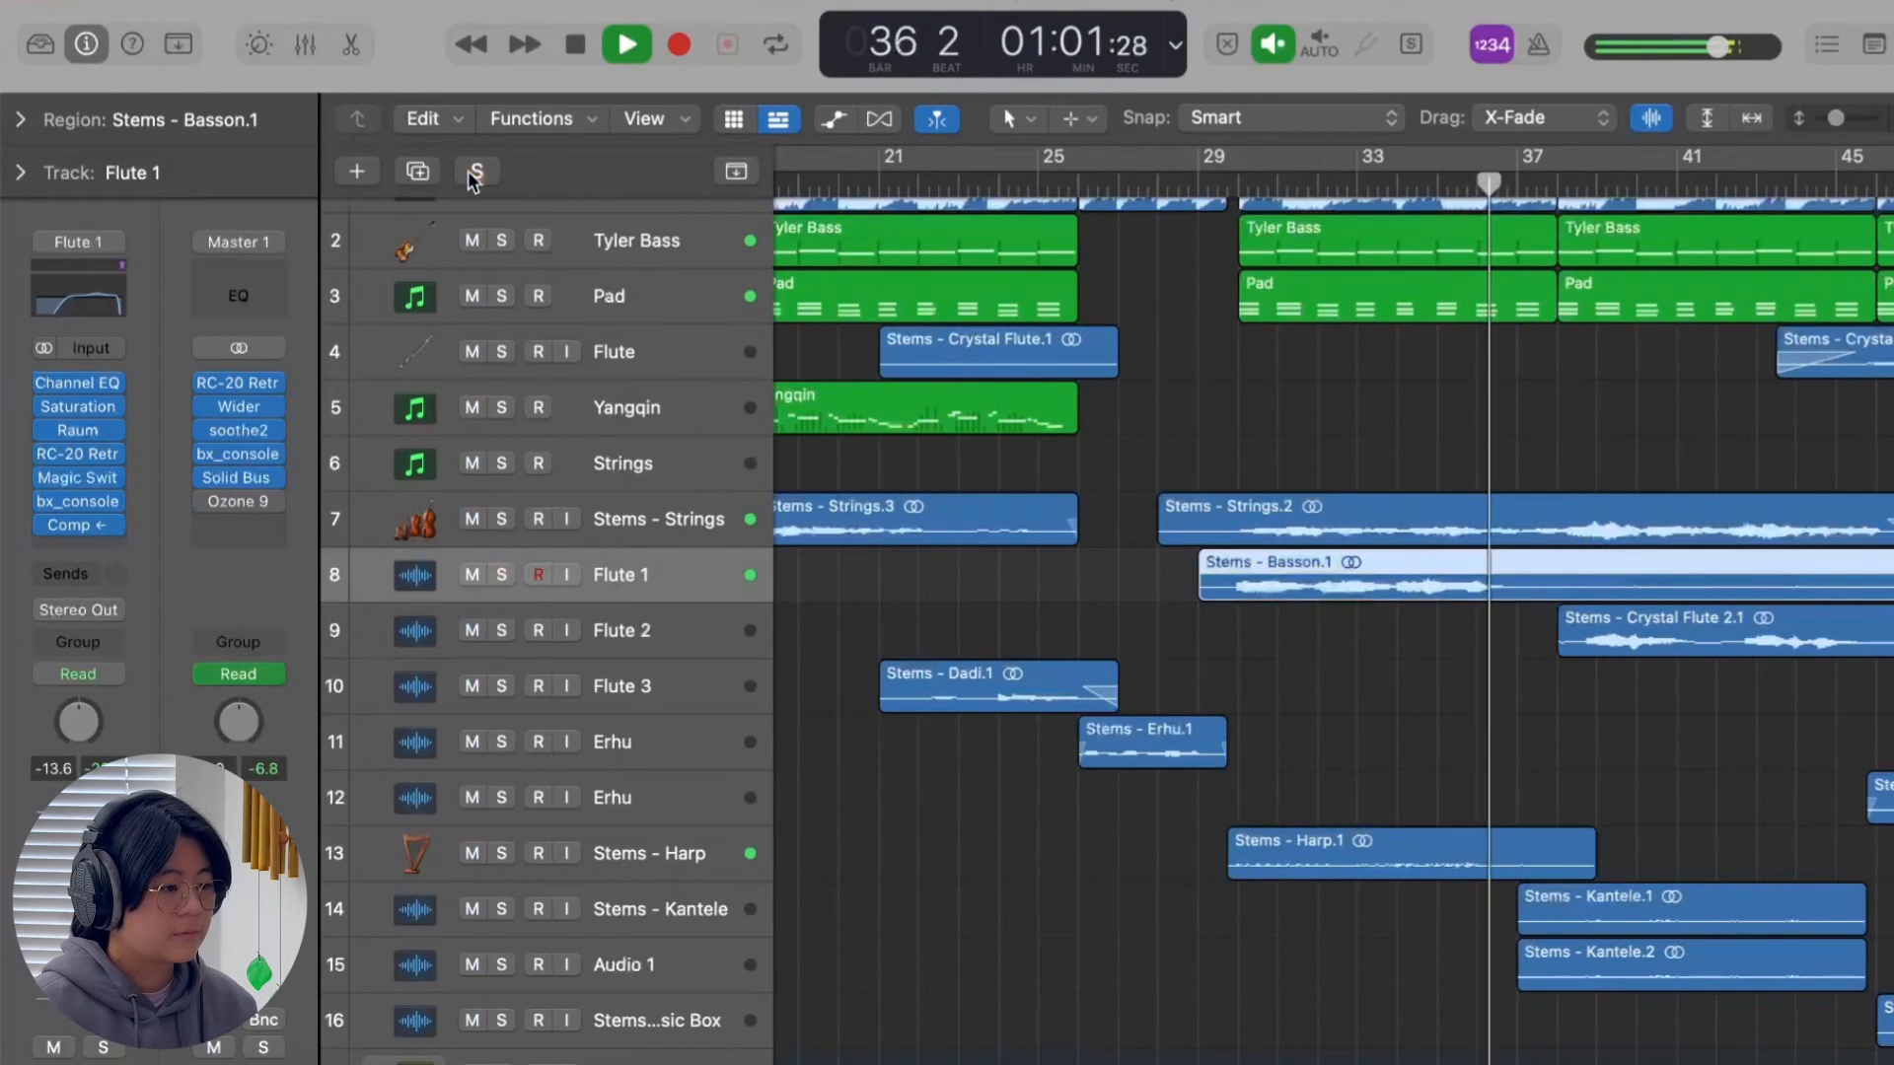
{"action": "key", "text": "space"}
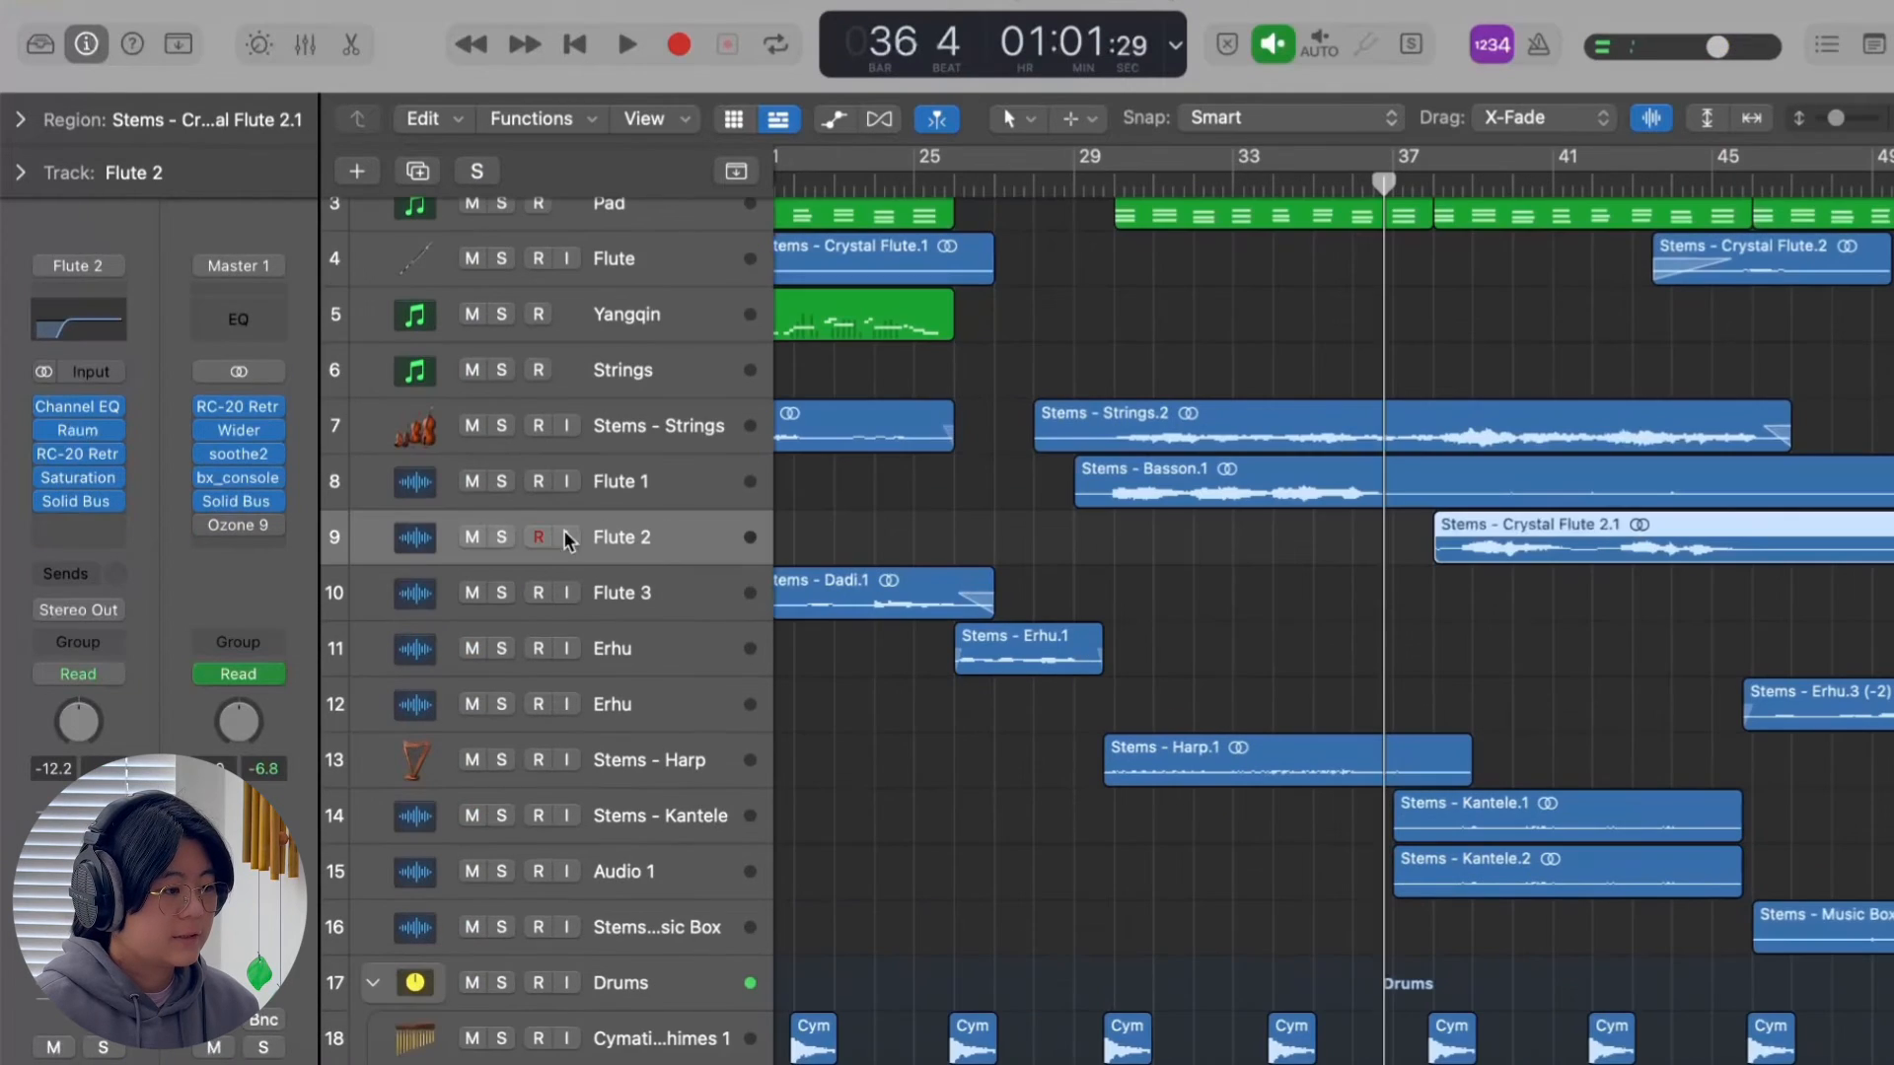
Solo the Flute 2 track, place the playhead at bar 38, and review its Solid Bus Comp settings.
{"action": "left_click", "coordinate": [503, 538]}
{"action": "left_click", "coordinate": [1443, 185]}
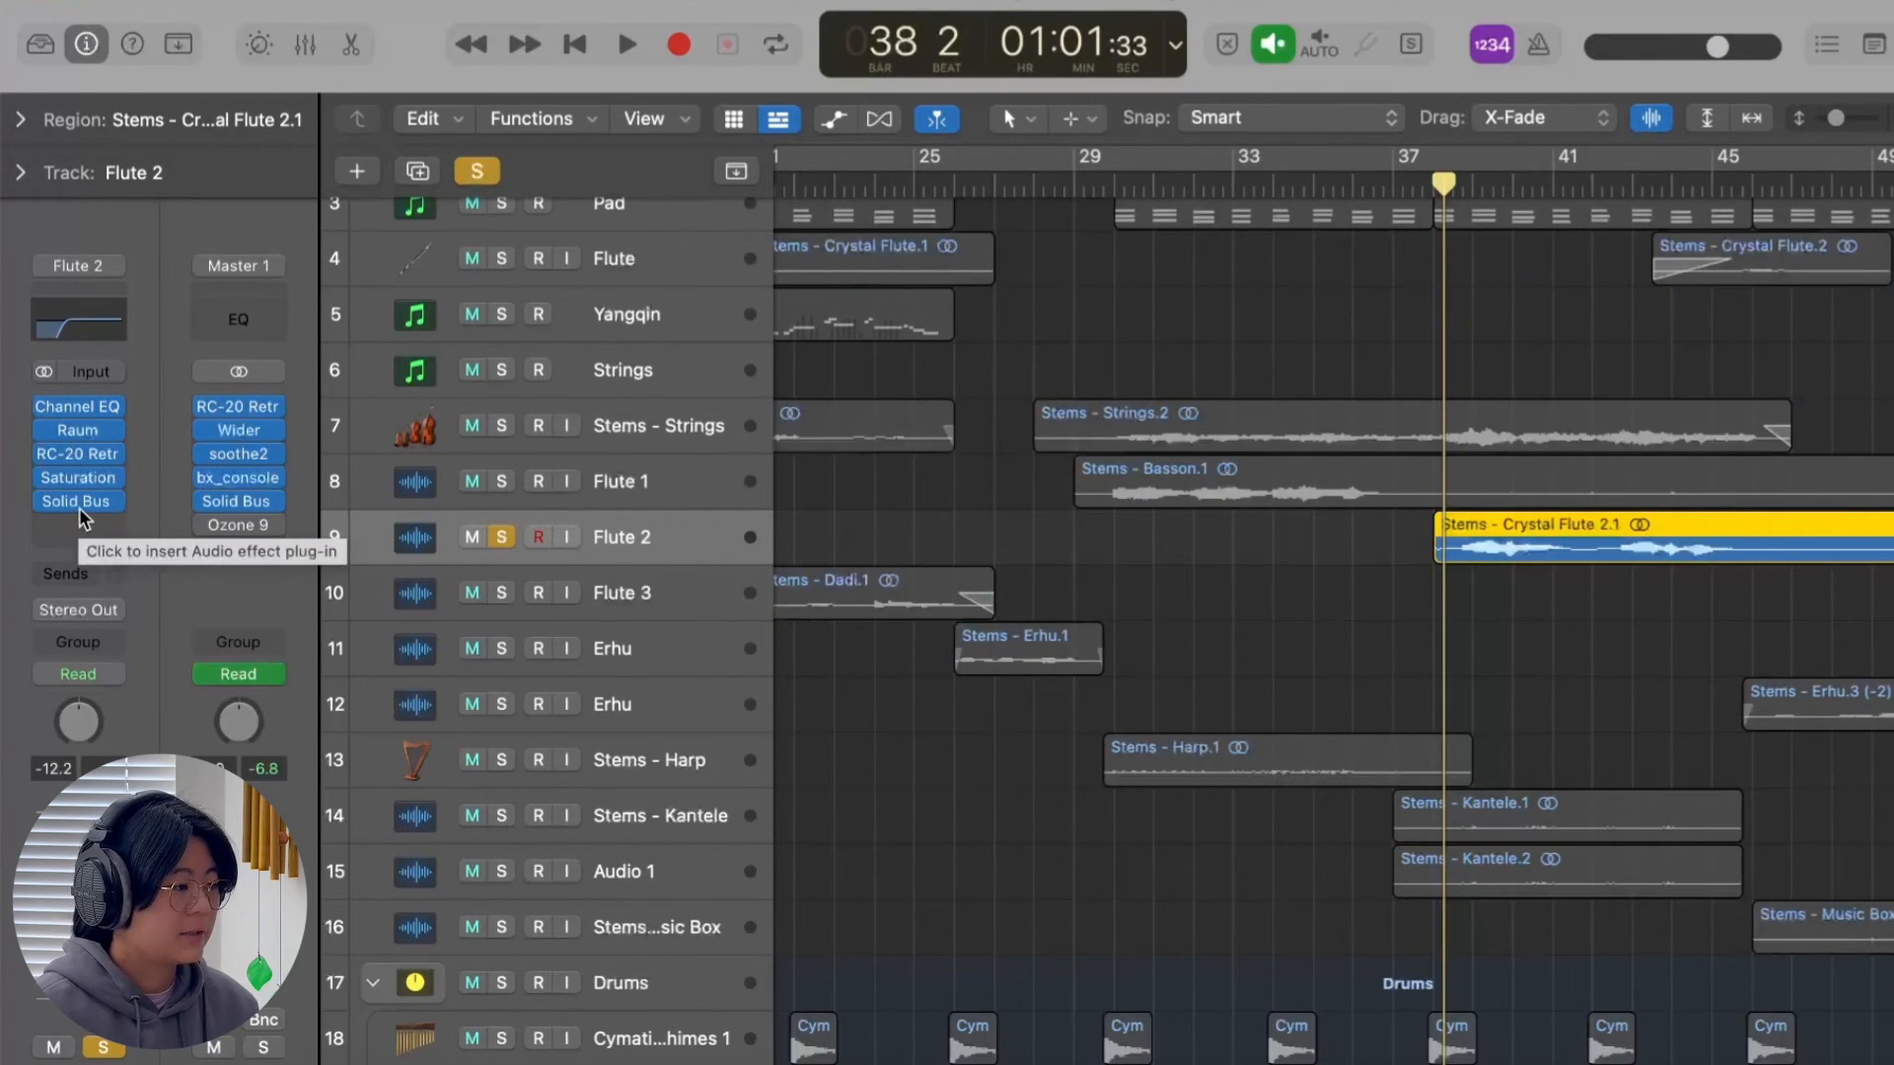
{"action": "left_click", "coordinate": [79, 503]}
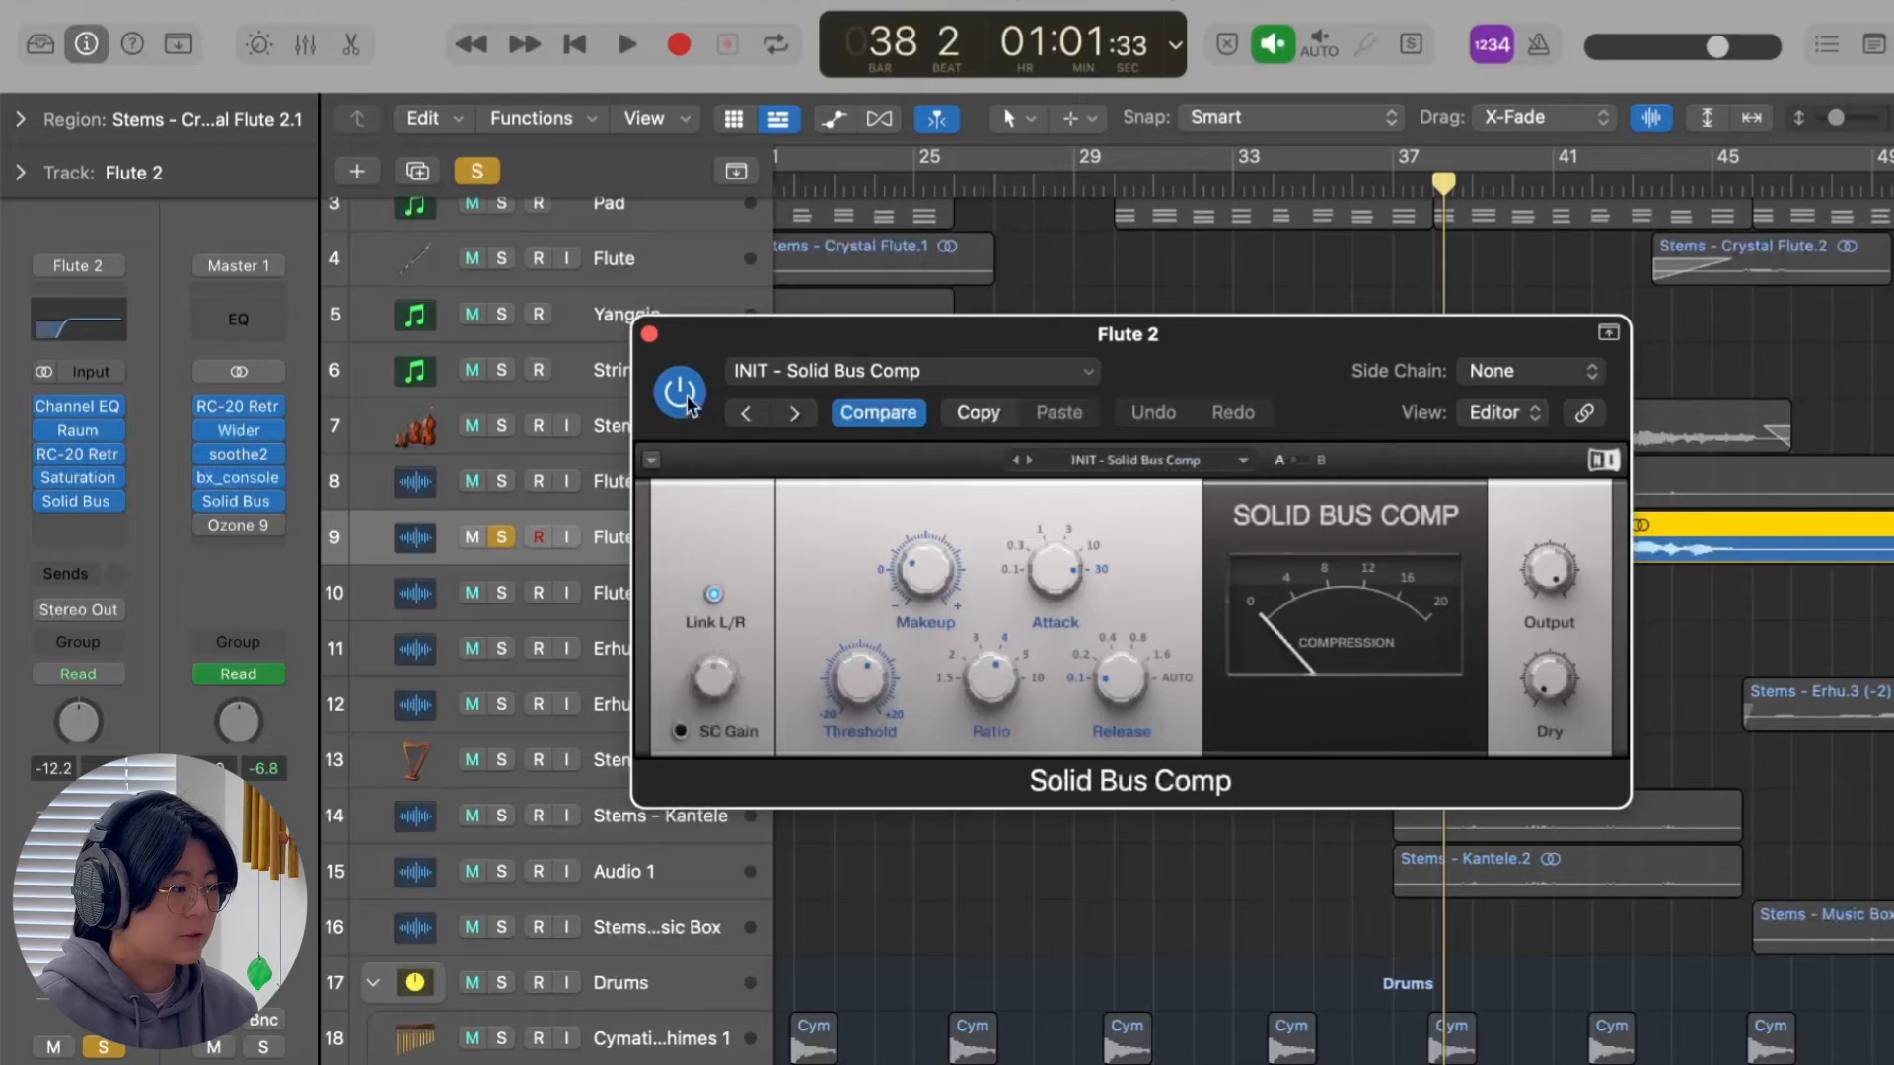
{"action": "left_click", "coordinate": [650, 335]}
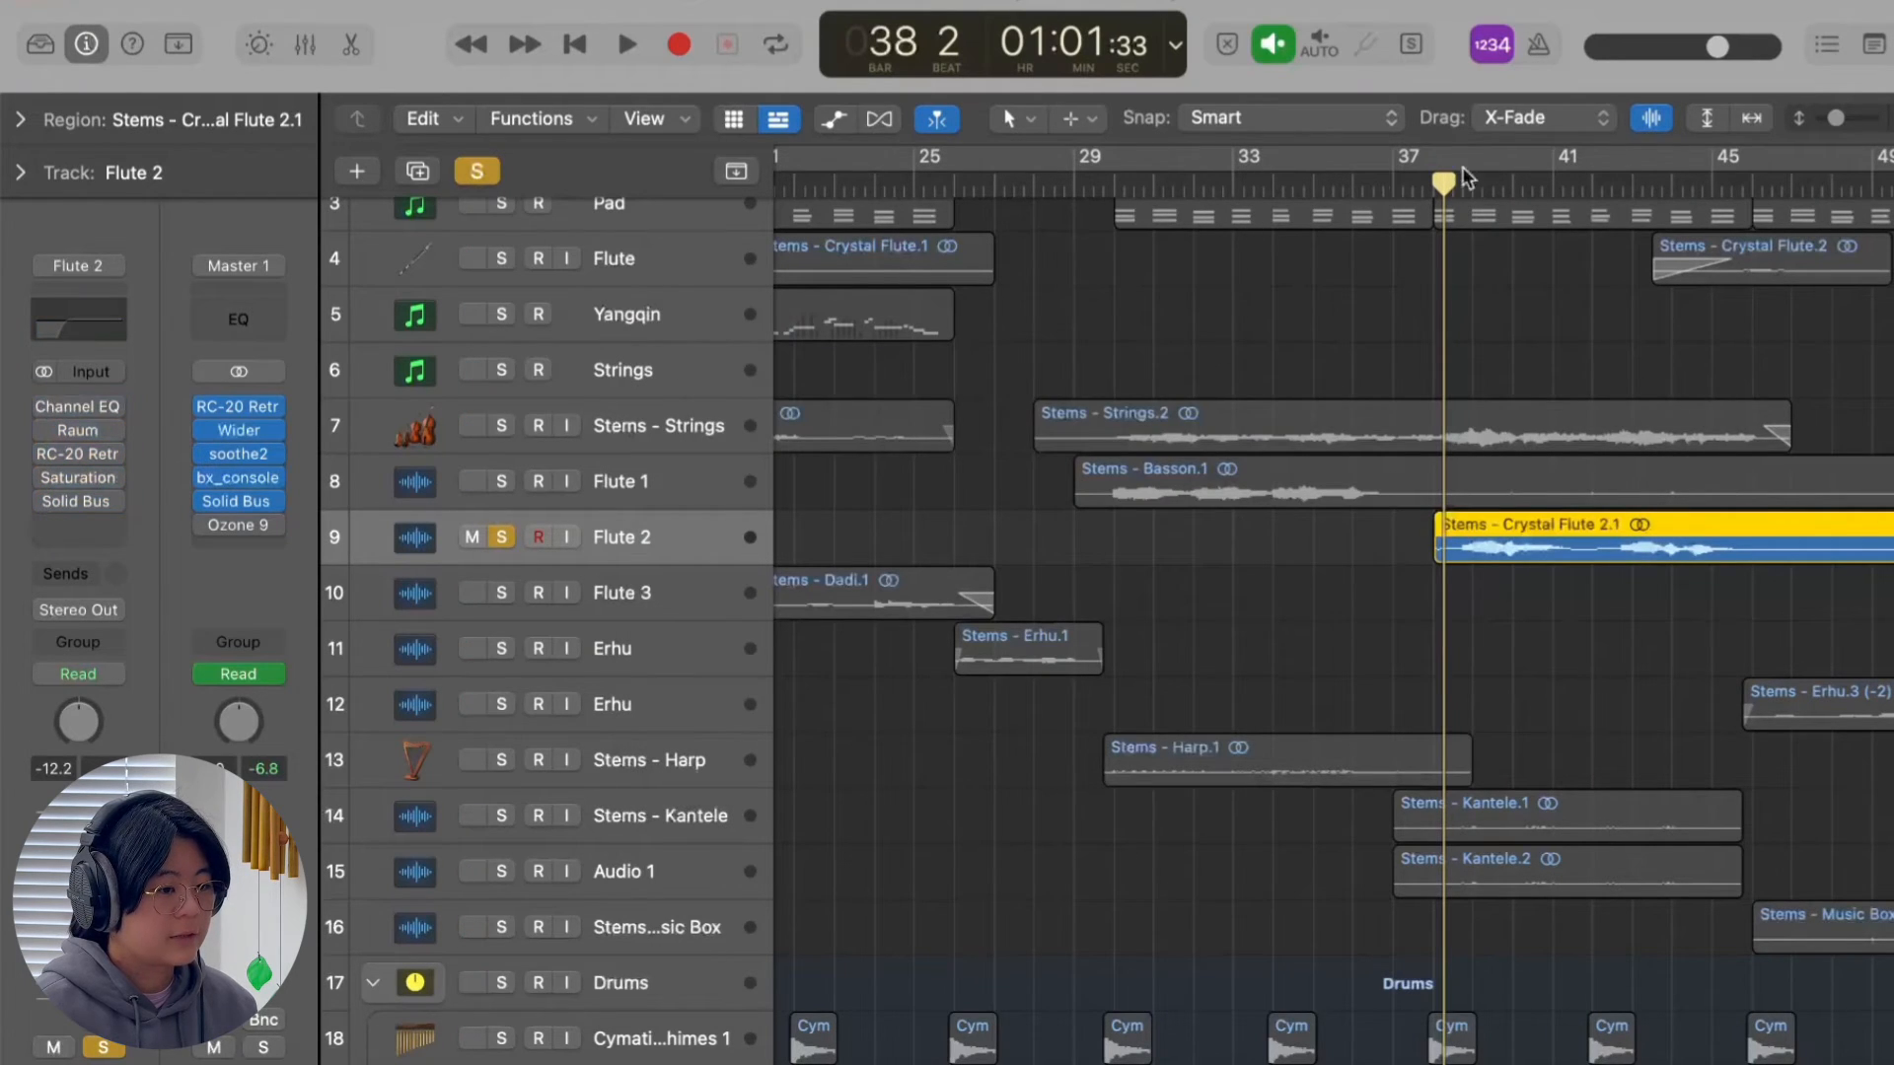
Play the soloed Flute 2 phrase from bar 38 with its effects bypassed, and replay it with them enabled.
{"action": "key", "text": "space"}
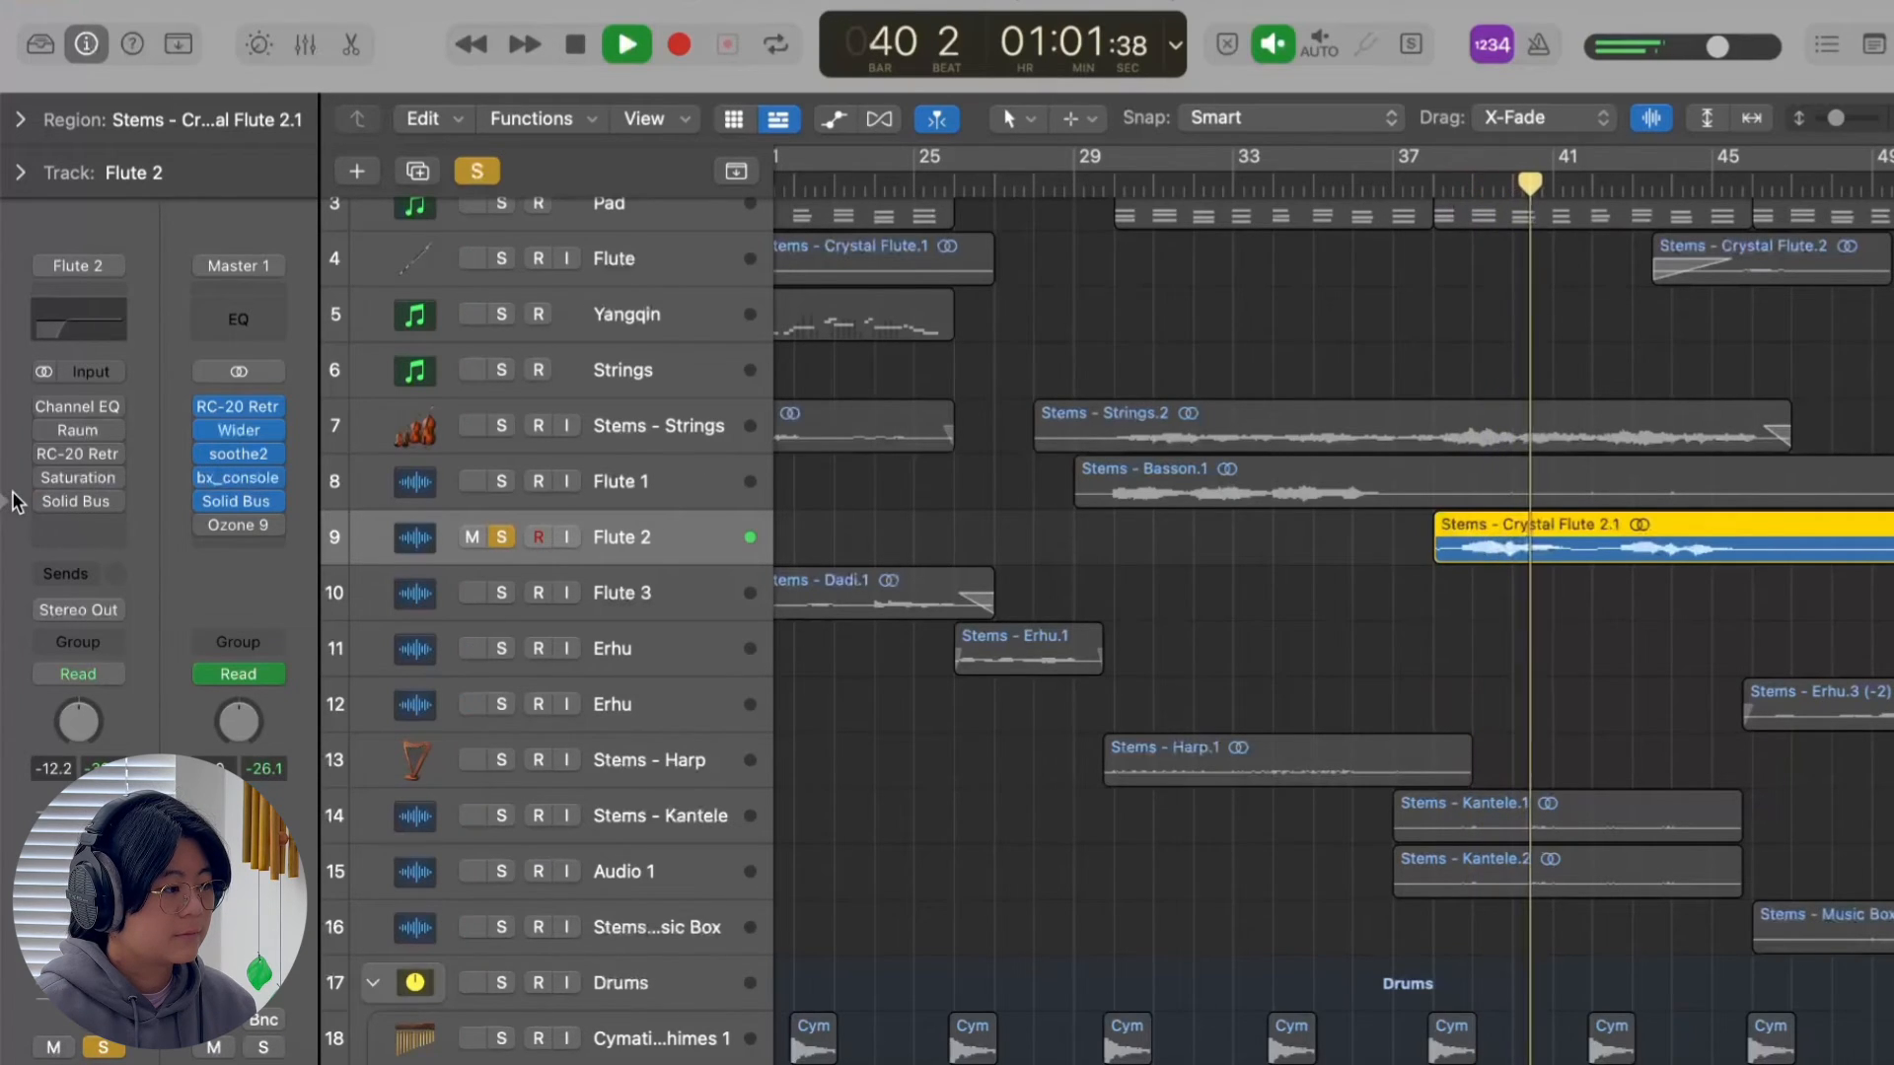
{"action": "left_click", "coordinate": [1432, 186]}
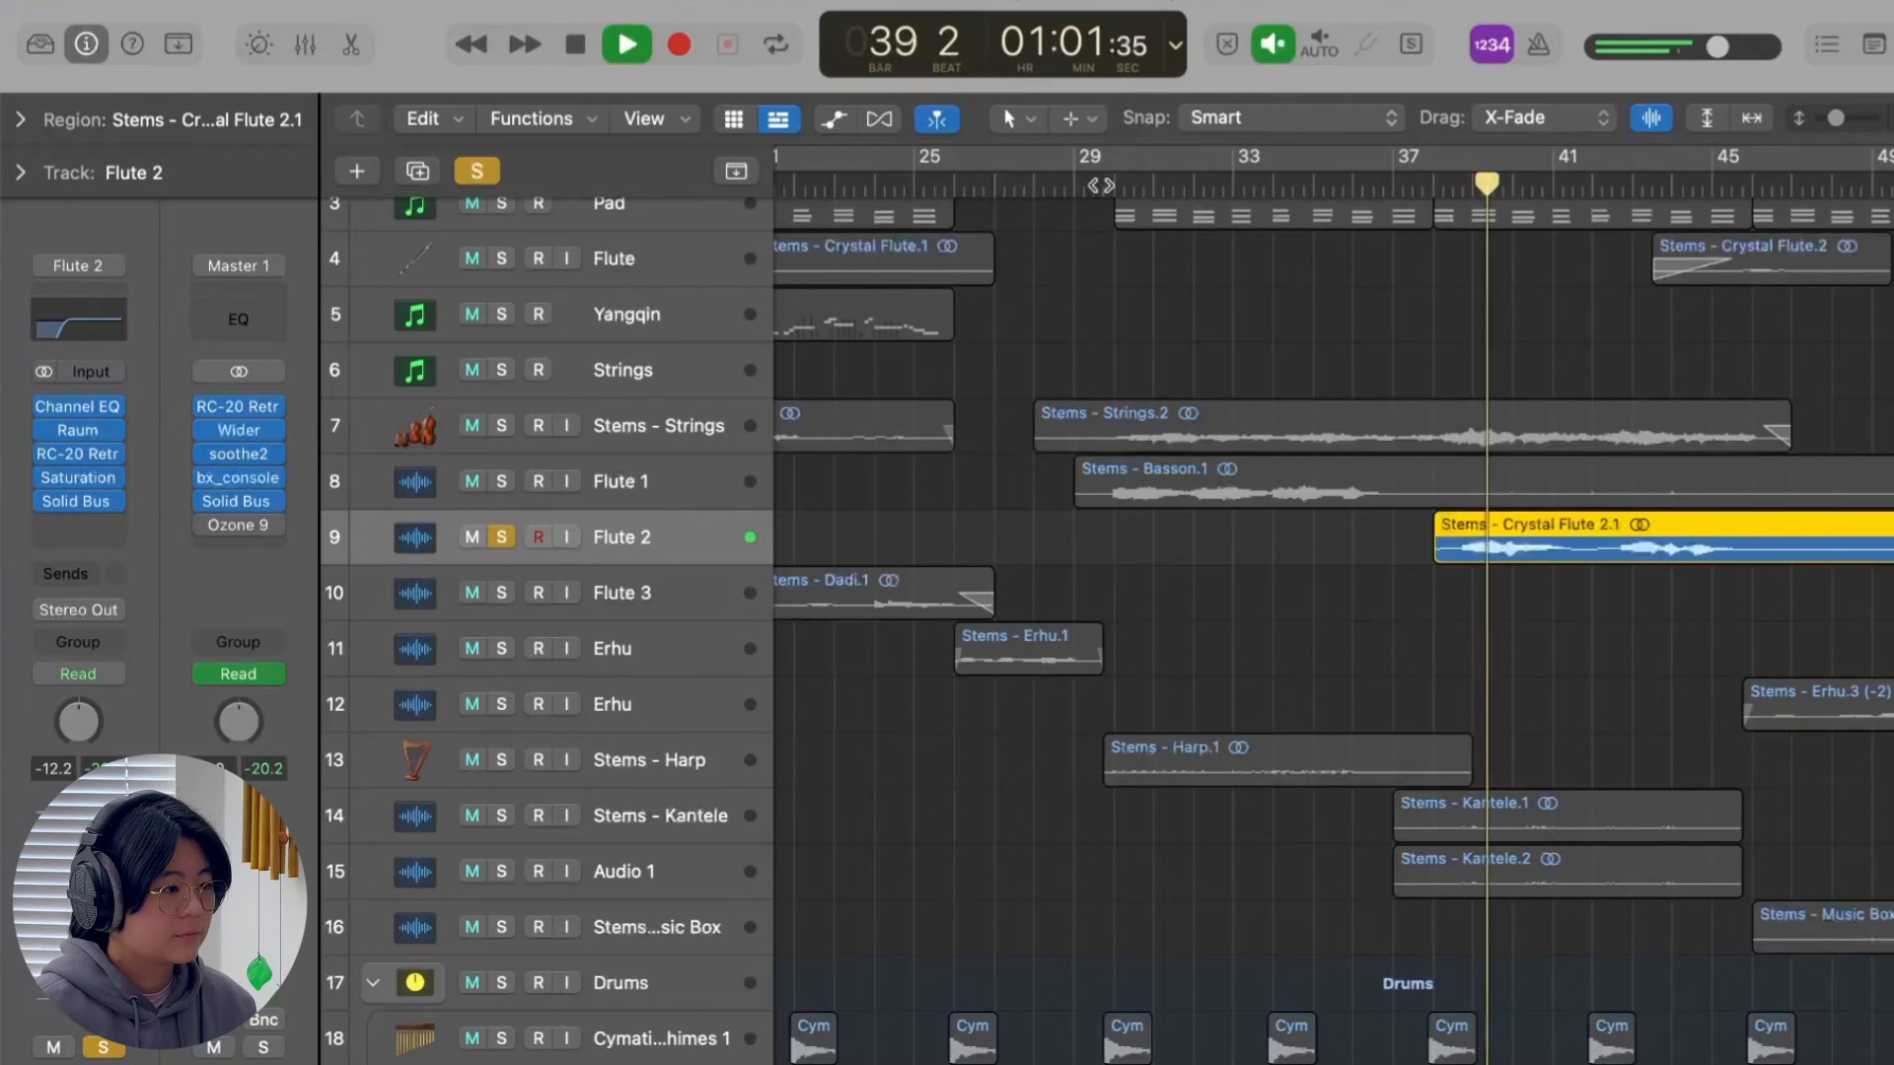
Clear the Flute 2 solo during playback to hear its phrase in the full mix.
{"action": "left_click", "coordinate": [477, 171]}
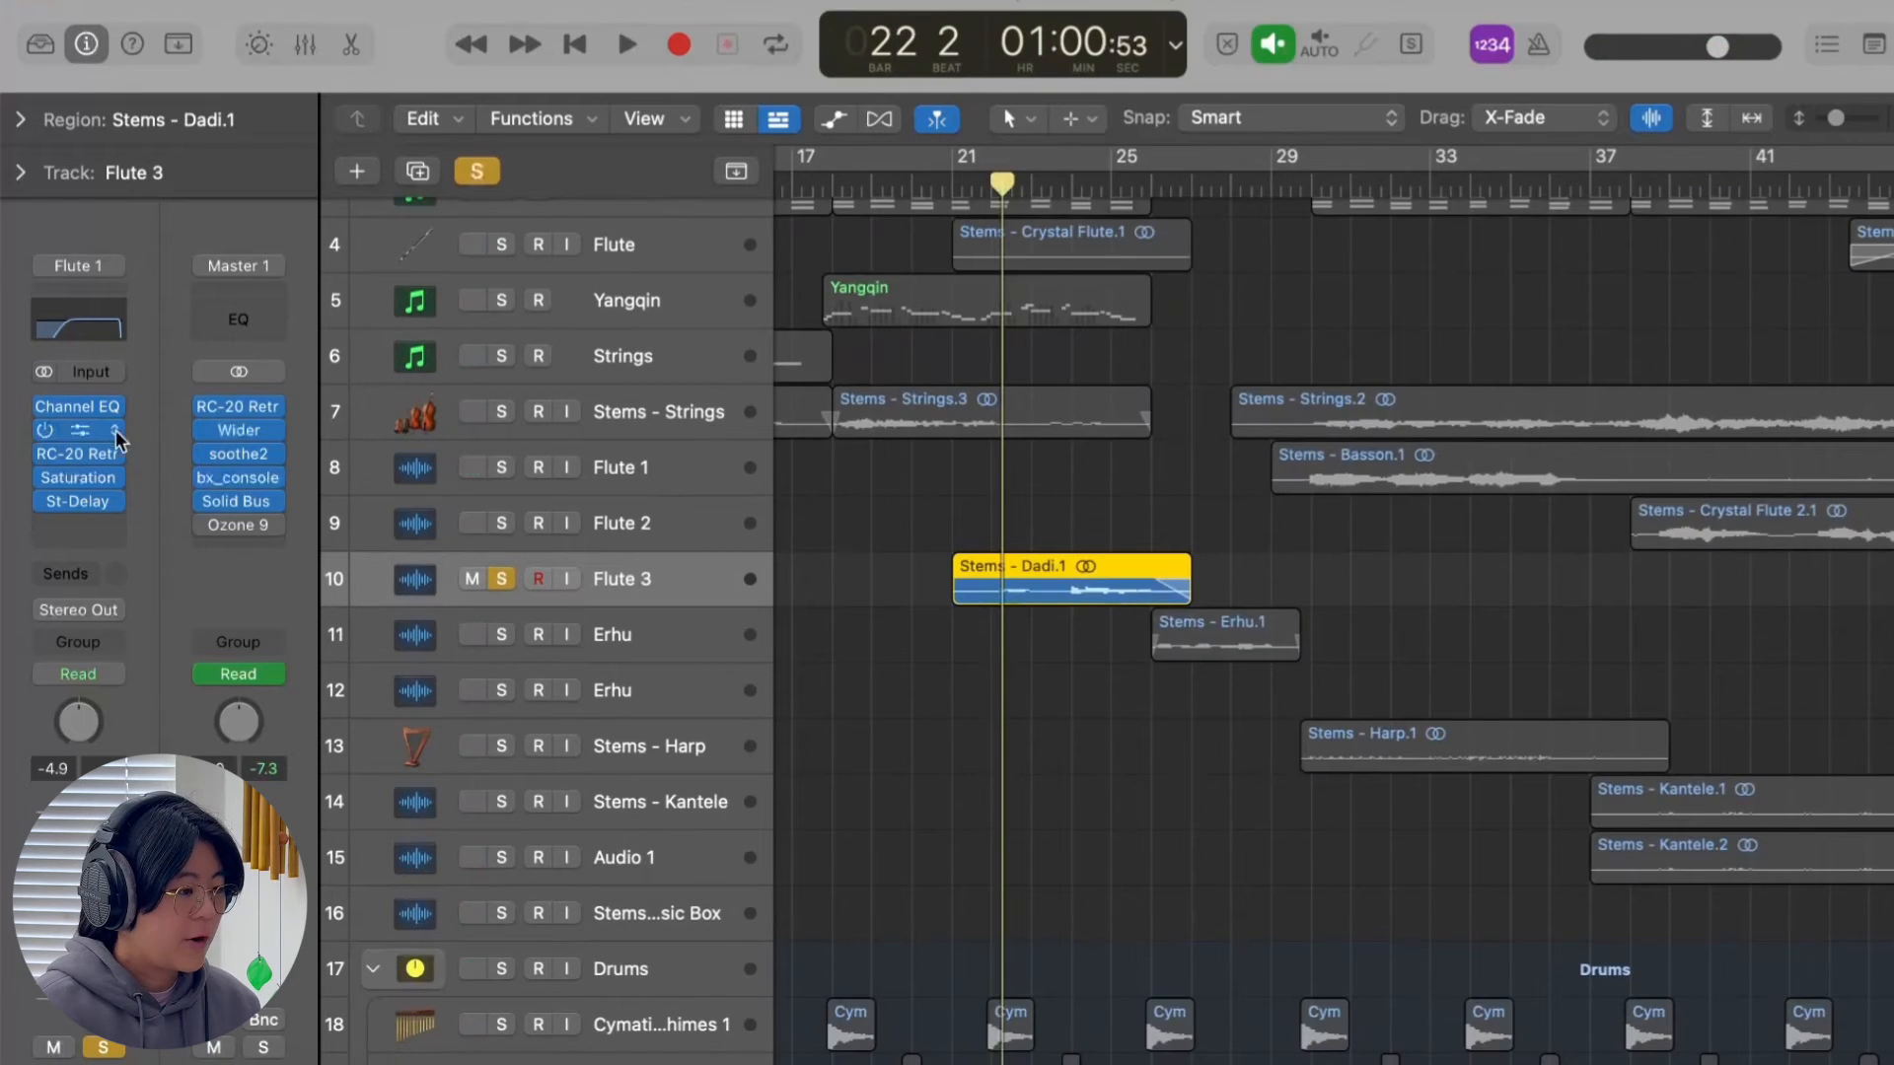
Bypass all five effects on the soloed Flute 3 track and play its phrase dry from bar 22.
{"action": "left_click_drag", "start_coordinate": [44, 406], "coordinate": [44, 501]}
{"action": "key", "text": "space"}
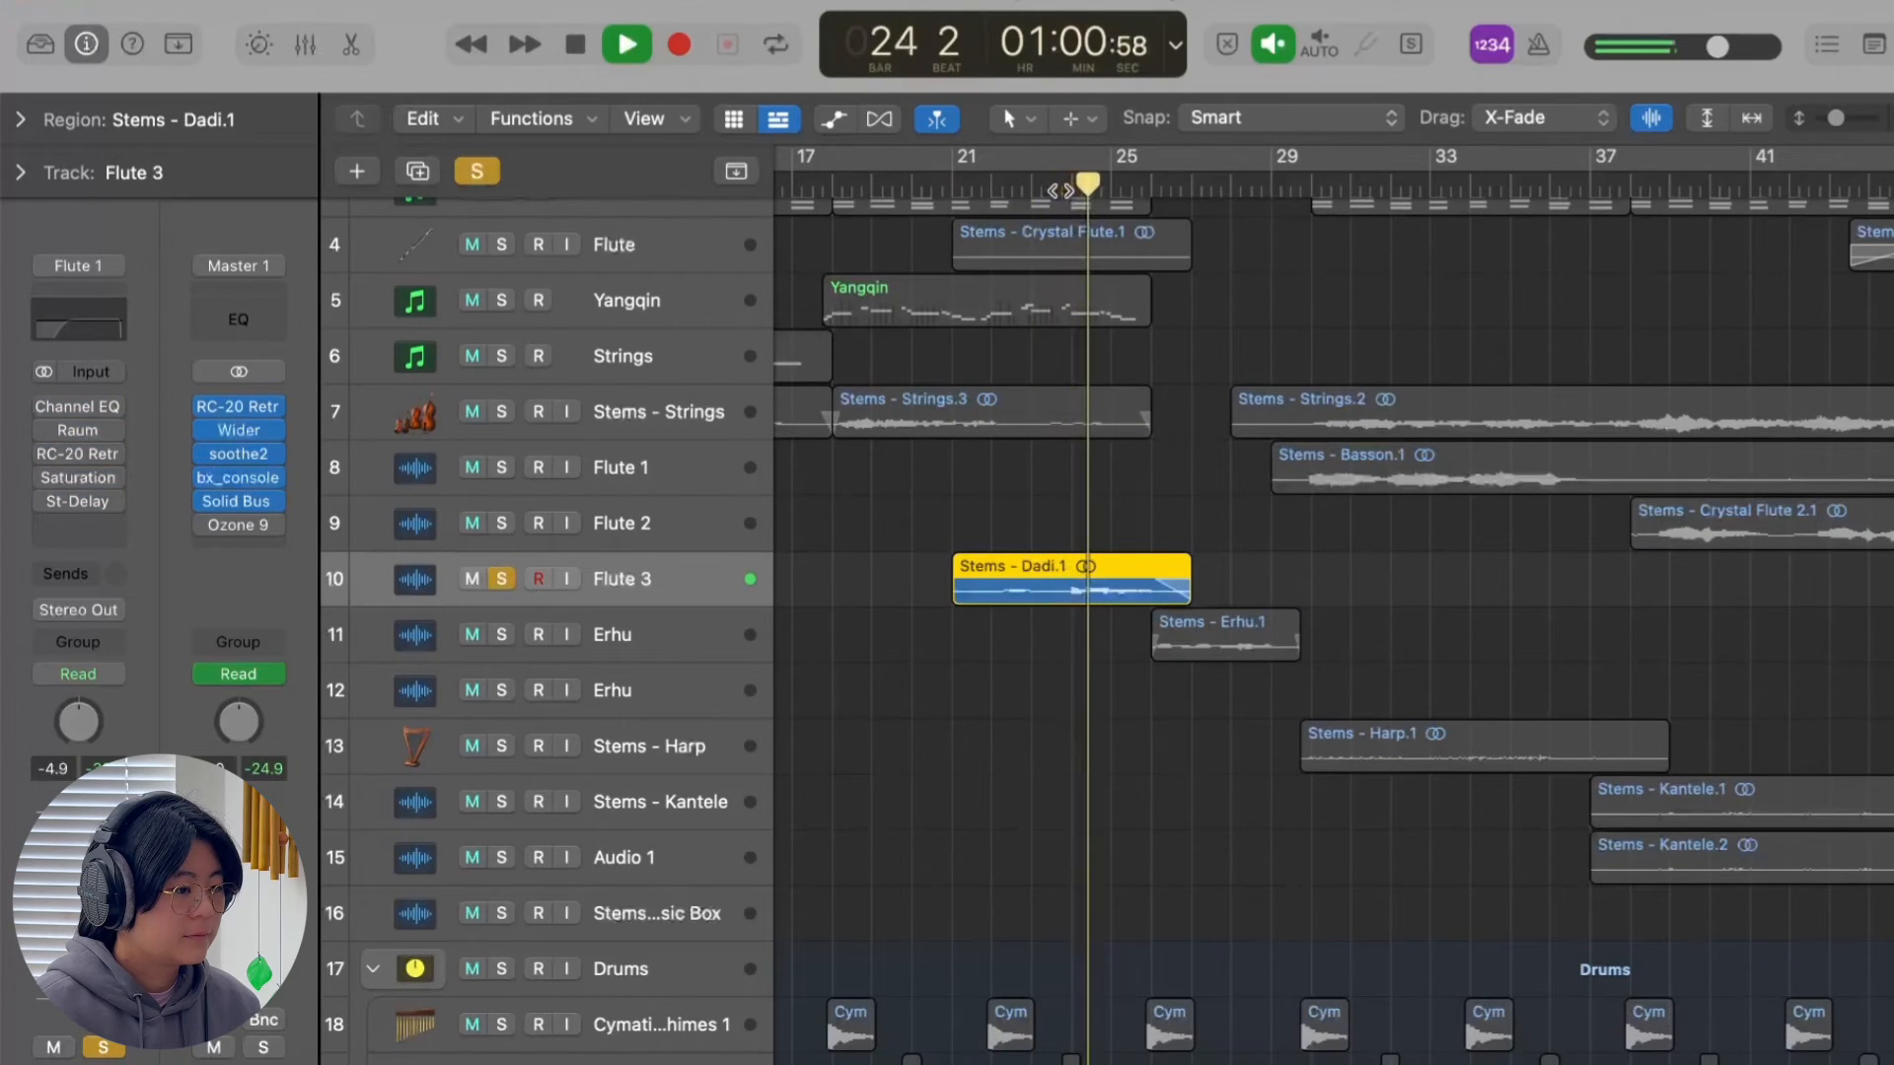
{"action": "key", "text": "space"}
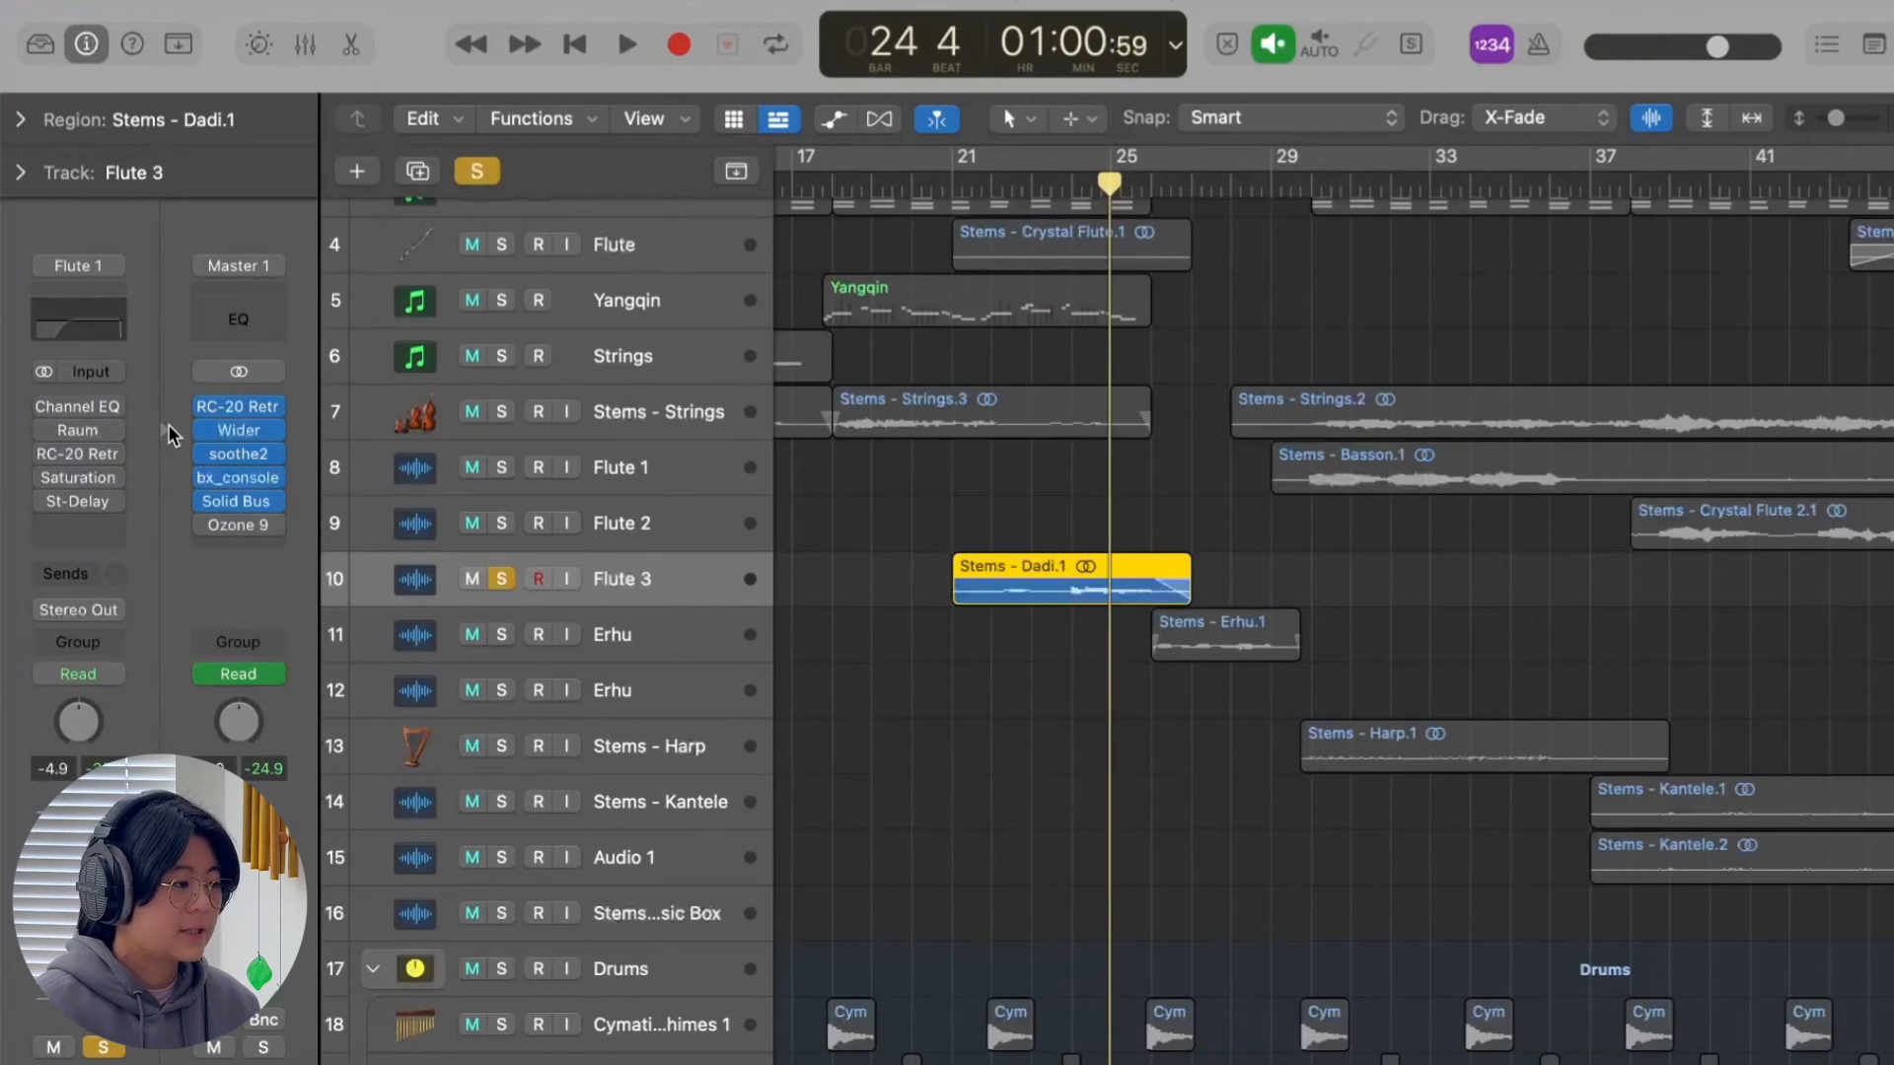
Re-enable all of Flute 3's effects and review its St-Delay settings, closing the plug-in window again.
{"action": "left_click_drag", "start_coordinate": [40, 405], "coordinate": [40, 452]}
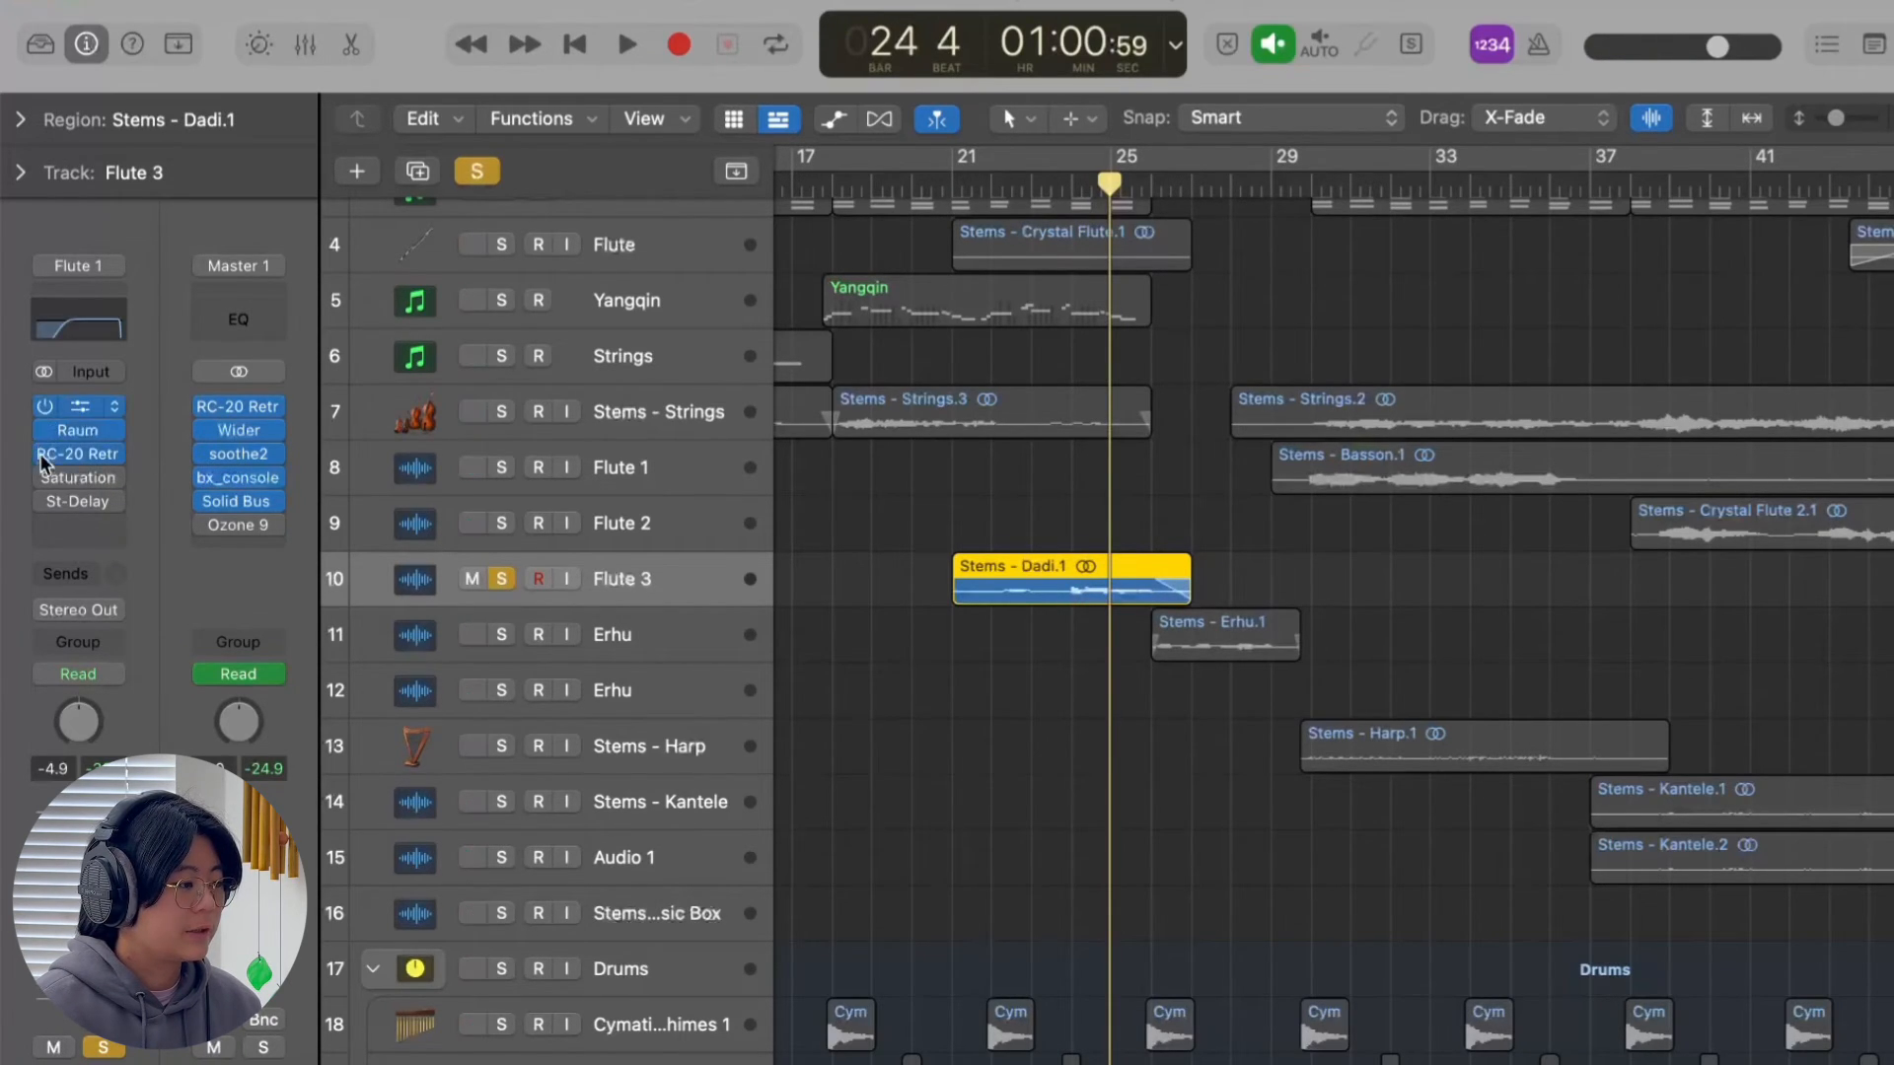
{"action": "left_click", "coordinate": [71, 505]}
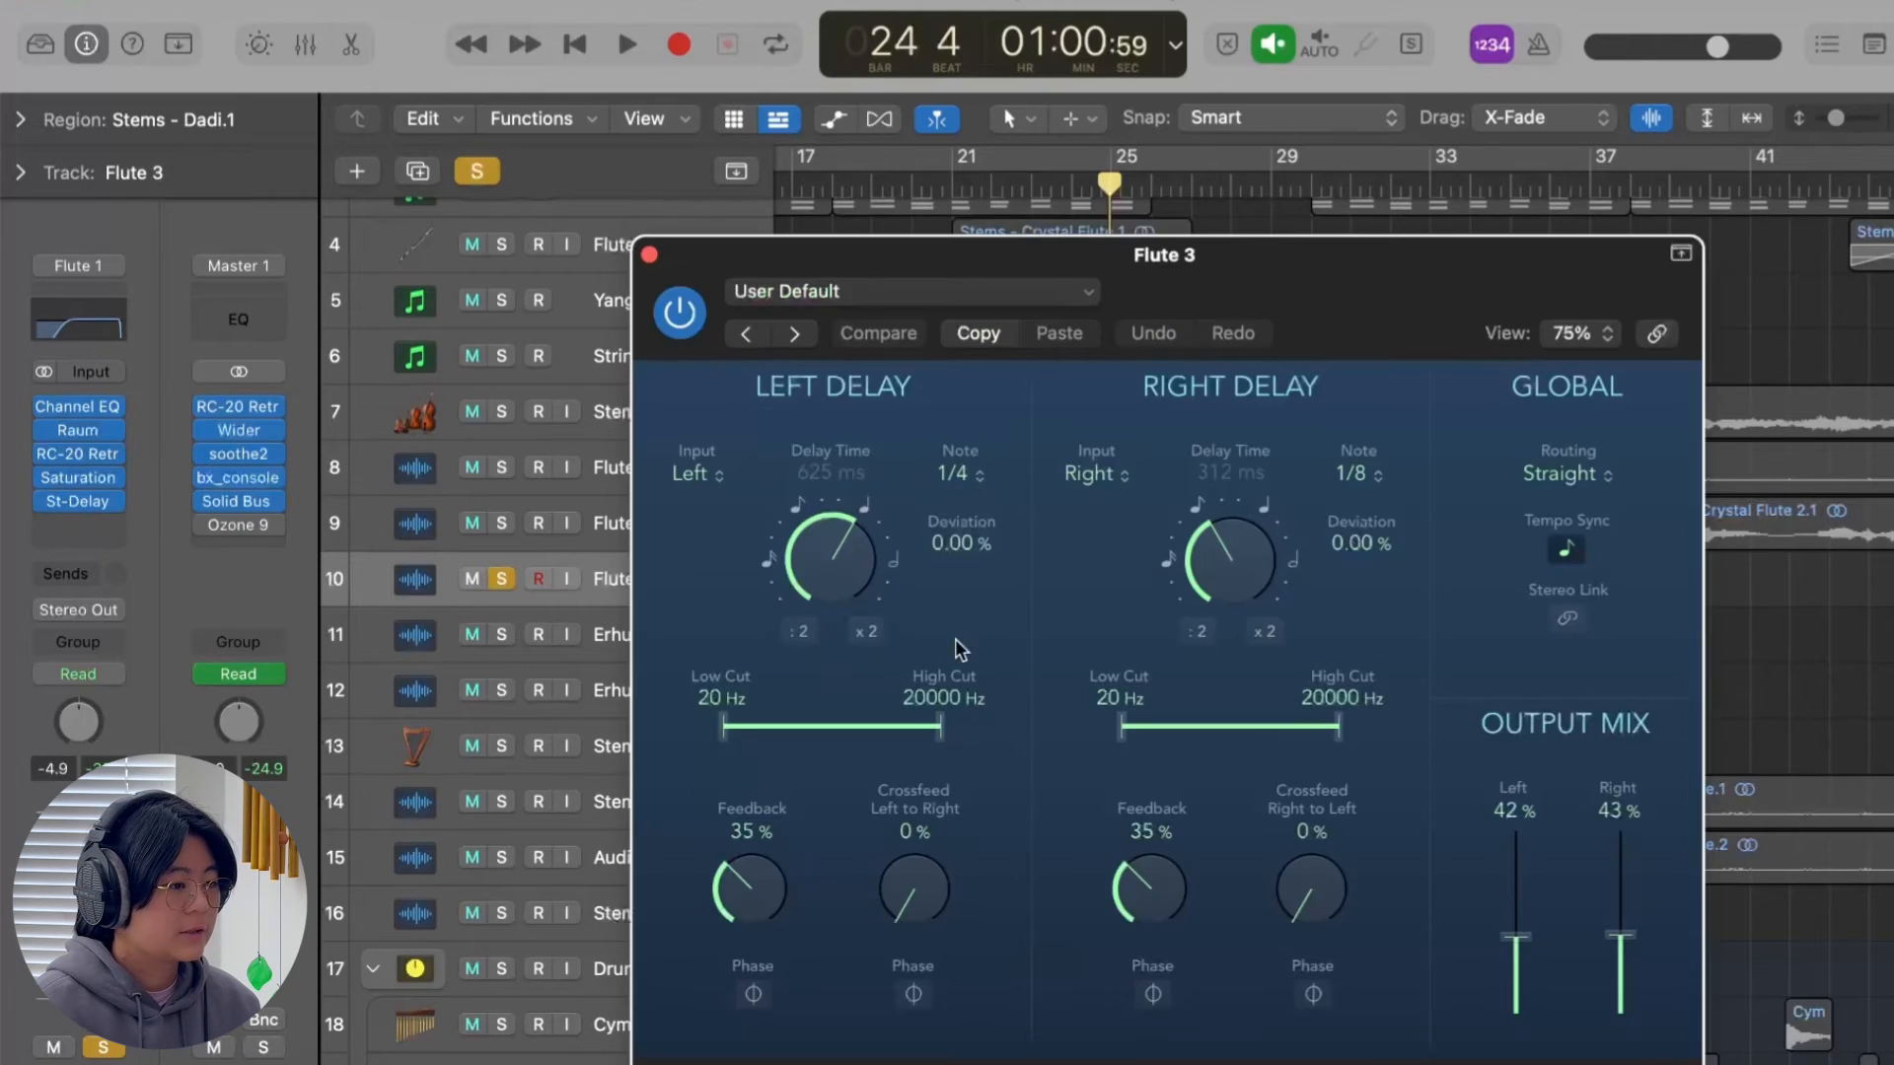
{"action": "left_click", "coordinate": [649, 255]}
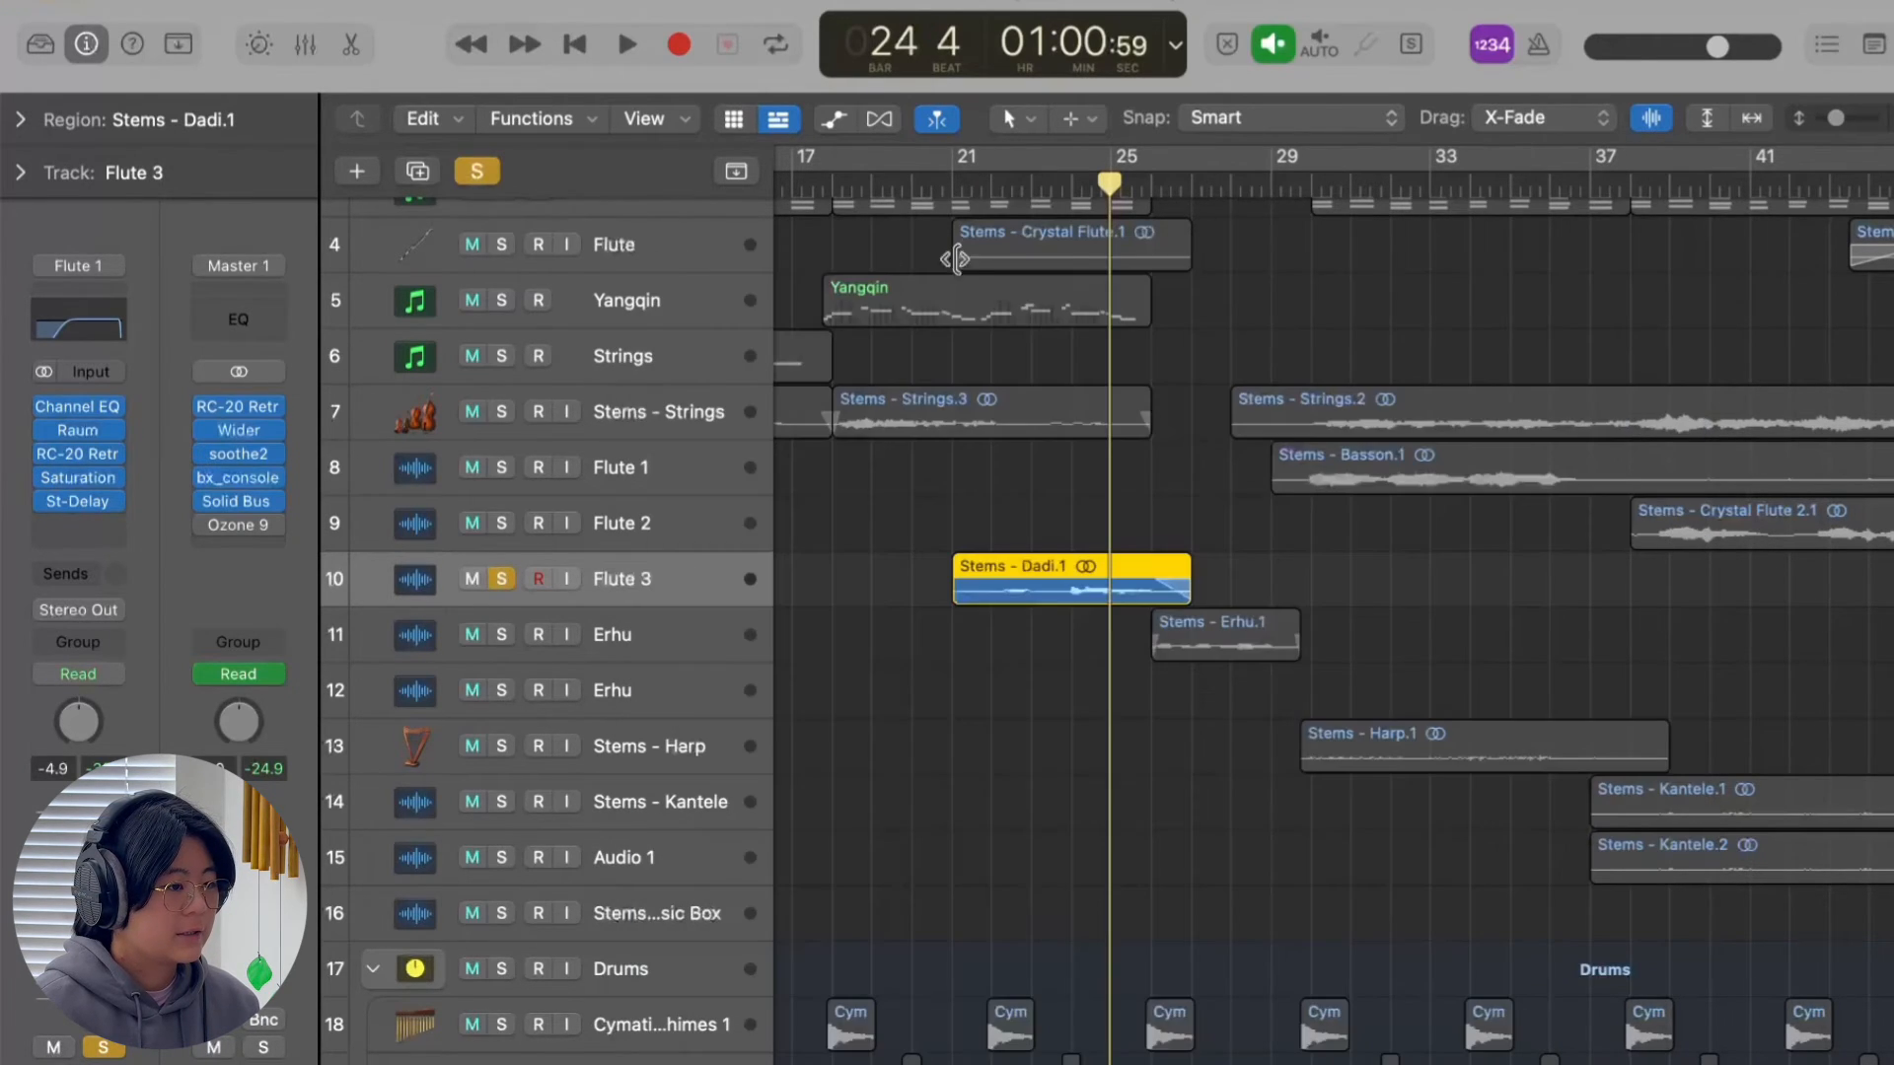
Replay the soloed Flute 3 phrase from bar 22 with its effects enabled.
{"action": "left_click", "coordinate": [989, 187]}
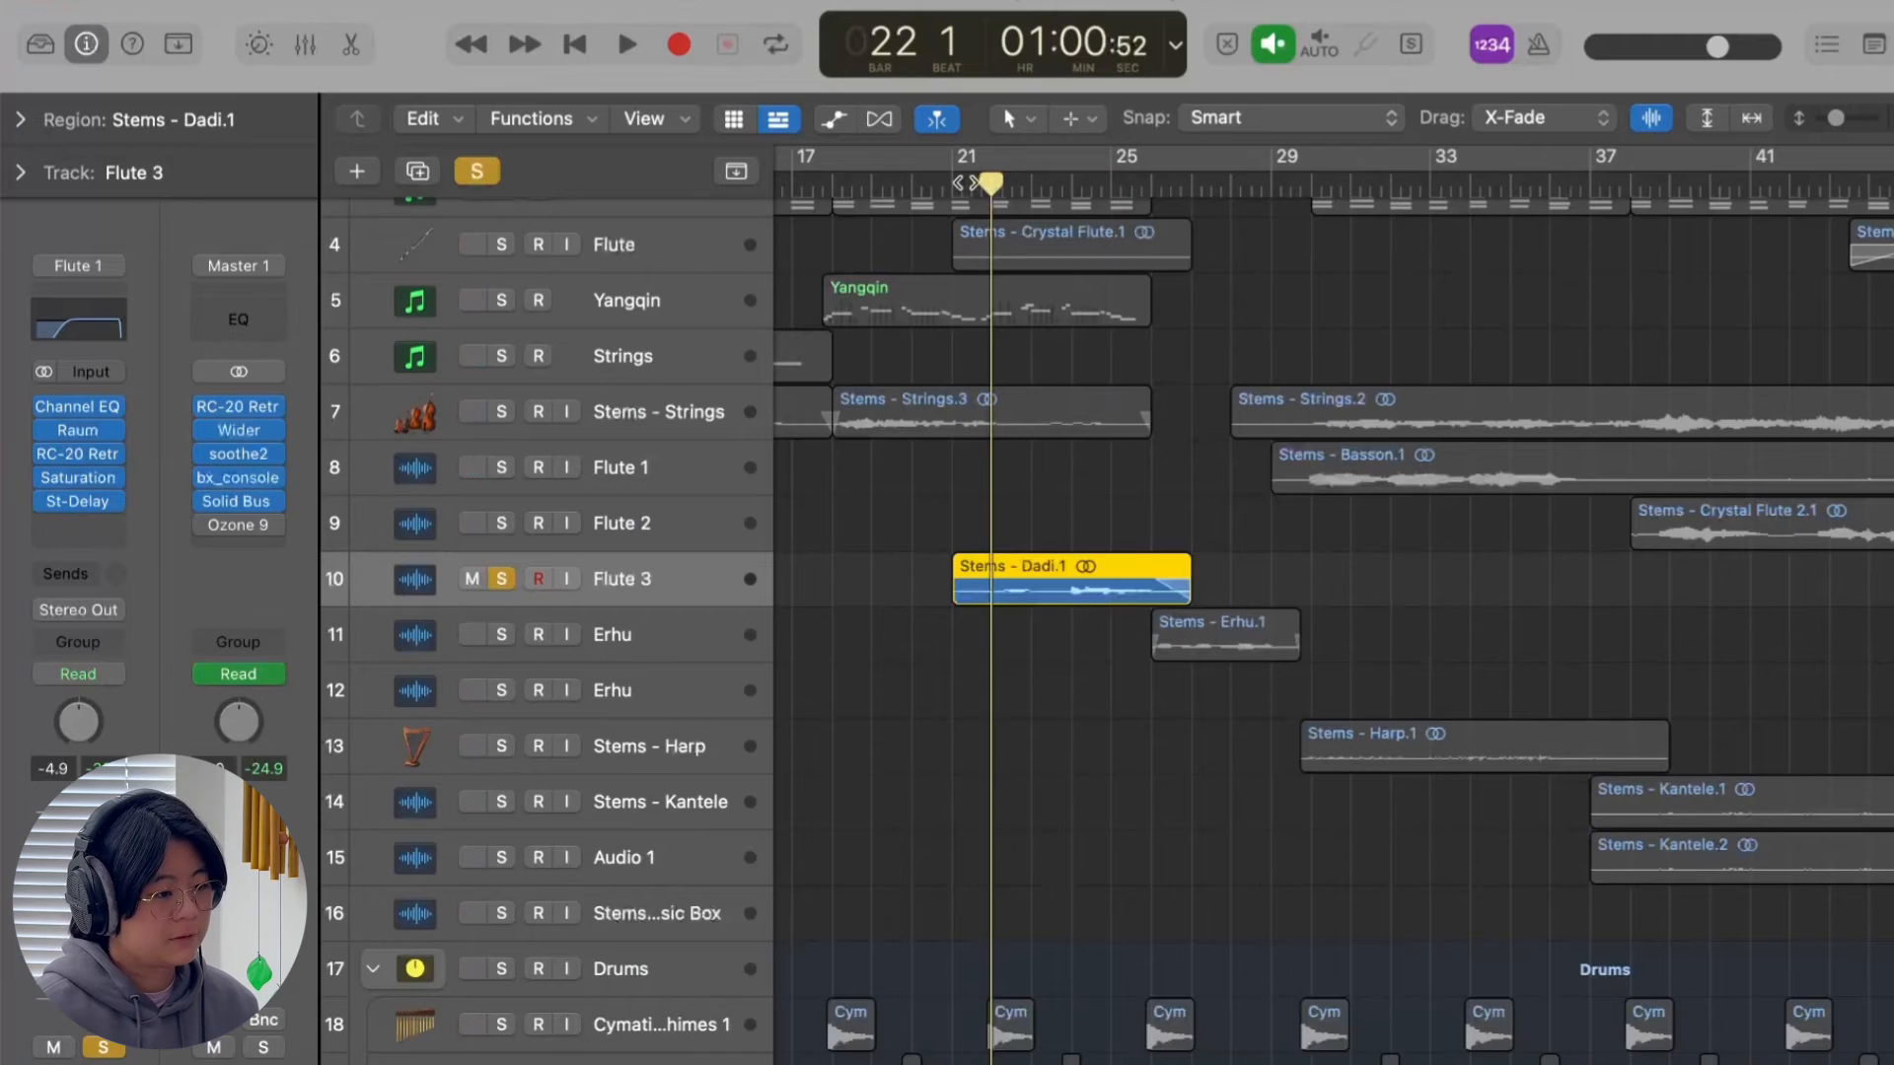
{"action": "key", "text": "space"}
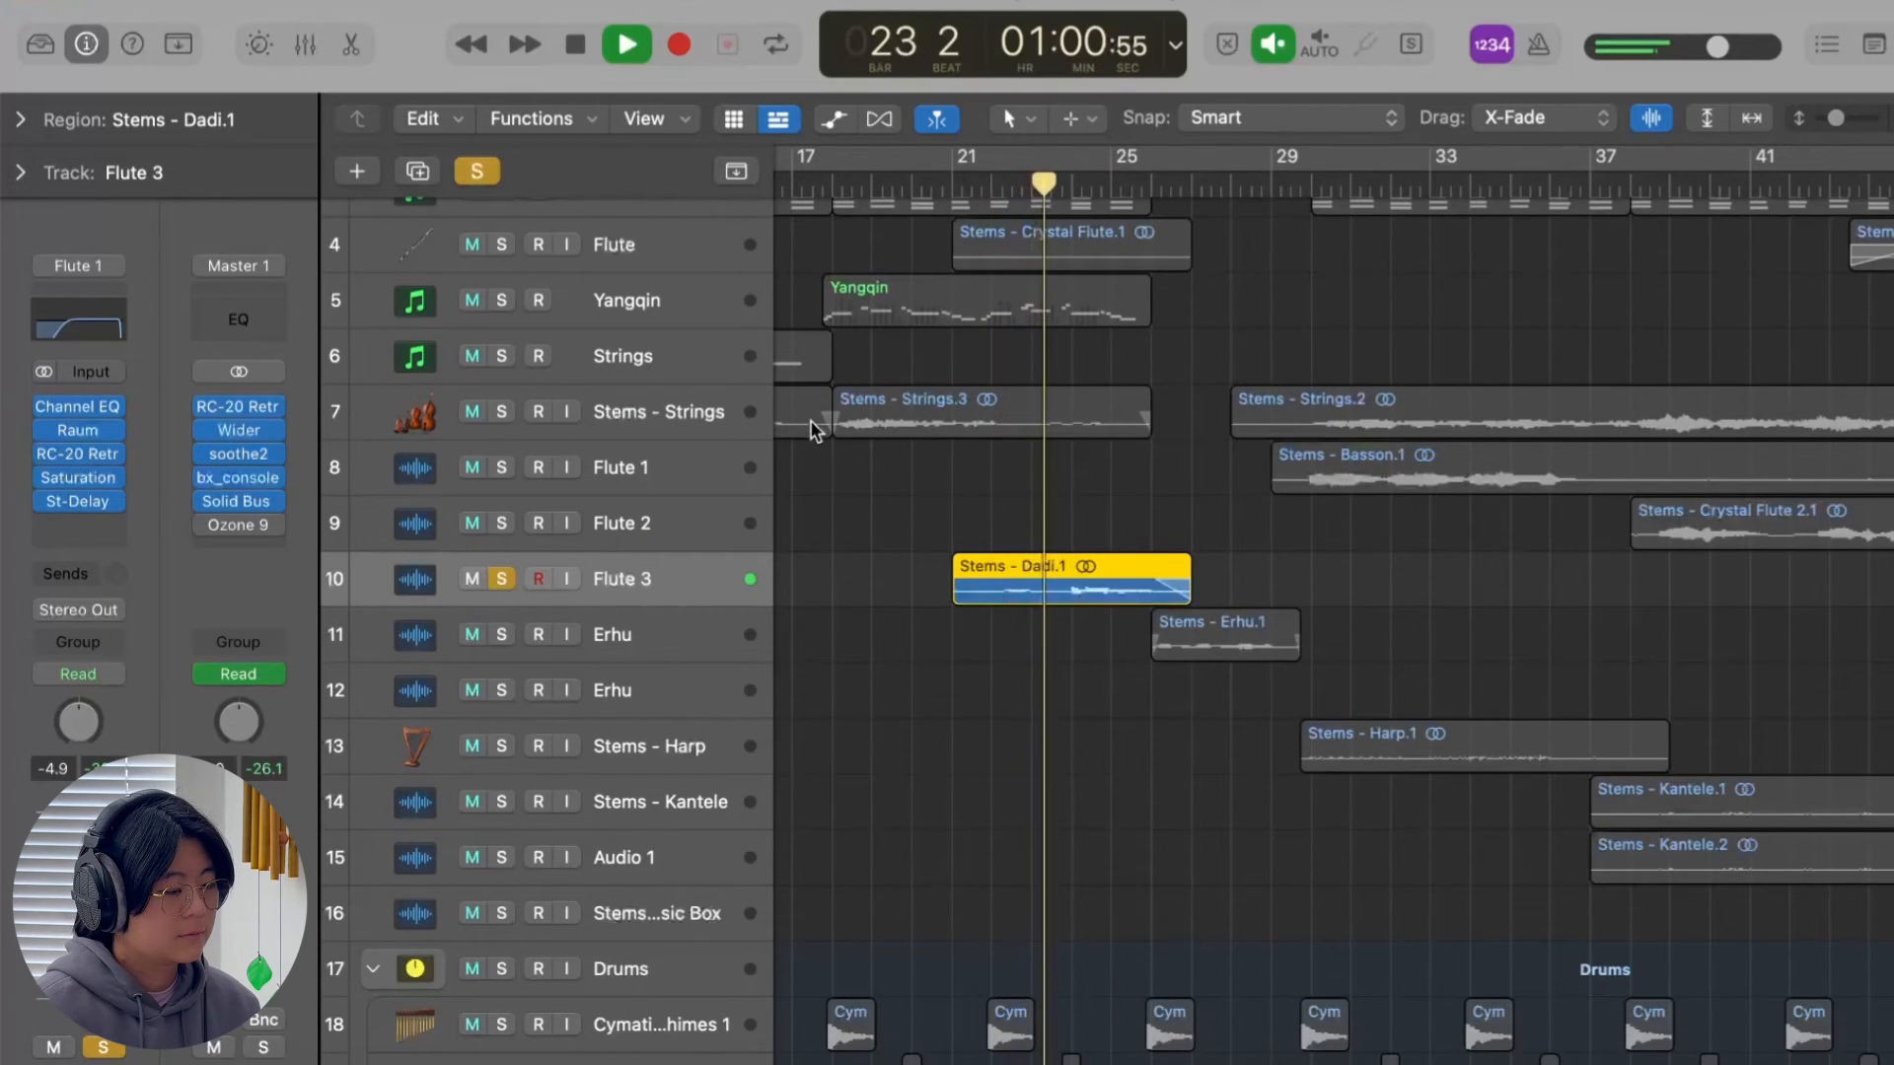
{"action": "scroll", "coordinate": [986, 513], "scroll_direction": "left", "scroll_amount": 3}
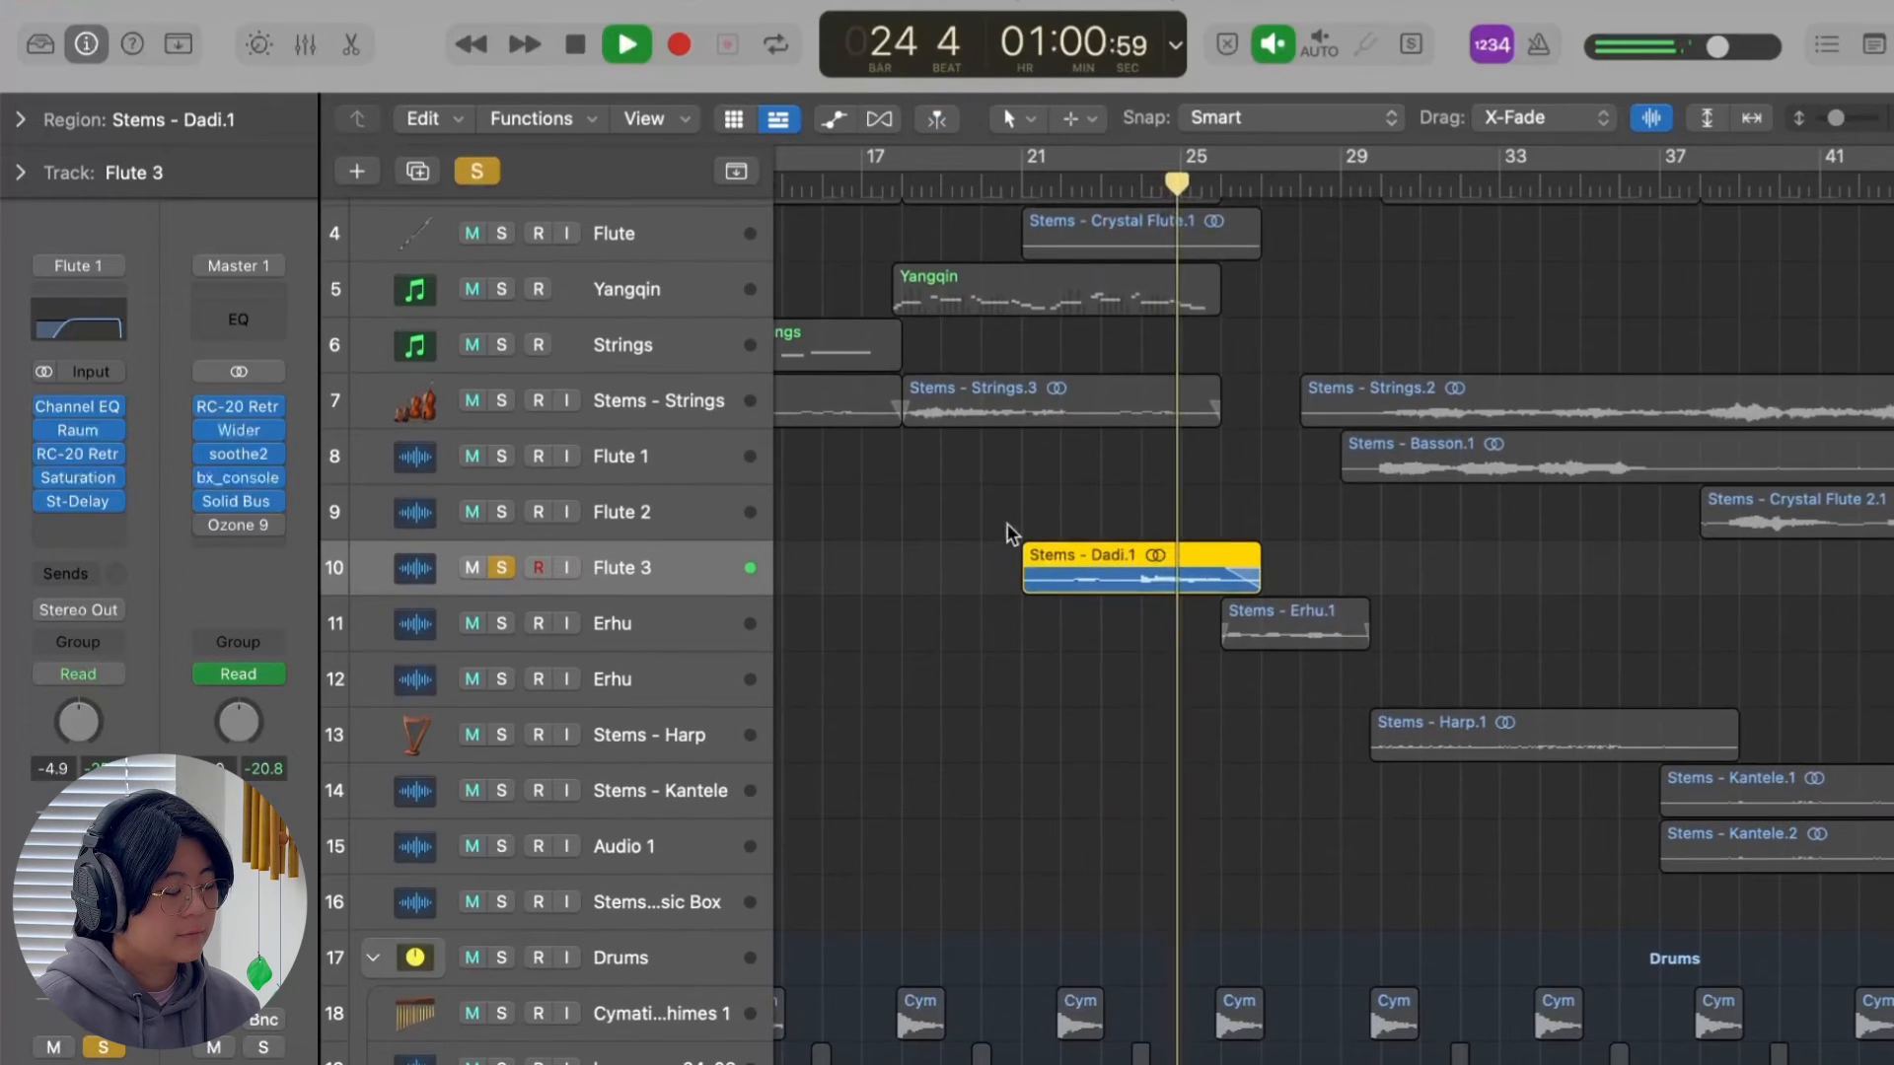
{"action": "key", "text": "space"}
{"action": "scroll", "coordinate": [1075, 335], "scroll_direction": "up", "scroll_amount": 3}
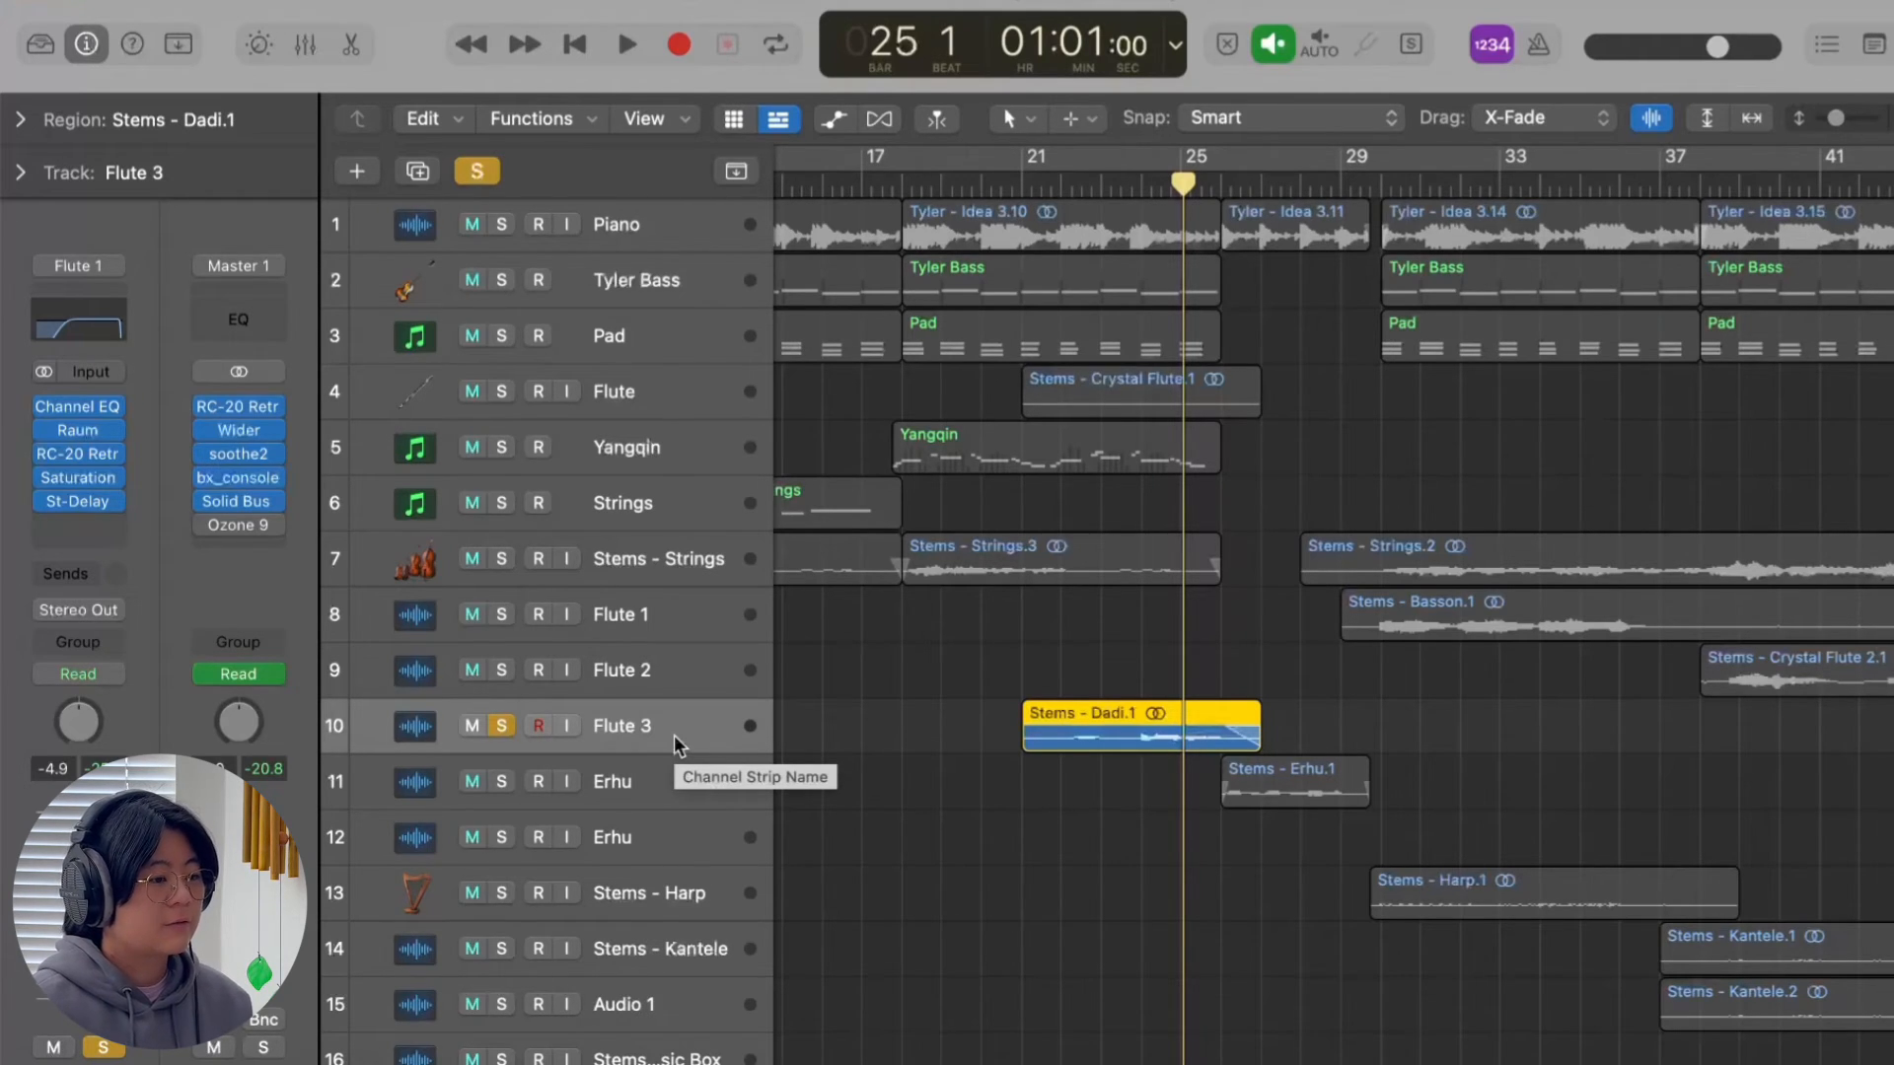
Clear the Flute 3 solo and play the full mix from just before bar 21.
{"action": "key", "text": "s"}
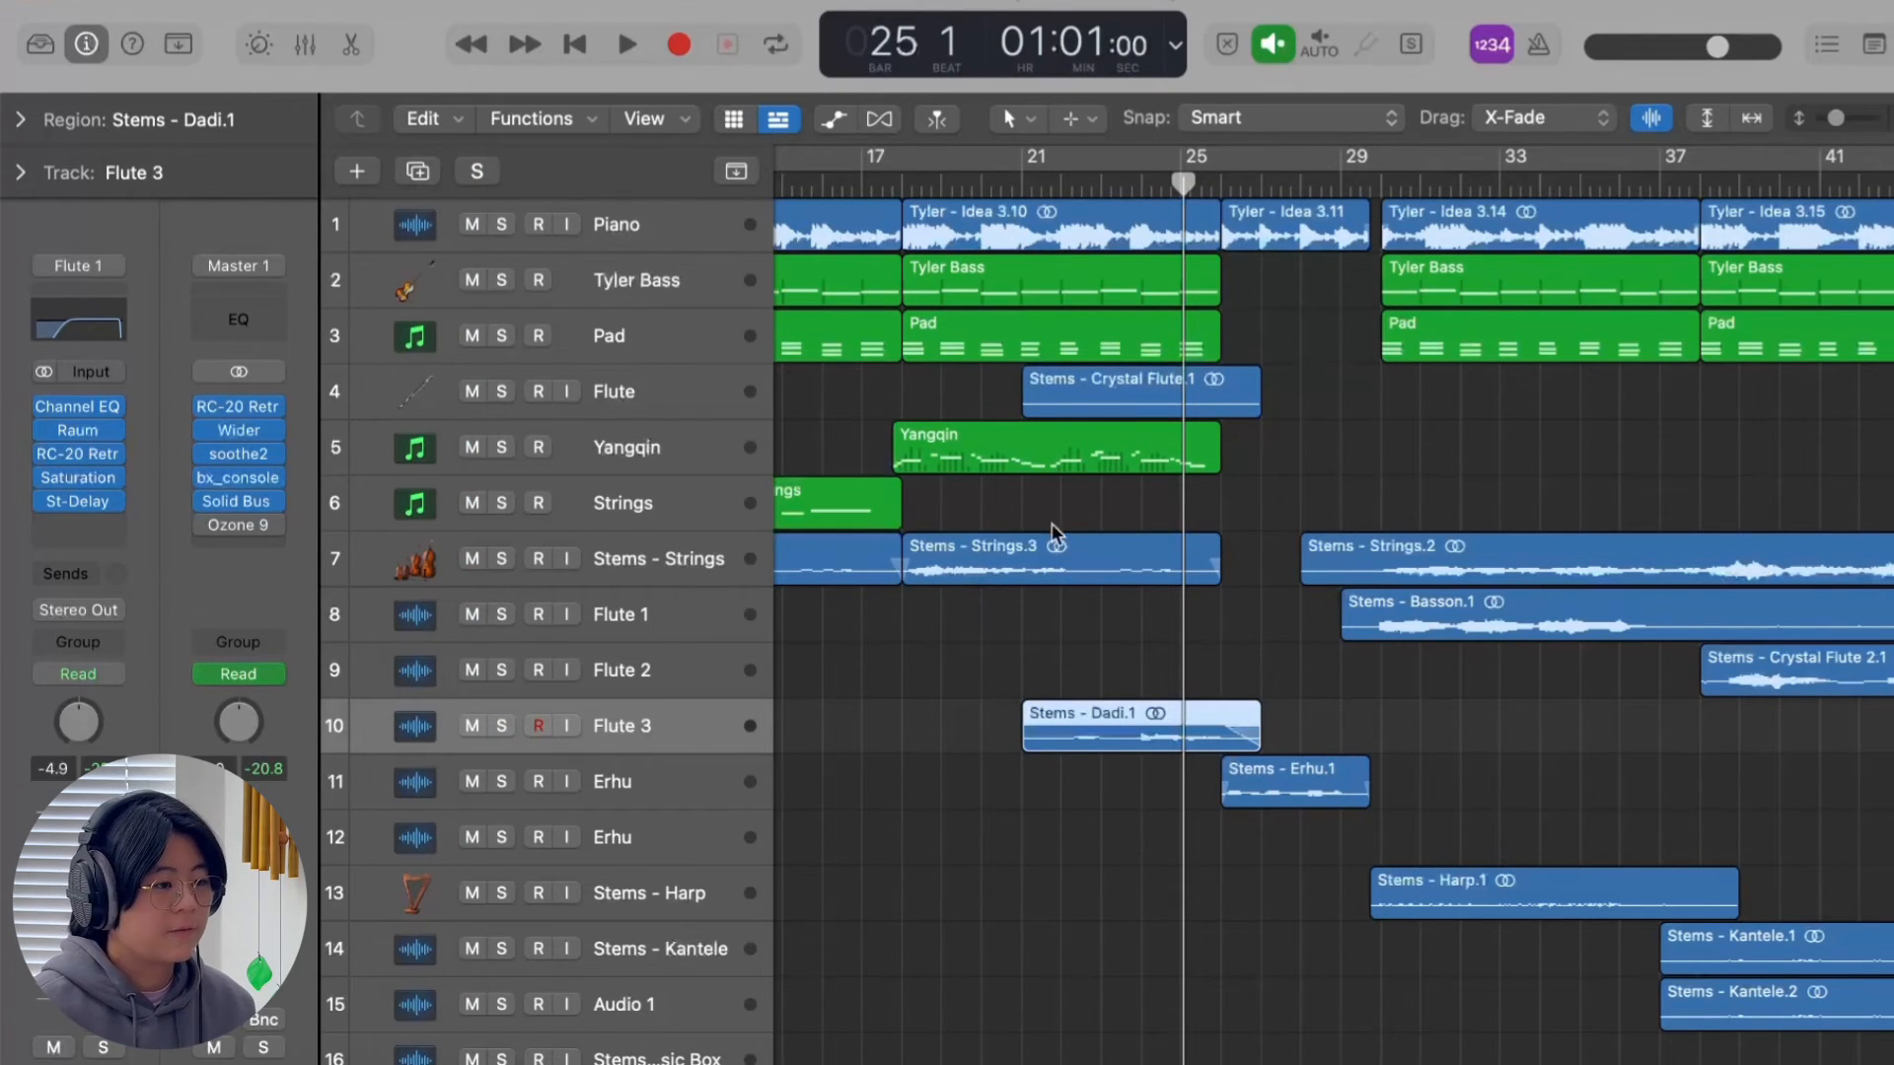
{"action": "double_click", "coordinate": [1006, 185]}
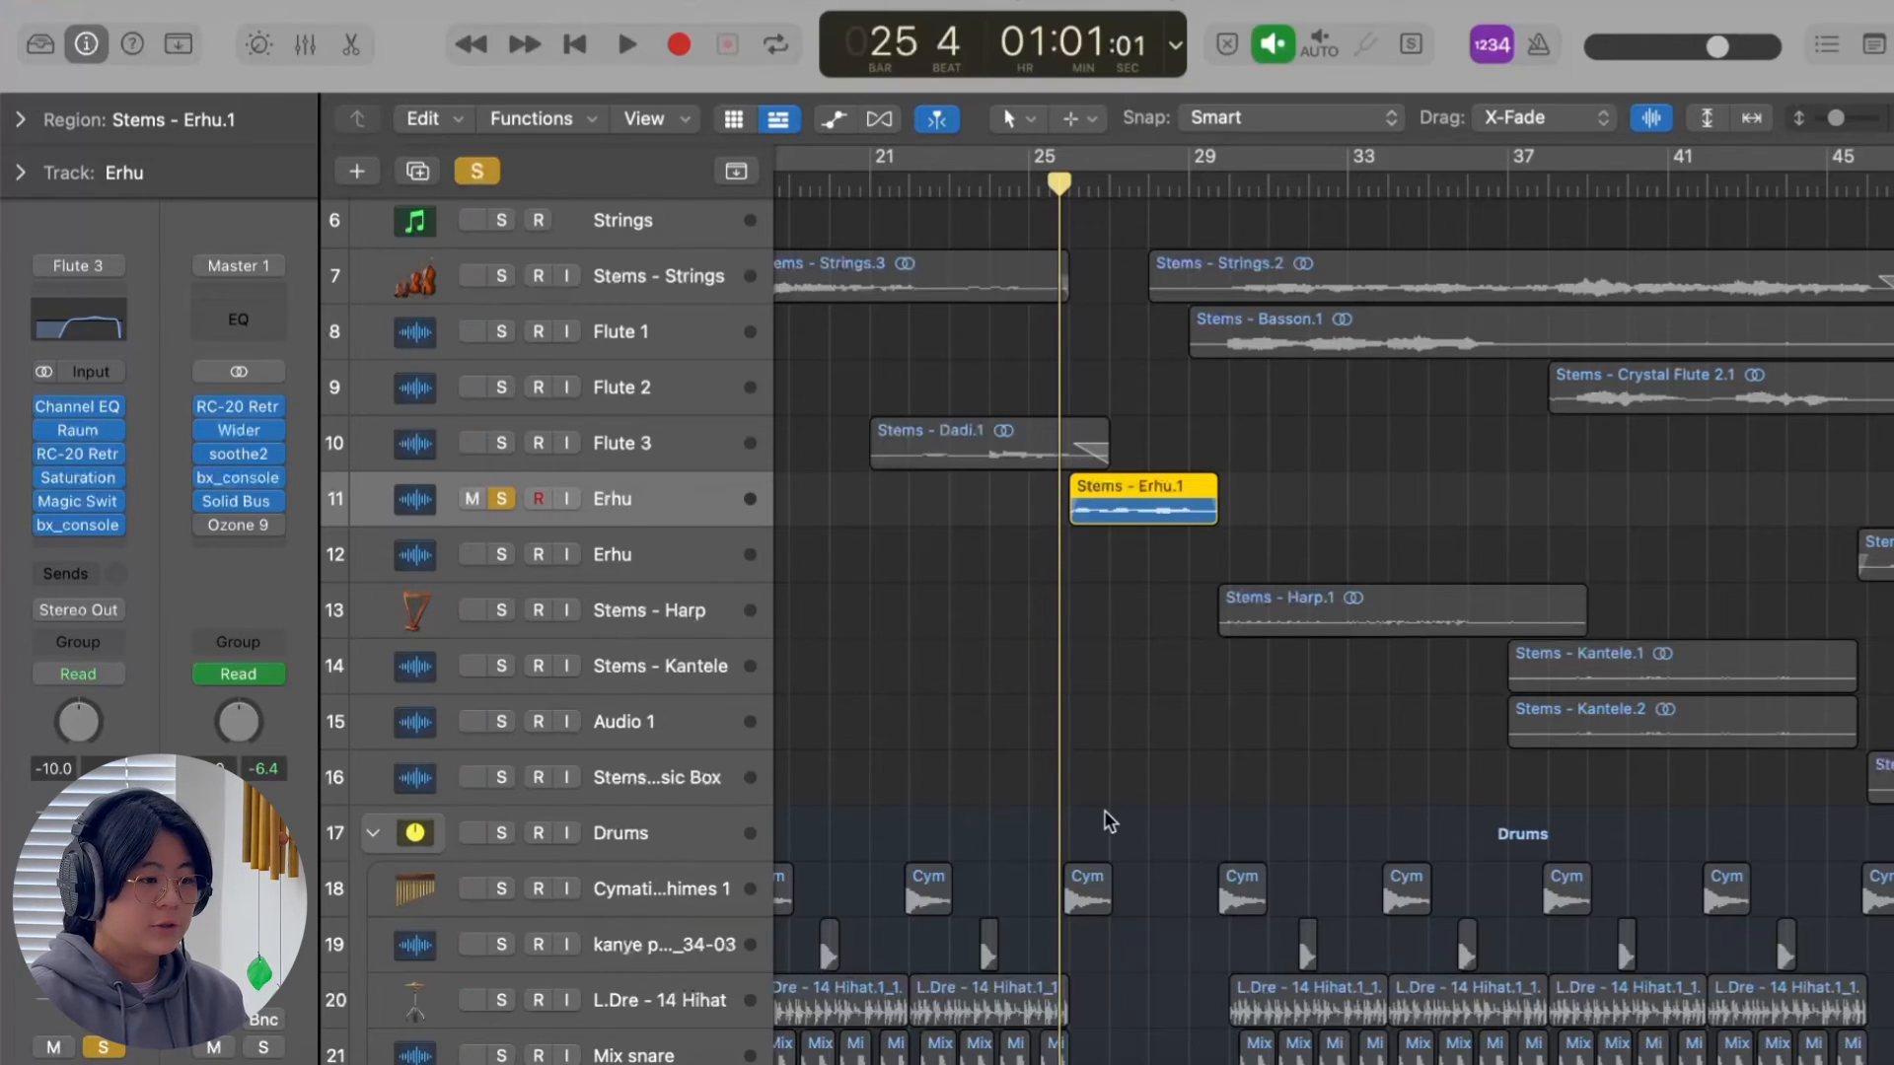
Bypass all effects on the soloed Erhu track 11 and play its phrase dry from the end of bar 25.
{"action": "left_click_drag", "start_coordinate": [50, 407], "coordinate": [50, 517]}
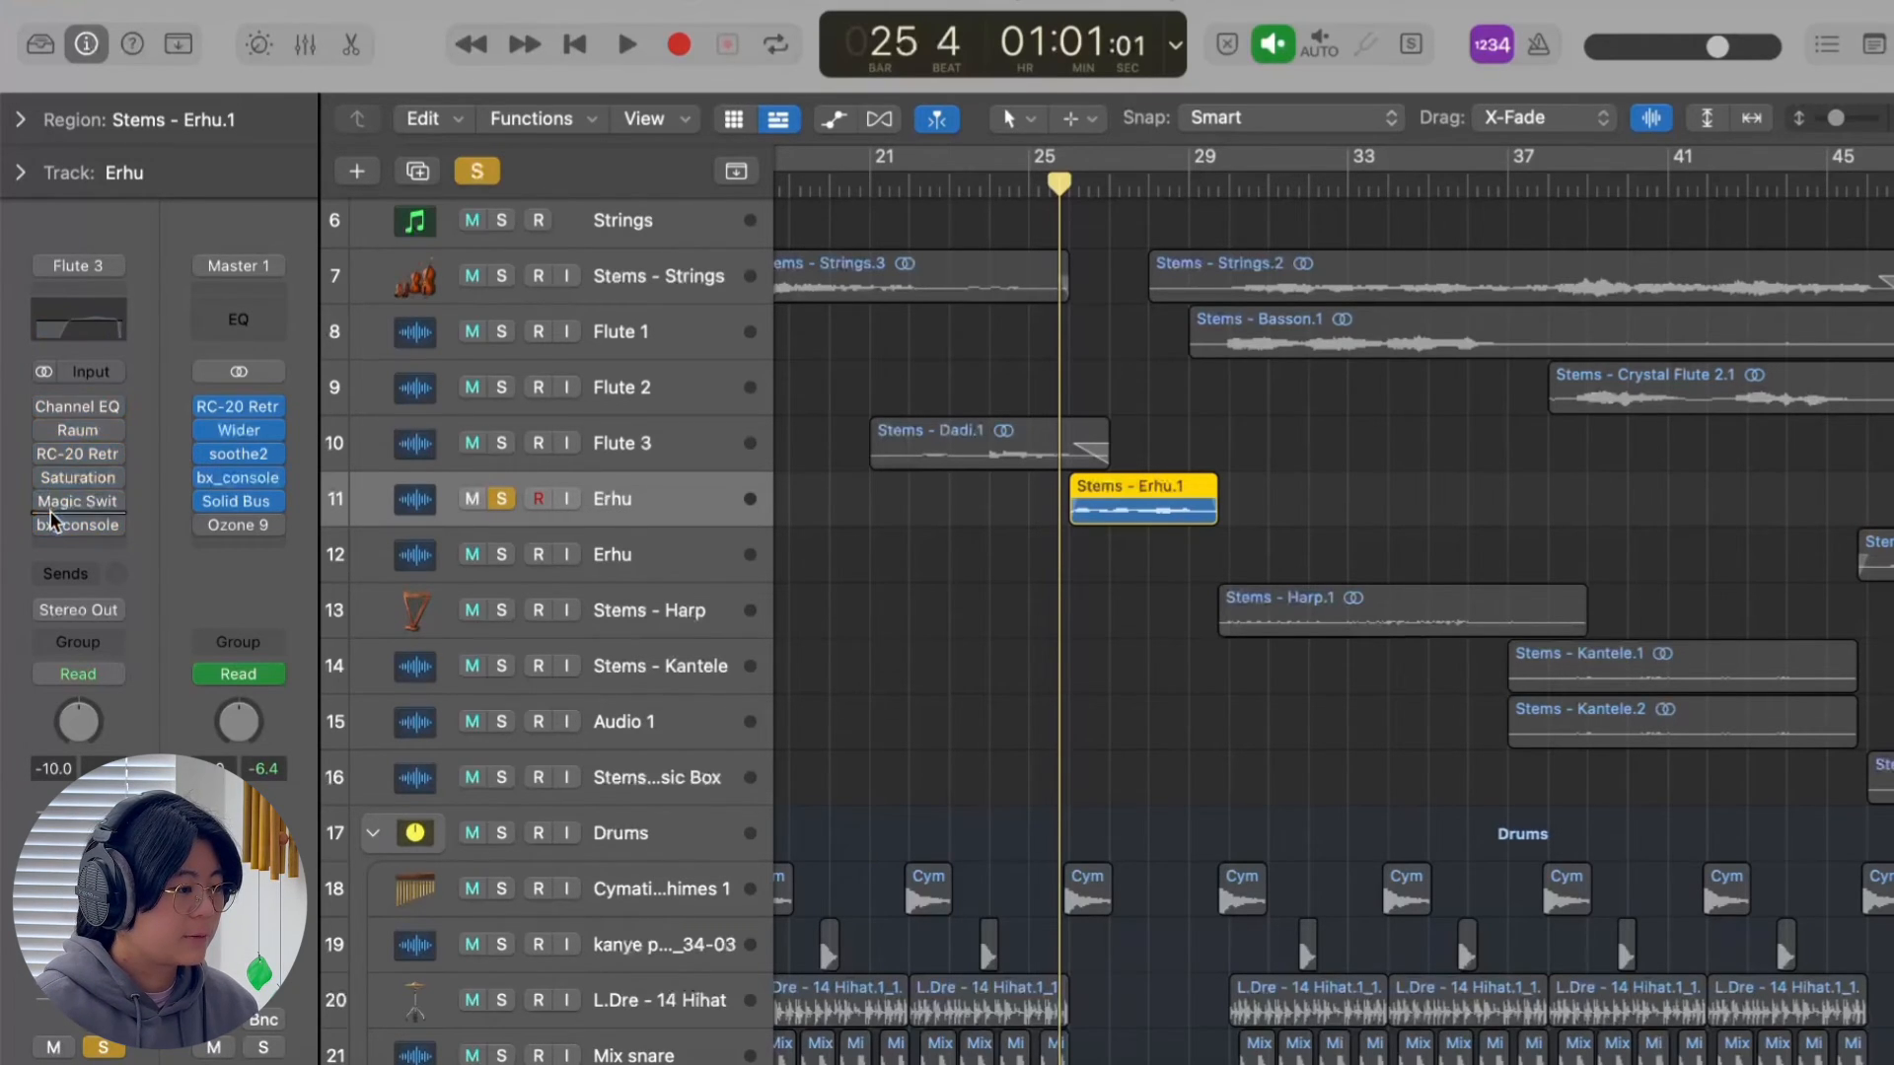
{"action": "key", "text": "space"}
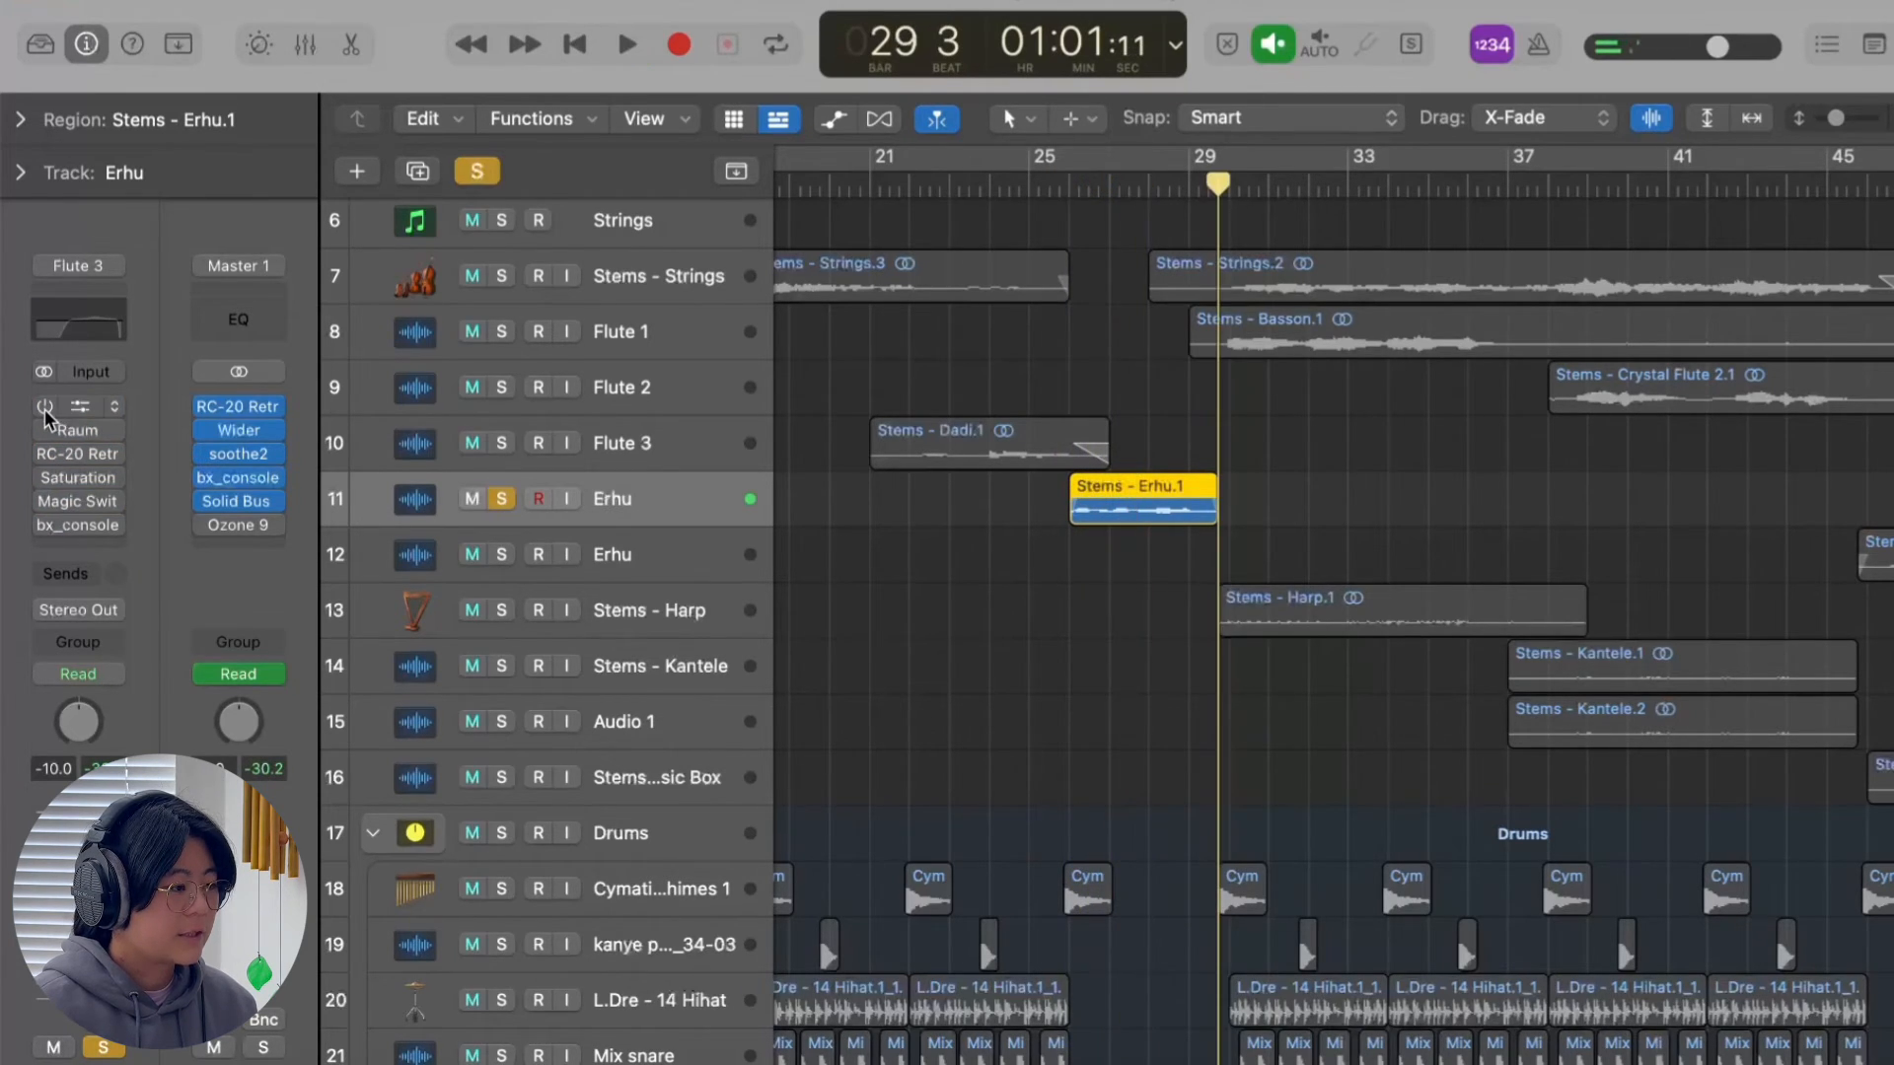
Re-enable the Erhu's effects from Channel EQ through bx_console, checking the Magic Switch window along the way.
{"action": "left_click", "coordinate": [44, 408]}
{"action": "left_click", "coordinate": [47, 430]}
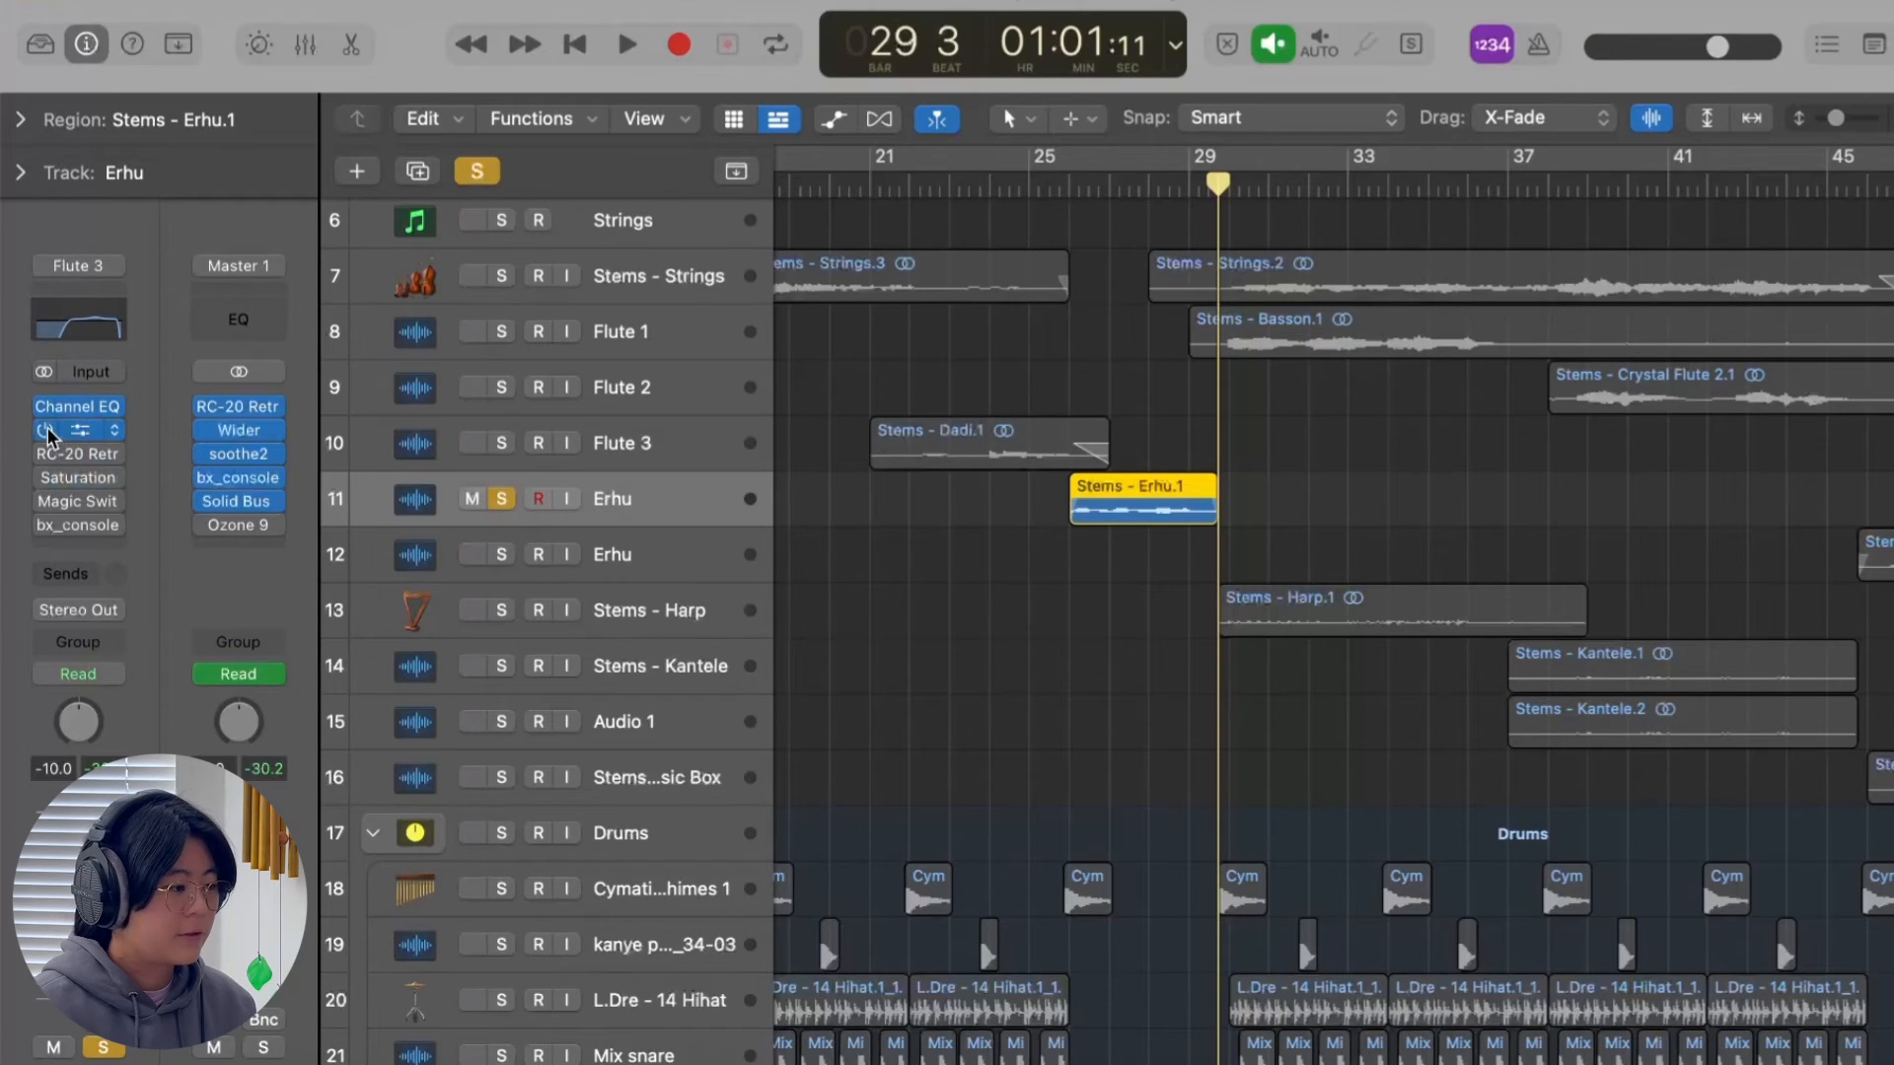
{"action": "left_click", "coordinate": [44, 454]}
{"action": "left_click", "coordinate": [44, 479]}
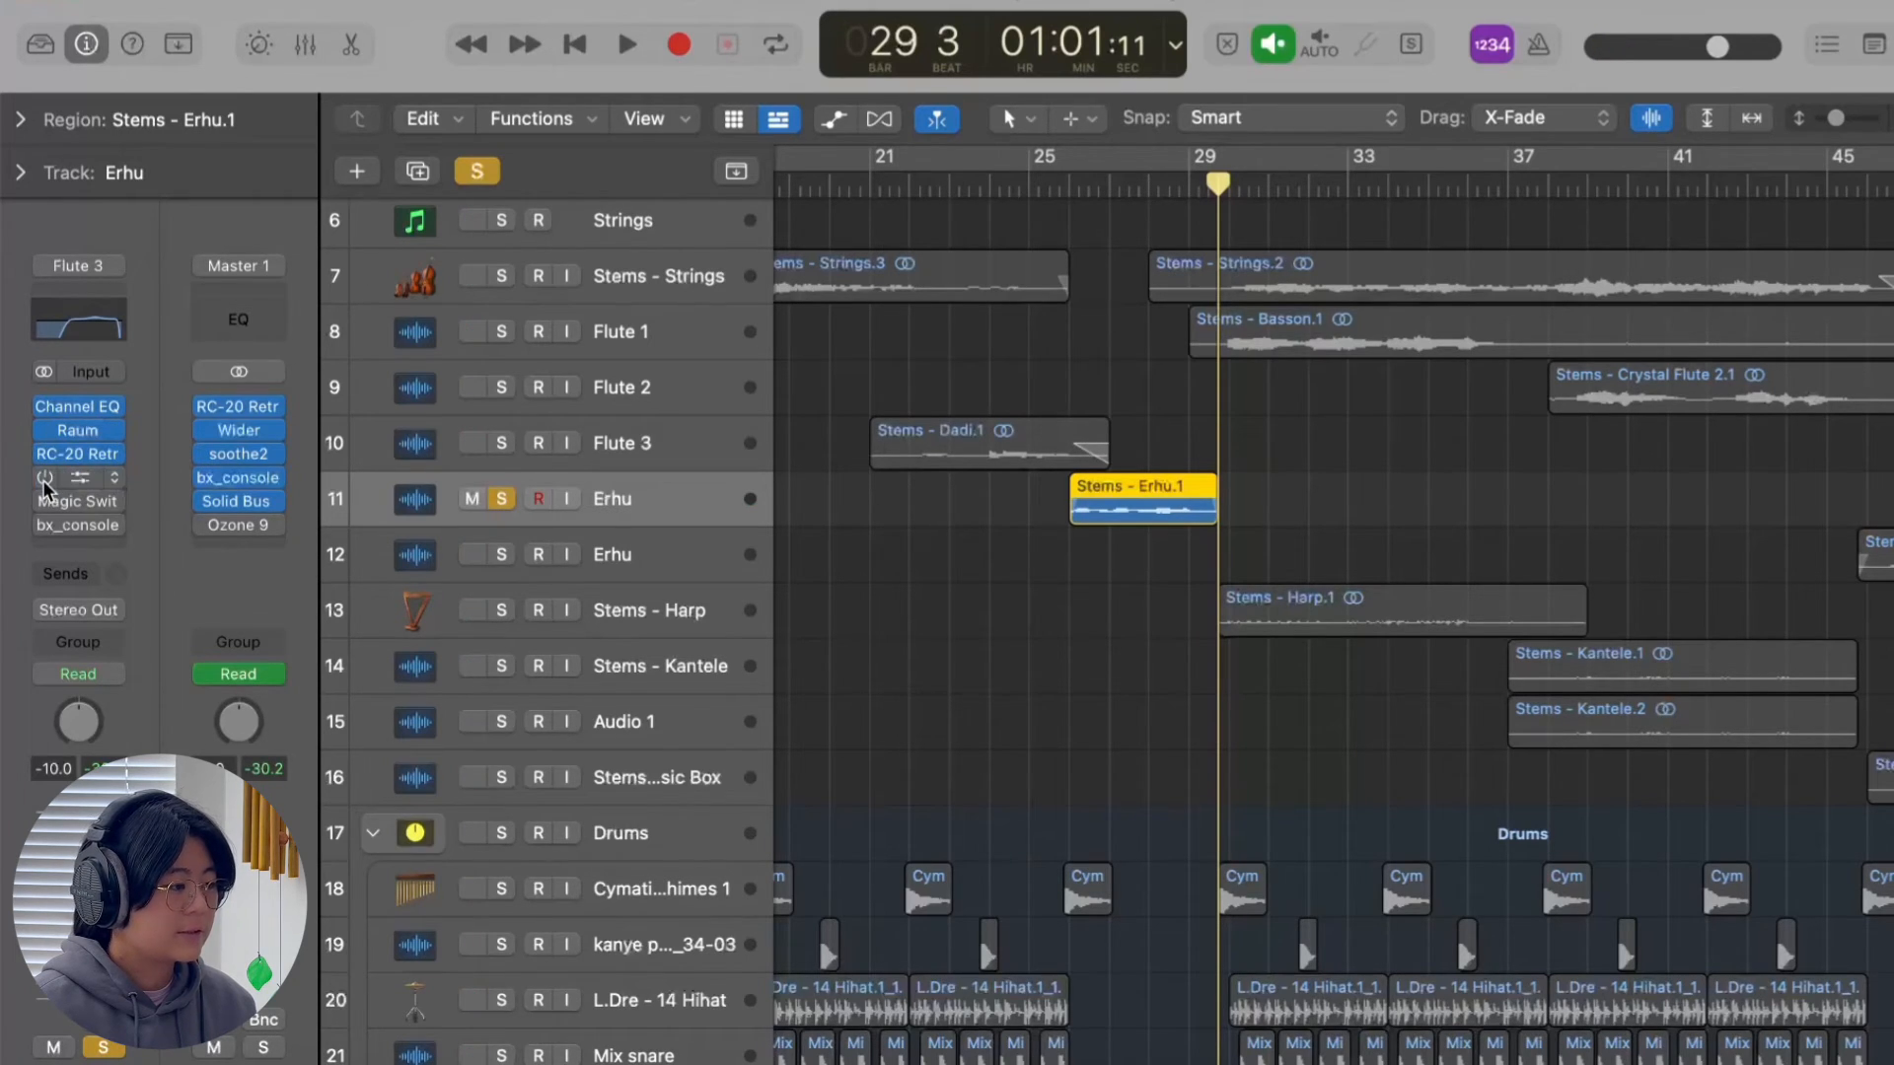
{"action": "left_click", "coordinate": [49, 501]}
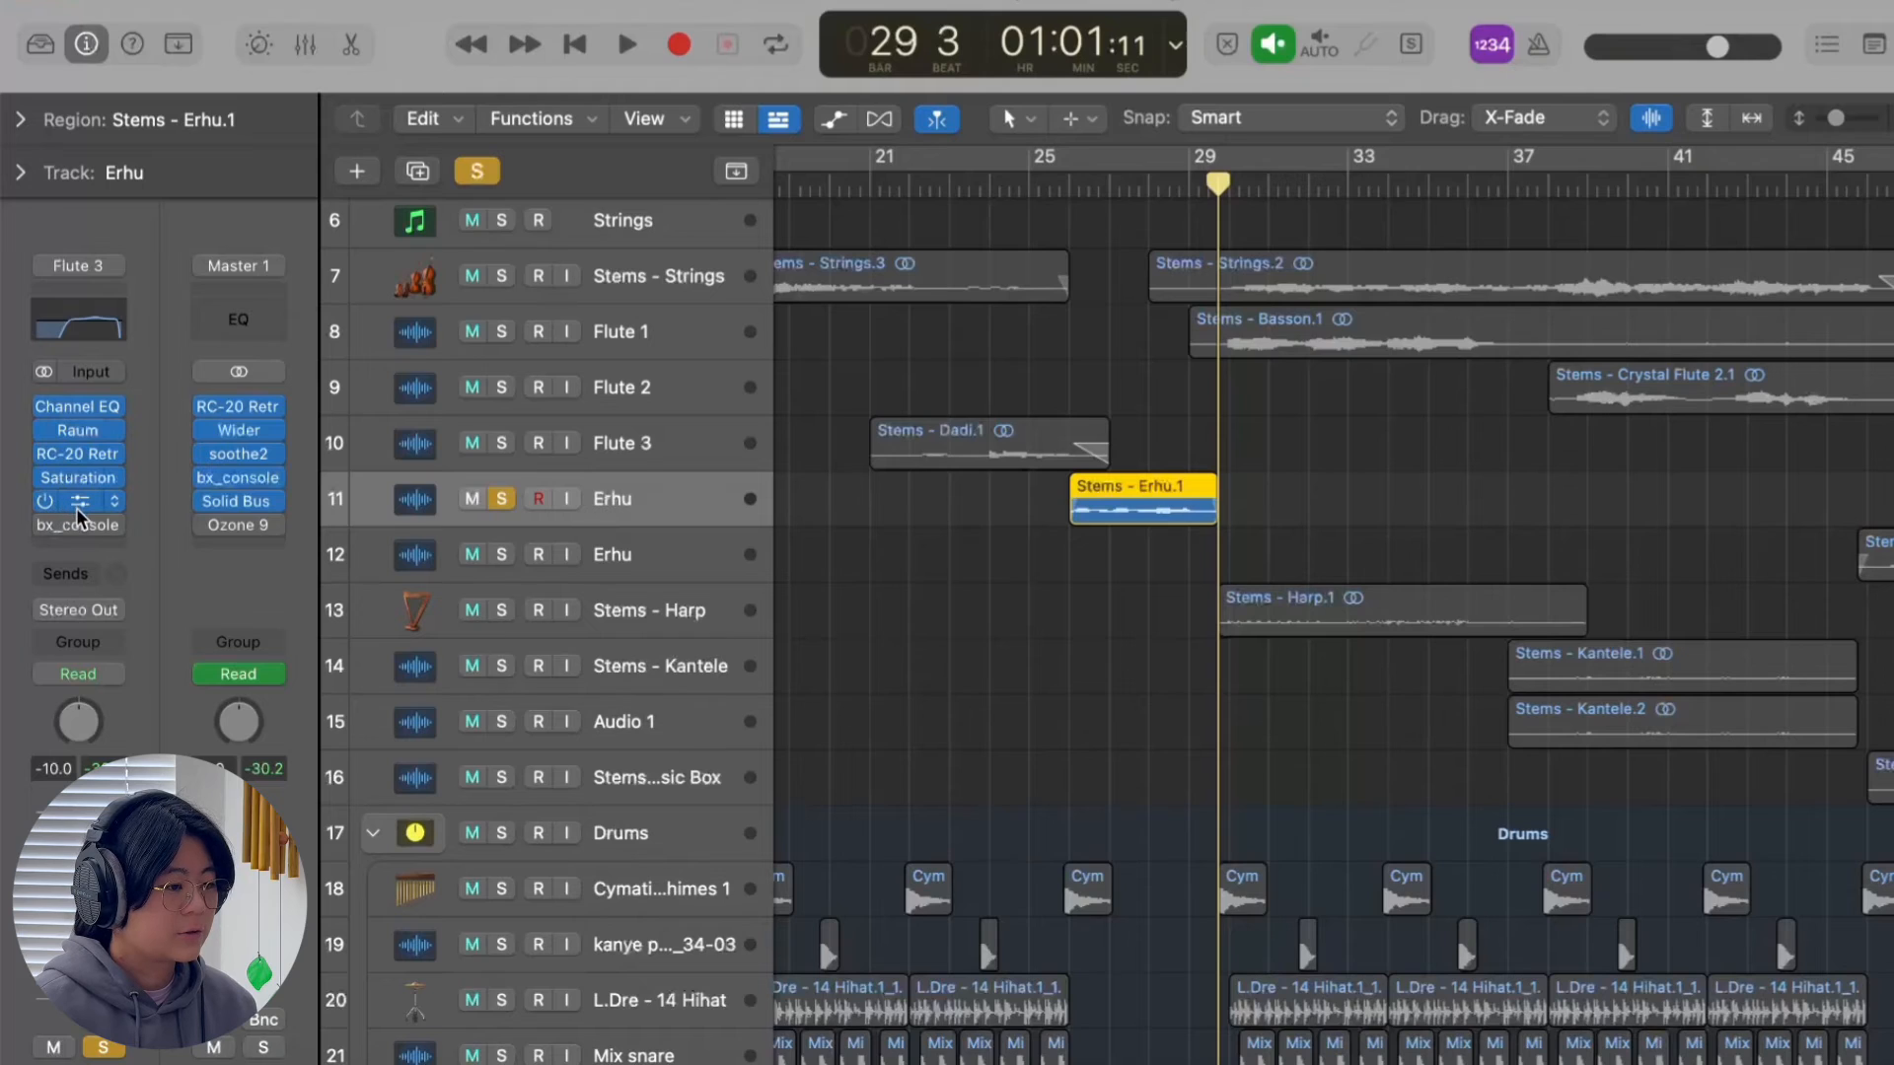
{"action": "left_click", "coordinate": [75, 507]}
{"action": "left_click", "coordinate": [649, 333]}
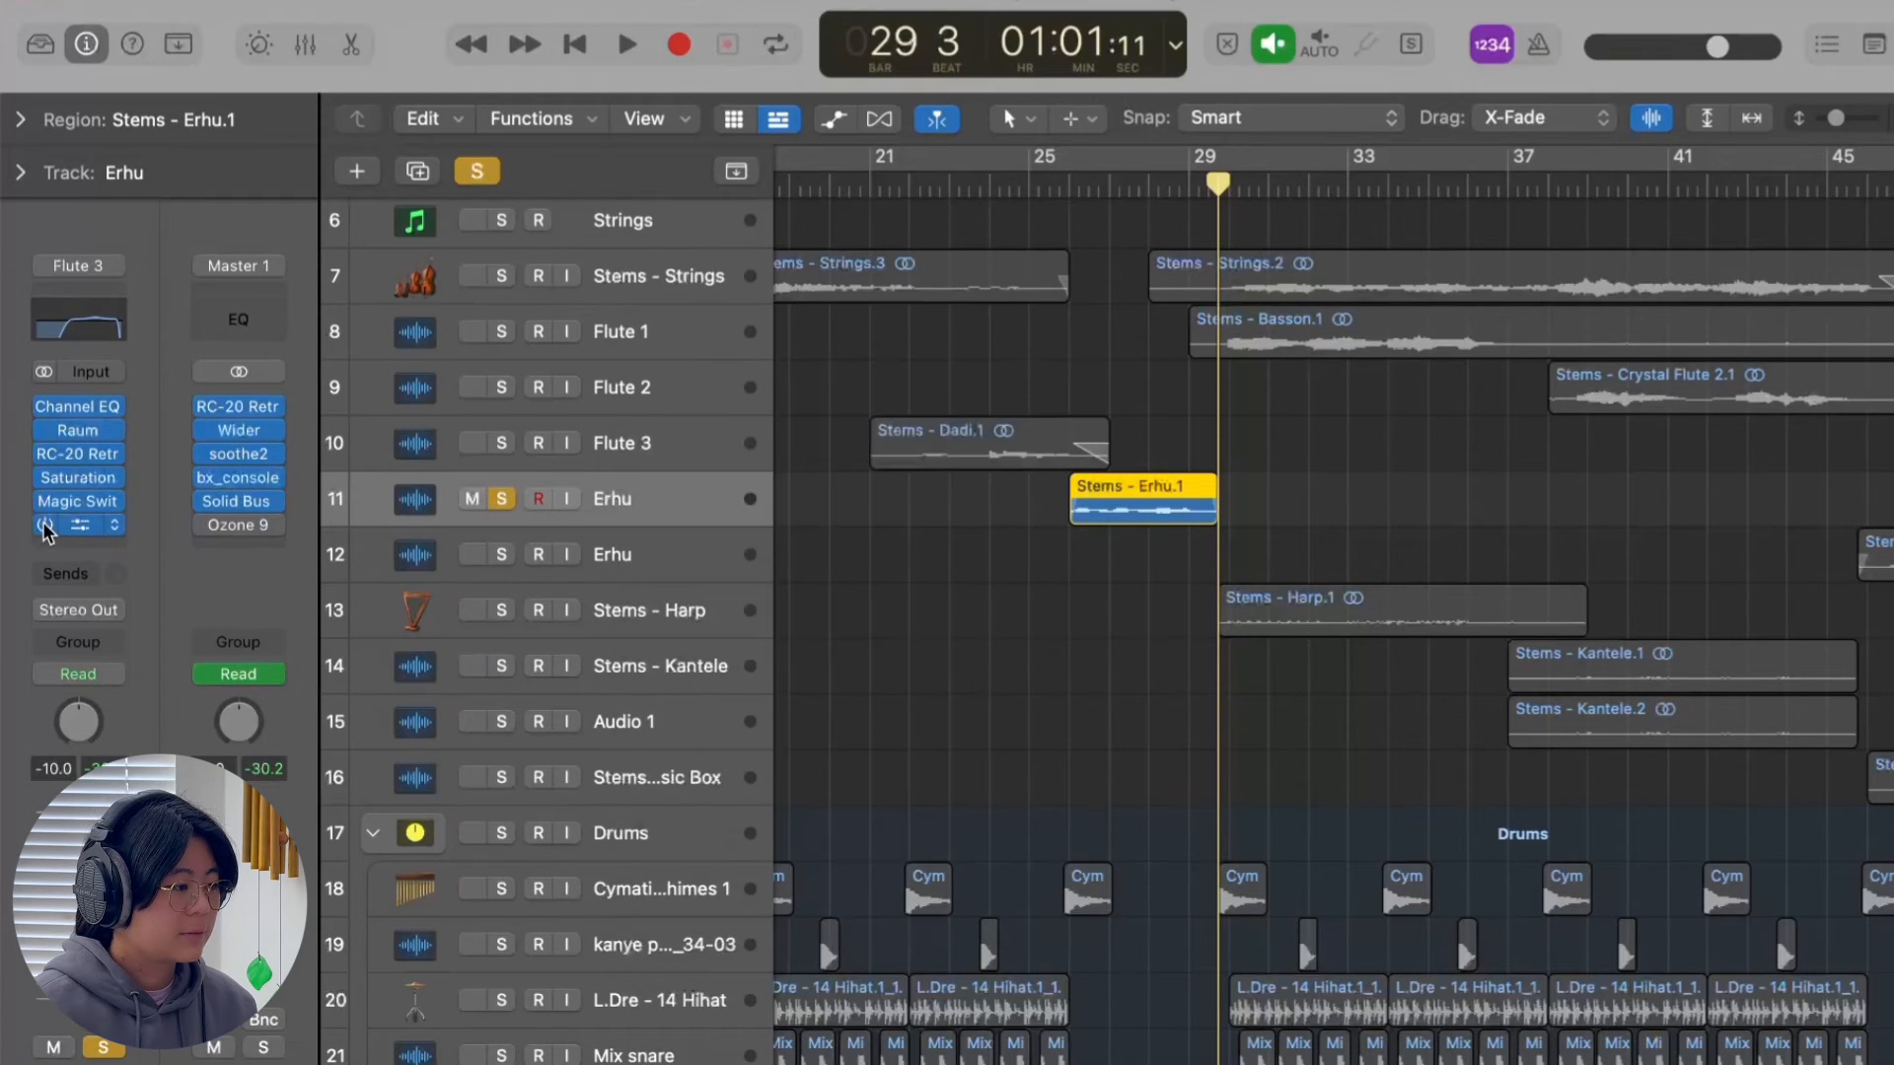
{"action": "left_click", "coordinate": [45, 524]}
Replay the soloed Erhu phrase from just before bar 26 with its effects enabled.
{"action": "left_click_drag", "start_coordinate": [1083, 180], "coordinate": [1065, 183]}
{"action": "key", "text": "space"}
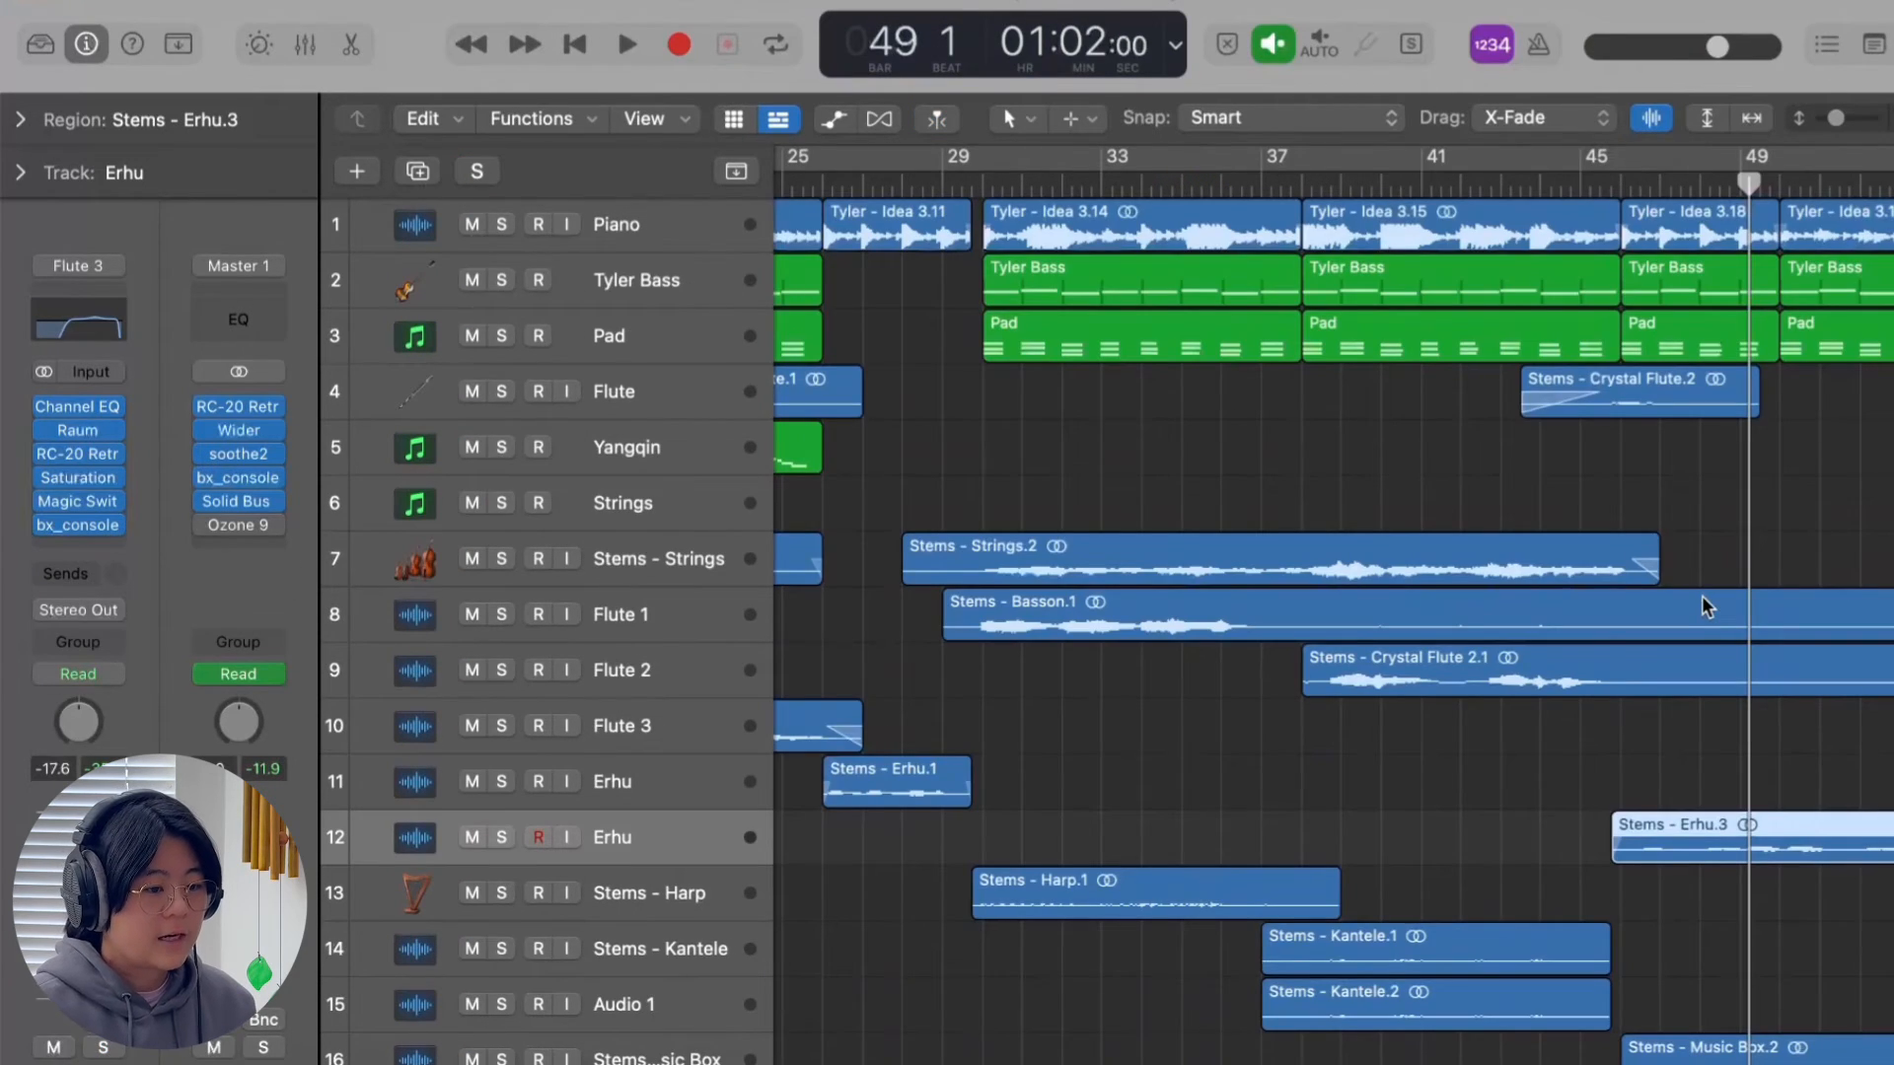
Solo the Stems - Harp track and place the playhead at bar 30.
{"action": "scroll", "coordinate": [1730, 836], "scroll_direction": "down", "scroll_amount": 1}
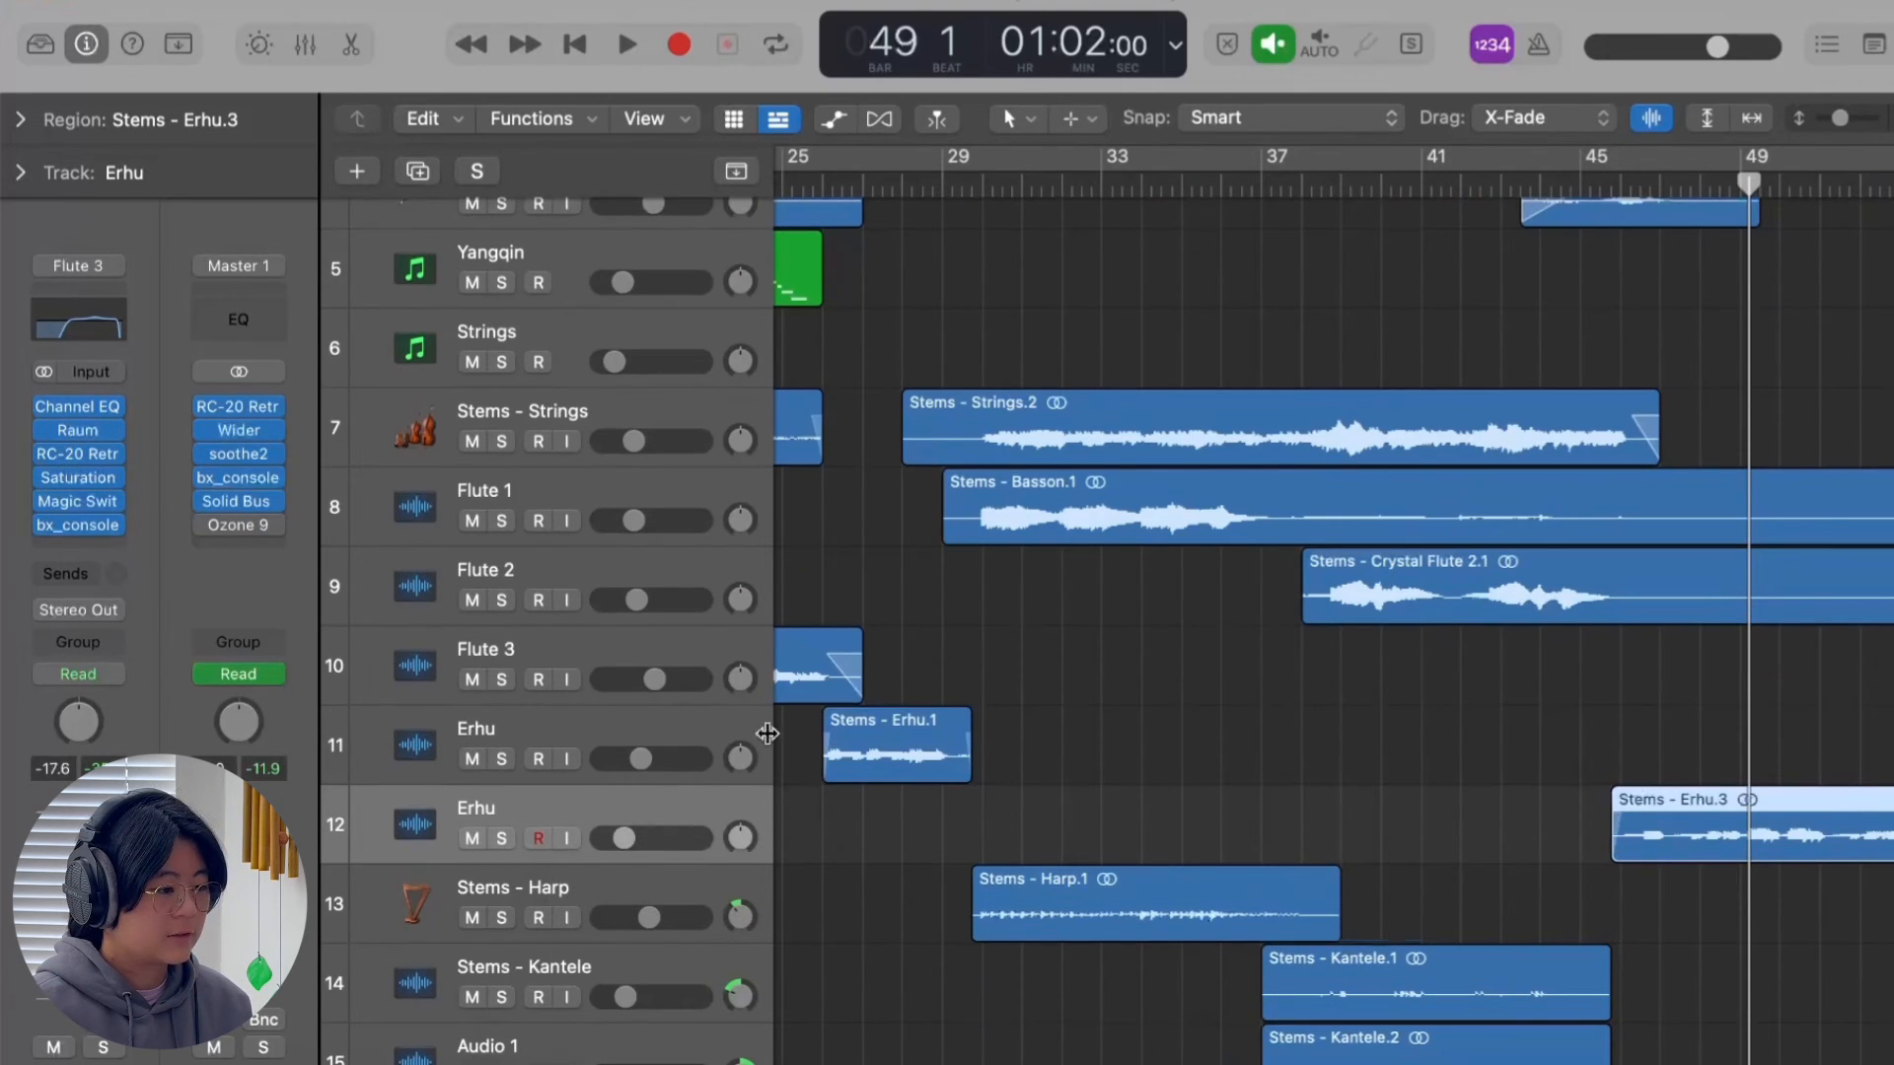
{"action": "left_click", "coordinate": [737, 727]}
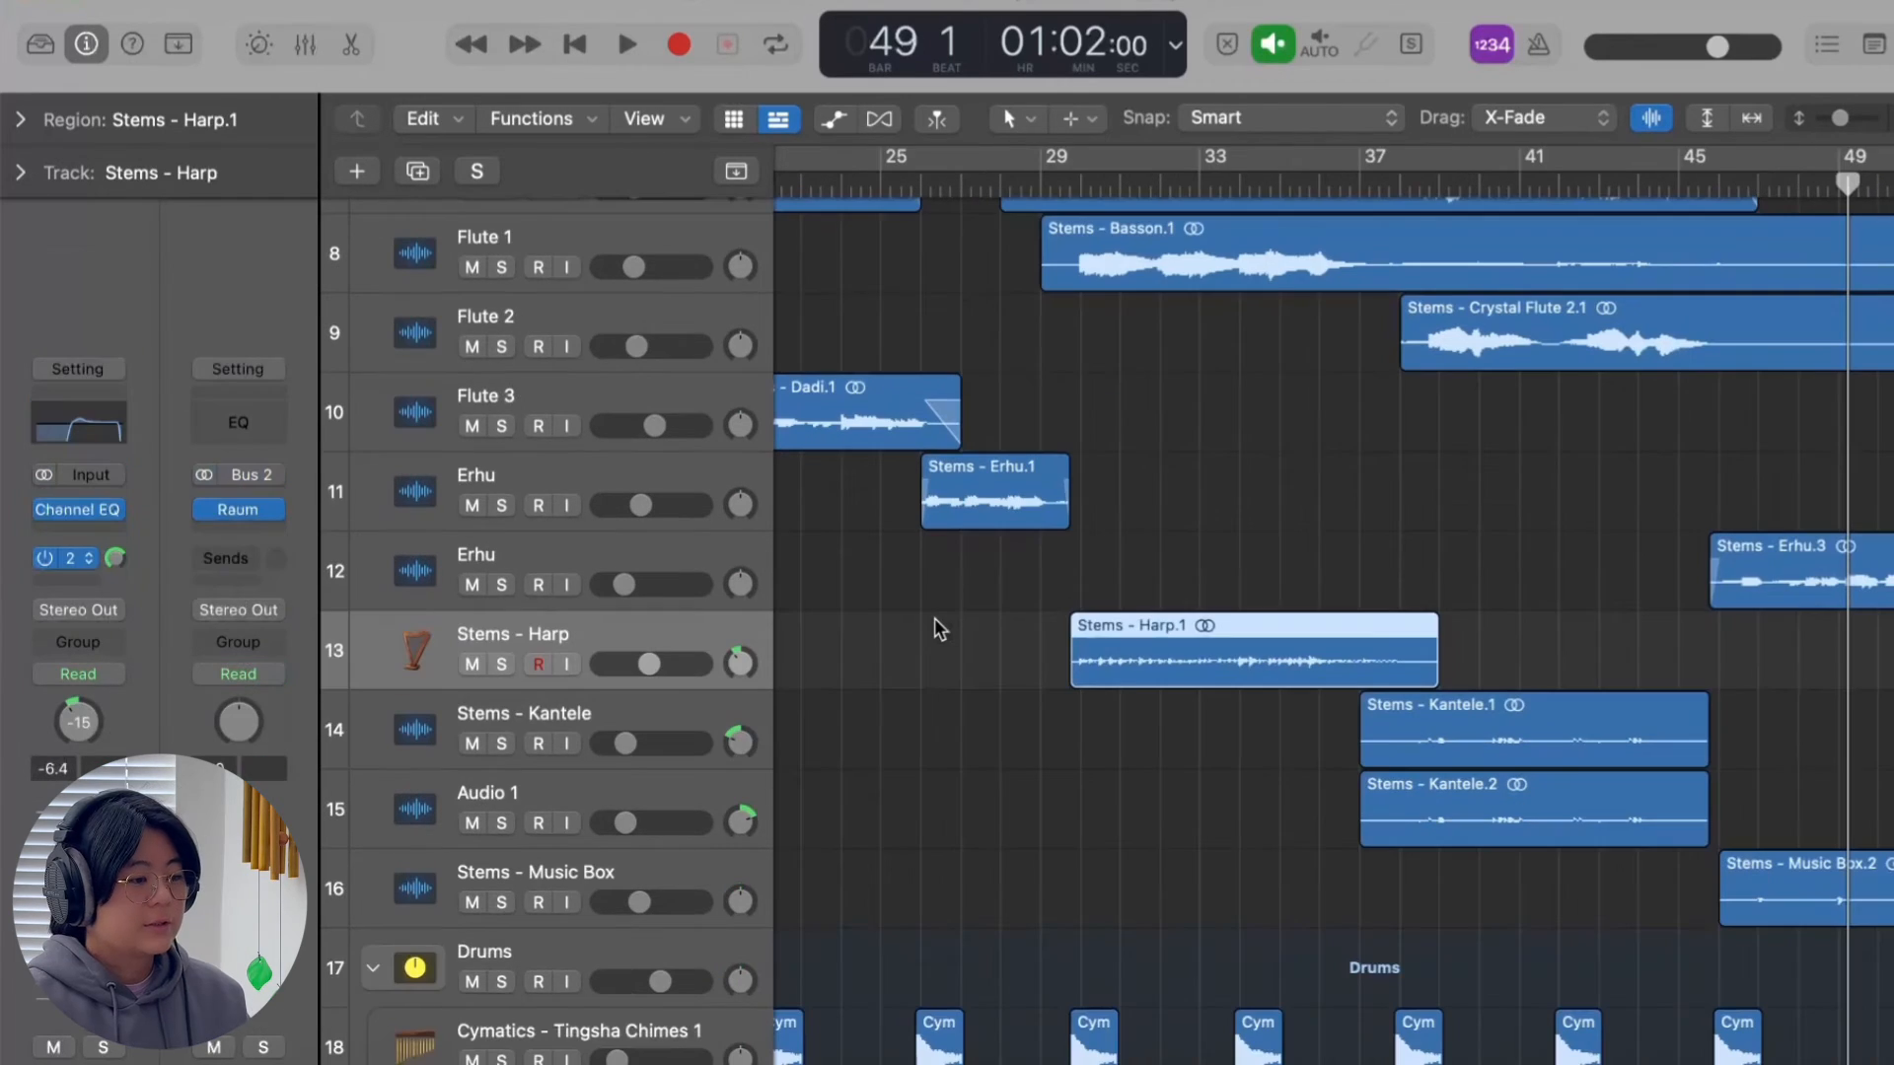
{"action": "scroll", "coordinate": [888, 636], "scroll_direction": "down", "scroll_amount": 1}
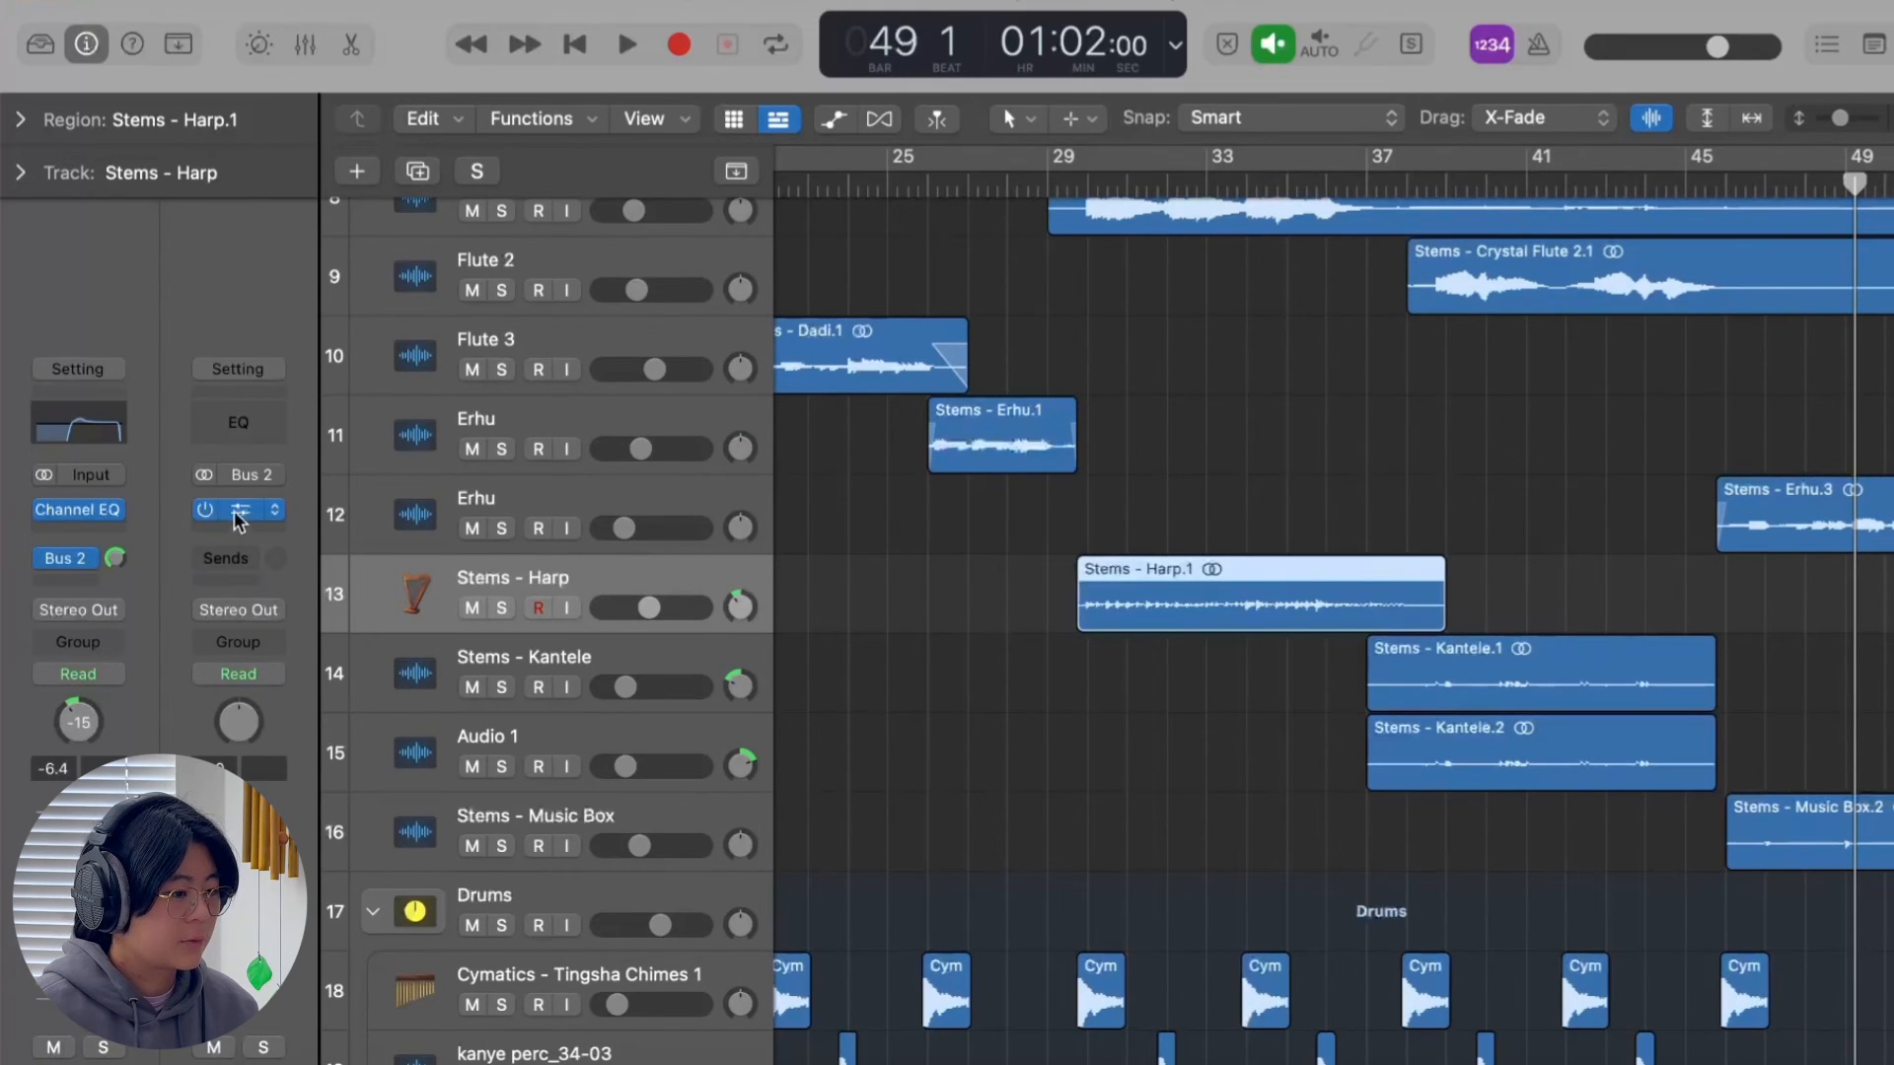
{"action": "left_click", "coordinate": [502, 608]}
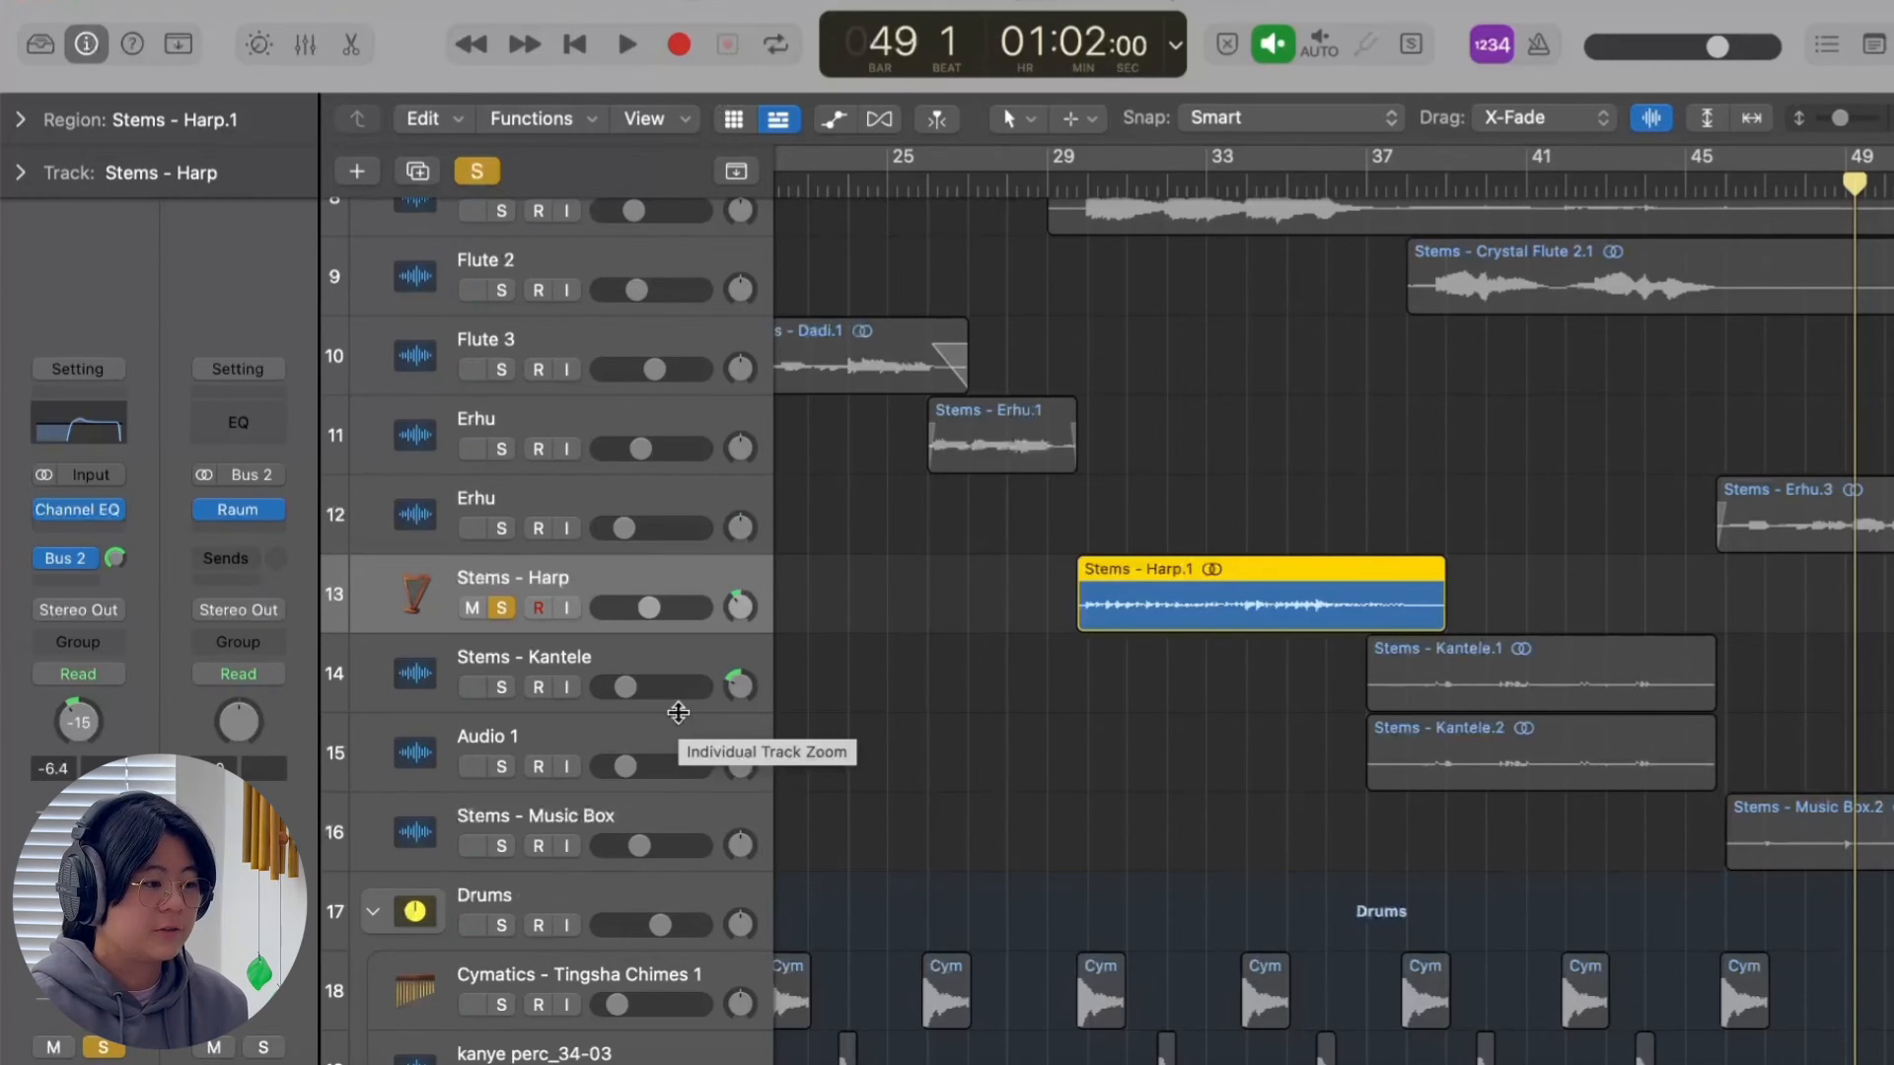
{"action": "left_click", "coordinate": [1067, 183]}
{"action": "left_click", "coordinate": [1093, 186]}
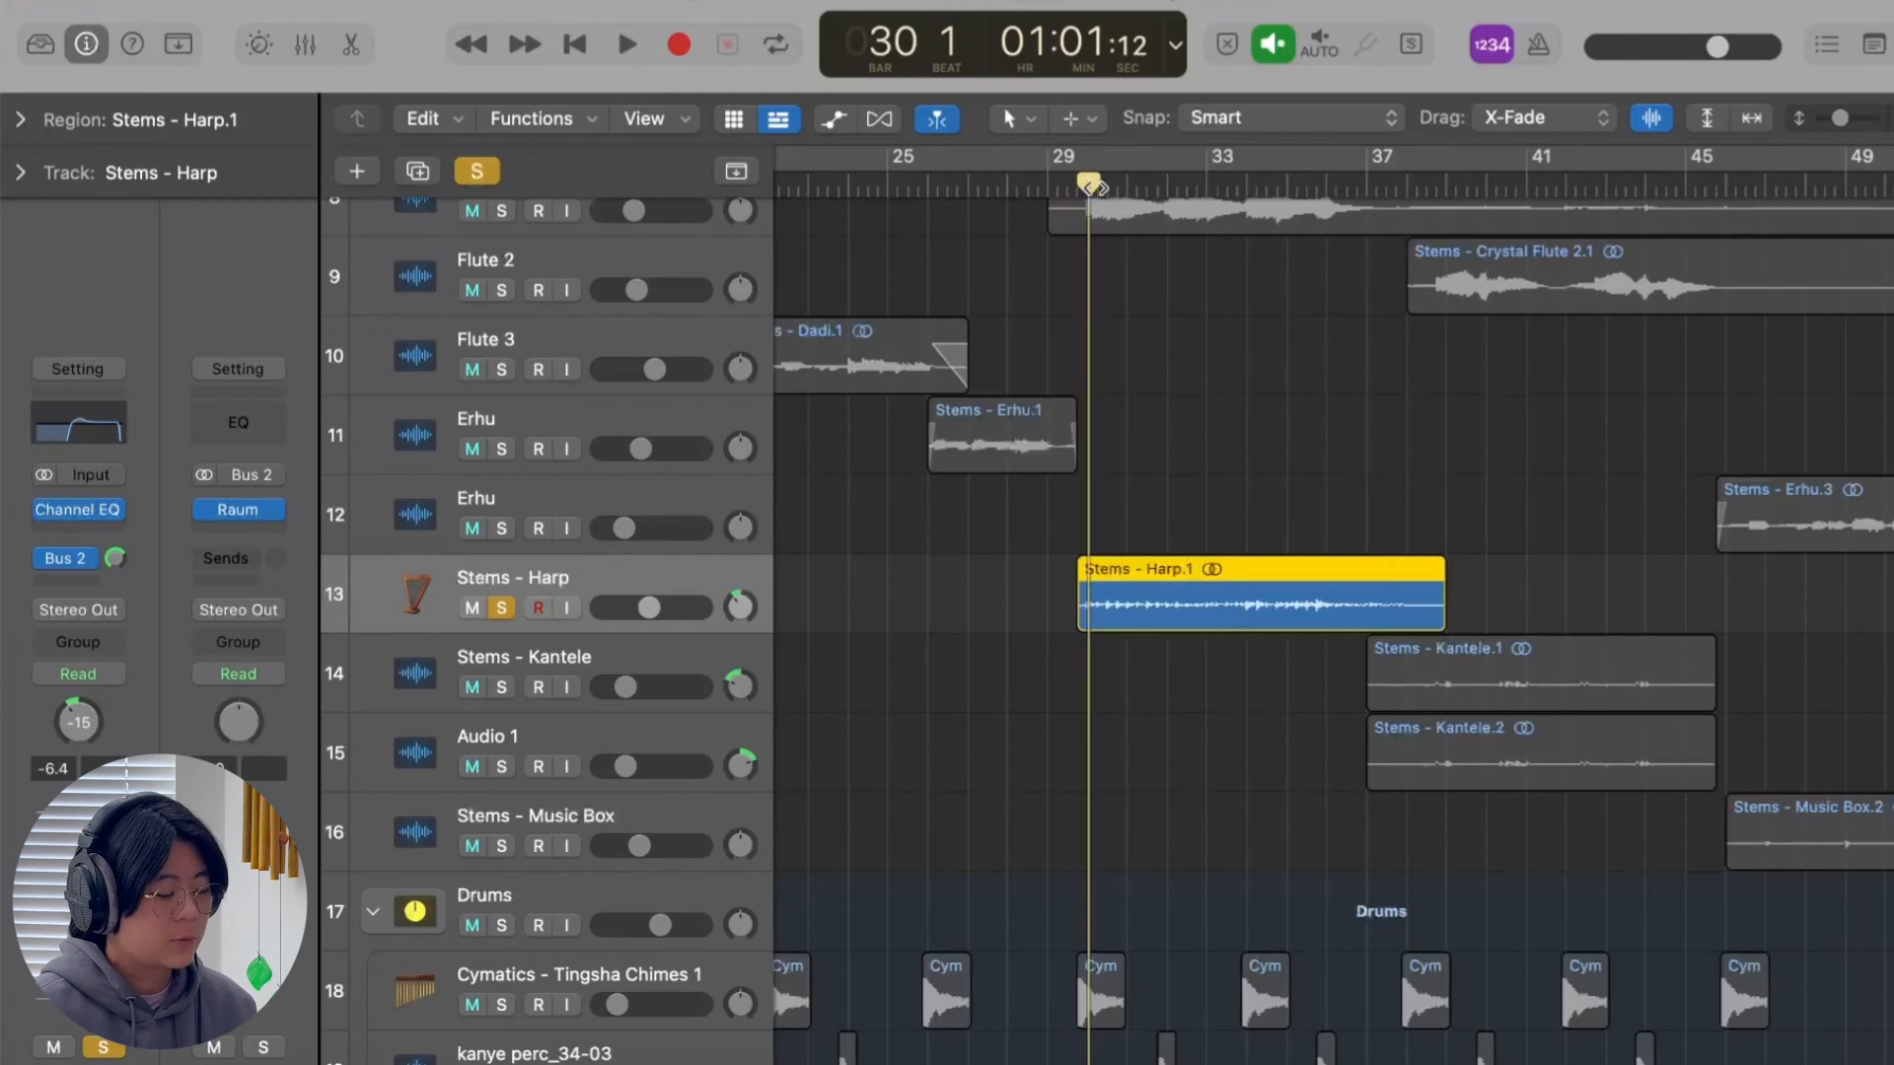
Play the soloed harp part from bar 30, and clear the solo to hear it in the full mix.
{"action": "key", "text": "space"}
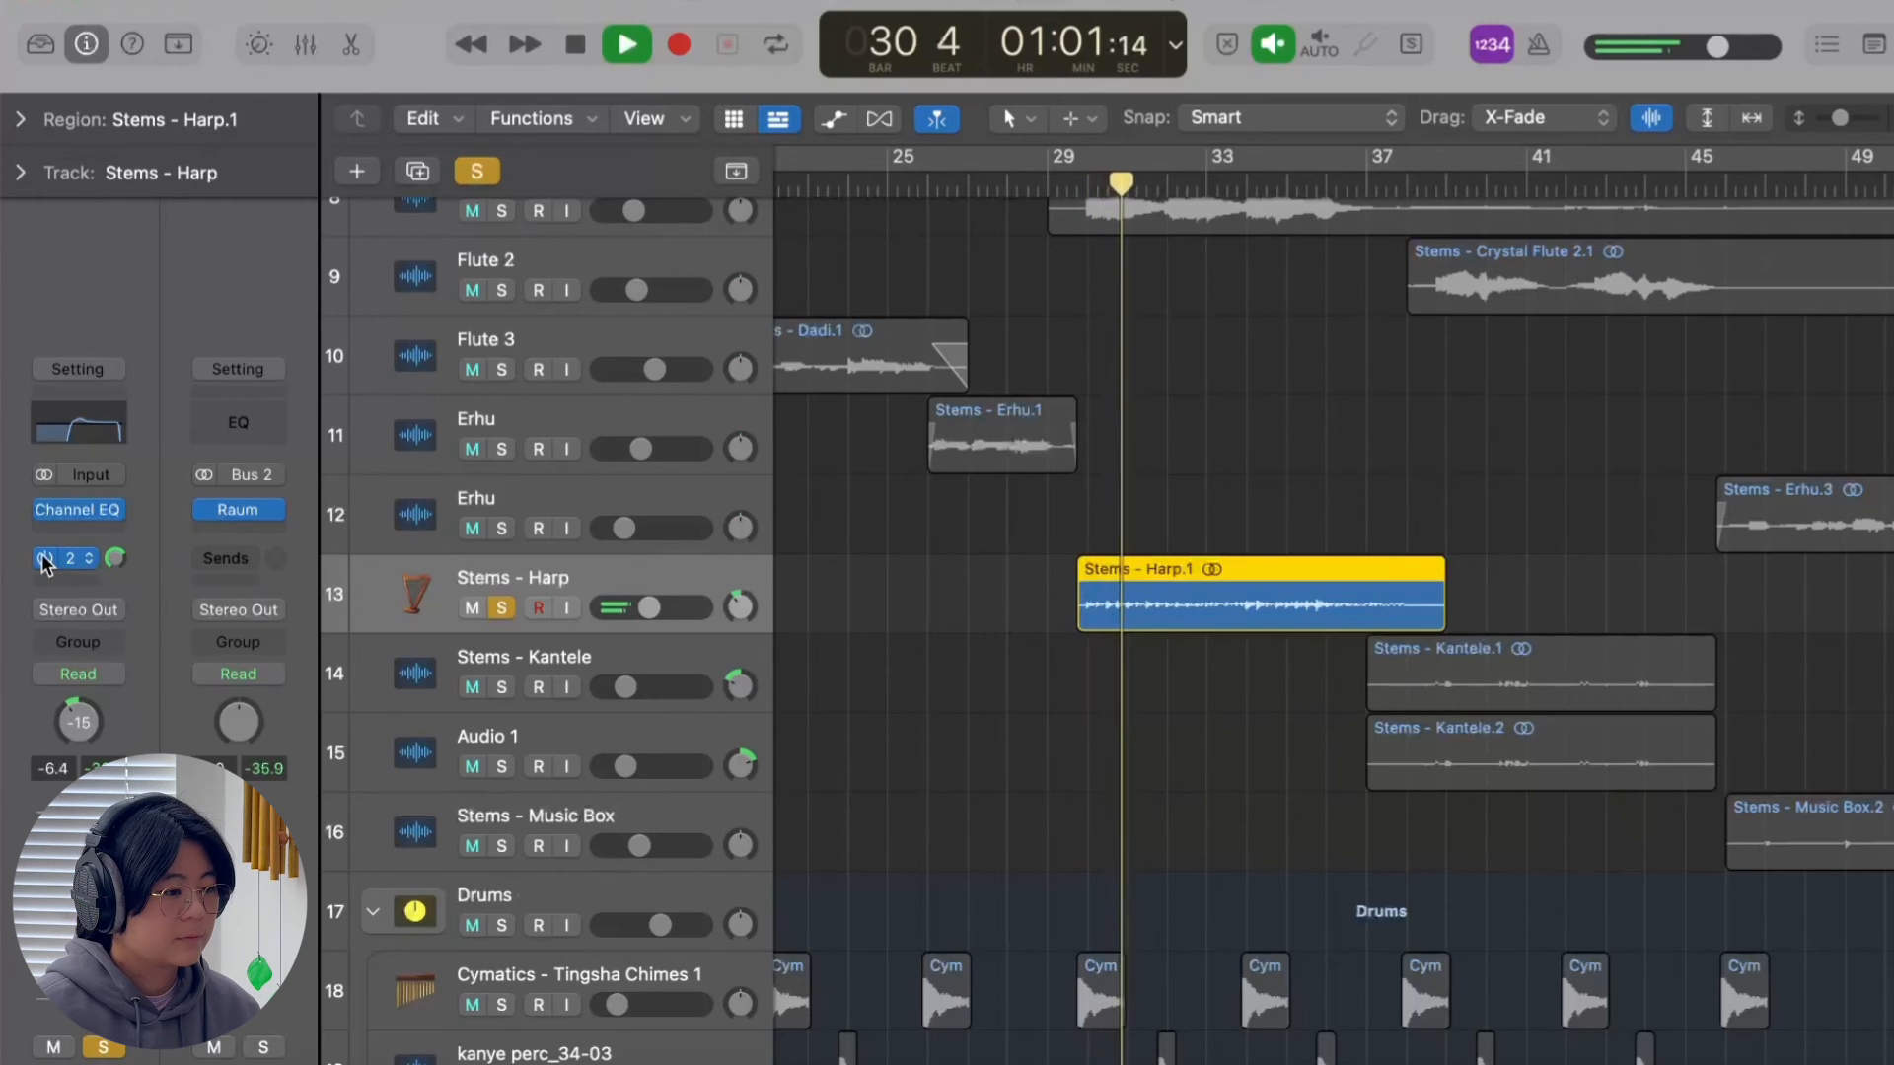
{"action": "mouse_move", "coordinate": [45, 513]}
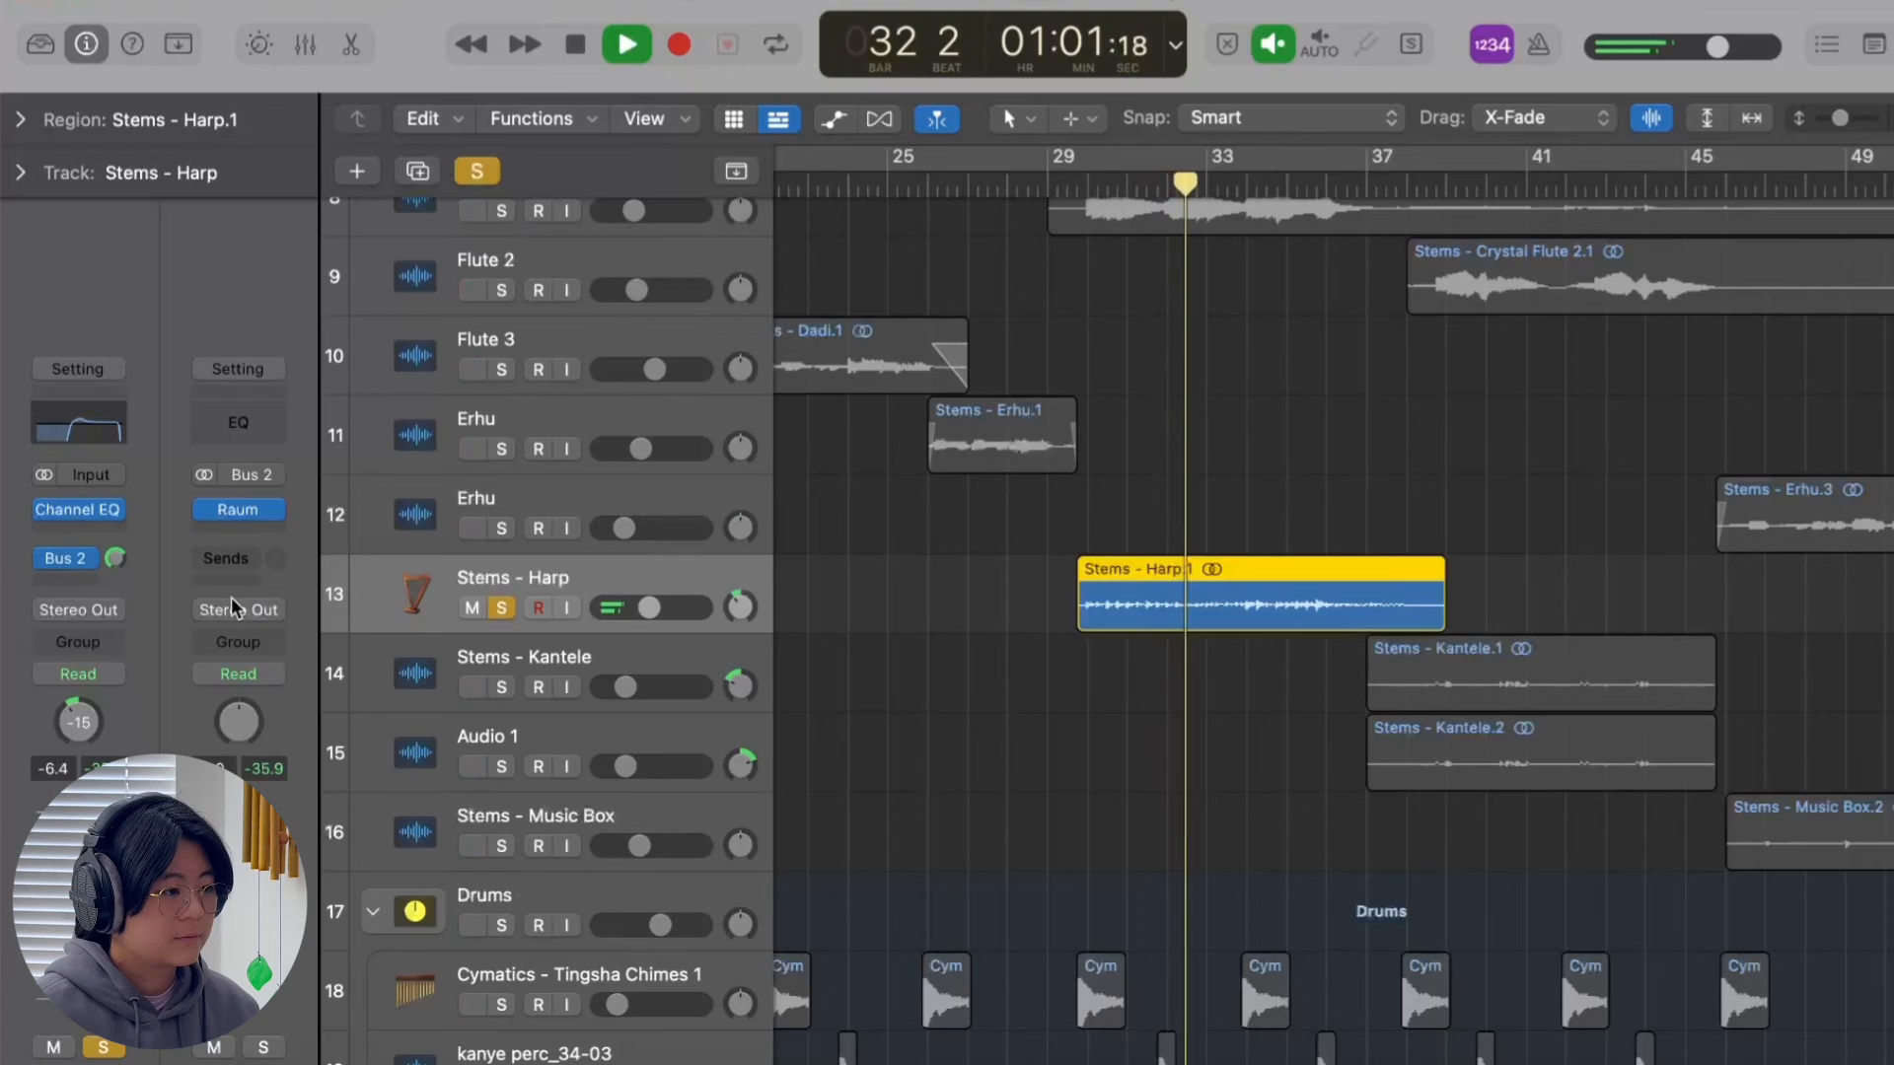
{"action": "left_click", "coordinate": [477, 171]}
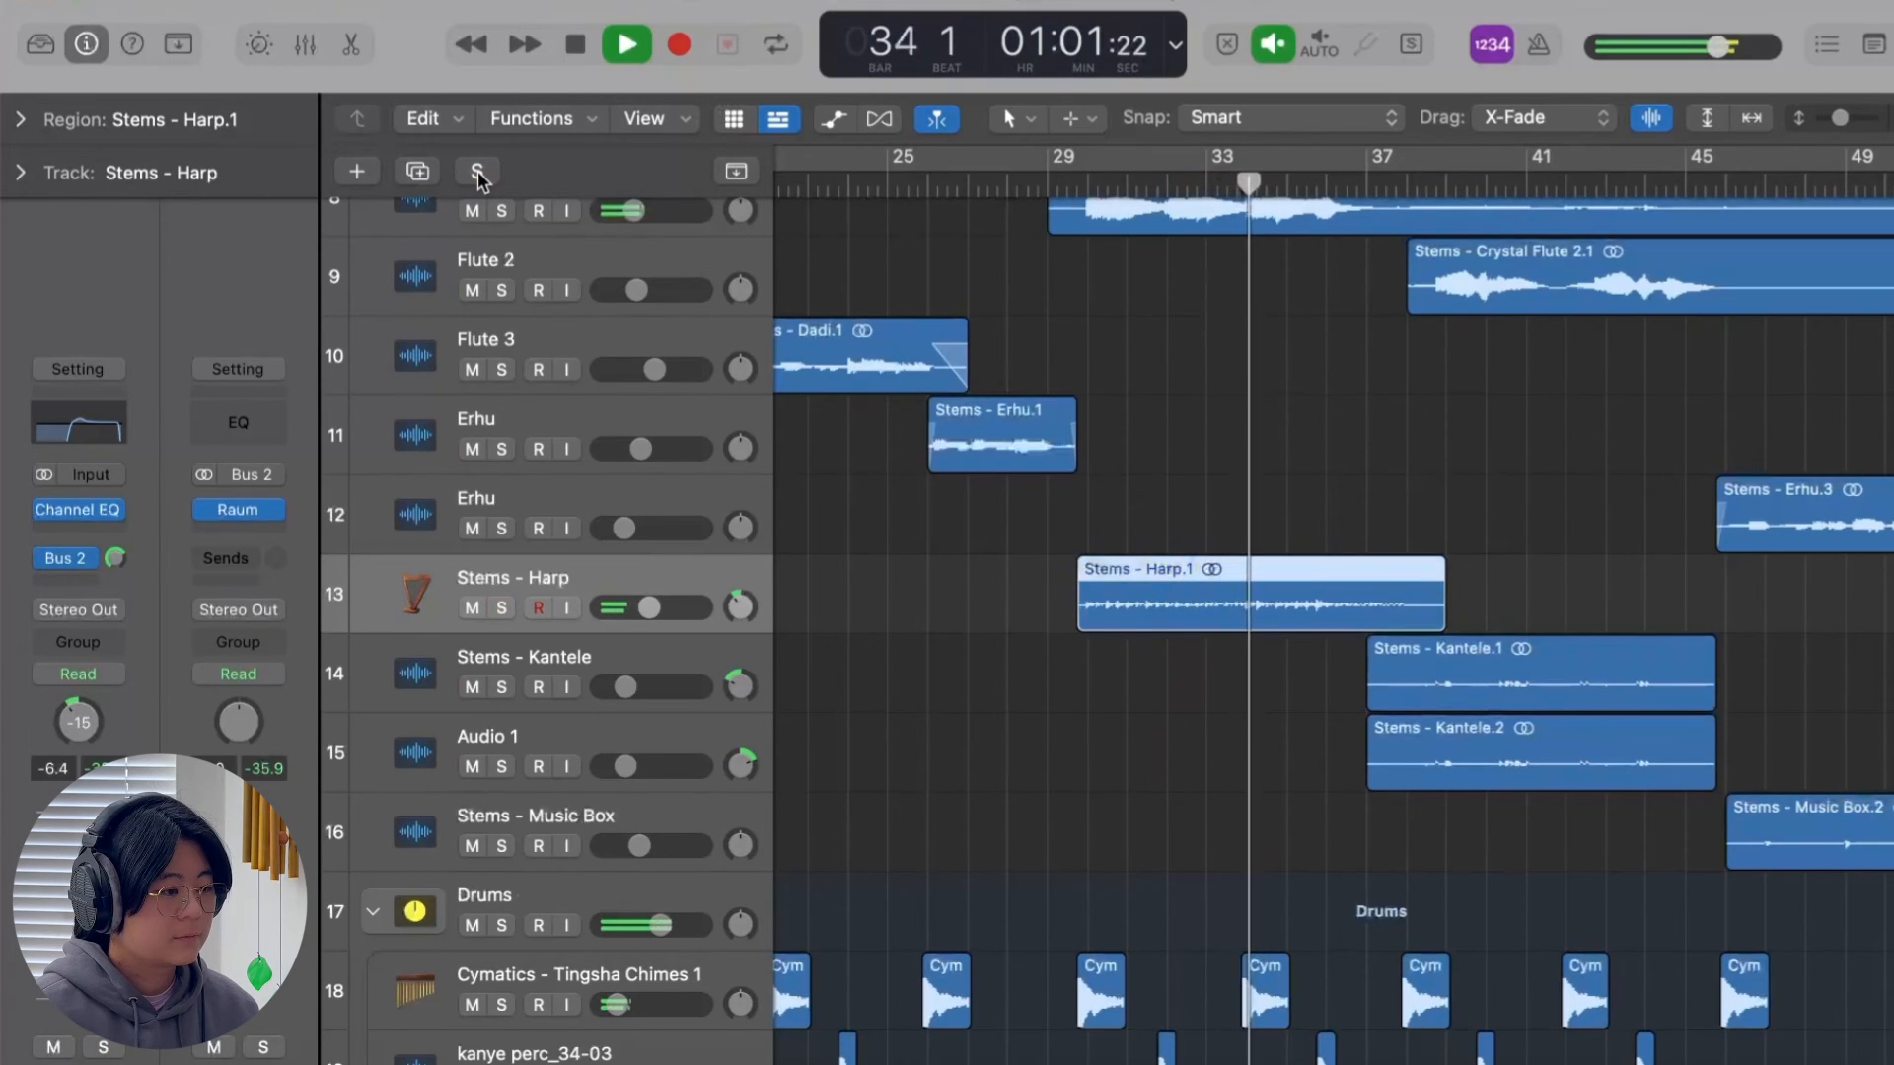
{"action": "key", "text": "space"}
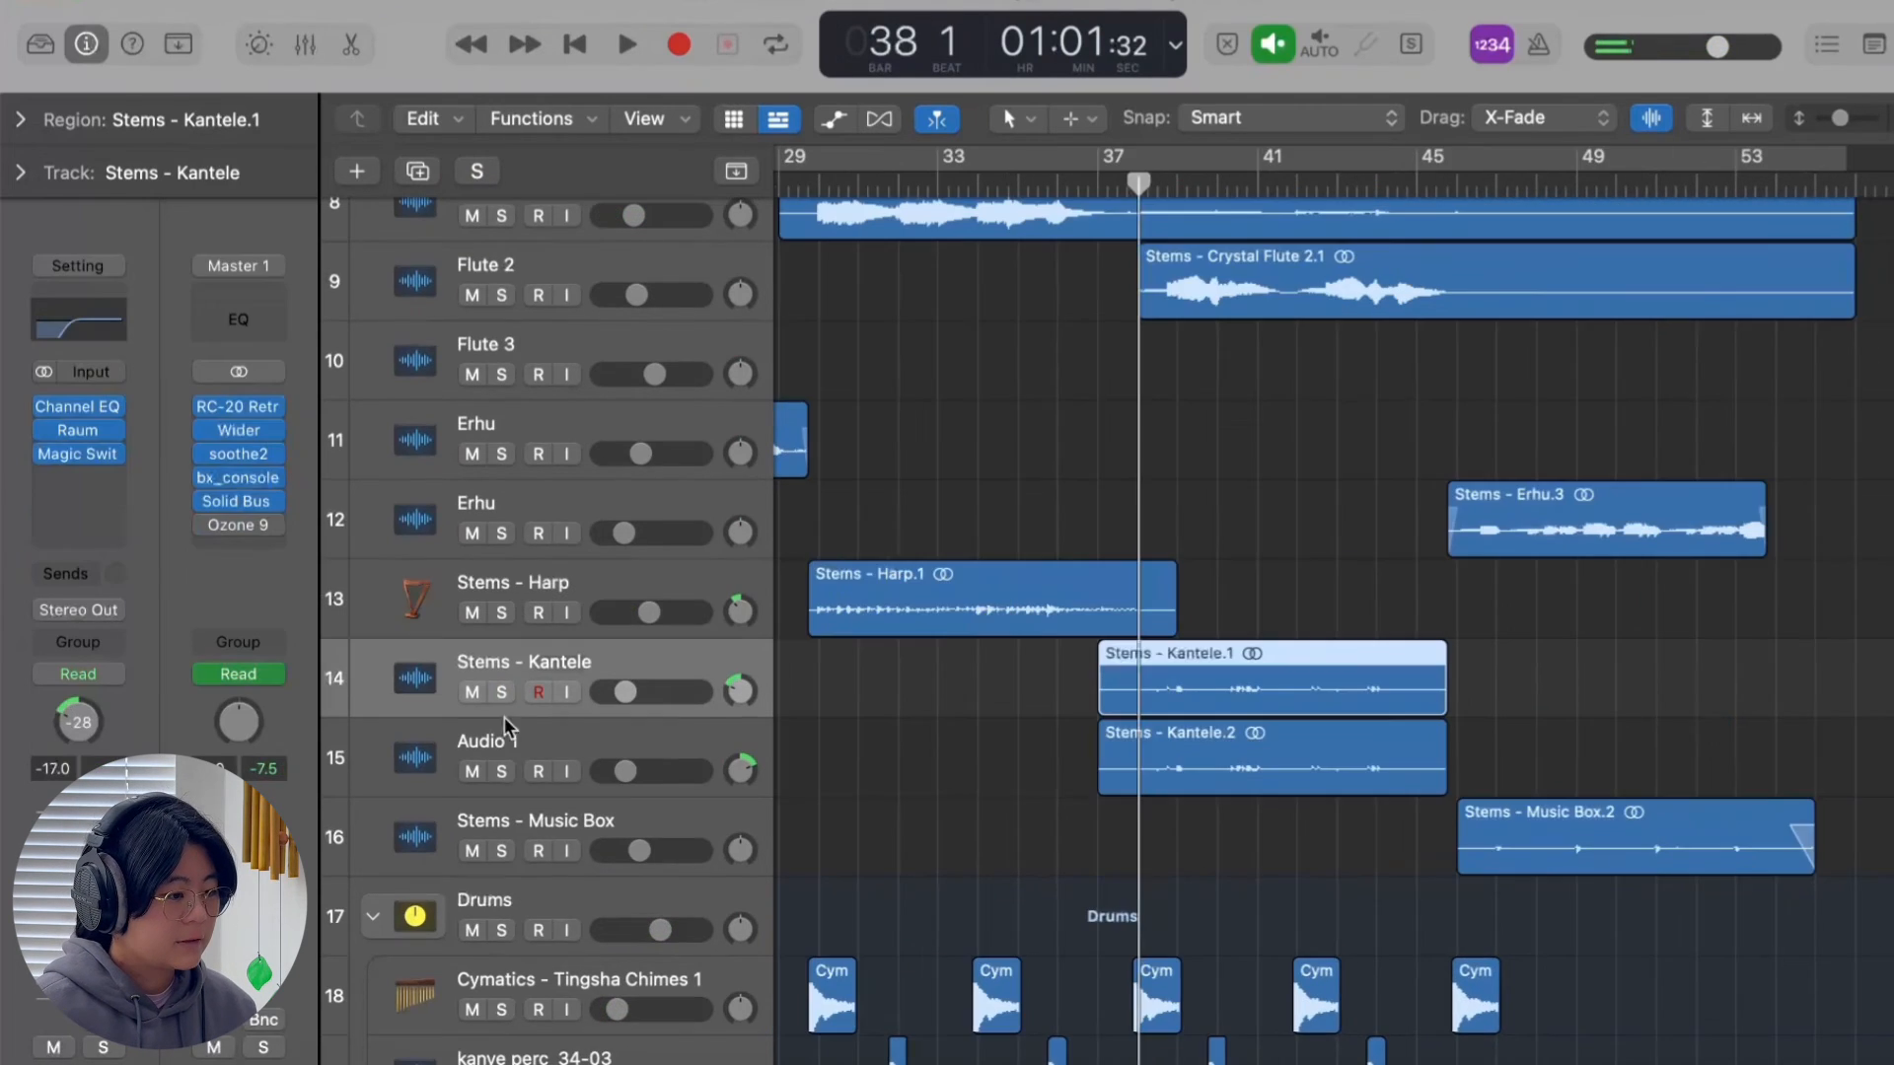
Solo the Stems - Kantele and Audio 1 tracks, and rename Audio 1 as Stems - Kantele 2.
{"action": "left_click", "coordinate": [501, 692]}
{"action": "left_click", "coordinate": [501, 771]}
{"action": "left_click", "coordinate": [556, 748]}
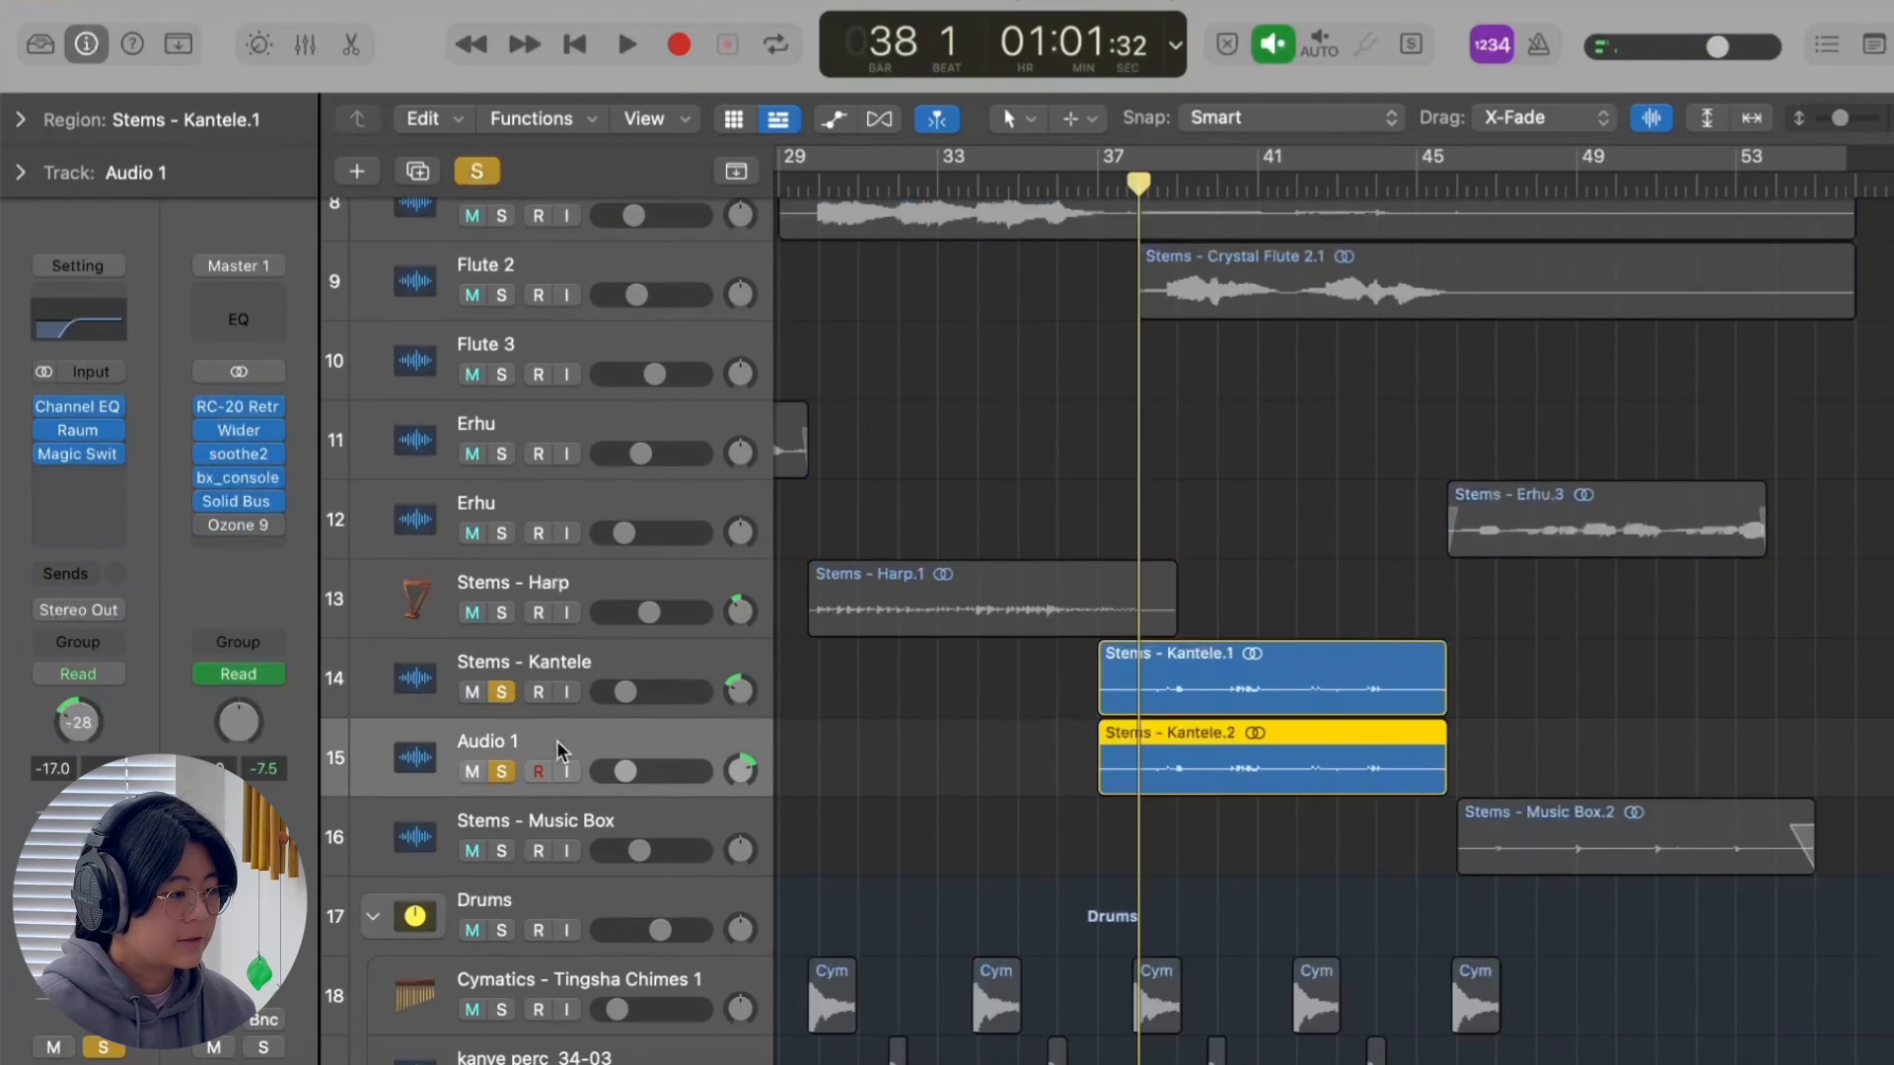
{"action": "left_click", "coordinate": [590, 662]}
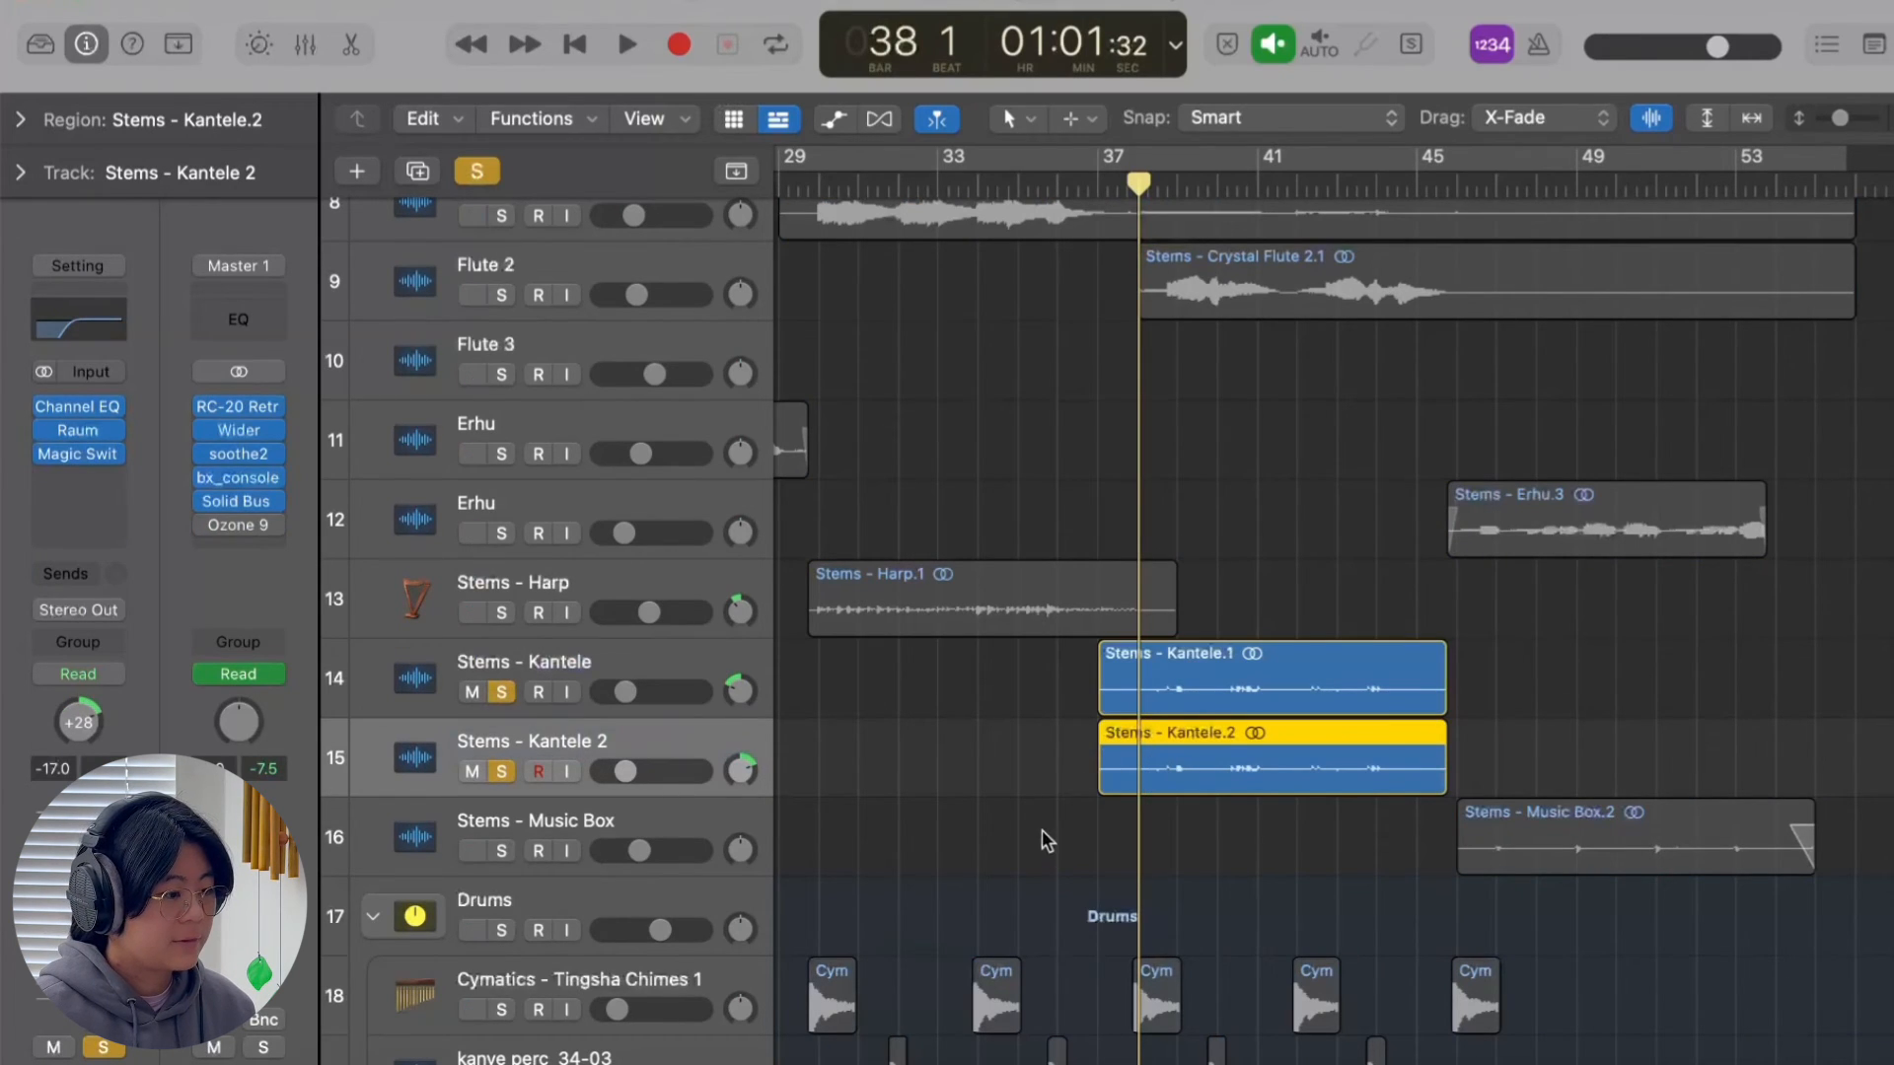
Compare the channel strips of the two kantele tracks and review the Magic Switch mix on Stems - Kantele 2.
{"action": "left_click", "coordinate": [671, 666]}
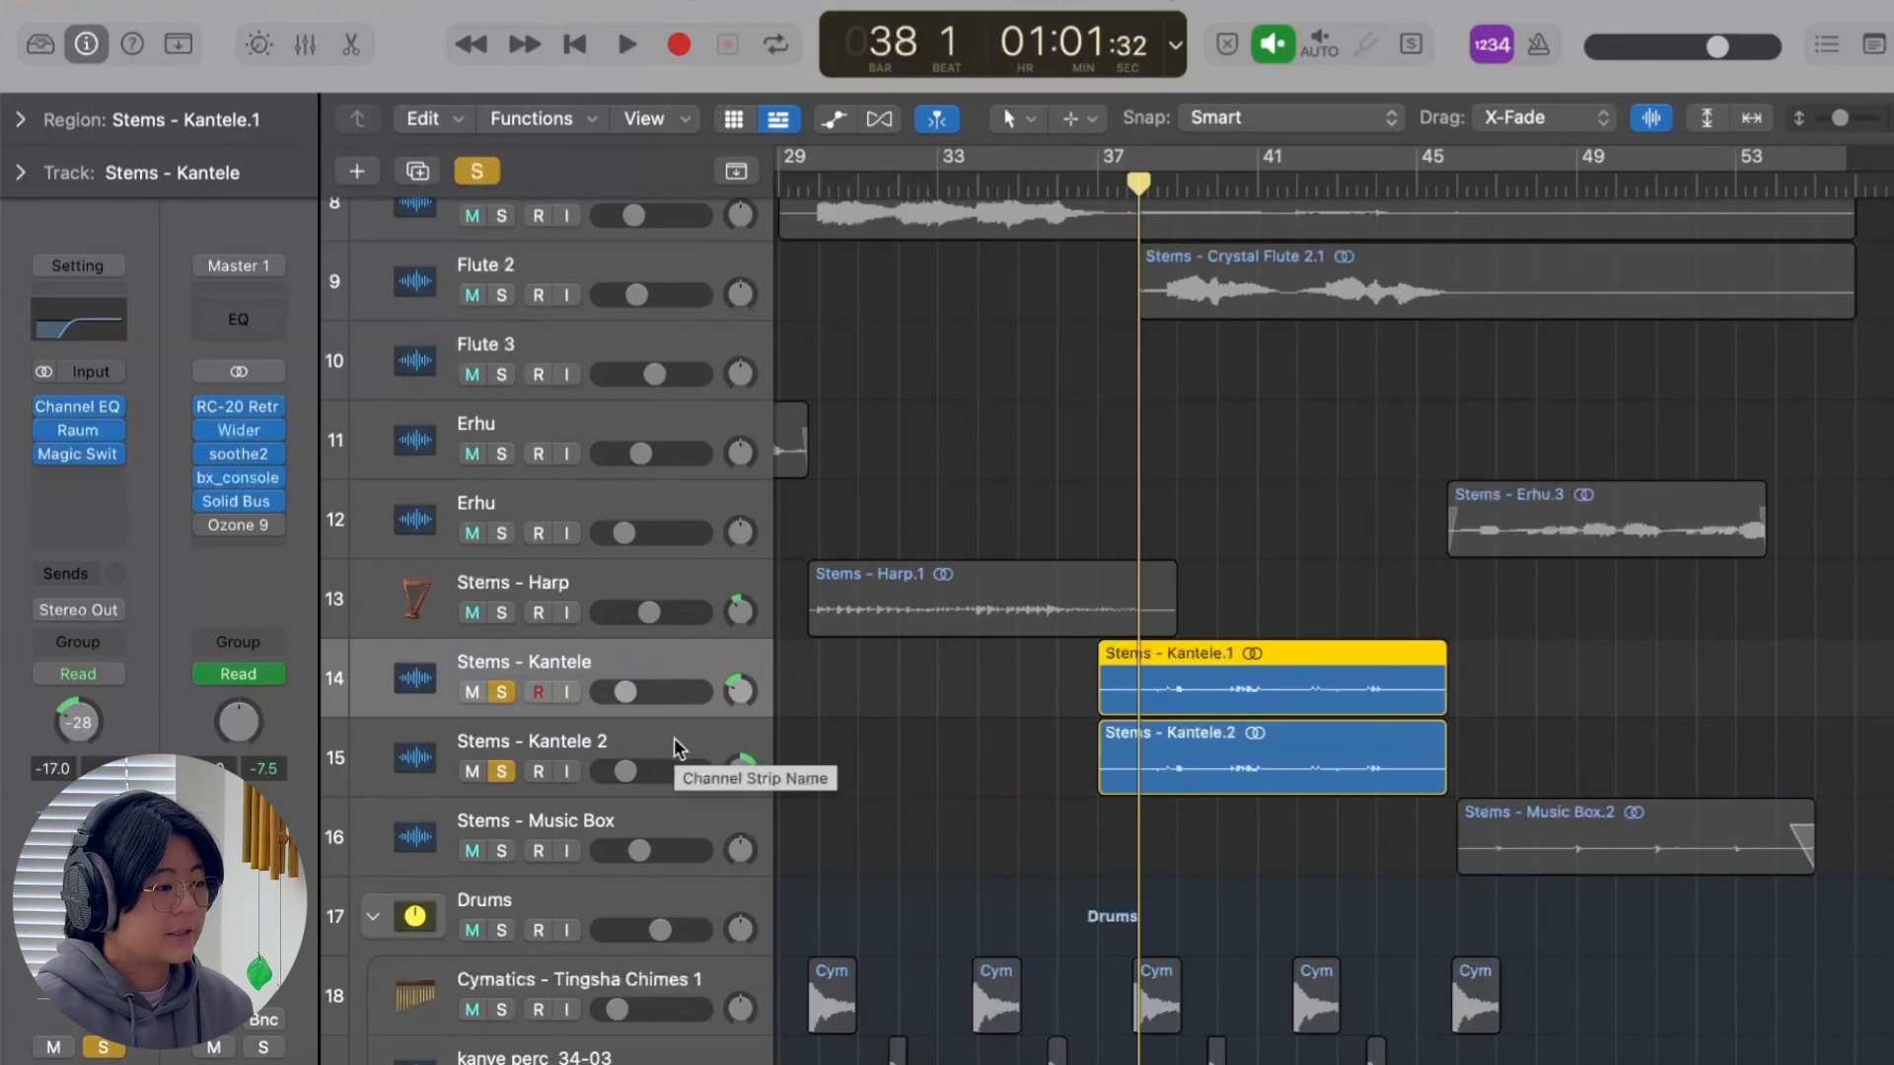
{"action": "left_click", "coordinate": [673, 738]}
{"action": "left_click", "coordinate": [81, 452]}
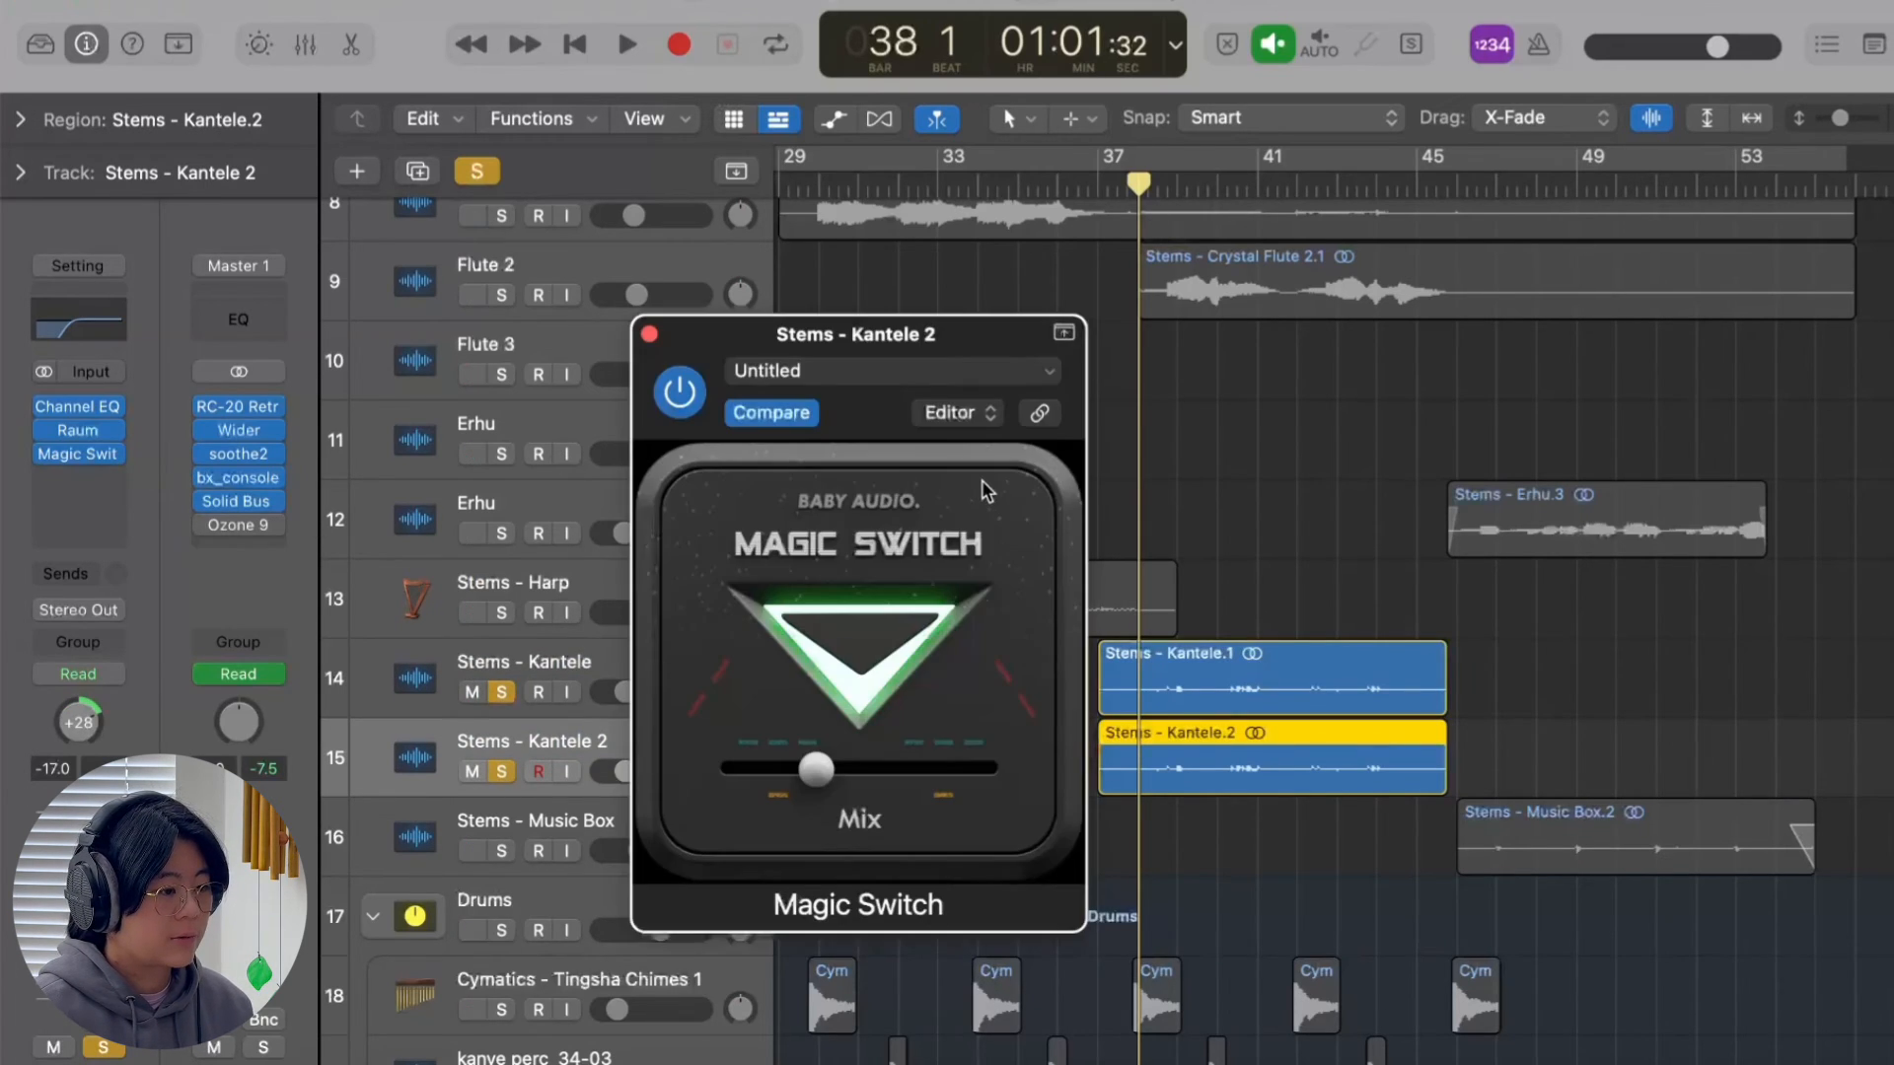
{"action": "left_click", "coordinate": [649, 334]}
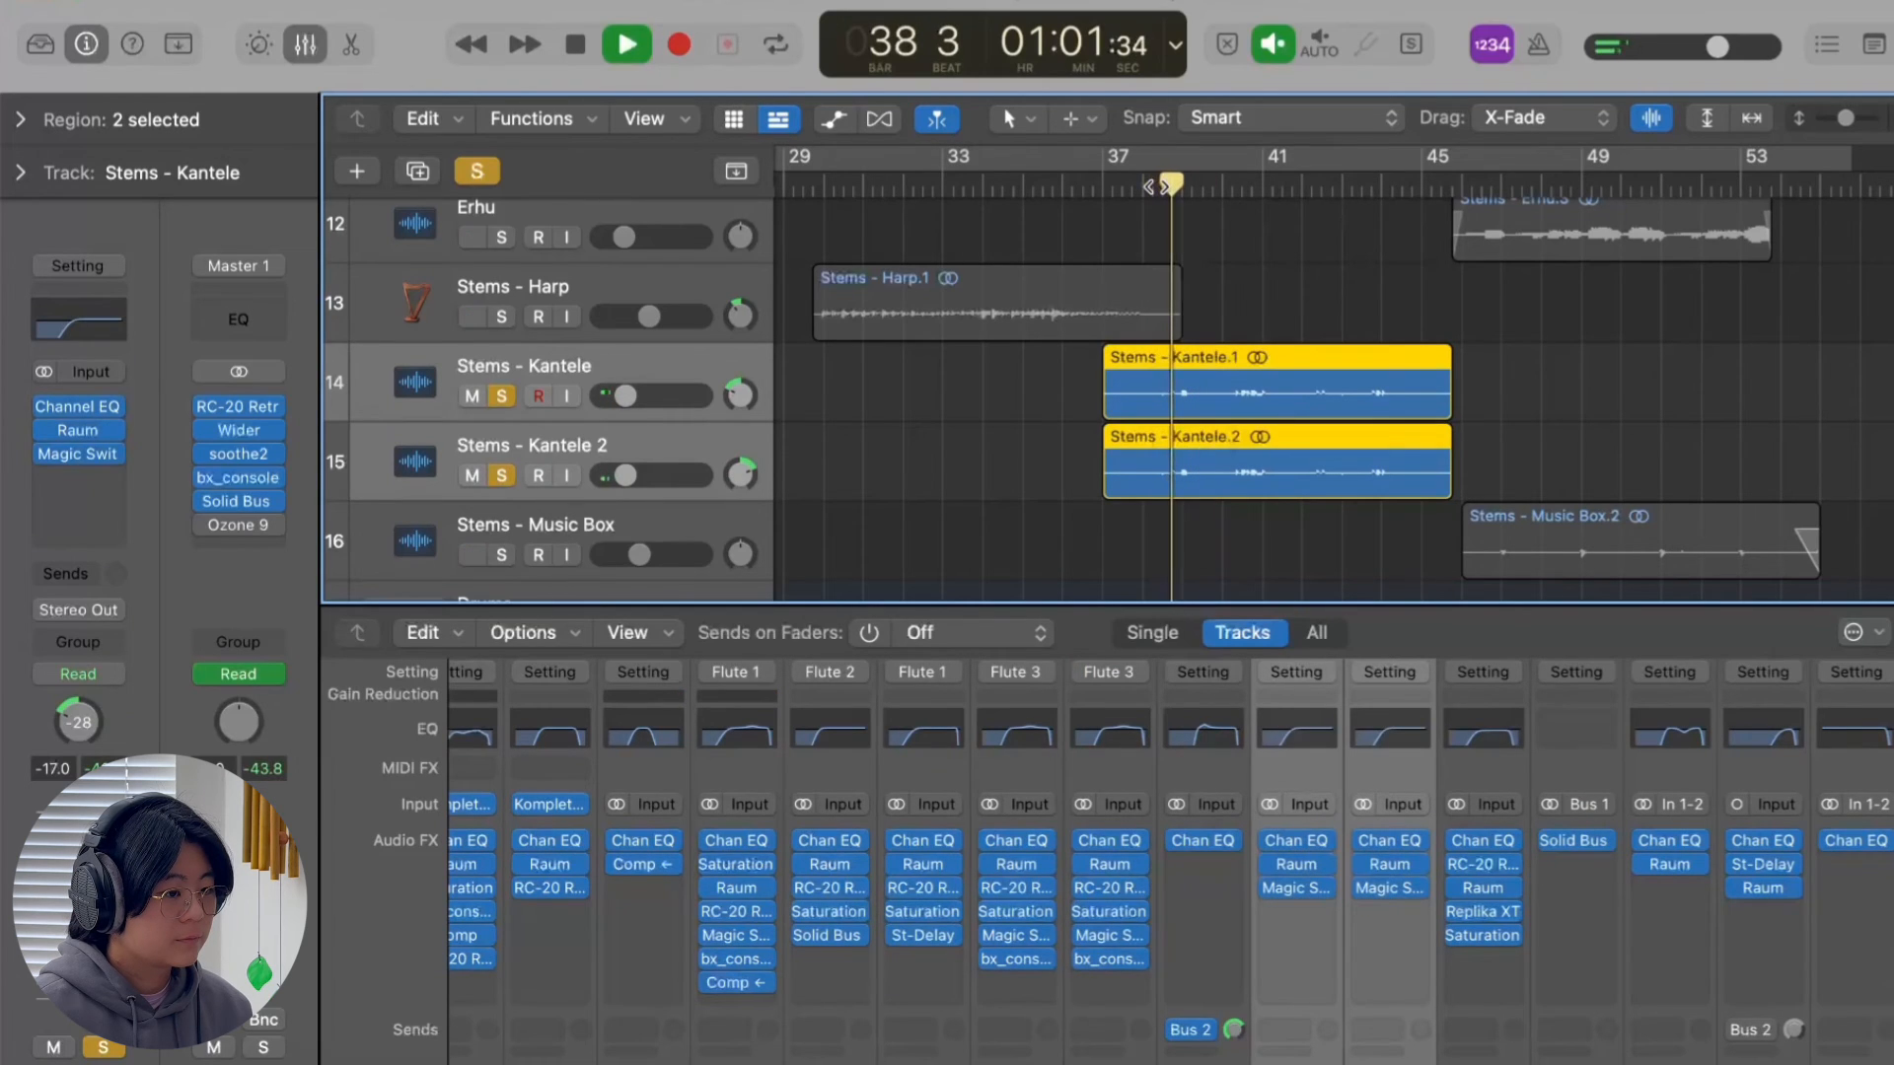
Stop the kantele playback, hide the mixer and clear the solo on both kantele tracks.
{"action": "key", "text": "space"}
{"action": "key", "text": "x"}
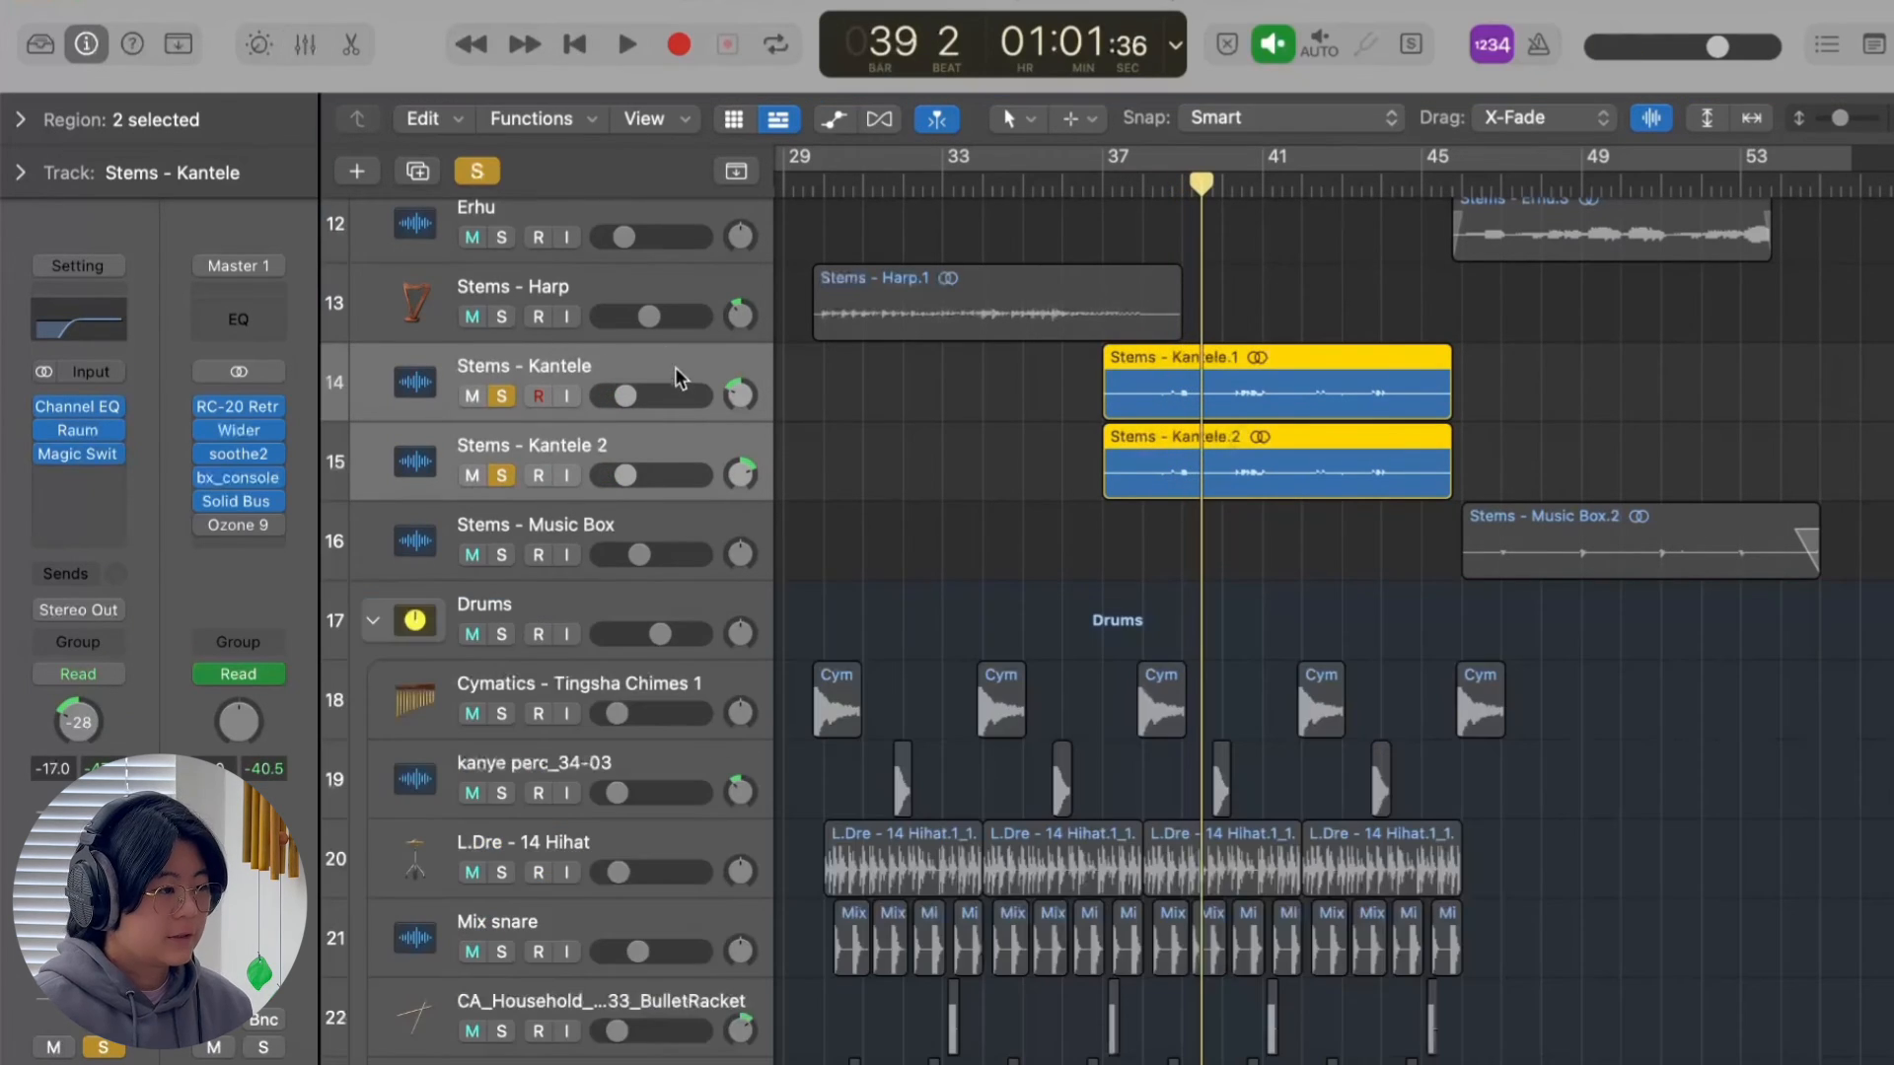
{"action": "left_click", "coordinate": [476, 170]}
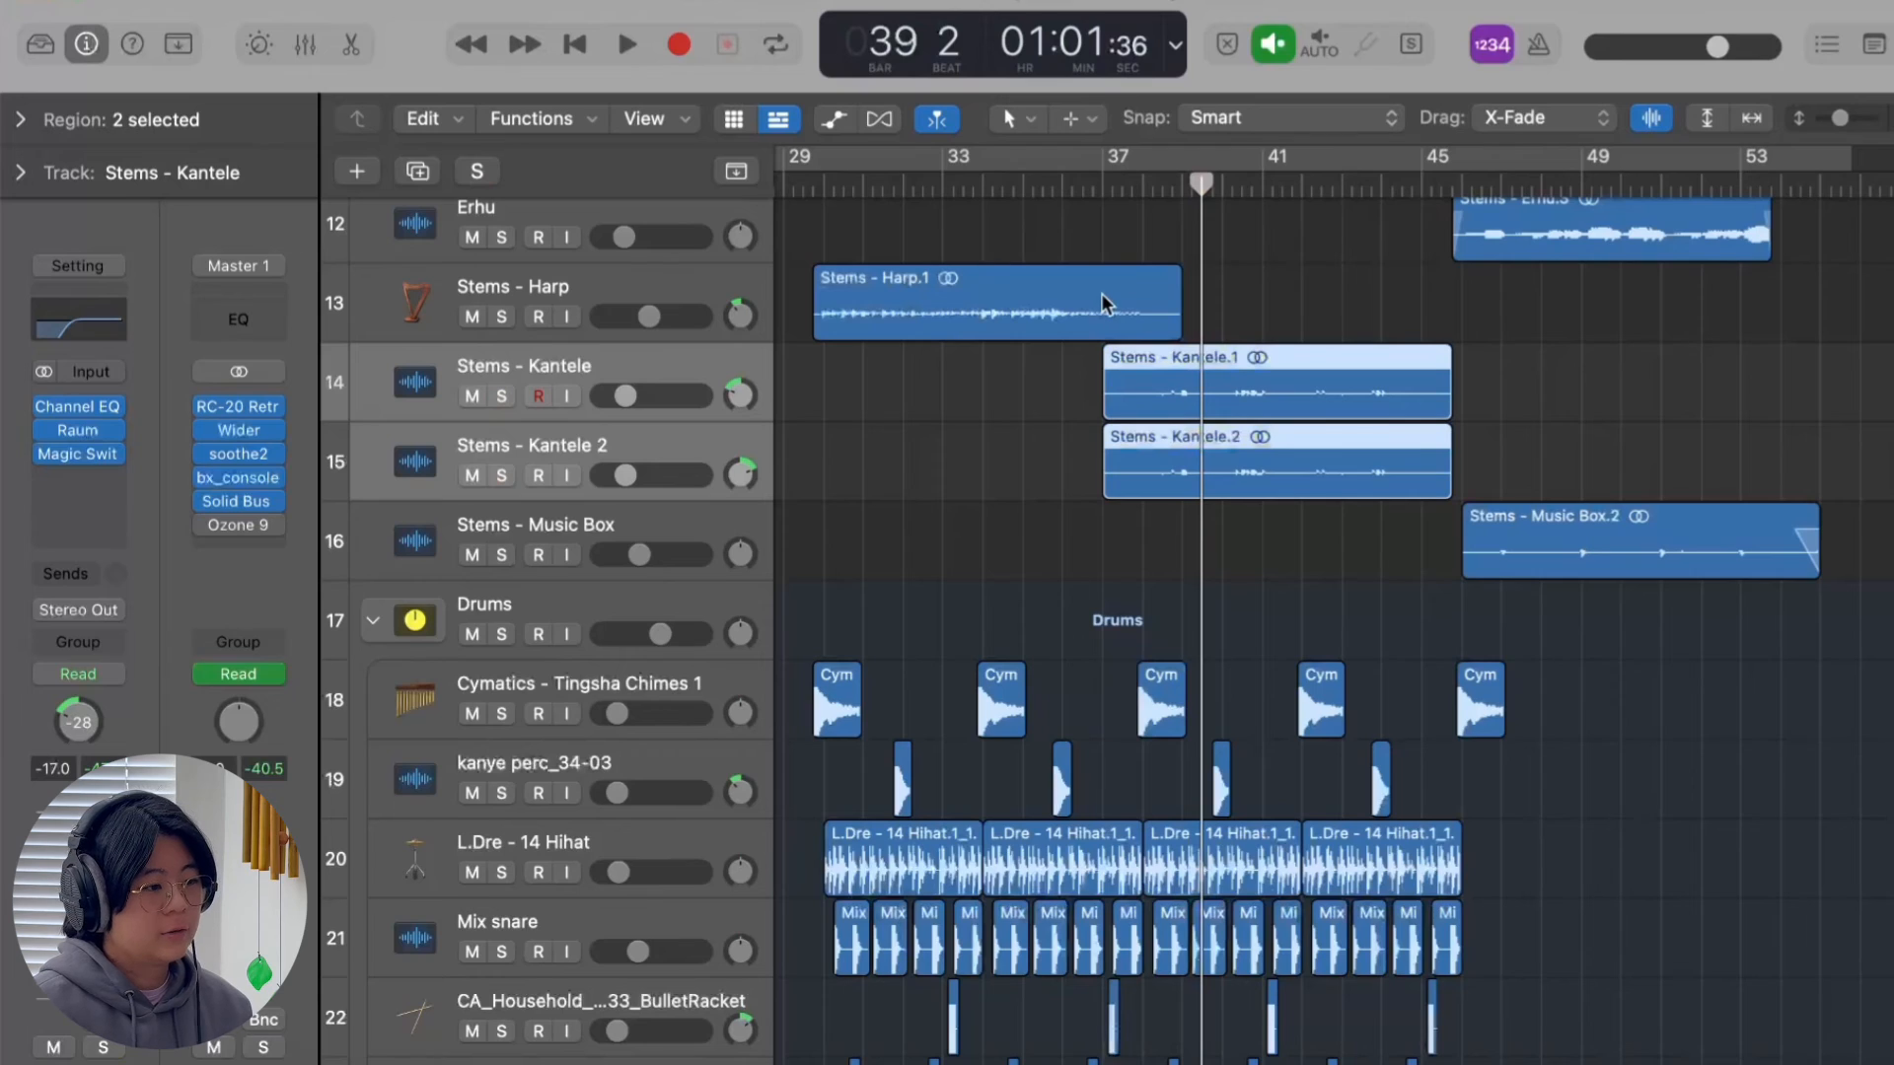
Play the full mix from bar 37 to hear the two kantele tracks in context.
{"action": "left_click", "coordinate": [1119, 185]}
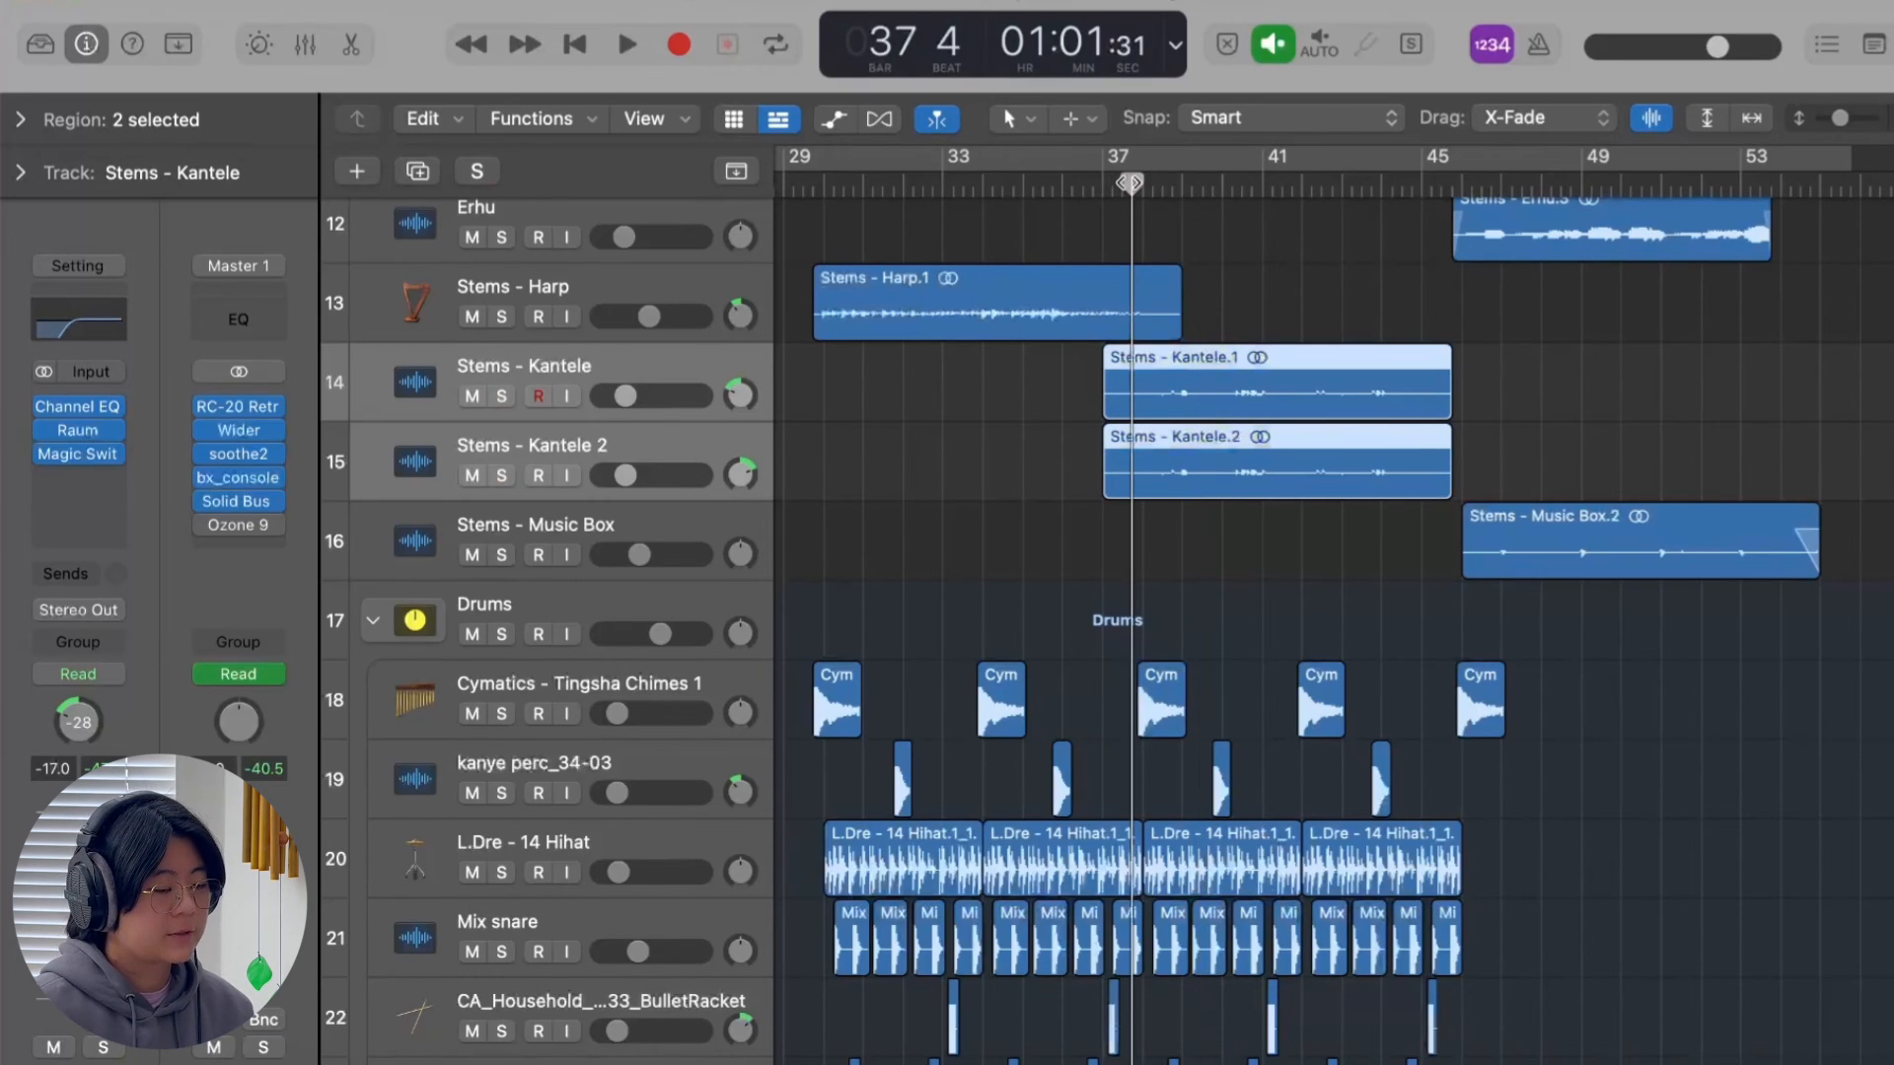
{"action": "key", "text": "space"}
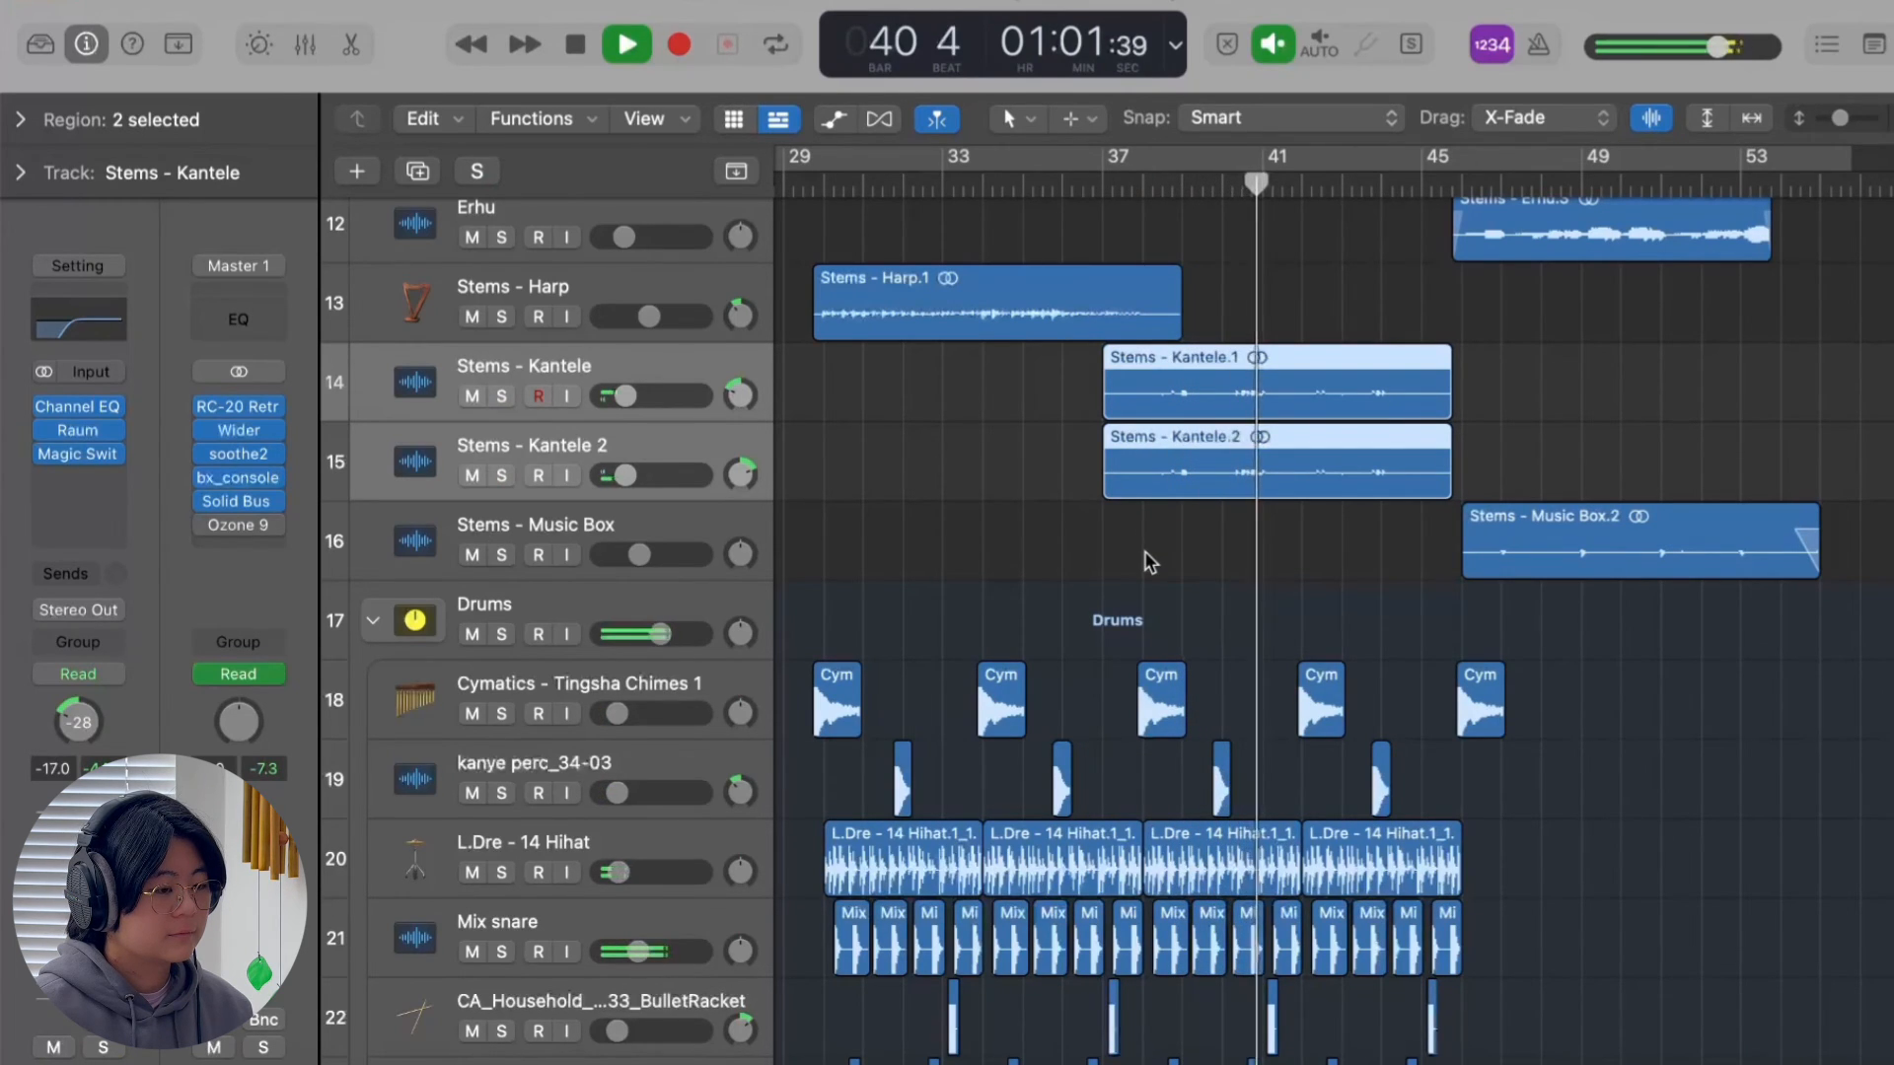
{"action": "key", "text": "space"}
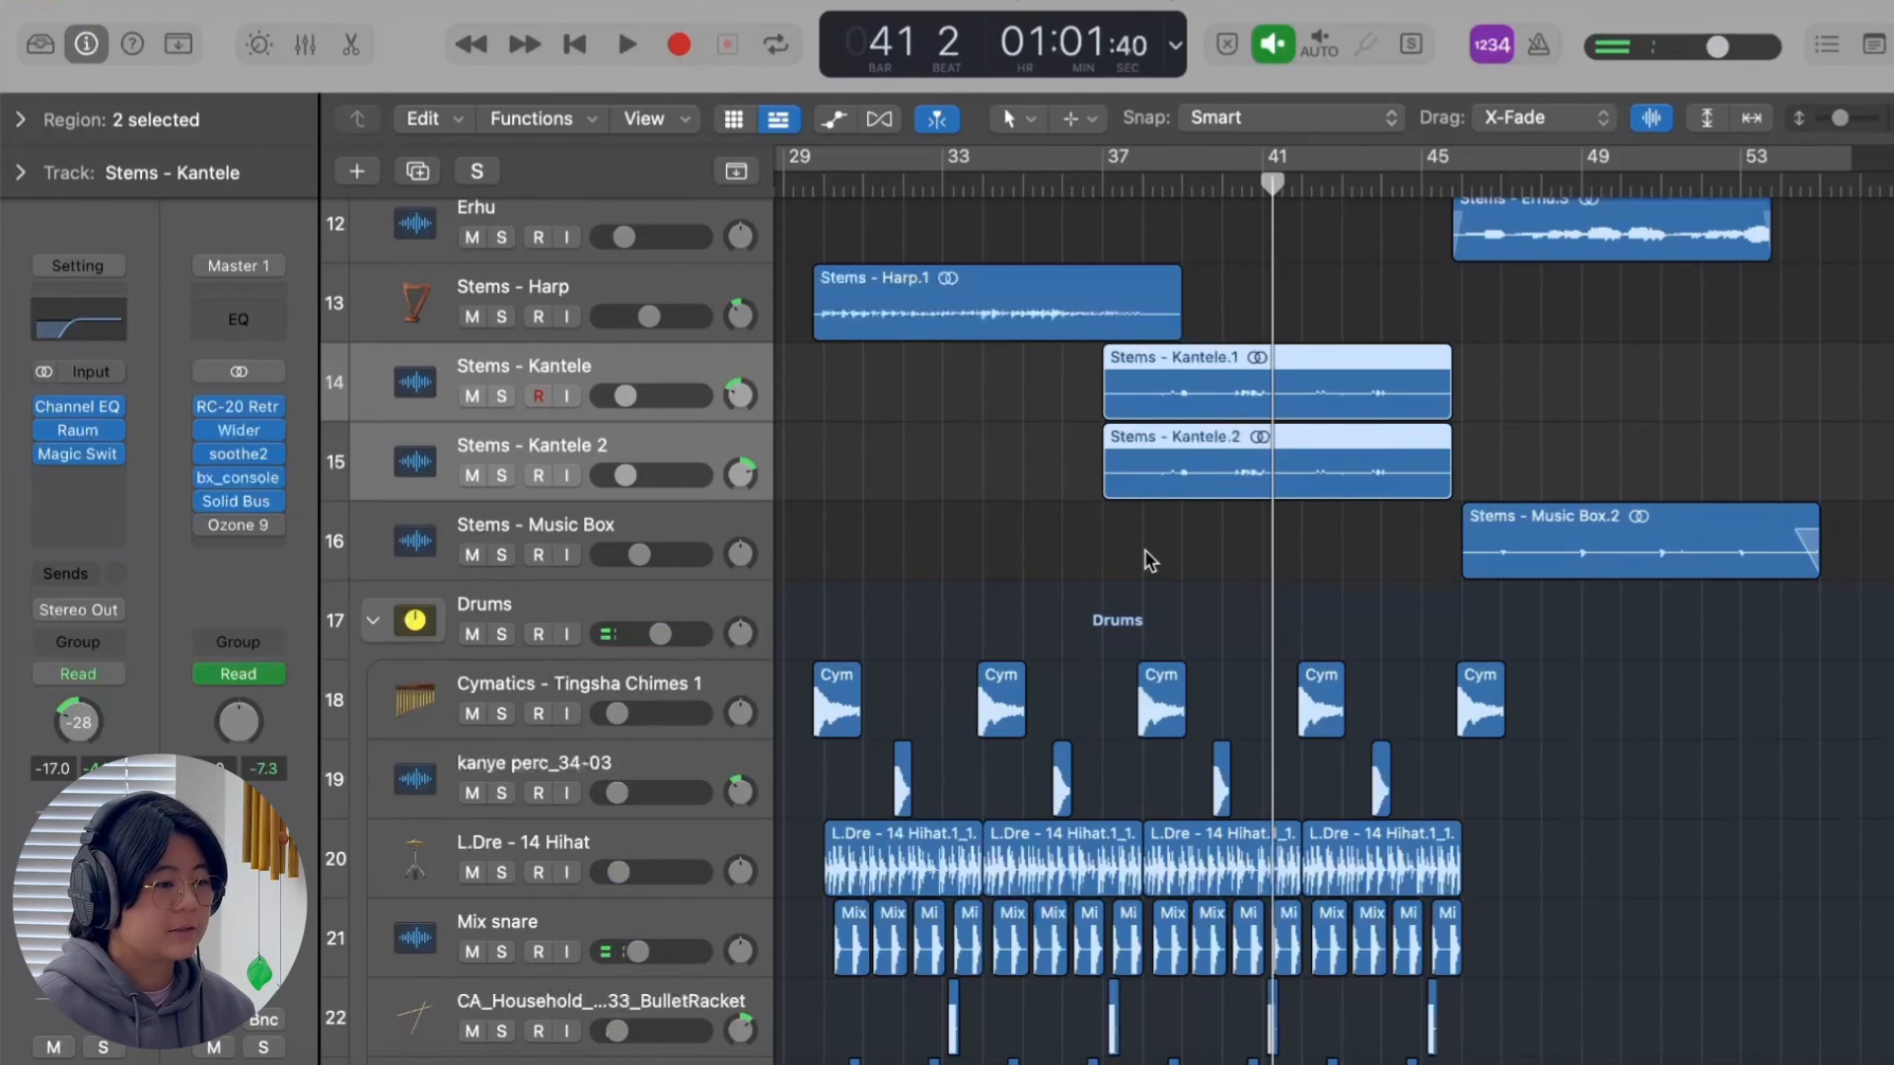
Solo the Stems - Music Box track, bypass all its plug-ins and play the dry sound from bar 47.
{"action": "scroll", "coordinate": [1145, 550], "scroll_direction": "up", "scroll_amount": 6}
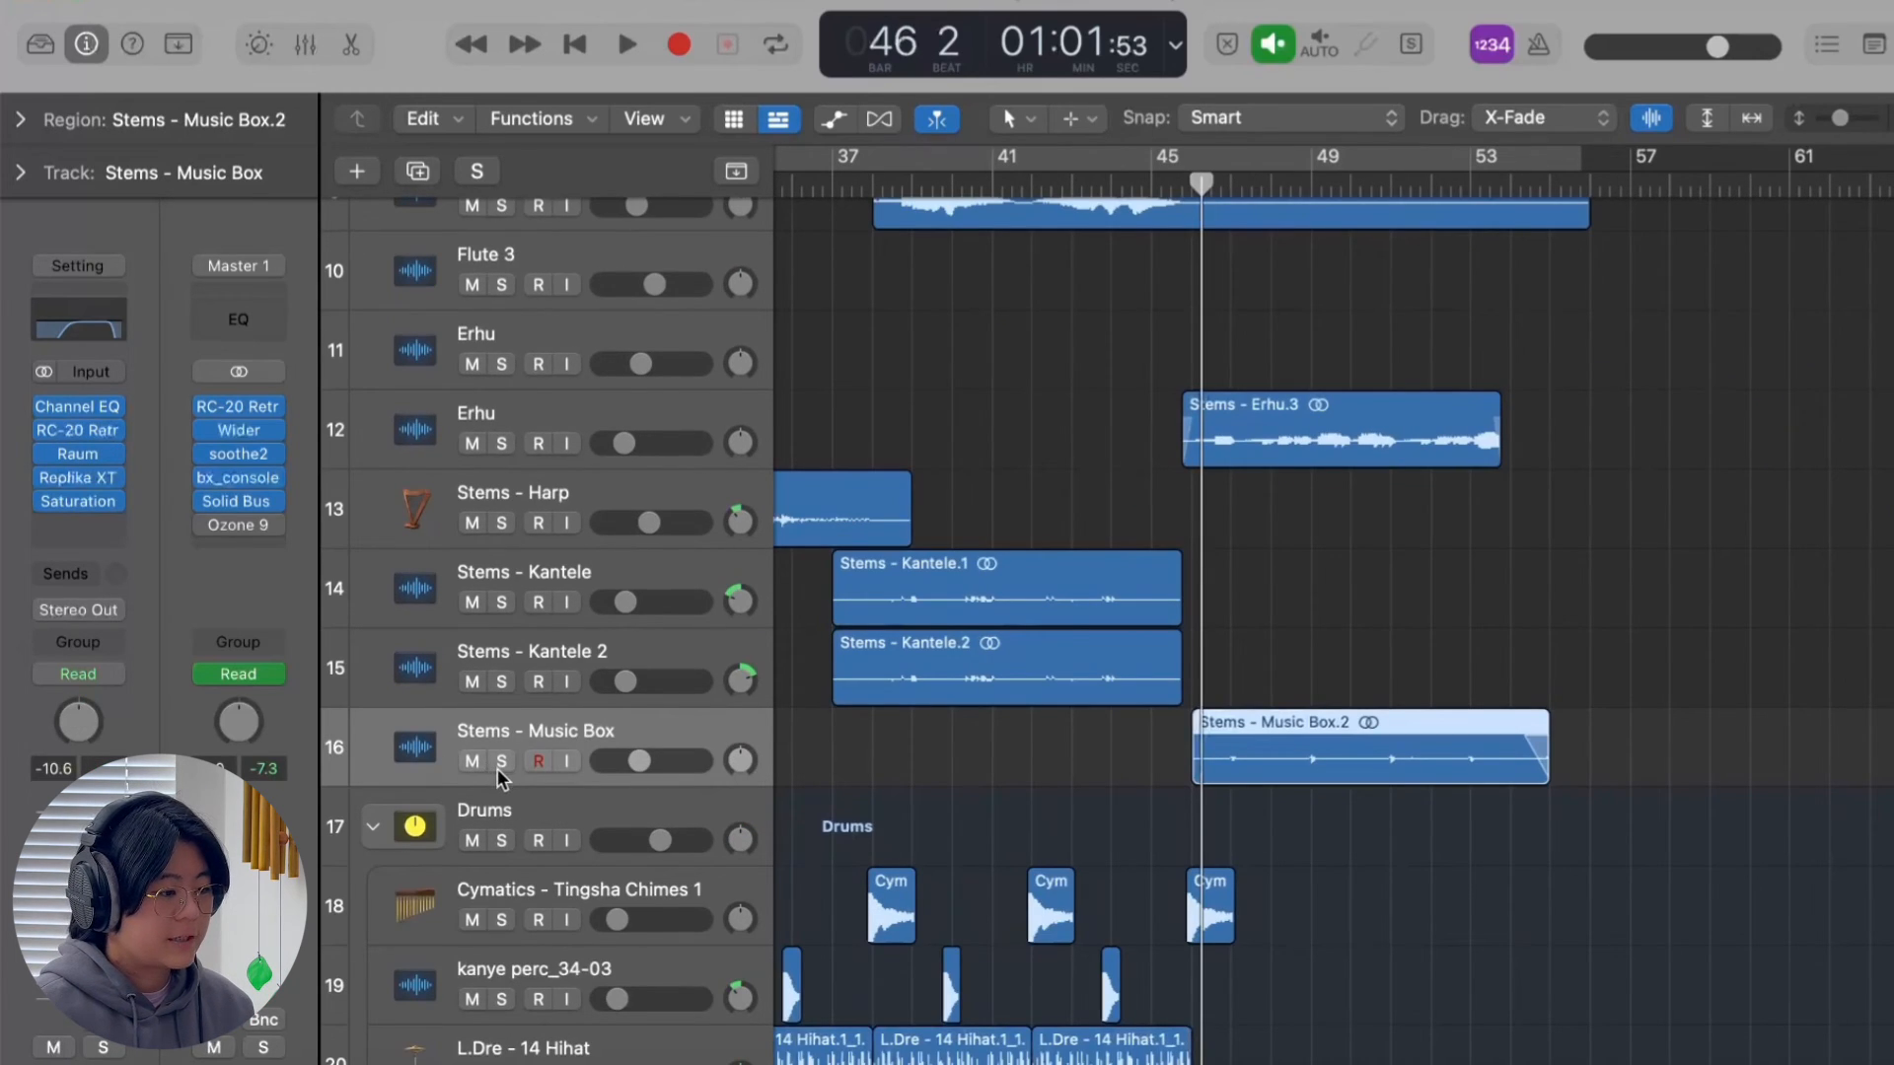
{"action": "left_click", "coordinate": [499, 761]}
{"action": "scroll", "coordinate": [1217, 719], "scroll_direction": "down", "scroll_amount": 1}
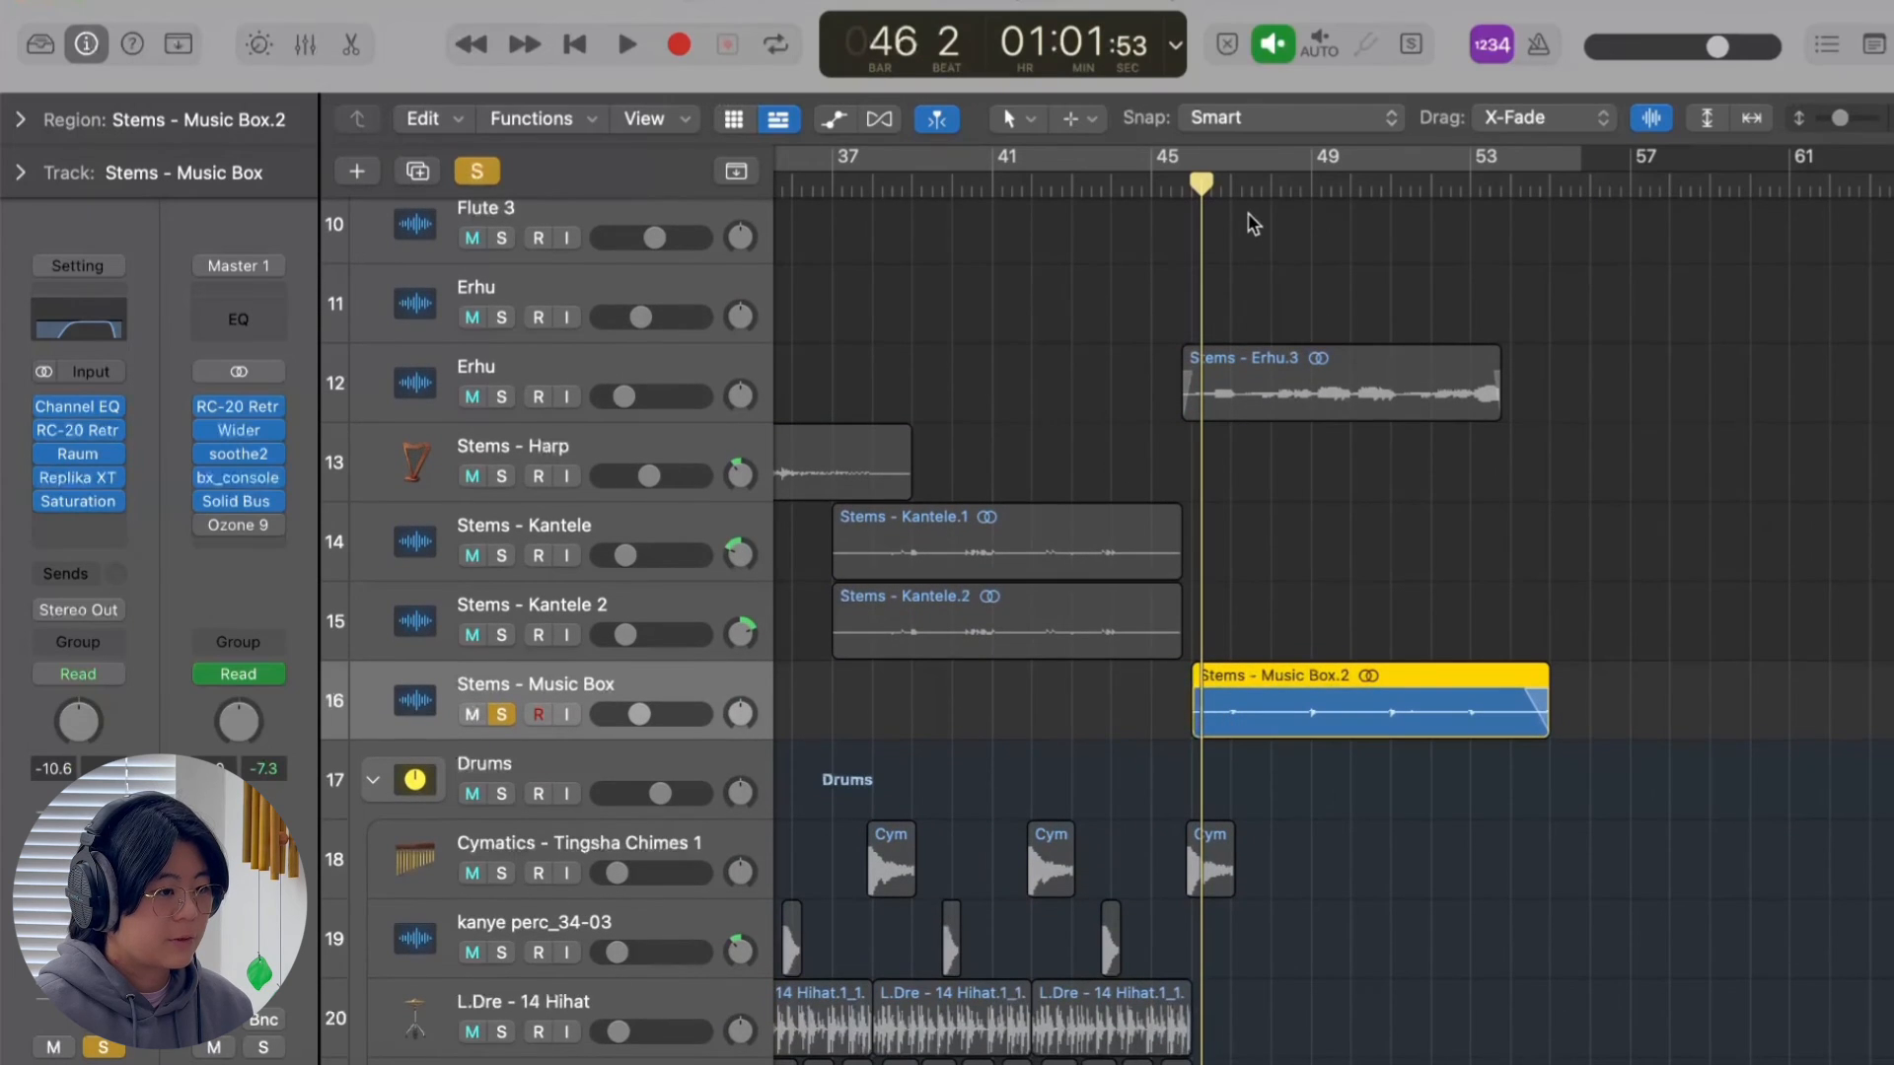
{"action": "left_click", "coordinate": [1230, 189]}
{"action": "left_click", "coordinate": [47, 430], "text": "alt"}
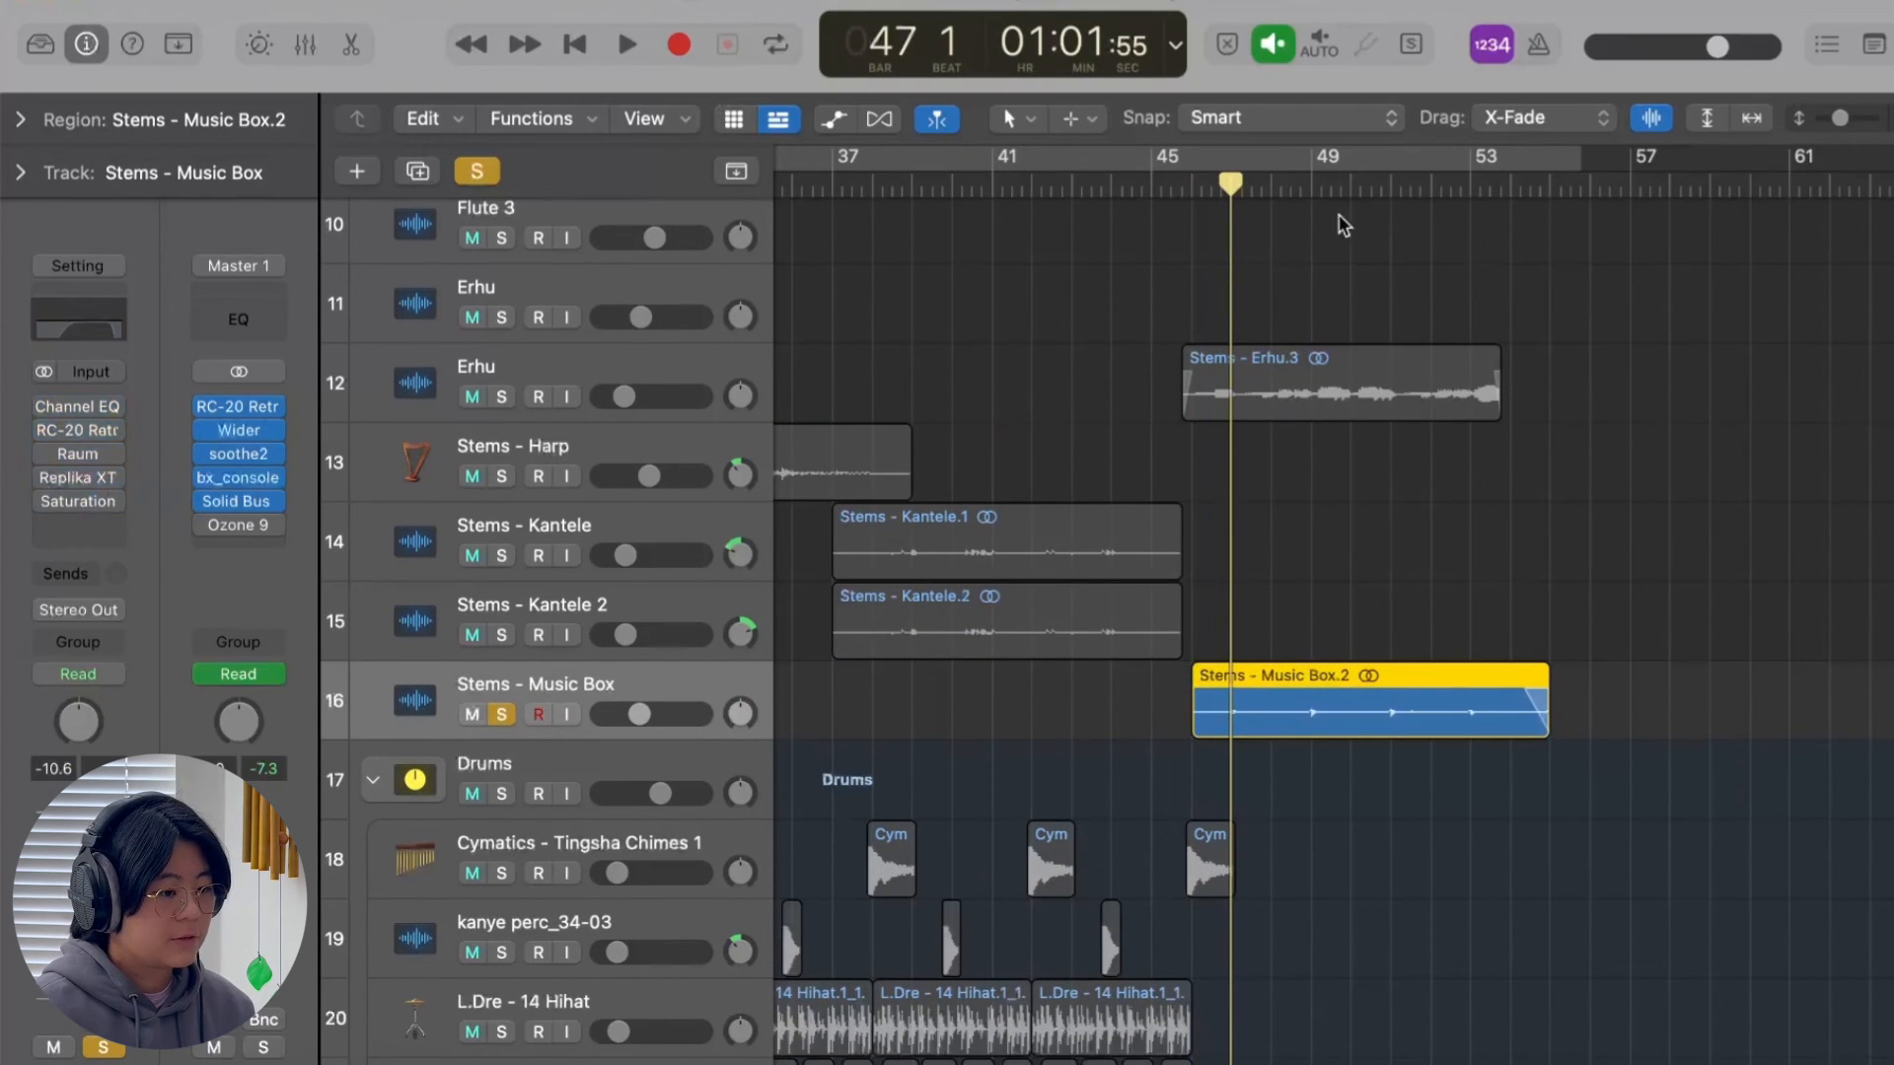
{"action": "key", "text": "super+Right"}
{"action": "key", "text": "space"}
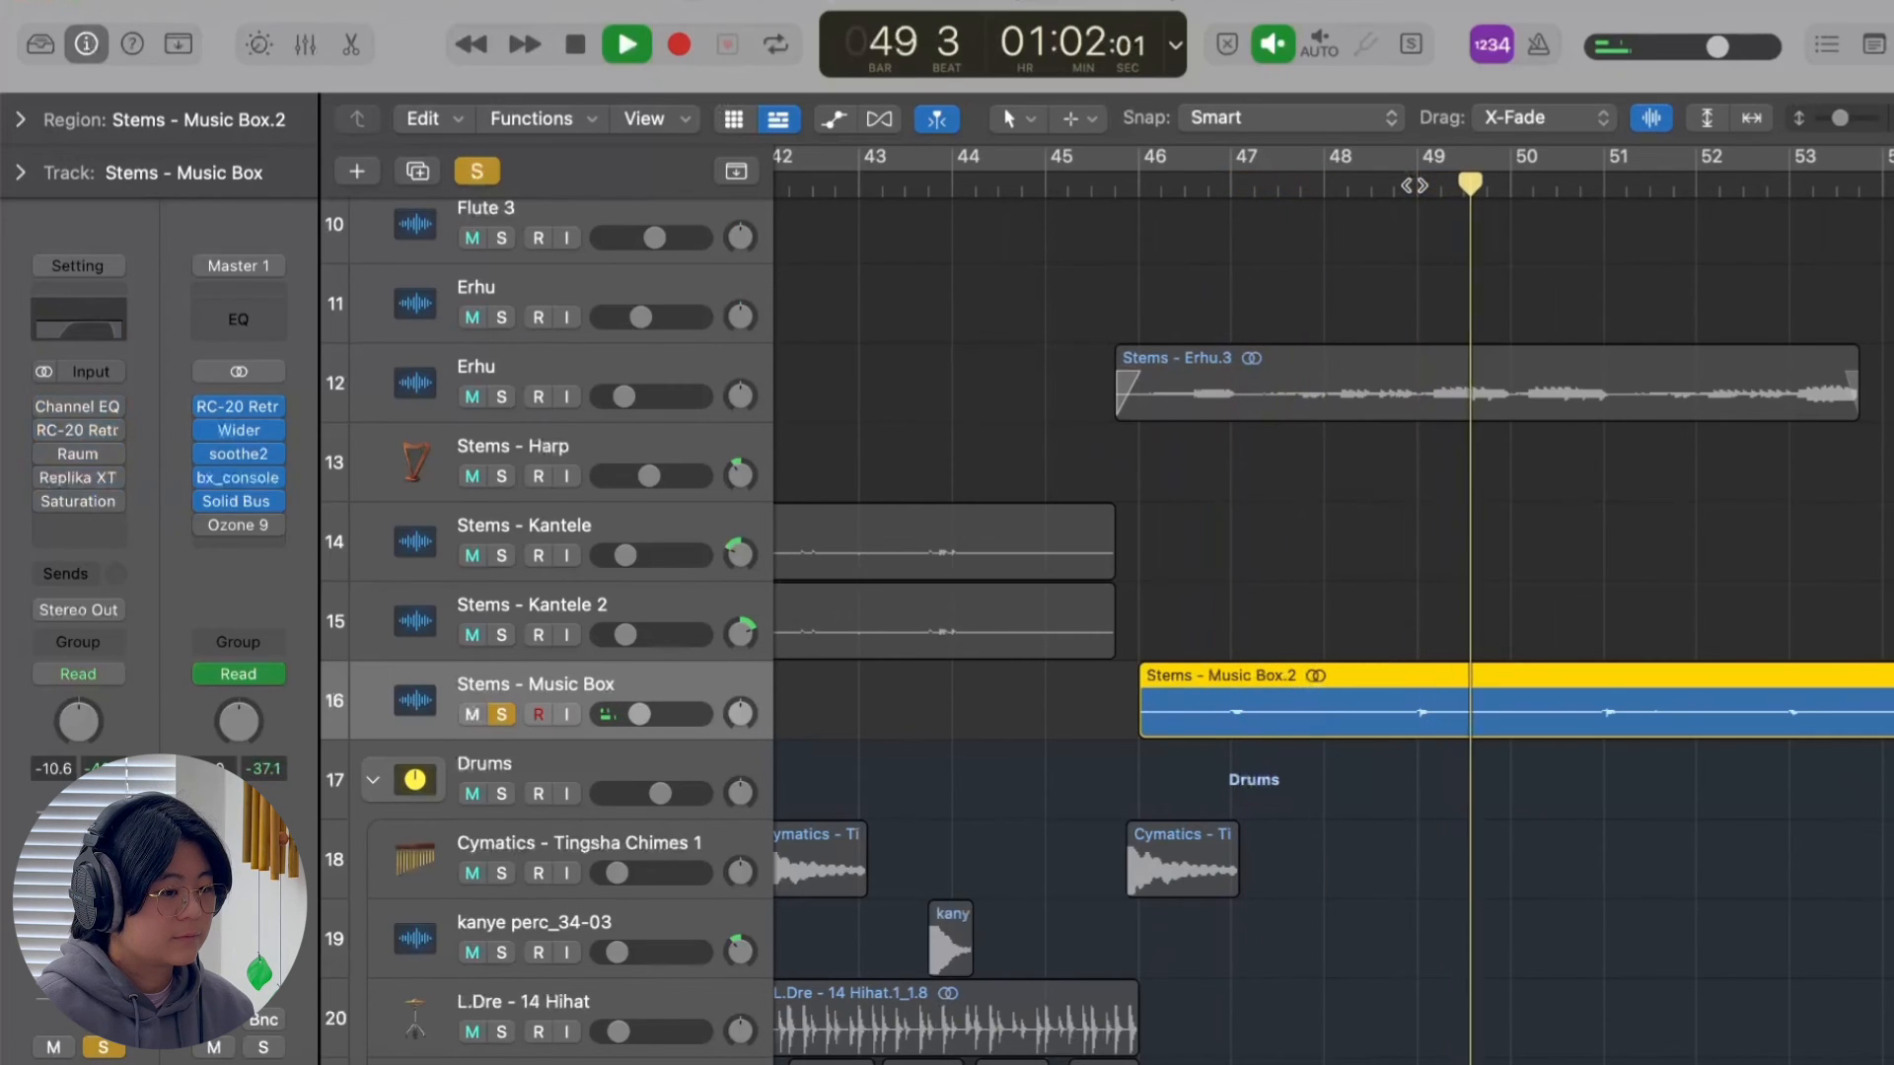
{"action": "key", "text": "space"}
Re-enable Channel EQ, RC-20, Raum, Replika XT and Saturation on the music box track, and review the Replika XT delay settings.
{"action": "mouse_move", "coordinate": [120, 436]}
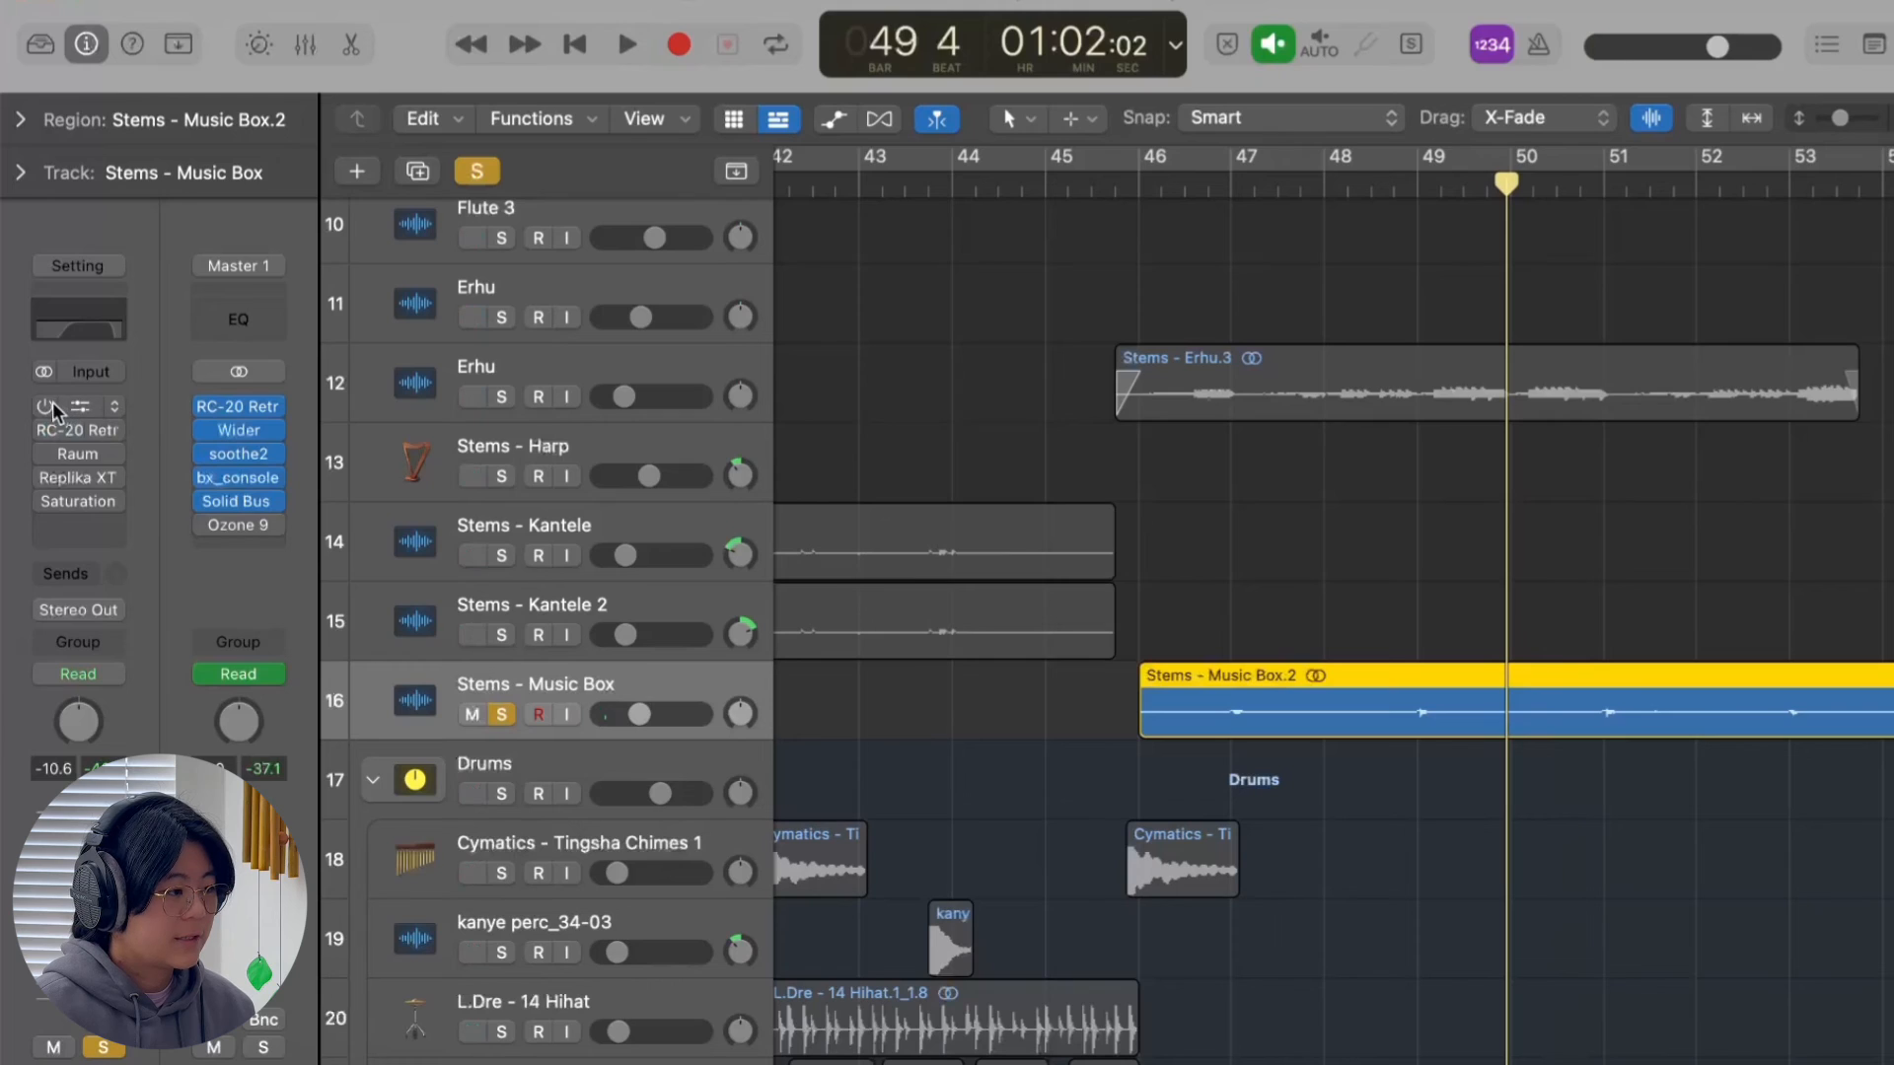
{"action": "left_click", "coordinate": [46, 406]}
{"action": "left_click", "coordinate": [46, 430]}
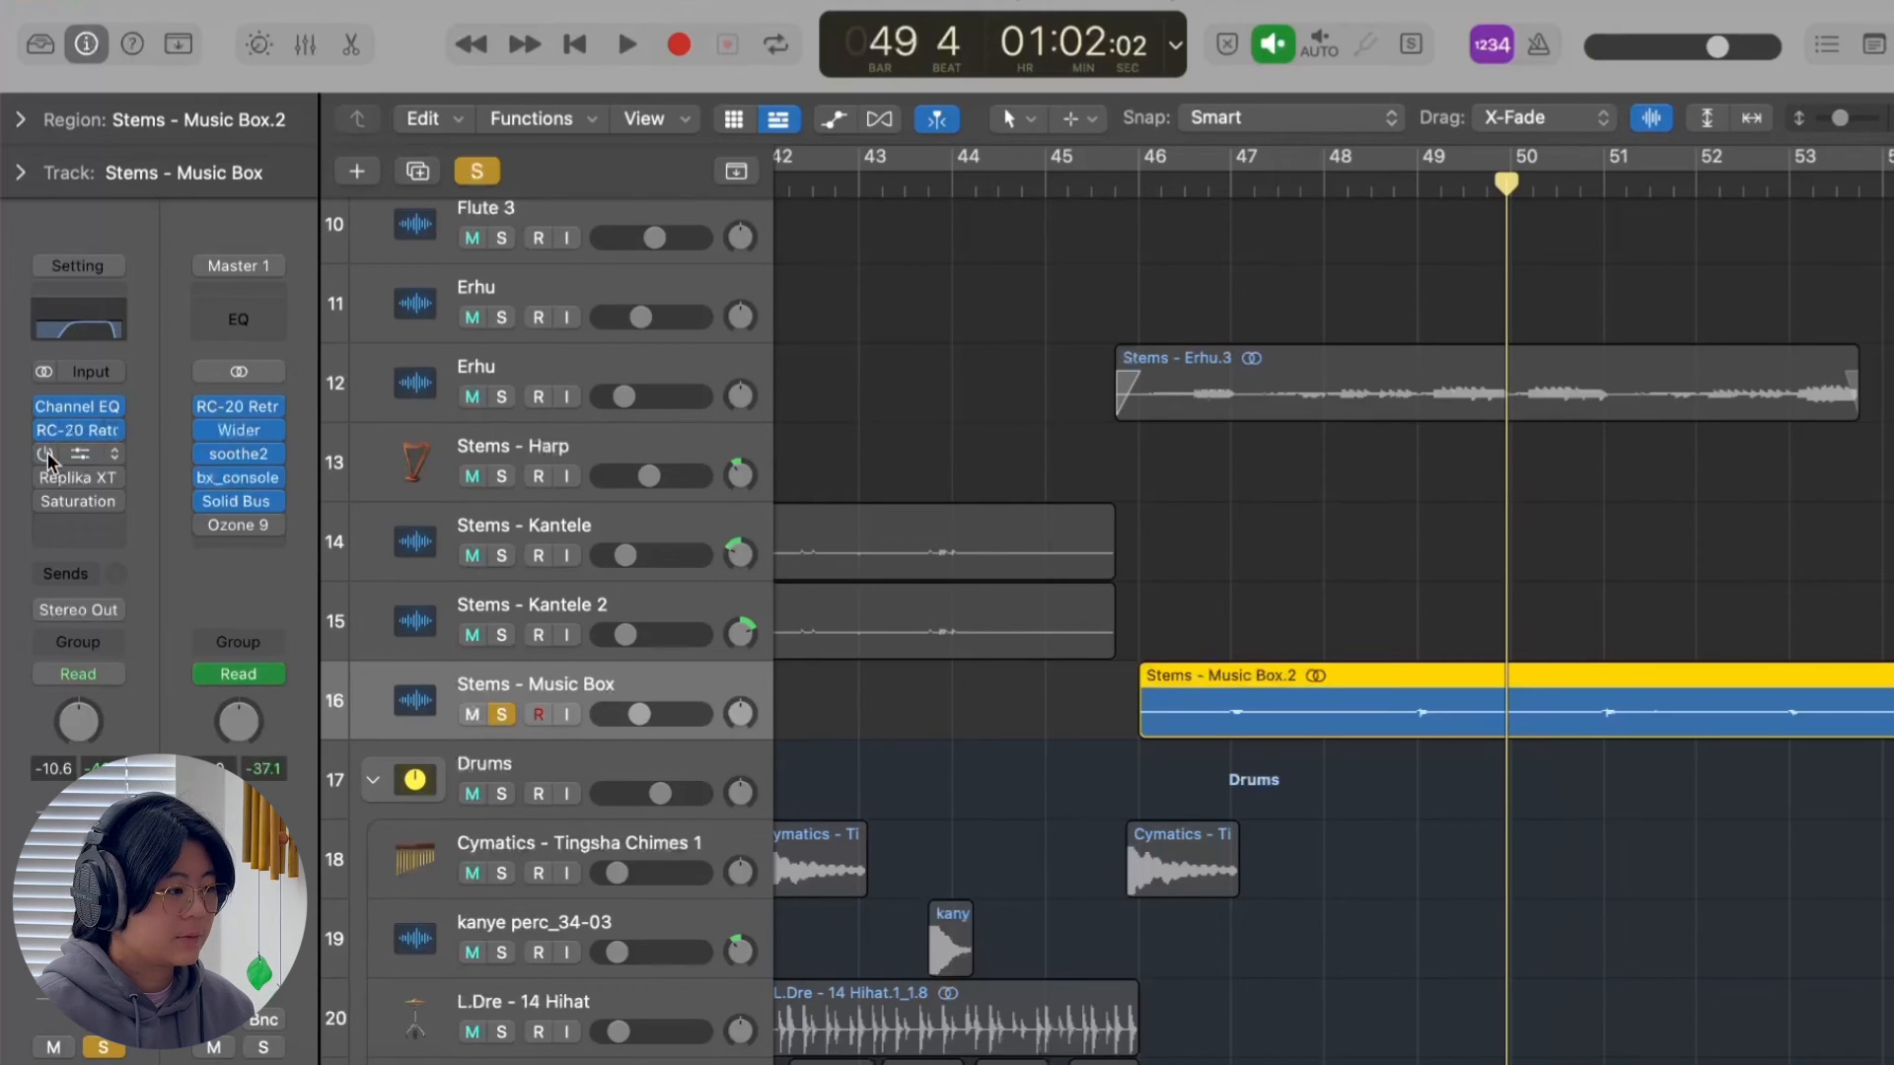
{"action": "left_click", "coordinate": [45, 454]}
{"action": "mouse_move", "coordinate": [46, 476]}
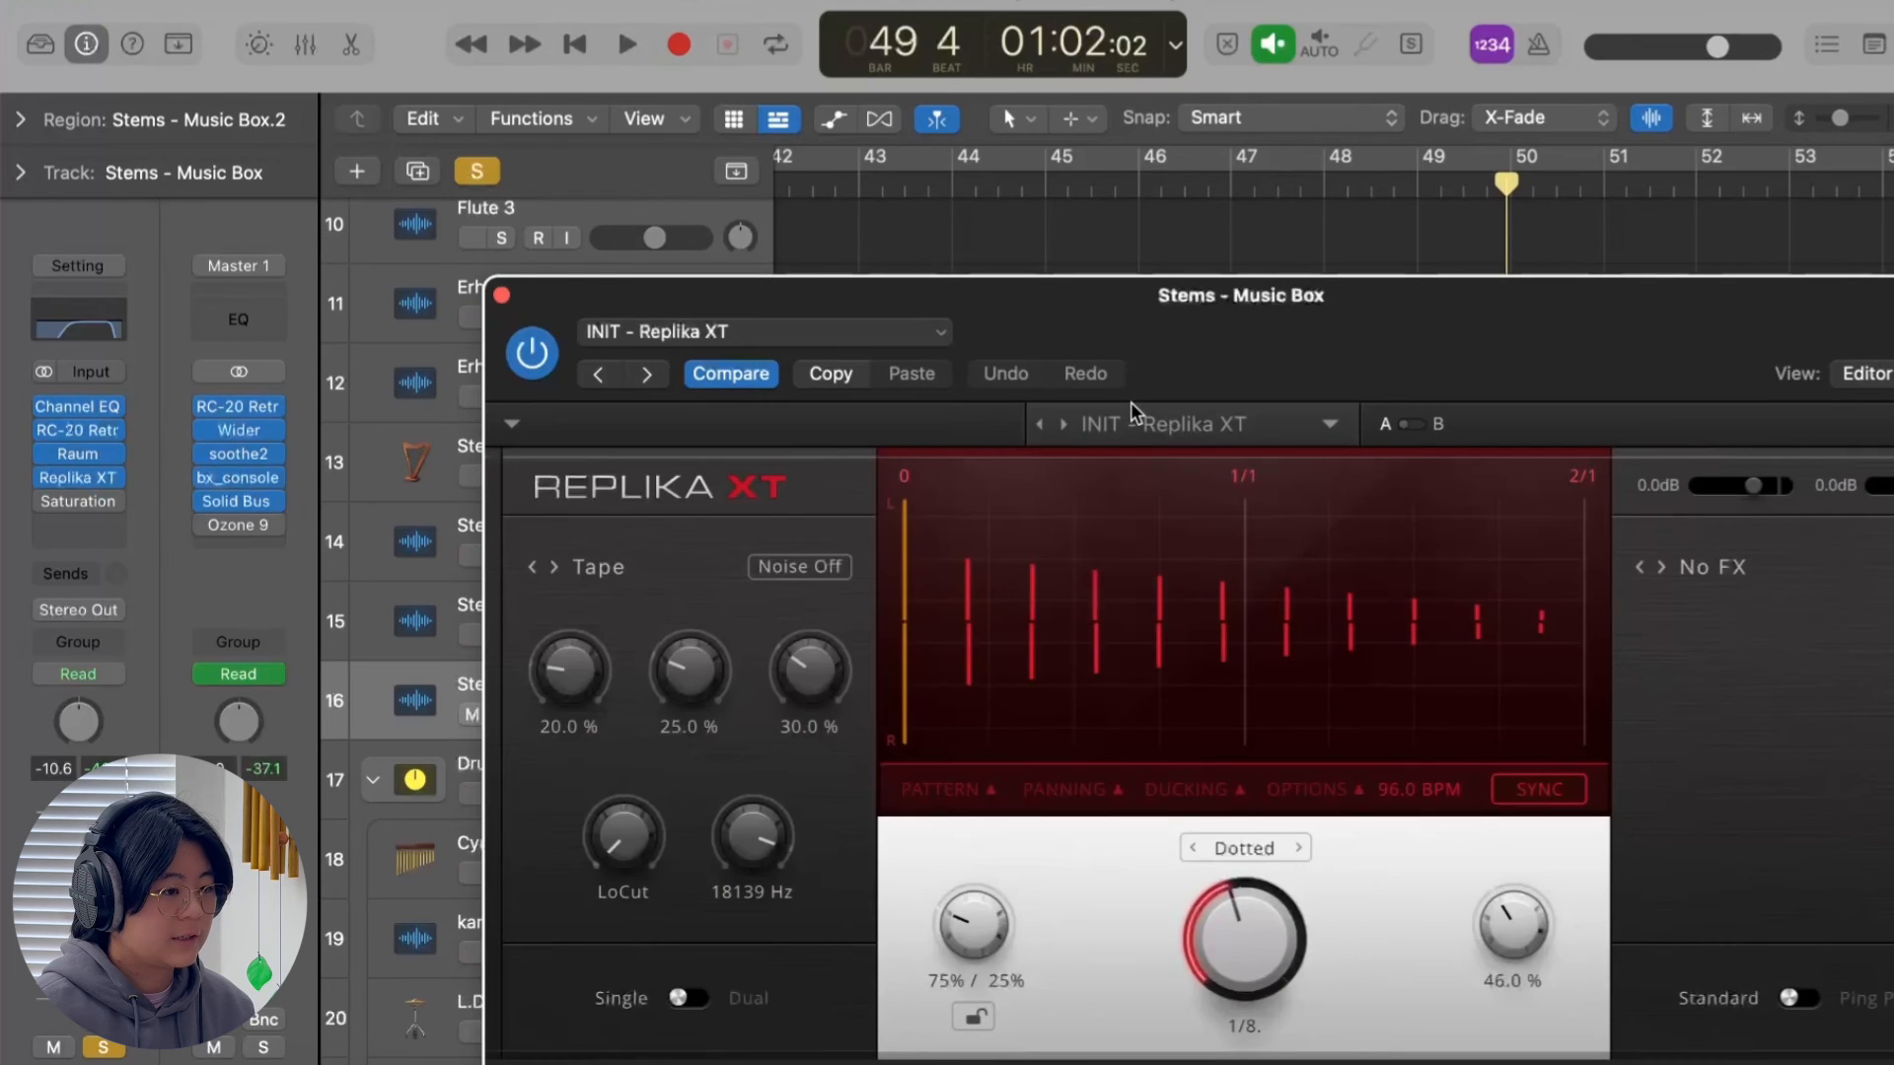
{"action": "left_click_drag", "start_coordinate": [1211, 338], "coordinate": [1126, 225]}
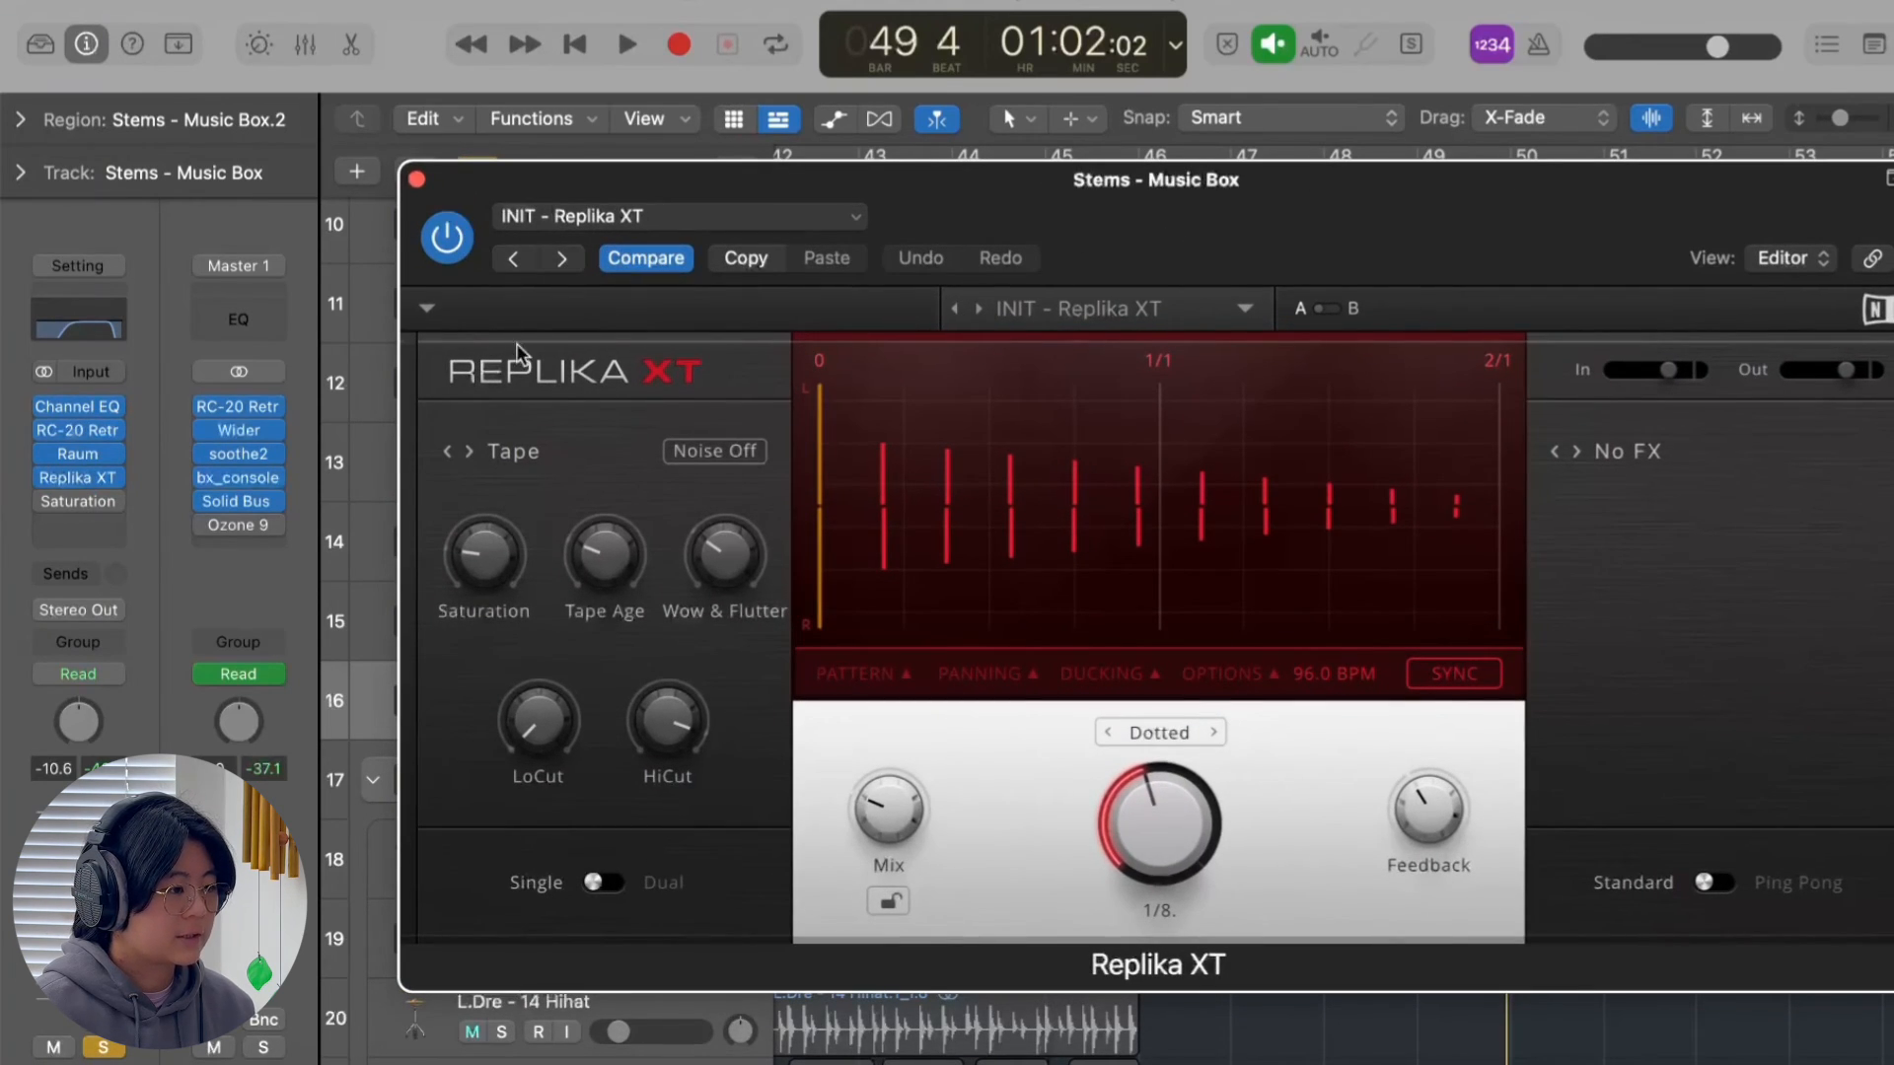
{"action": "left_click", "coordinate": [417, 180]}
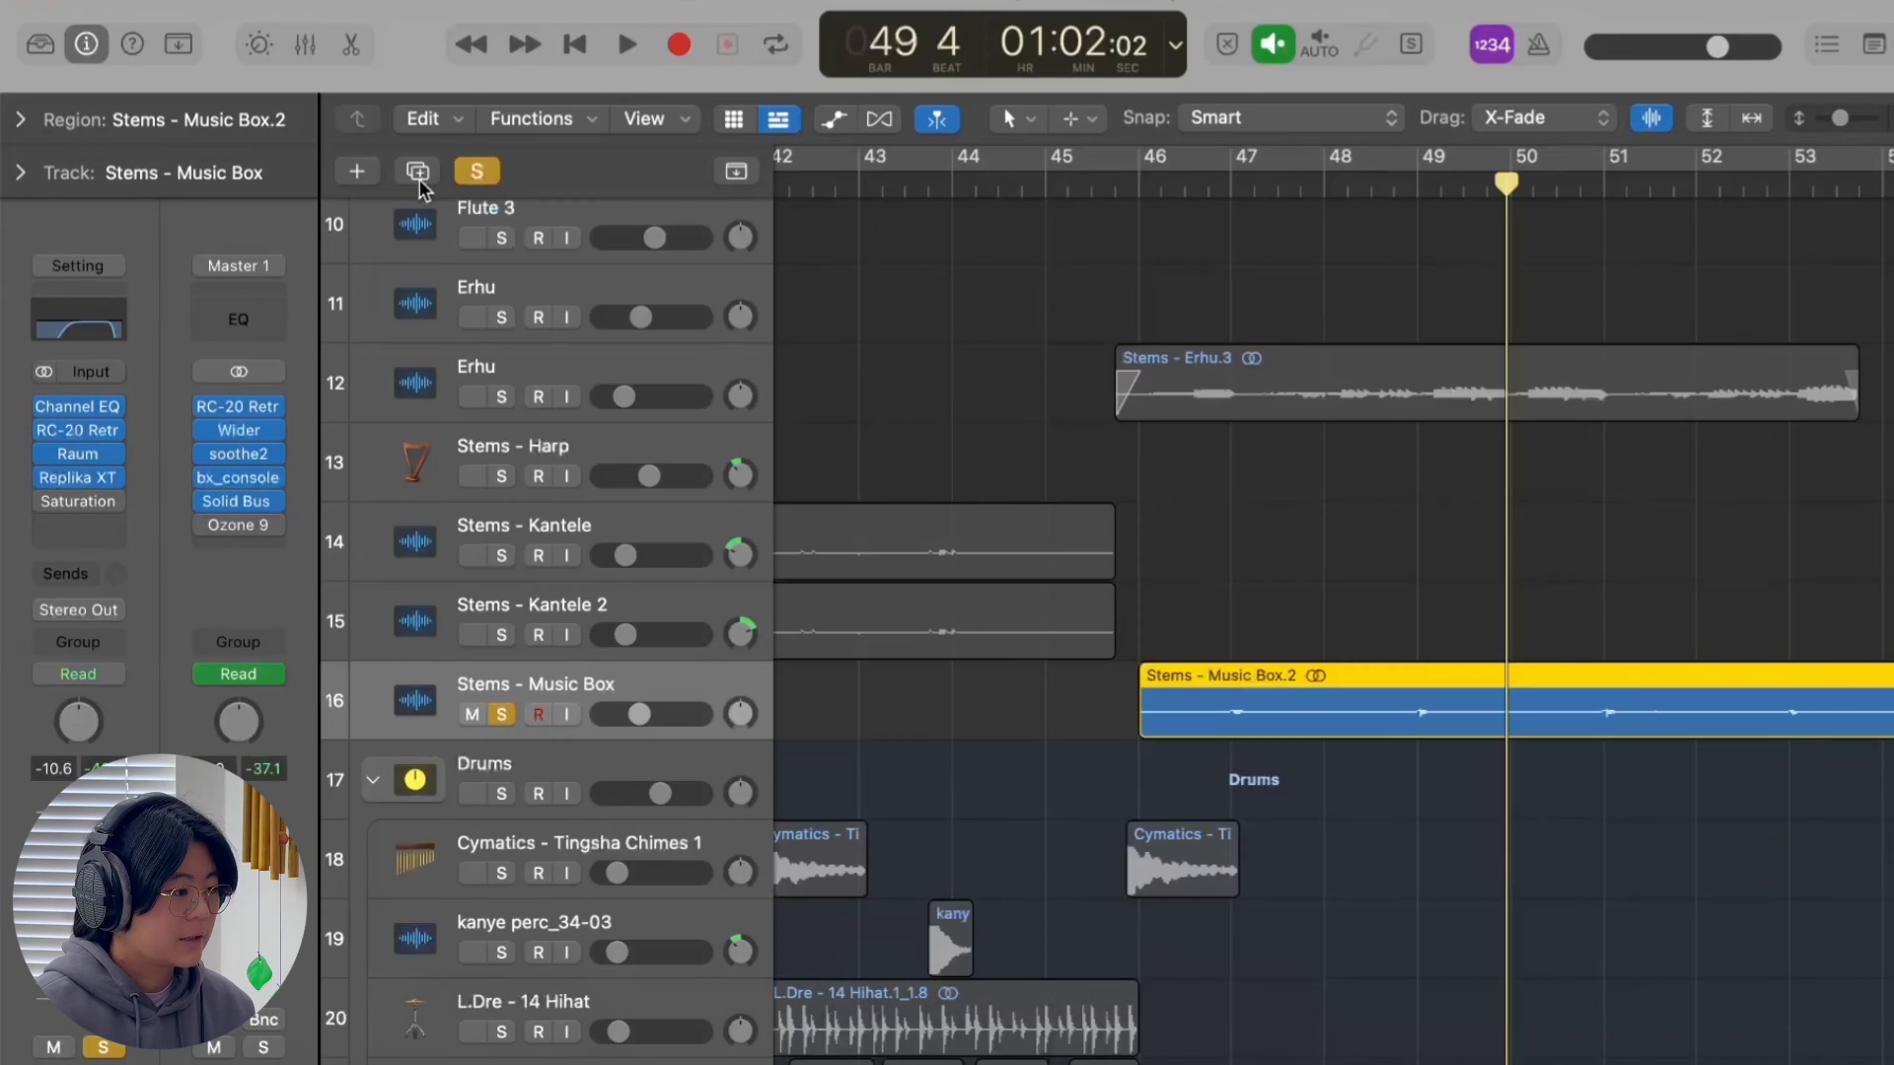
{"action": "mouse_move", "coordinate": [49, 508]}
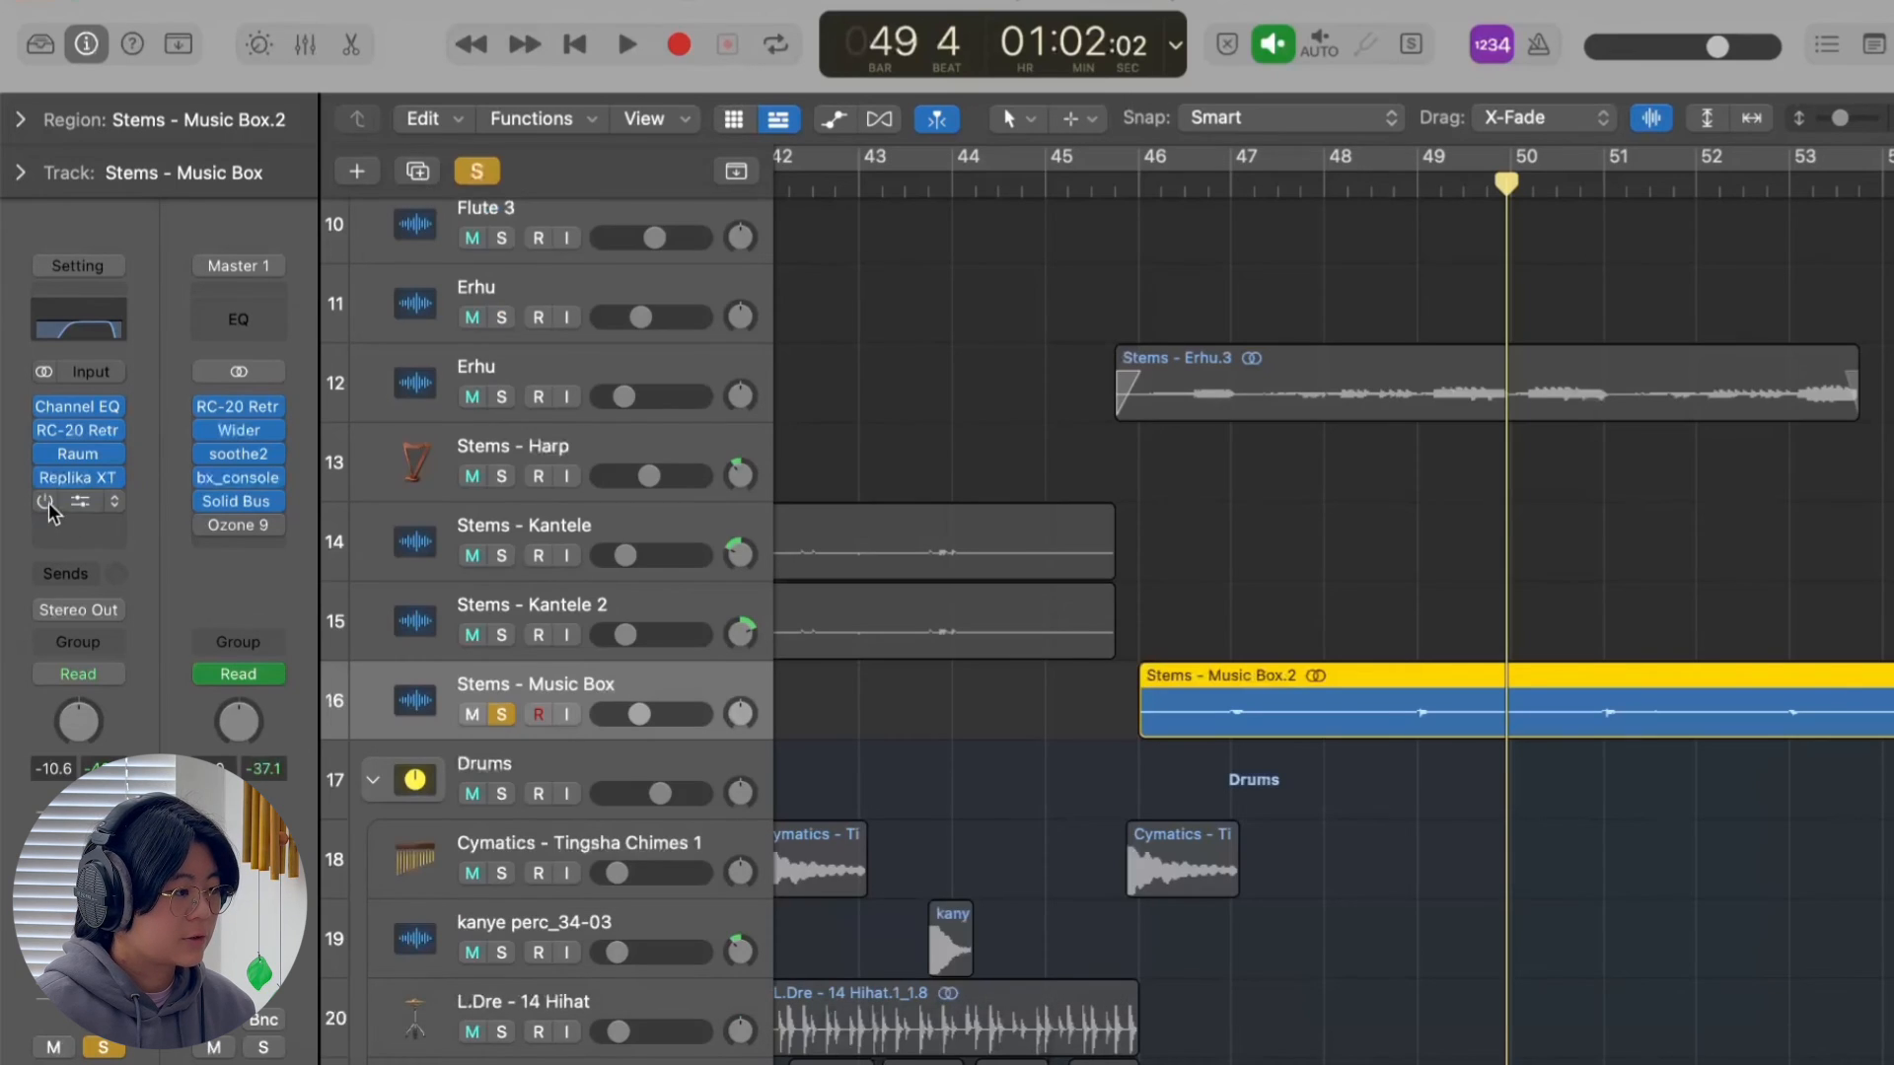
Play the soloed music box with its processing from late in bar 46.
{"action": "left_click", "coordinate": [1212, 191]}
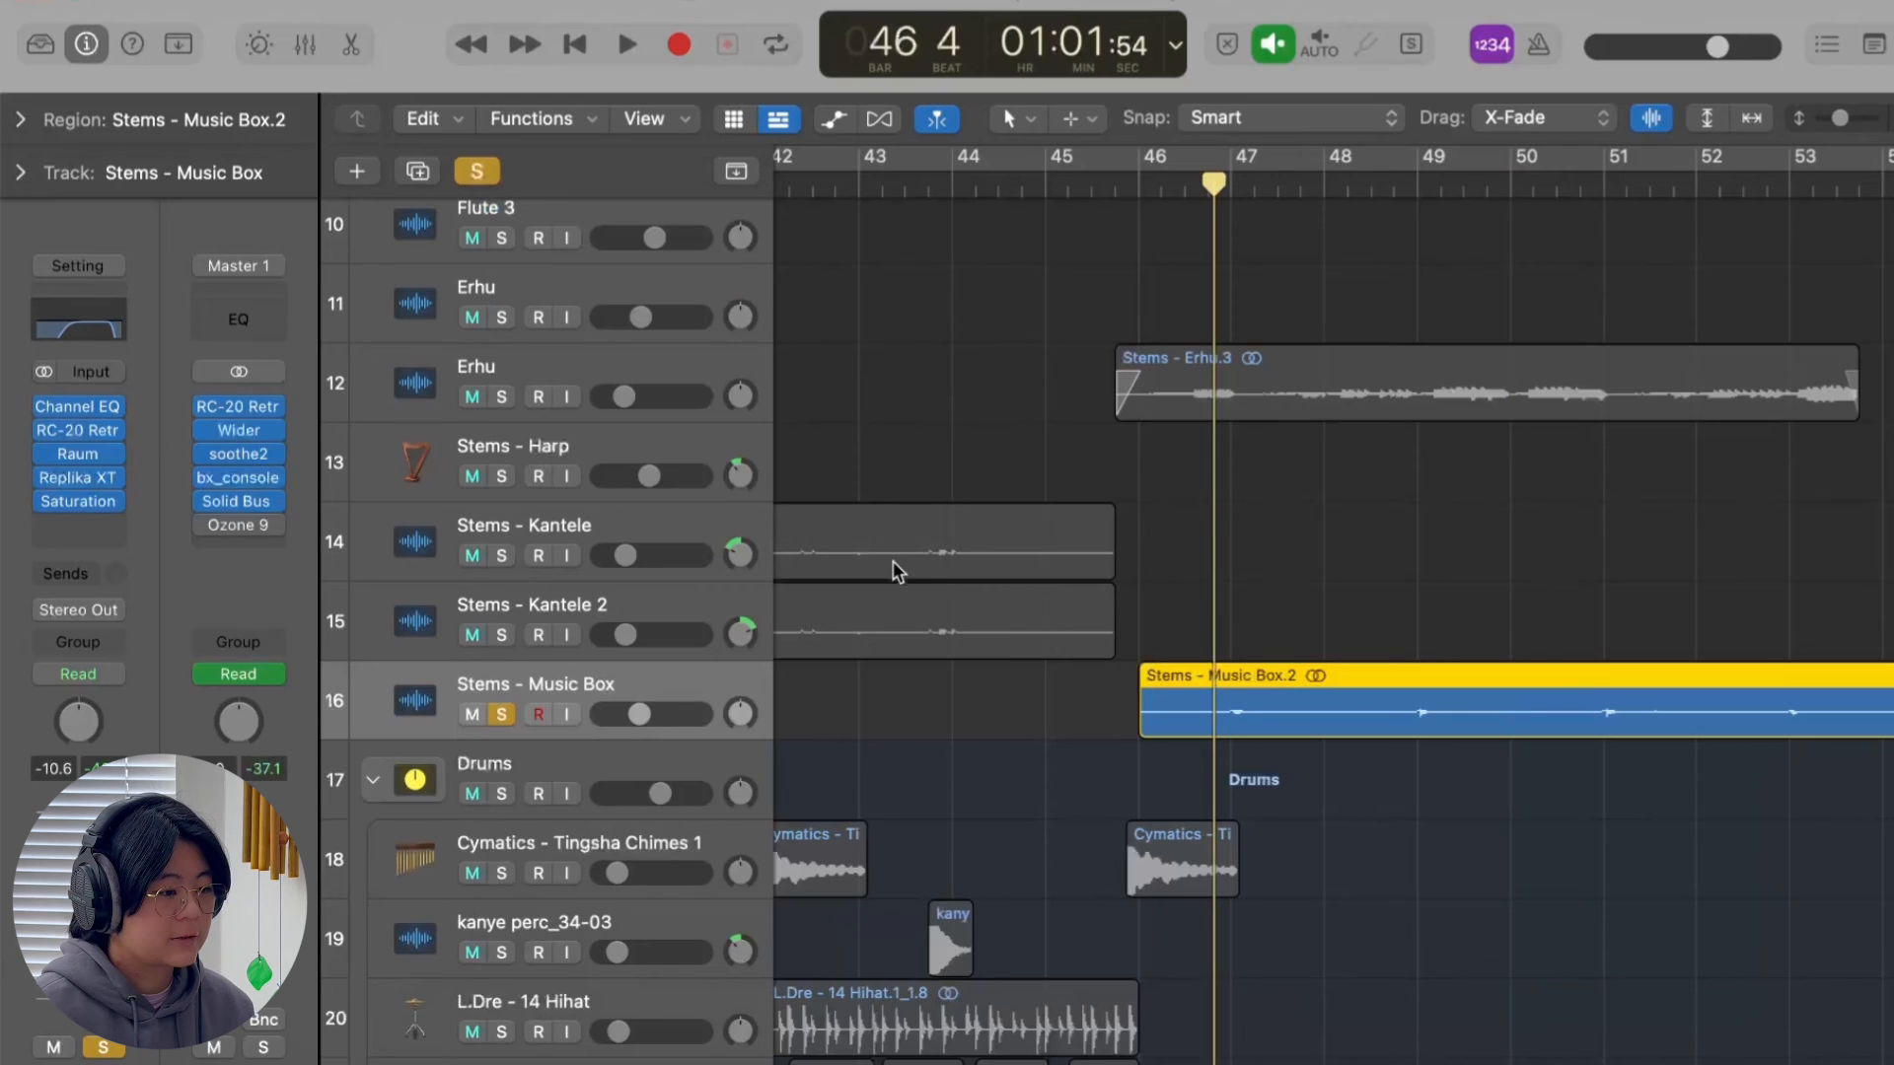
{"action": "key", "text": "space"}
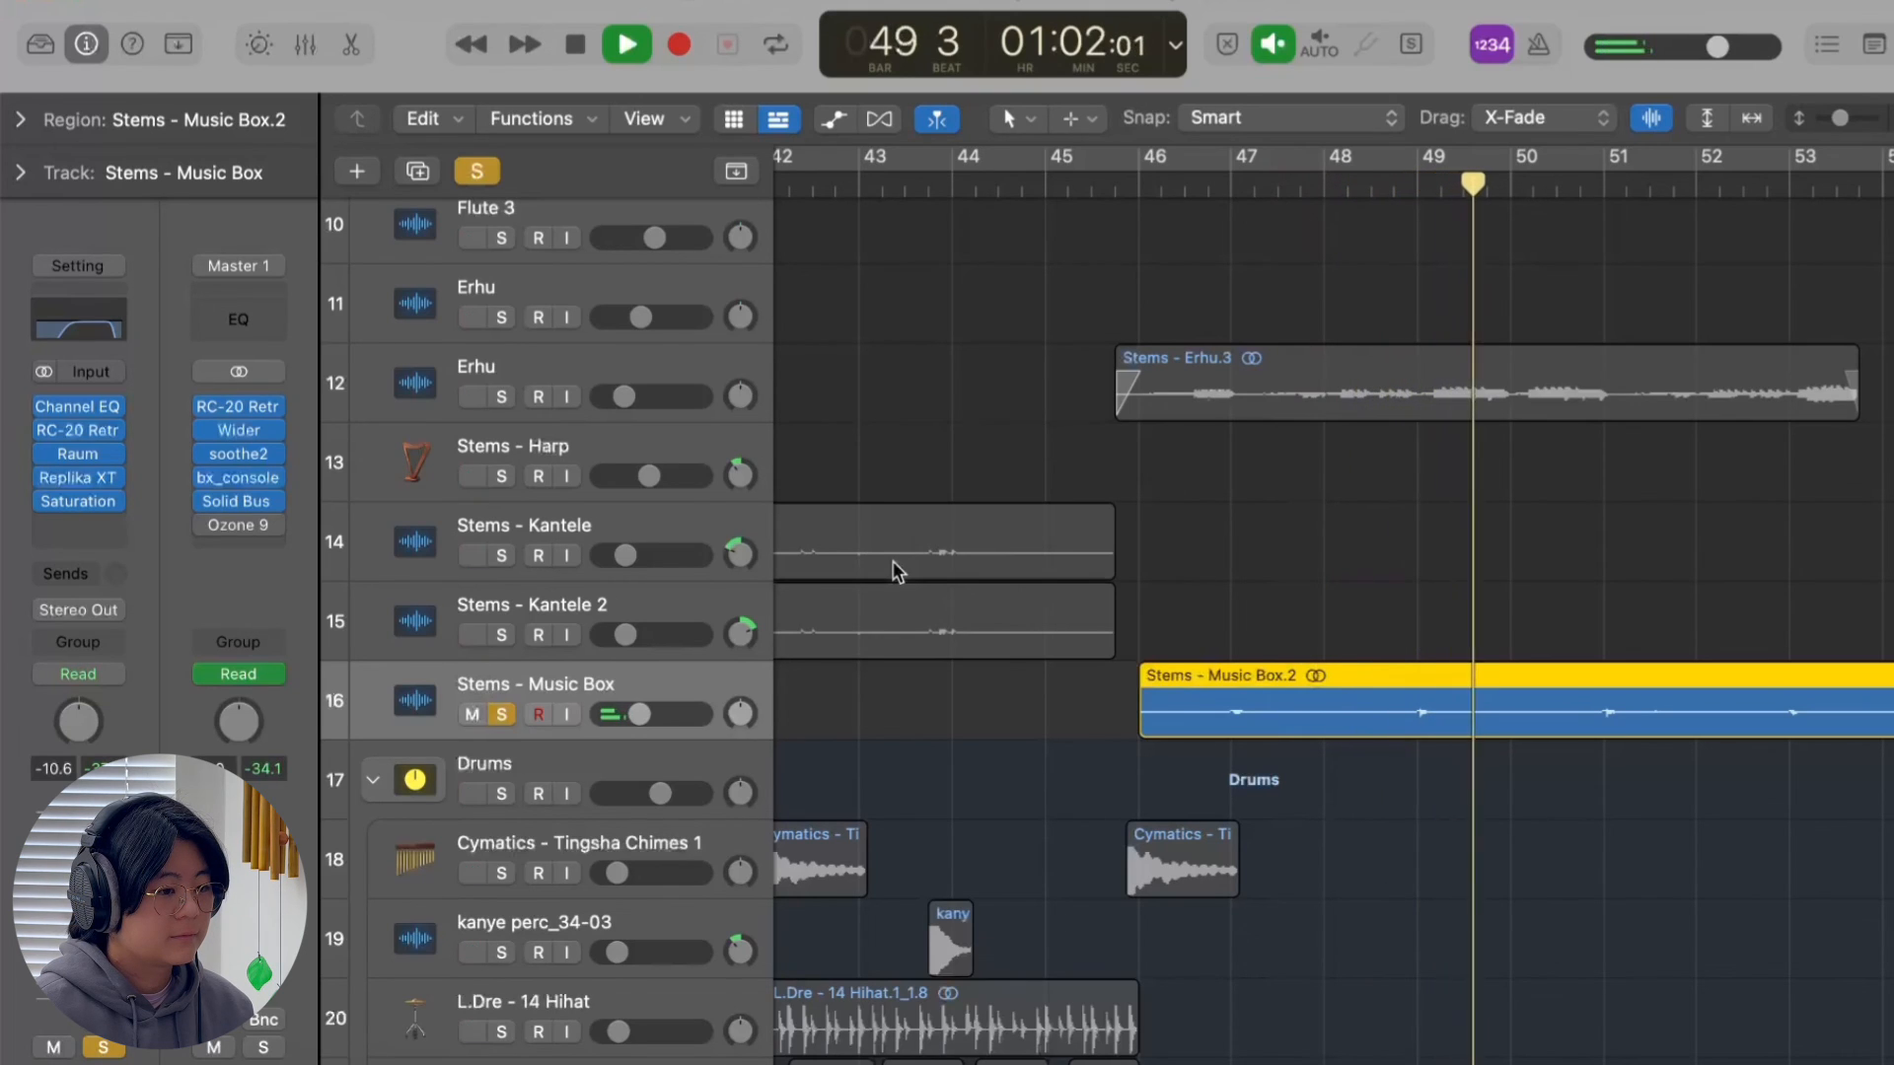
{"action": "key", "text": "space"}
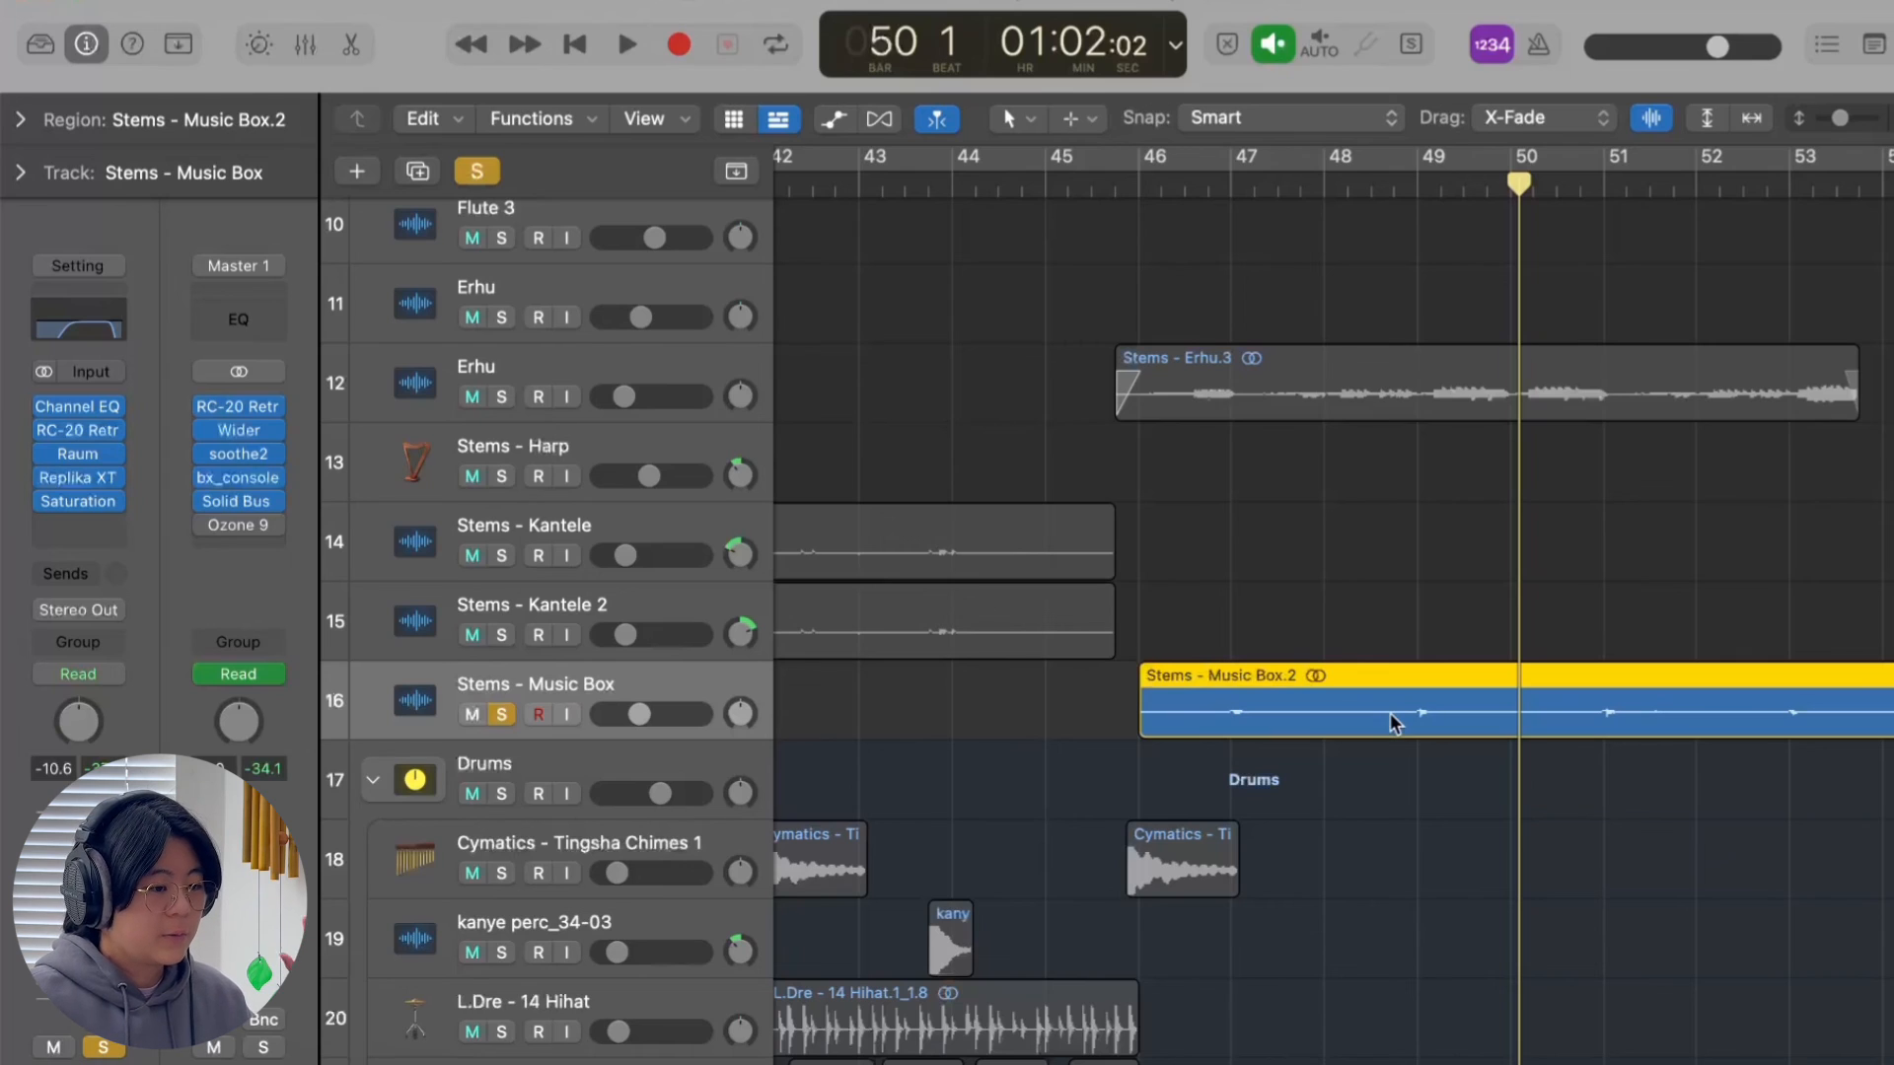
Clear the music box solo and play the full mix from just before bar 46.
{"action": "left_click", "coordinate": [477, 170]}
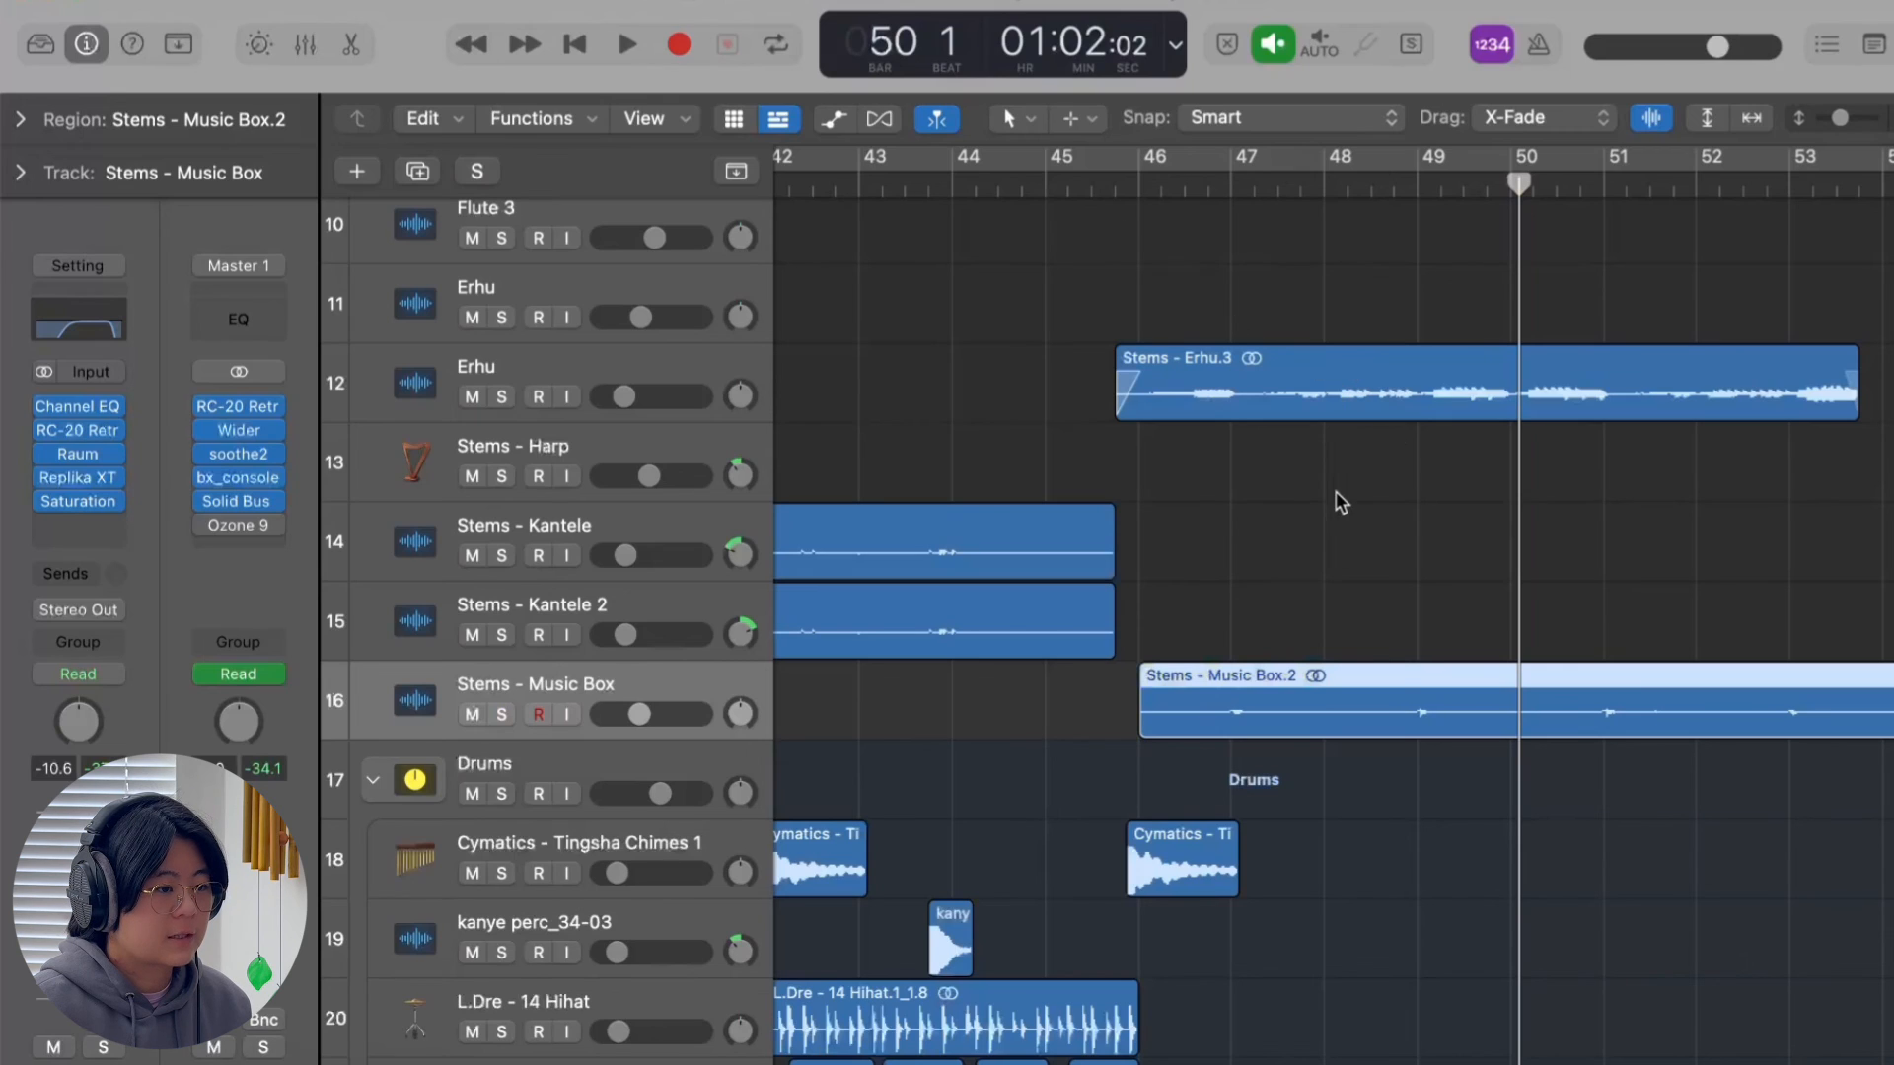
{"action": "left_click", "coordinate": [1130, 196]}
{"action": "key", "text": "space"}
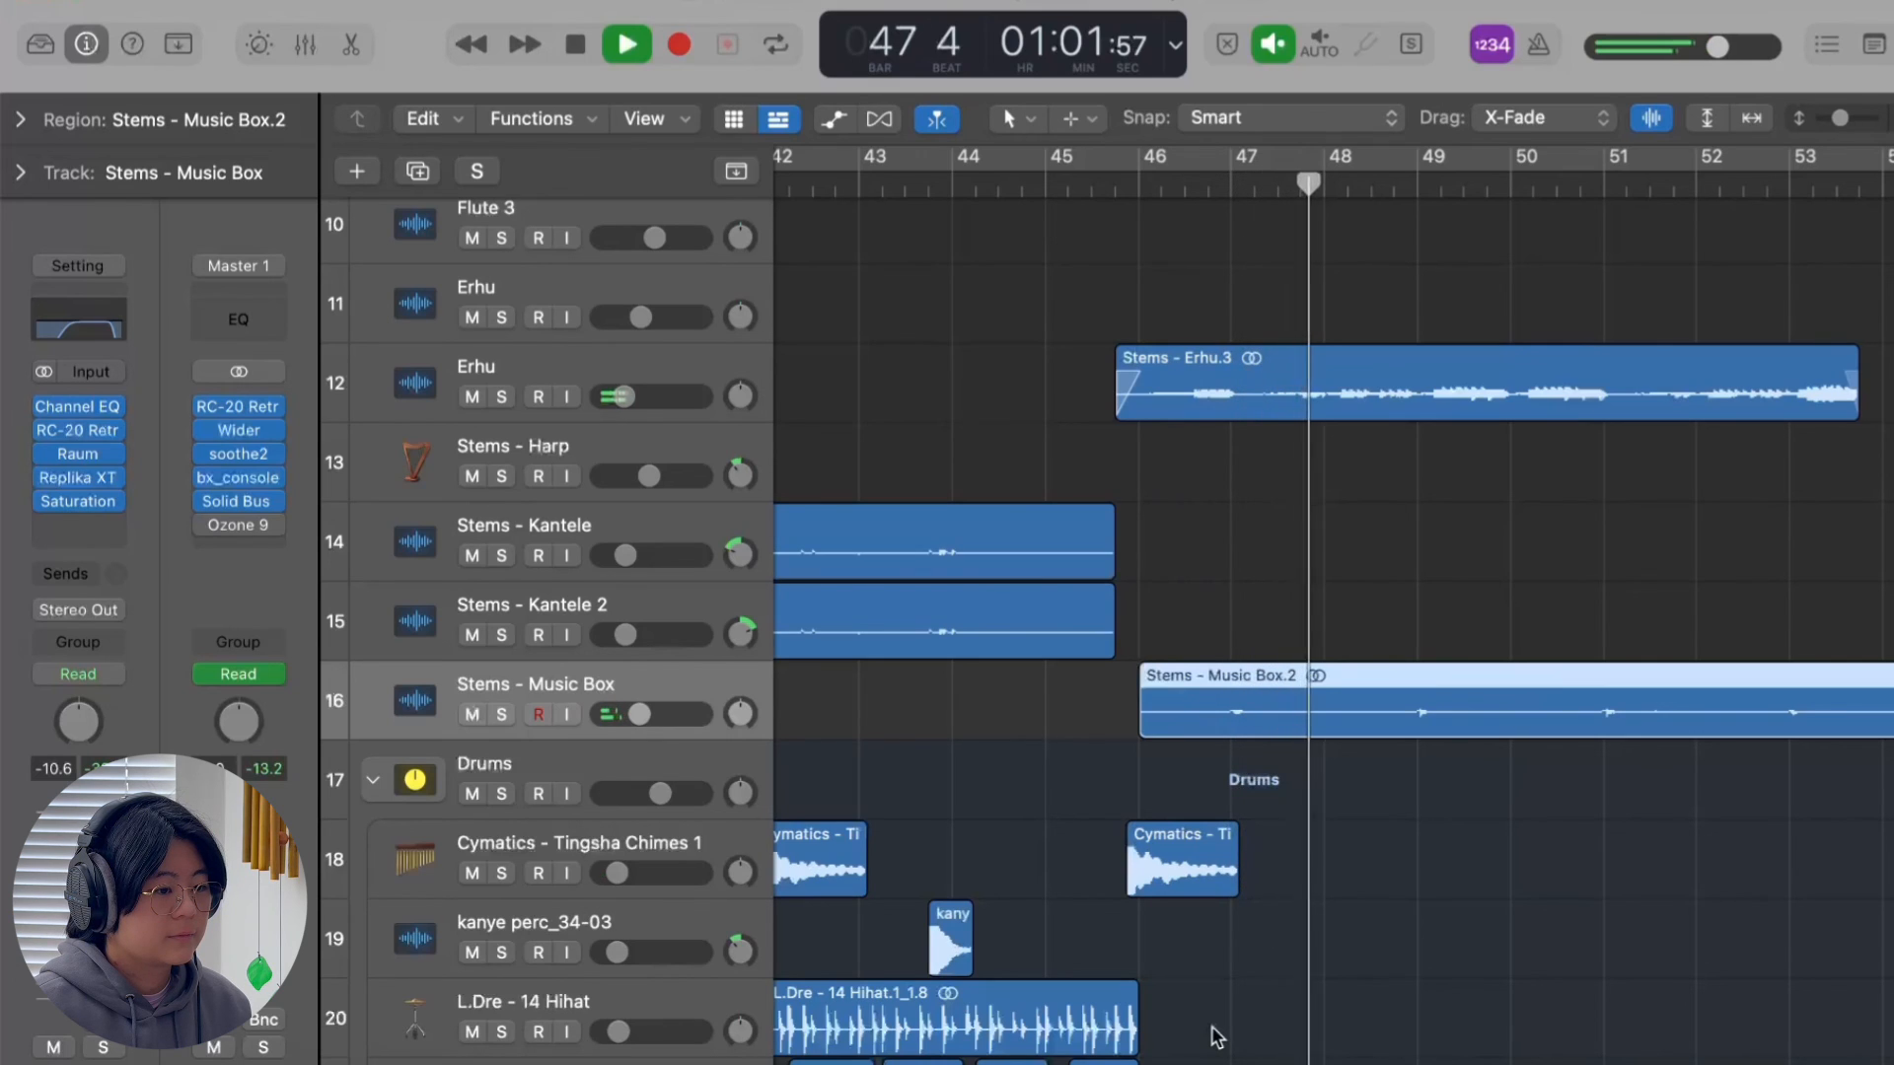
{"action": "scroll", "coordinate": [1217, 1036], "scroll_direction": "right", "scroll_amount": 2}
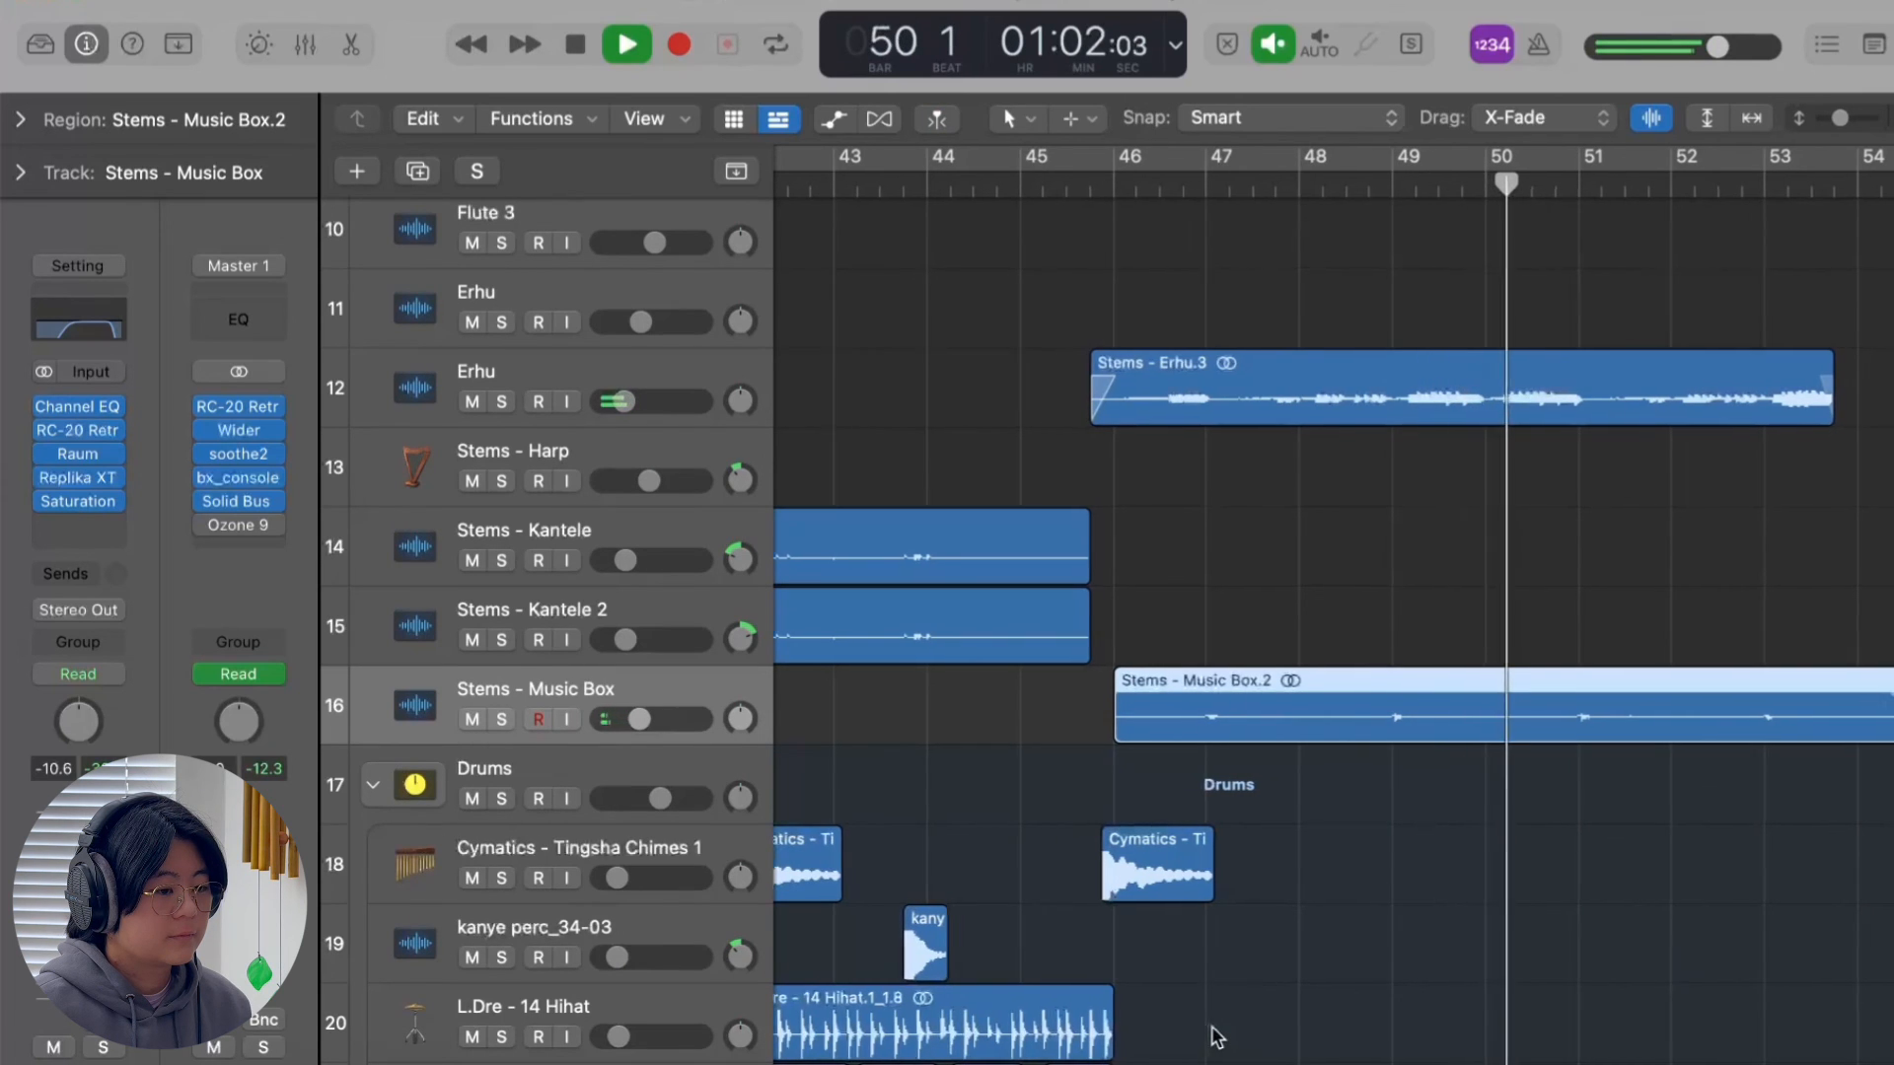
{"action": "scroll", "coordinate": [1216, 1036], "scroll_direction": "right", "scroll_amount": 2}
{"action": "scroll", "coordinate": [1216, 1036], "scroll_direction": "up", "scroll_amount": 1}
{"action": "scroll", "coordinate": [1216, 1035], "scroll_direction": "right", "scroll_amount": 2}
{"action": "scroll", "coordinate": [1216, 1035], "scroll_direction": "up", "scroll_amount": 1}
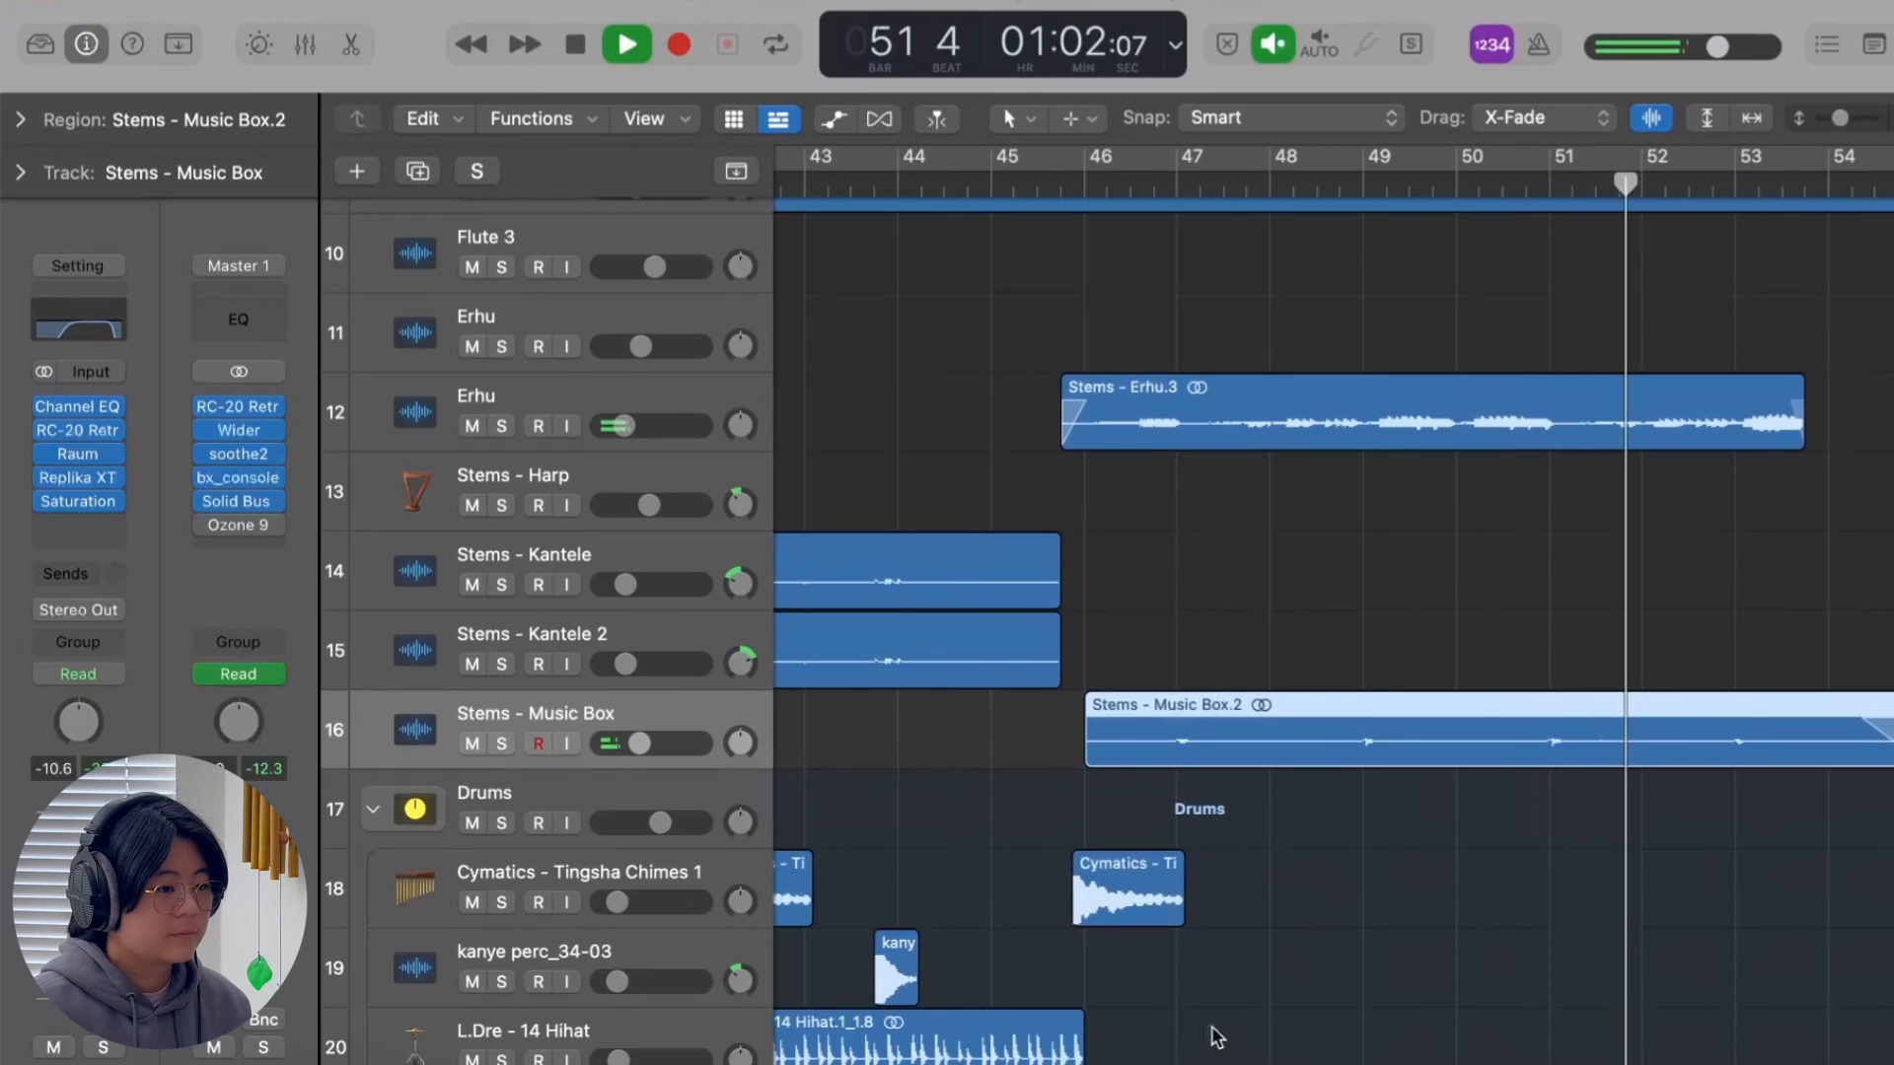
{"action": "key", "text": "space"}
Solo the ShakerRoll Paper track and play it from bar 9.
{"action": "scroll", "coordinate": [1216, 1036], "scroll_direction": "down", "scroll_amount": 5}
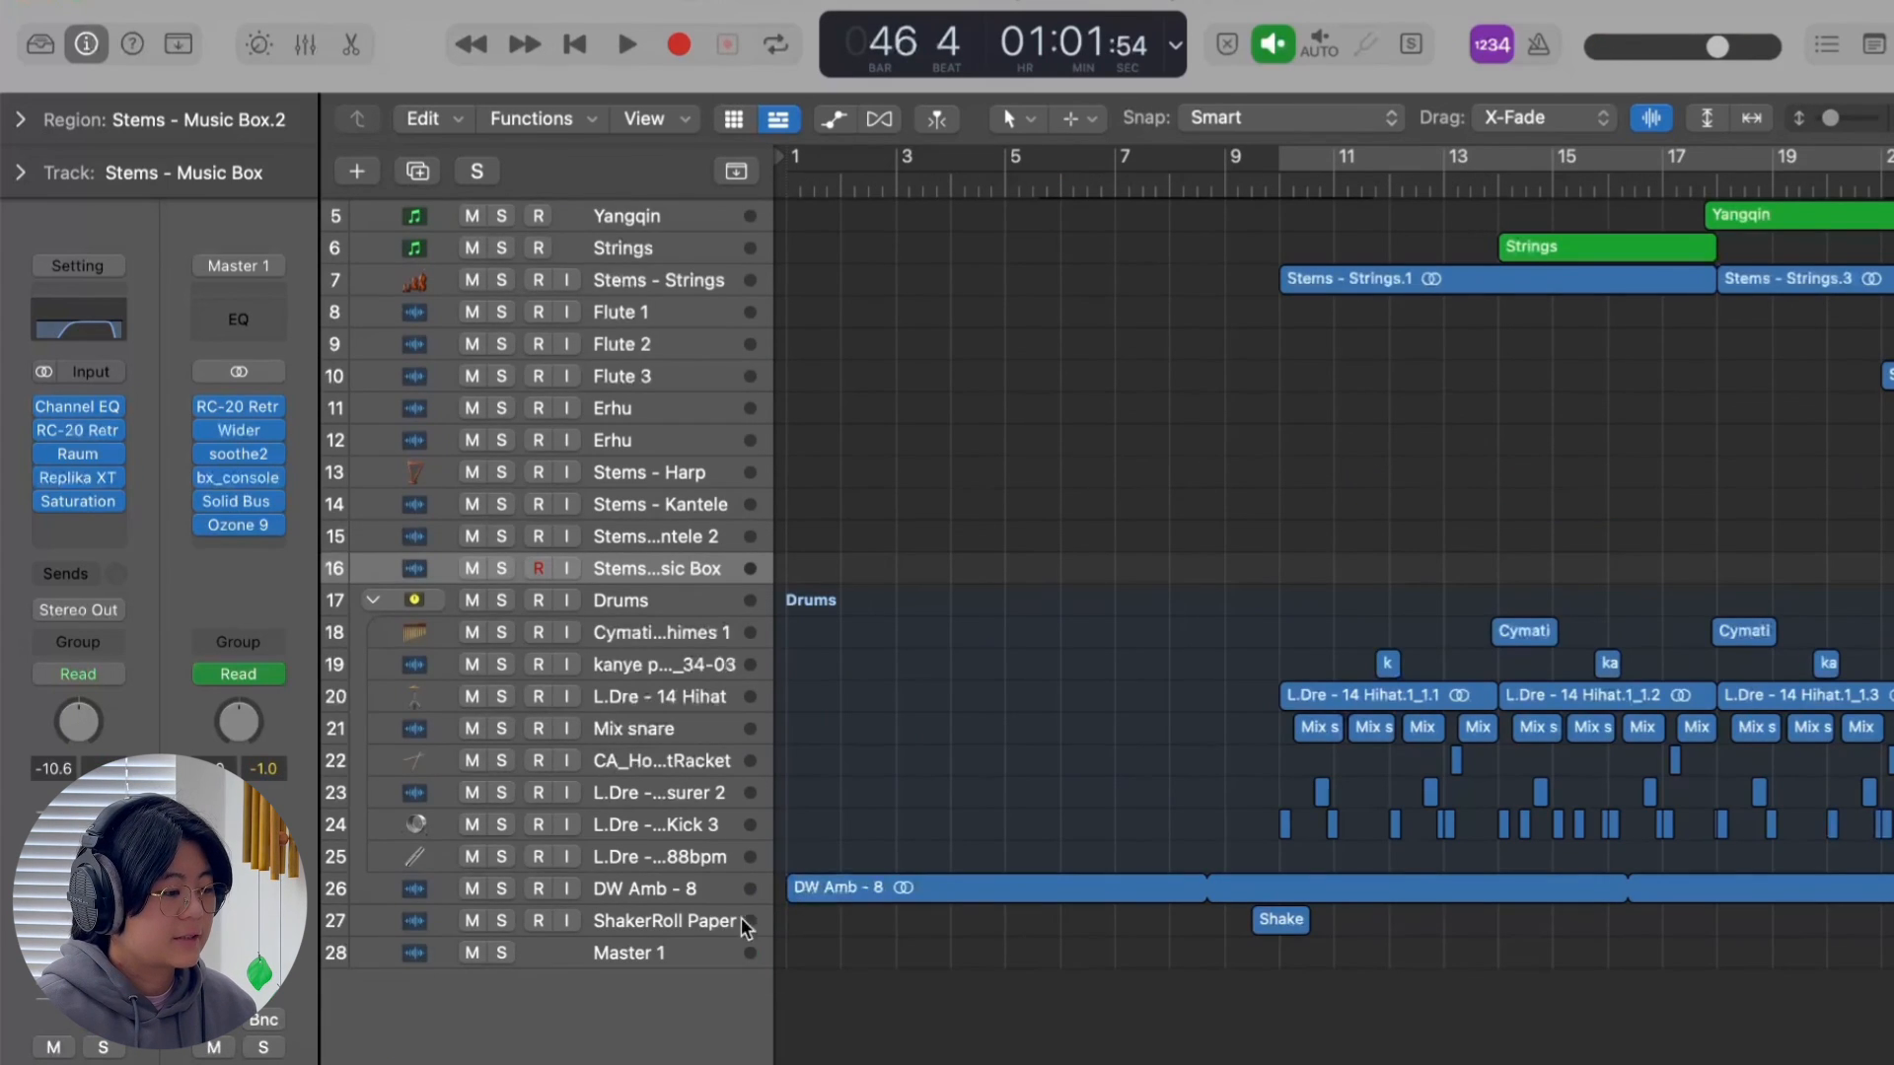
{"action": "left_click", "coordinate": [699, 927]}
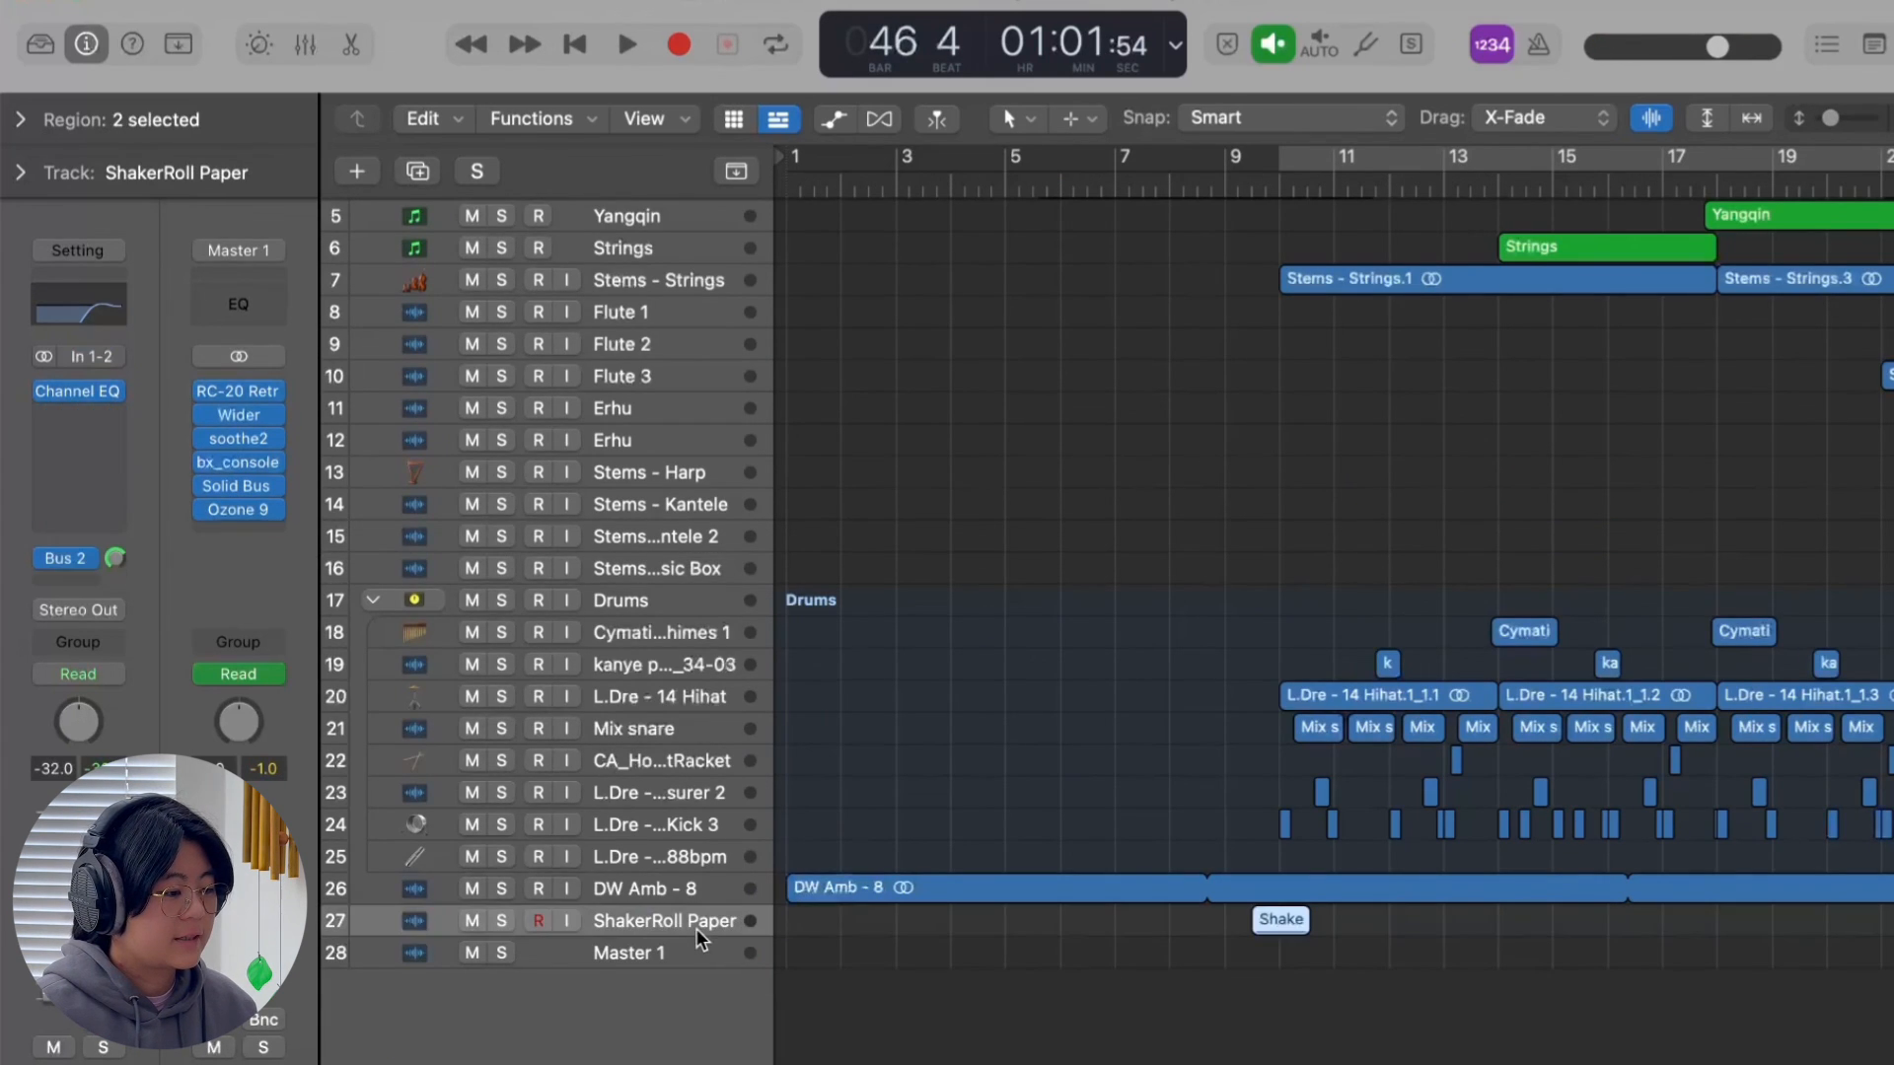
{"action": "left_click", "coordinate": [501, 920]}
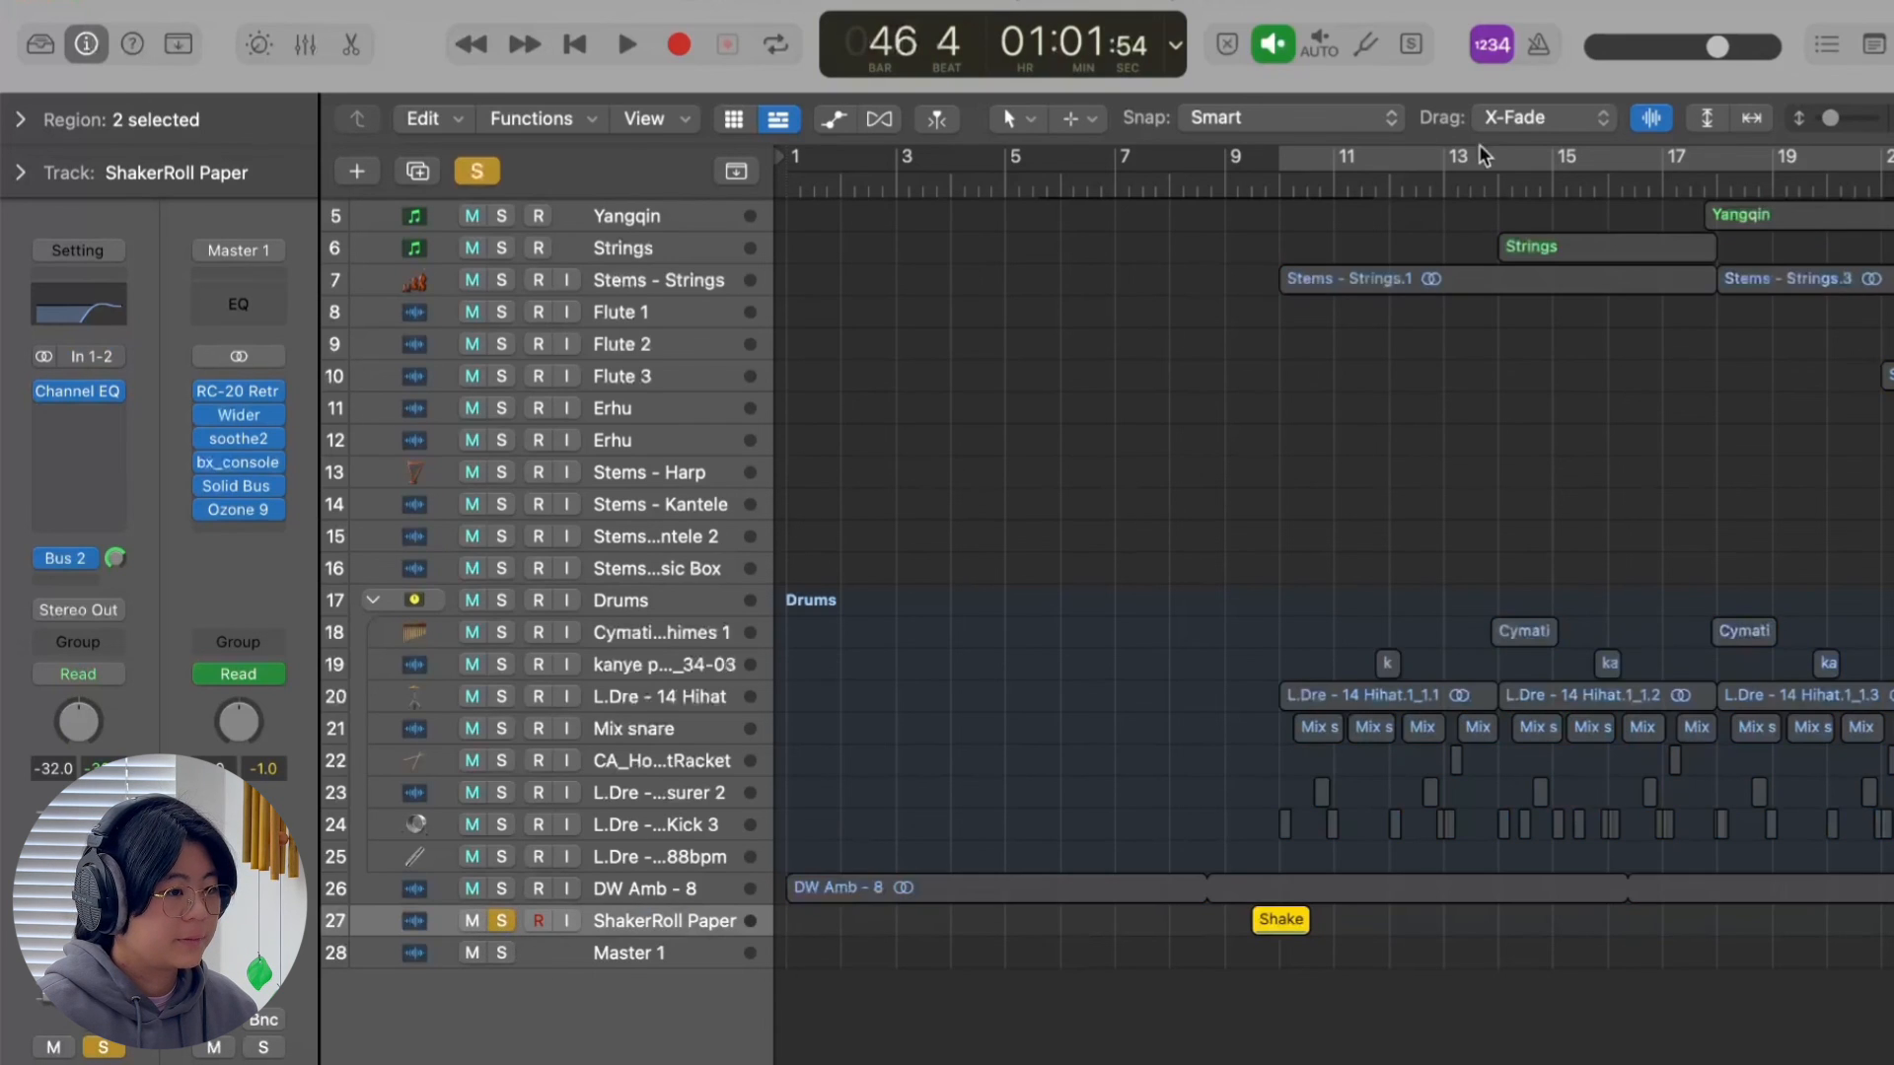
{"action": "left_click", "coordinate": [1227, 187]}
{"action": "scroll", "coordinate": [1234, 296], "scroll_direction": "up", "scroll_amount": 1}
{"action": "scroll", "coordinate": [1234, 296], "scroll_direction": "right", "scroll_amount": 1}
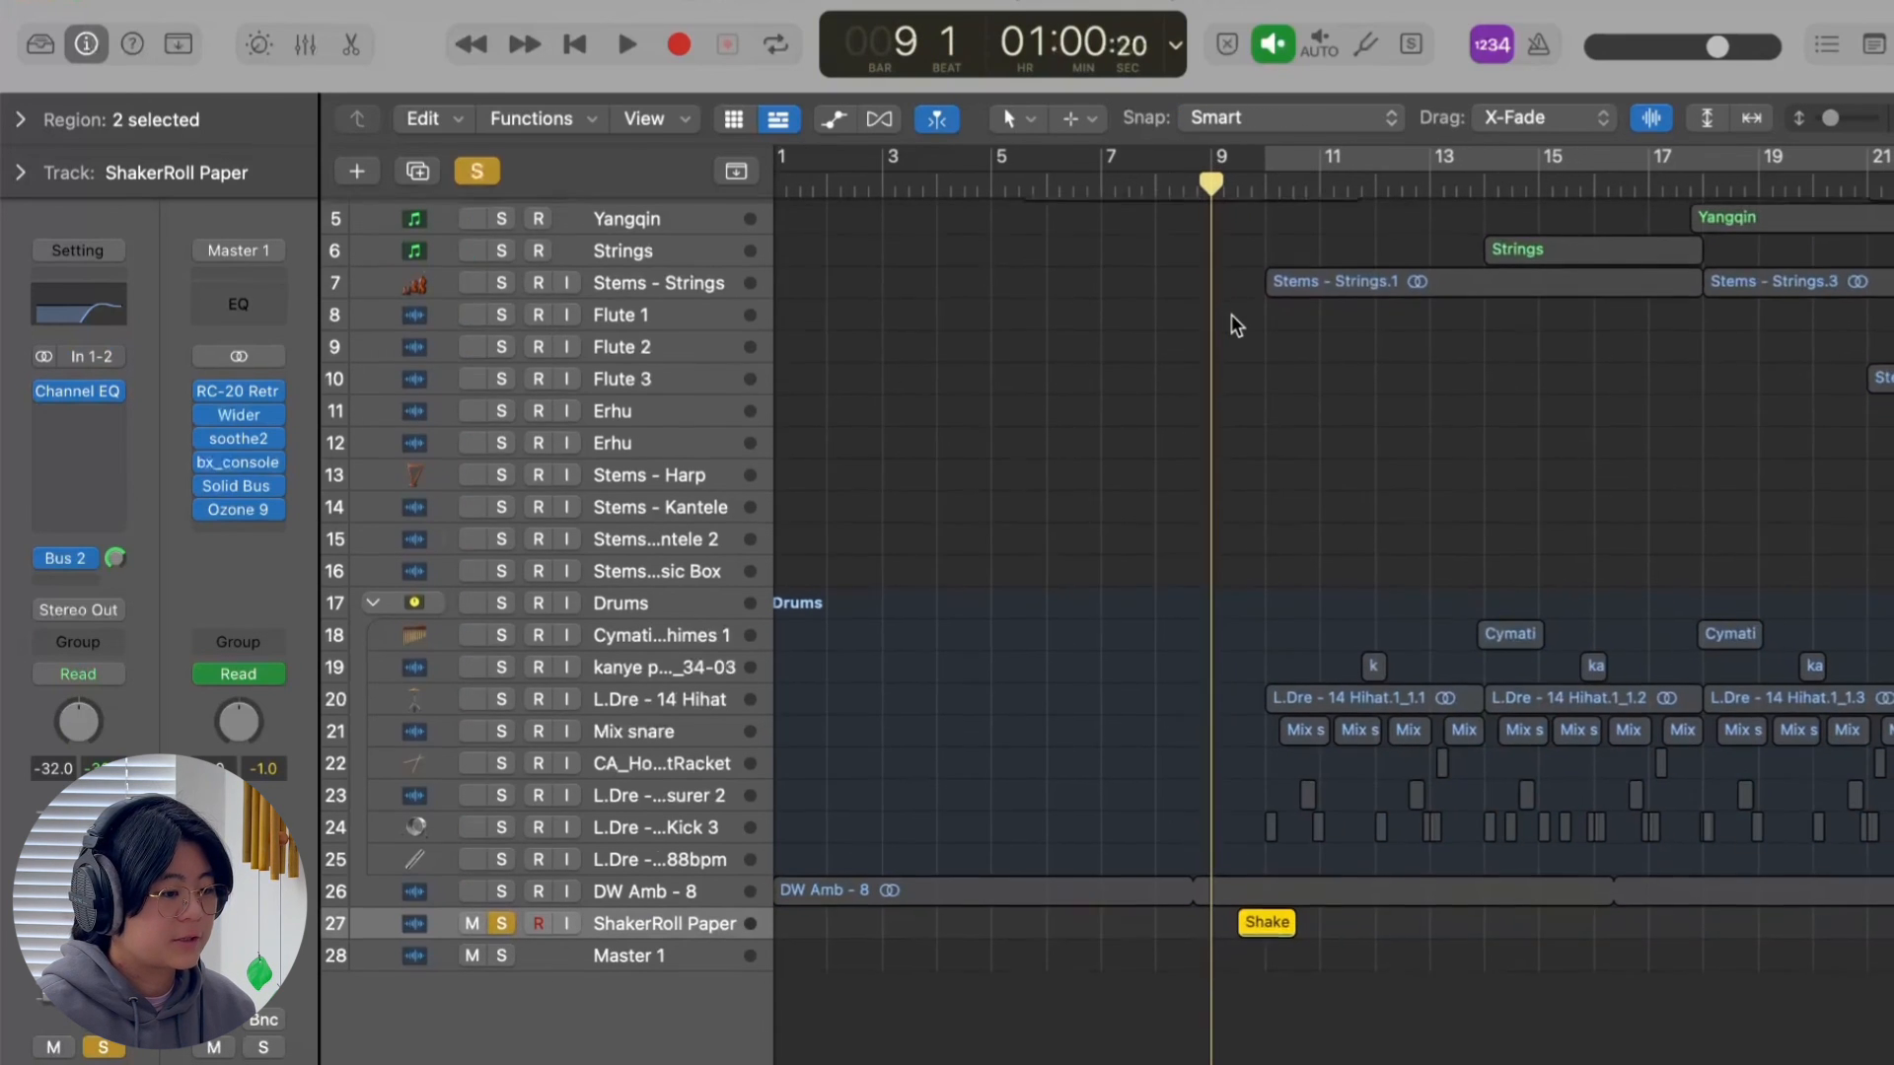
{"action": "key", "text": "space"}
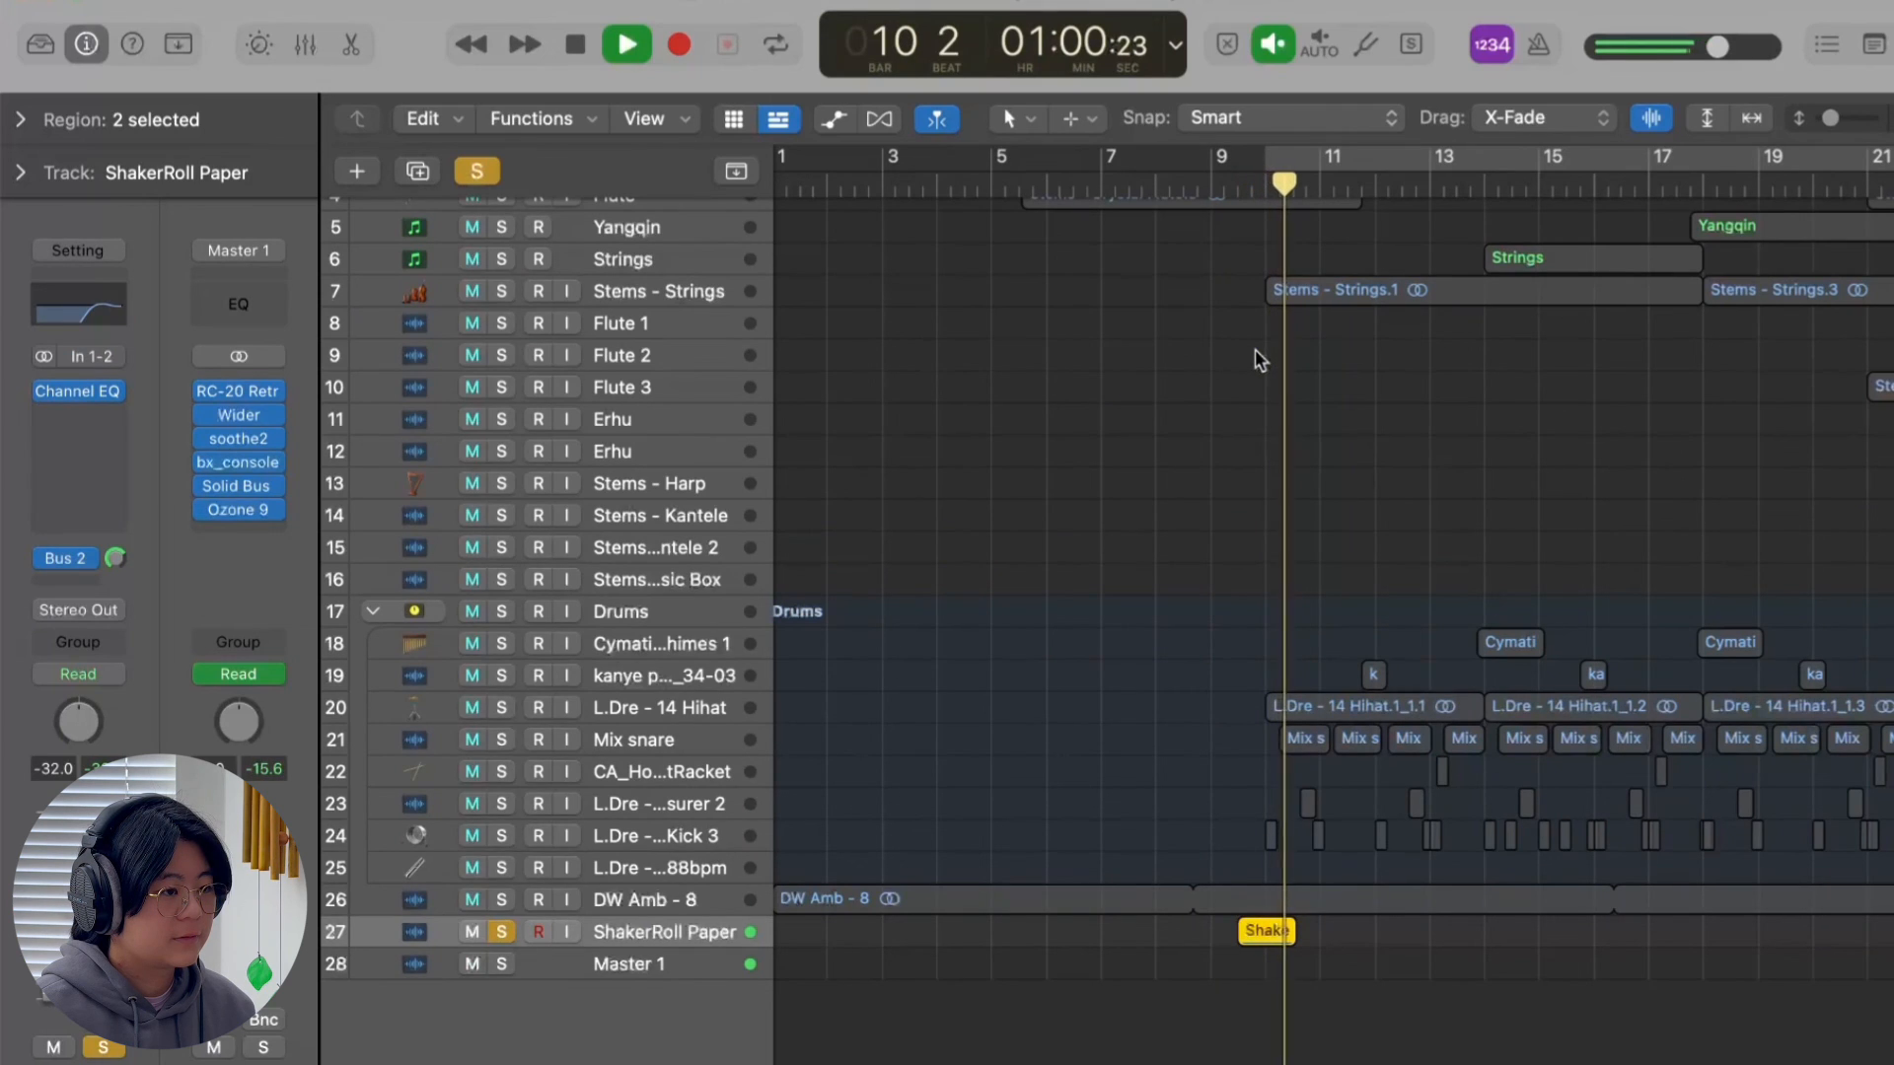
{"action": "key", "text": "space"}
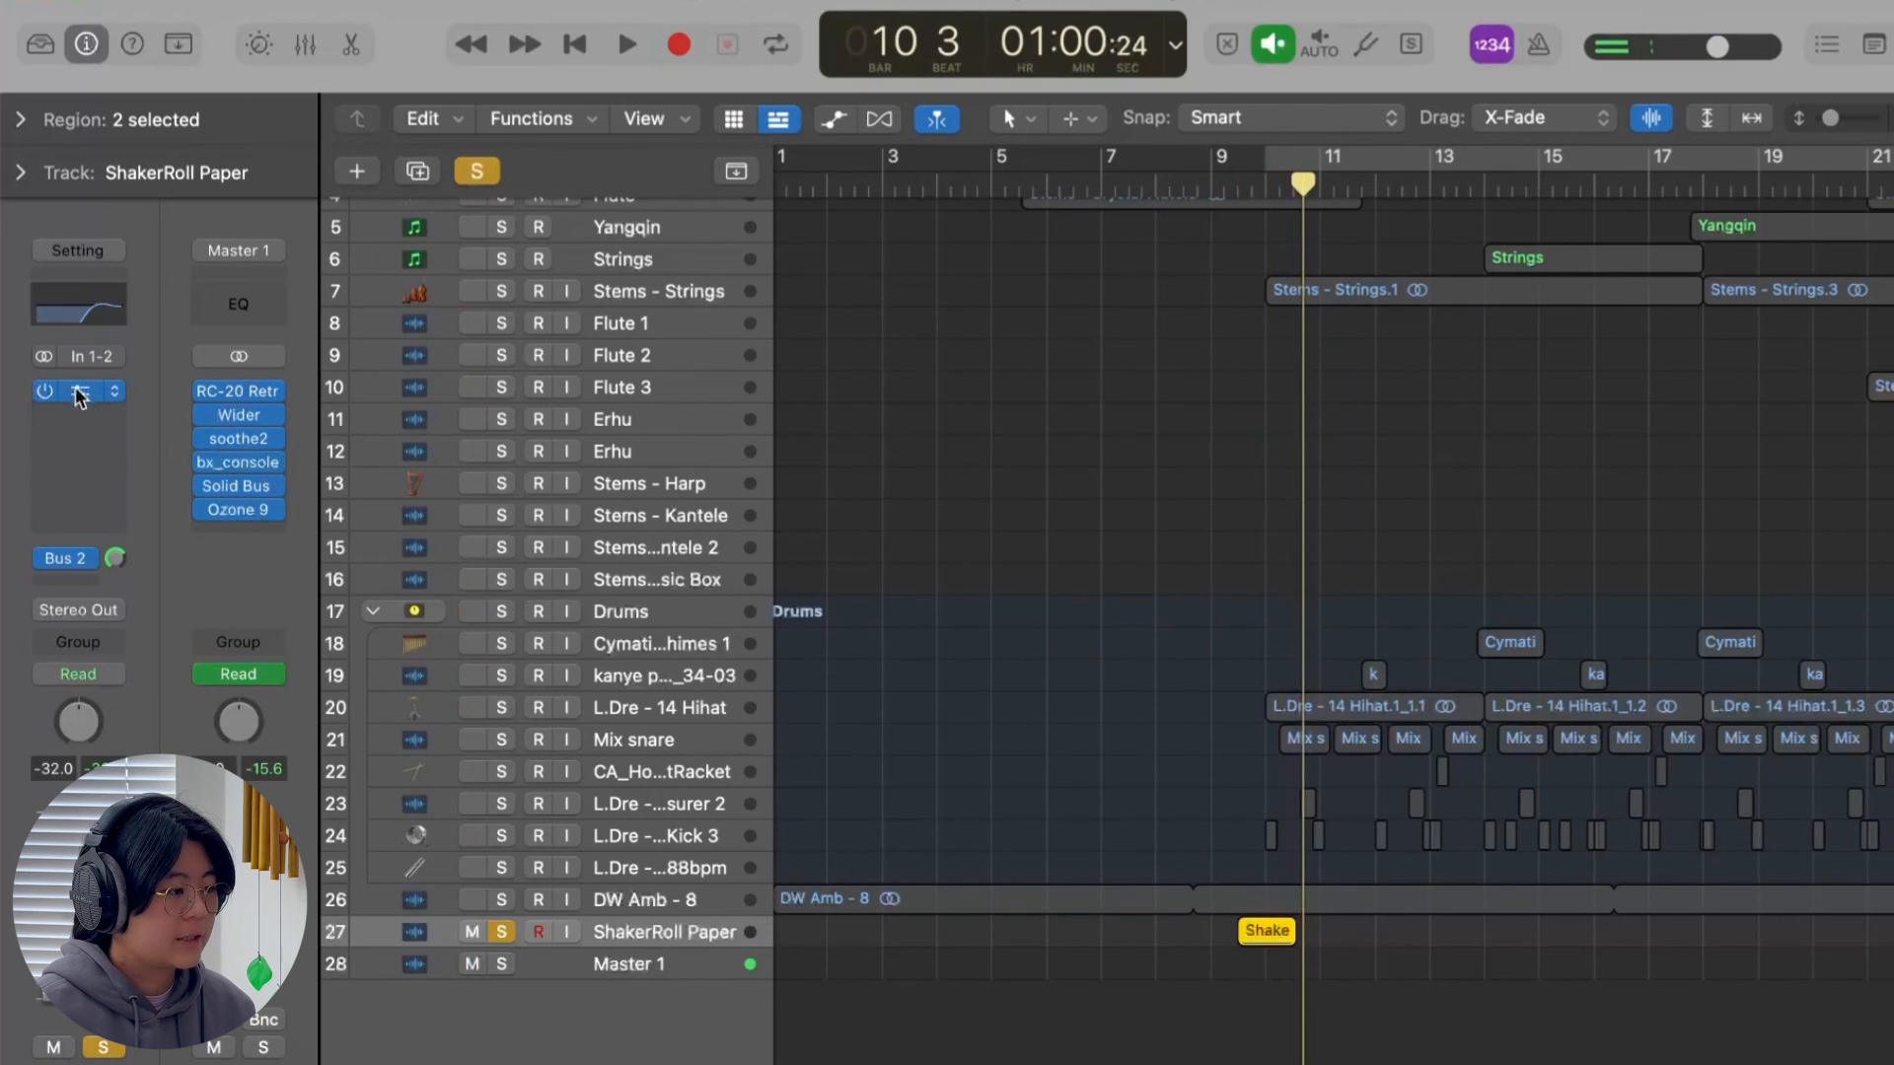
Inspect the ShakerRoll Paper track's Bus 2 send and the Raum reverb on its aux channel.
{"action": "left_click", "coordinate": [67, 560]}
{"action": "left_click", "coordinate": [69, 562]}
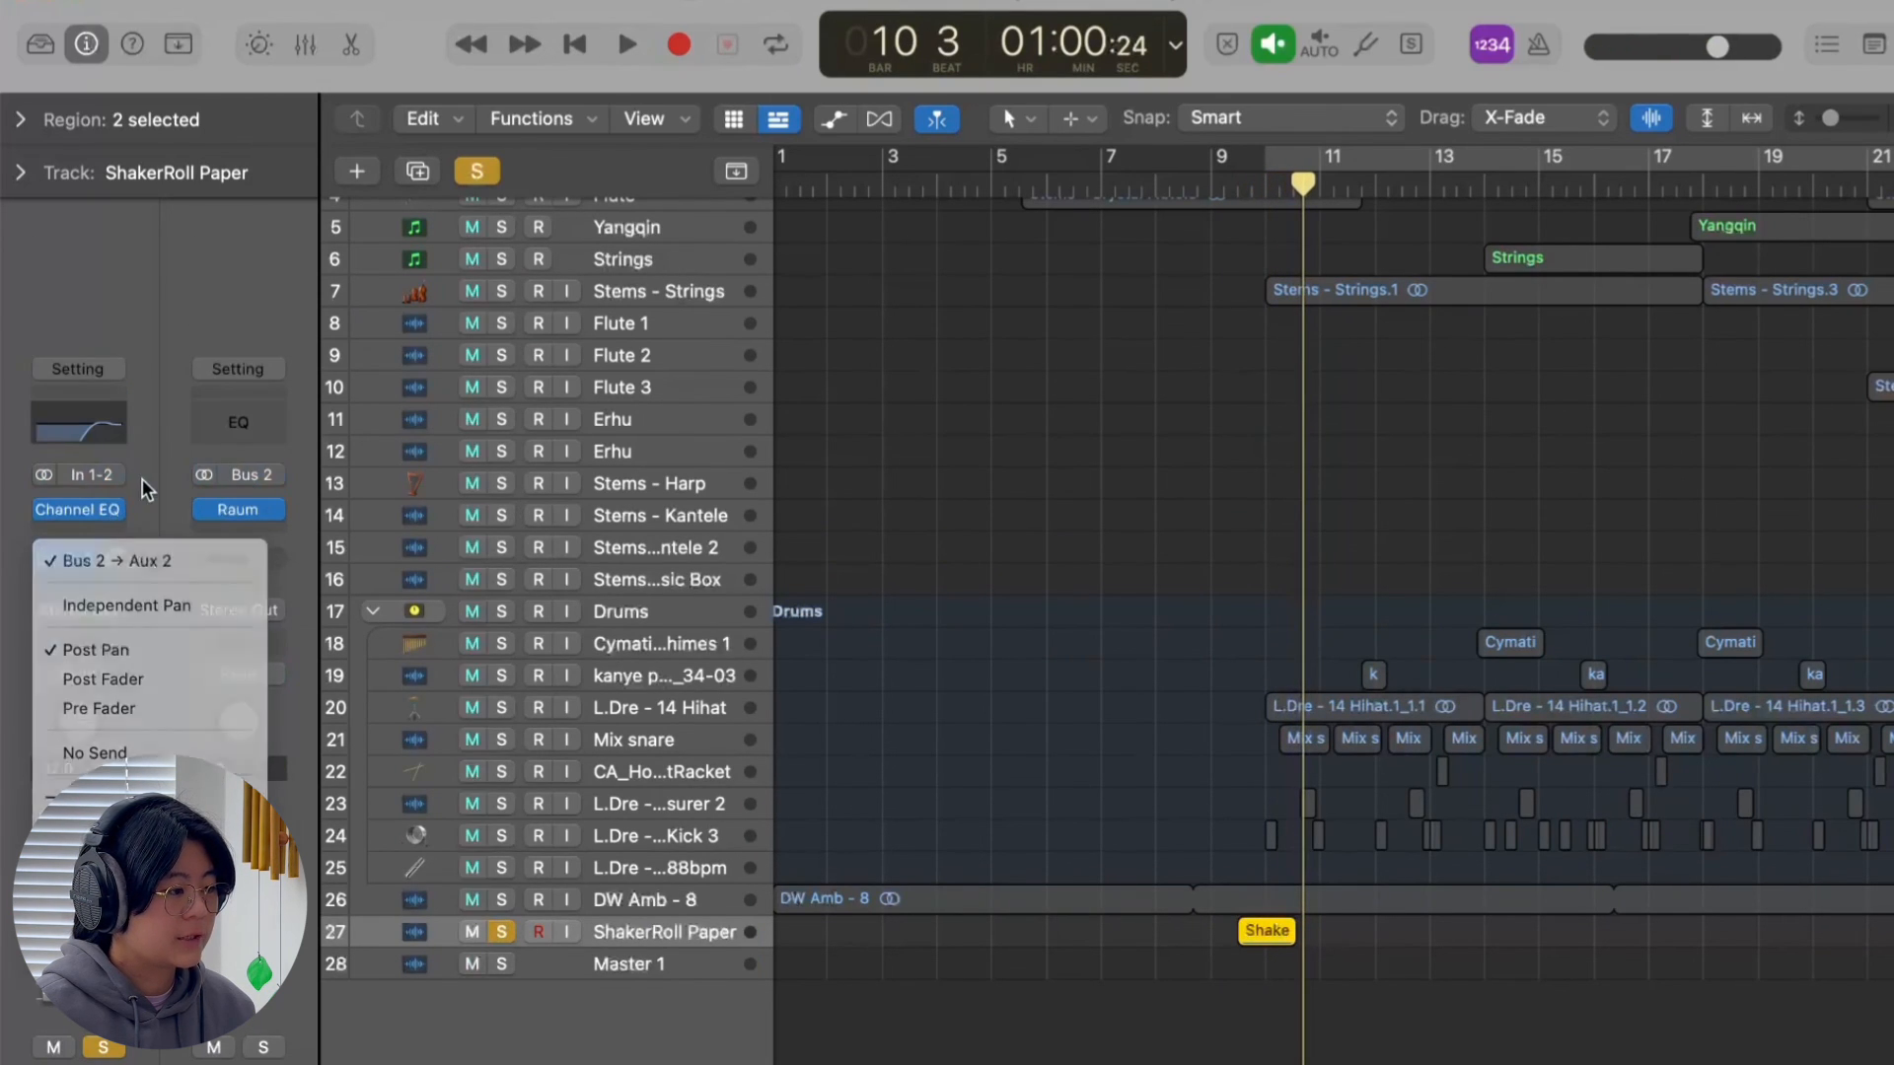
{"action": "scroll", "coordinate": [1817, 580], "scroll_direction": "up", "scroll_amount": 3}
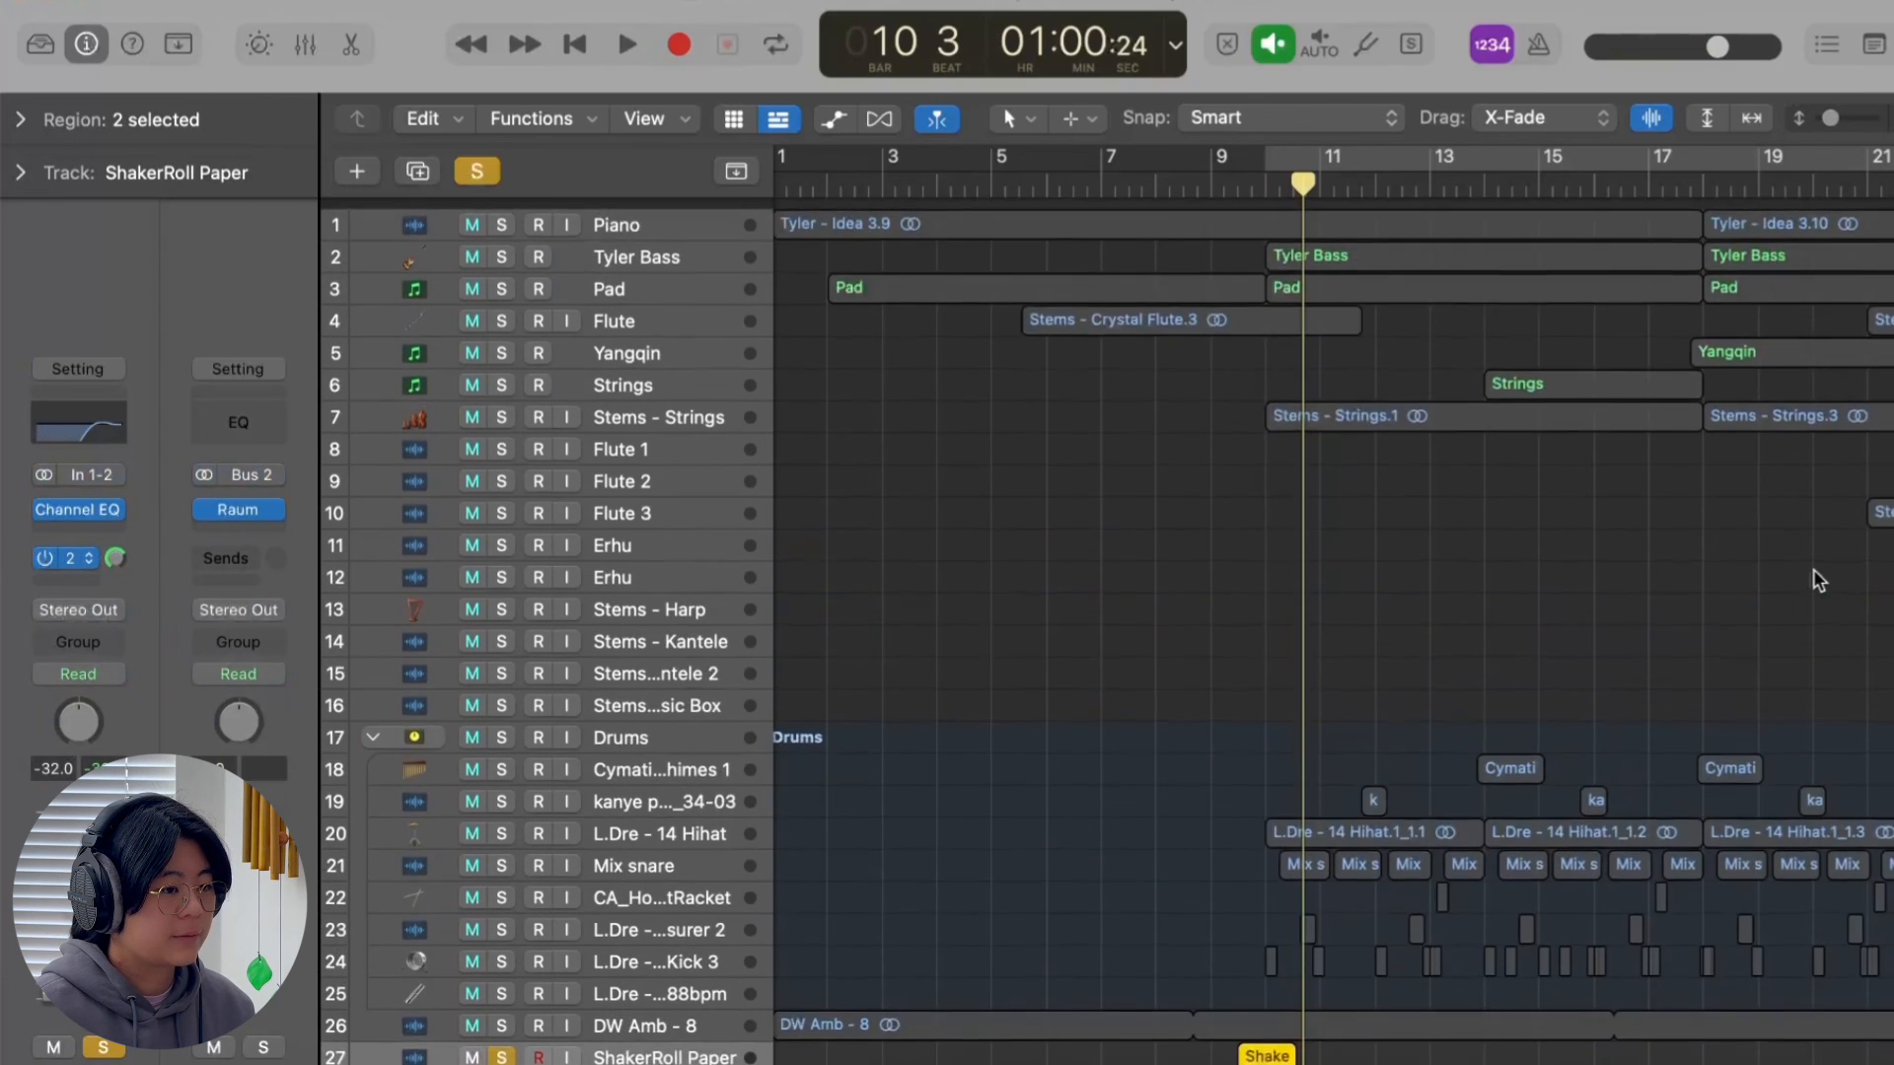
Clear the ShakerRoll Paper solo and select the Cymatics - Tingsha Chimes 1.4 region leading into bar 30.
{"action": "key", "text": "s"}
{"action": "scroll", "coordinate": [1817, 580], "scroll_direction": "right", "scroll_amount": 10}
{"action": "scroll", "coordinate": [1023, 257], "scroll_direction": "up", "scroll_amount": 1}
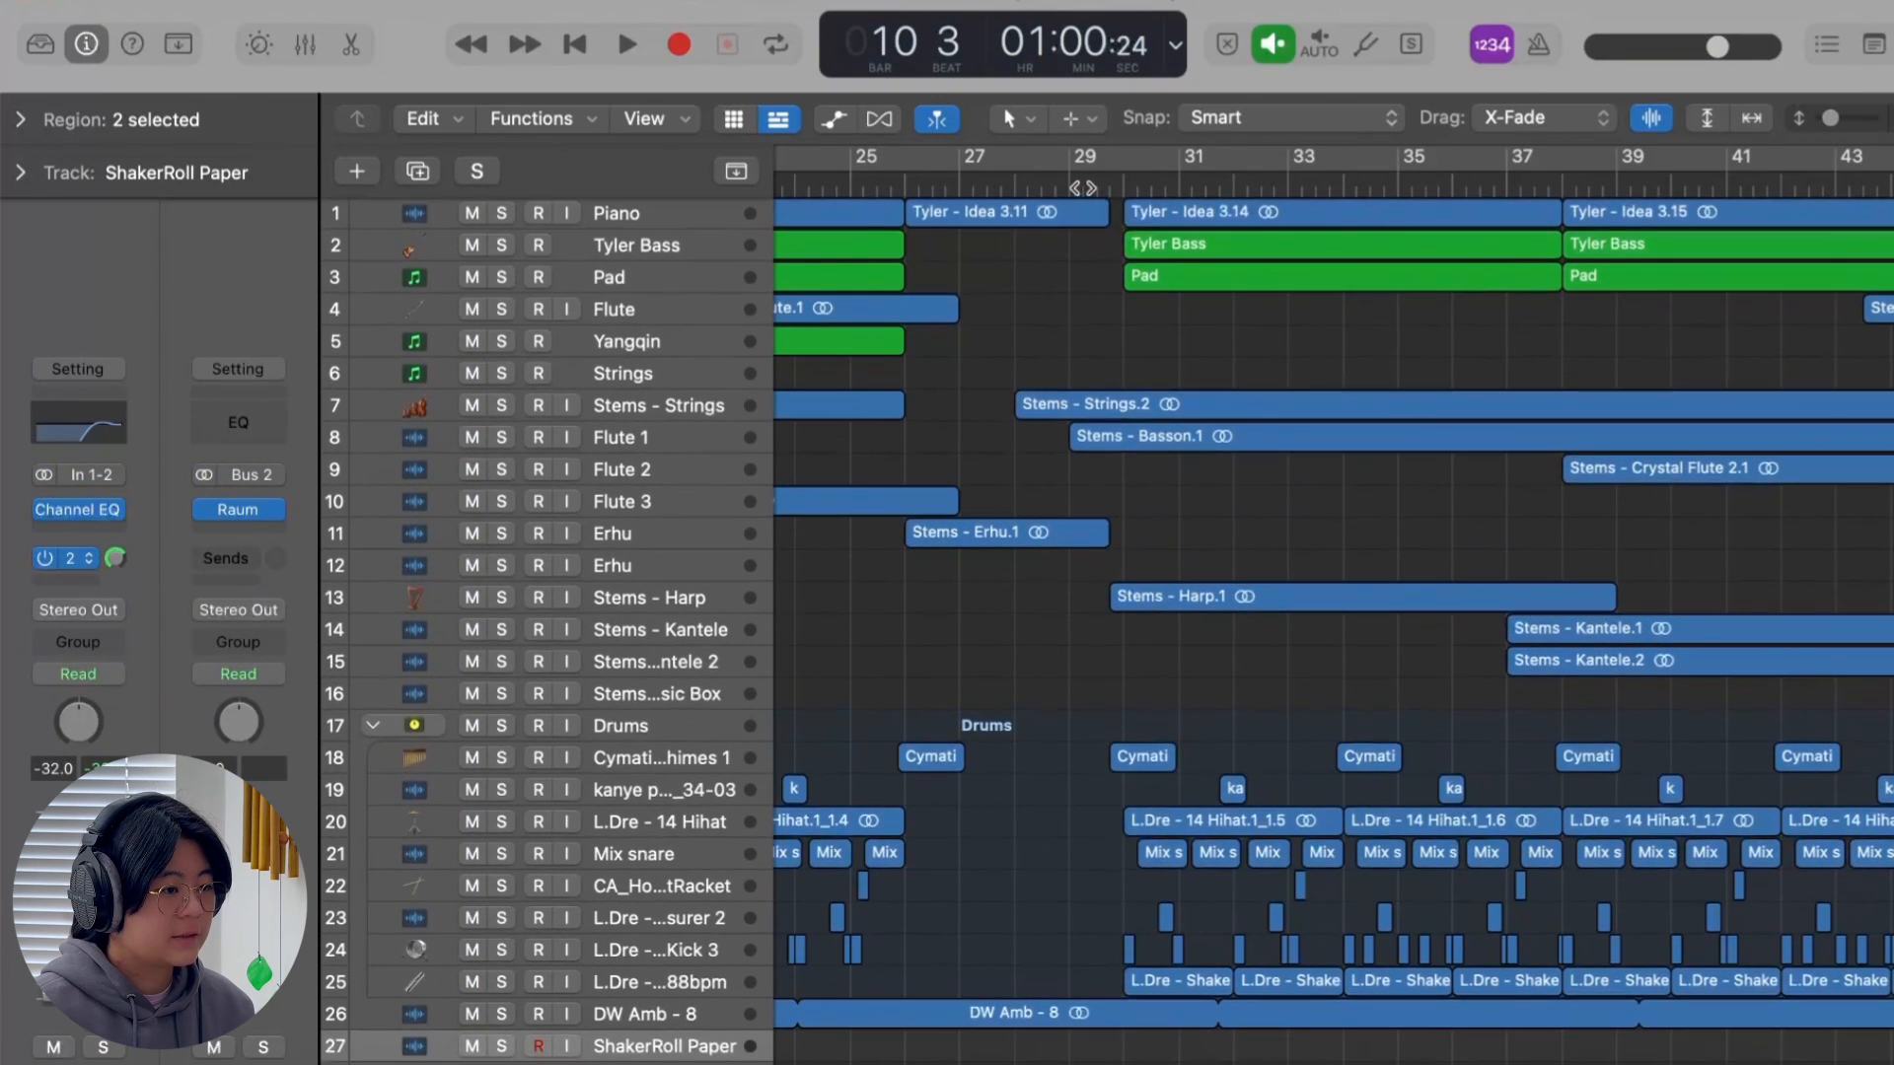
{"action": "left_click", "coordinate": [1080, 268]}
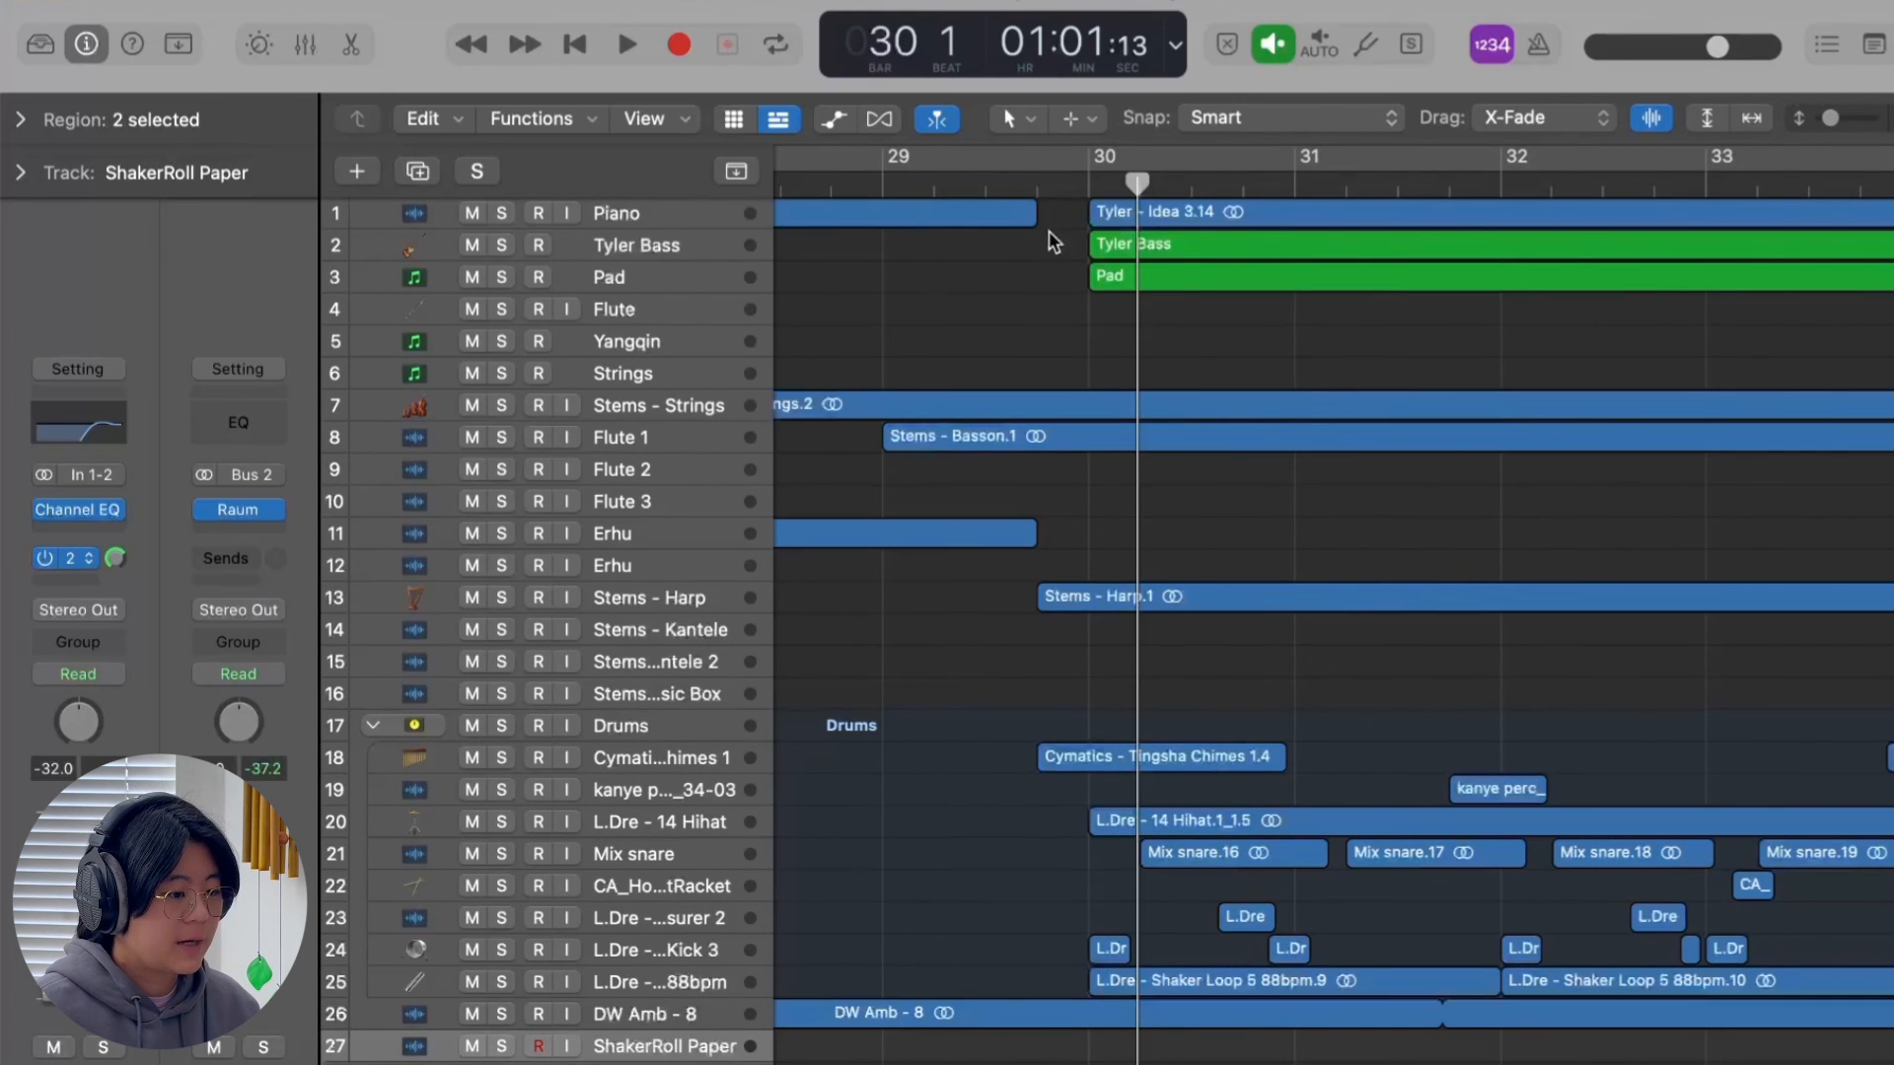
{"action": "left_click", "coordinate": [1045, 768]}
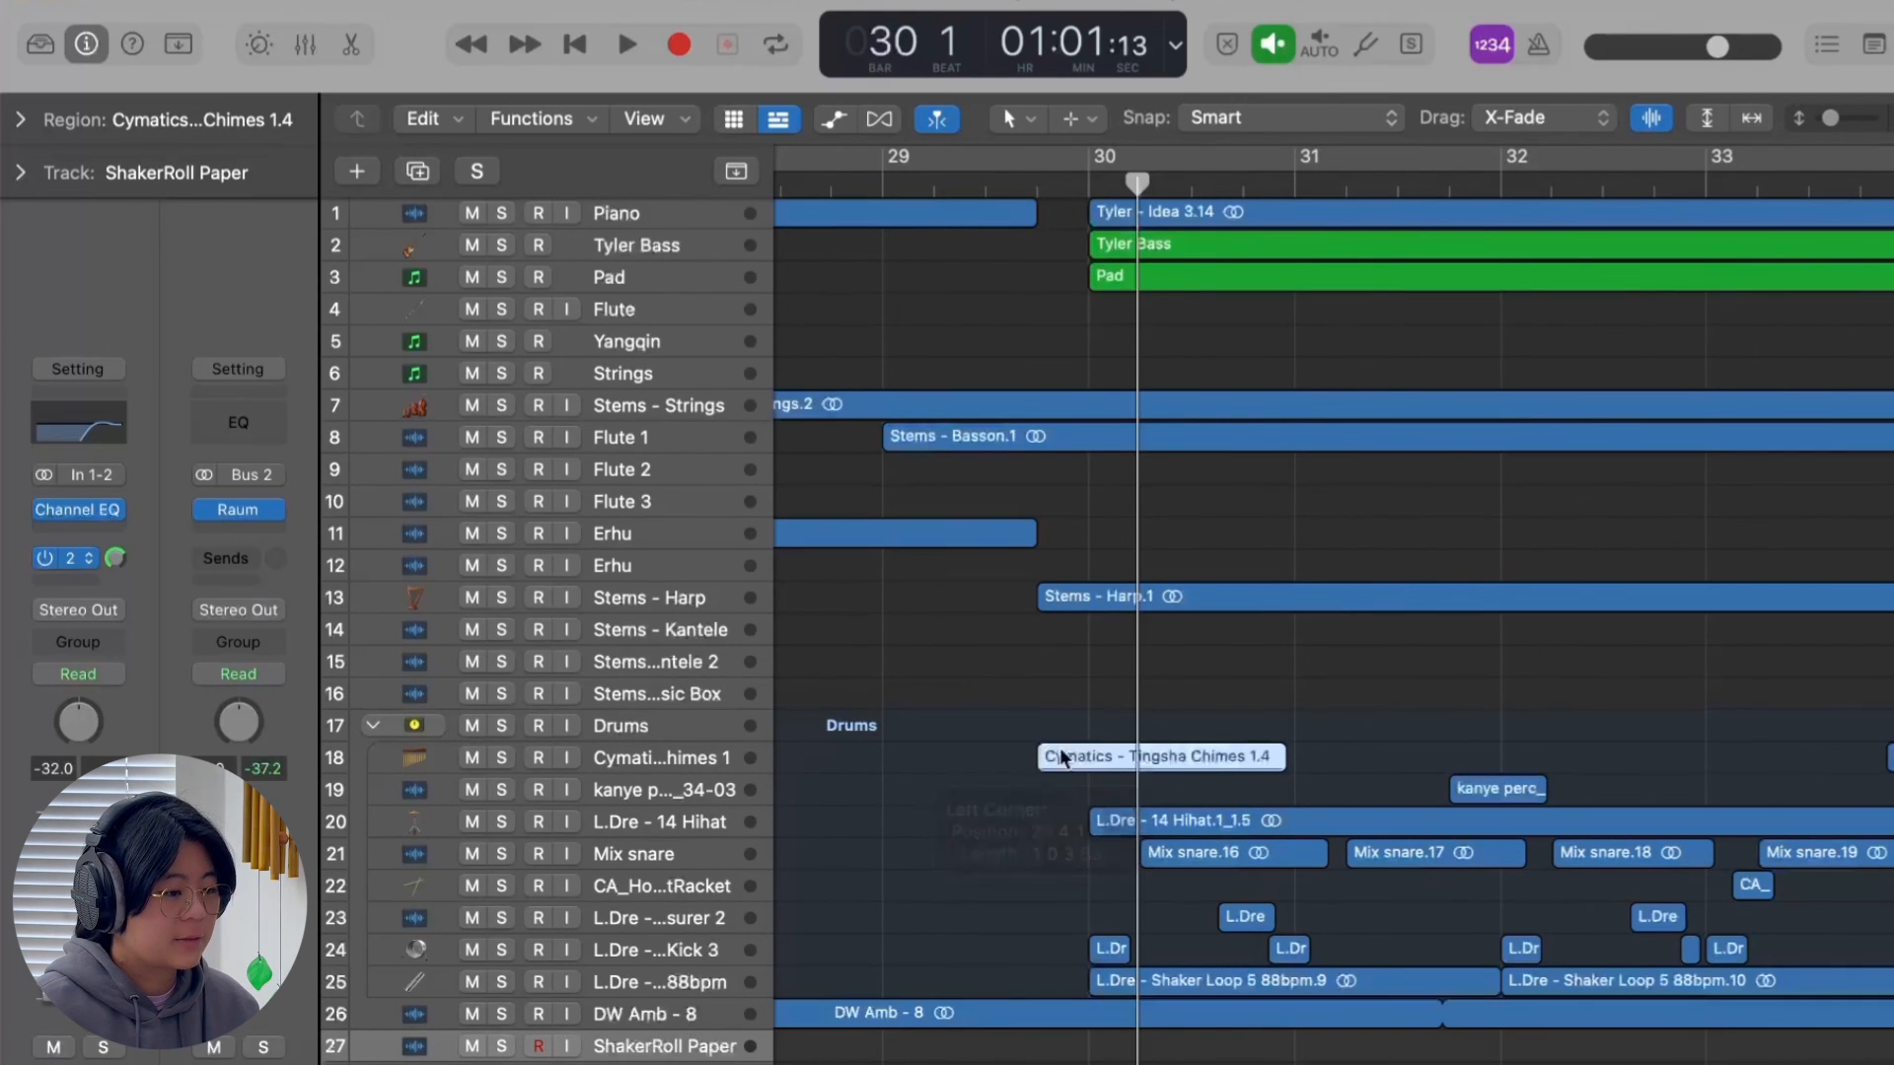
{"action": "scroll", "coordinate": [1095, 480], "scroll_direction": "left", "scroll_amount": 1}
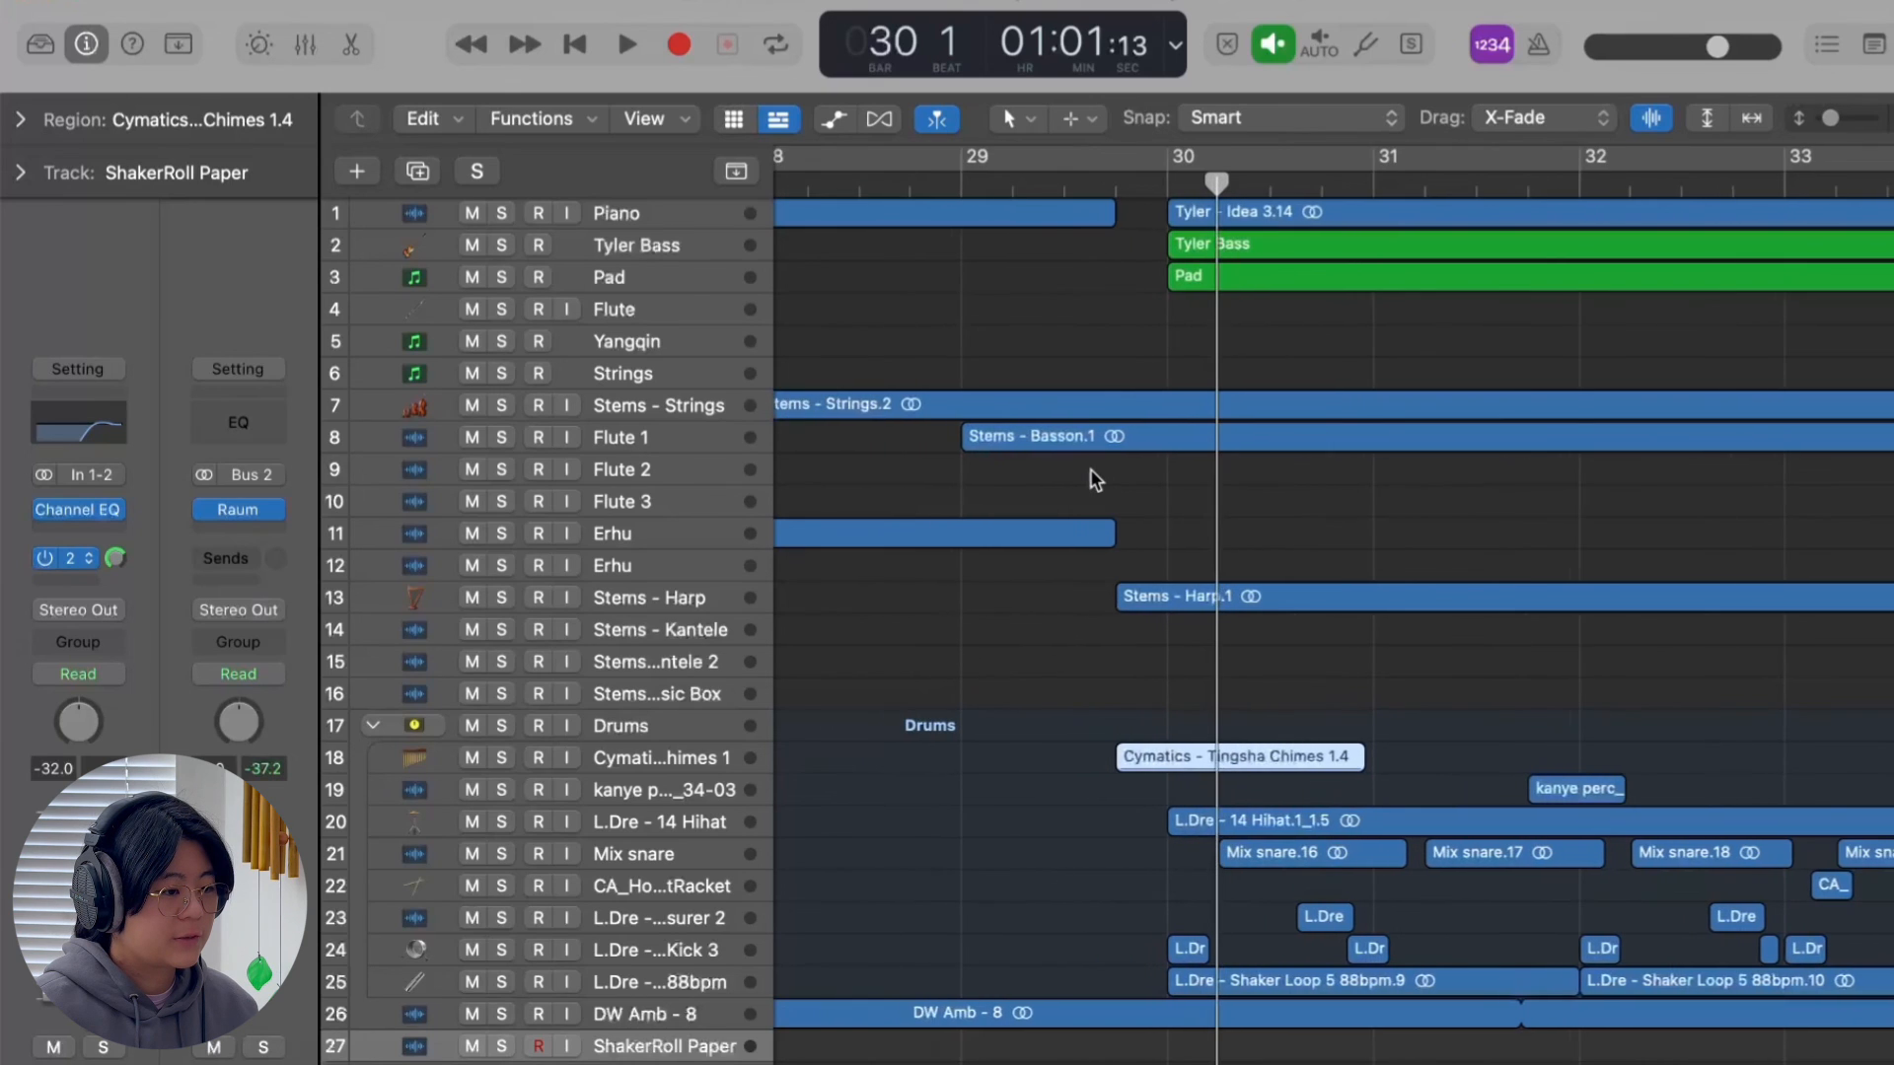
{"action": "scroll", "coordinate": [1095, 480], "scroll_direction": "down", "scroll_amount": 5}
Play the full mix from bar 29 to hear the transition into the section at bar 30.
{"action": "left_click", "coordinate": [1118, 190]}
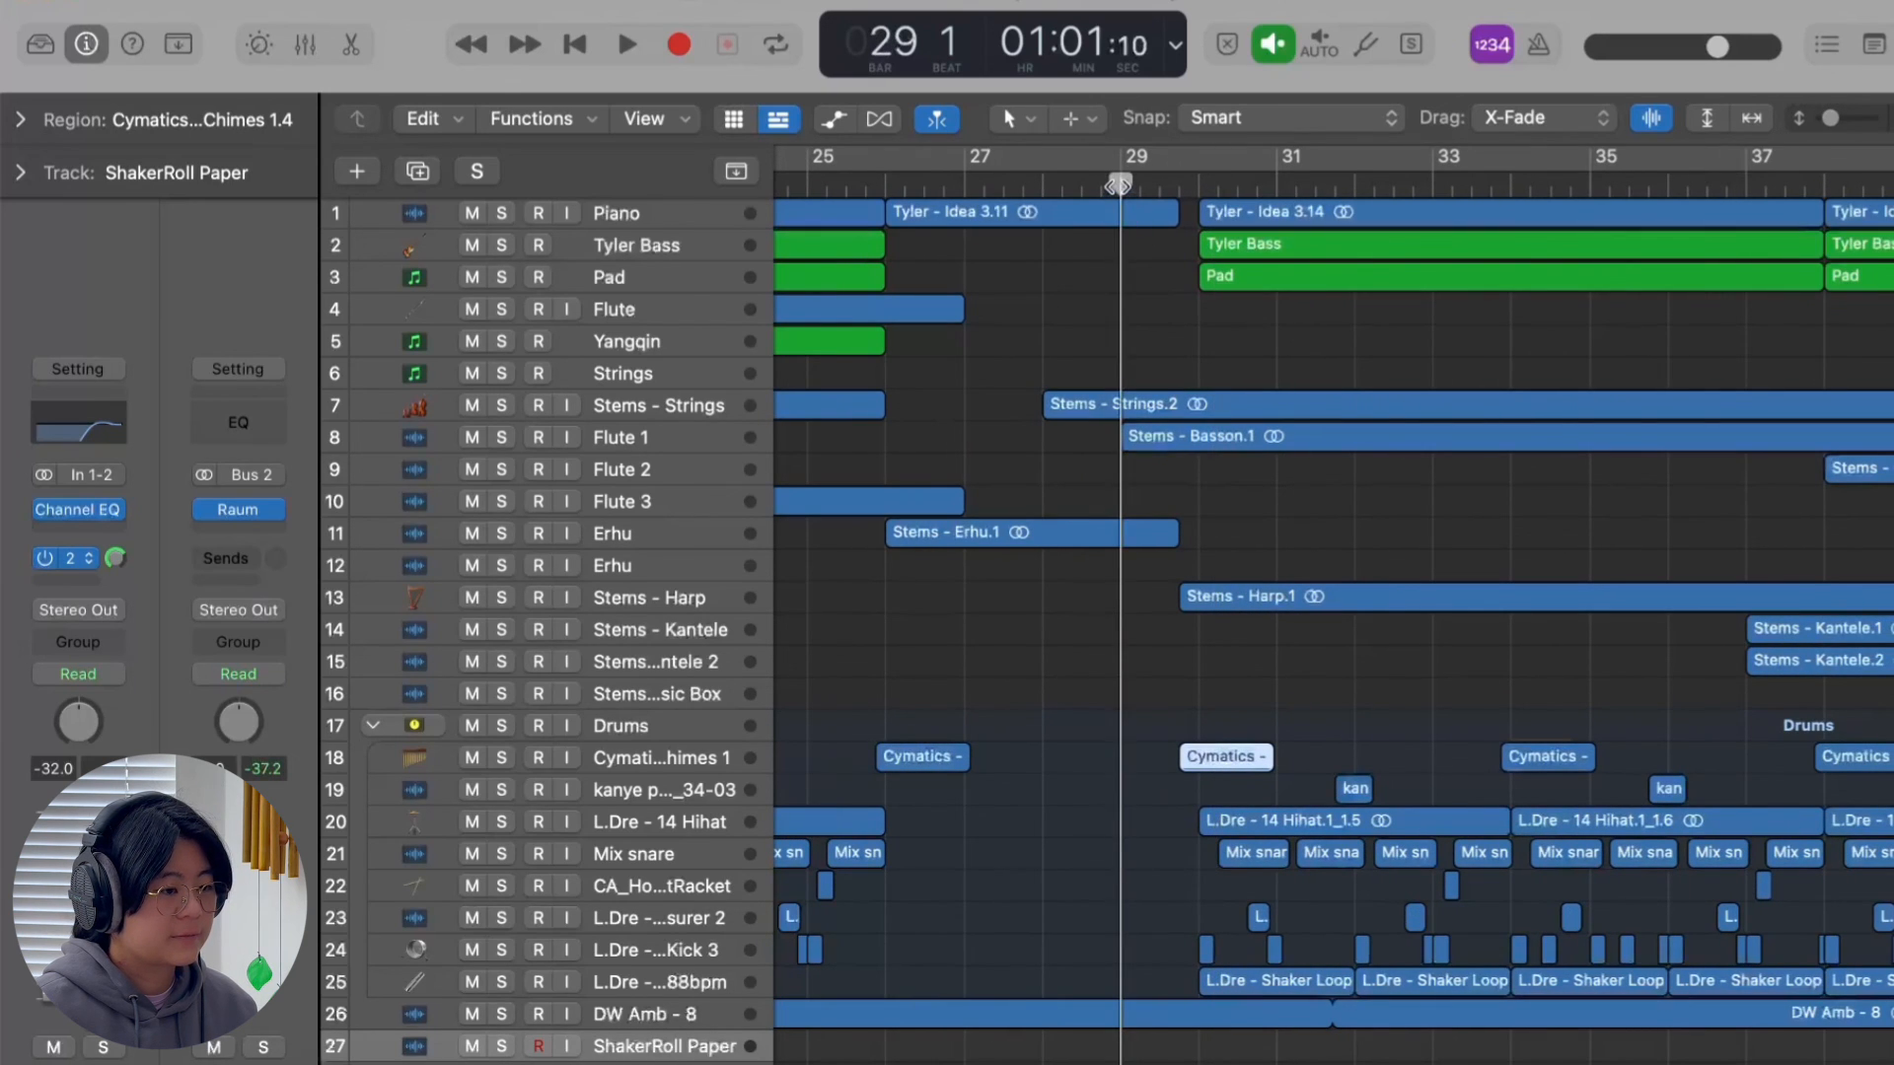
{"action": "key", "text": "space"}
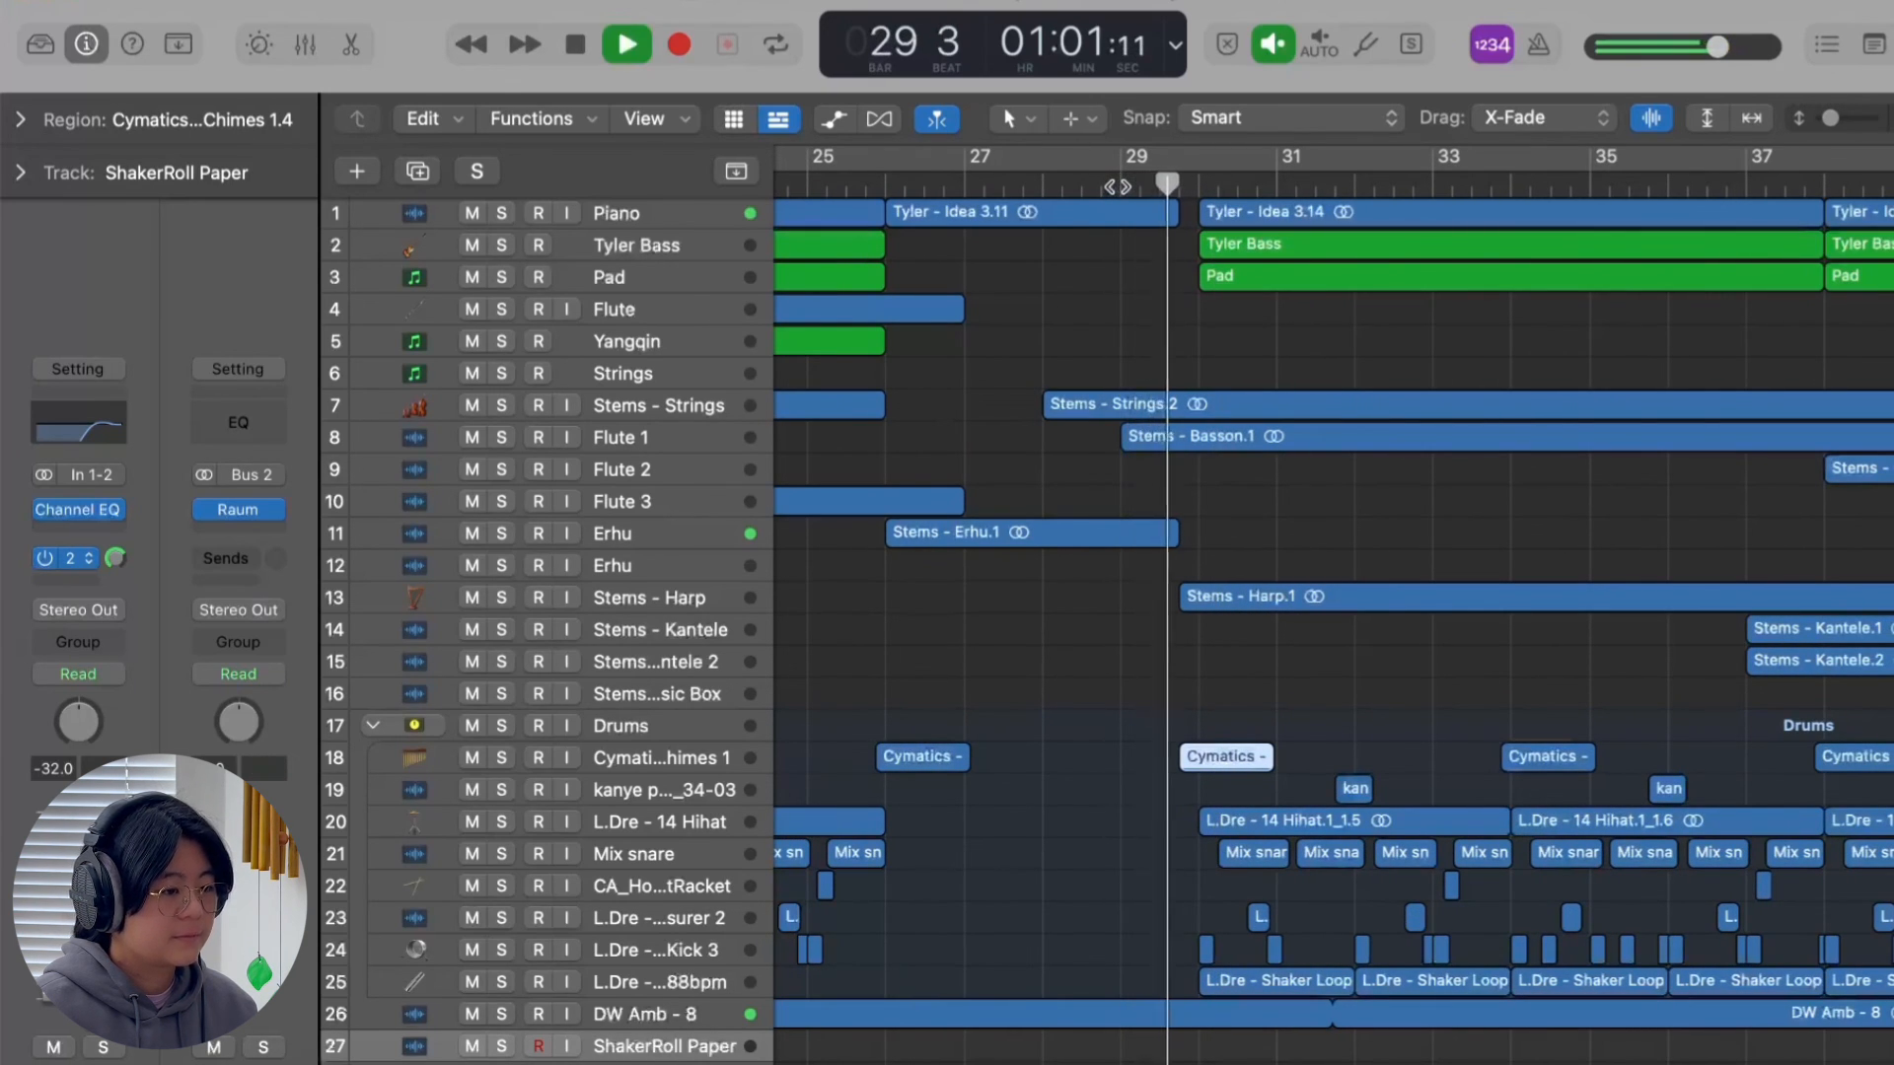
{"action": "scroll", "coordinate": [1095, 607], "scroll_direction": "down", "scroll_amount": 4}
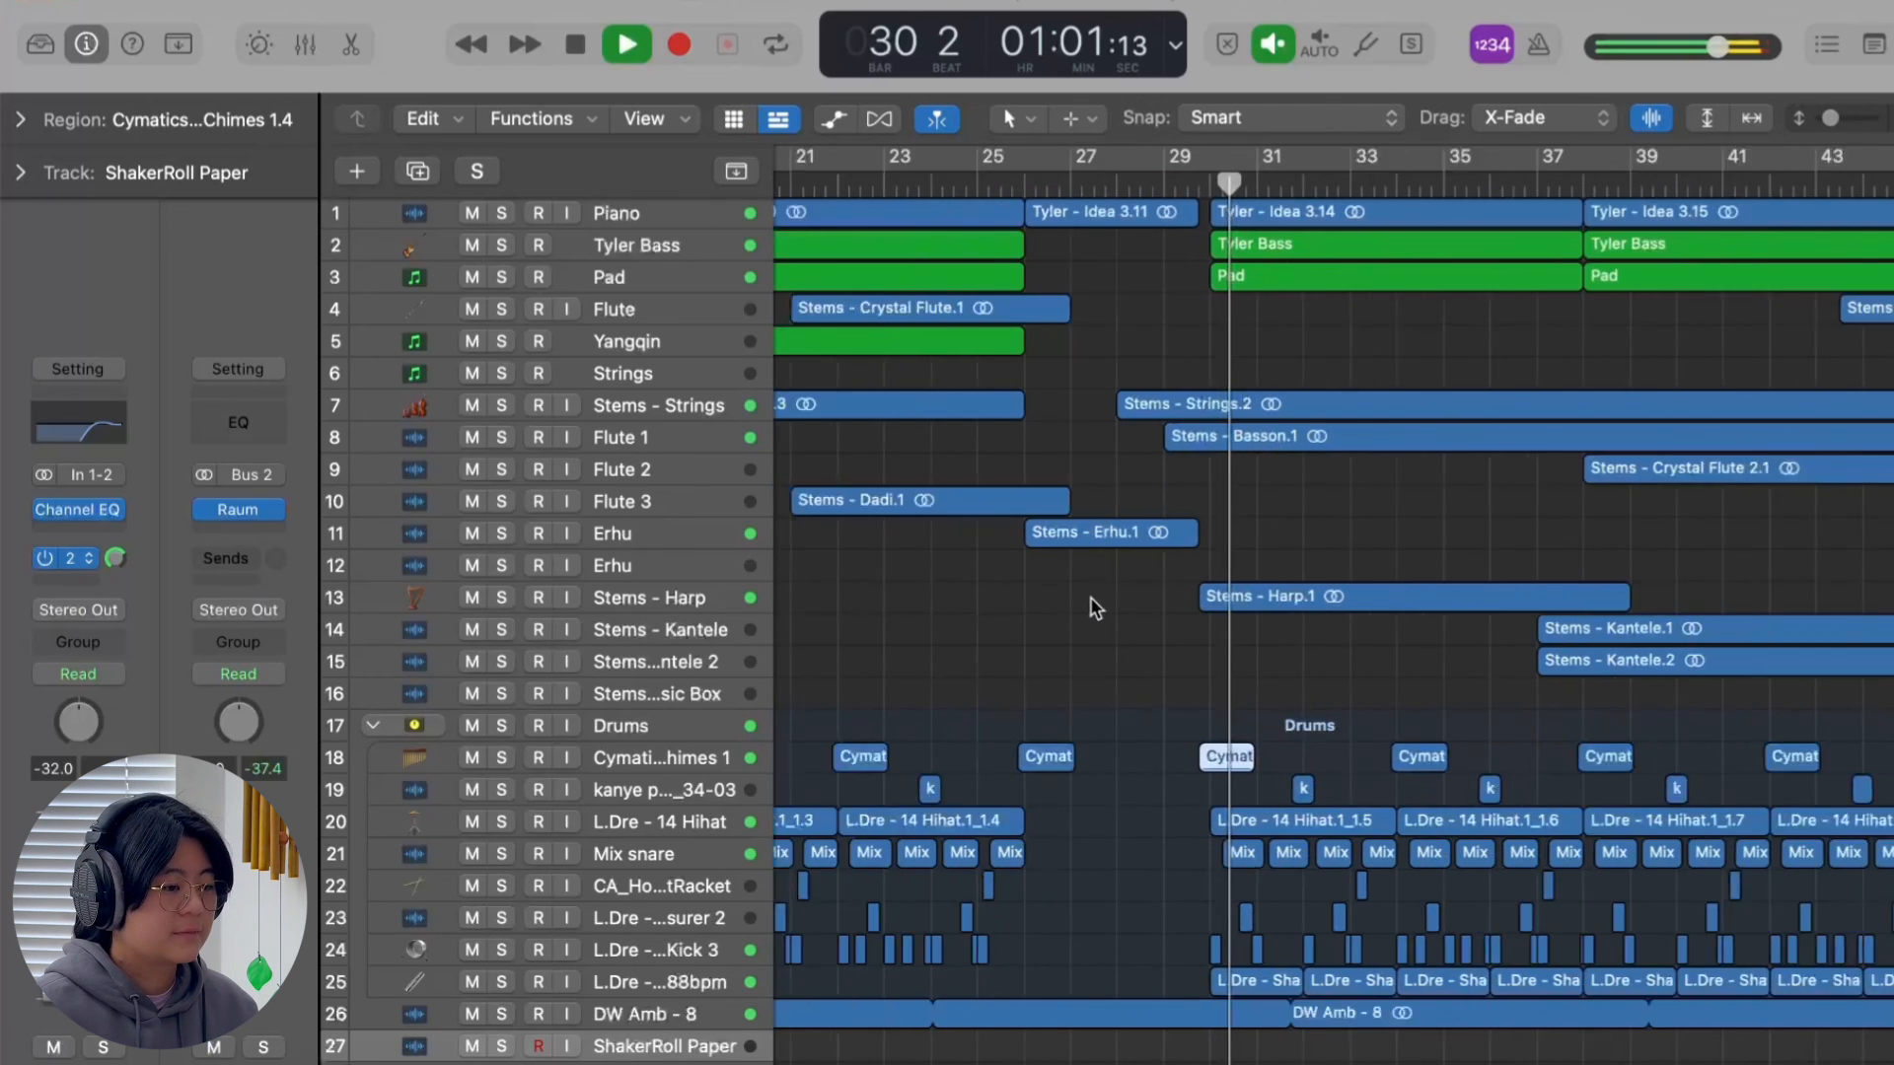
Stop playback and open the RC-20 Retro Color insert on the Master 1 channel to examine its settings.
{"action": "scroll", "coordinate": [1095, 608], "scroll_direction": "down", "scroll_amount": 3}
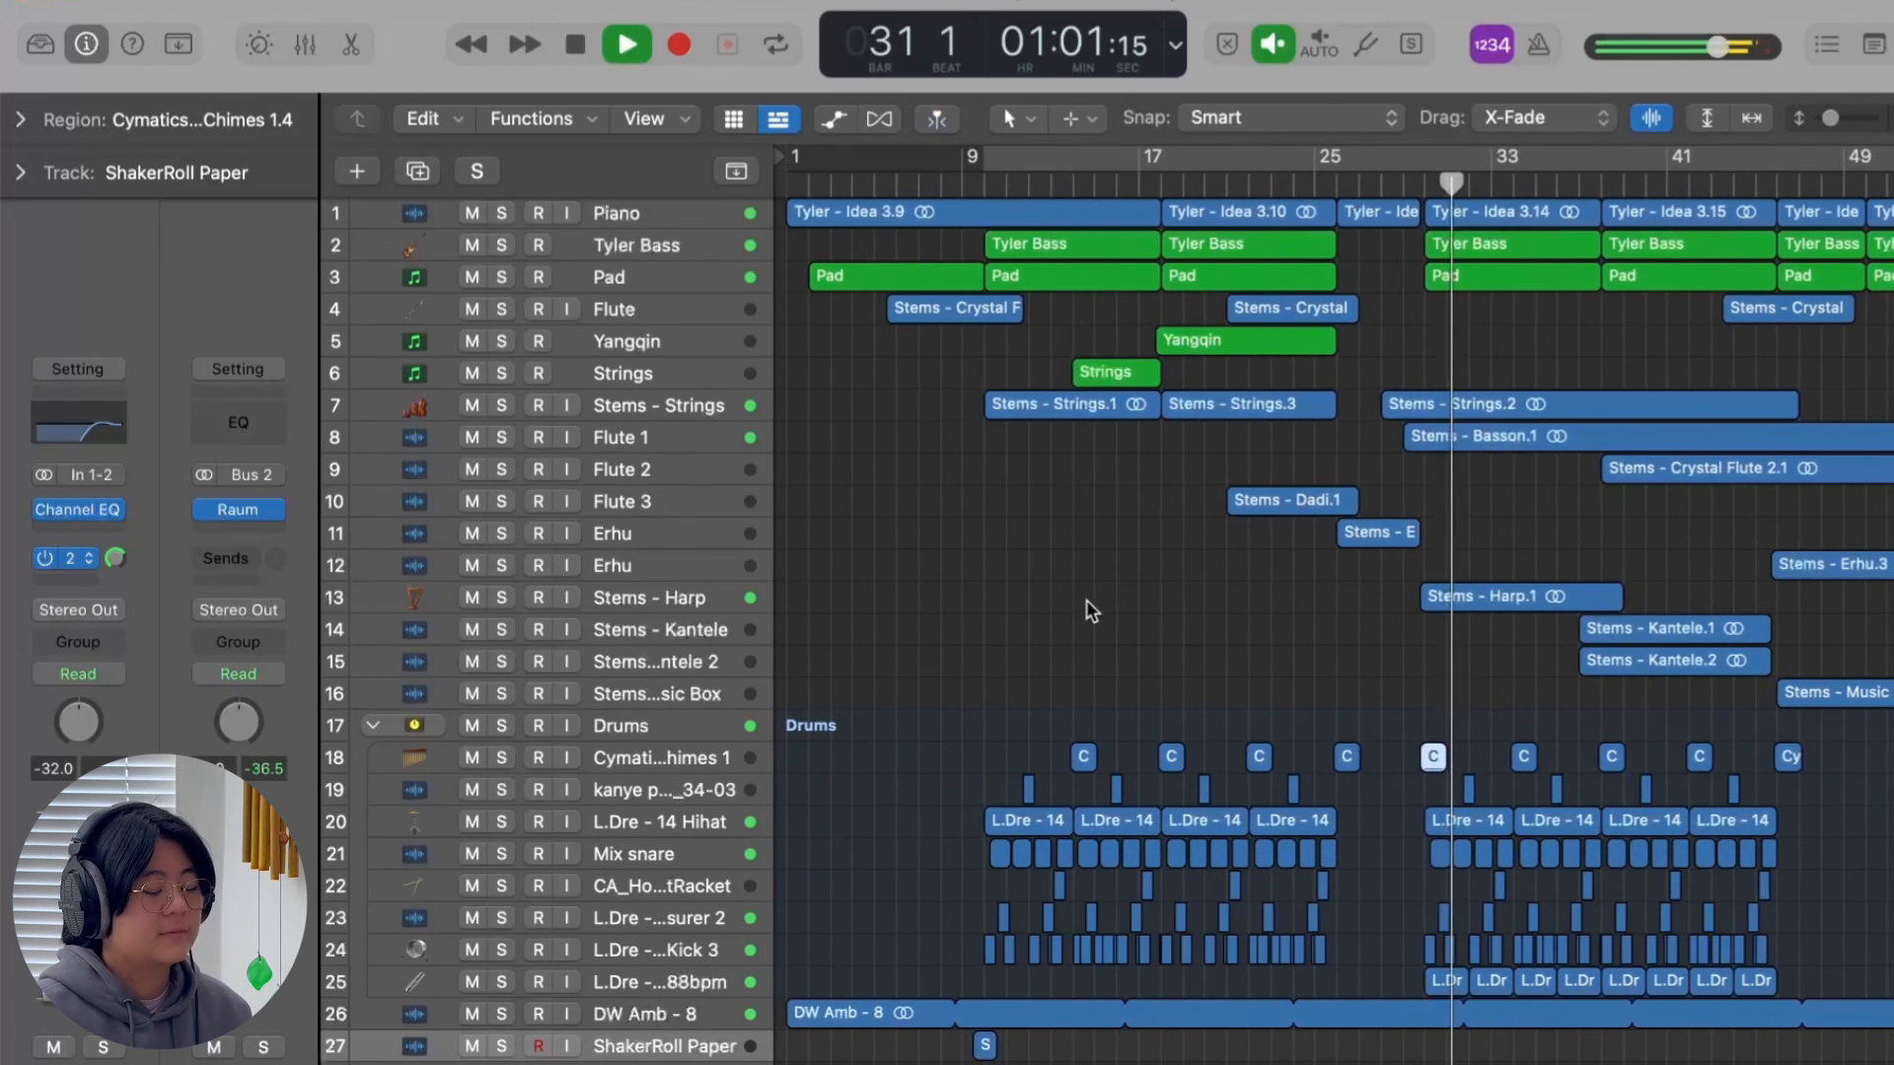
{"action": "key", "text": "space"}
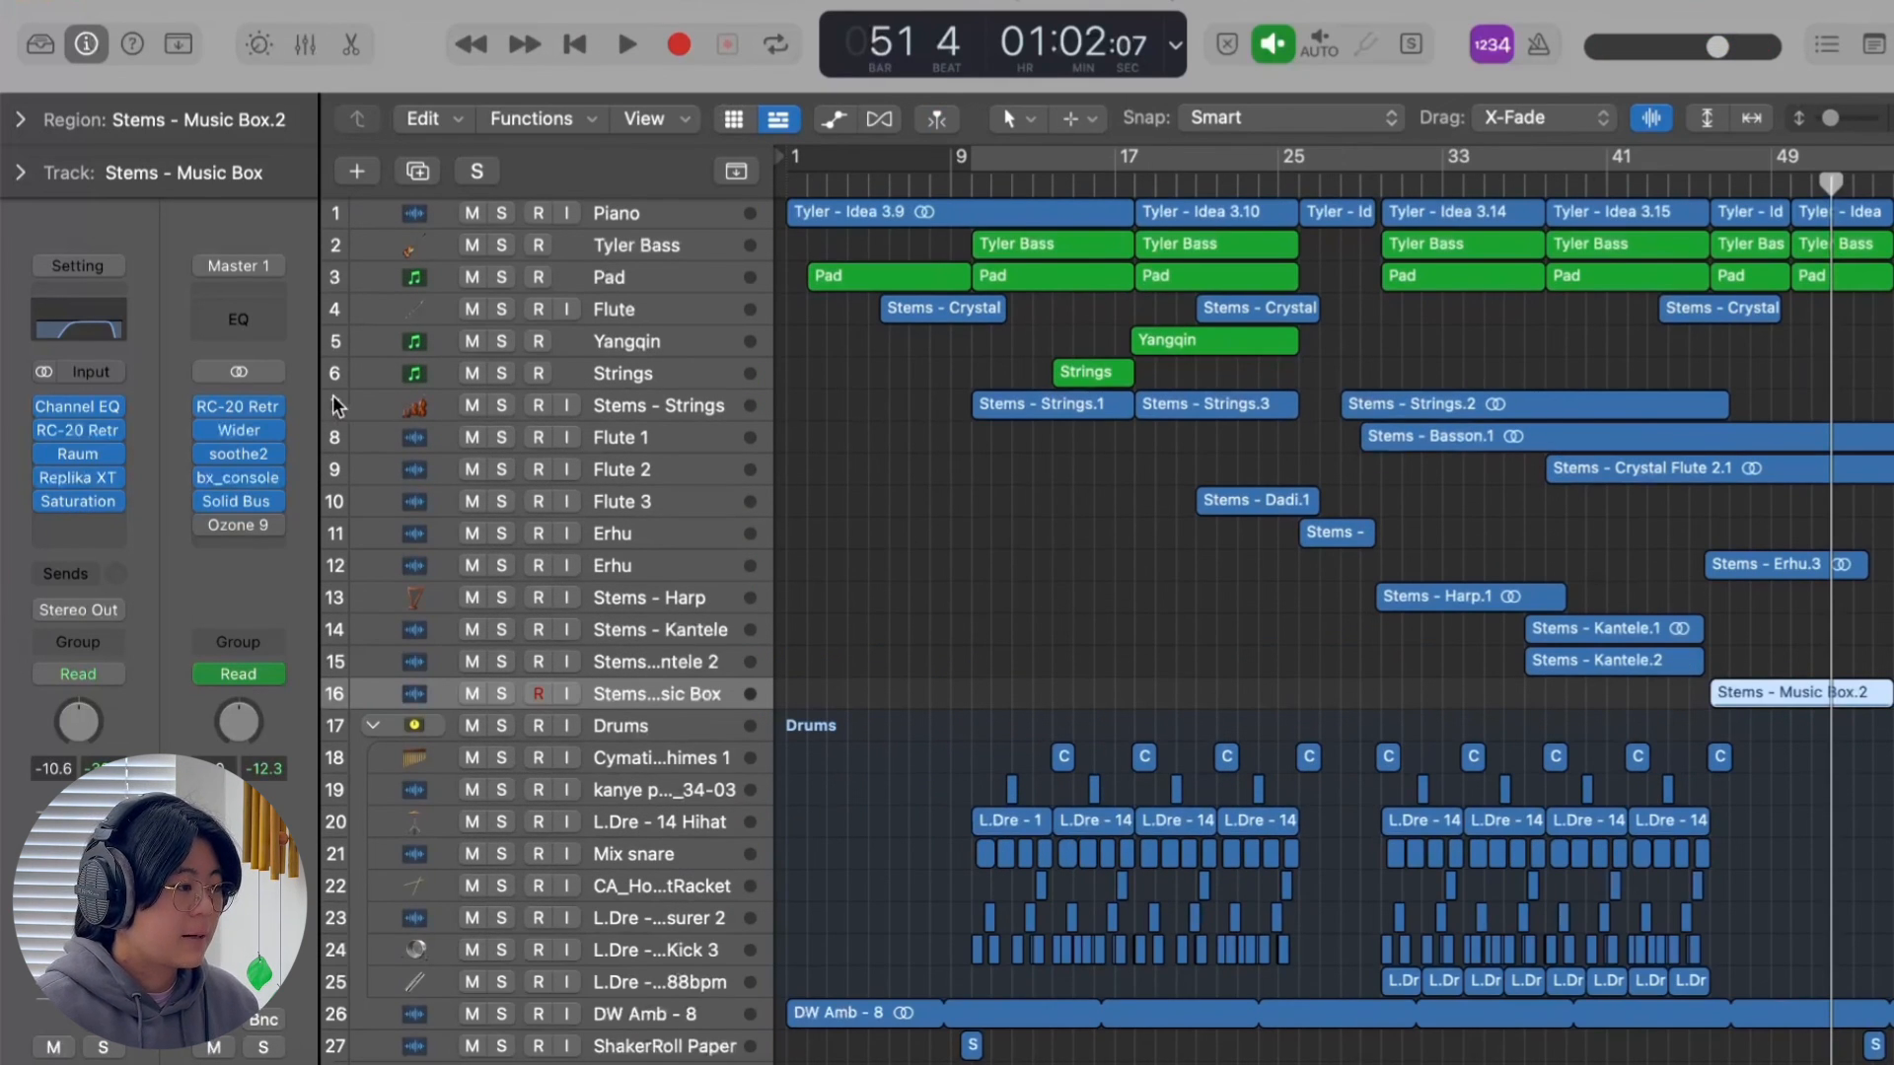
{"action": "left_click", "coordinate": [243, 413]}
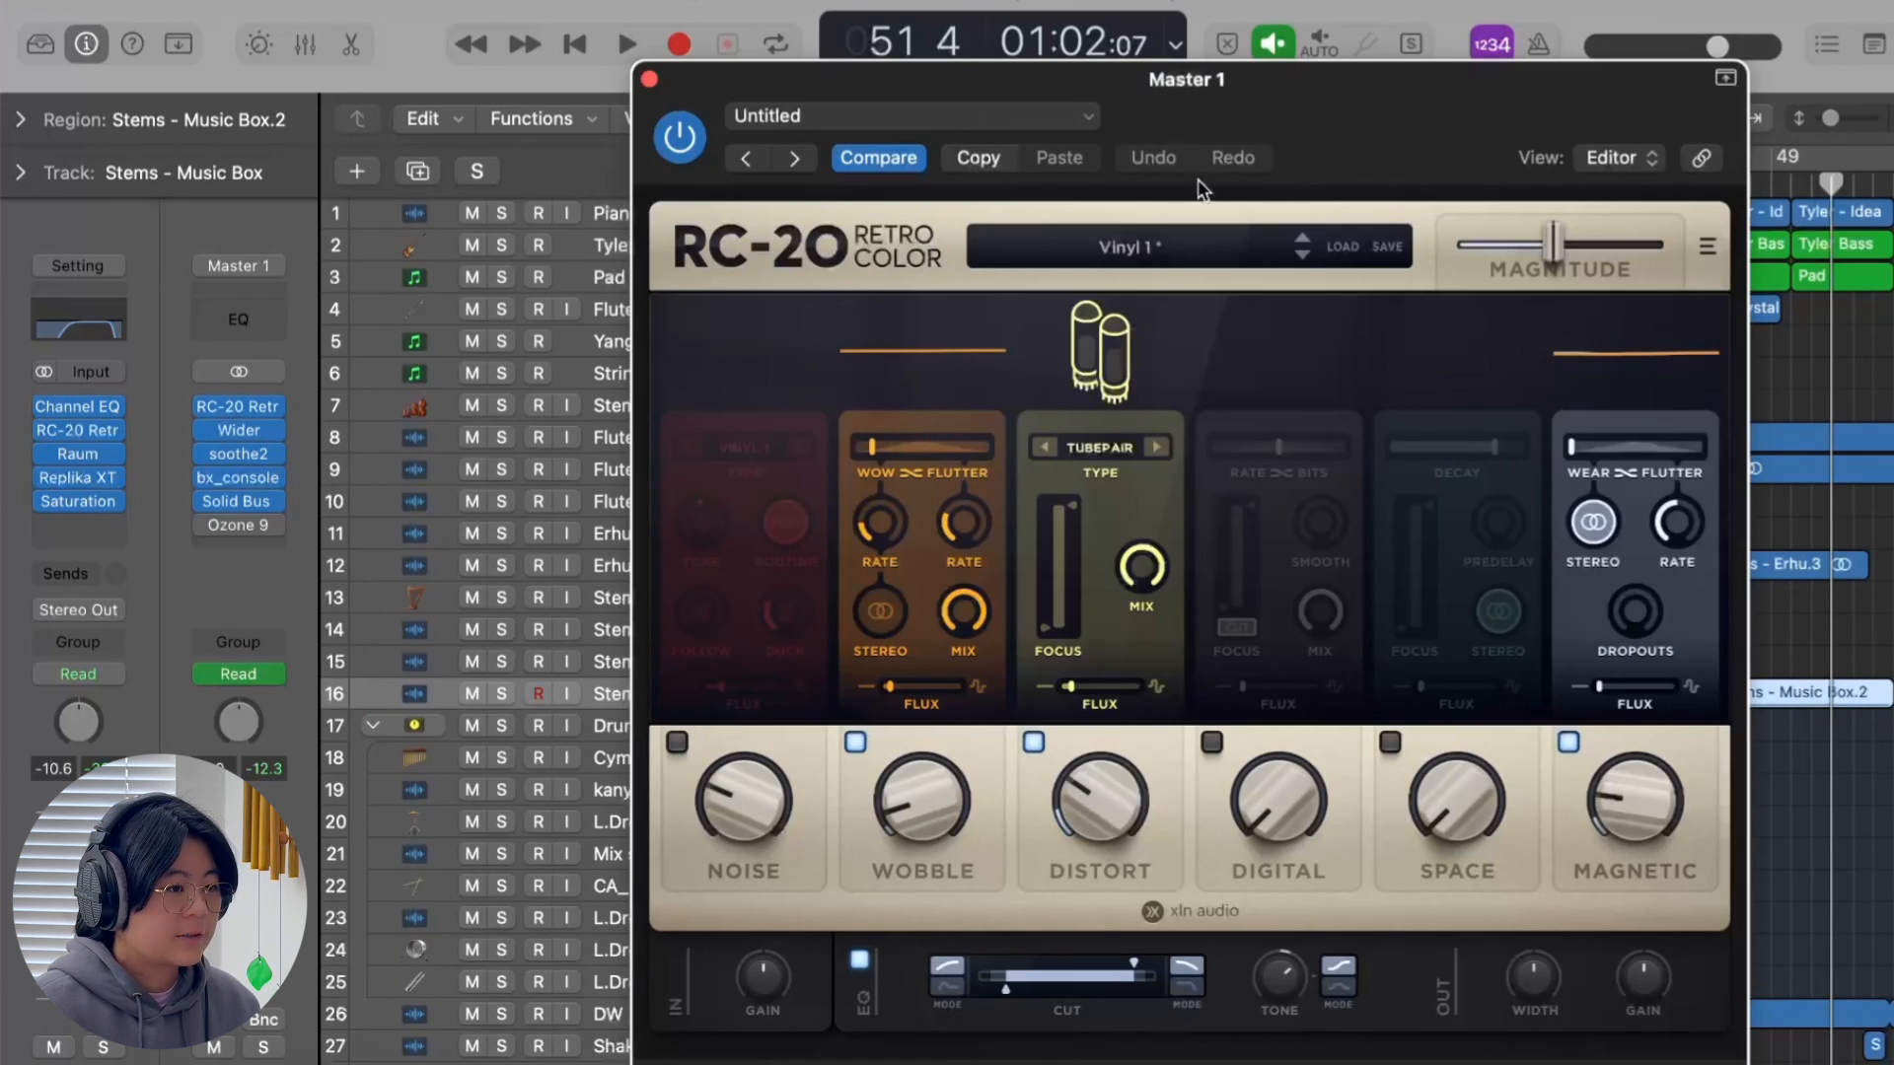
{"action": "left_click_drag", "start_coordinate": [1285, 128], "coordinate": [1248, 60]}
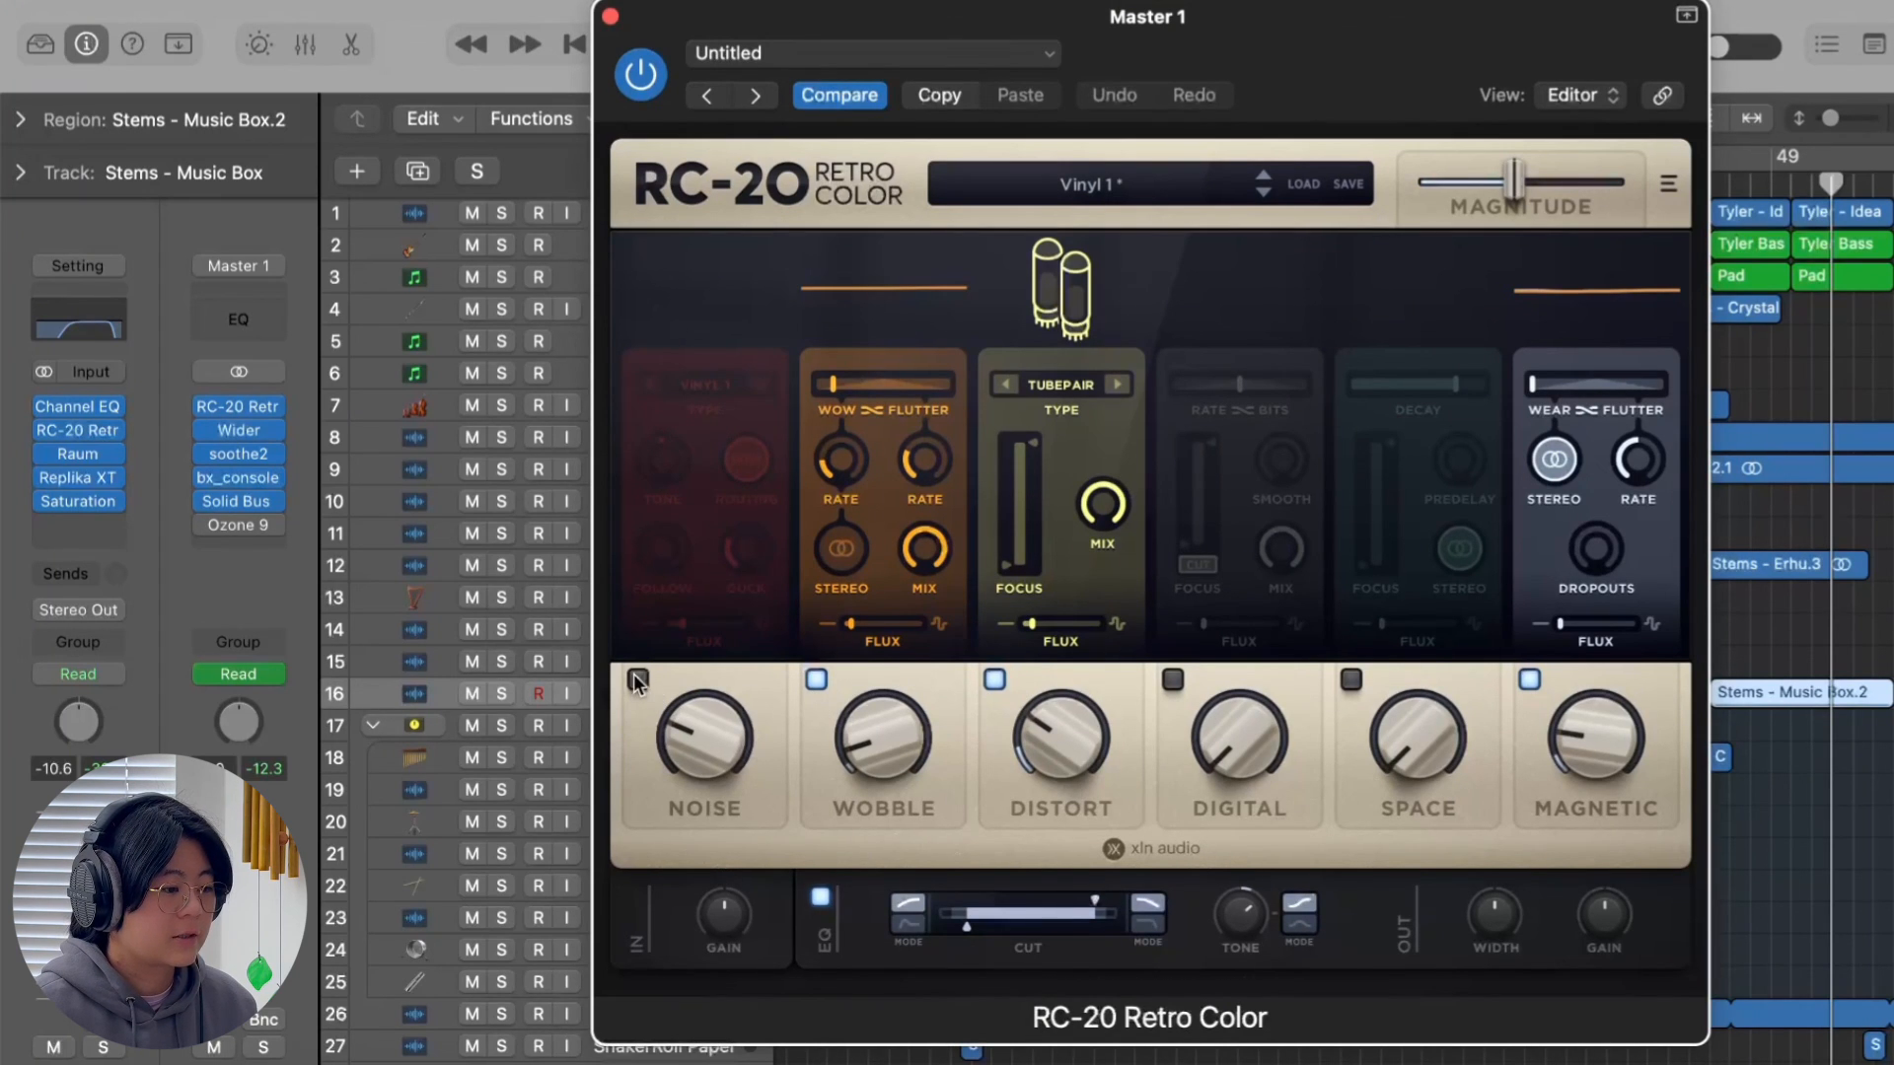
Inspect the rest of the Master 1 insert chain: Wider, soothe2, bx_console, Solid Bus Comp and Ozone 9.
{"action": "left_click", "coordinate": [238, 439]}
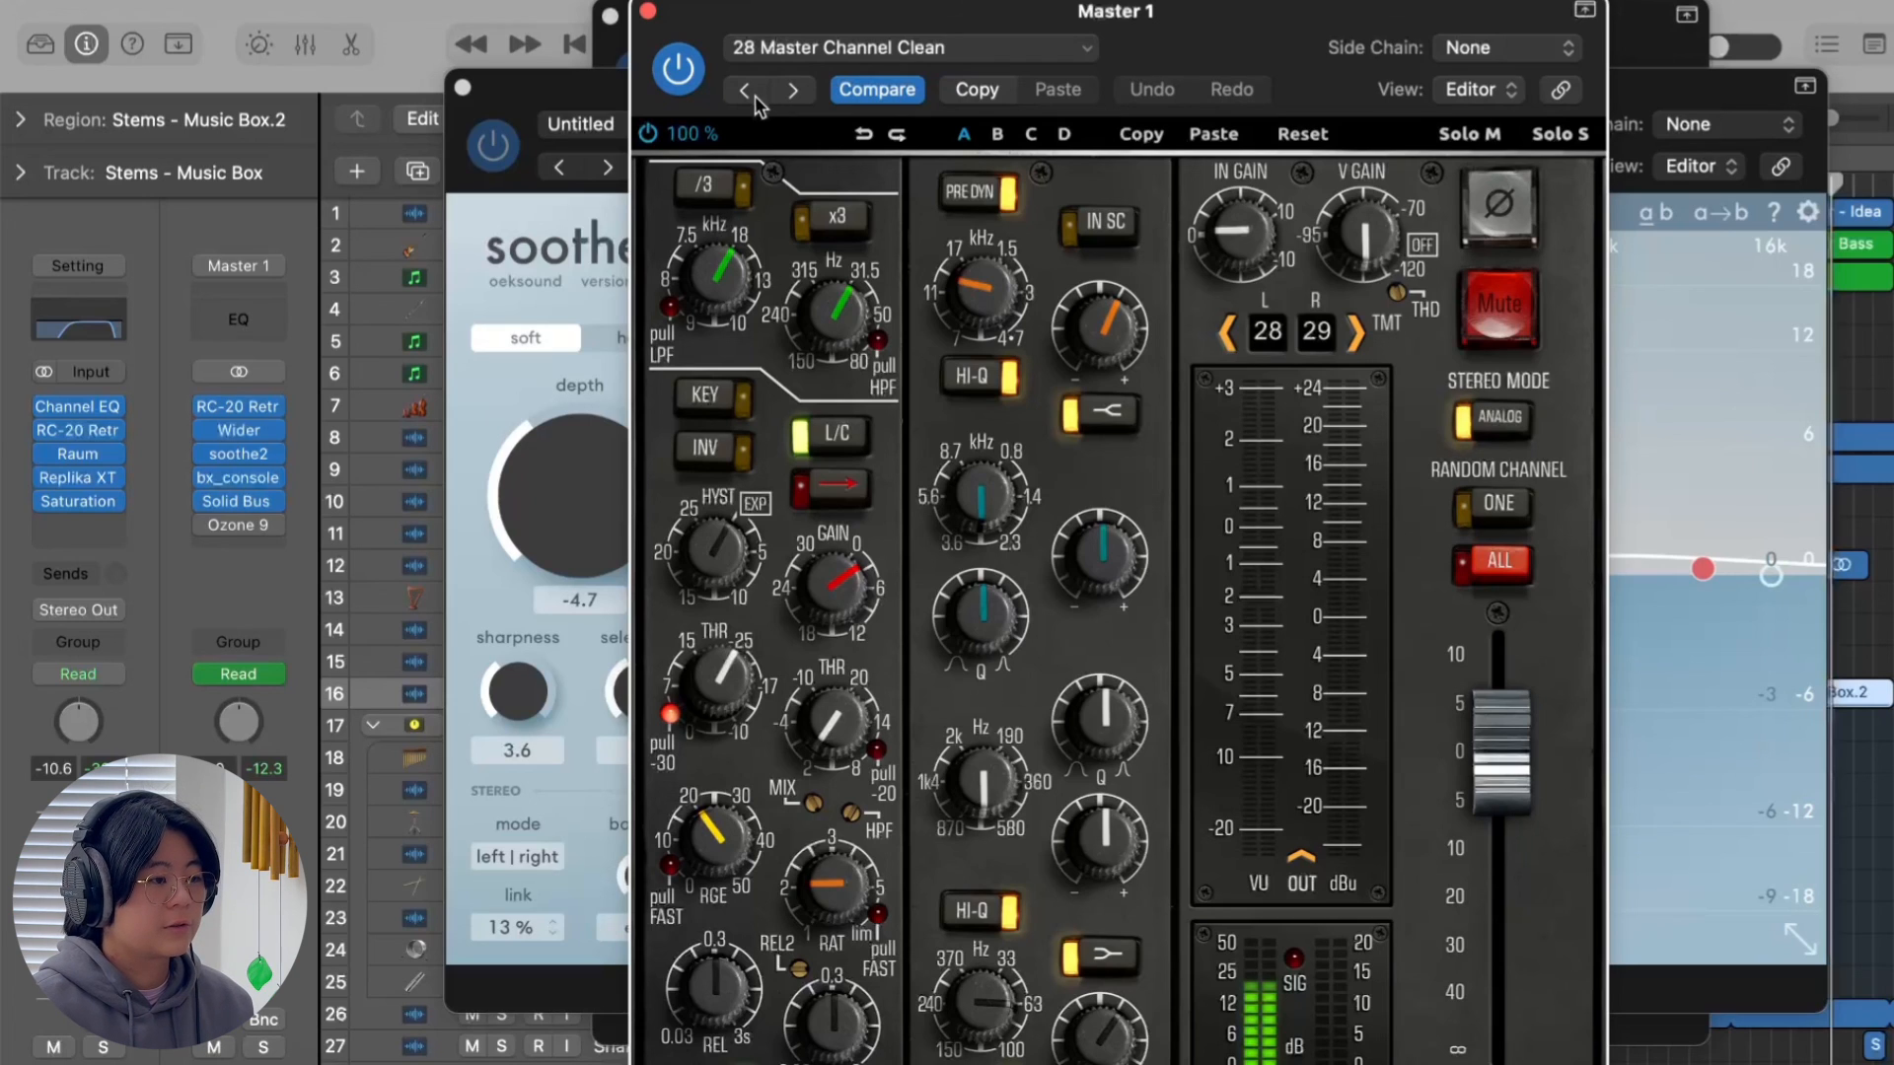
{"action": "mouse_move", "coordinate": [238, 504]}
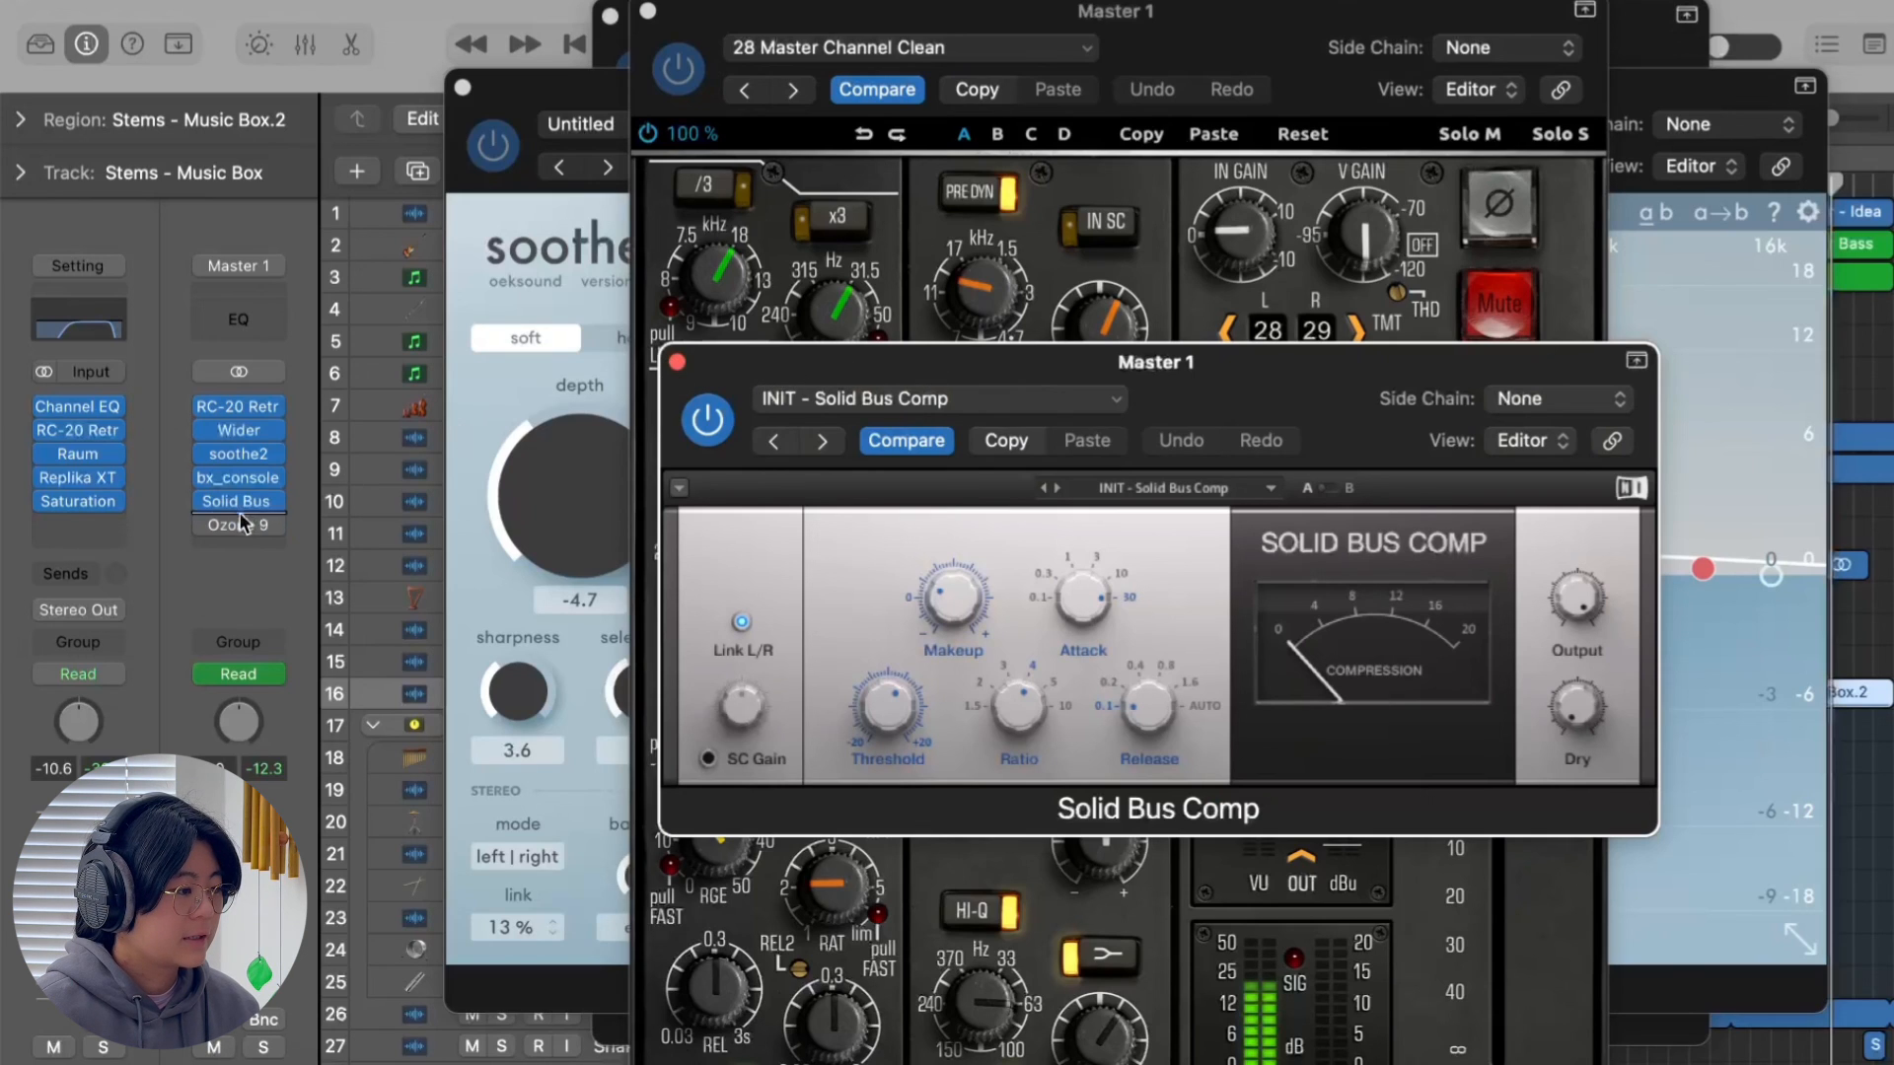
{"action": "left_click", "coordinate": [231, 530]}
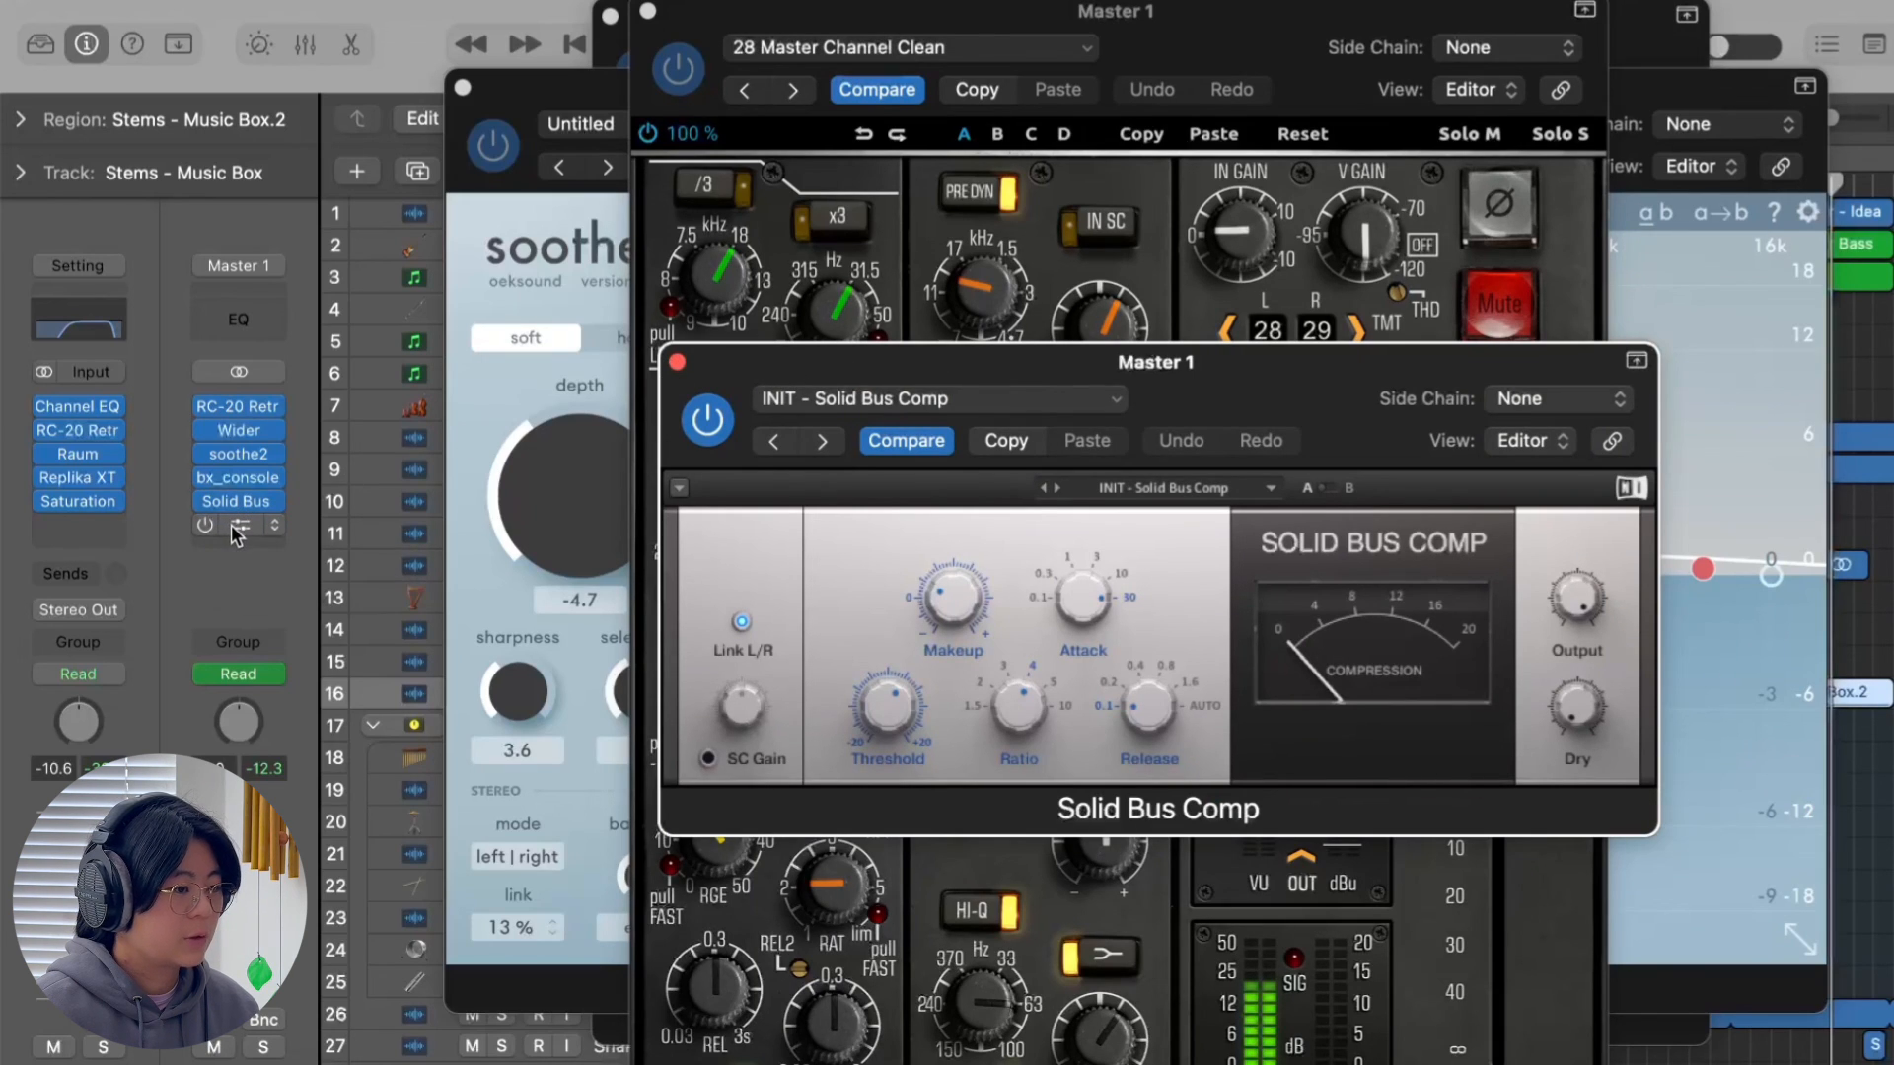